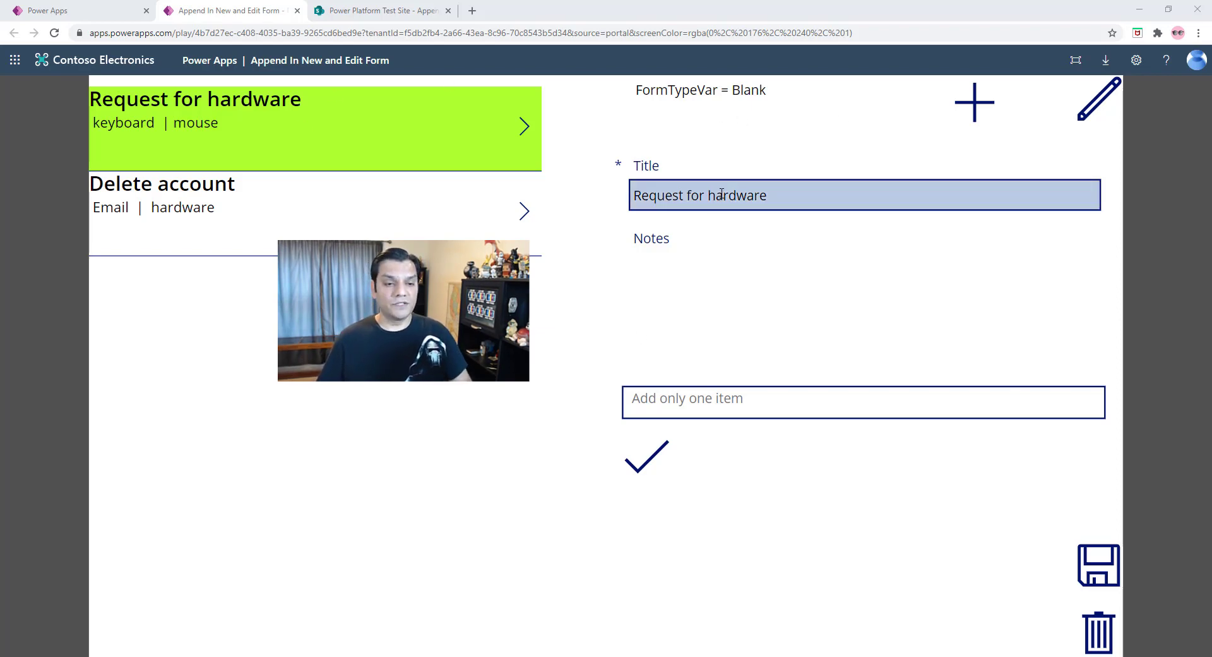
- Start a new record and enter "Request for new employee" as its title
{"action": "left_click", "coordinate": [974, 112]}
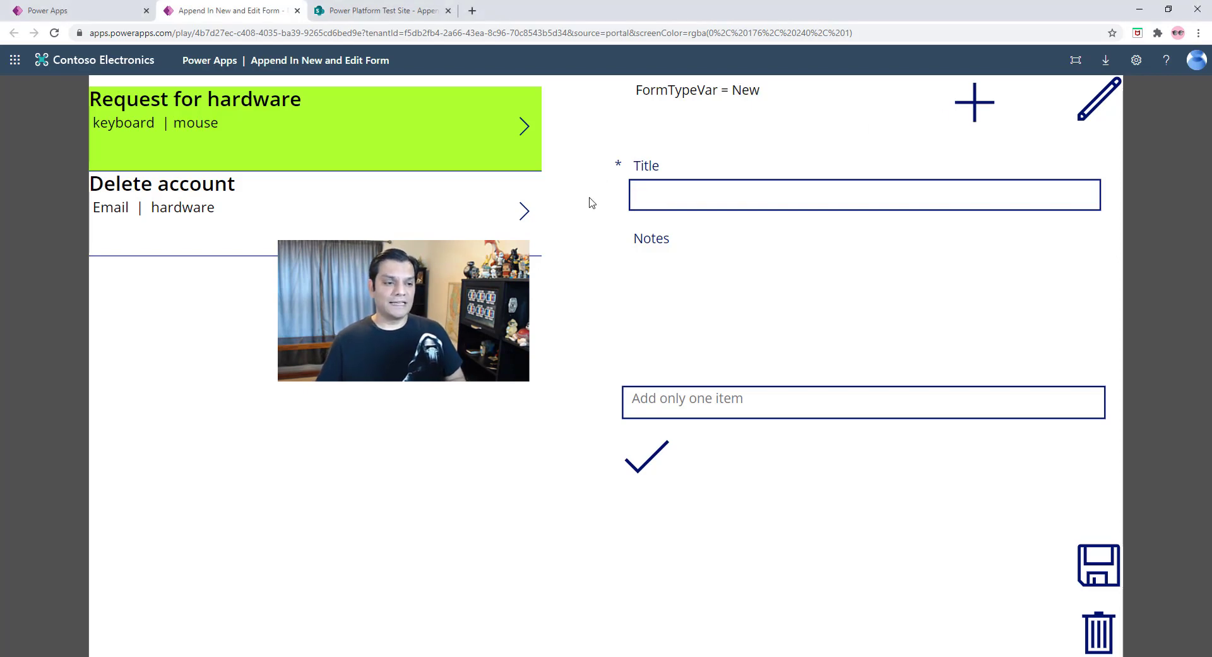
{"action": "left_click", "coordinate": [676, 198]}
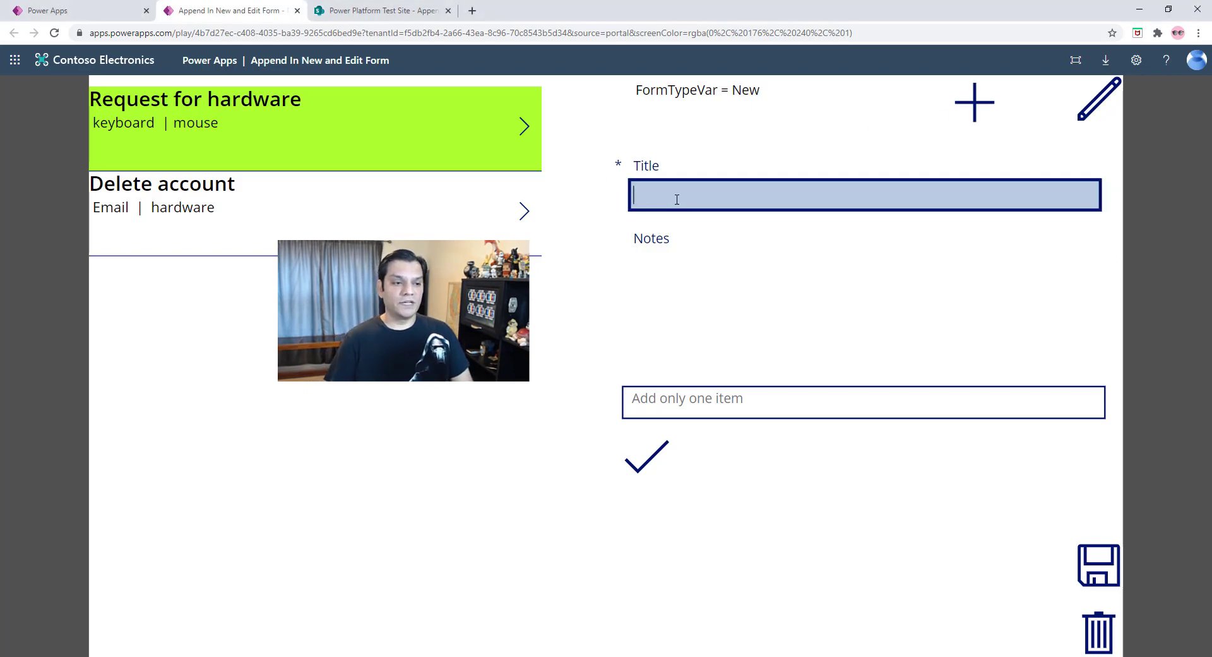
{"action": "type", "text": "Request for new em"}
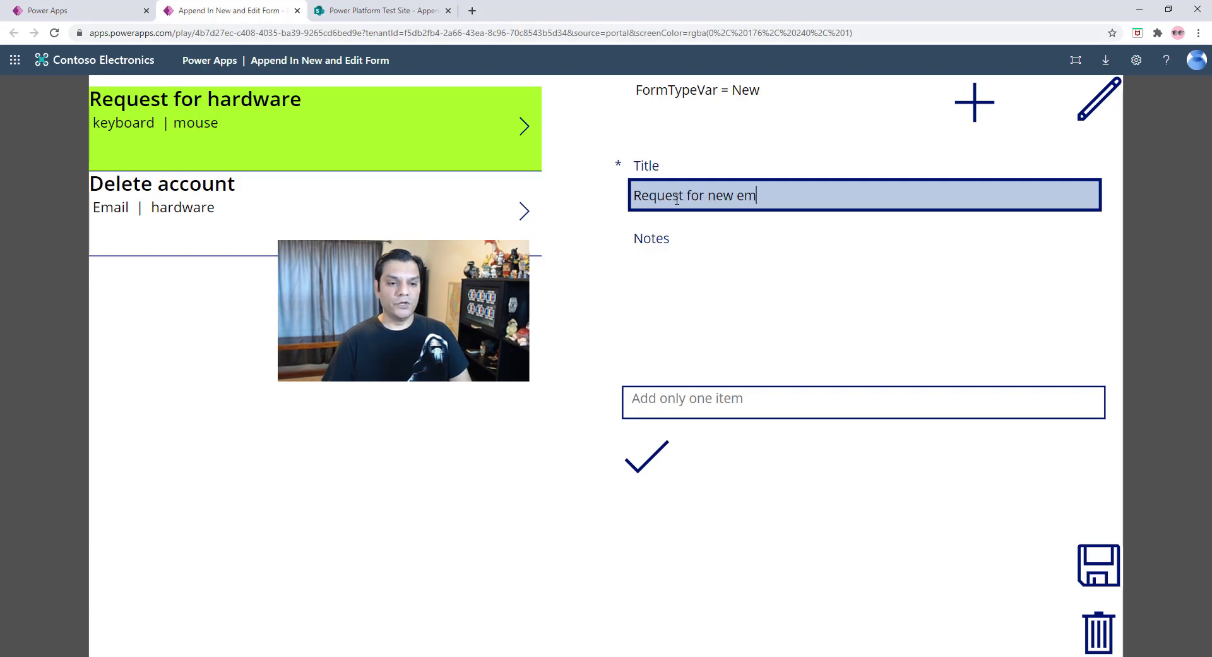
{"action": "type", "text": "ployee"}
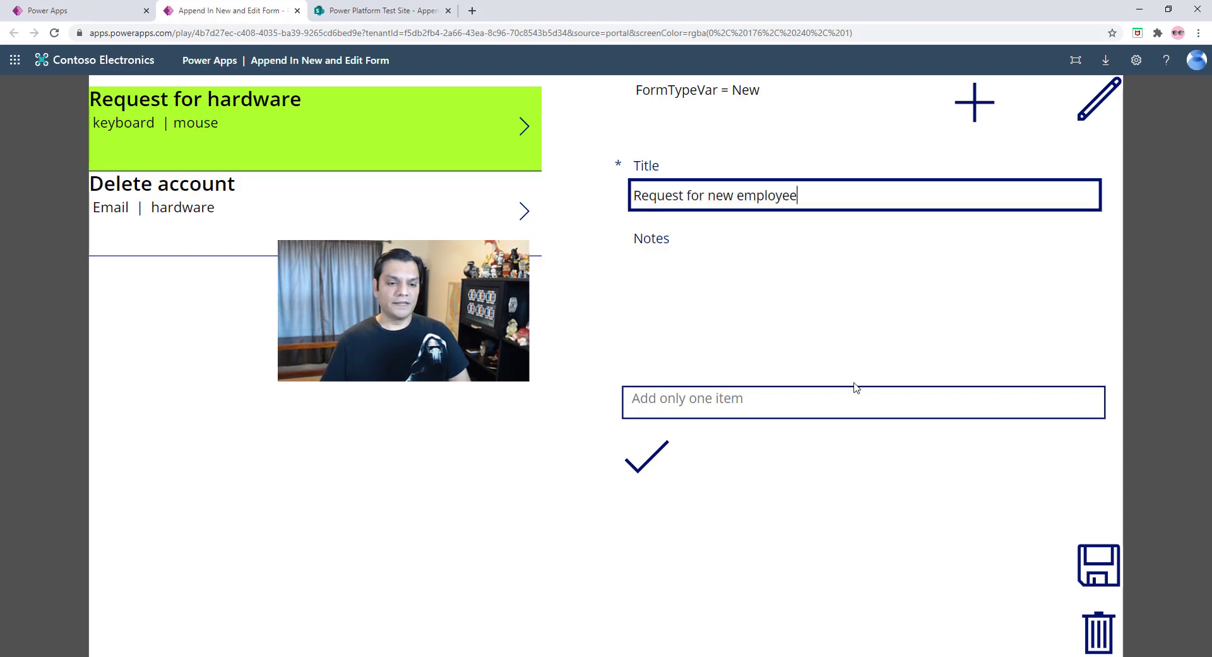
- Append "New badge" and "Laptop" to the notes as two separate items
{"action": "left_click", "coordinate": [835, 402]}
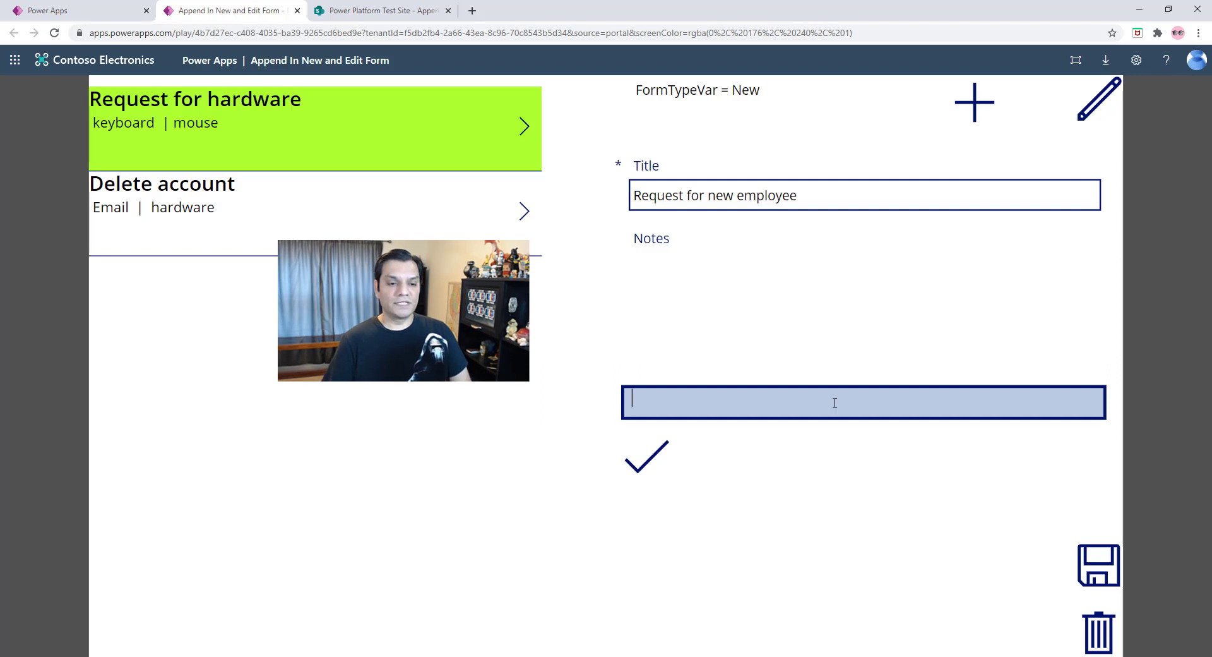
{"action": "type", "text": "New badge"}
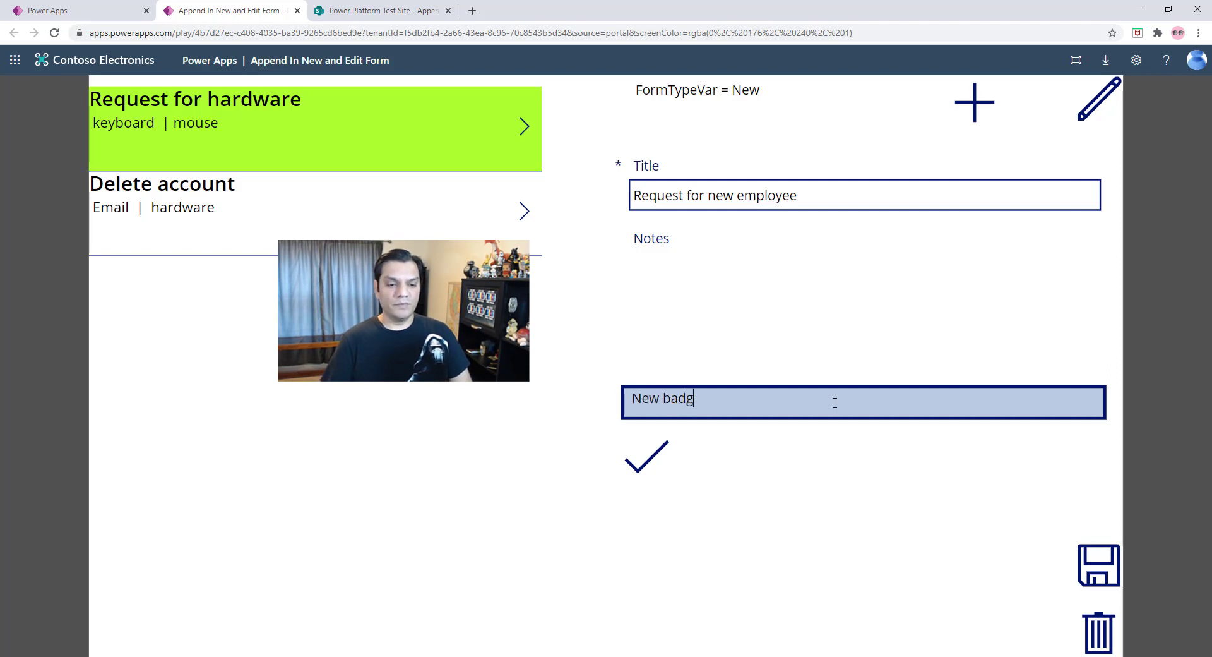
{"action": "left_click", "coordinate": [663, 458]}
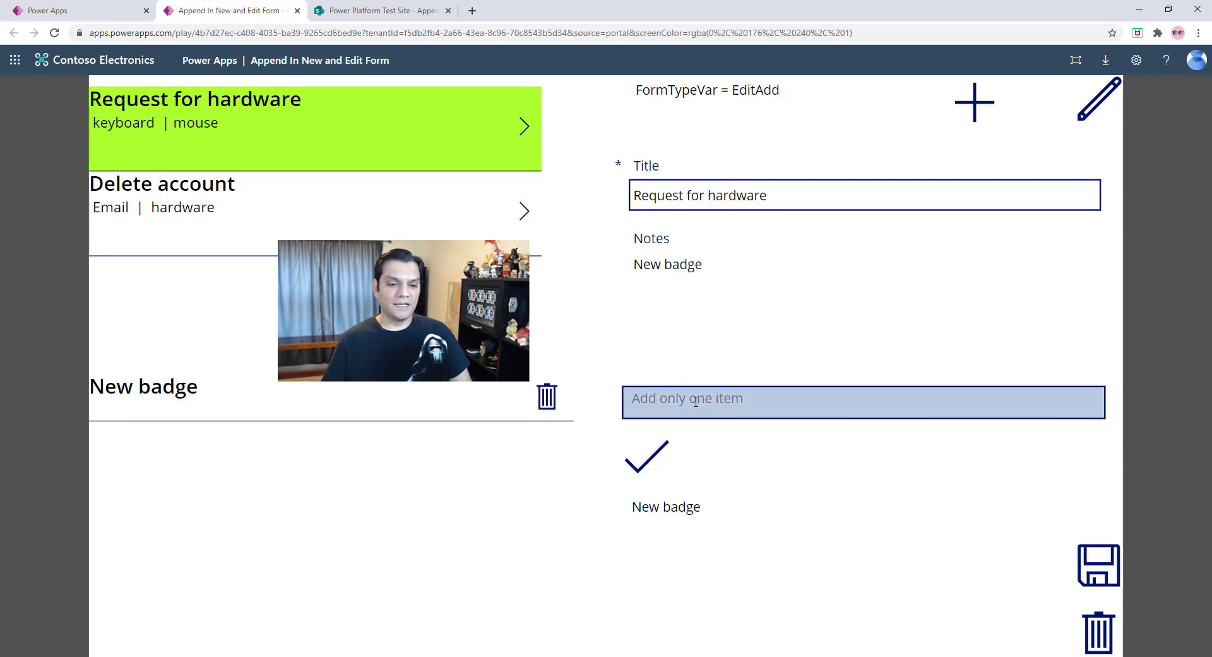
{"action": "left_click", "coordinate": [696, 401]}
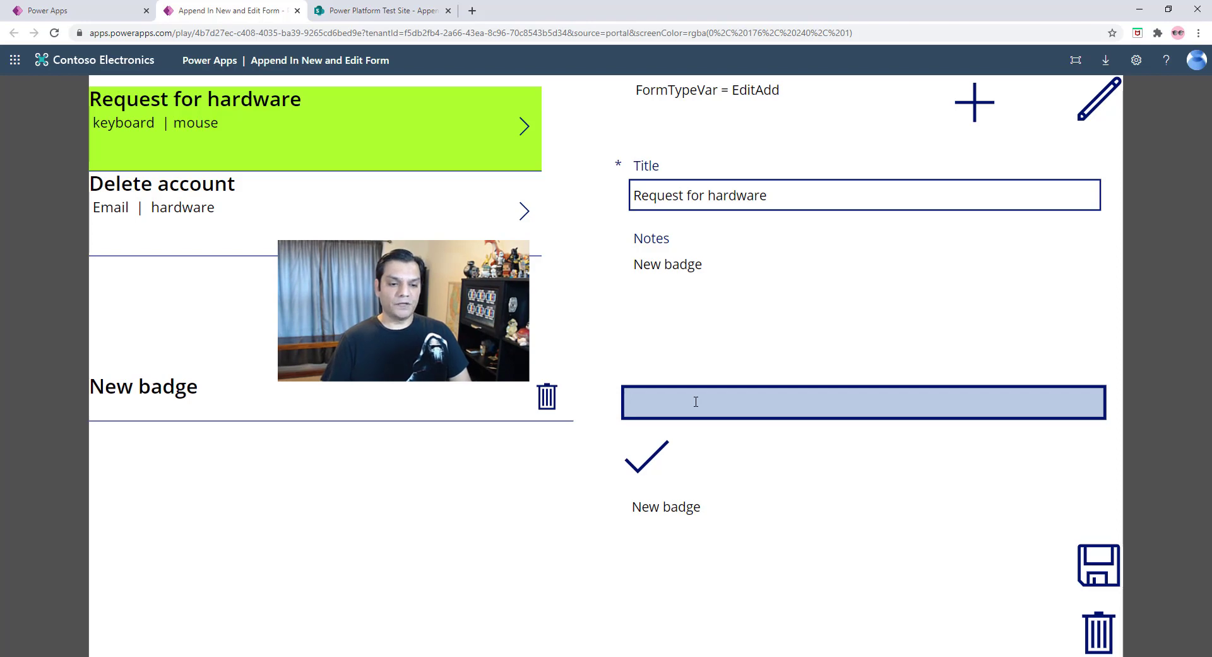
{"action": "type", "text": "Laptop"}
{"action": "left_click", "coordinate": [643, 450]}
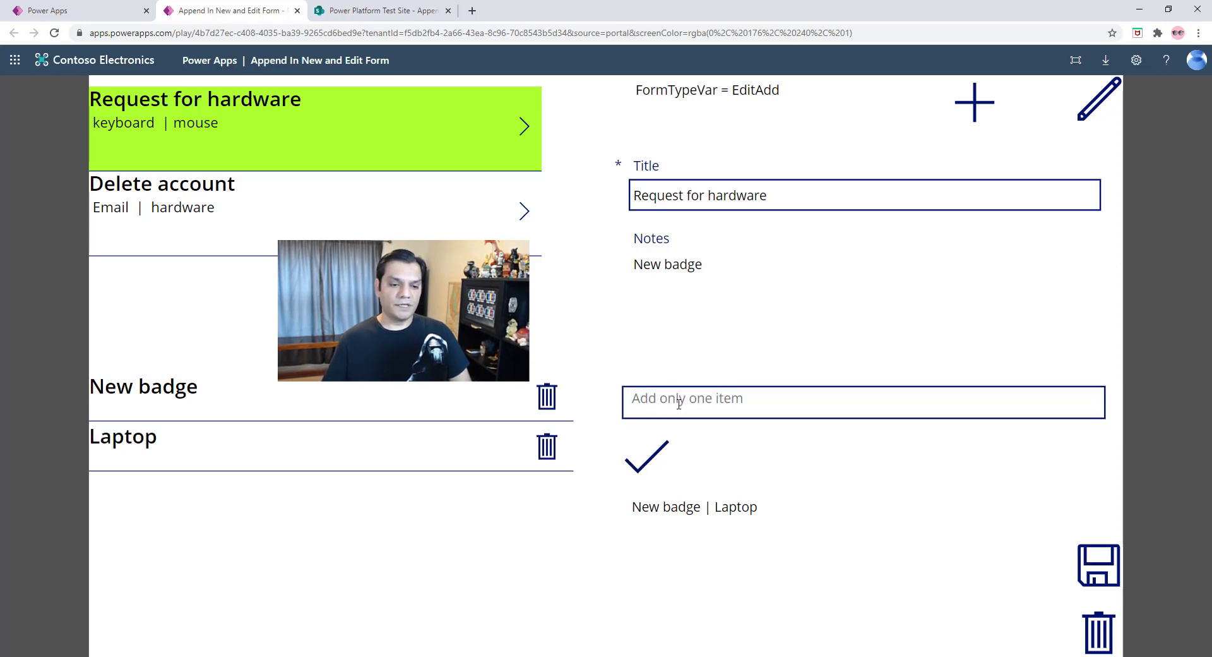
- Append "keyboard" and "mouse" to the notes as two further items
{"action": "left_click", "coordinate": [680, 403]}
{"action": "type", "text": "kebo"}
{"action": "key", "text": "BackSpace"}
{"action": "key", "text": "BackSpace"}
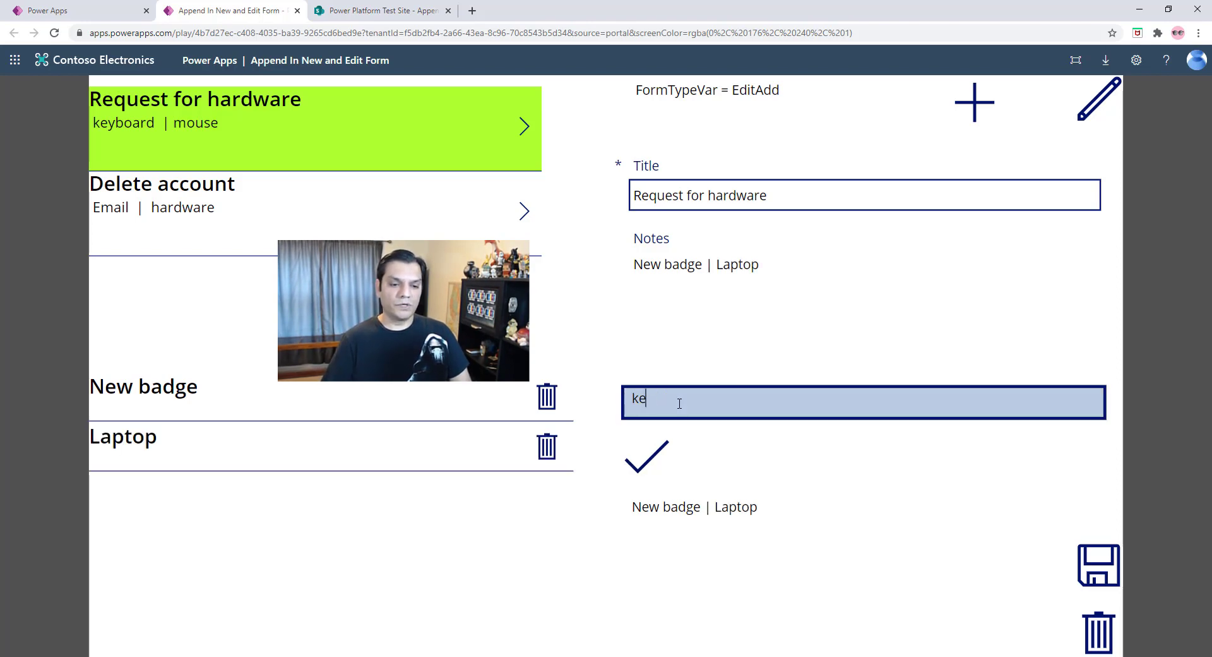
{"action": "type", "text": "yboard"}
{"action": "left_click", "coordinate": [647, 456]}
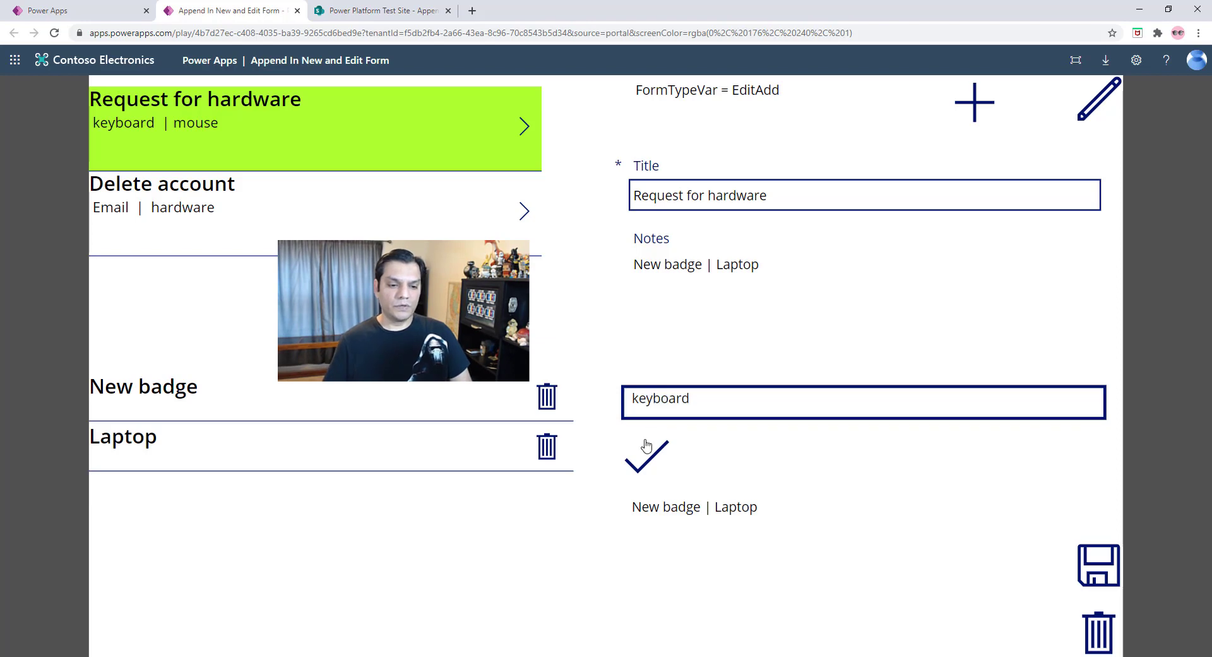
{"action": "left_click", "coordinate": [684, 406]}
{"action": "type", "text": "mouse"}
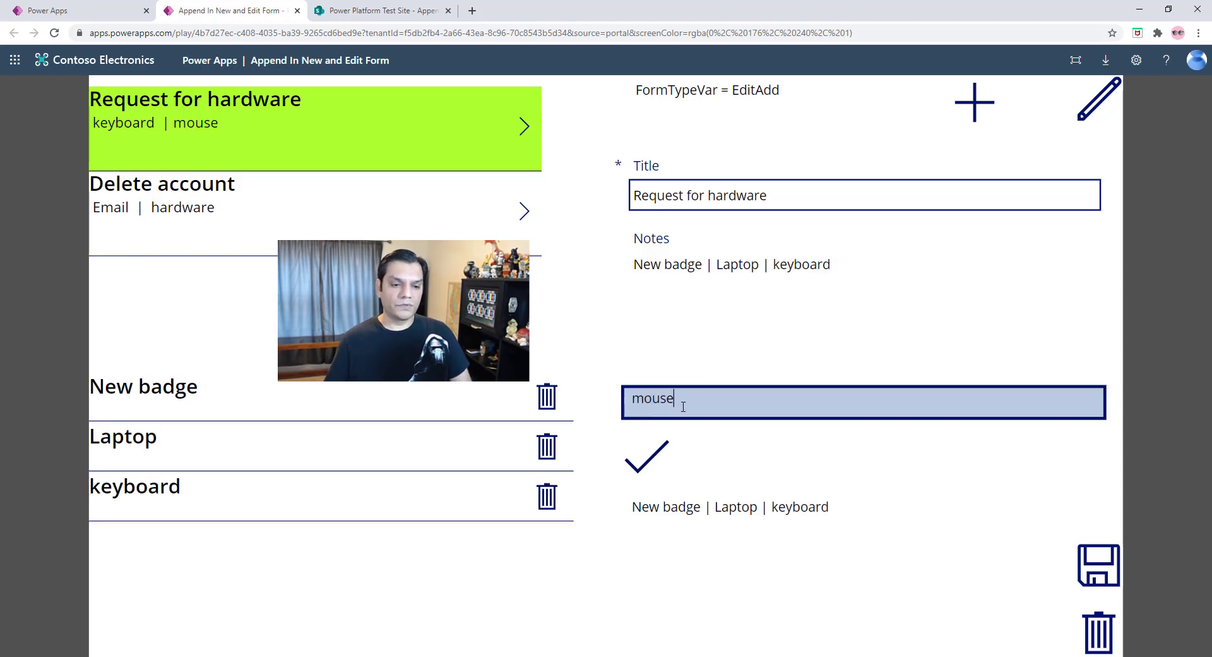
{"action": "left_click", "coordinate": [646, 456]}
- Append "docking station" and "additional power supply" to the notes, and save the record
{"action": "left_click", "coordinate": [683, 396]}
{"action": "type", "text": "doc"}
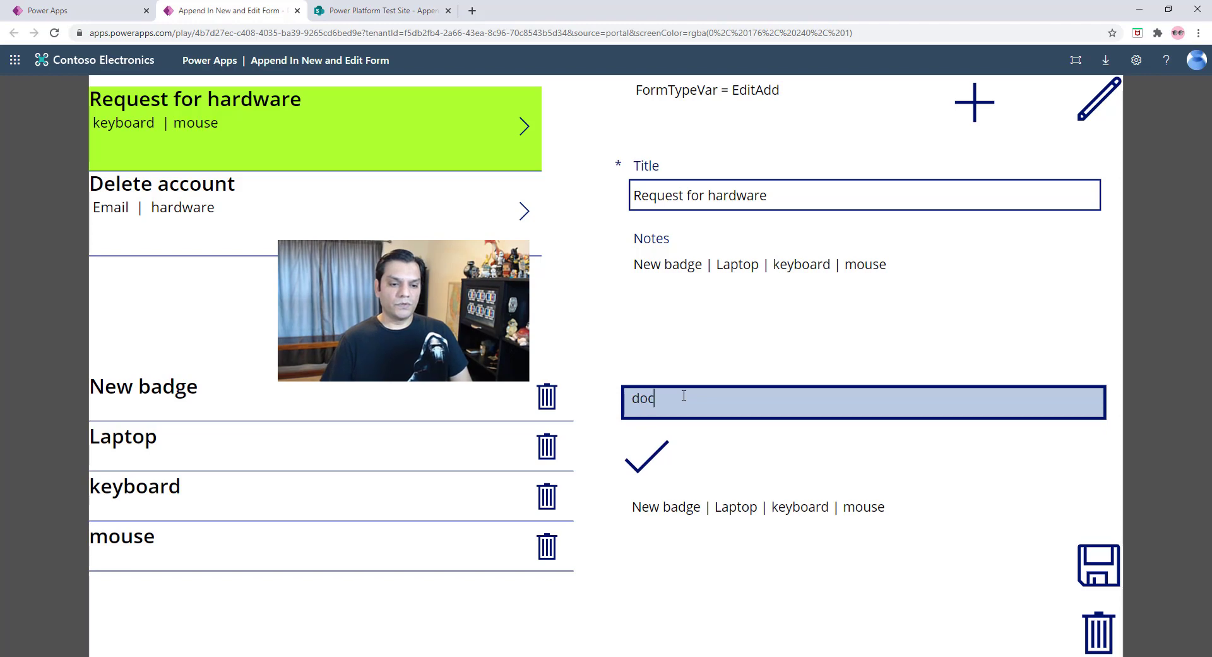
{"action": "type", "text": "king station"}
{"action": "left_click", "coordinate": [634, 469]}
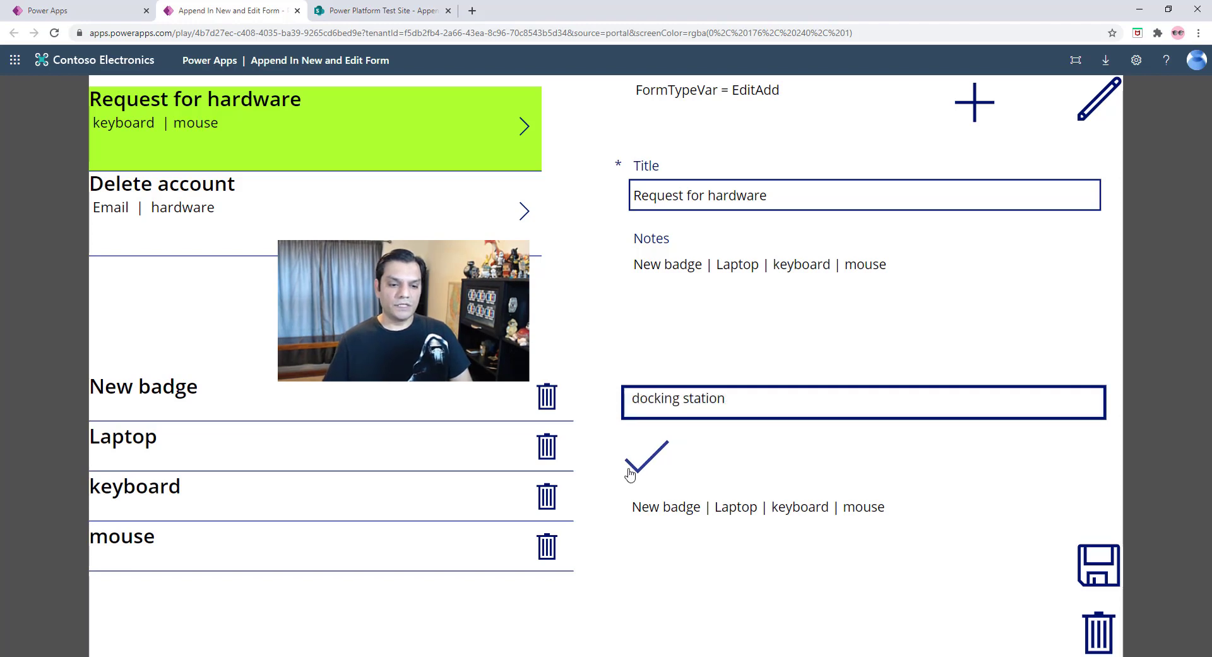
{"action": "left_click", "coordinate": [714, 400]}
{"action": "type", "text": "additon"}
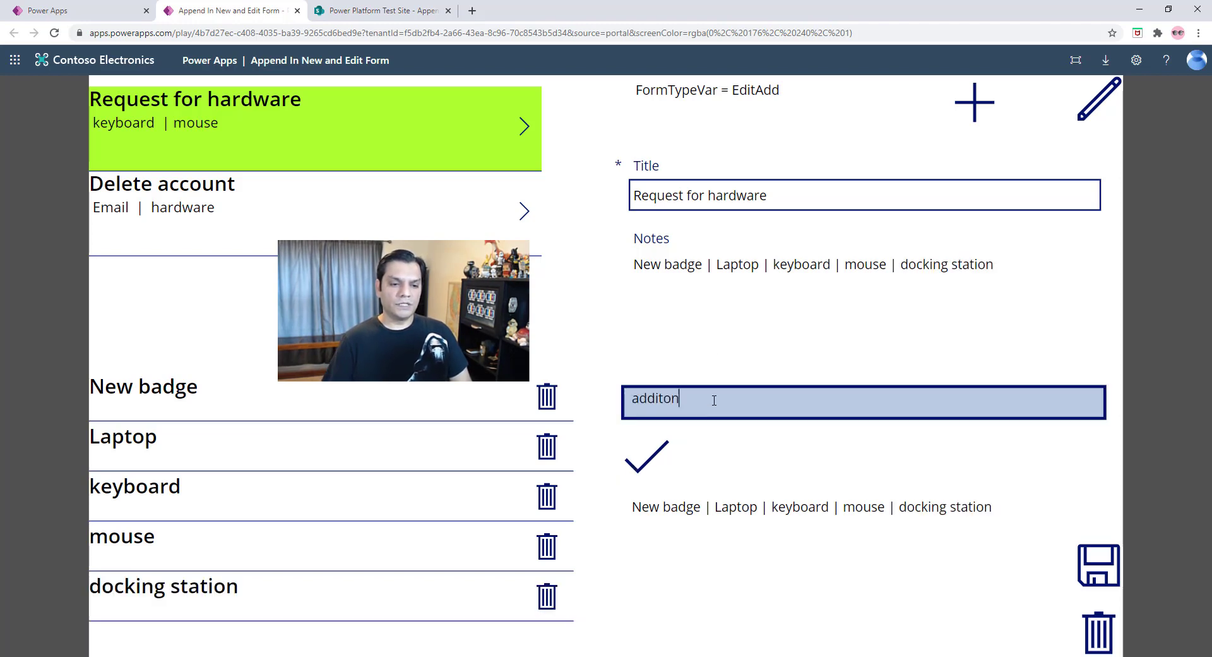
{"action": "key", "text": "BackSpace"}
{"action": "key", "text": "BackSpace"}
{"action": "key", "text": "BackSpace"}
{"action": "type", "text": "tional pow"}
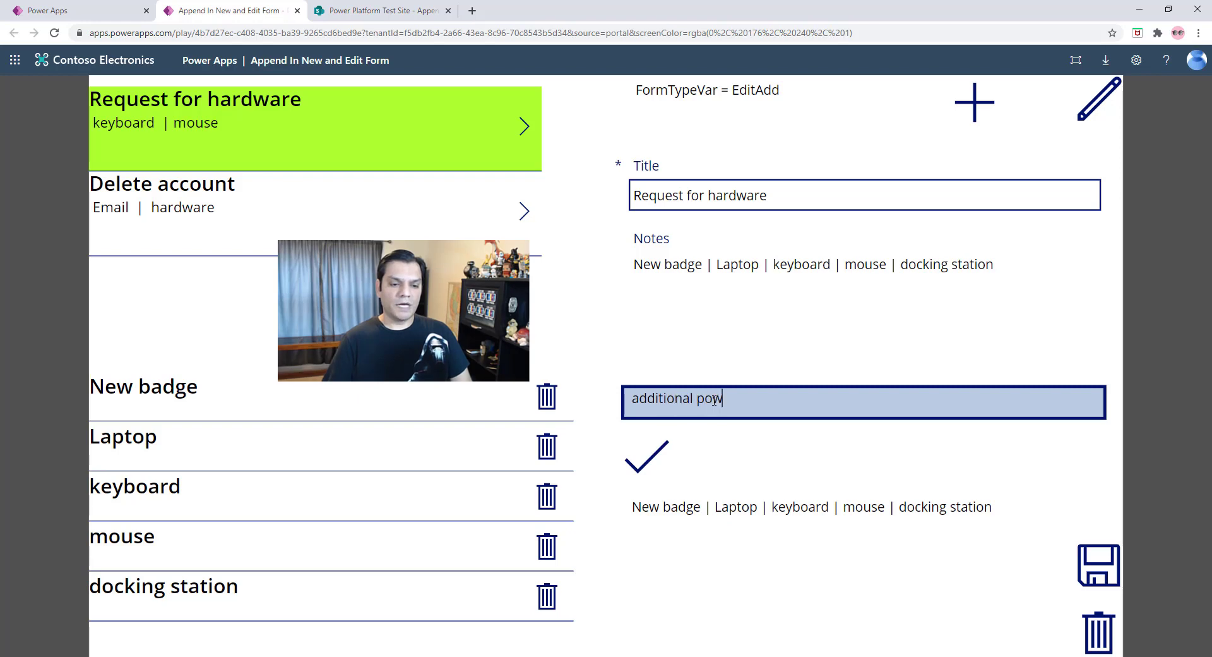
{"action": "type", "text": "er supply"}
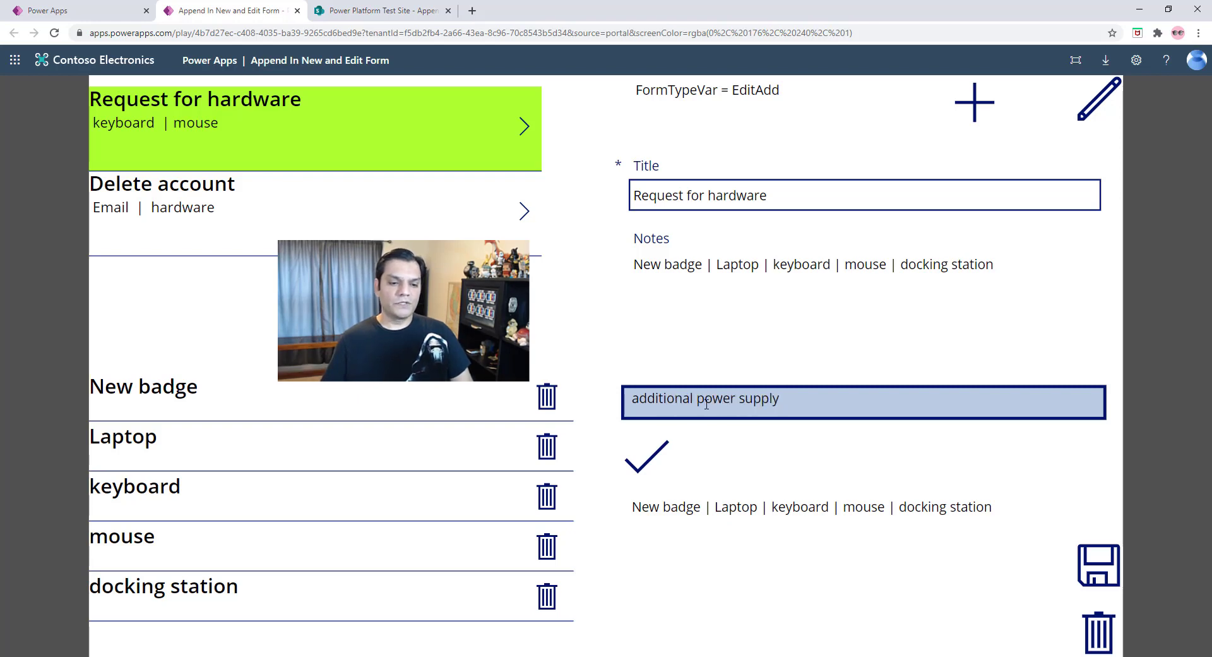
{"action": "left_click", "coordinate": [661, 467]}
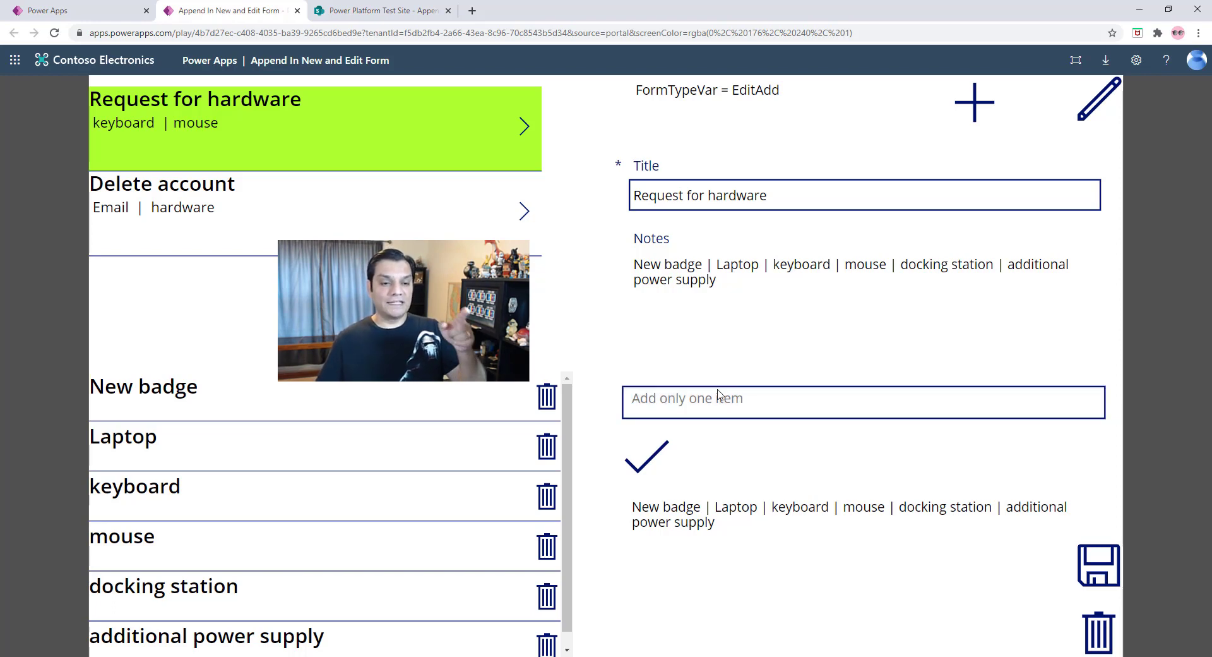
{"action": "left_click", "coordinate": [1106, 573]}
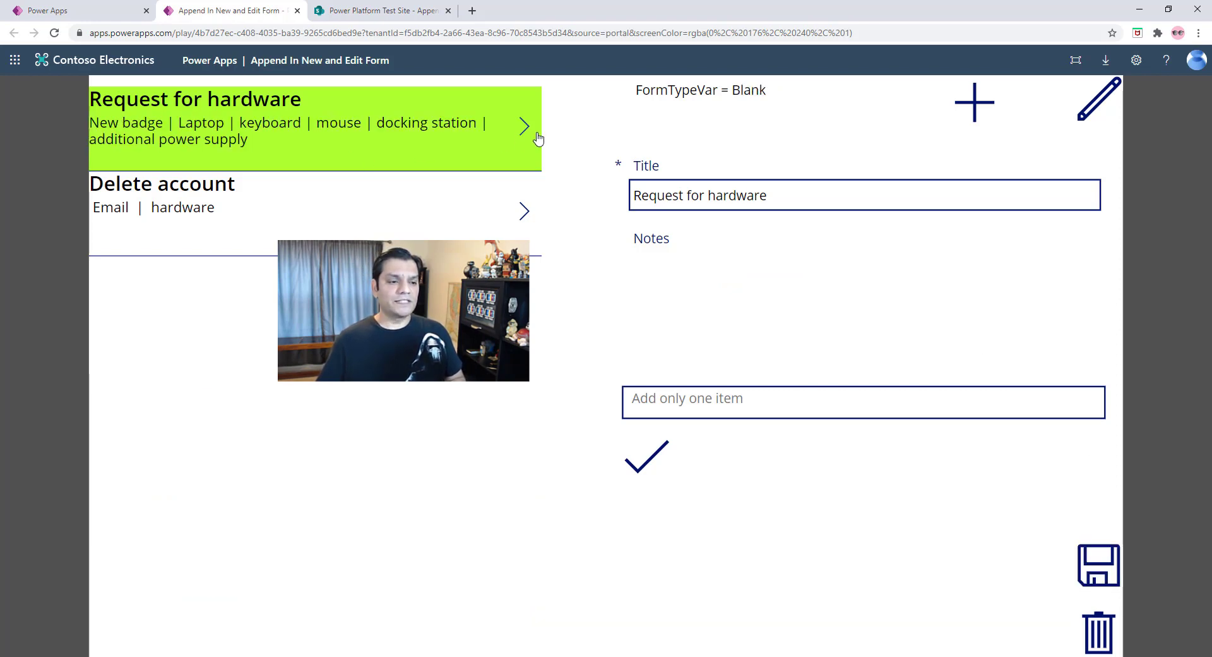
- Remove the "additional power supply" item from the Request for hardware record and save the change
{"action": "left_click", "coordinate": [508, 139]}
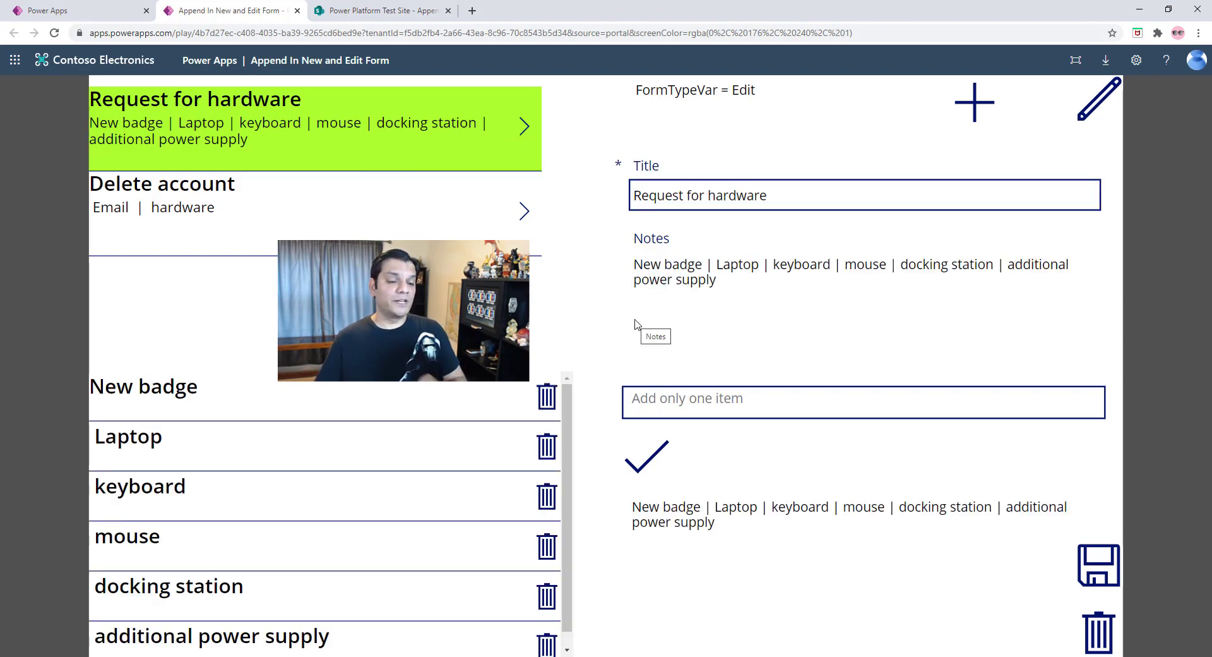
{"action": "scroll", "coordinate": [519, 630], "scroll_direction": "down", "scroll_amount": 1}
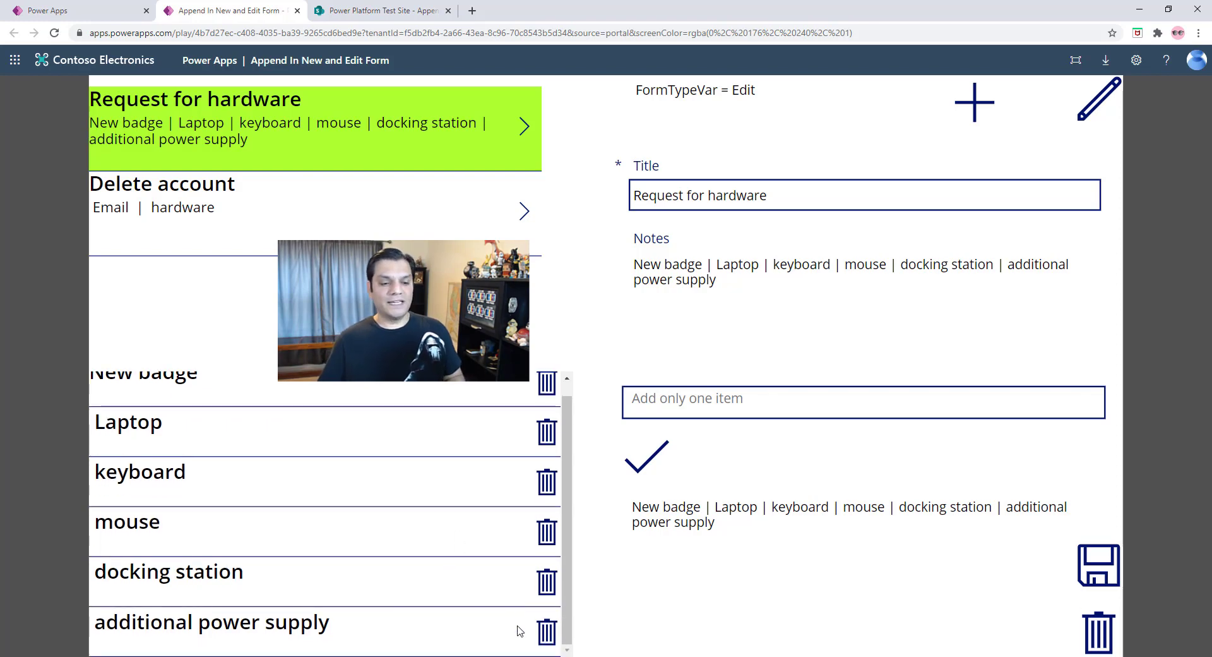
{"action": "left_click", "coordinate": [546, 635]}
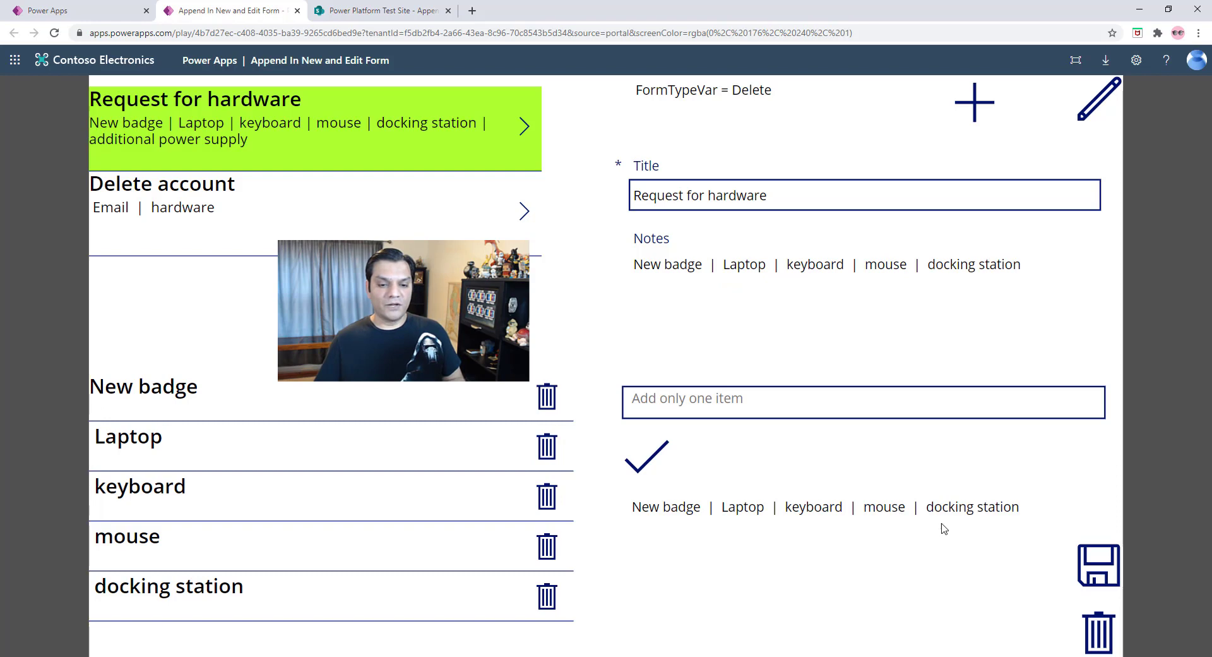
{"action": "left_click", "coordinate": [1103, 587]}
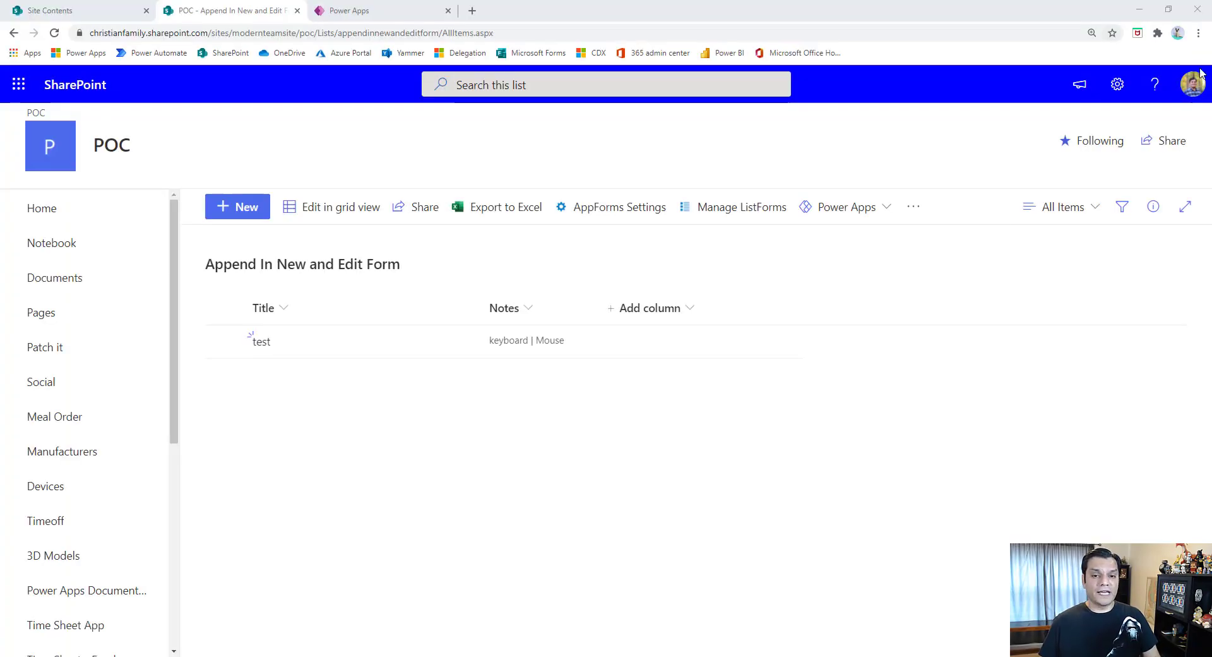
- Open the settings of the Append In New and Edit Form list and examine its columns and their types
{"action": "left_click", "coordinate": [1118, 87]}
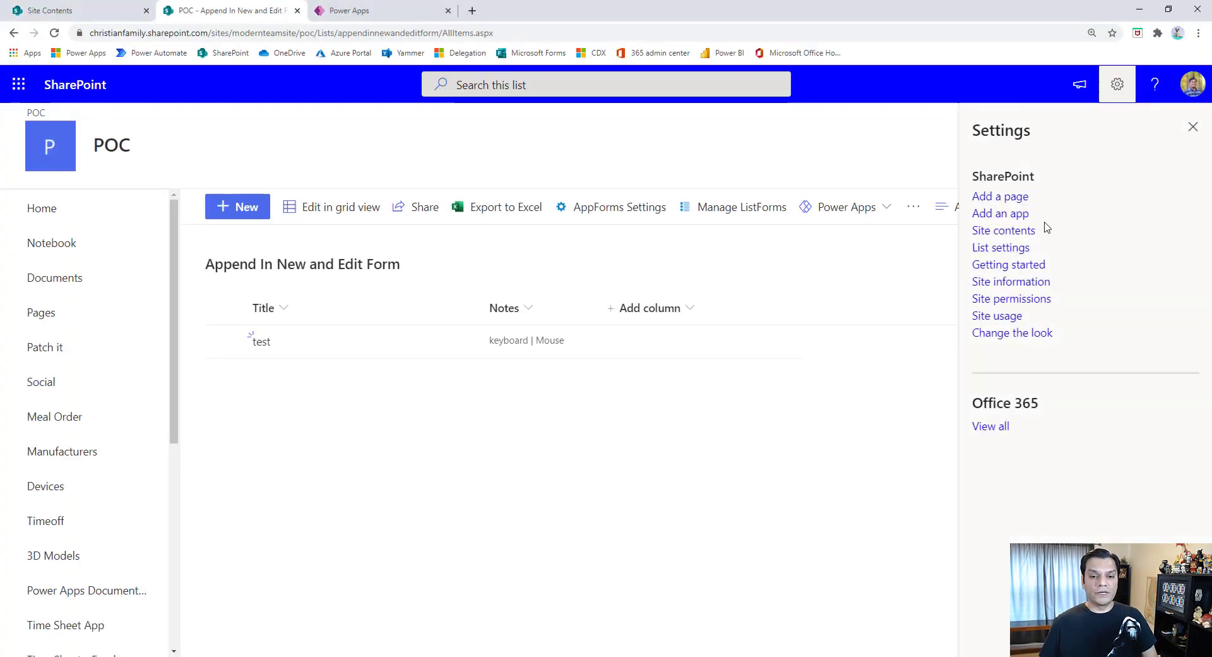
{"action": "left_click", "coordinate": [1023, 248]}
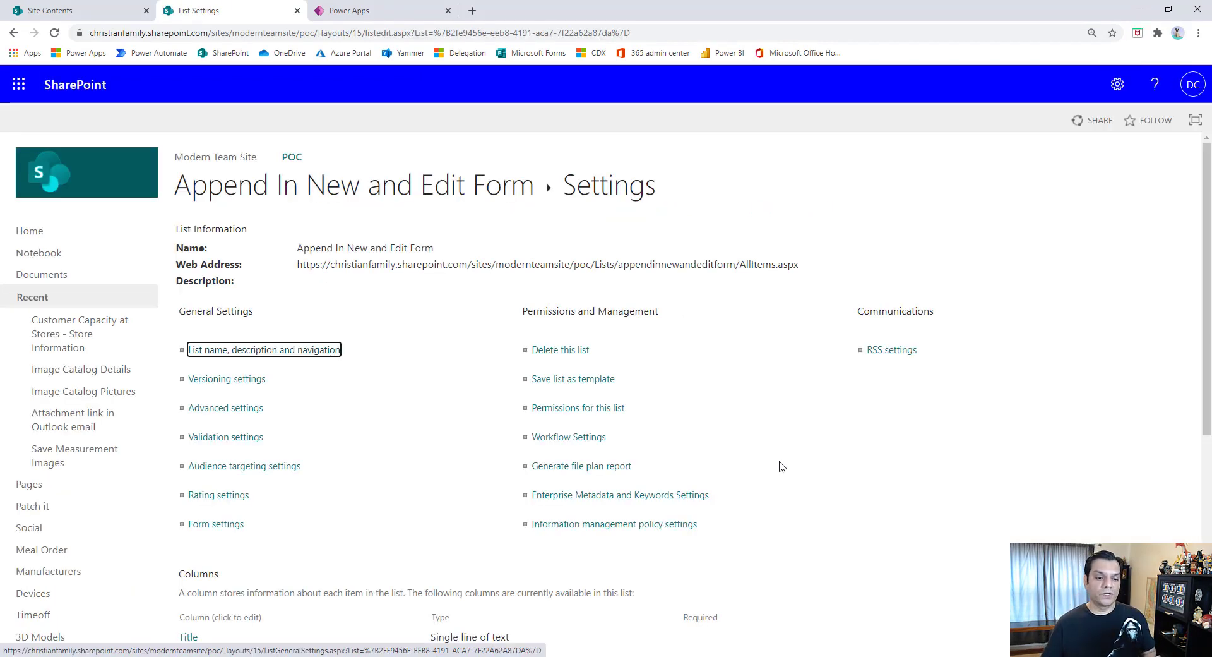
{"action": "scroll", "coordinate": [792, 465], "scroll_direction": "down", "scroll_amount": 2}
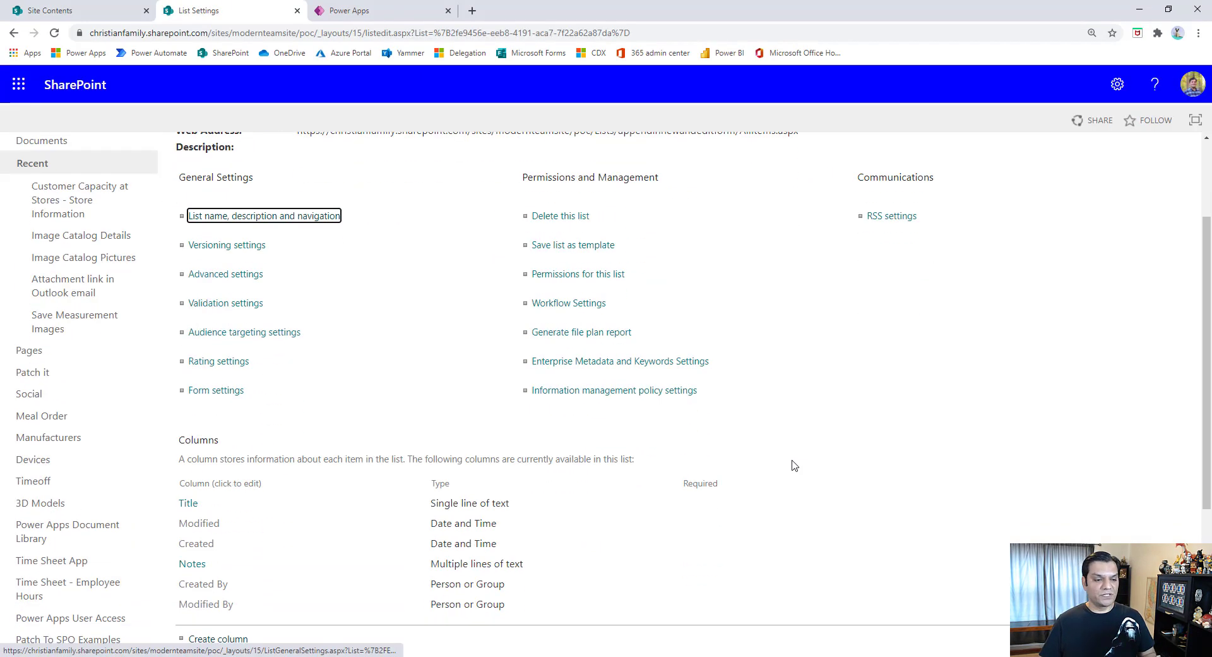
{"action": "scroll", "coordinate": [792, 466], "scroll_direction": "down", "scroll_amount": 1}
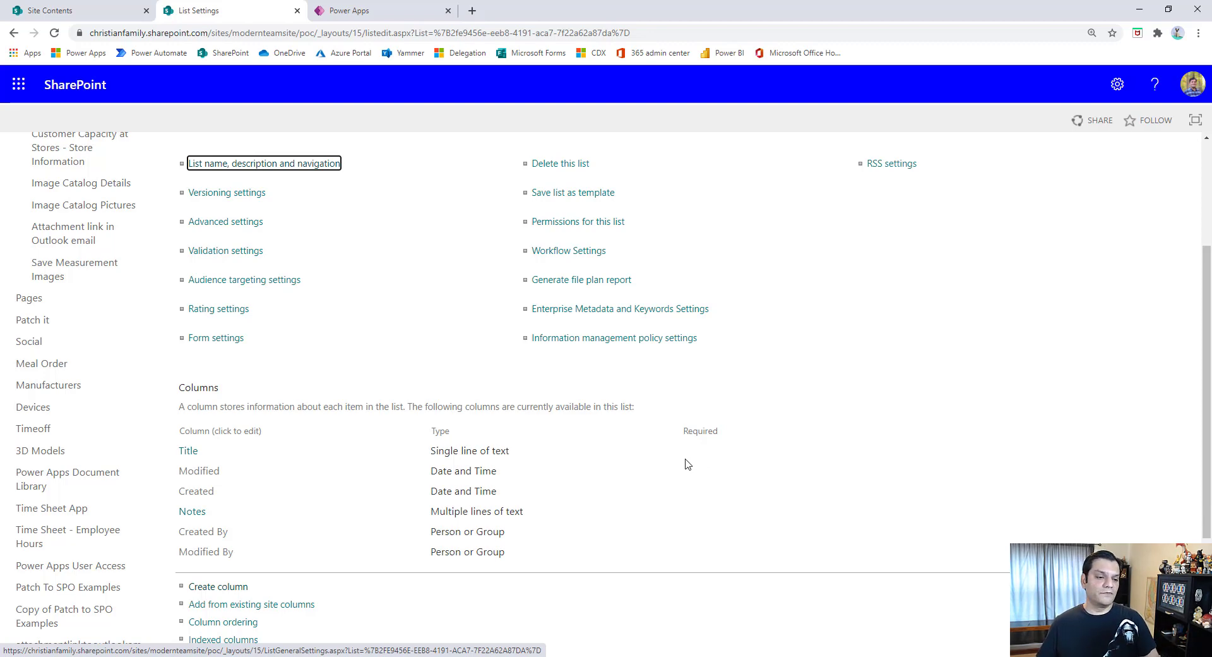
- Examine the Notes column's type, allowed text format and append-changes setting, and return to the list
{"action": "left_click", "coordinate": [197, 514]}
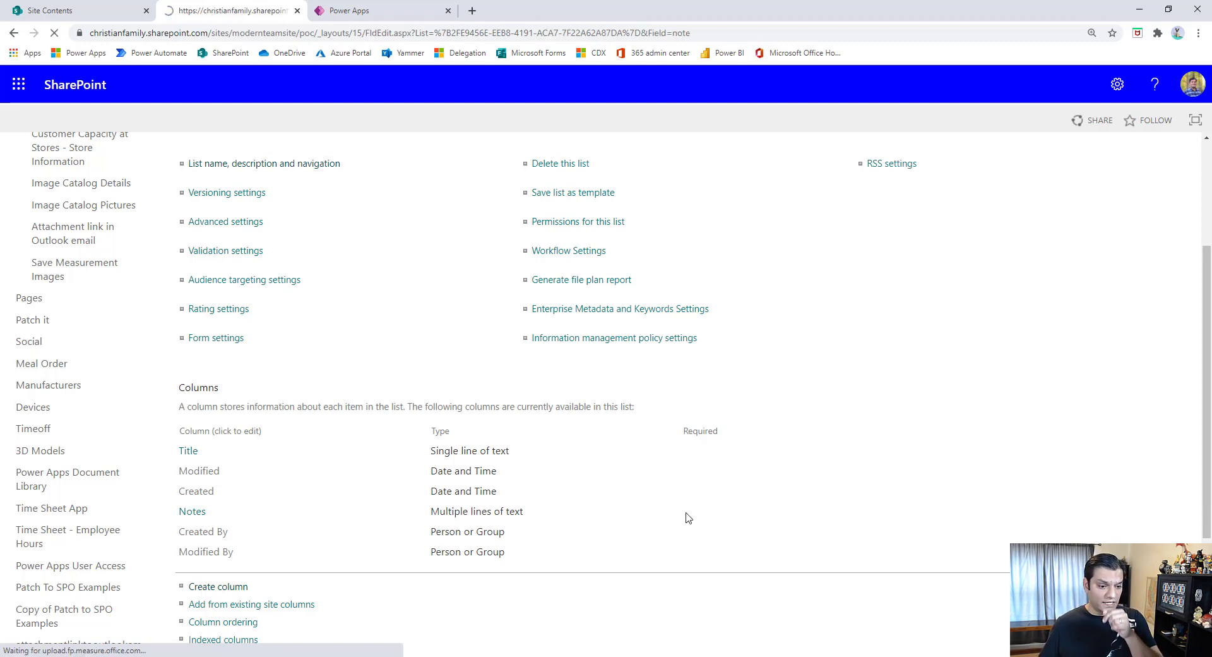
{"action": "scroll", "coordinate": [688, 517], "scroll_direction": "down", "scroll_amount": 3}
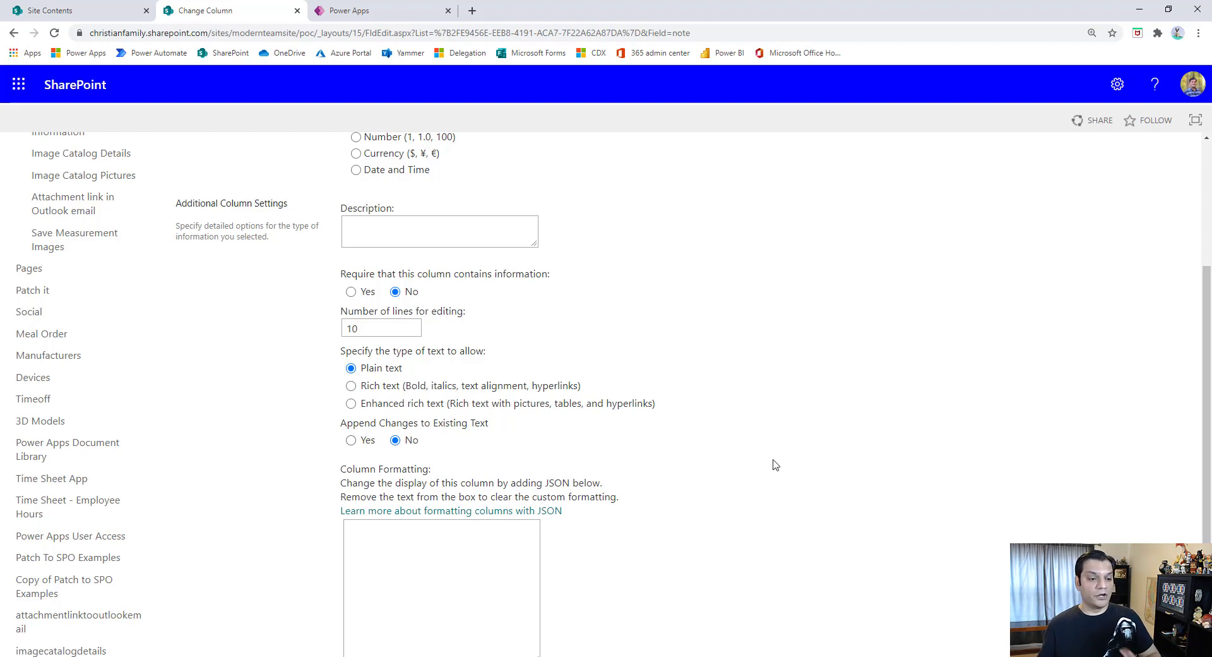
{"action": "scroll", "coordinate": [773, 458], "scroll_direction": "up", "scroll_amount": 3}
{"action": "scroll", "coordinate": [773, 458], "scroll_direction": "up", "scroll_amount": 1}
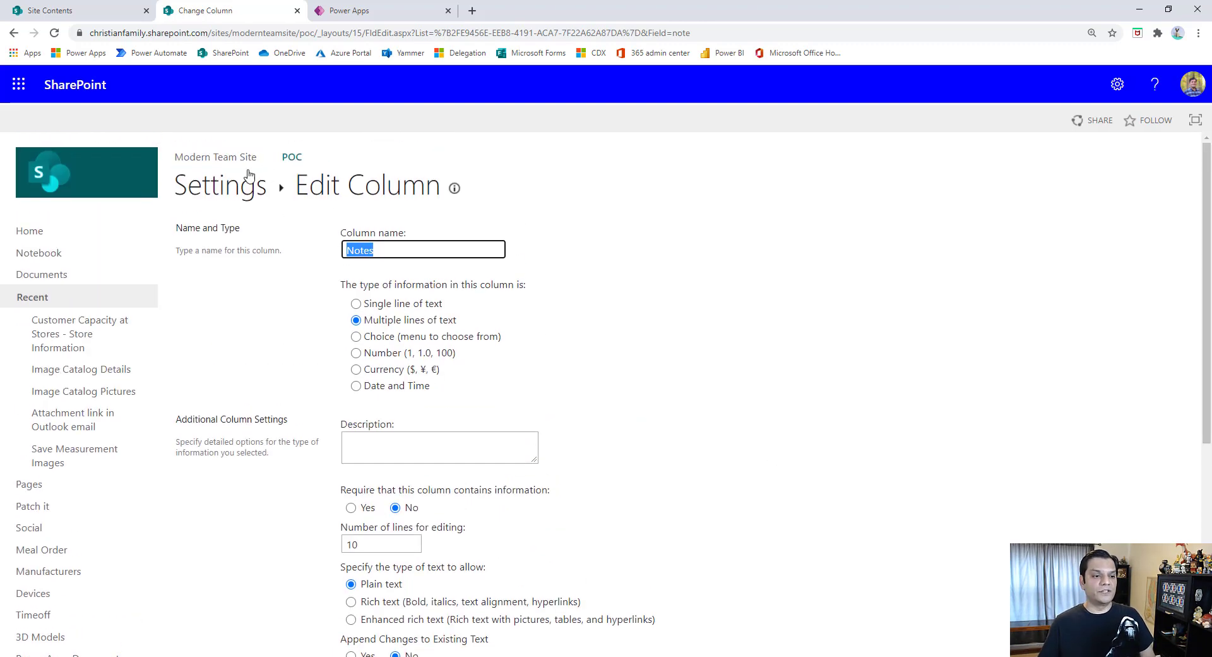
{"action": "left_click", "coordinate": [226, 186]}
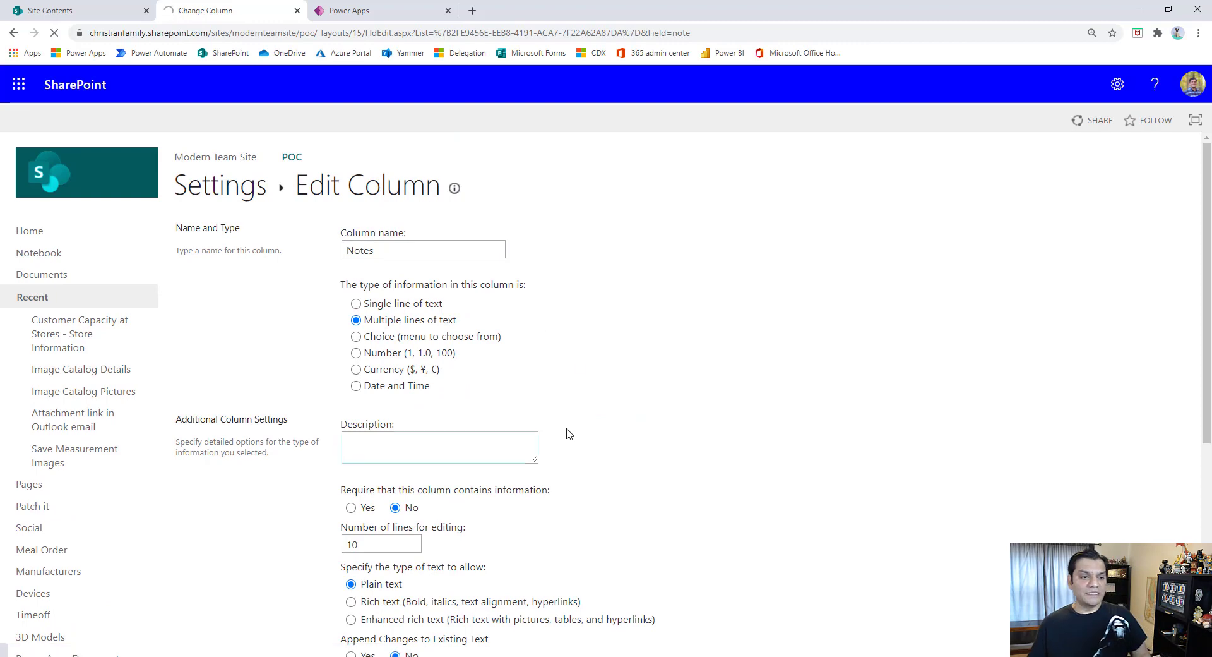
{"action": "left_click", "coordinate": [352, 186]}
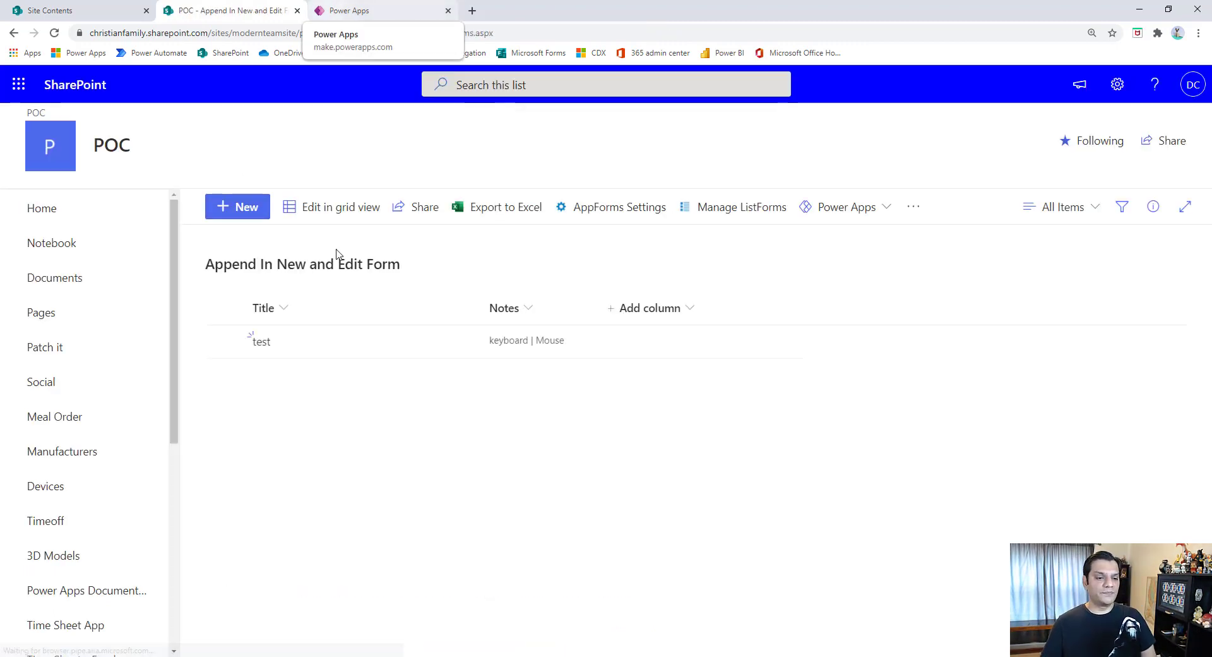
- Switch to the Power Apps maker portal and start creating a new canvas app
{"action": "left_click", "coordinate": [354, 11]}
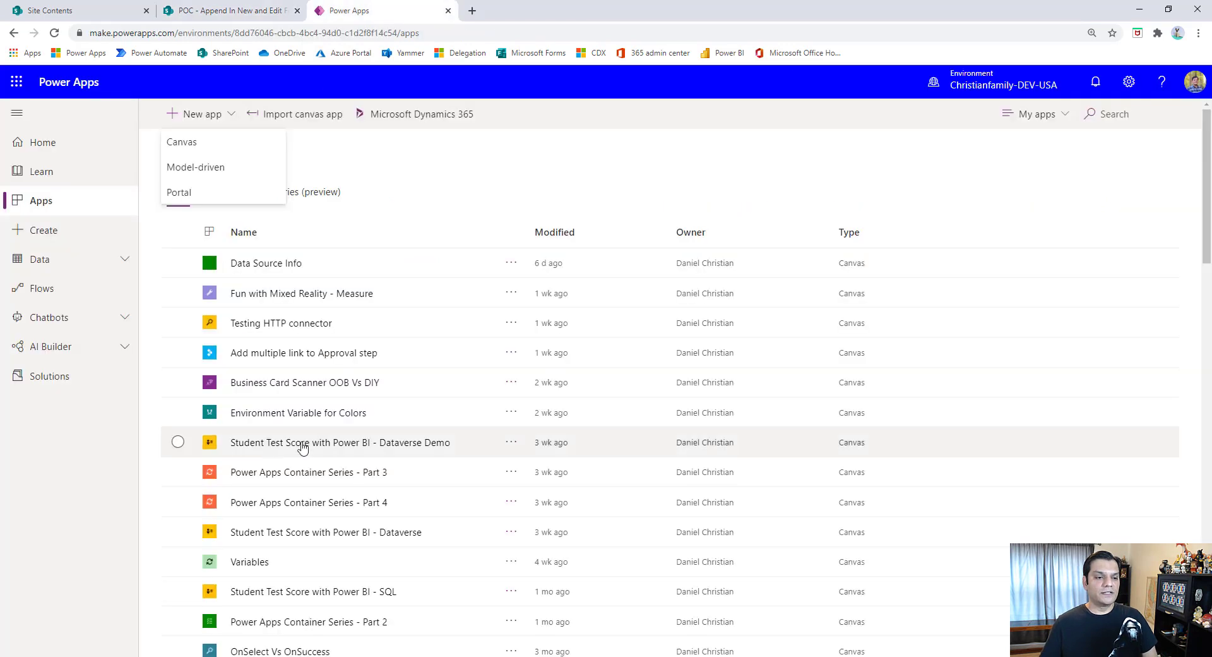
{"action": "left_click", "coordinate": [82, 202]}
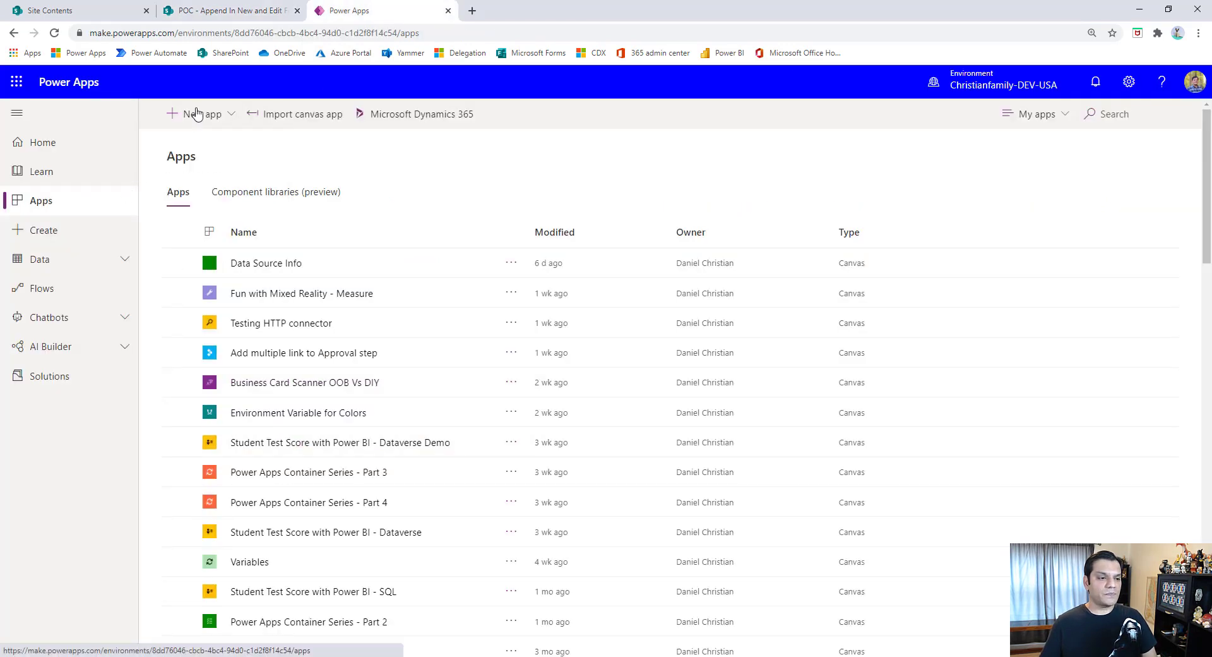
{"action": "left_click", "coordinate": [202, 114]}
{"action": "left_click", "coordinate": [190, 142]}
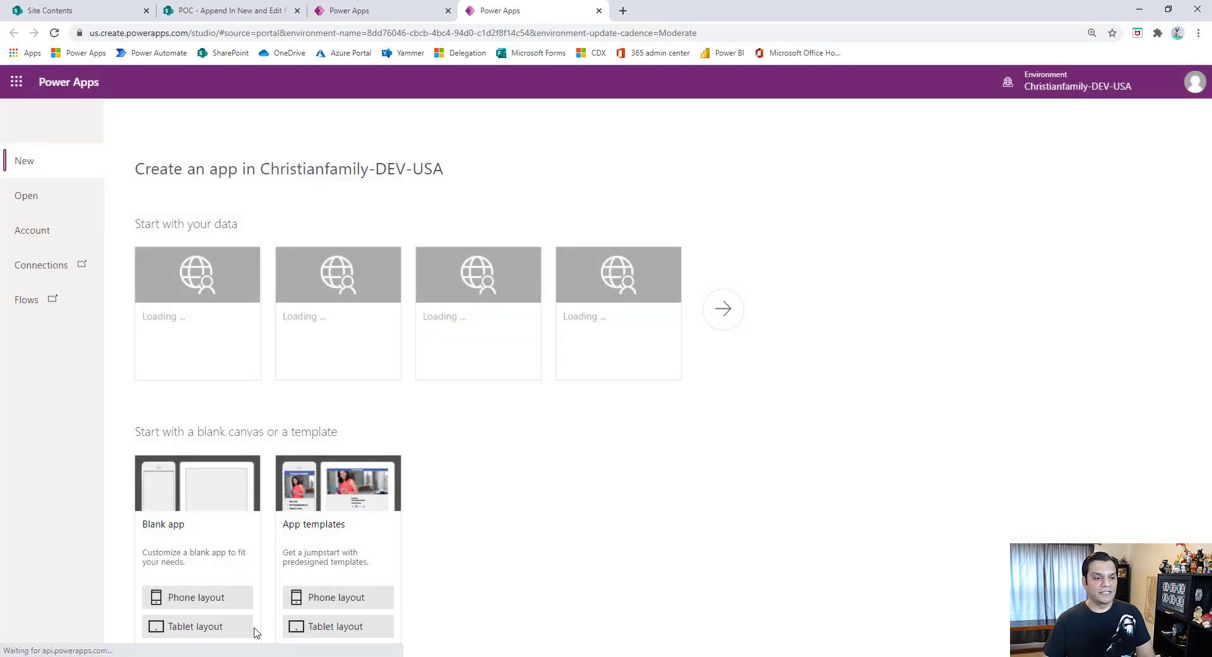
- Create a blank tablet-layout app, skip the welcome dialog, and name the app "Append In New and Edit form live demo"
{"action": "left_click", "coordinate": [199, 628]}
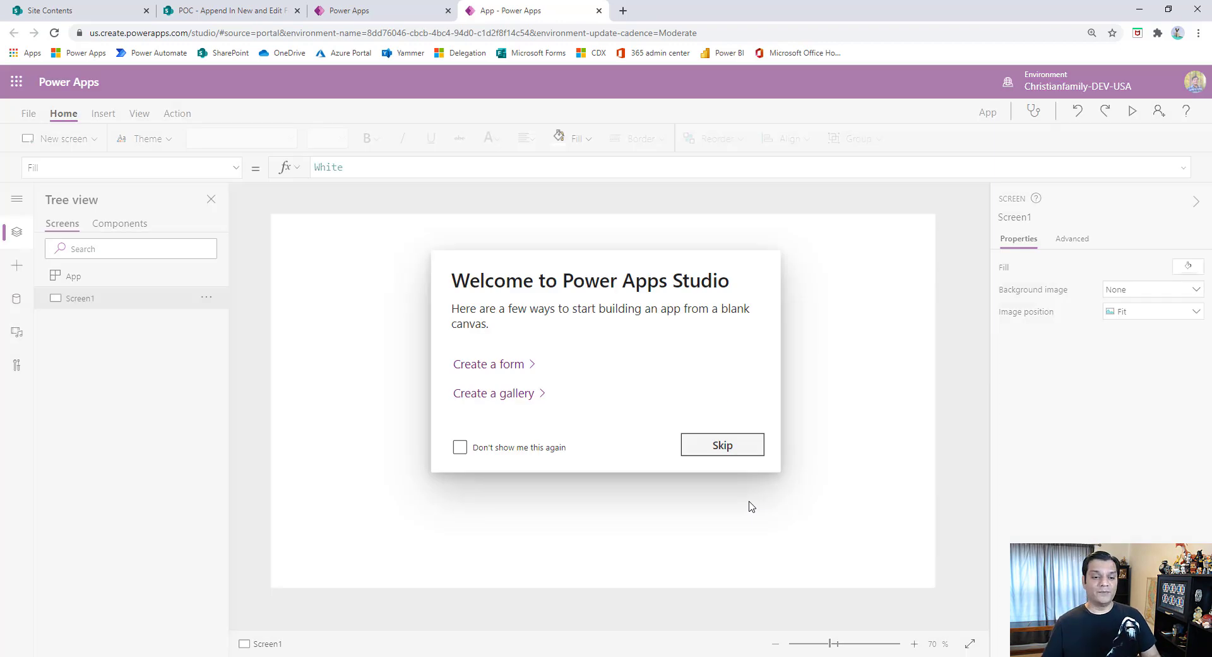
{"action": "left_click", "coordinate": [752, 446]}
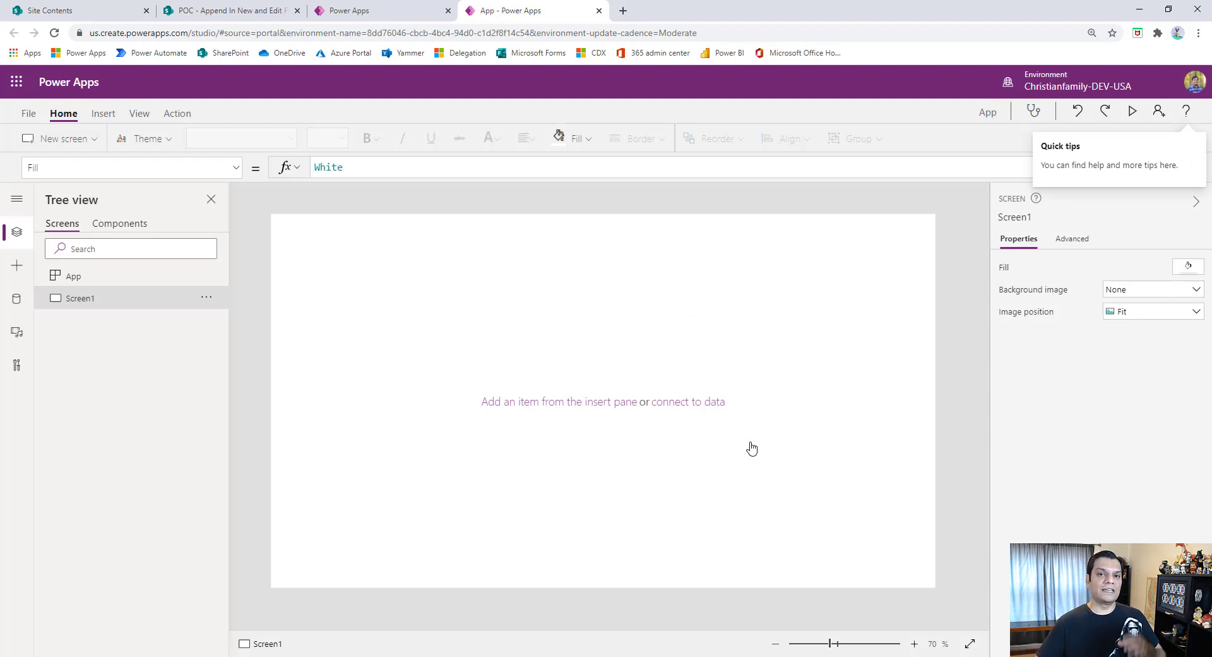
{"action": "left_click", "coordinate": [28, 113]}
{"action": "double_click", "coordinate": [533, 208]}
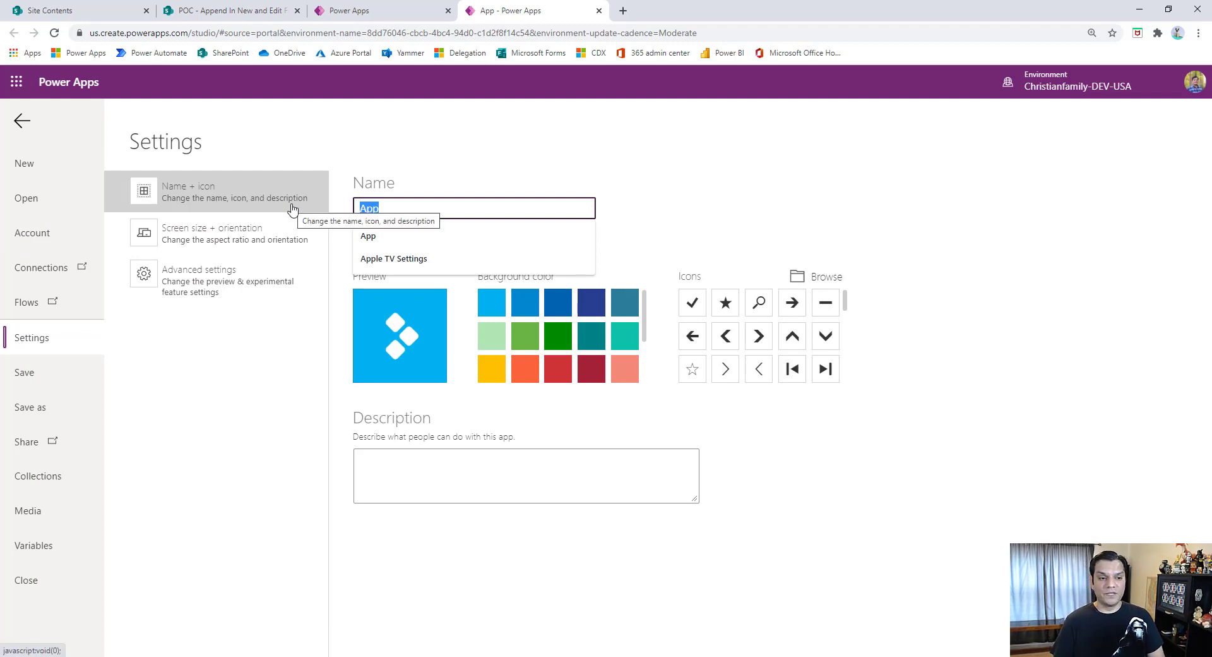
{"action": "type", "text": "Append In New and E"}
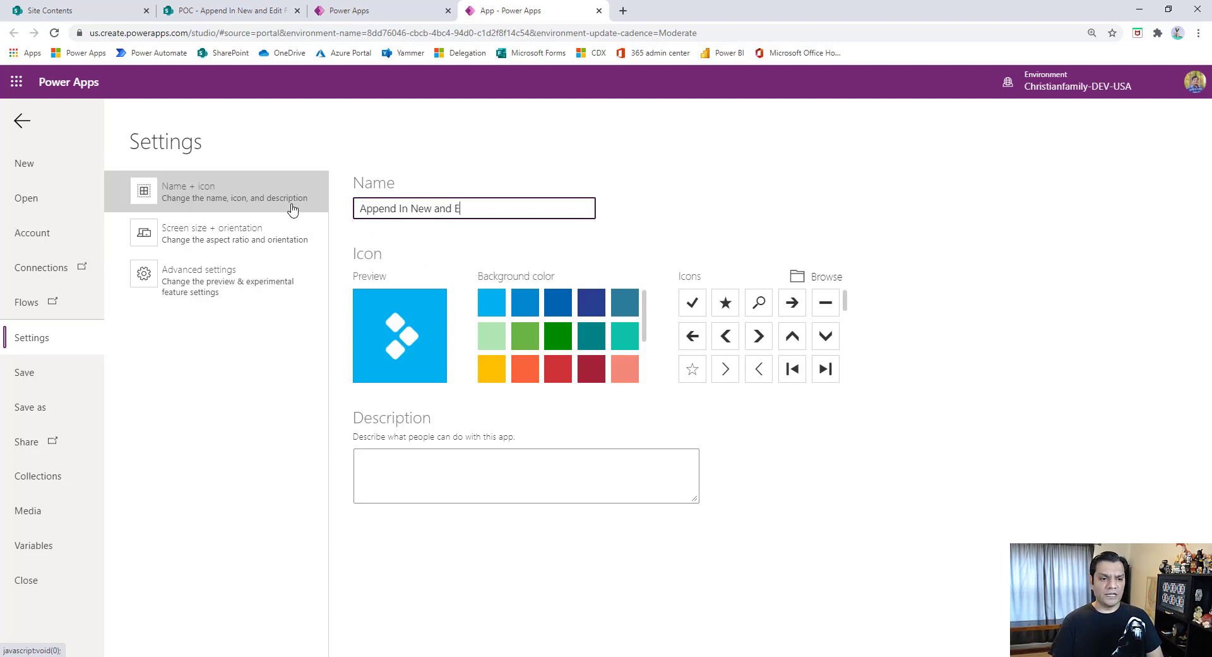
{"action": "type", "text": "dit form live demo"}
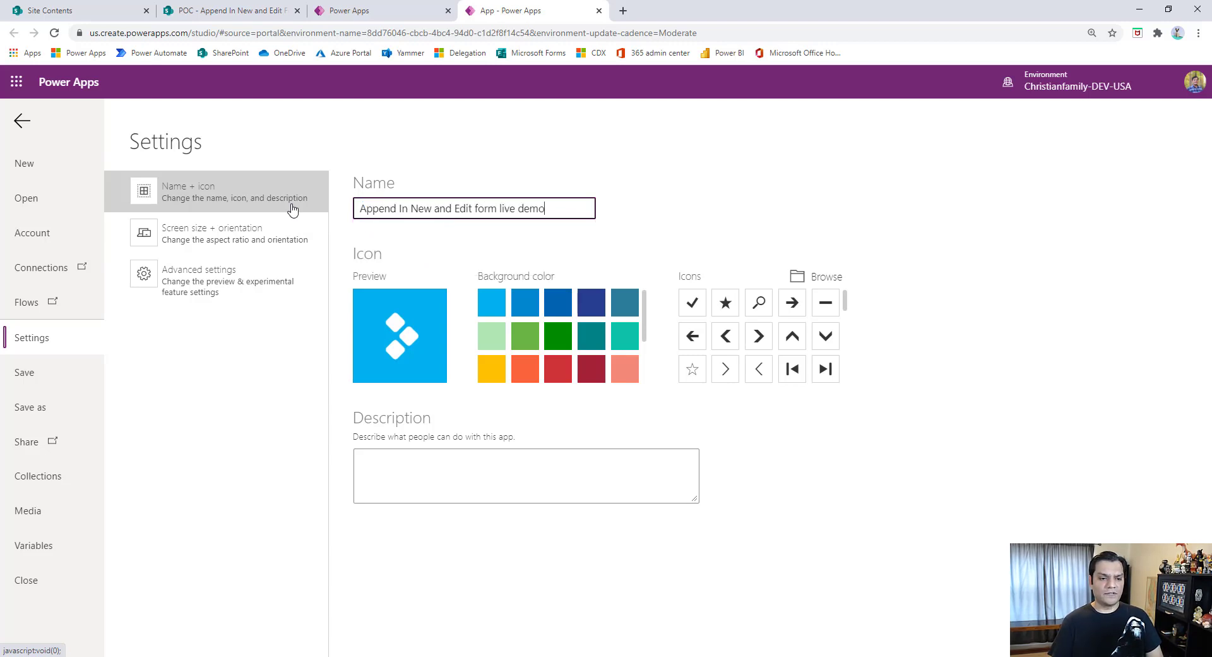
- Give the app the magnifying-glass icon on a dark red background, save it to the cloud, and return to the canvas
{"action": "left_click", "coordinate": [758, 302]}
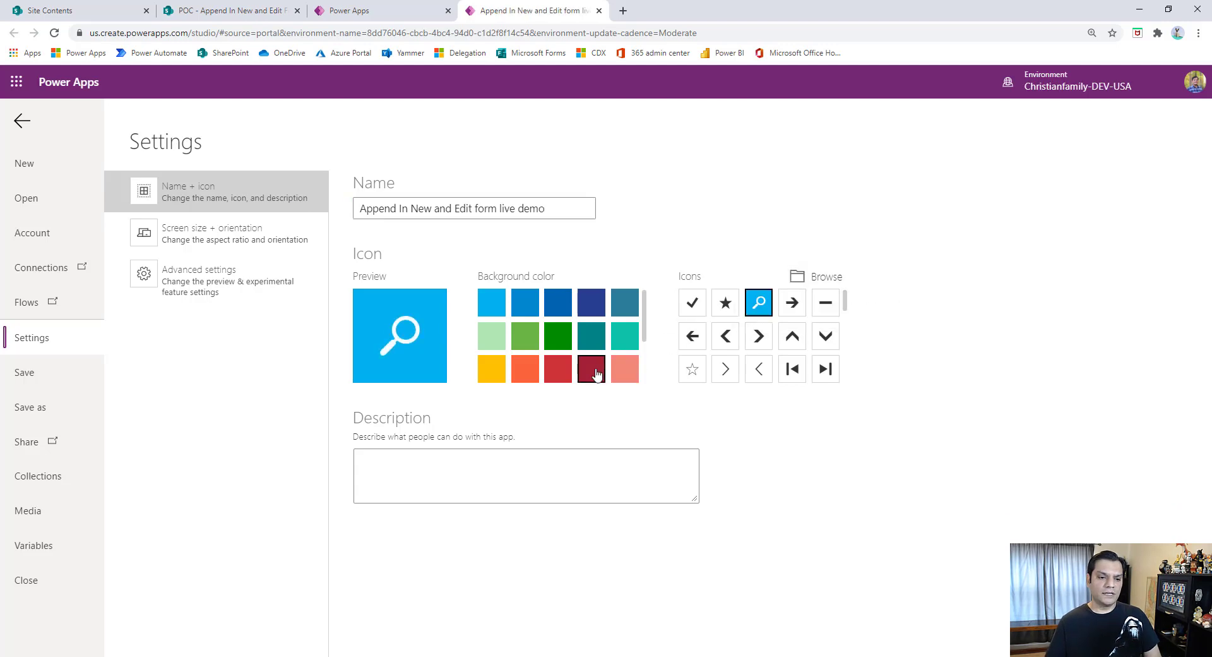
{"action": "left_click", "coordinate": [597, 373]}
{"action": "left_click", "coordinate": [31, 406]}
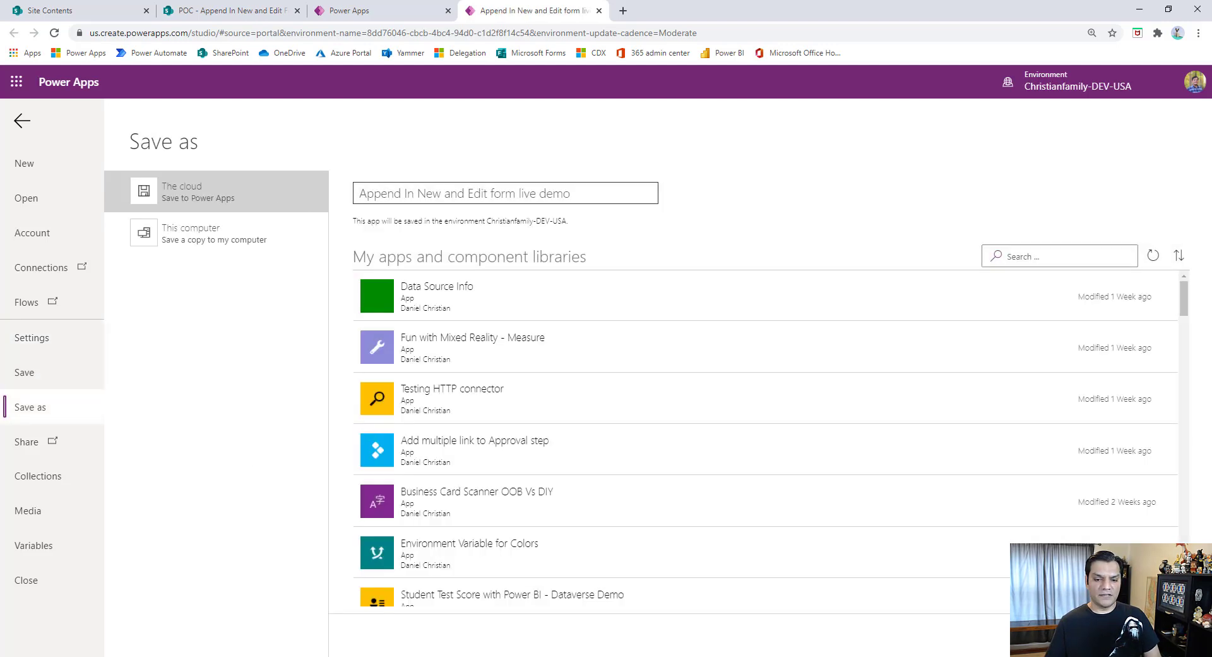
{"action": "left_click", "coordinate": [1157, 635]}
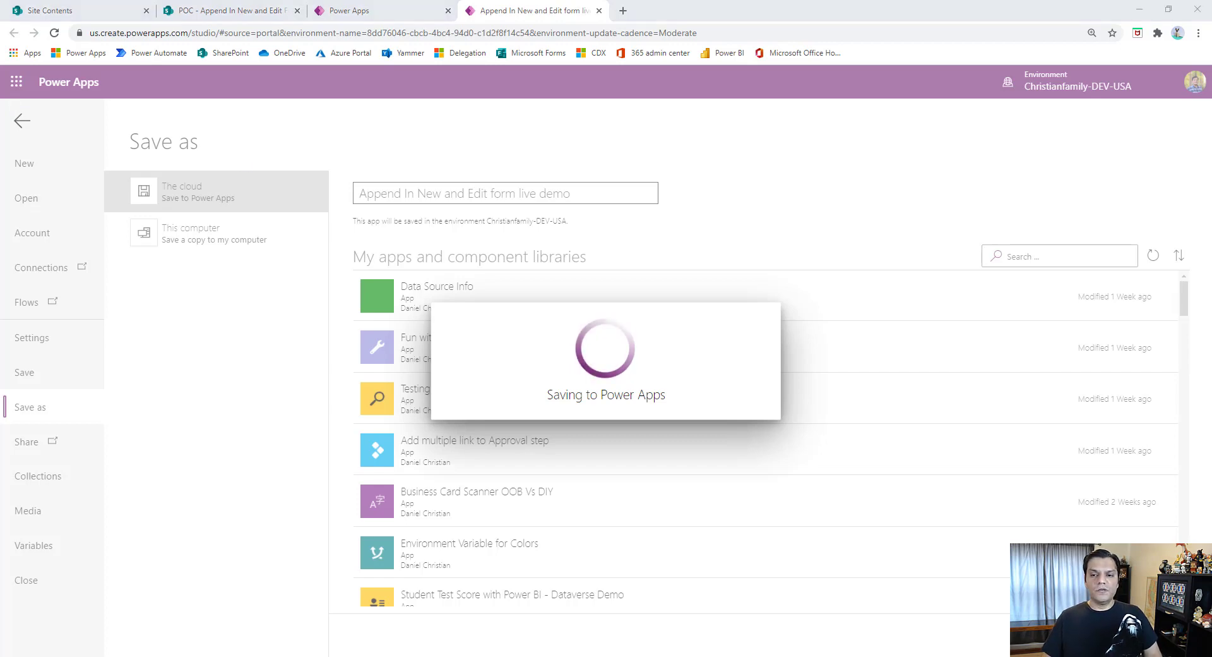
{"action": "left_click", "coordinate": [22, 121]}
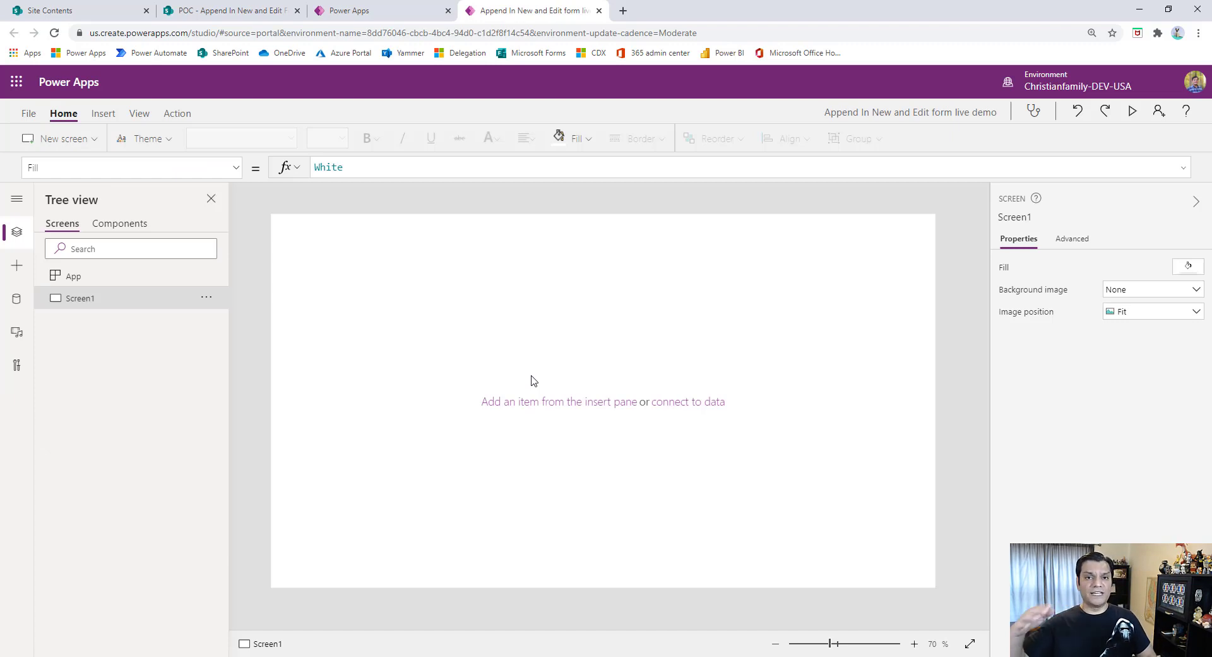
- Set the App object's OnStart formula to Set(FormTypeVar,"Blank") and run OnStart
{"action": "left_click", "coordinate": [144, 276]}
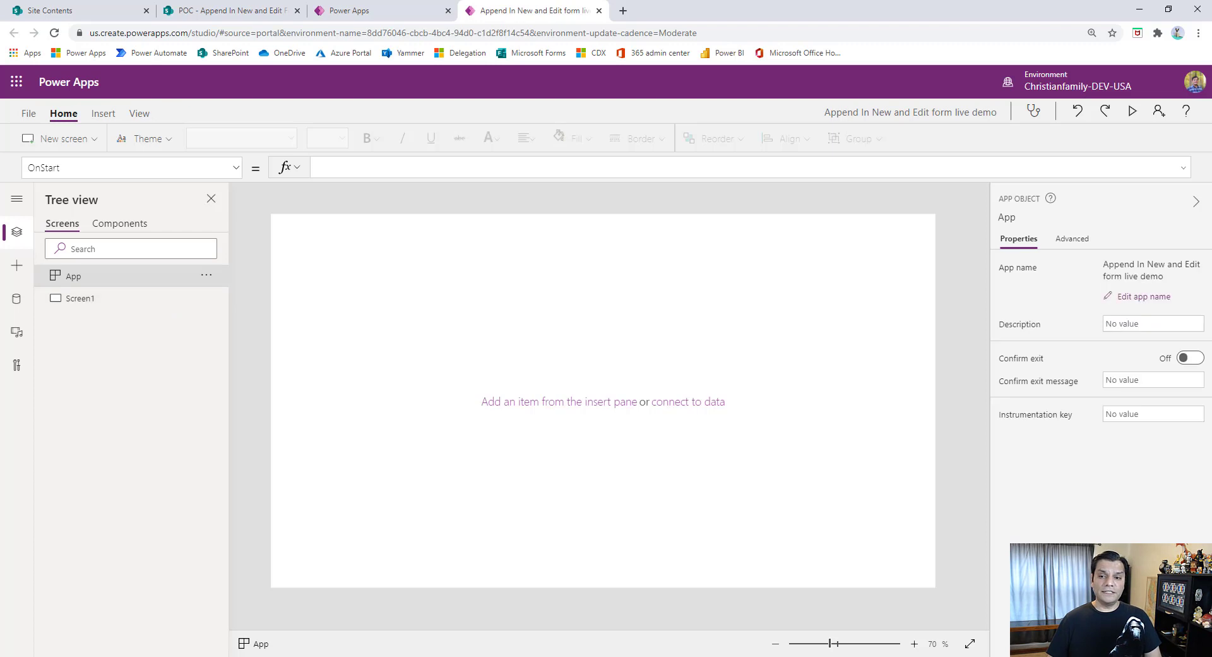
{"action": "left_click", "coordinate": [450, 168]}
{"action": "type", "text": "Set("}
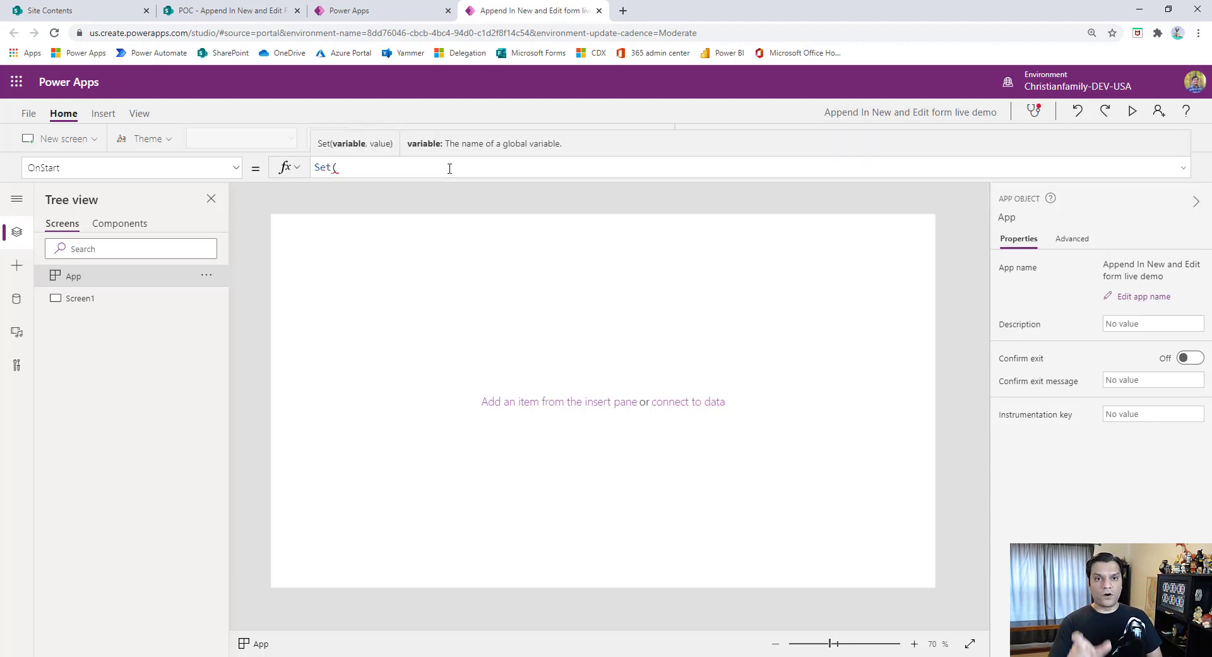
{"action": "type", "text": "Form"}
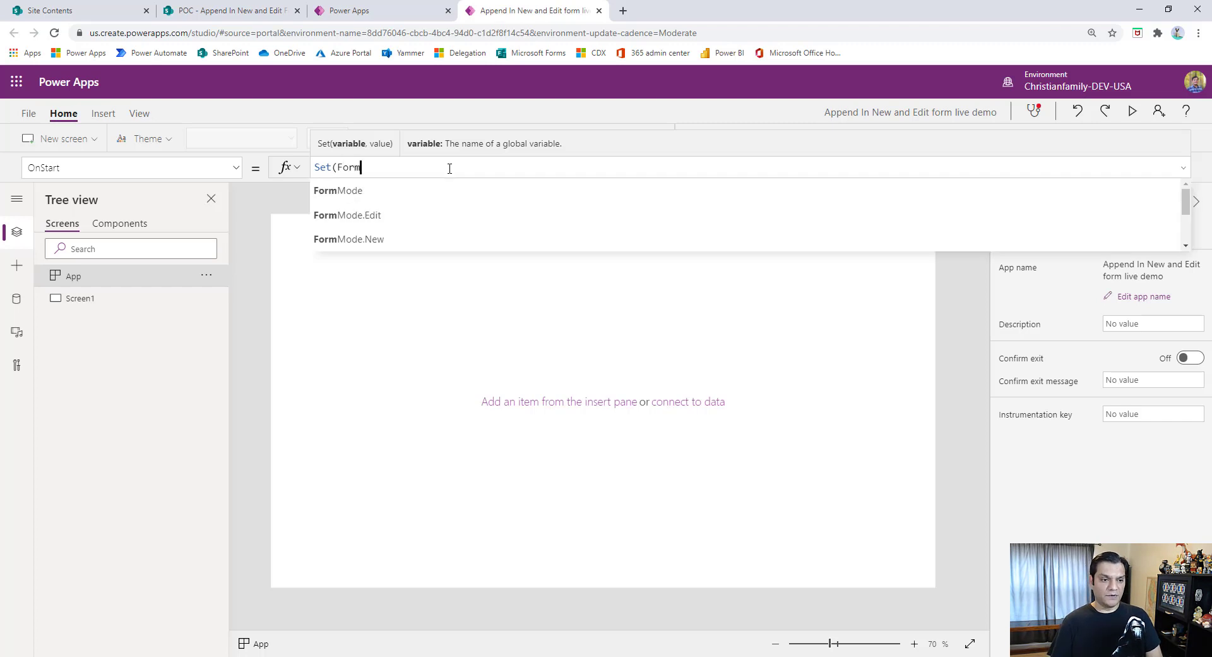
{"action": "type", "text": "TypeVar,\"Blank"}
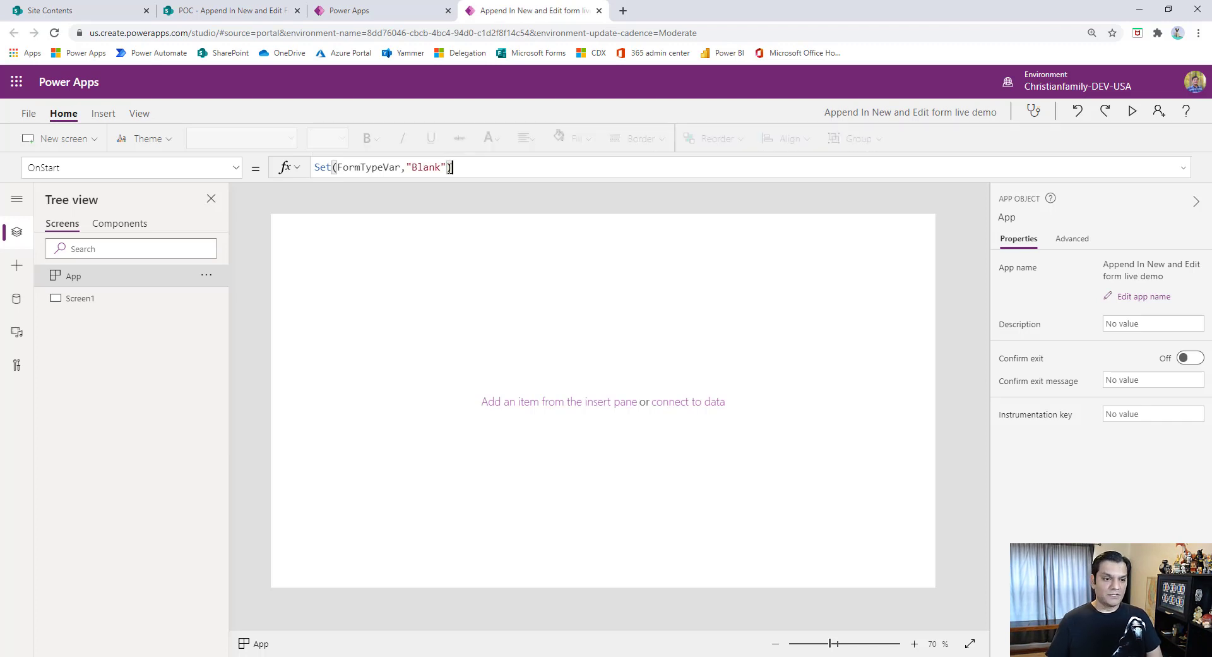
{"action": "right_click", "coordinate": [114, 278]}
{"action": "left_click", "coordinate": [132, 288]}
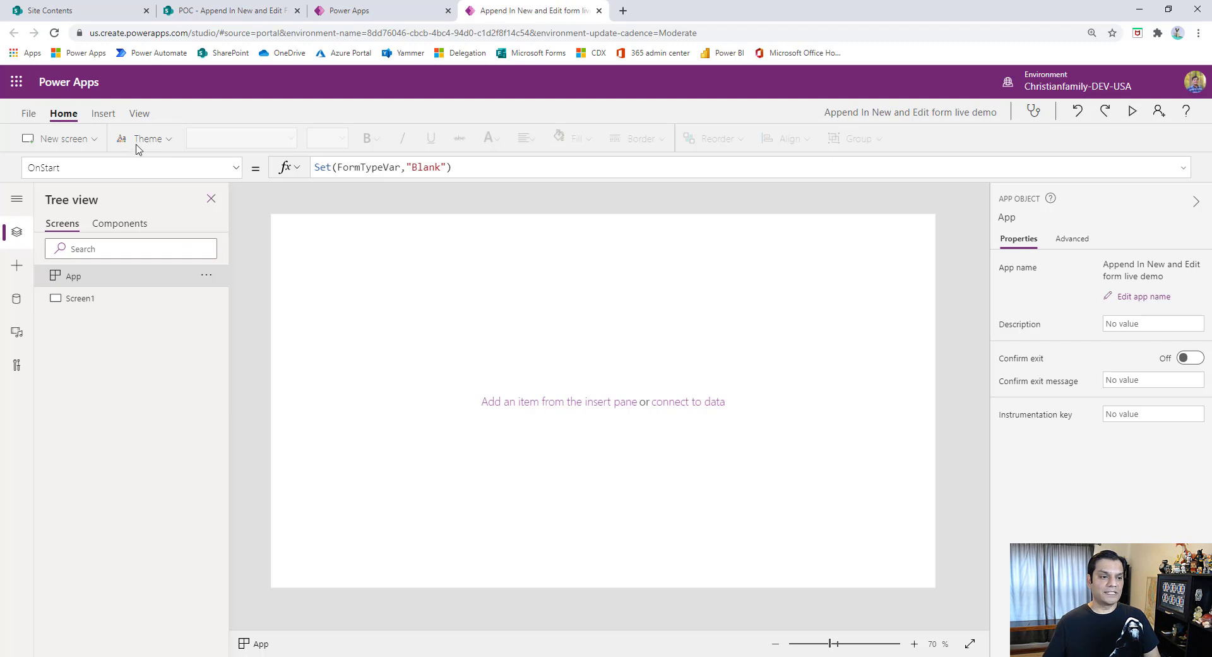
- Insert a label on Screen1, enlarge it slightly, and place it near the screen's top centre at about X 544, Y 20
{"action": "left_click", "coordinate": [103, 114]}
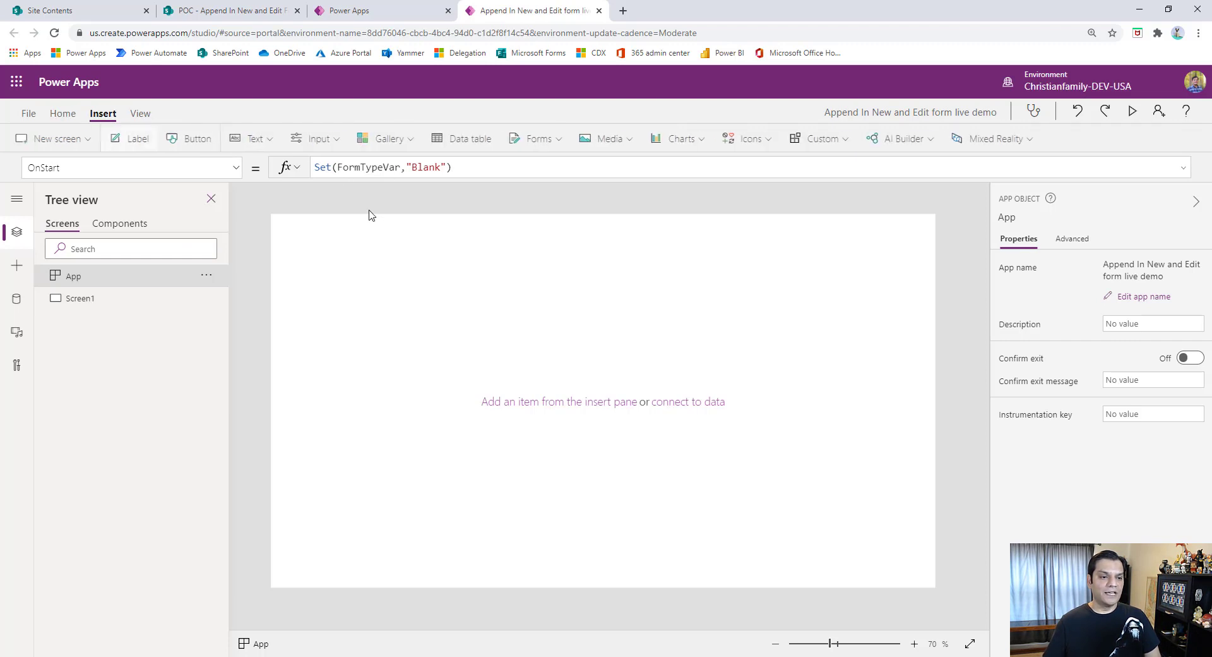
{"action": "left_click", "coordinate": [161, 145]}
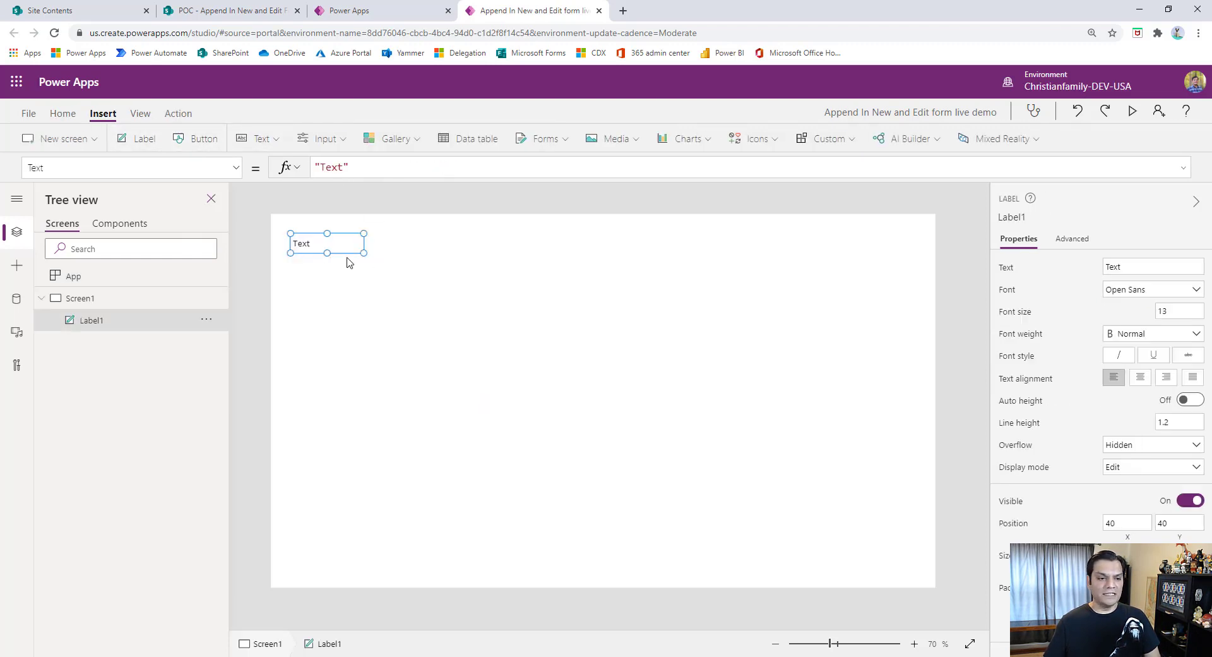
{"action": "left_click_drag", "start_coordinate": [348, 258], "coordinate": [646, 249]}
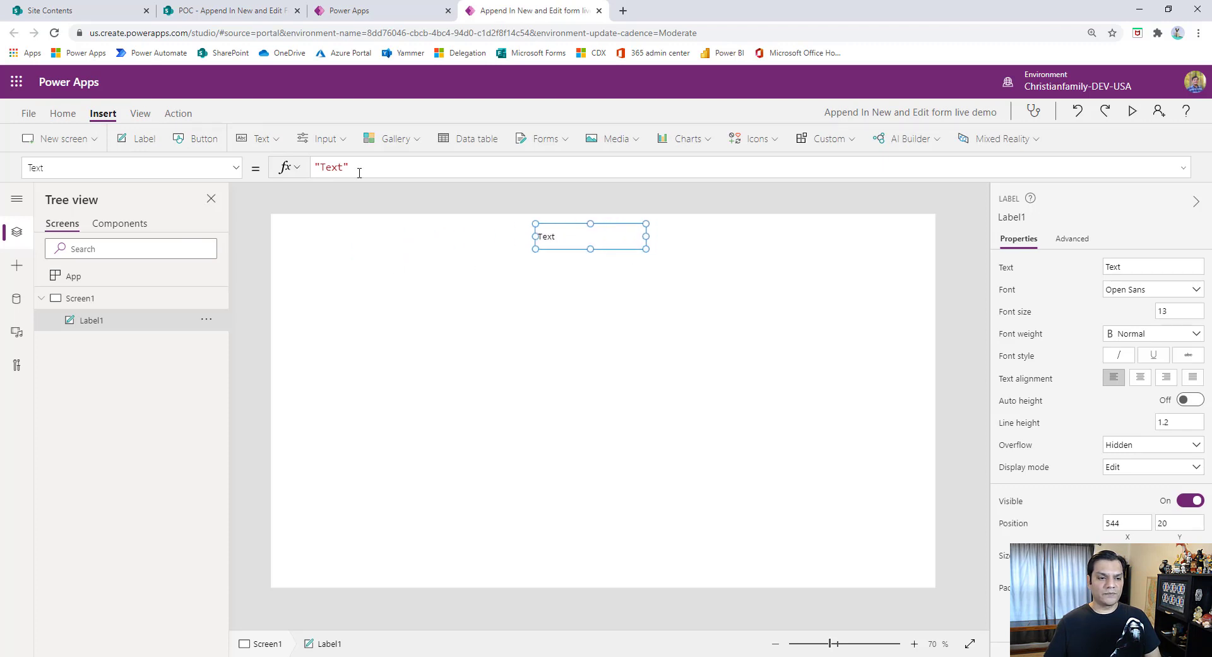
- Set the label's Text formula to "FormTypeVar = " & FormTypeVar
{"action": "key", "text": "Left"}
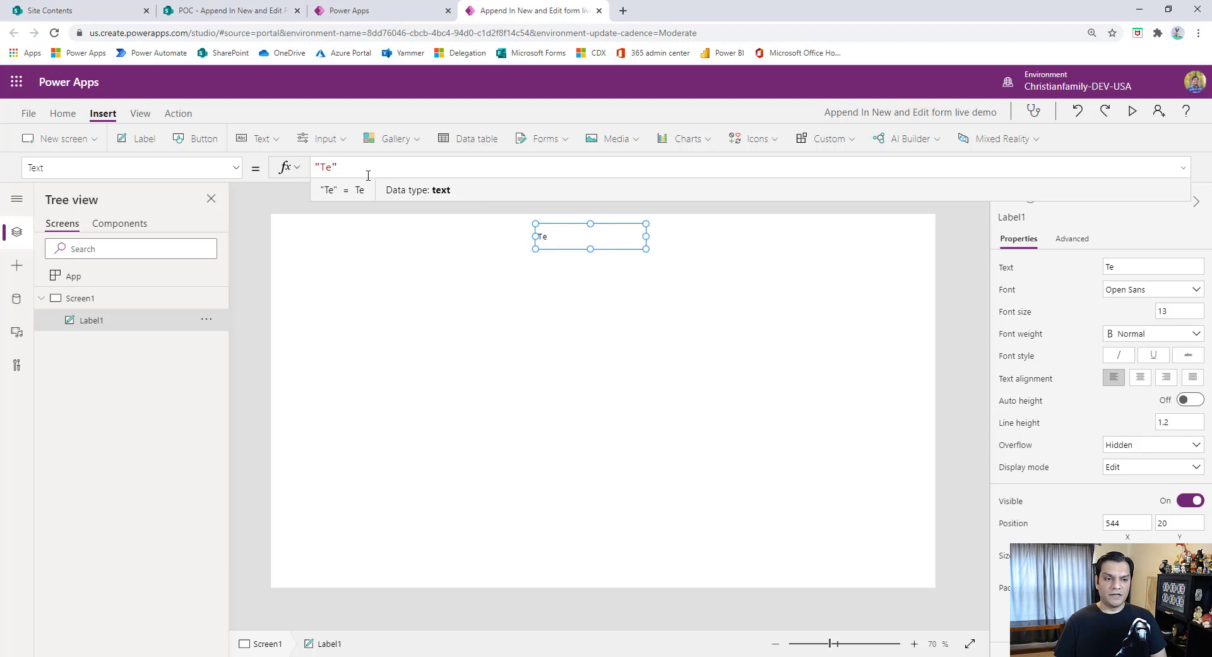
{"action": "type", "text": "Form"}
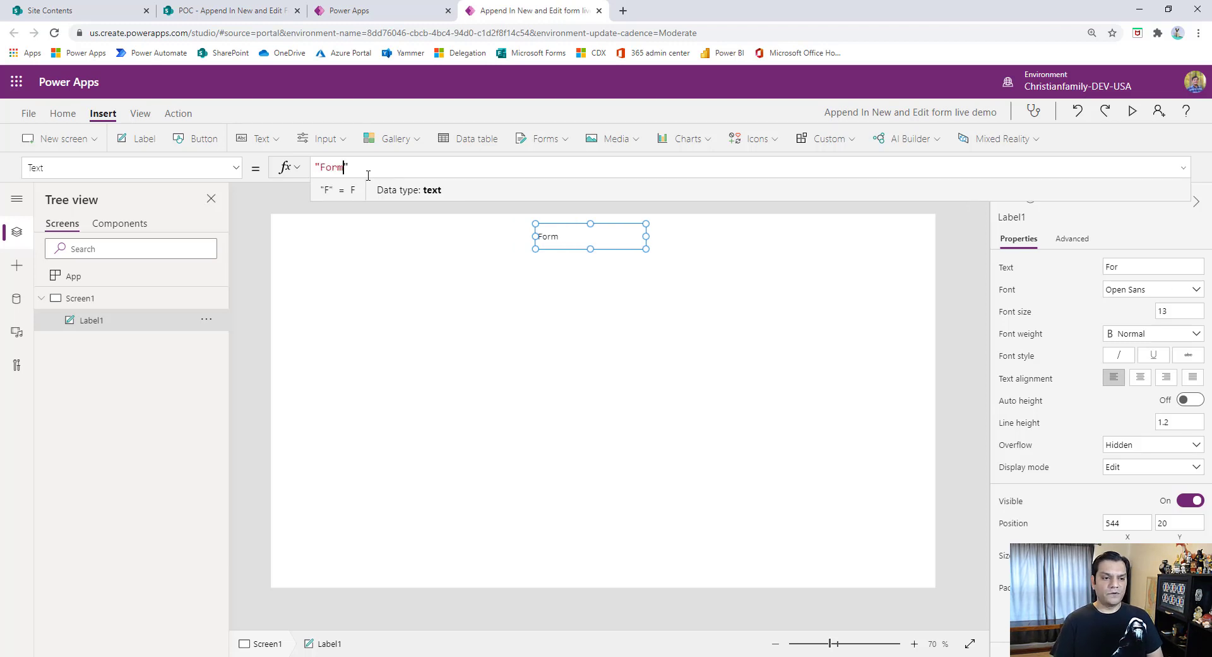
{"action": "type", "text": "TypeVar ="}
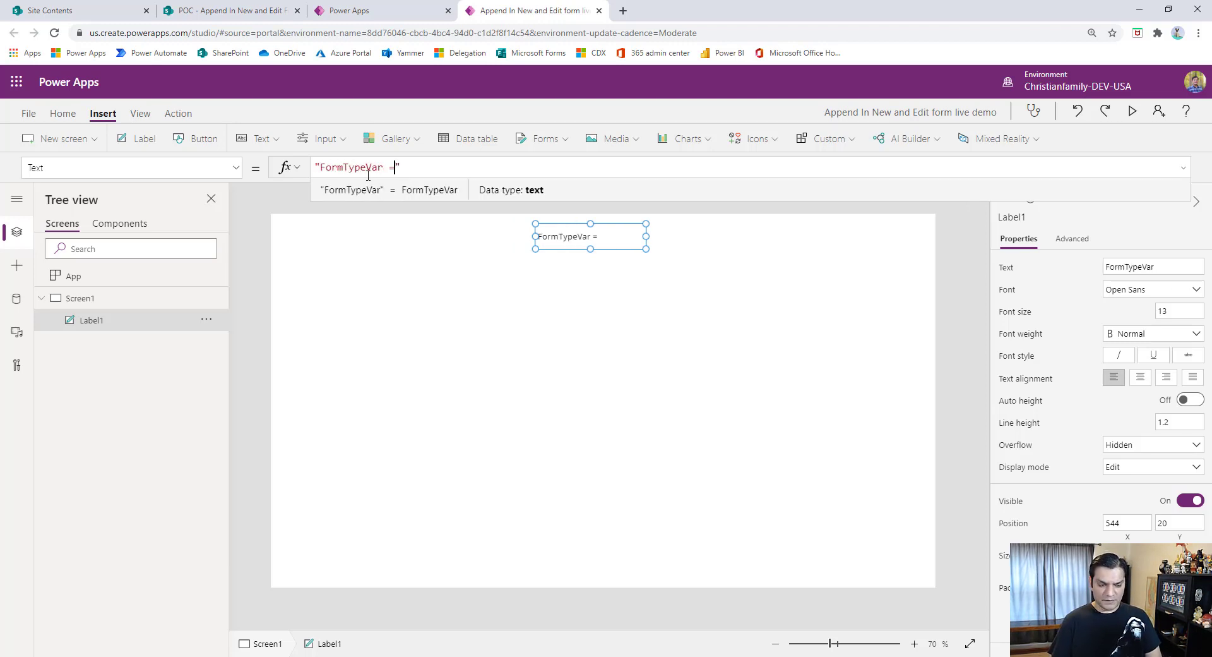
{"action": "type", "text": "& form"}
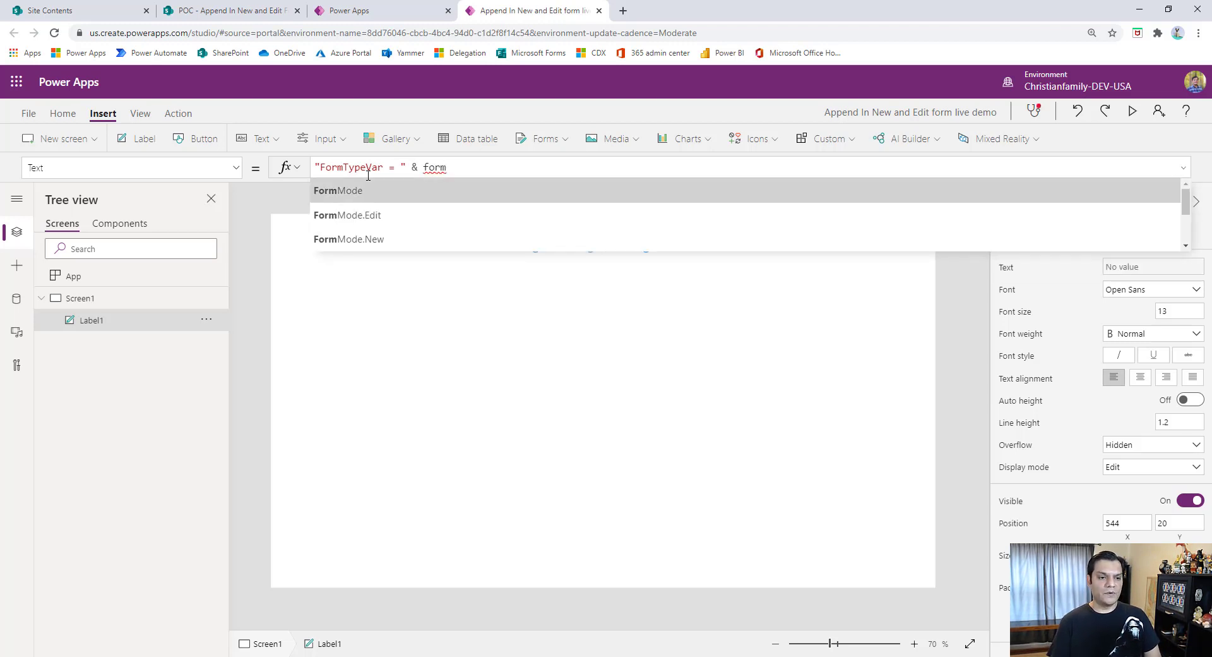
{"action": "type", "text": "TypeVar"}
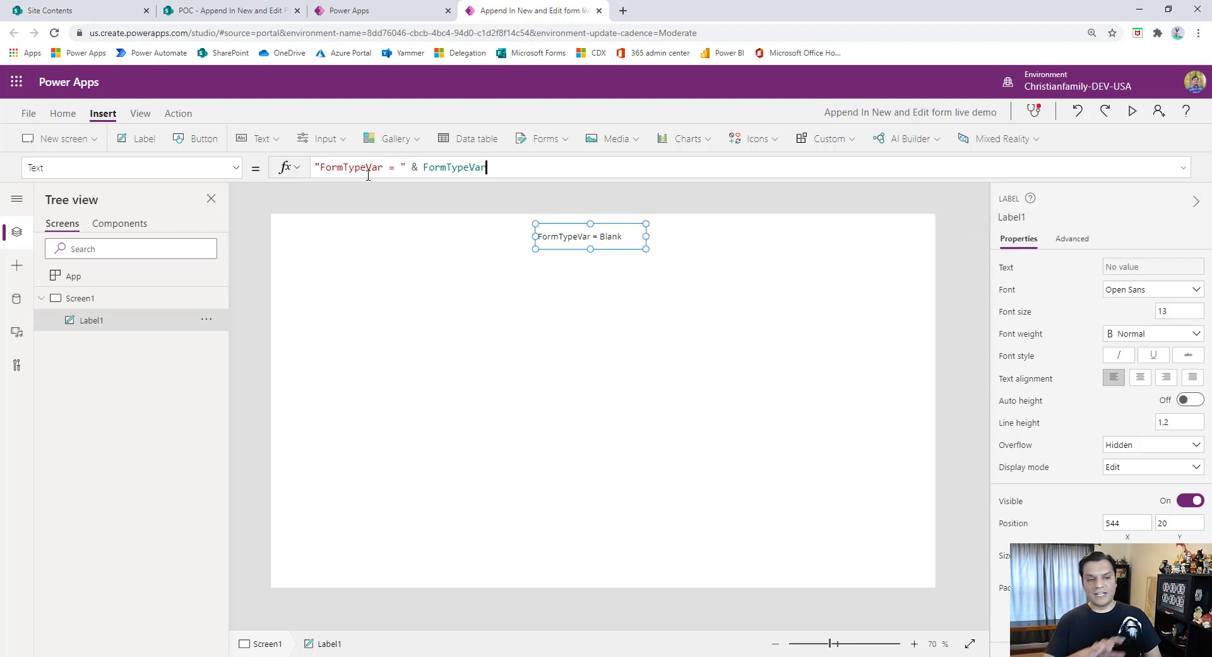
- Set the label's display mode to View and deselect the label
{"action": "left_click", "coordinate": [1149, 471]}
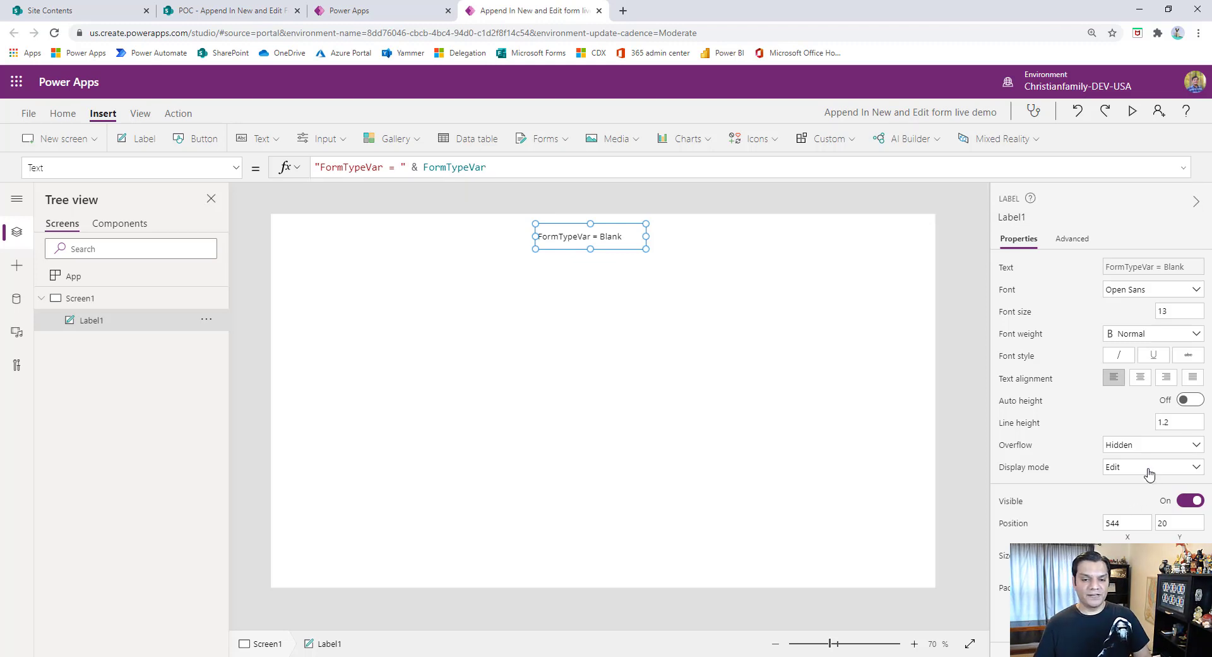
{"action": "left_click", "coordinate": [1134, 523]}
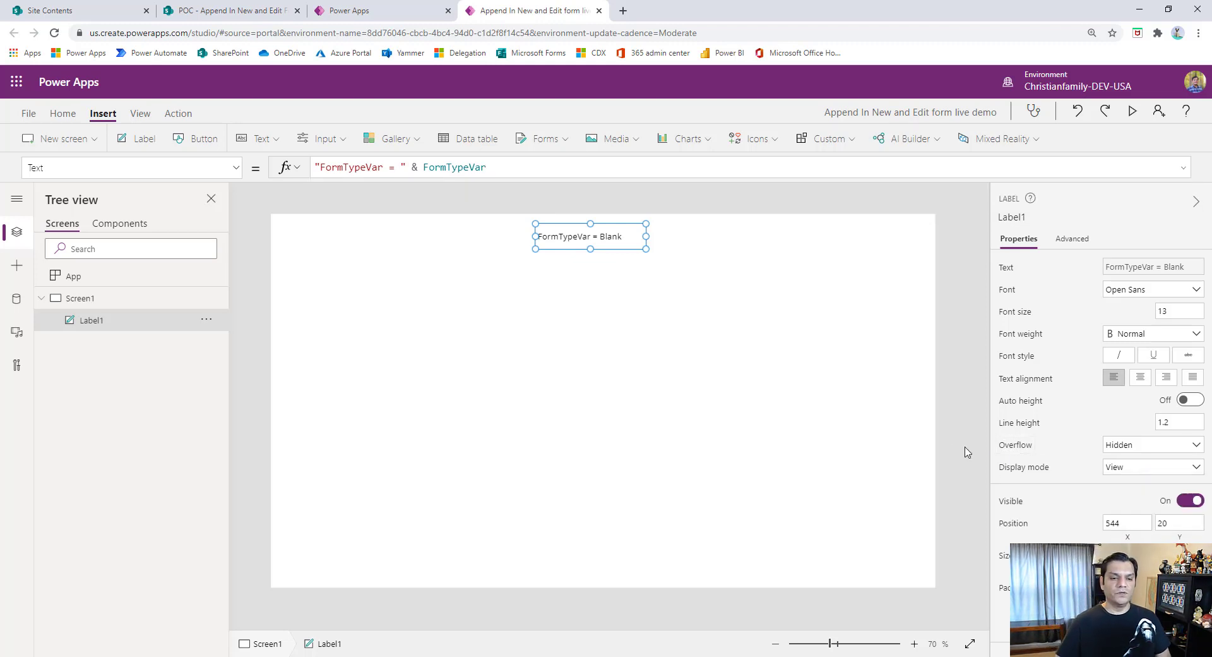
{"action": "left_click", "coordinate": [642, 273]}
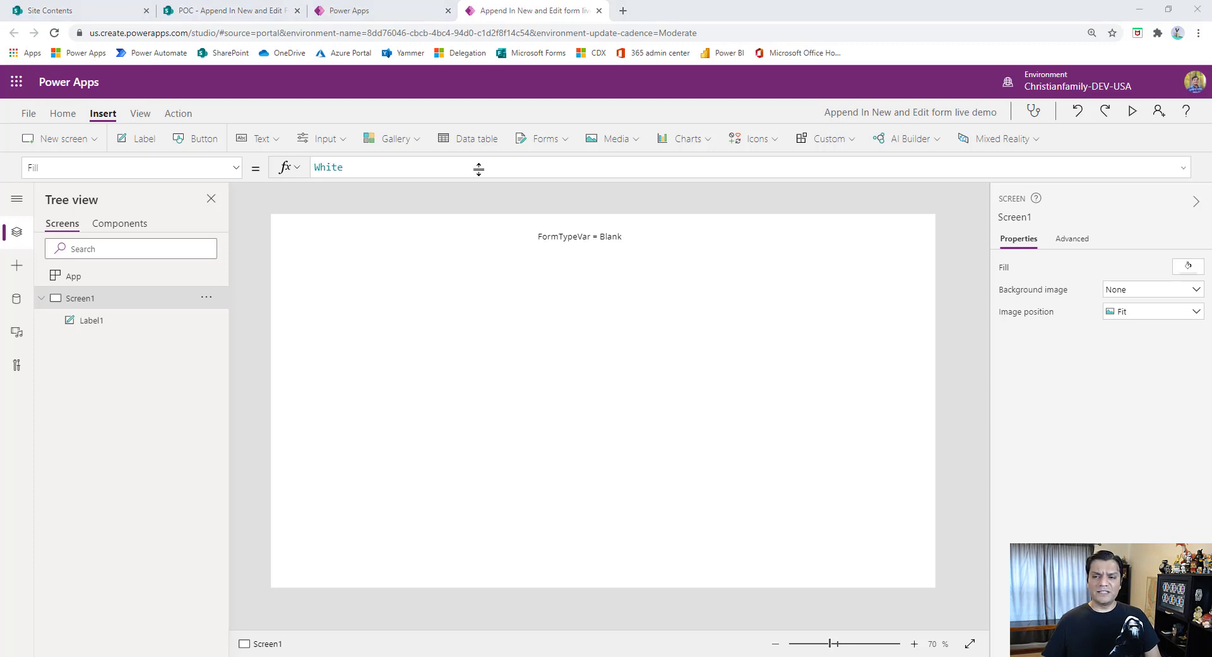
- Insert a vertical gallery with image, title and subtitle on Screen1 and open the app's data sources
{"action": "left_click", "coordinate": [390, 139]}
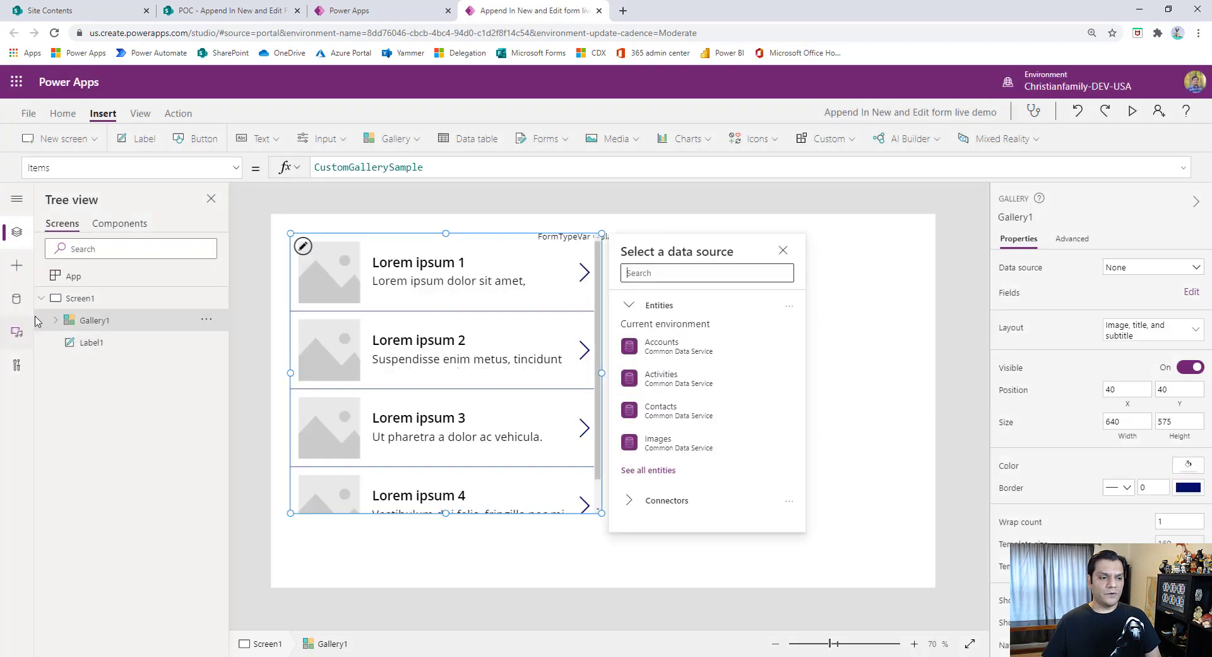
{"action": "left_click", "coordinate": [17, 299]}
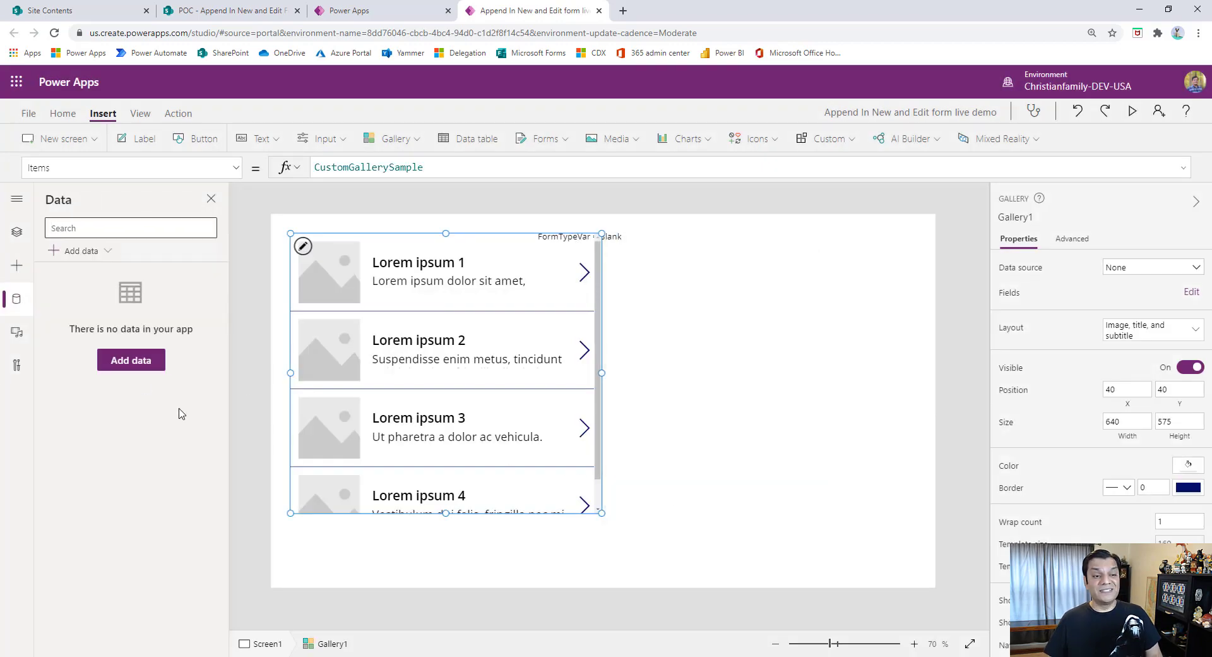
{"action": "left_click", "coordinate": [545, 513]}
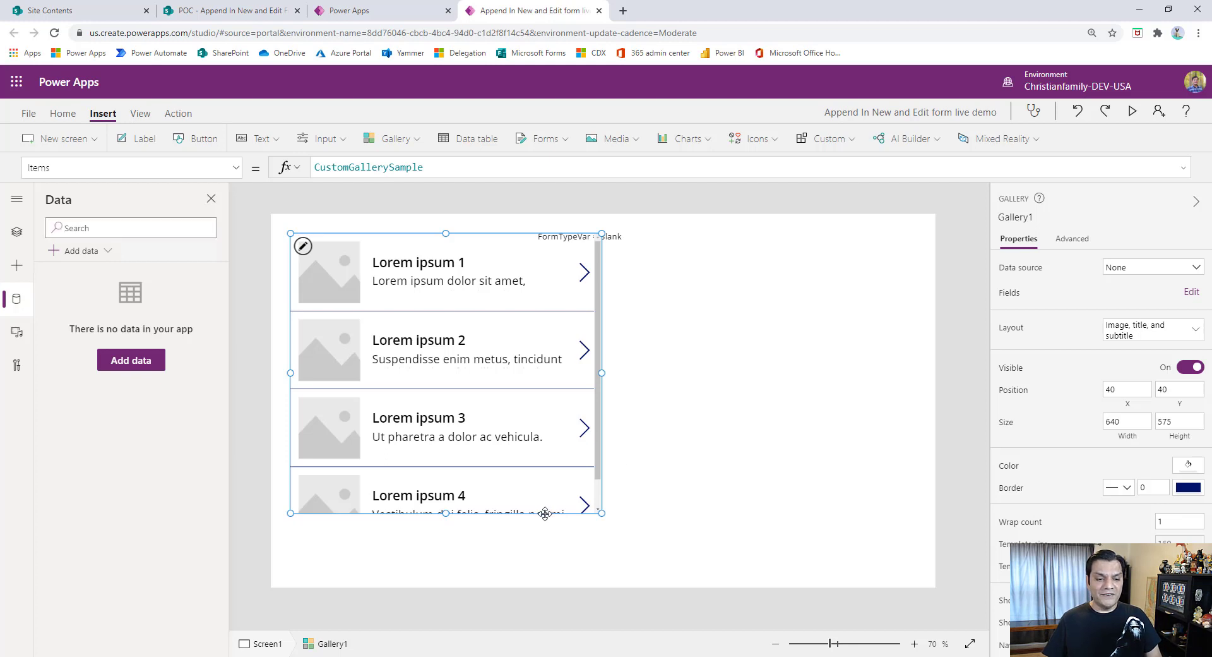
- Add the Append In New and Edit Form list as a data source through the first existing SharePoint connection and a recent site
{"action": "left_click", "coordinate": [126, 361]}
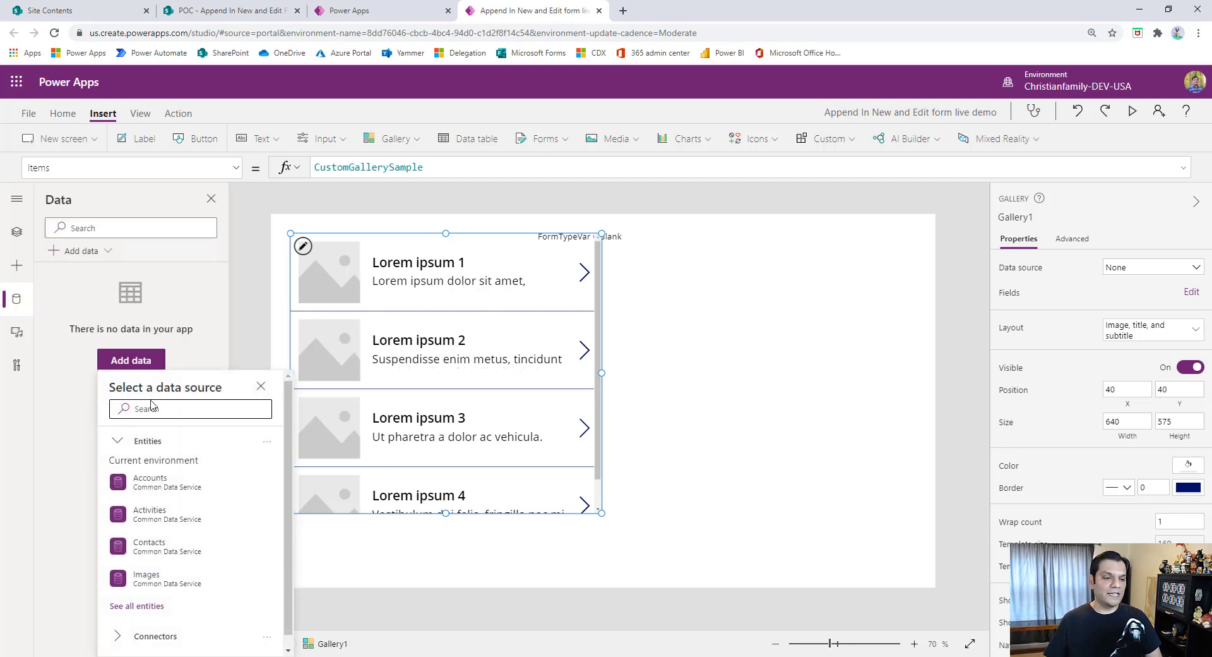
{"action": "type", "text": "shareppoint"}
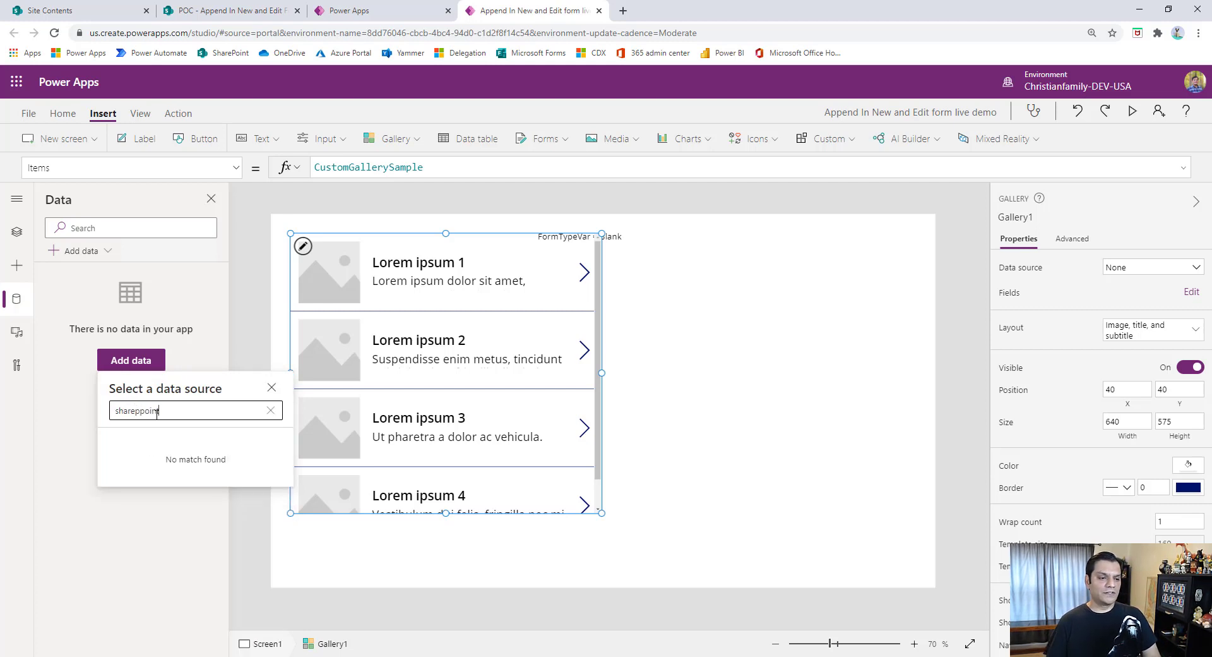
{"action": "key", "text": "BackSpace"}
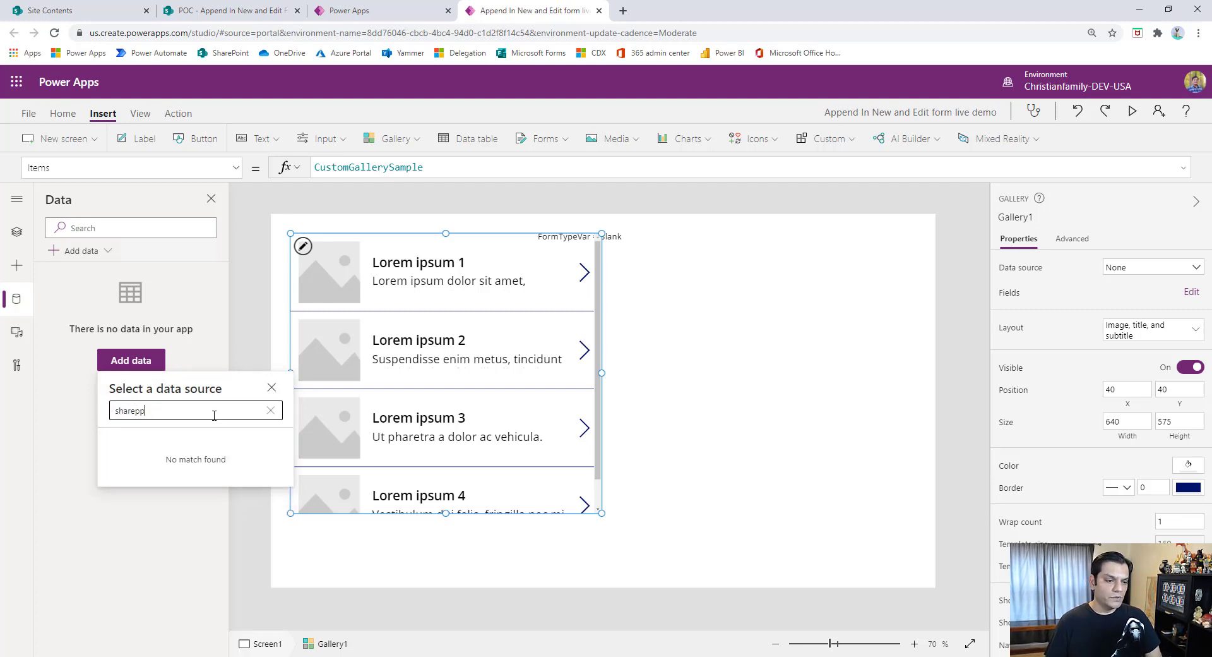
{"action": "key", "text": "BackSpace"}
{"action": "left_click", "coordinate": [178, 485]}
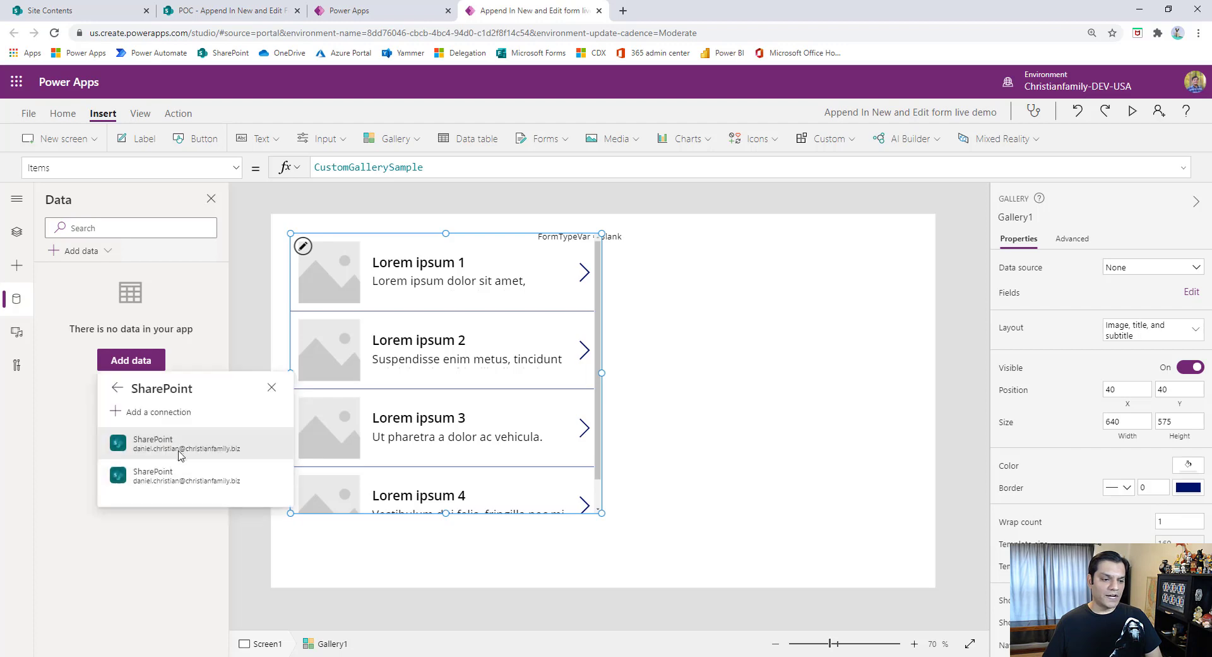
{"action": "left_click", "coordinate": [182, 449]}
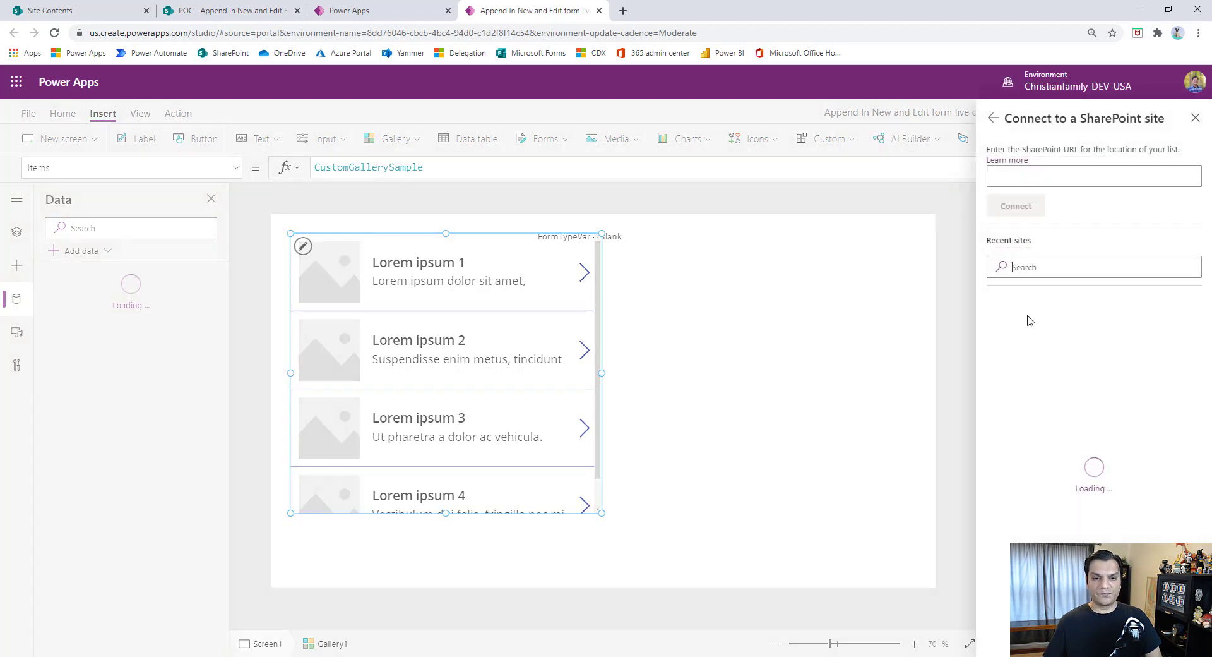
{"action": "left_click", "coordinate": [1027, 320]}
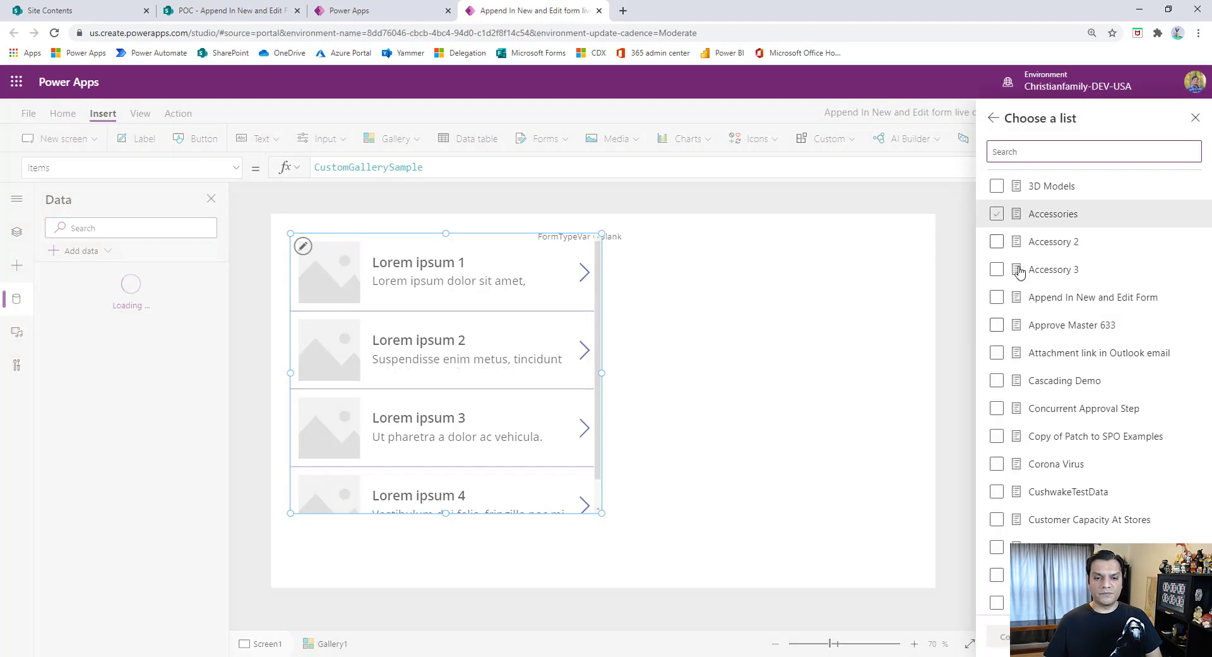
{"action": "left_click", "coordinate": [996, 297]}
{"action": "left_click", "coordinate": [1003, 637]}
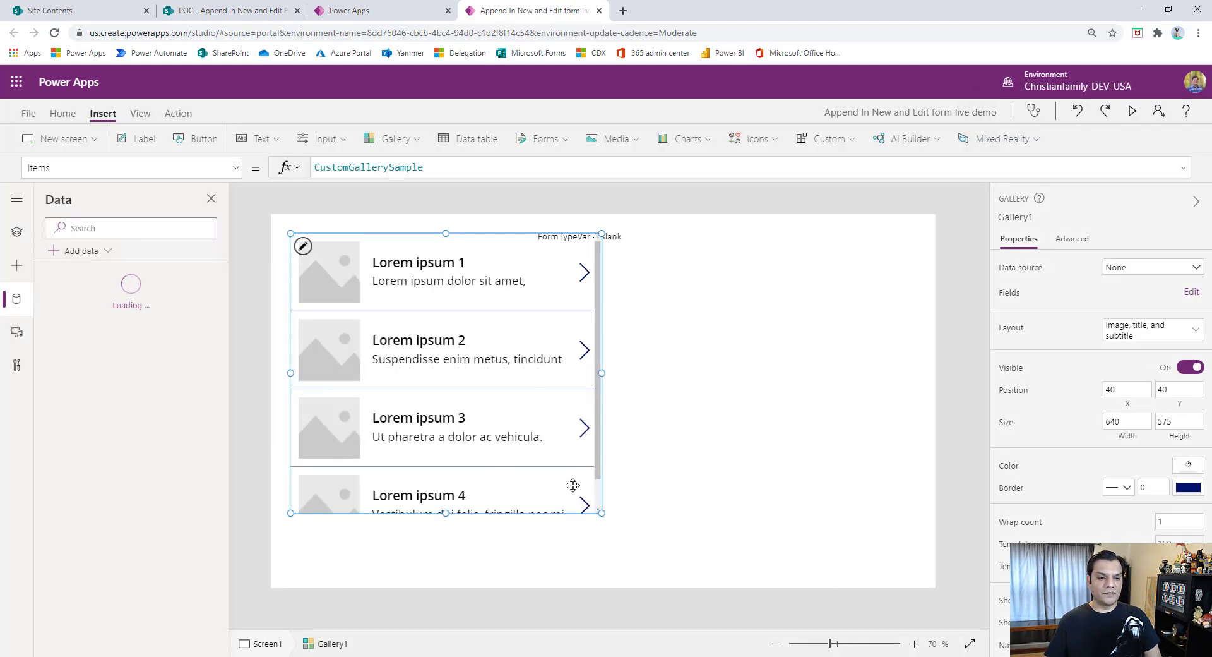
- Connect the gallery to the Append In New and Edit Form data source
{"action": "left_click", "coordinate": [676, 443]}
{"action": "left_click", "coordinate": [547, 443]}
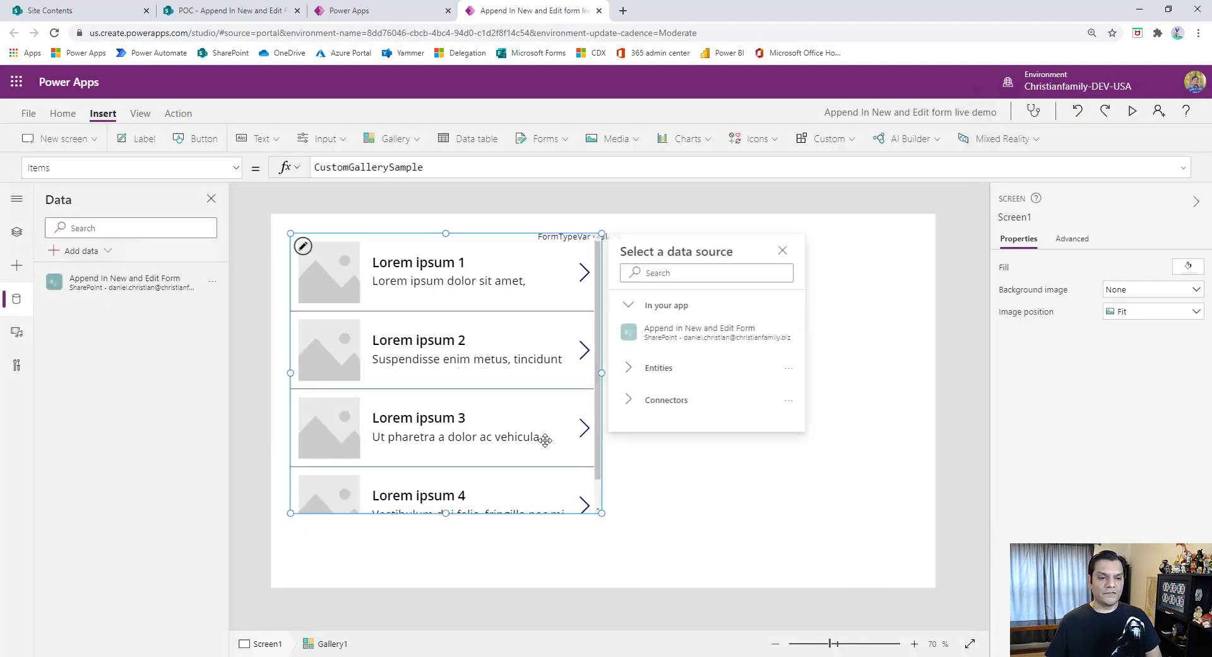
{"action": "left_click", "coordinate": [663, 333]}
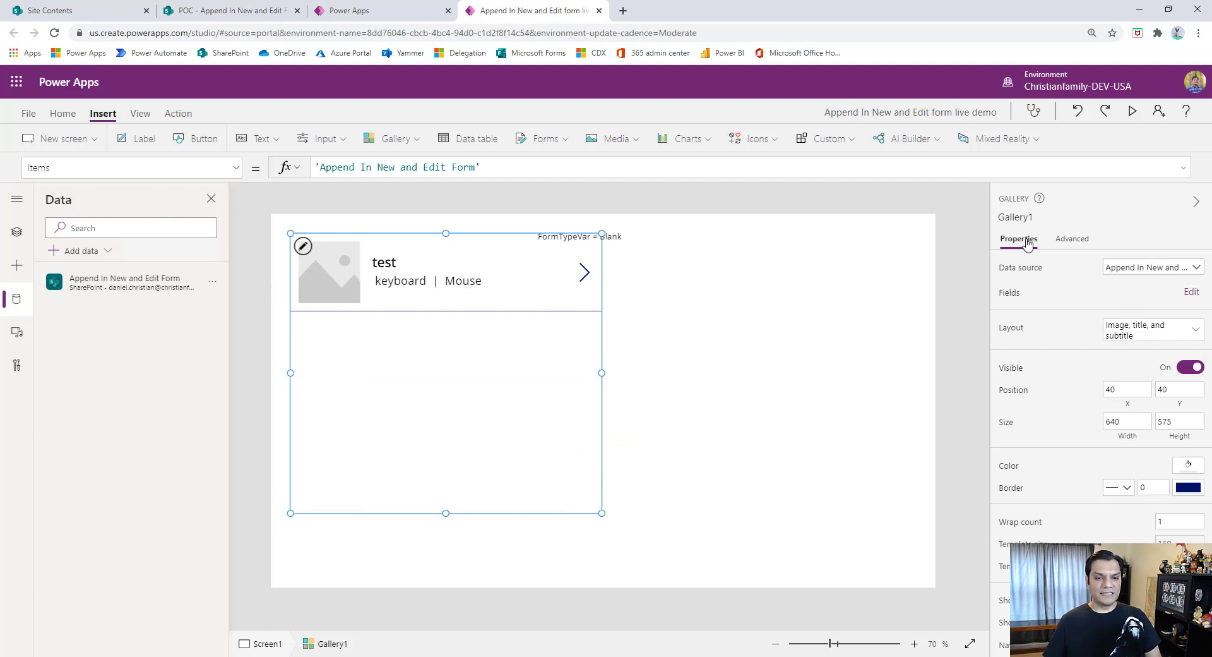
- Try the gallery's Title, subtitle, and body layout, and settle on the Title and subtitle layout
{"action": "left_click", "coordinate": [1140, 329]}
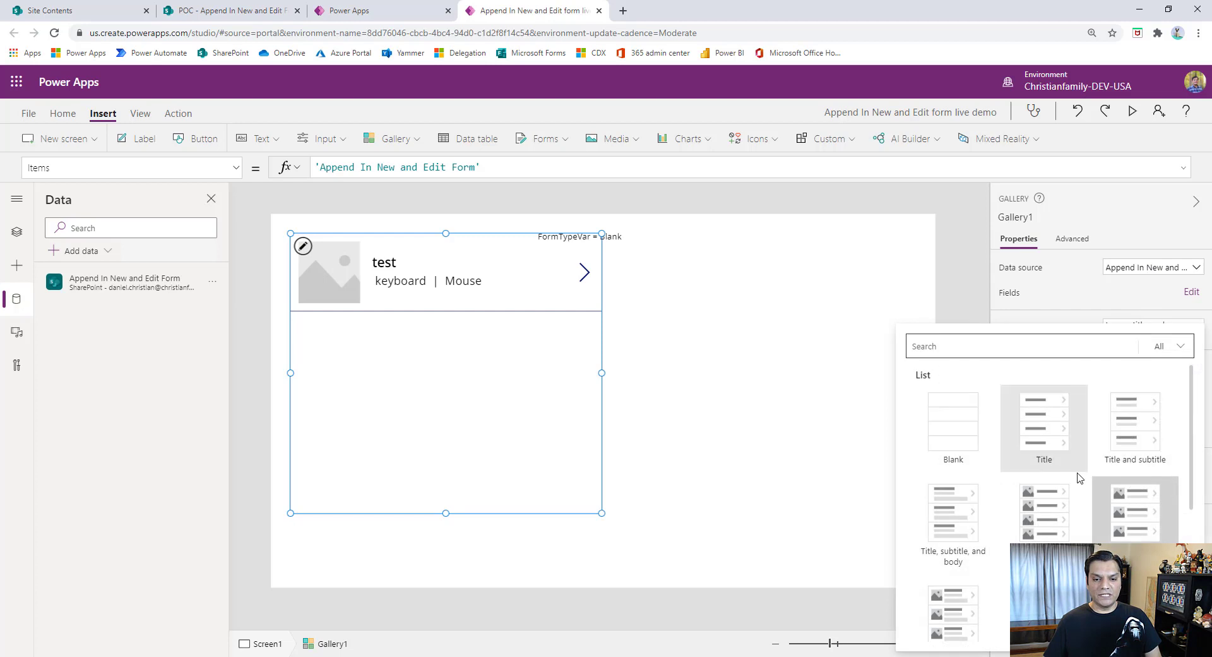
{"action": "left_click", "coordinate": [960, 515]}
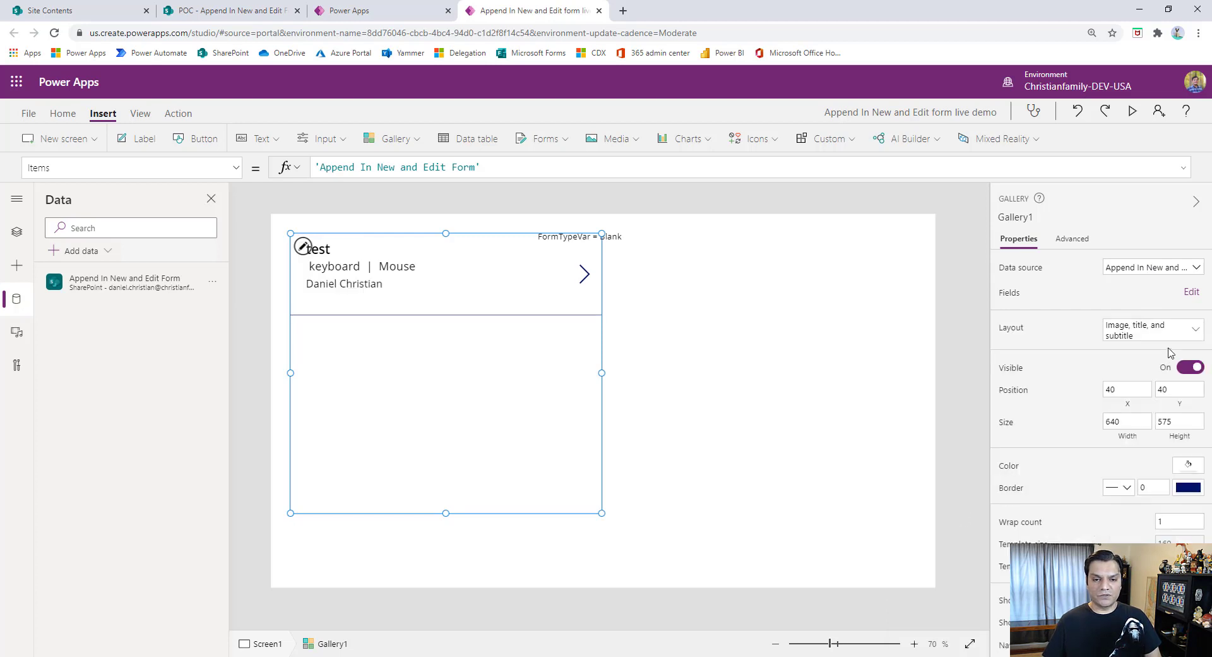
{"action": "left_click", "coordinate": [1139, 329]}
{"action": "left_click", "coordinate": [1123, 432]}
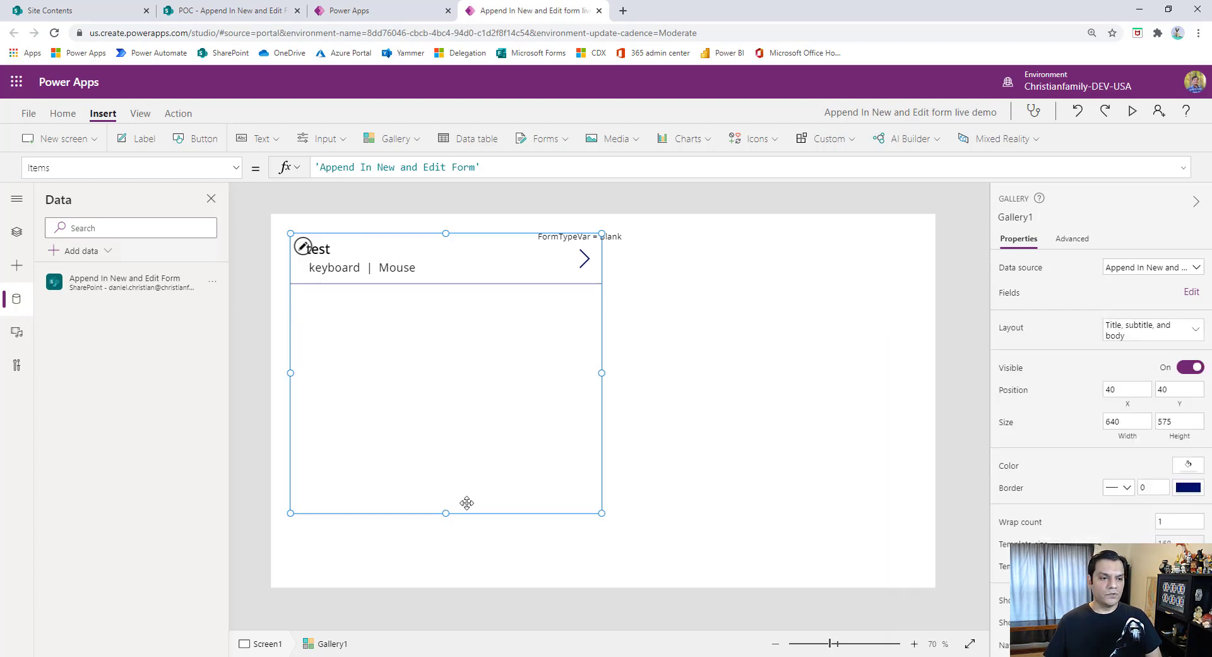
- Move the gallery to X 0, shift its title label up, and reposition the Notes subtitle label to X 16, Y 37
{"action": "left_click_drag", "start_coordinate": [484, 512], "coordinate": [464, 512]}
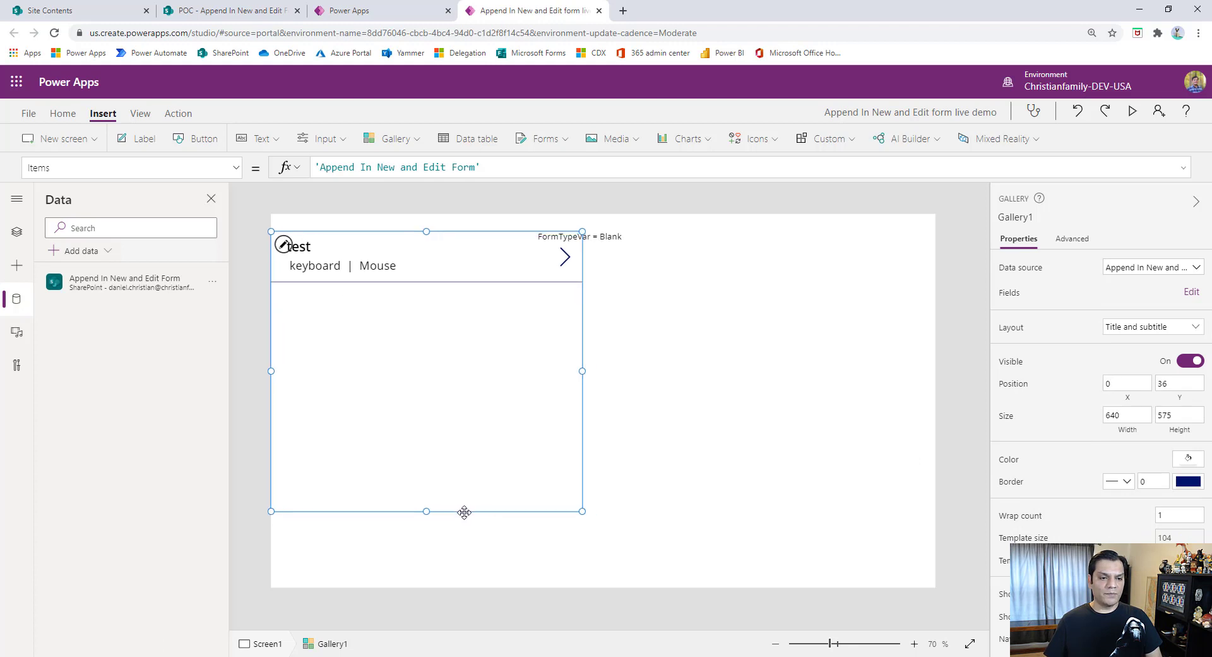
{"action": "left_click", "coordinate": [313, 248]}
{"action": "left_click", "coordinate": [310, 260]}
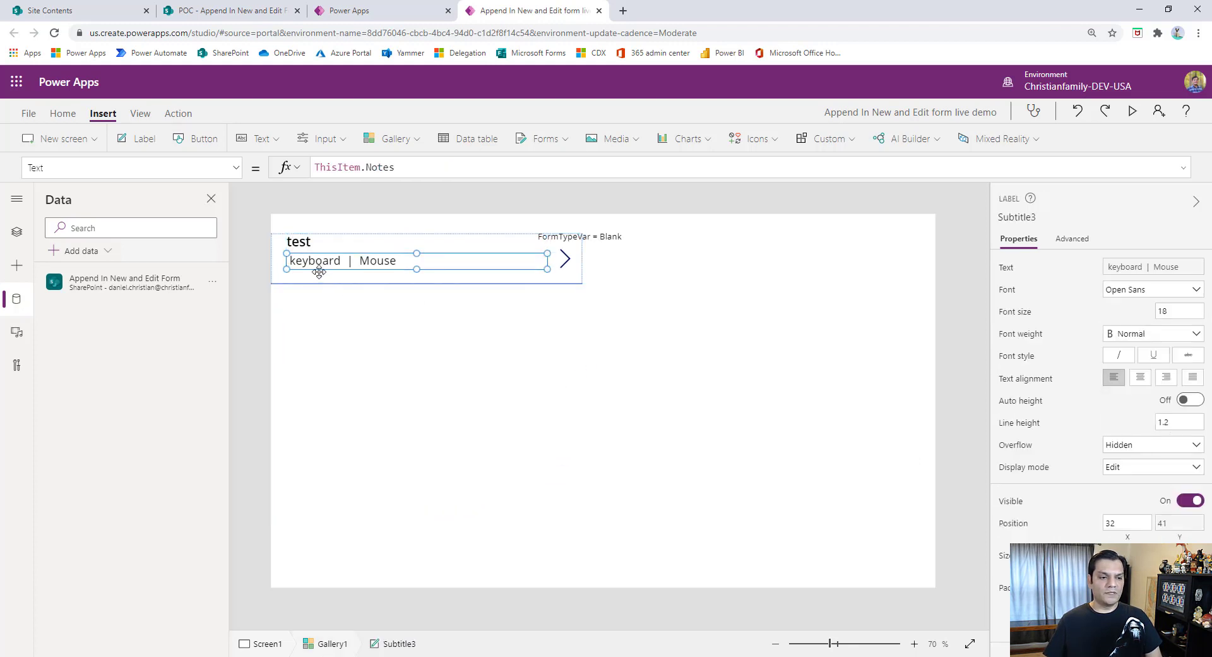
{"action": "left_click_drag", "start_coordinate": [319, 272], "coordinate": [312, 270]}
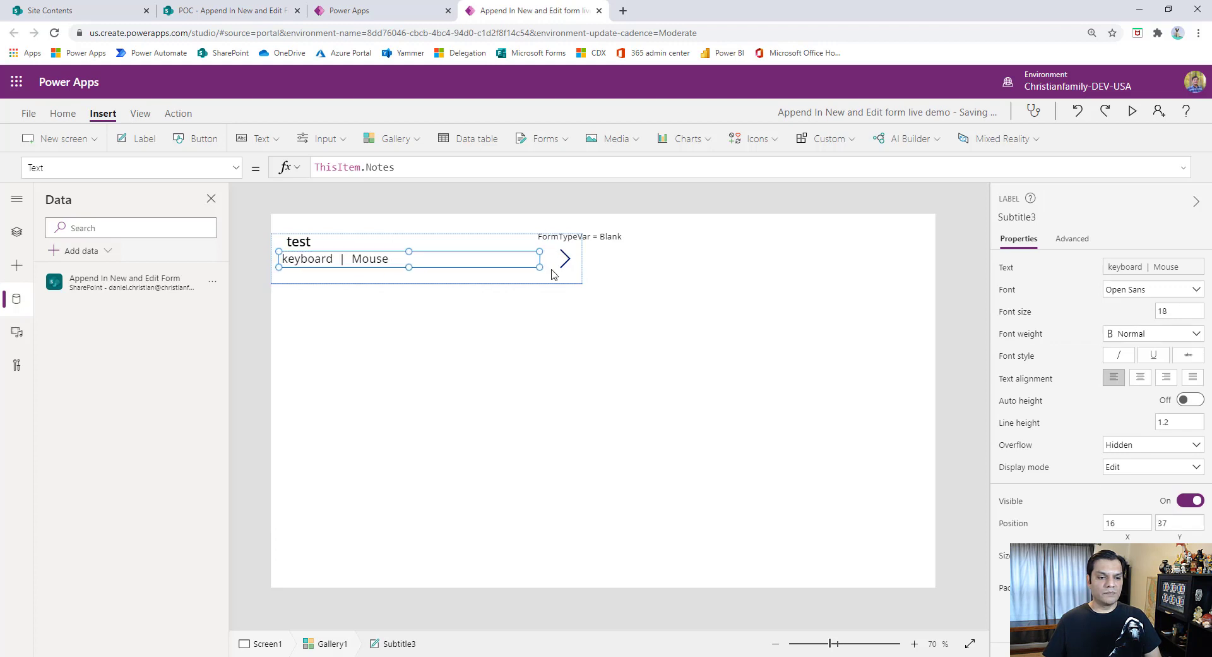
{"action": "left_click", "coordinate": [506, 395]}
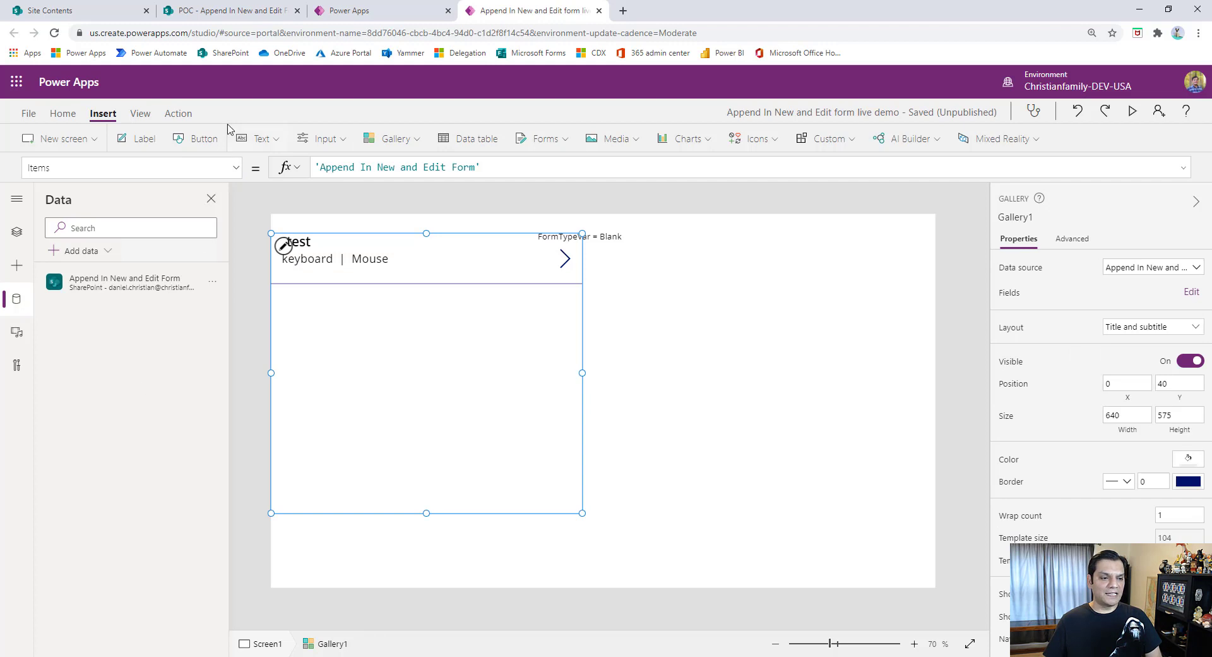
- Start wrapping the gallery's TemplateFill formula RGBA(0, 0, 0, 0) in an If function
{"action": "left_click", "coordinate": [235, 167]}
{"action": "scroll", "coordinate": [153, 336], "scroll_direction": "down", "scroll_amount": 3}
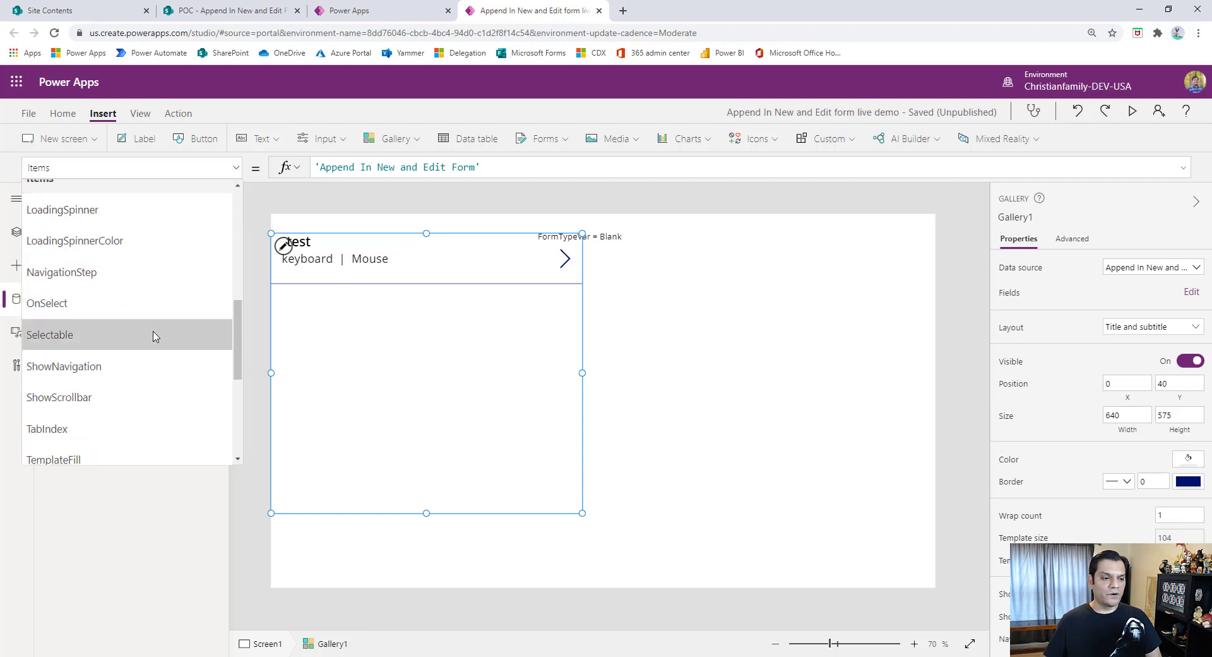
{"action": "scroll", "coordinate": [153, 335], "scroll_direction": "down", "scroll_amount": 1}
{"action": "left_click", "coordinate": [124, 399]}
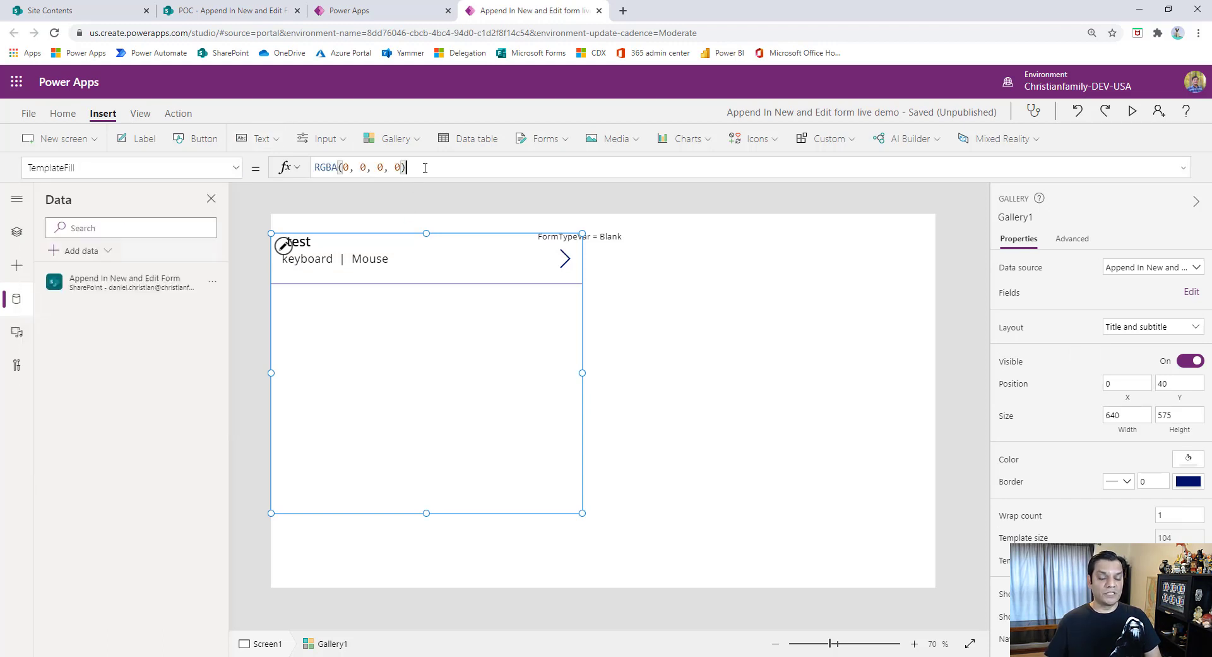
{"action": "key", "text": "Home"}
{"action": "type", "text": "If"}
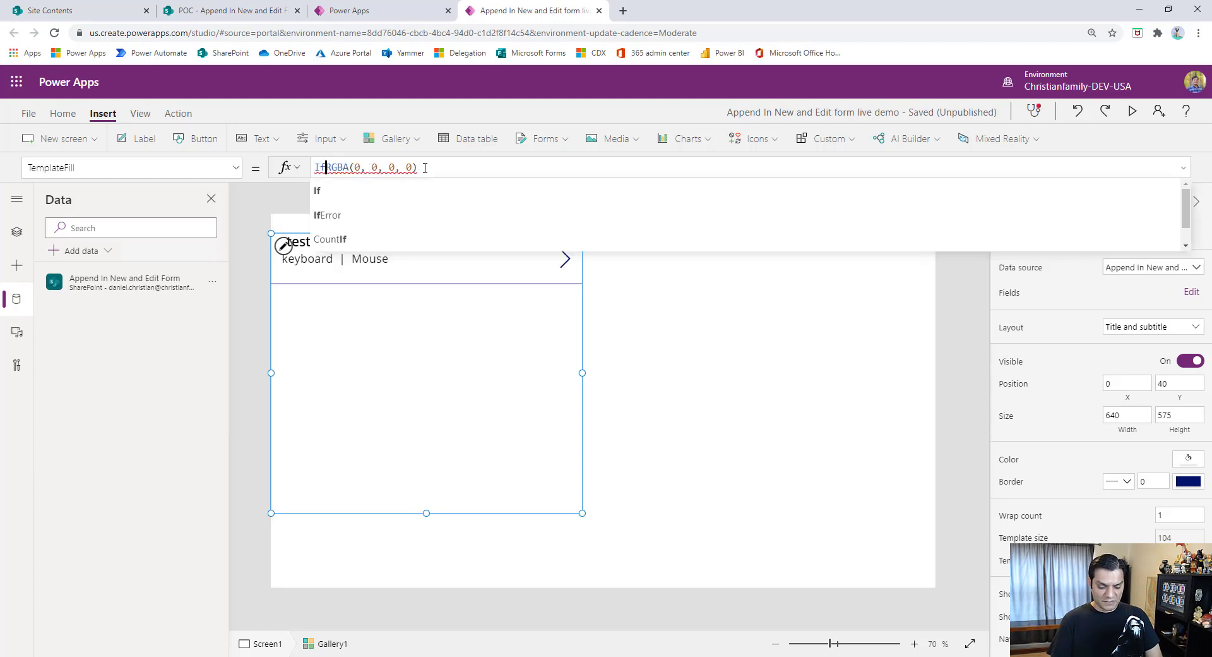
{"action": "type", "text": "( this "}
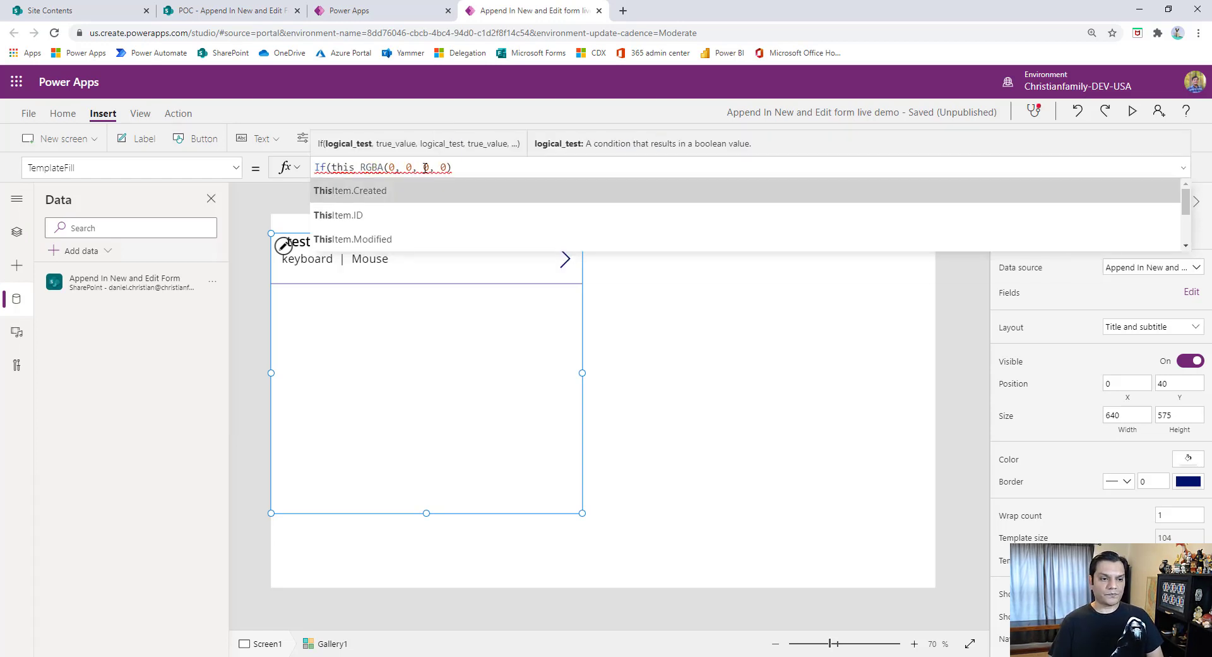
{"action": "type", "text": "item.is"}
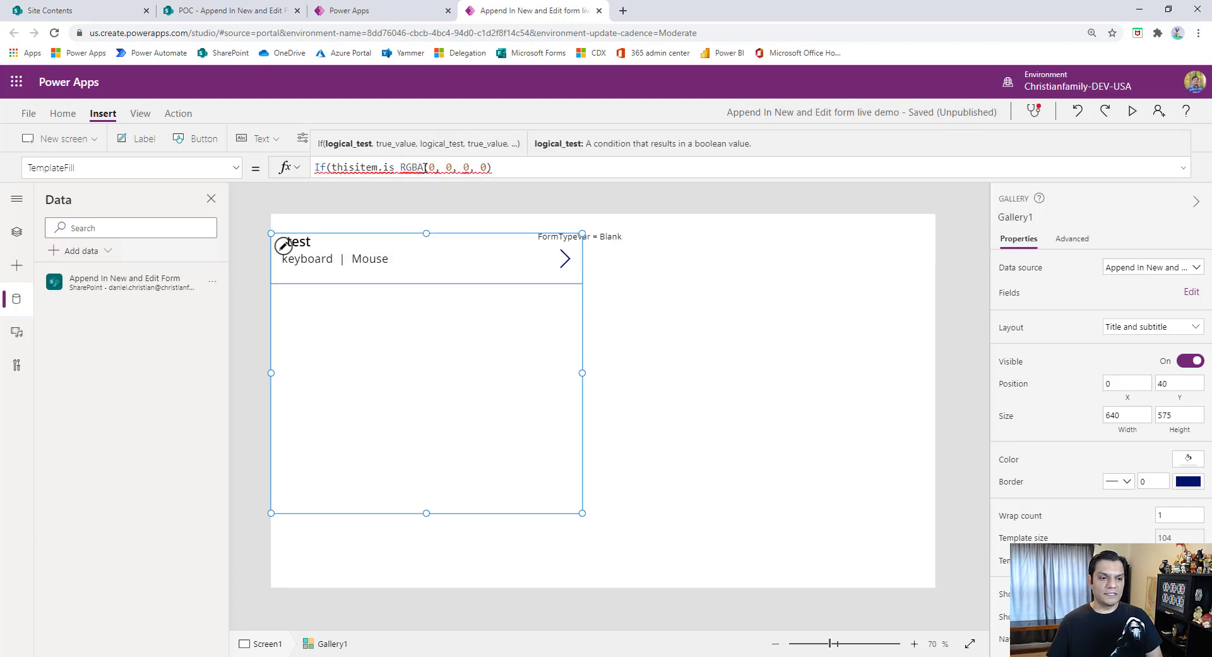
{"action": "key", "text": "BackSpace"}
{"action": "key", "text": "BackSpace"}
{"action": "key", "text": "BackSpace"}
{"action": "key", "text": "BackSpace"}
{"action": "key", "text": "BackSpace"}
{"action": "key", "text": "BackSpace"}
{"action": "key", "text": "BackSpace"}
{"action": "key", "text": "BackSpace"}
{"action": "key", "text": "BackSpace"}
{"action": "key", "text": "BackSpace"}
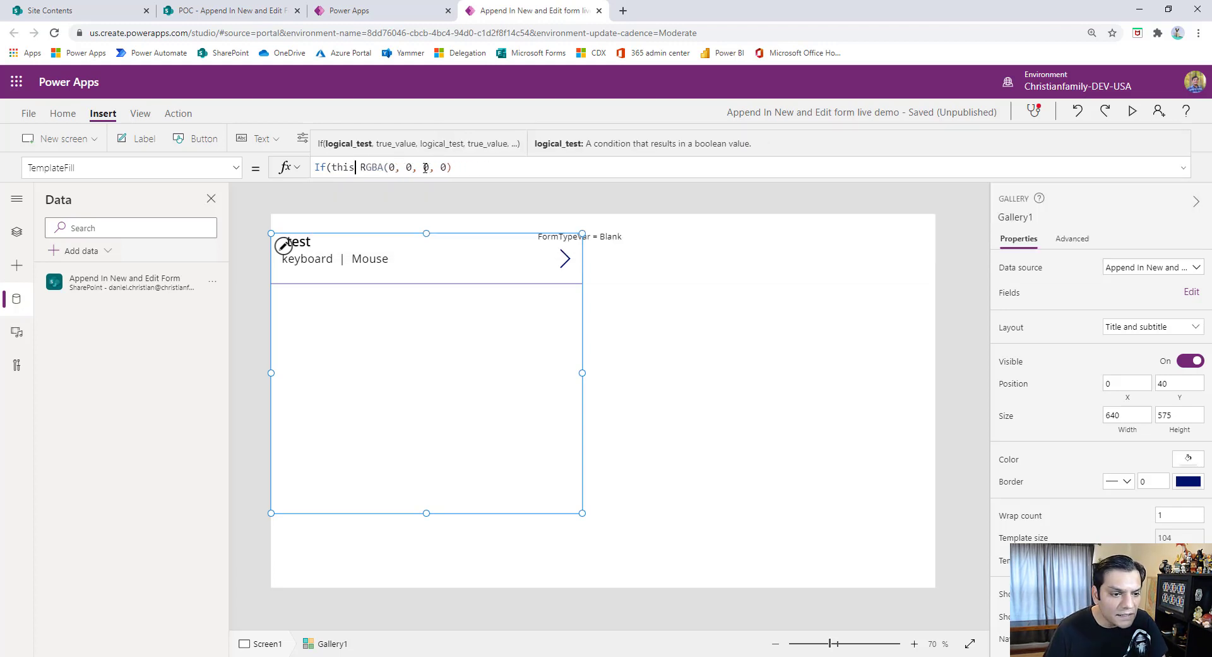
{"action": "key", "text": "BackSpace"}
- Enter ThisItem.IsSelected as the condition of the TemplateFill If function
{"action": "type", "text": "ThisIte"}
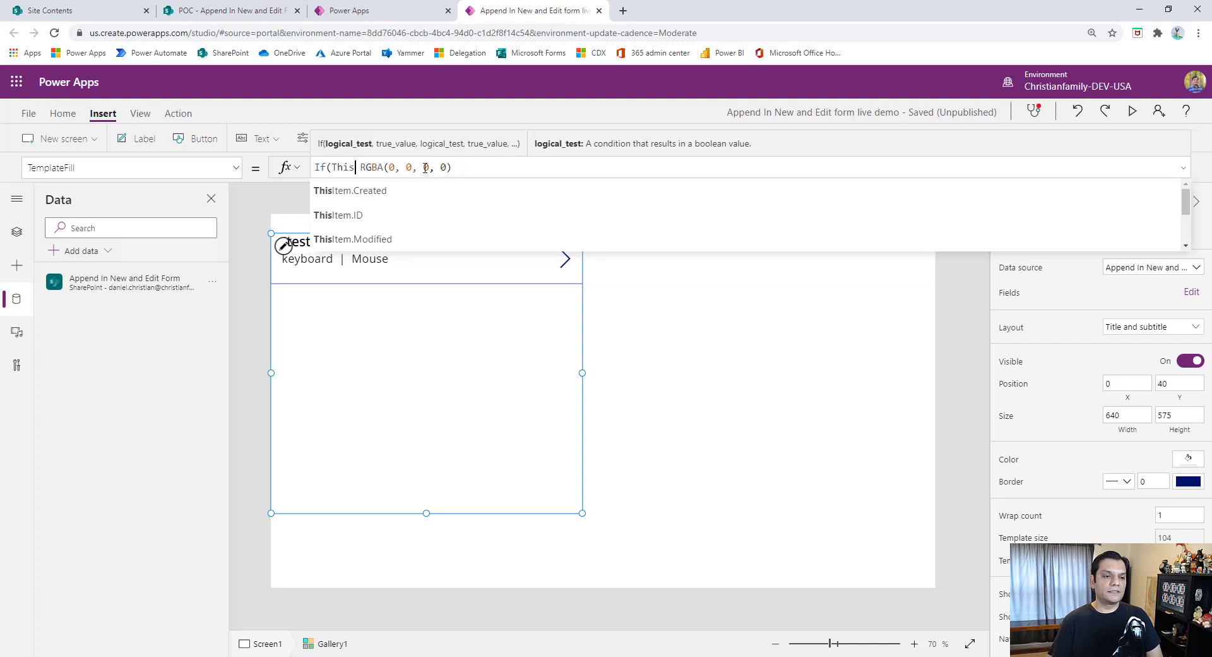
{"action": "type", "text": "m.Is"}
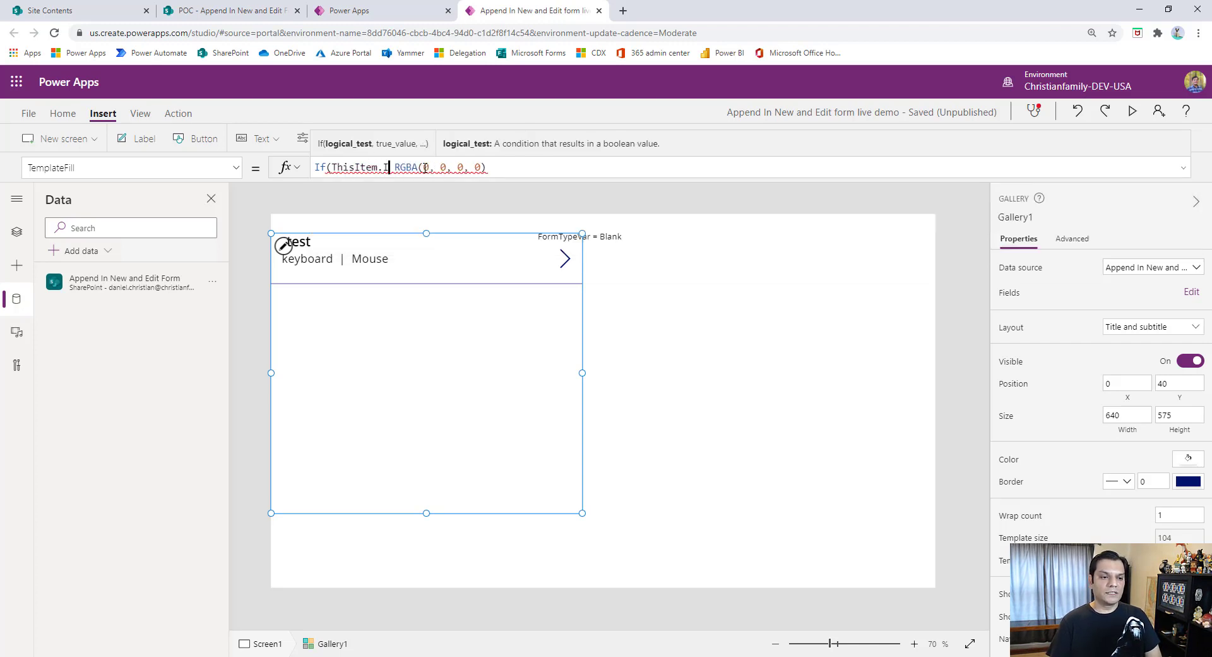
{"action": "type", "text": ","}
{"action": "key", "text": "Left"}
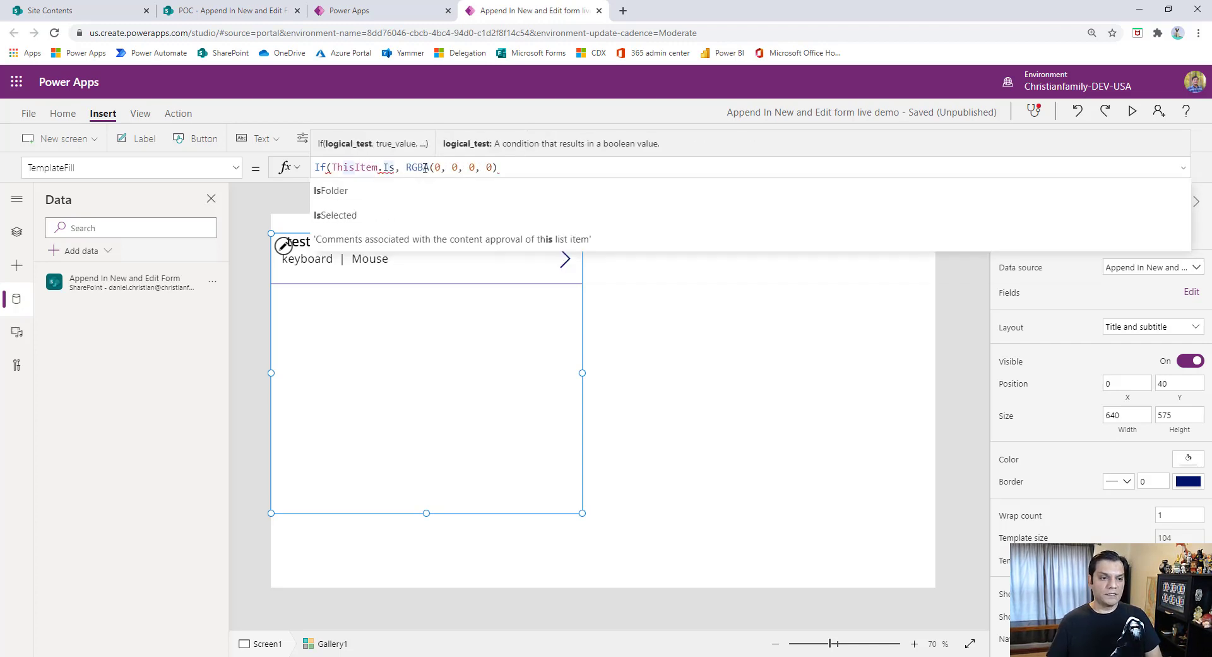
{"action": "key", "text": "Down"}
{"action": "key", "text": "Tab"}
- Complete the TemplateFill formula with LightBlue for the selected item and RGBA(0, 0, 0, 0) otherwise
{"action": "key", "text": "Right"}
{"action": "type", "text": "ligh"}
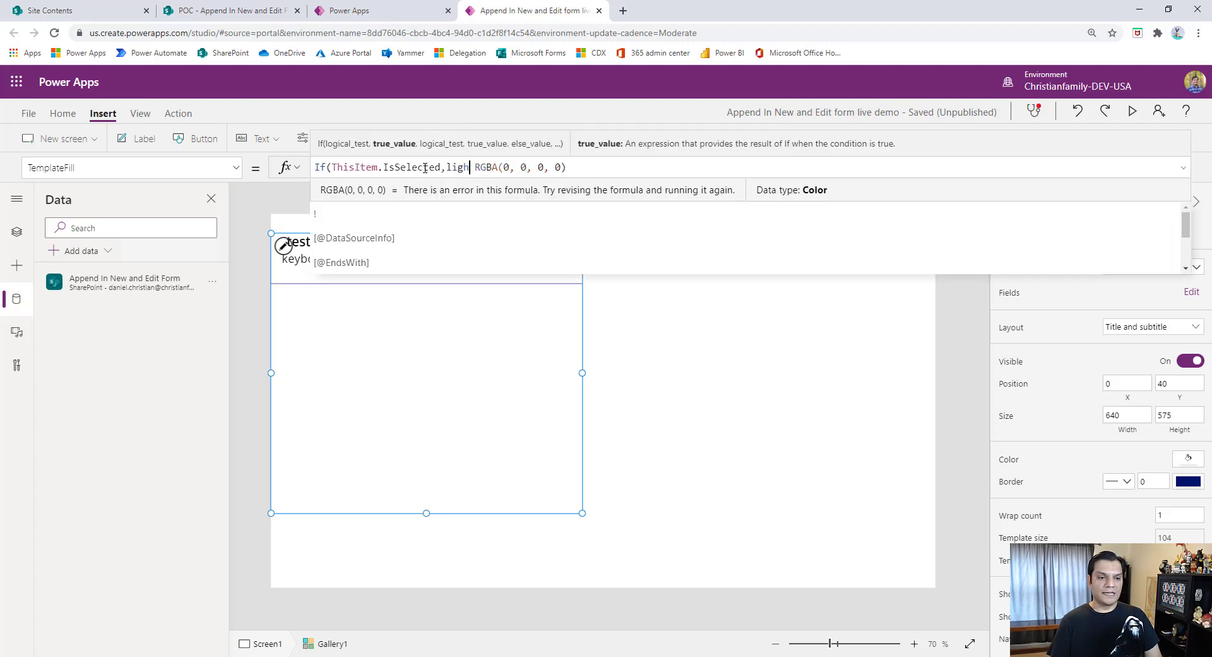
{"action": "type", "text": ","}
{"action": "key", "text": "Left"}
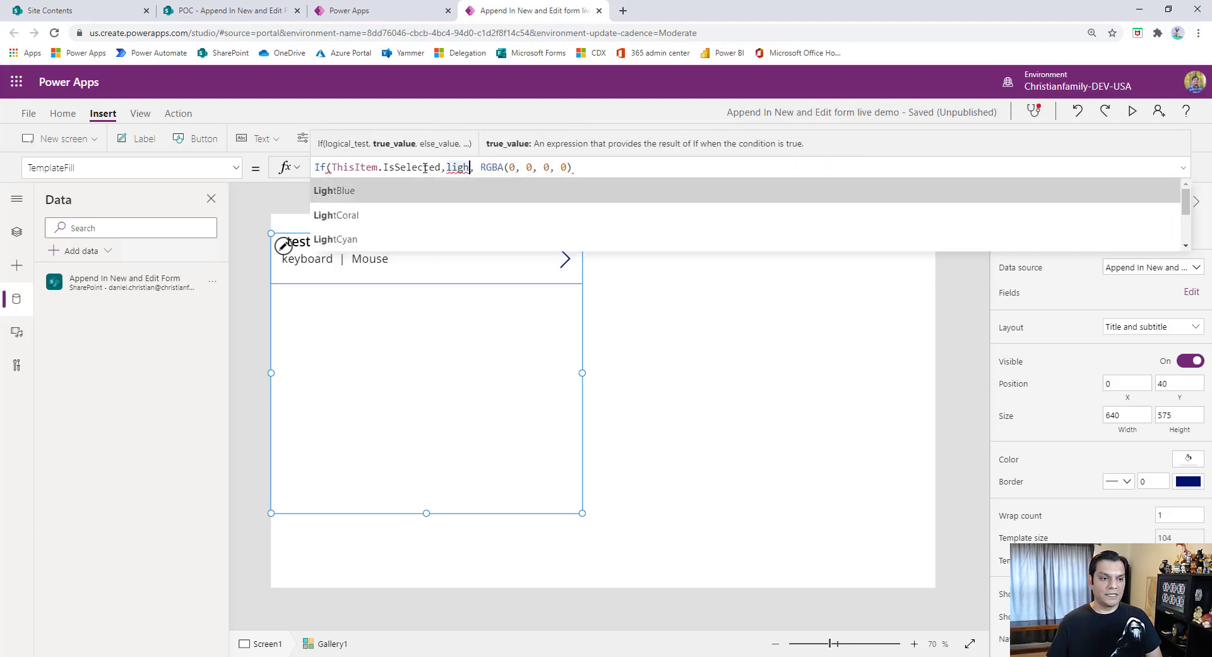
{"action": "key", "text": "Tab"}
{"action": "key", "text": "End"}
{"action": "type", "text": ")"}
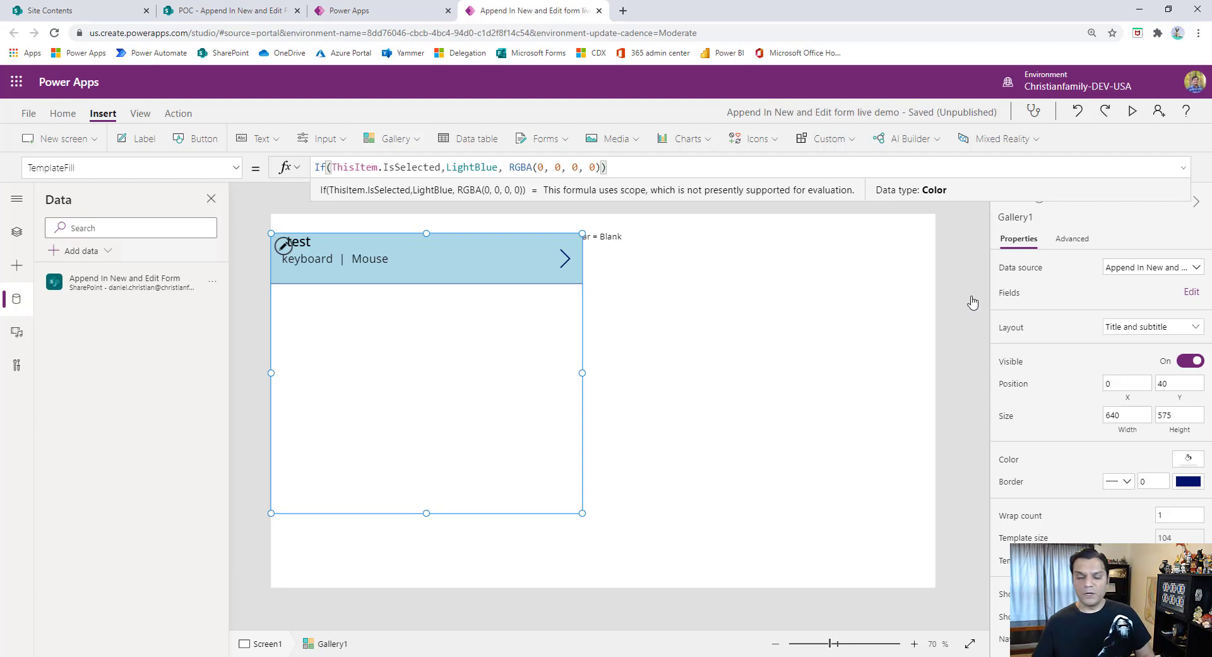
- Narrow the gallery to a width of 580 and move it up to Y 20
{"action": "left_click", "coordinate": [582, 372]}
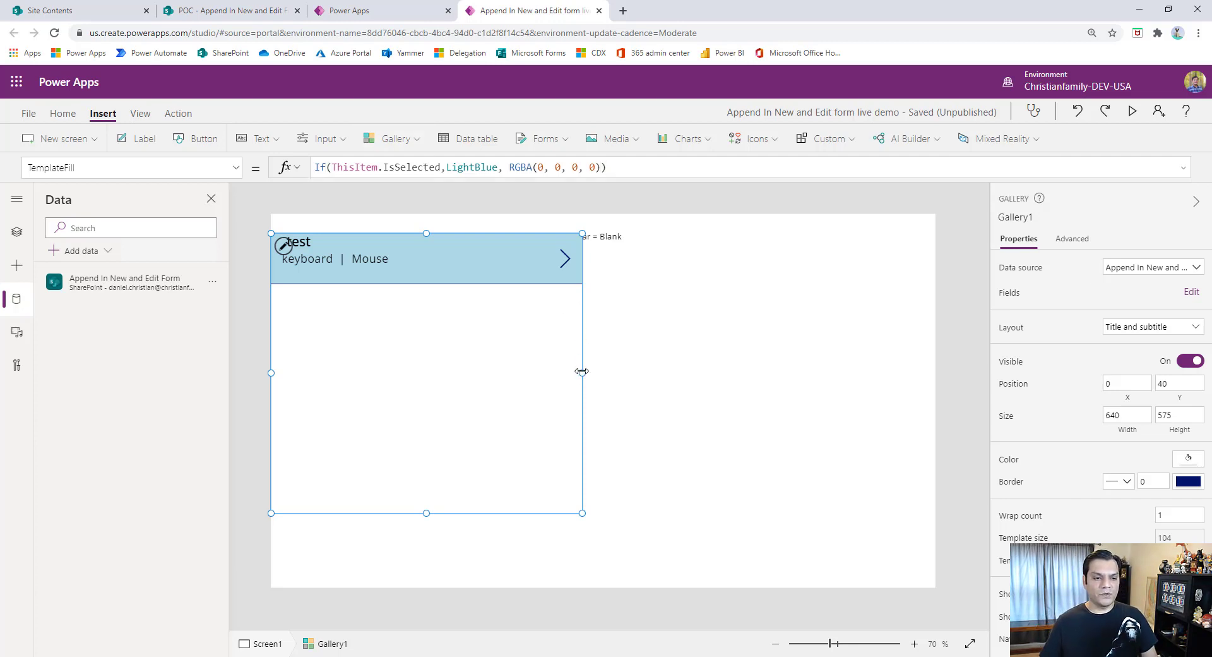
{"action": "left_click_drag", "start_coordinate": [582, 372], "coordinate": [553, 368]}
{"action": "mouse_move", "coordinate": [438, 511]}
{"action": "left_mouse_down"}
{"action": "mouse_move", "coordinate": [427, 494]}
{"action": "mouse_move", "coordinate": [427, 503]}
{"action": "left_mouse_up"}
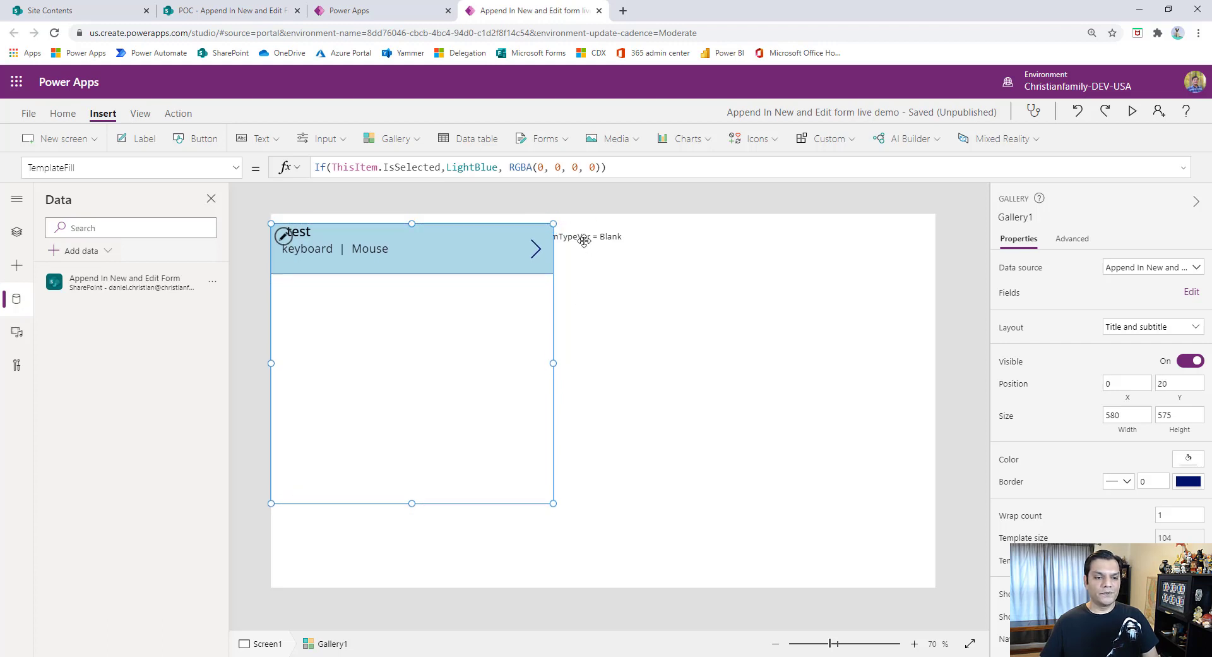
- Move the FormTypeVar label to X 580, Y 4 beside the gallery, and reselect the gallery
{"action": "left_click", "coordinate": [584, 242]}
{"action": "left_click_drag", "start_coordinate": [589, 246], "coordinate": [609, 239]}
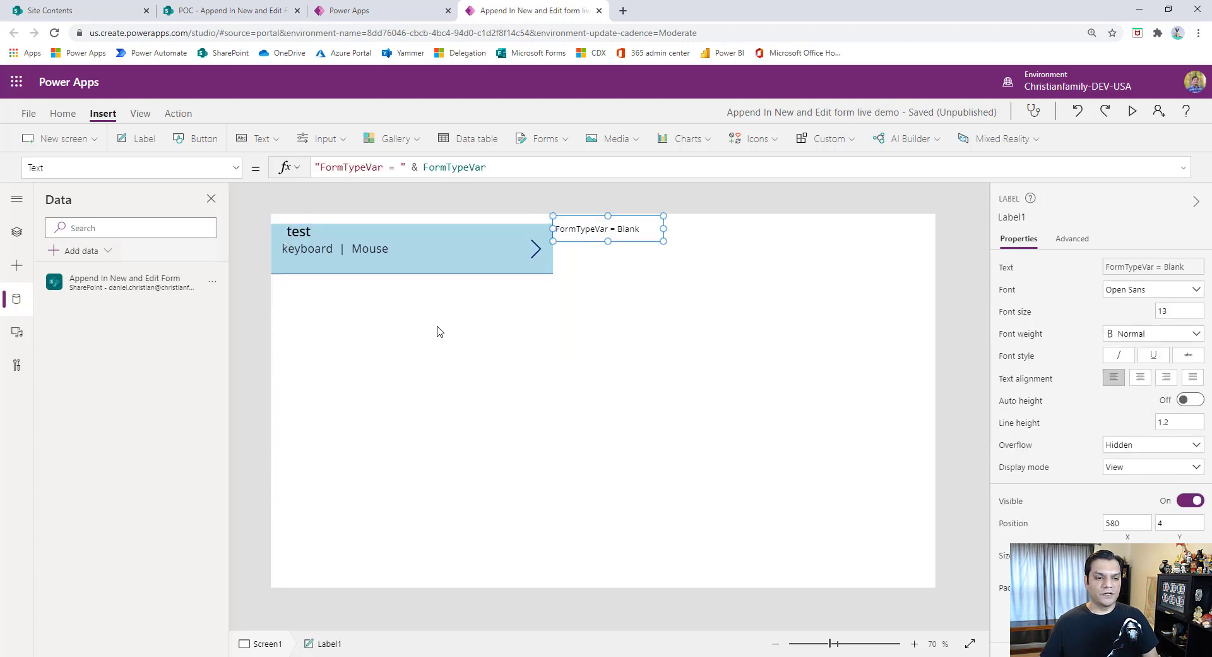
{"action": "left_click", "coordinate": [417, 309]}
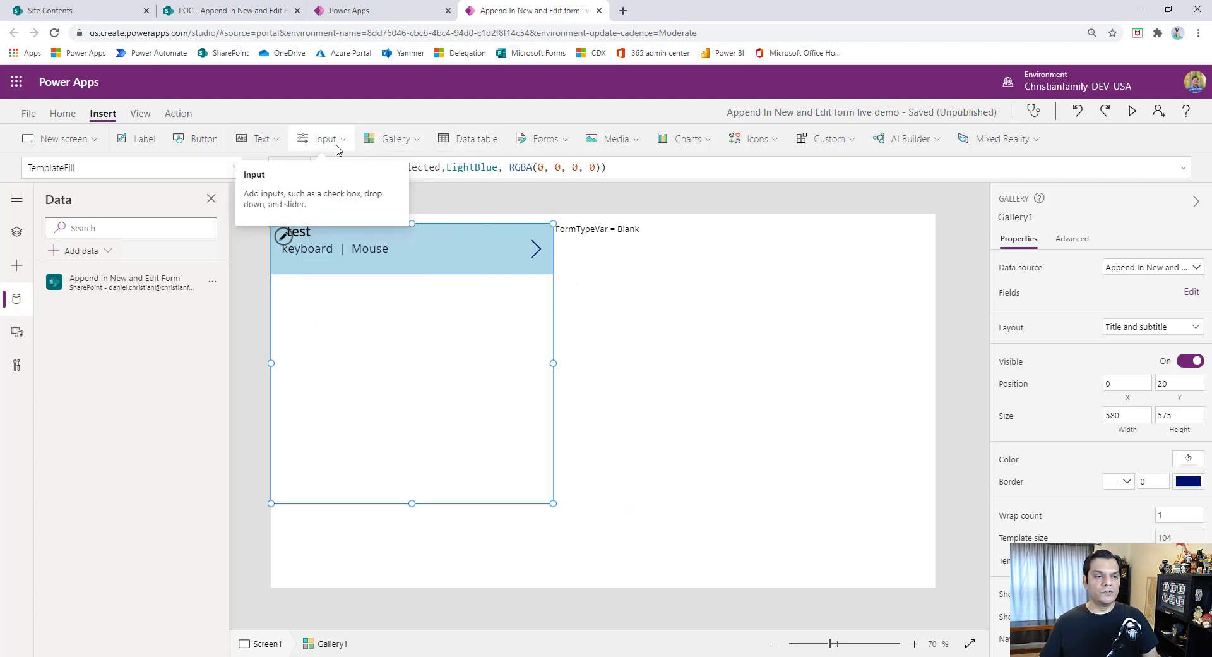
- Insert an edit form beside the gallery at X 620, Y 45, with its width reduced to 746
{"action": "left_click", "coordinate": [551, 139]}
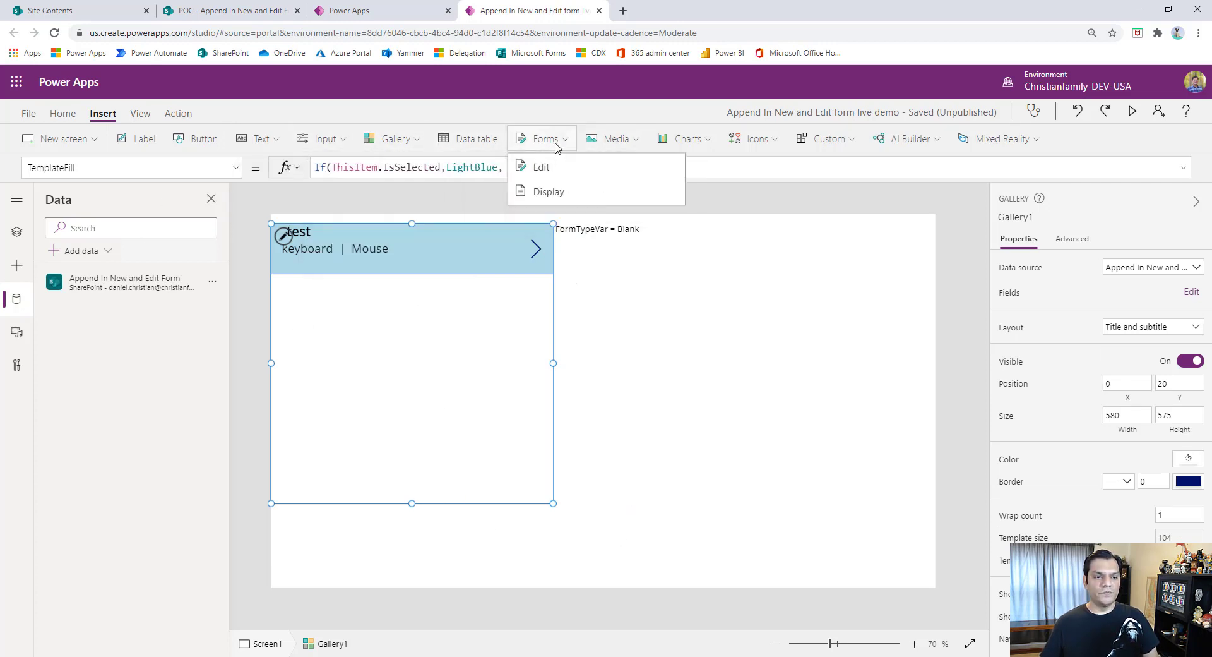
{"action": "left_click", "coordinate": [565, 177]}
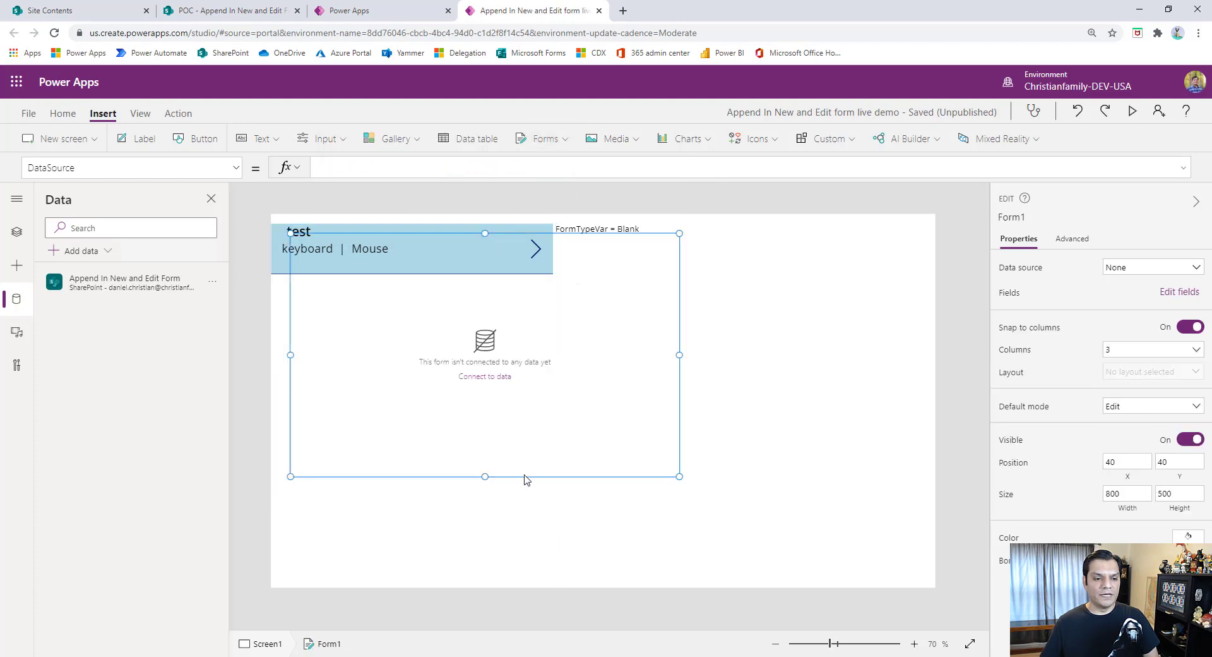
{"action": "left_click_drag", "start_coordinate": [536, 476], "coordinate": [790, 480]}
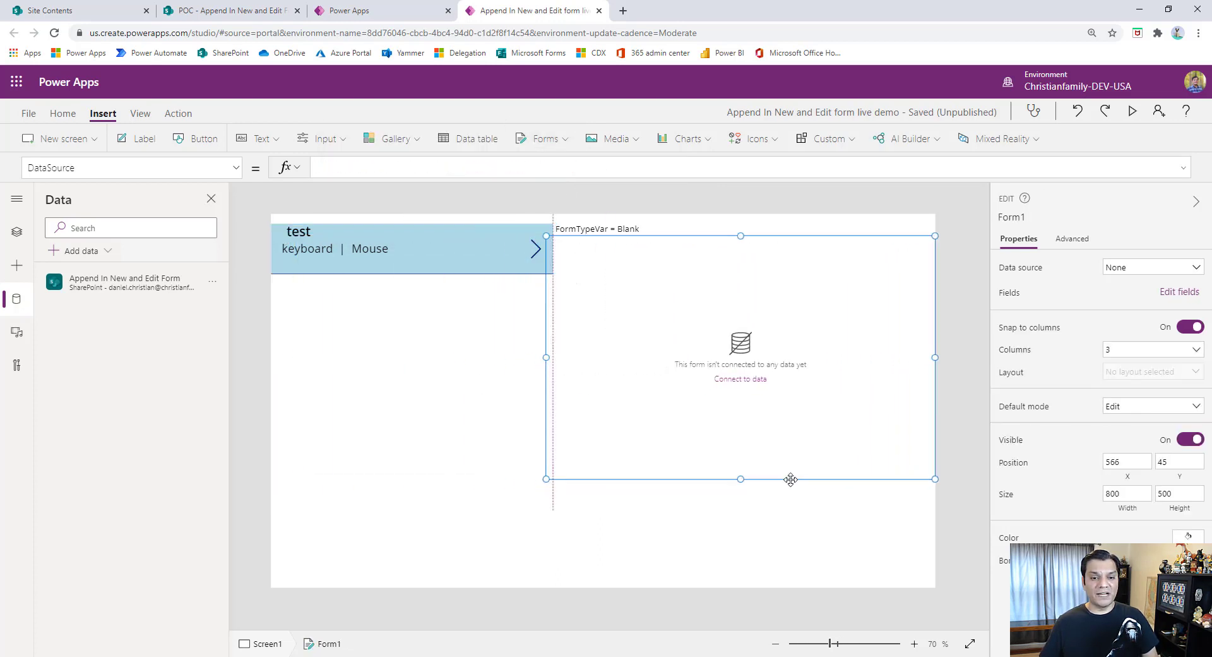
{"action": "left_click_drag", "start_coordinate": [570, 354], "coordinate": [572, 356]}
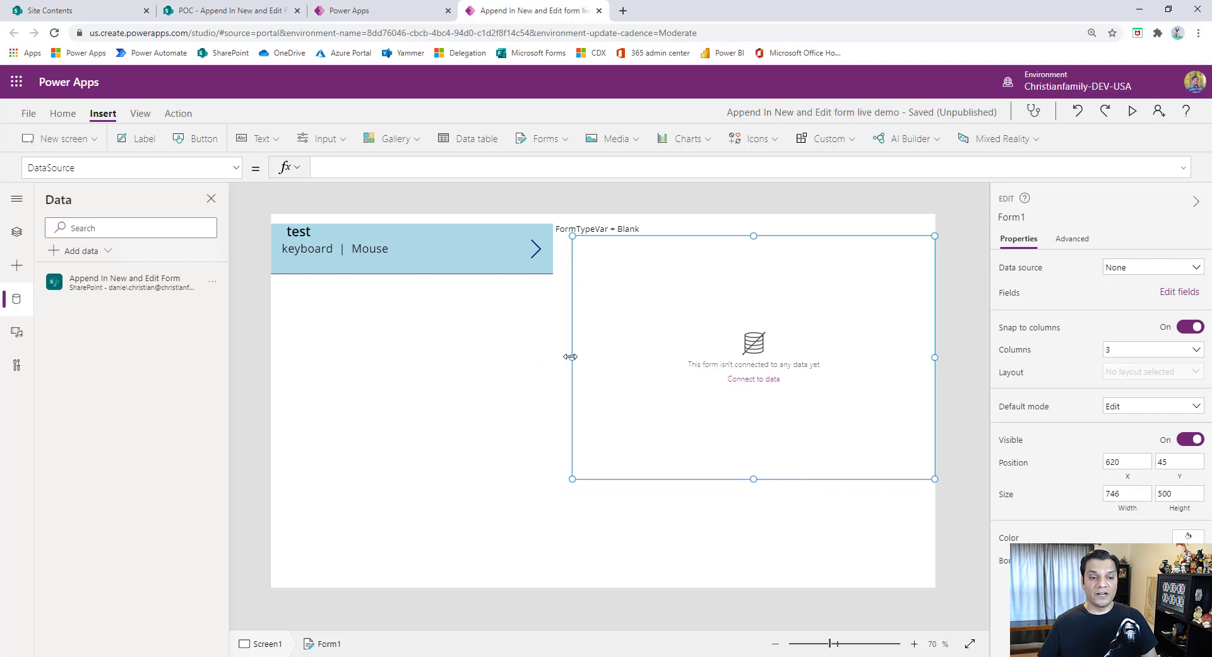
- Connect the form to the Append In New and Edit Form data source and remove its Attachments field
{"action": "left_click", "coordinate": [1125, 268]}
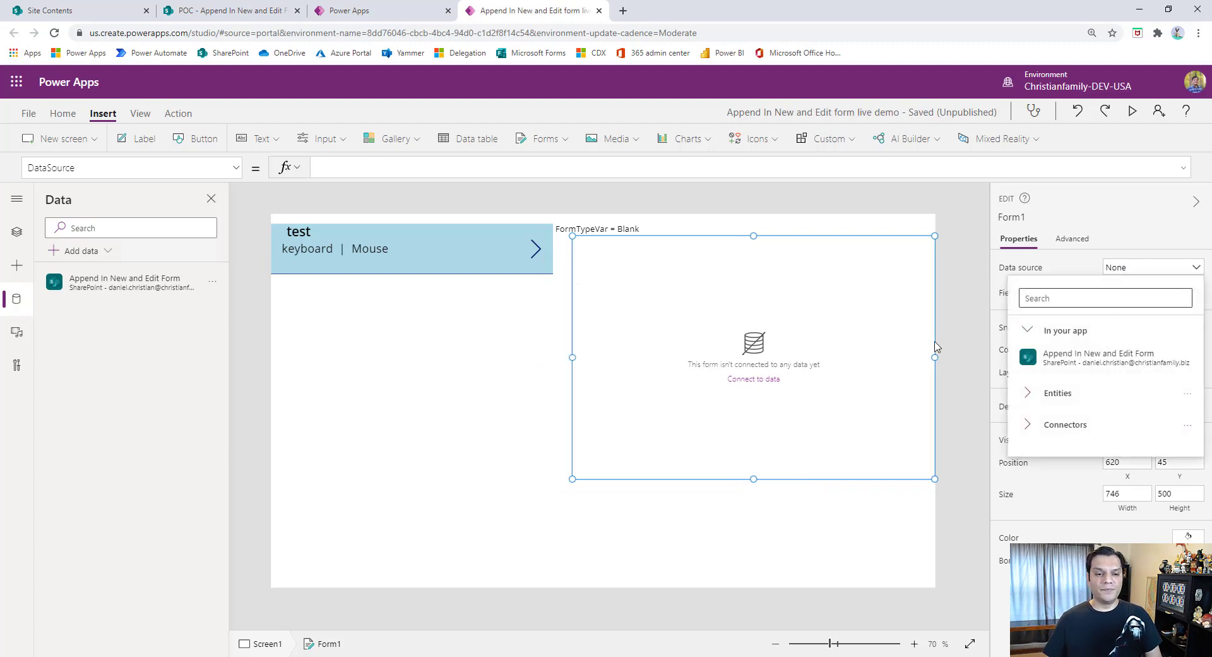
{"action": "left_click", "coordinate": [1074, 356]}
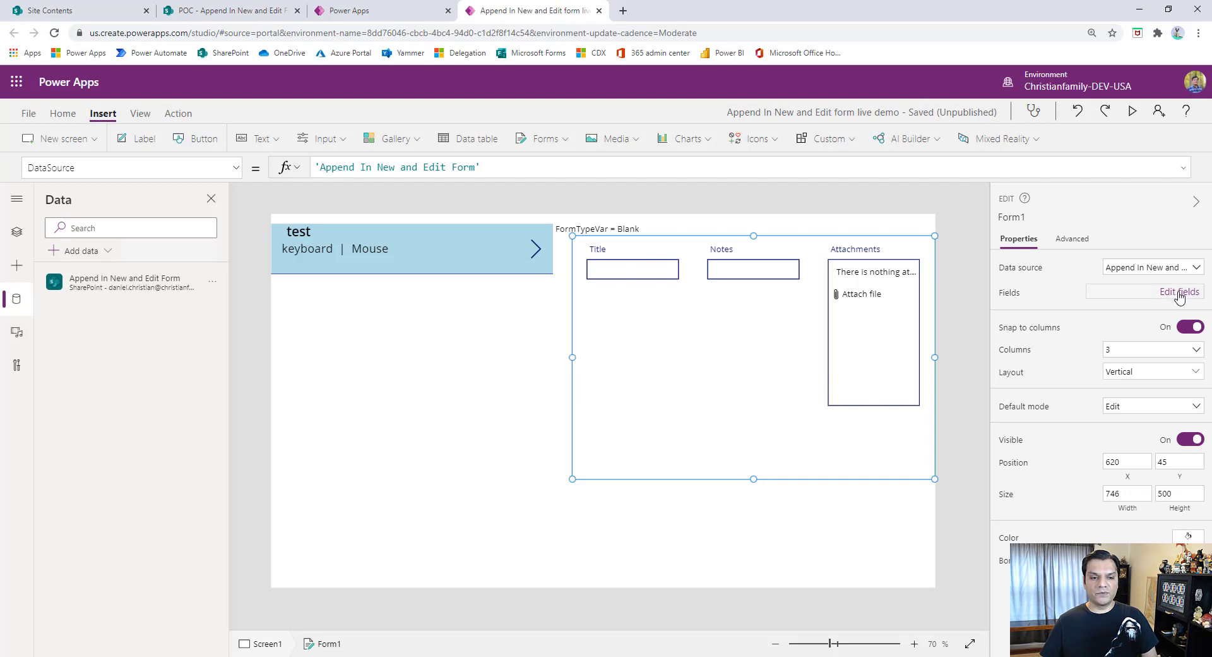
{"action": "left_click", "coordinate": [1178, 292]}
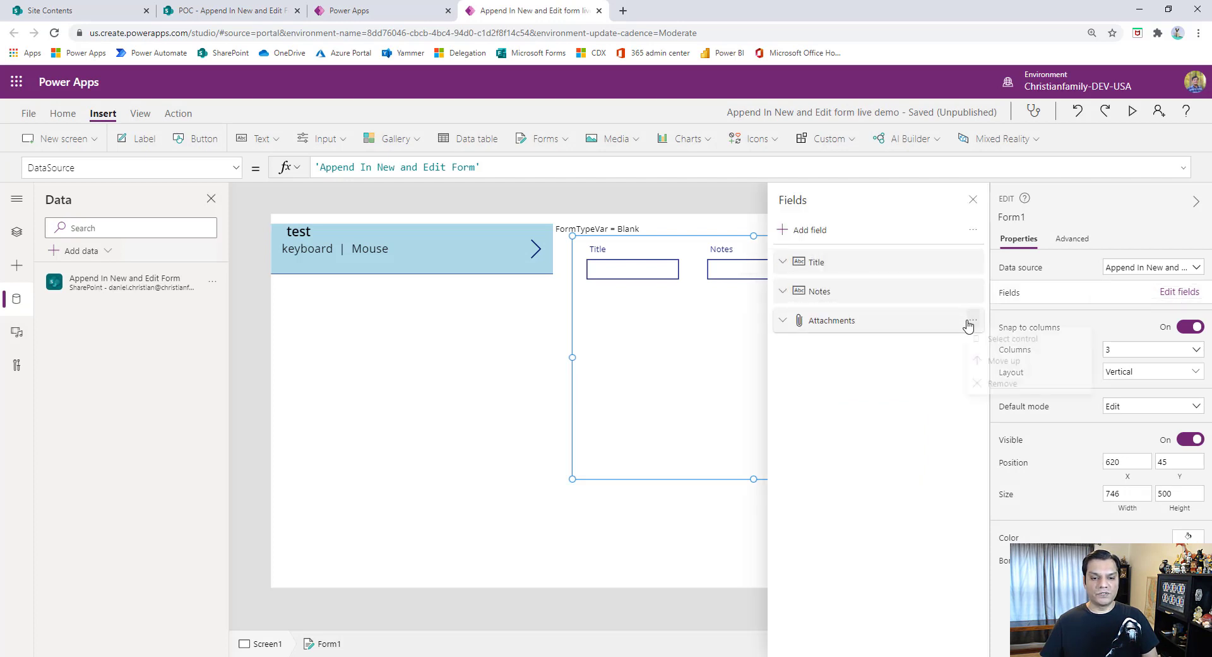
{"action": "left_click", "coordinate": [972, 320]}
{"action": "left_click", "coordinate": [986, 387]}
- Set the form to 1 column and close its field list
{"action": "left_click", "coordinate": [1130, 350]}
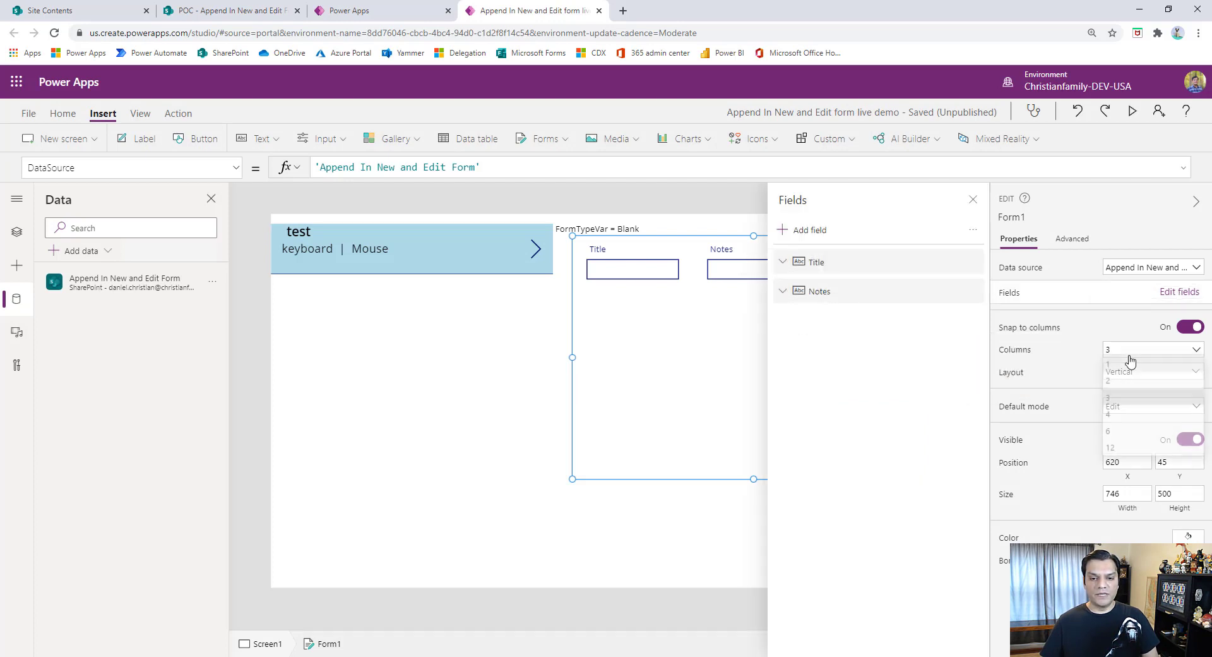
{"action": "left_click", "coordinate": [1128, 368]}
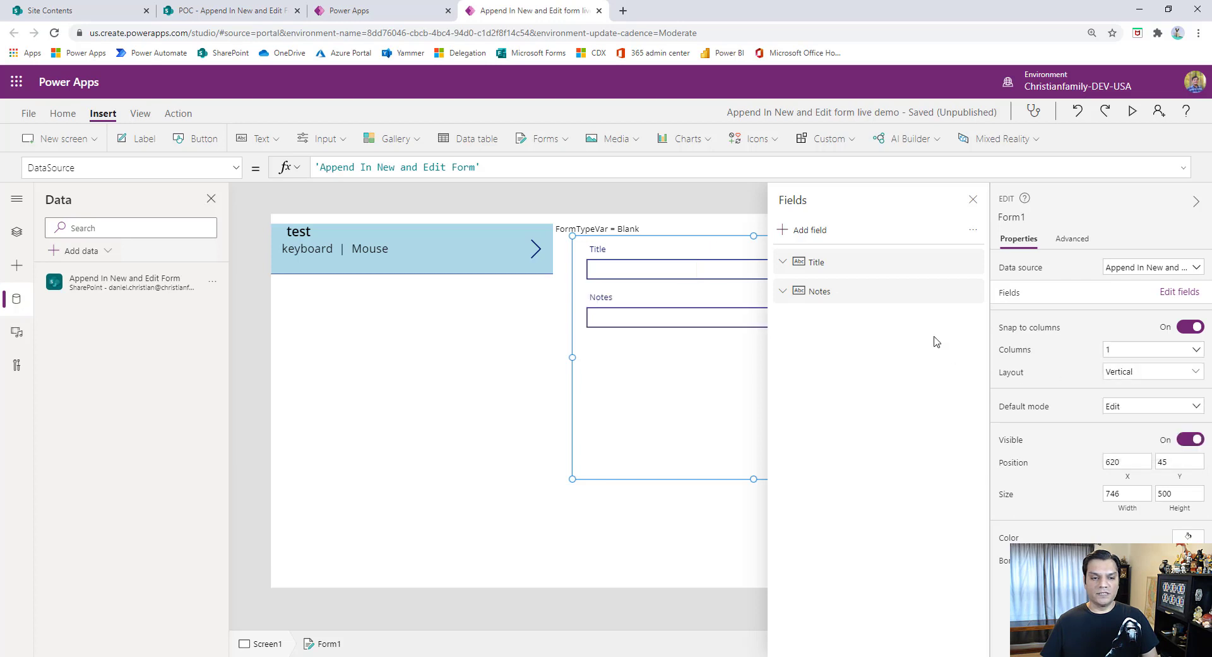
{"action": "left_click", "coordinate": [973, 199]}
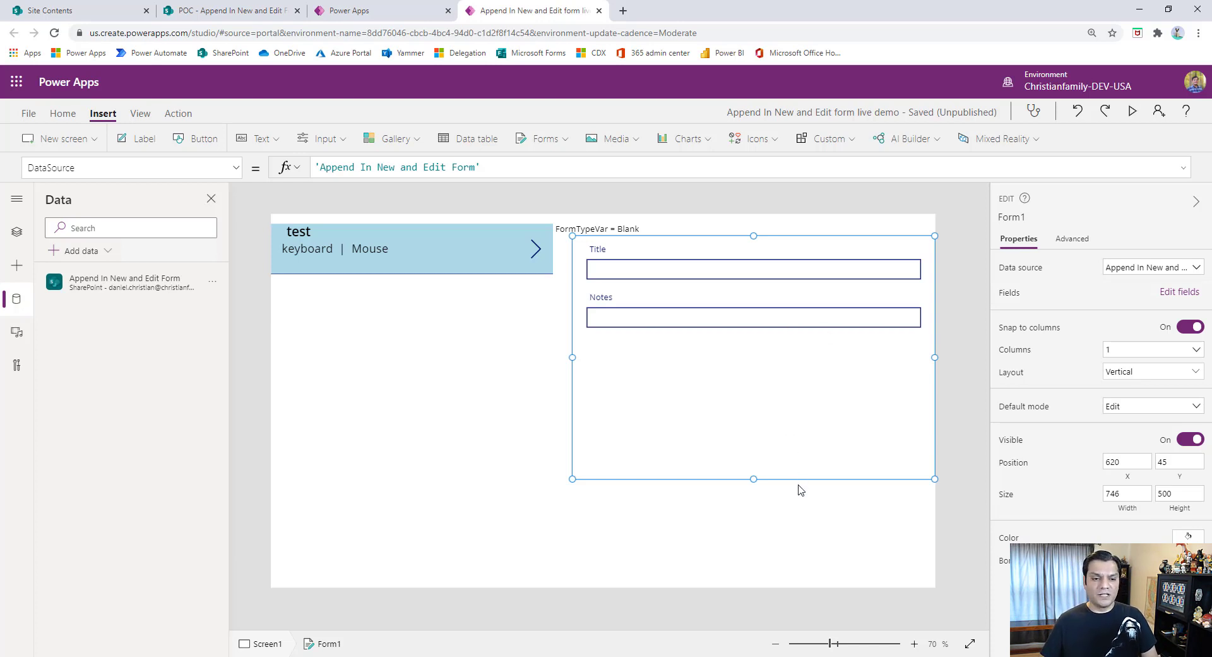
- Unlock the Notes data card in the form and increase its height to 184
{"action": "left_click", "coordinate": [723, 325]}
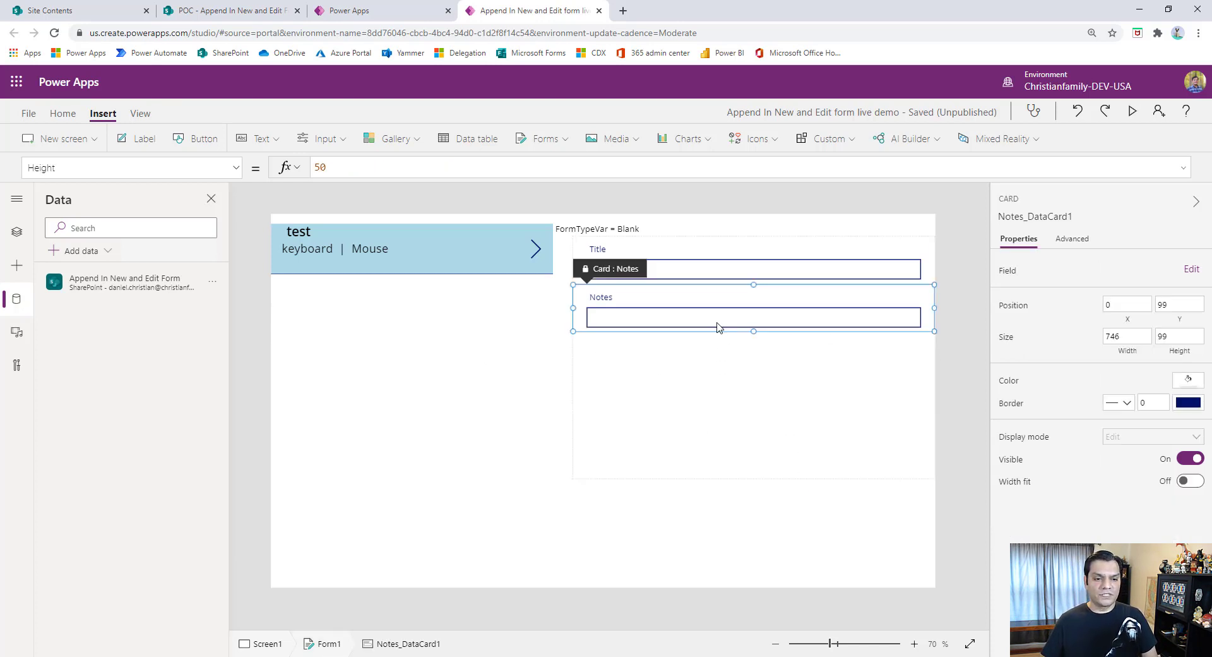
{"action": "left_click", "coordinate": [1073, 240]}
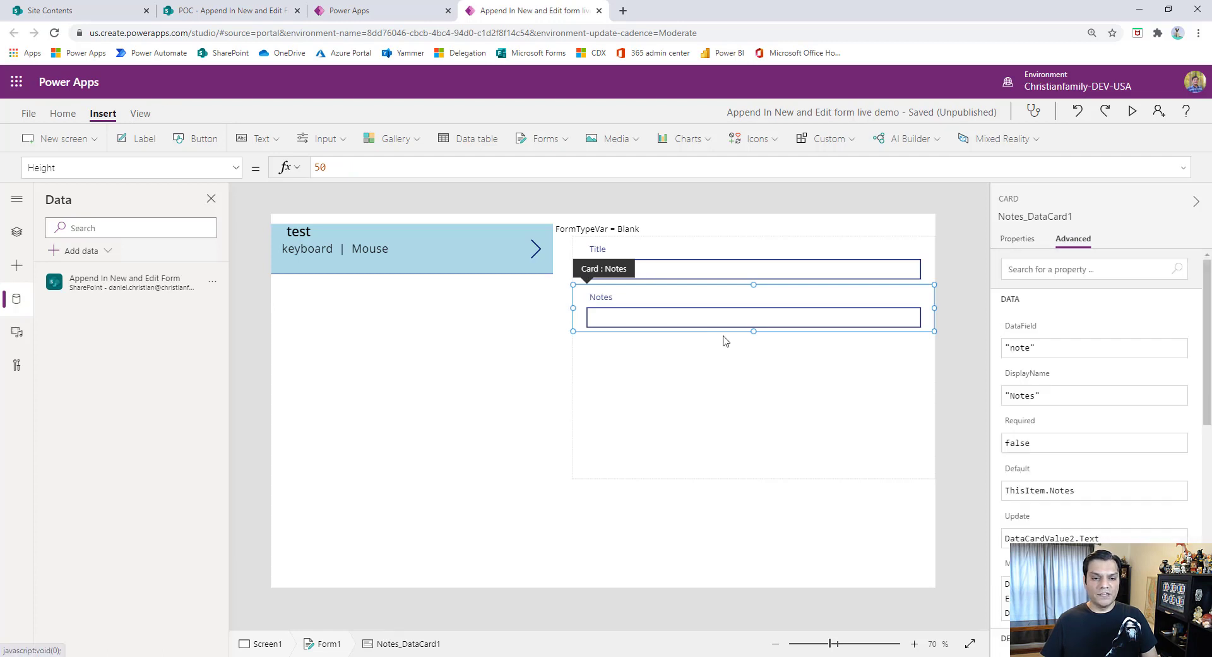
{"action": "left_click", "coordinate": [718, 317]}
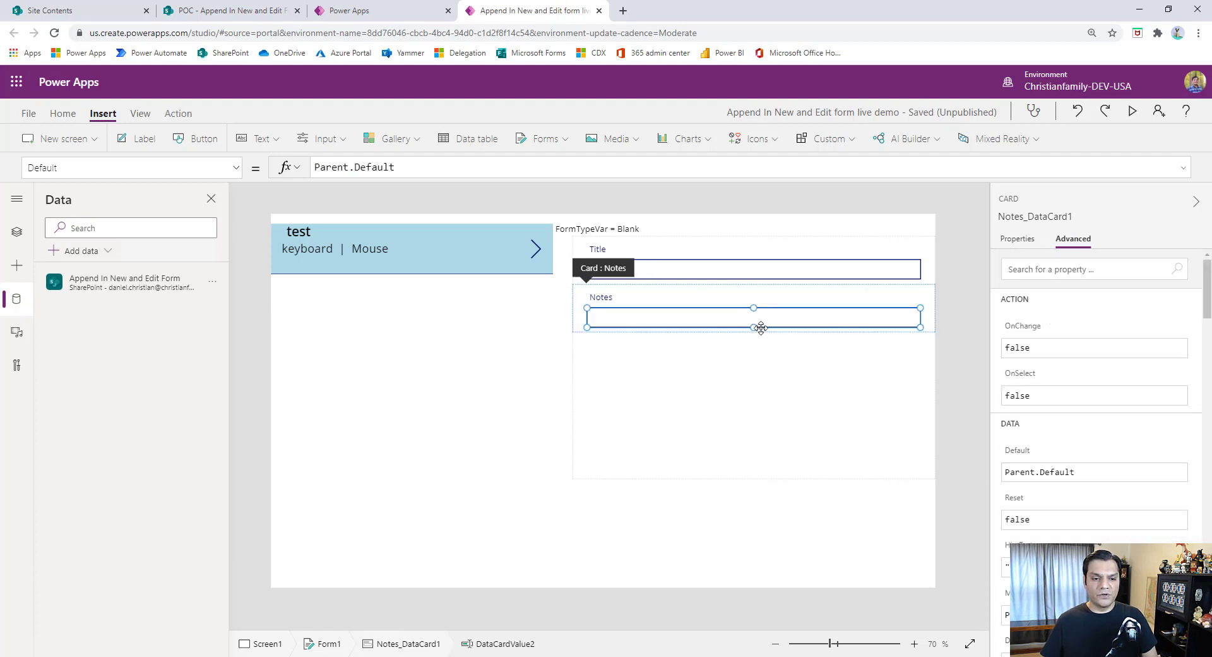
{"action": "left_click", "coordinate": [929, 334]}
{"action": "left_click_drag", "start_coordinate": [753, 331], "coordinate": [745, 379]}
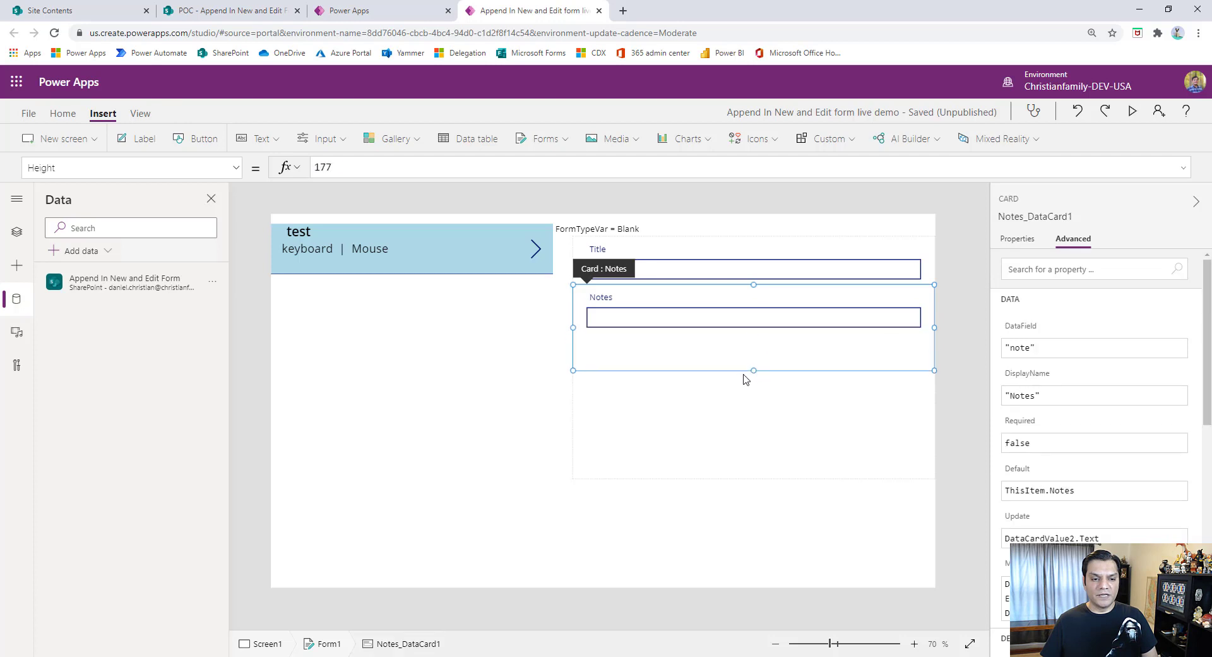
- Make the Notes text input about twice as tall and shorten the form so it ends just below the Notes card
{"action": "left_click", "coordinate": [744, 321]}
{"action": "left_click_drag", "start_coordinate": [753, 327], "coordinate": [752, 347]}
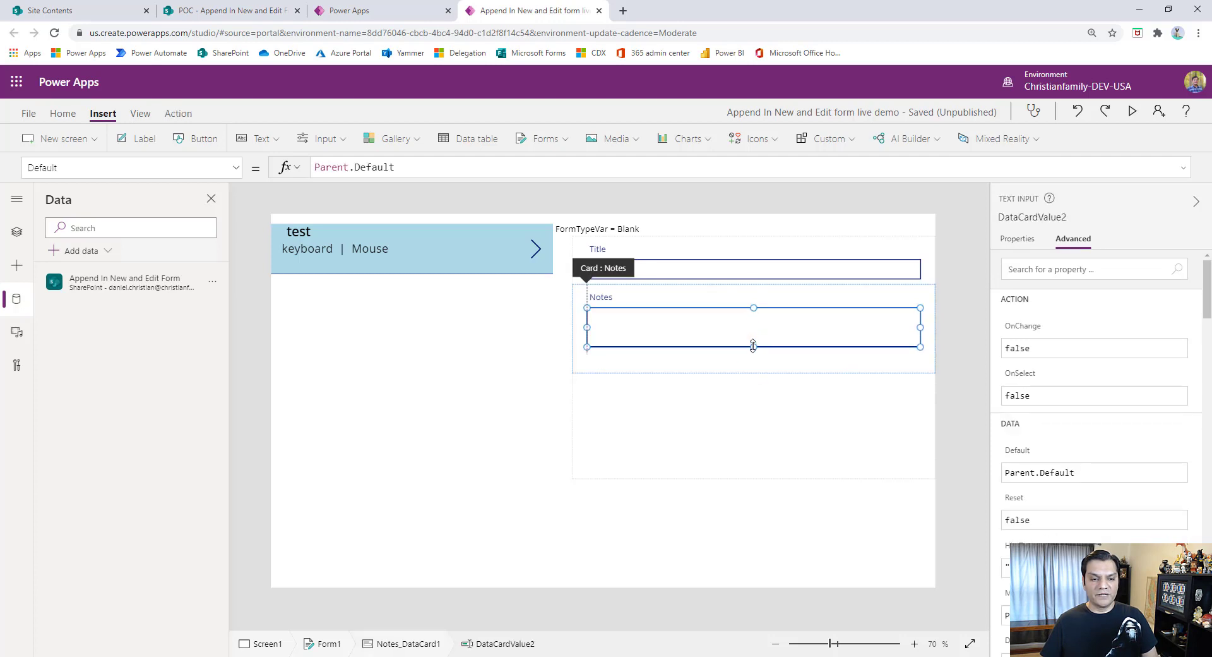
{"action": "left_click", "coordinate": [771, 424]}
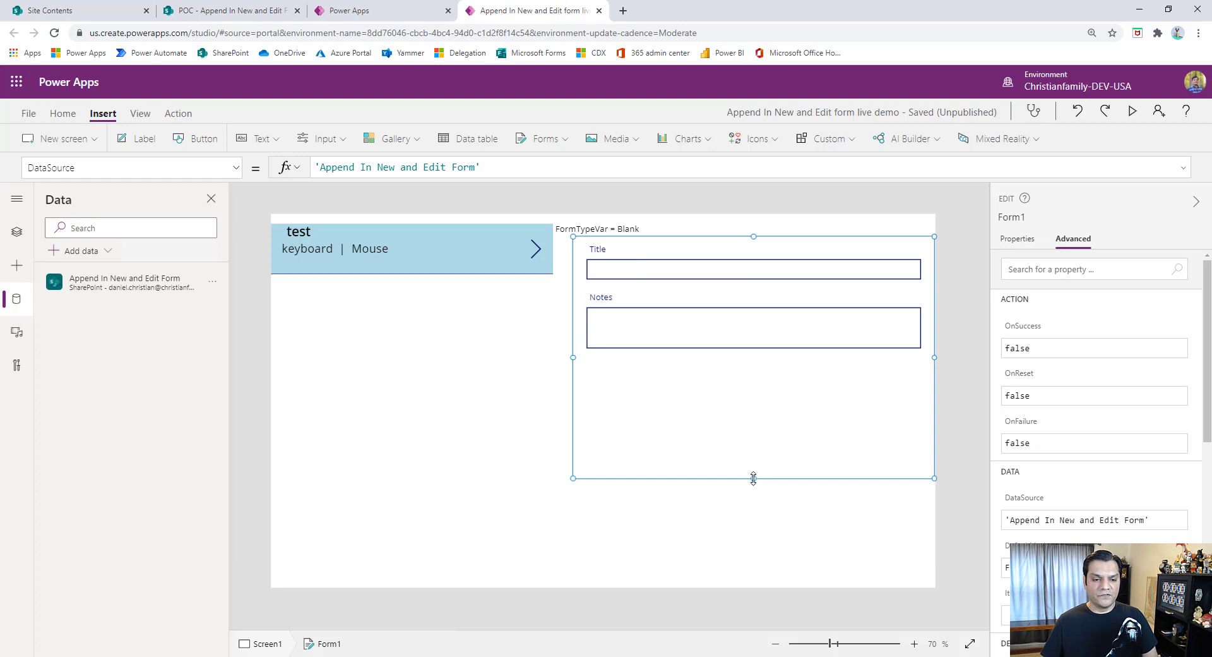
{"action": "left_click_drag", "start_coordinate": [753, 477], "coordinate": [754, 400]}
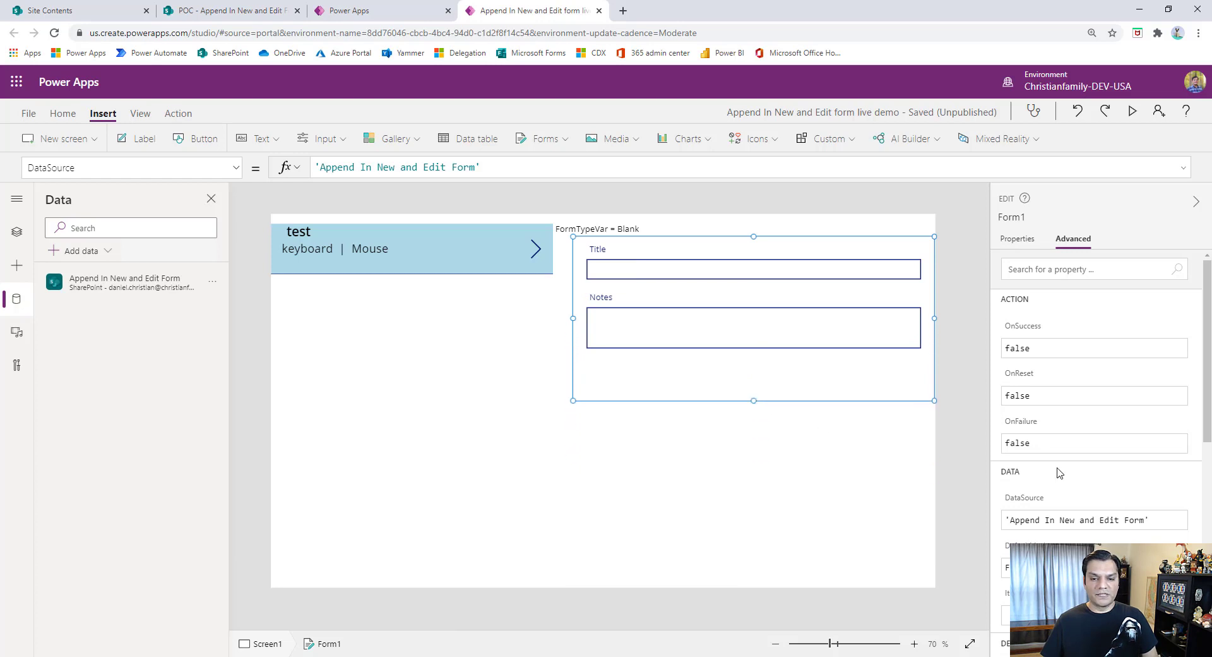
{"action": "left_click", "coordinate": [782, 435]}
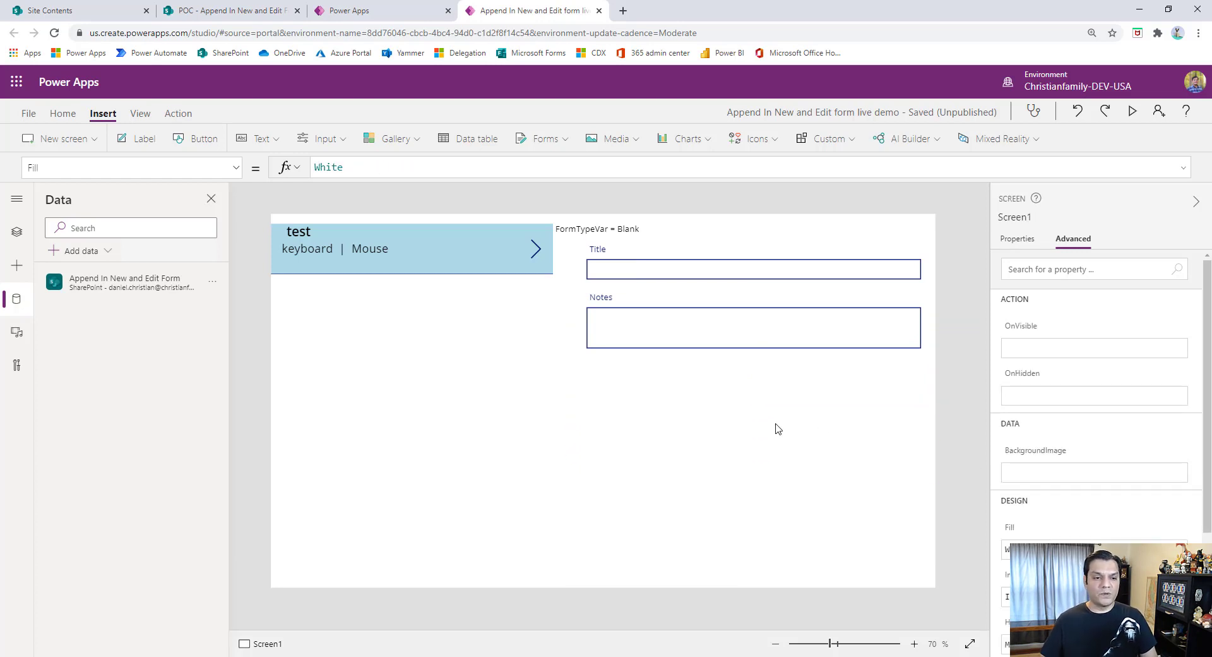
- Insert an Add icon above the form's Title field and rename it AddnewRequestIcon
{"action": "left_click", "coordinate": [13, 231]}
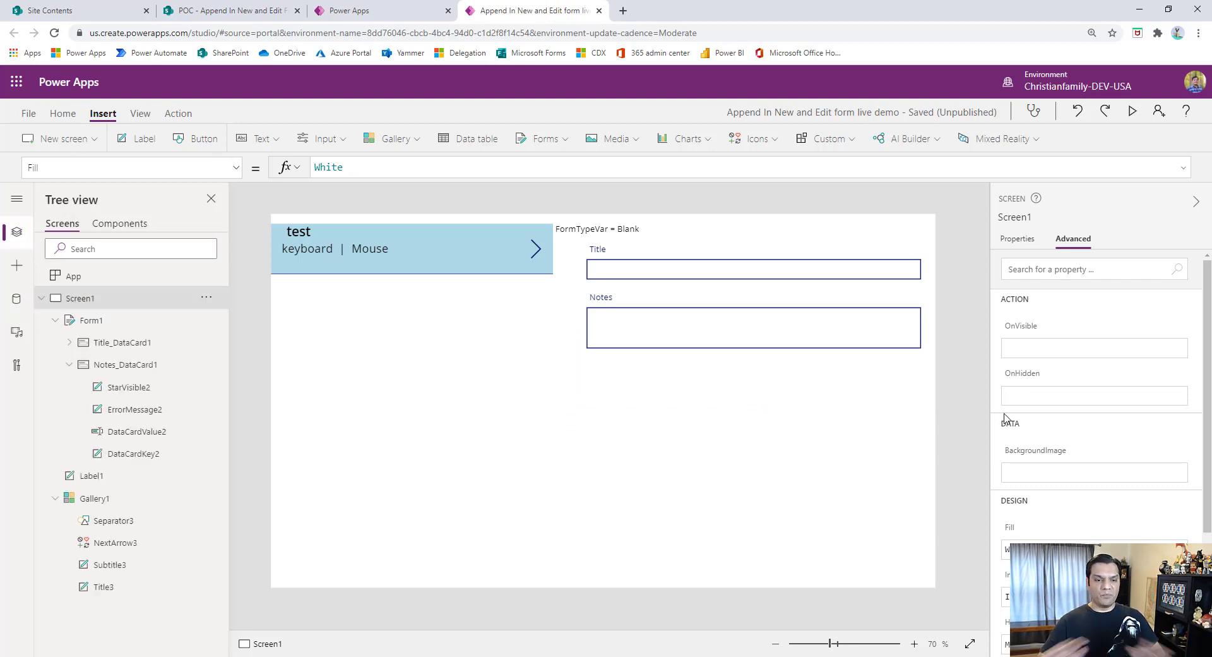
{"action": "left_click", "coordinate": [766, 140]}
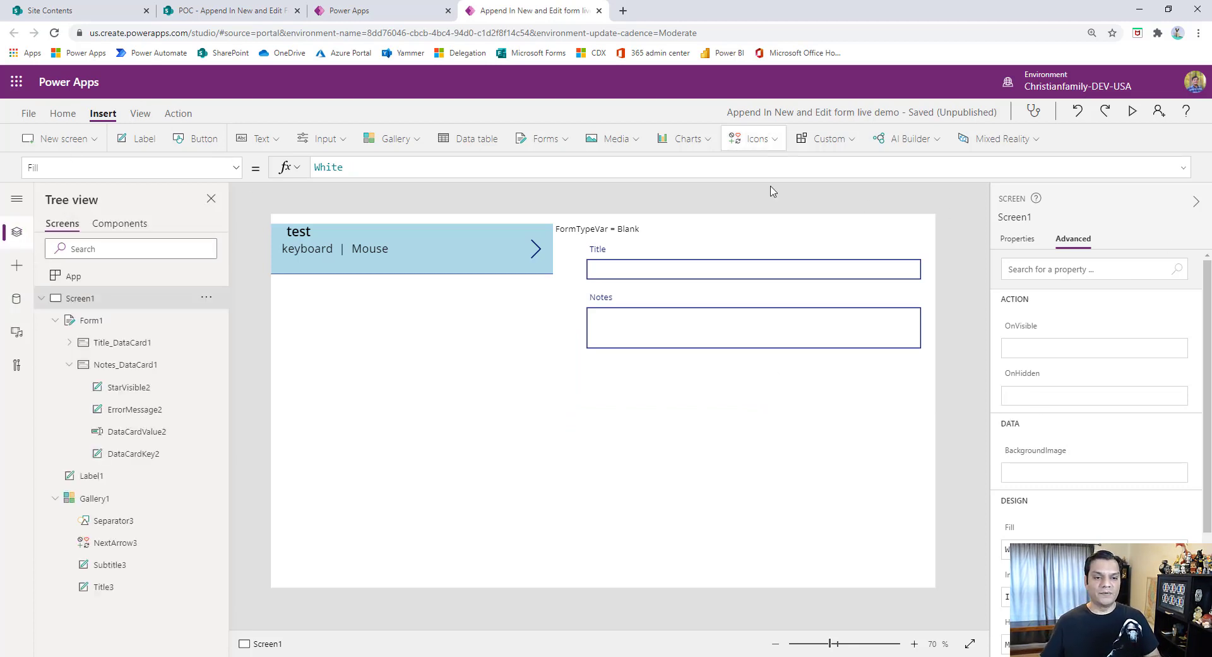
{"action": "left_click", "coordinate": [759, 168]}
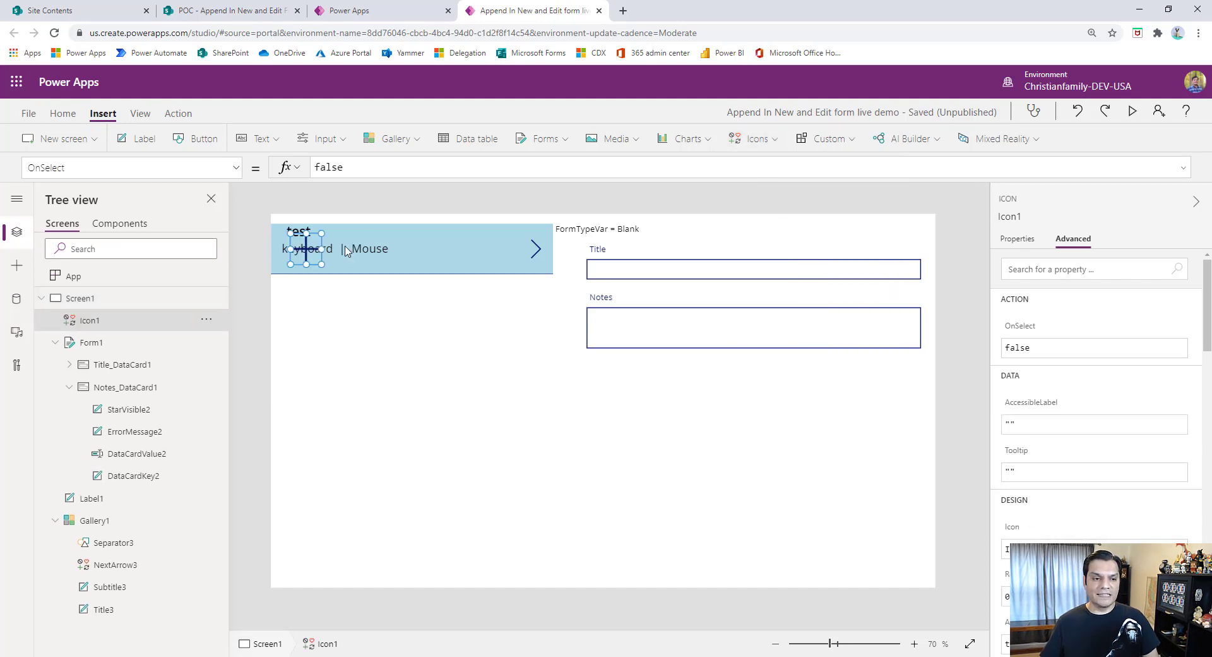
{"action": "left_click_drag", "start_coordinate": [306, 250], "coordinate": [821, 232]}
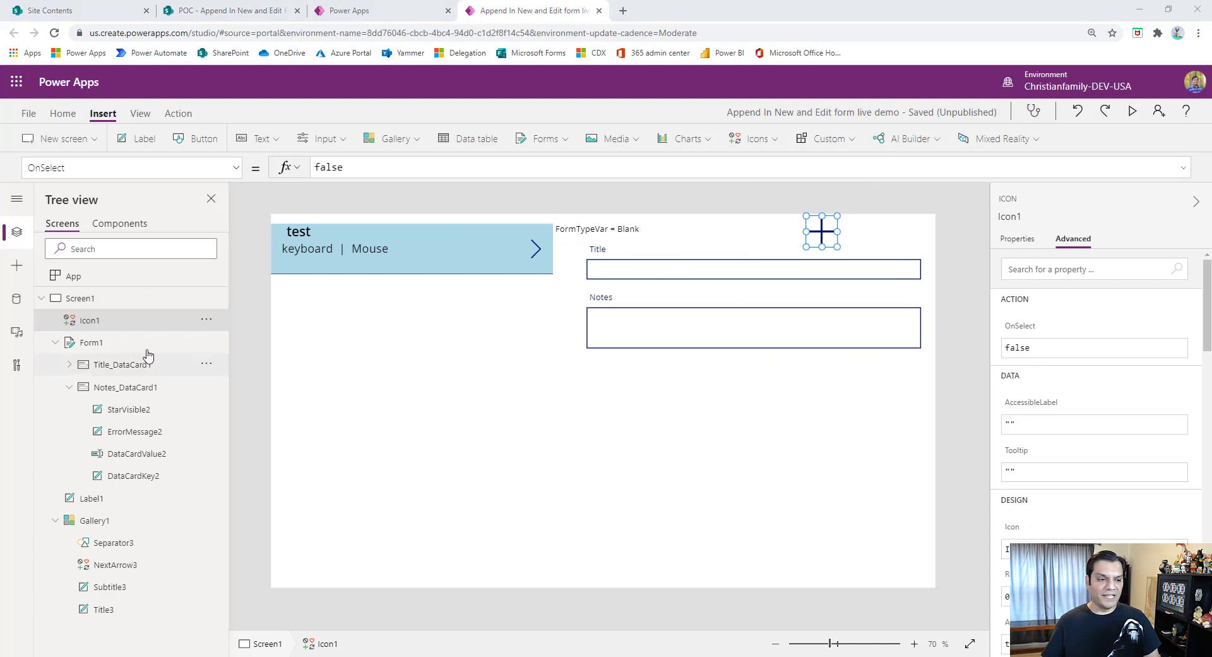
{"action": "double_click", "coordinate": [124, 320]}
{"action": "type", "text": "Icon"}
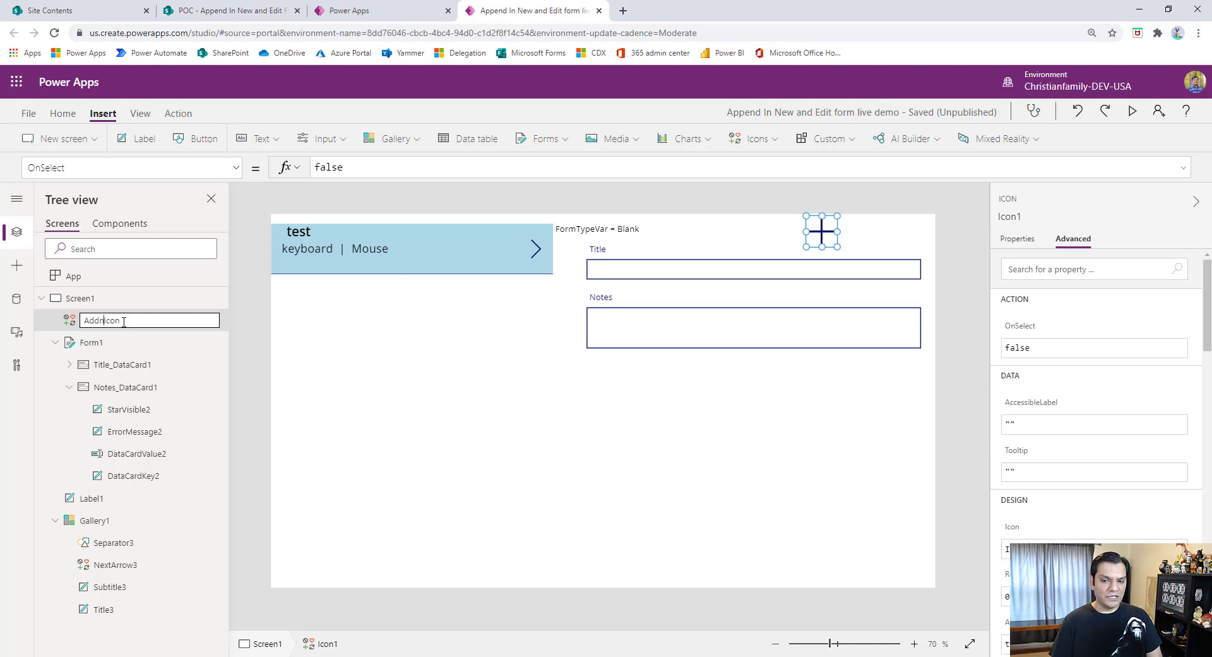
{"action": "key", "text": "Tab"}
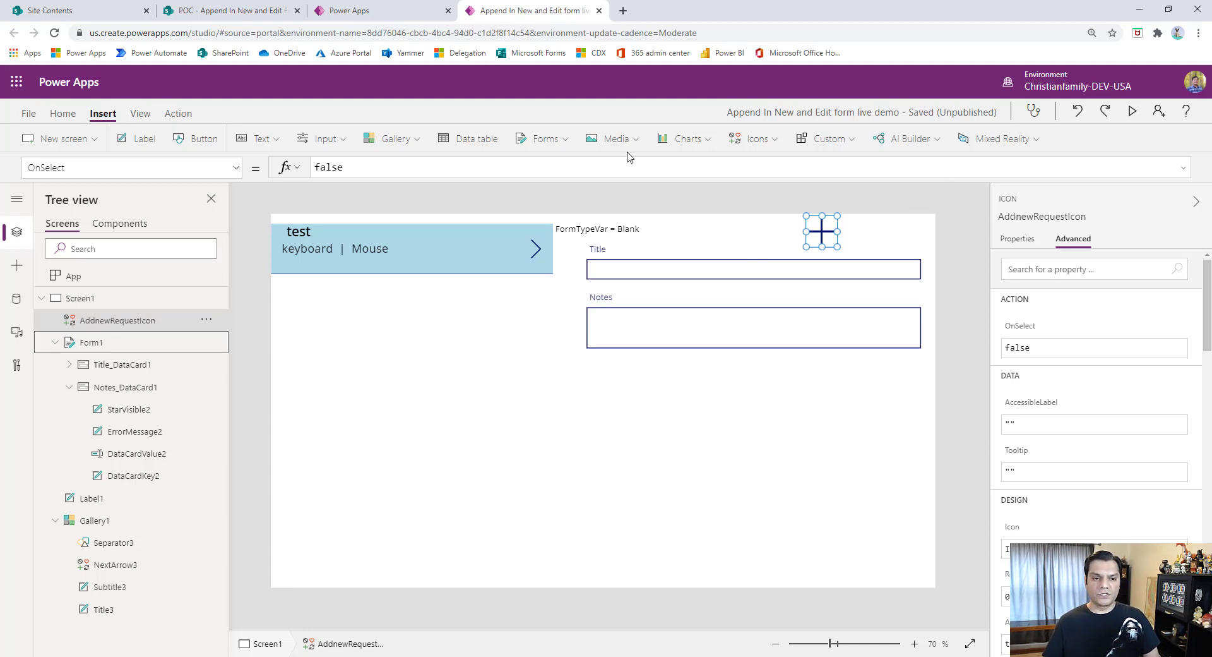
- Insert an Edit icon above the form, beside the plus icon at the canvas's upper-right corner, and rename it EditIcon
{"action": "left_click", "coordinate": [759, 139]}
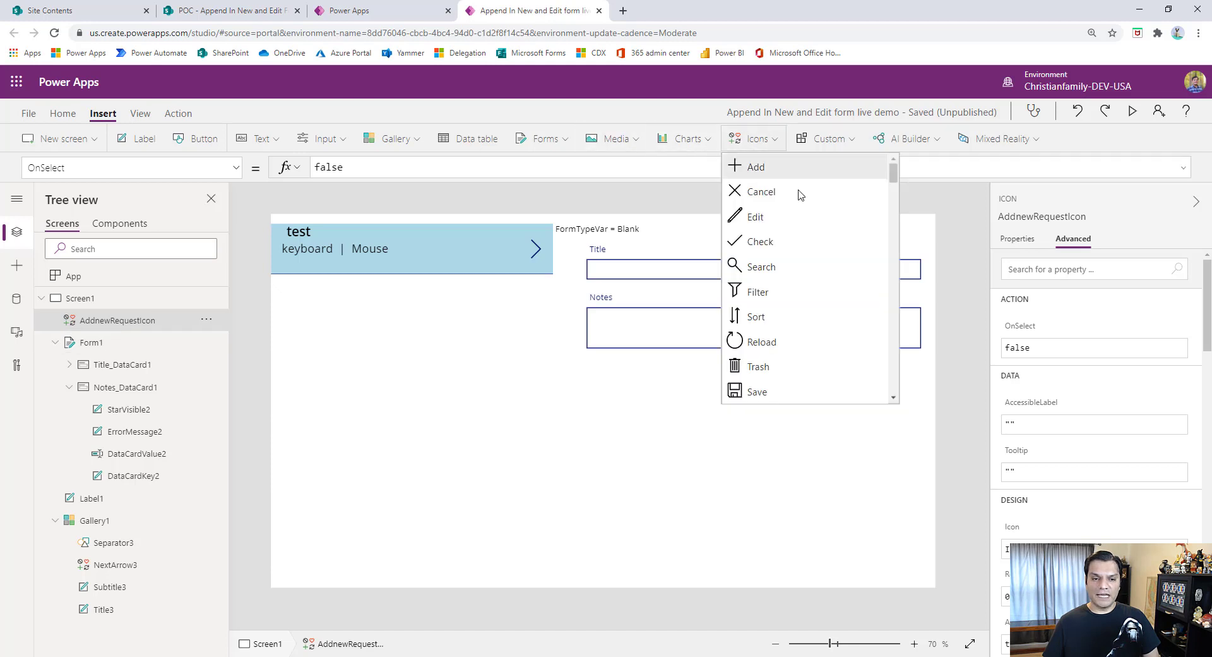
{"action": "left_click", "coordinate": [755, 217]}
{"action": "left_click_drag", "start_coordinate": [306, 249], "coordinate": [919, 231]}
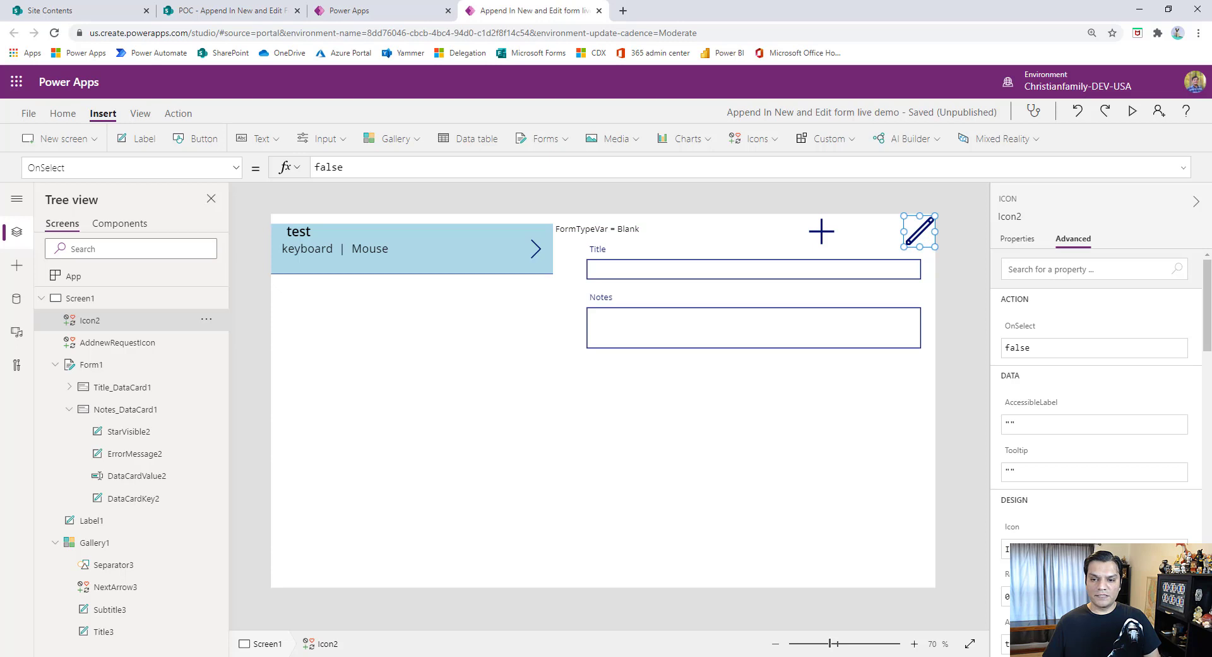
{"action": "double_click", "coordinate": [94, 320]}
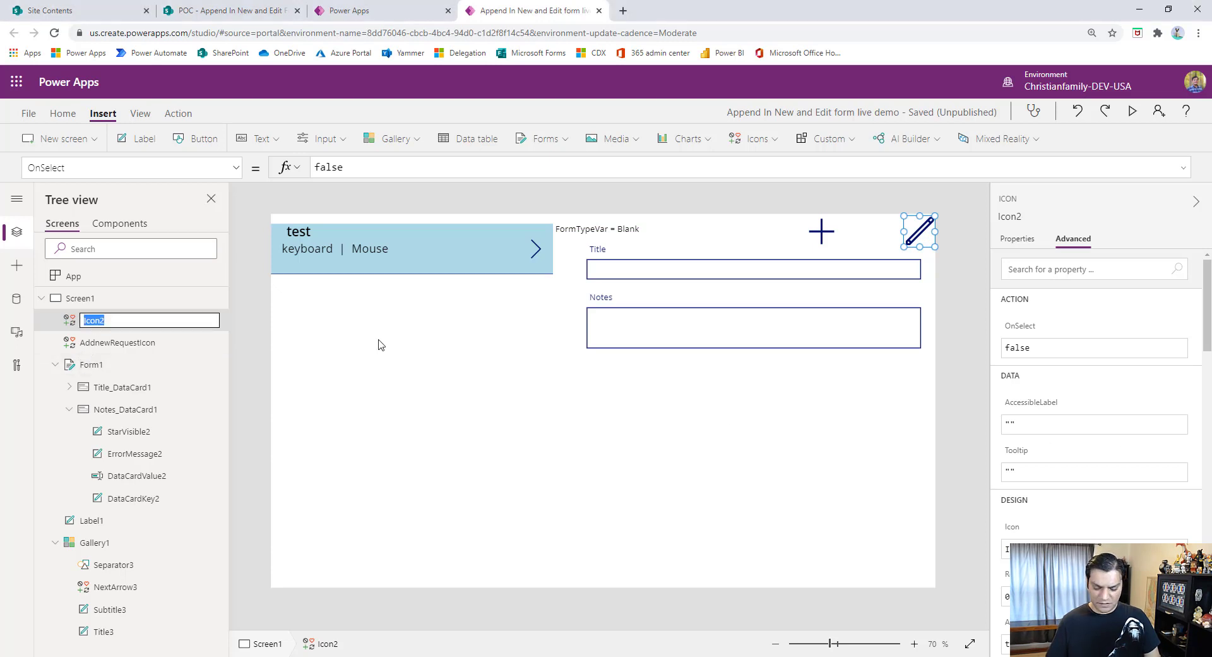
{"action": "type", "text": "Icon"}
{"action": "type", "text": "Edit"}
{"action": "key", "text": "Tab"}
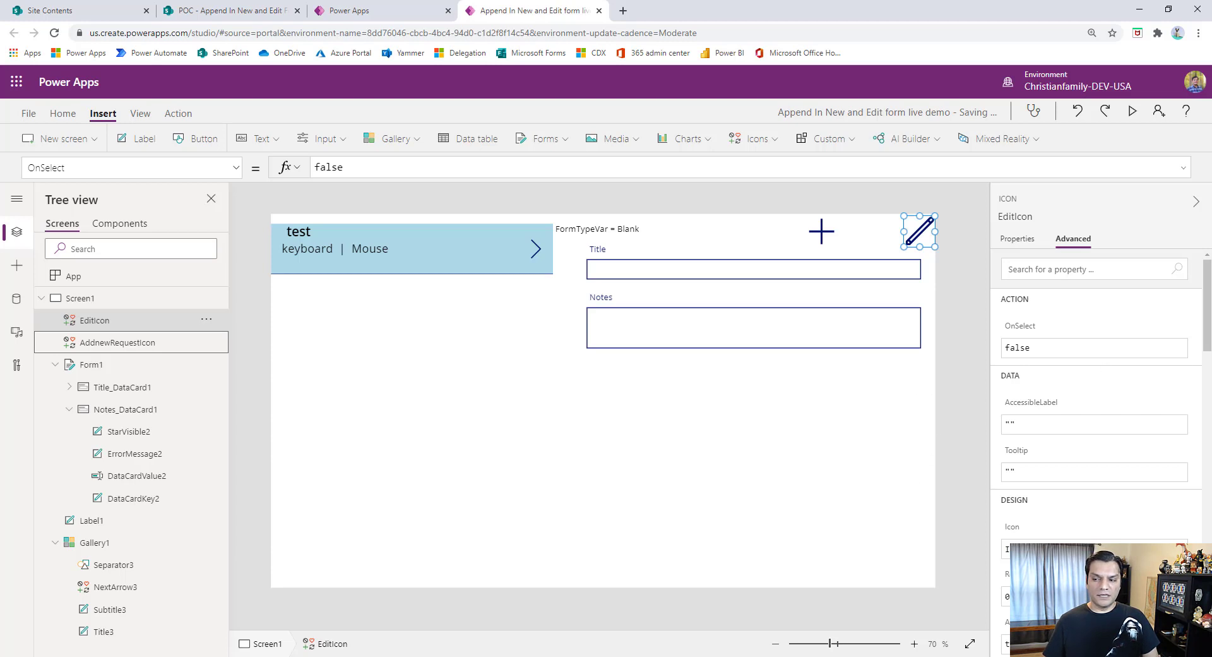
{"action": "left_click", "coordinate": [963, 515]}
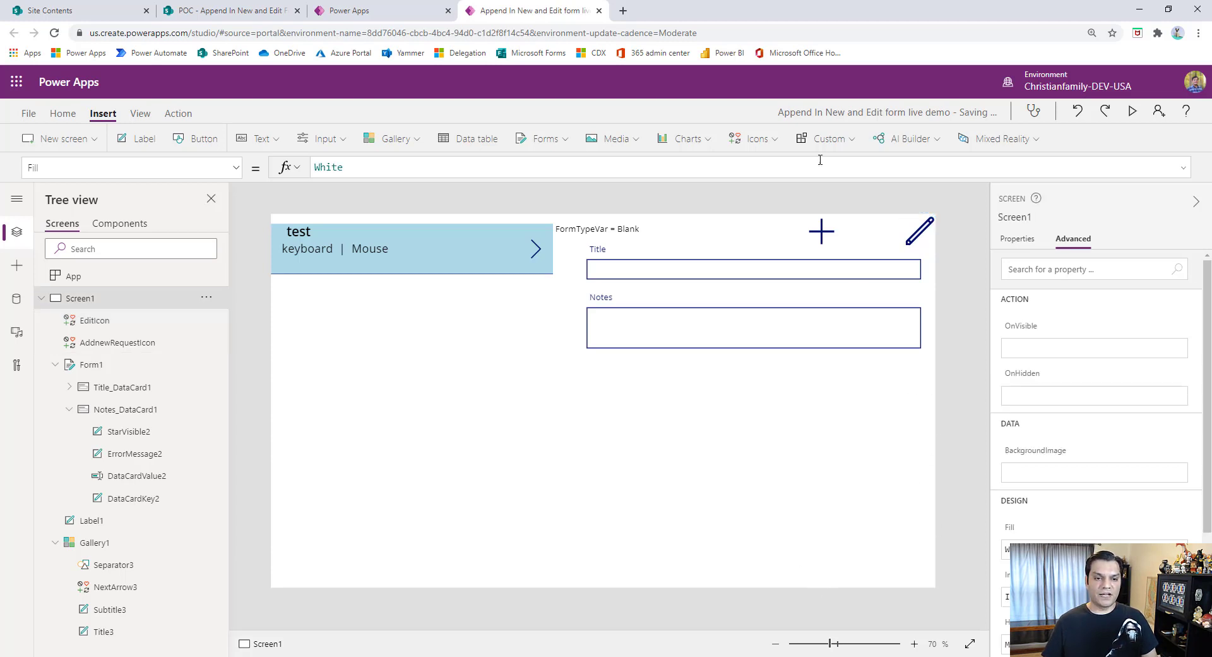
- Insert a Save icon near the canvas's lower-right corner, with room for another icon beneath, and rename it SaveIcon
{"action": "left_click", "coordinate": [755, 138]}
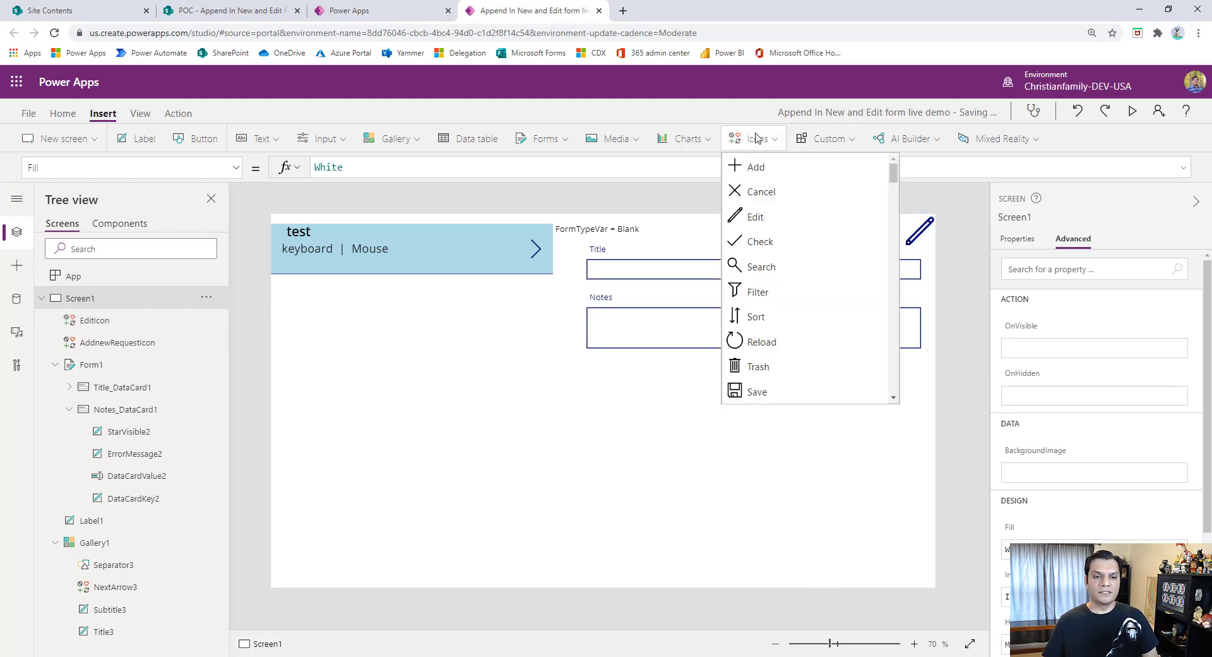
{"action": "left_click", "coordinate": [761, 390]}
{"action": "left_click_drag", "start_coordinate": [300, 248], "coordinate": [912, 528]}
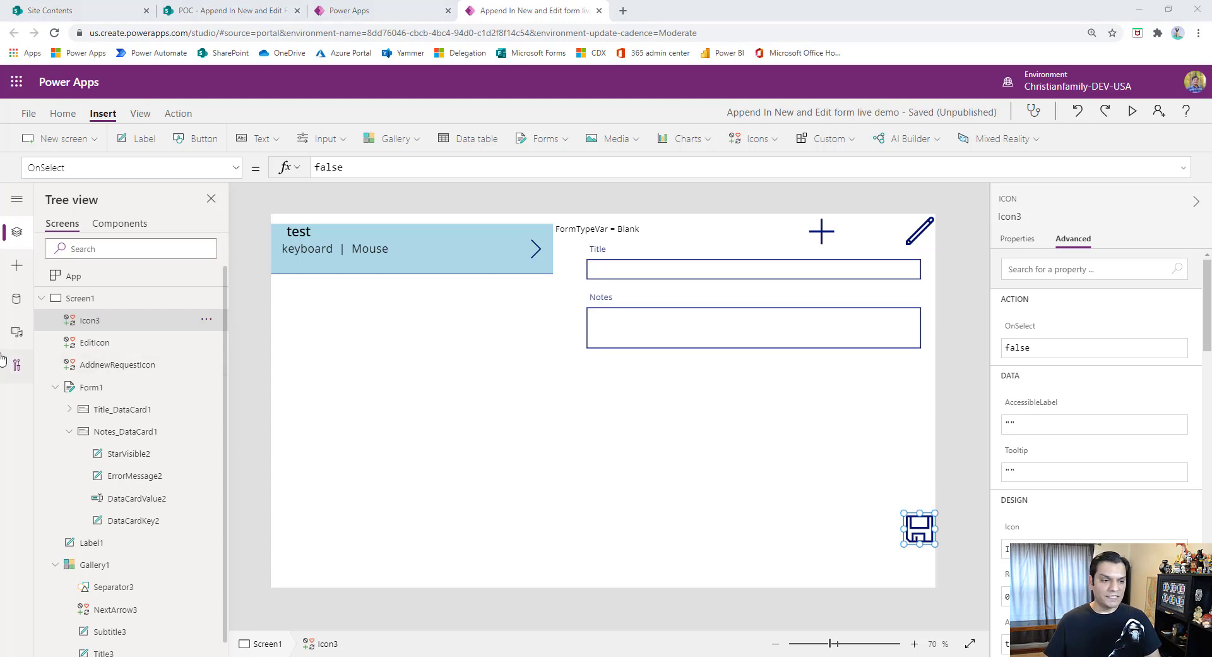
{"action": "double_click", "coordinate": [92, 321]}
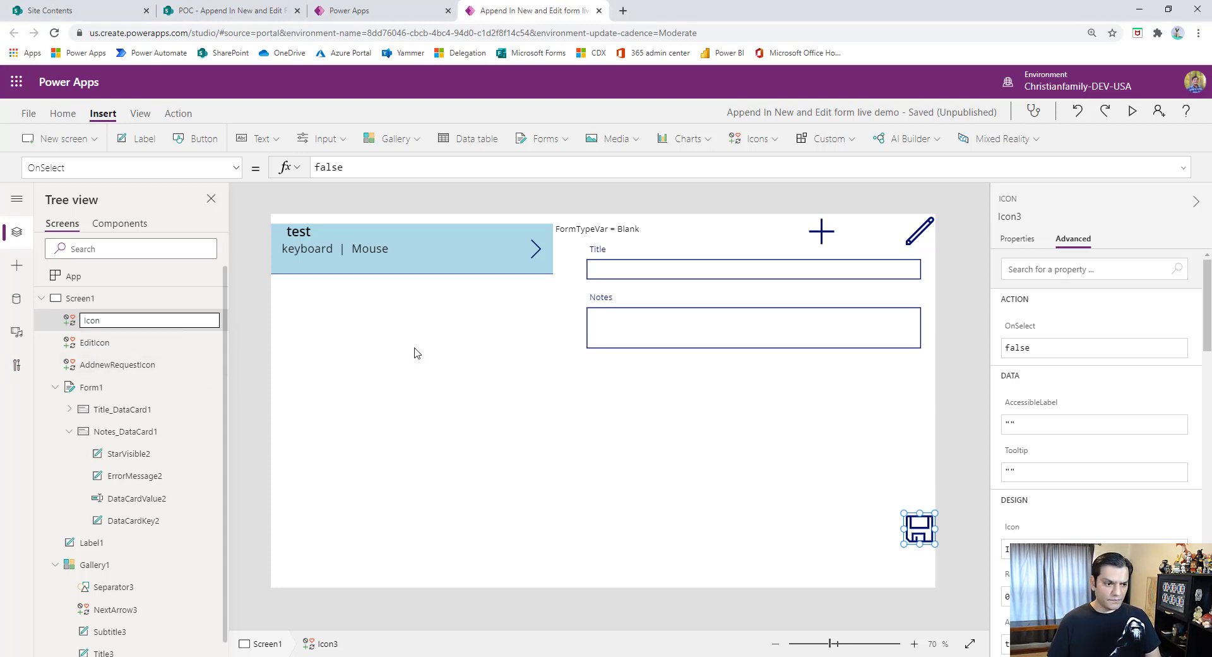
{"action": "type", "text": "Save"}
{"action": "key", "text": "Return"}
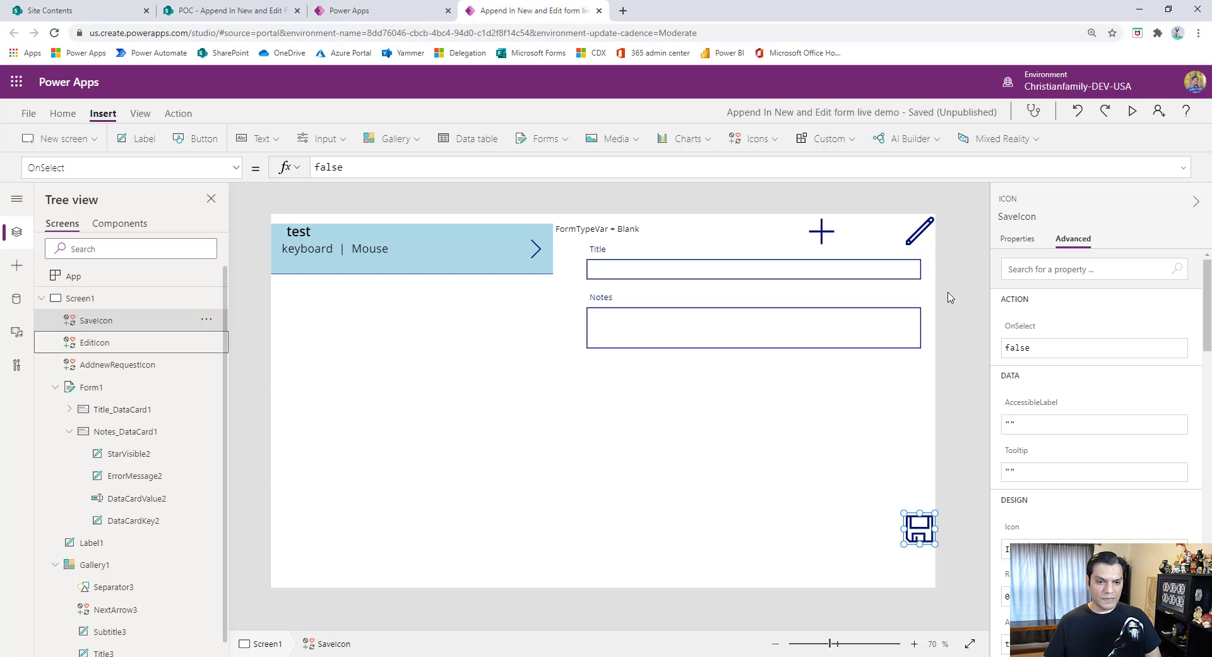
- Insert a Trash icon directly below the save icon and rename it DeleteIcon
{"action": "left_click", "coordinate": [754, 138]}
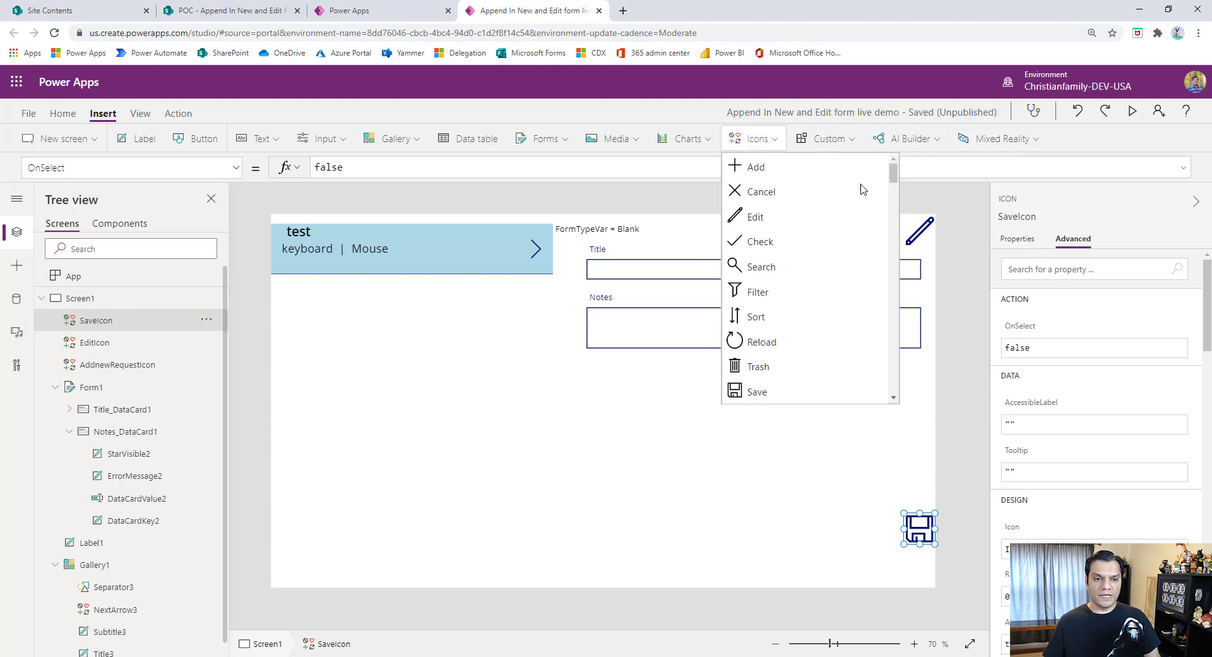
{"action": "left_click", "coordinate": [774, 366]}
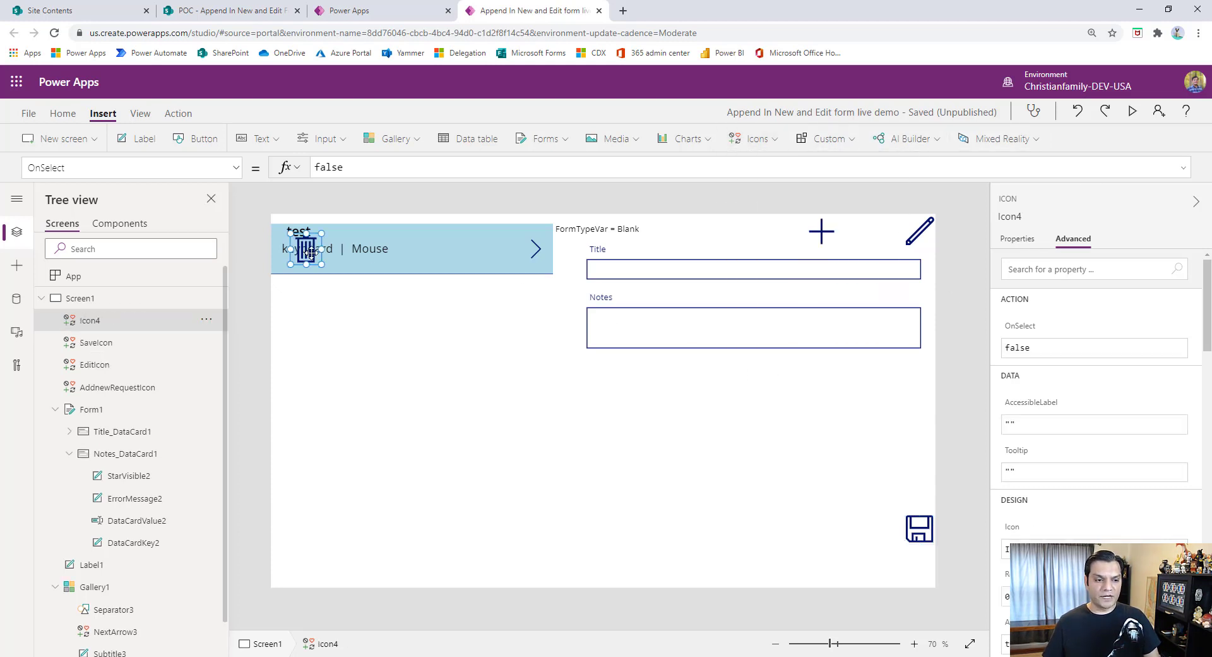
{"action": "left_click_drag", "start_coordinate": [308, 253], "coordinate": [919, 571]}
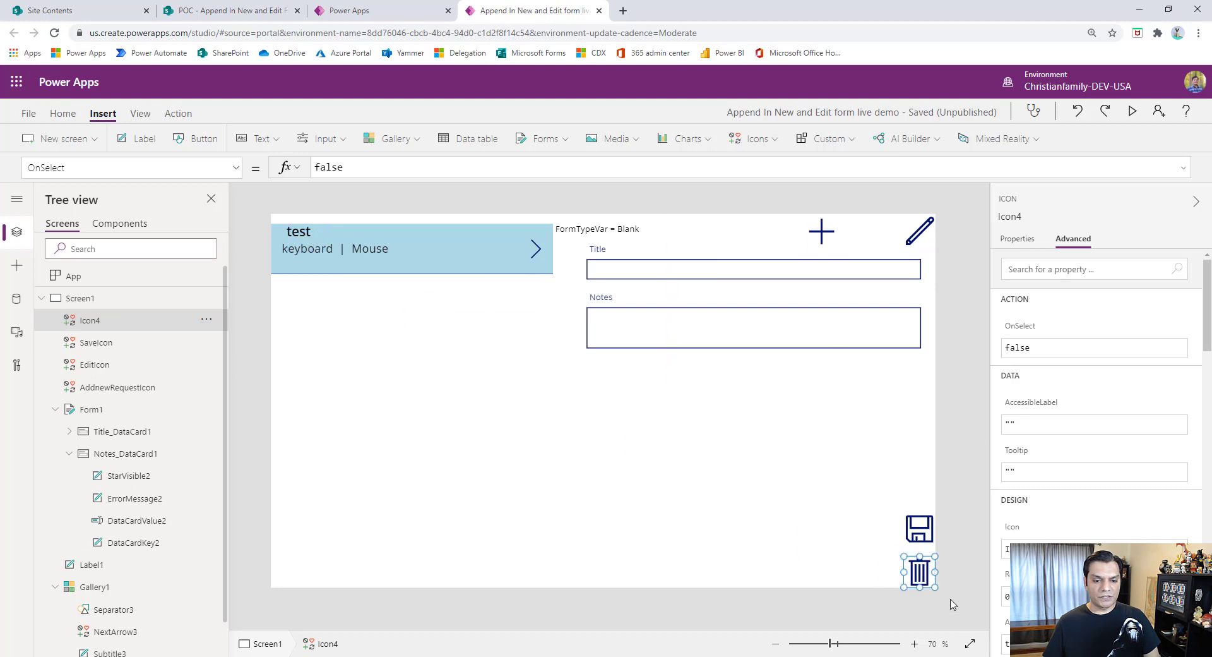
{"action": "double_click", "coordinate": [106, 320]}
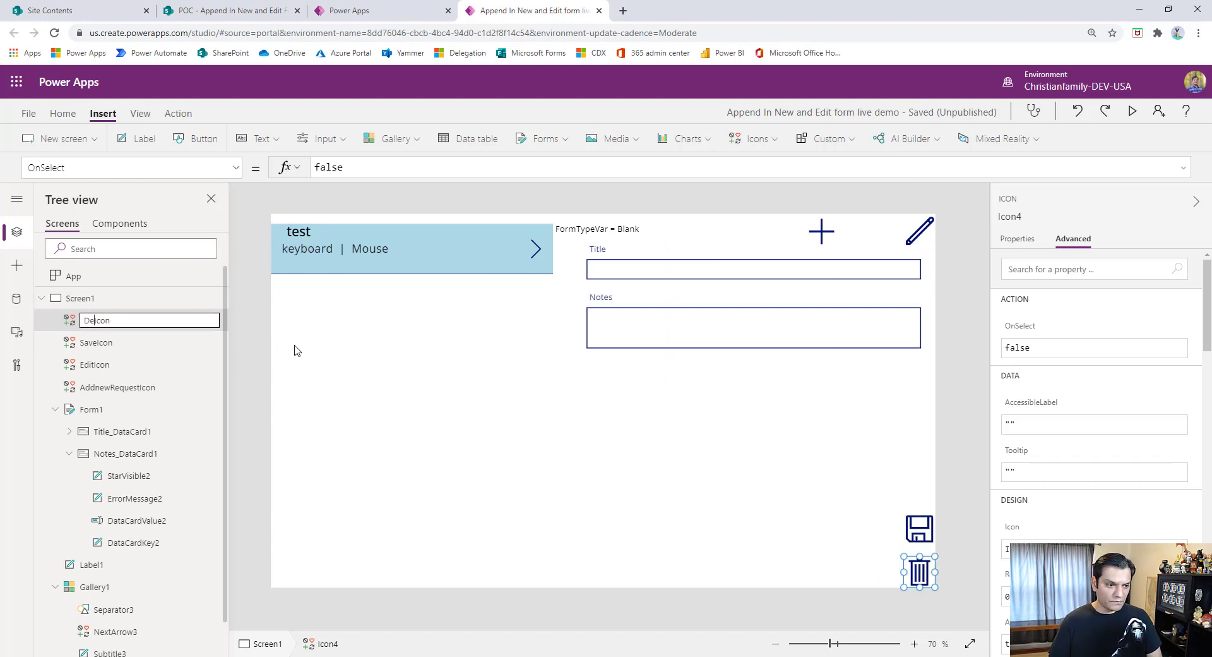
{"action": "key", "text": "Return"}
- Save the app without a version note, publish this version, and return to the canvas
{"action": "left_click", "coordinate": [29, 114]}
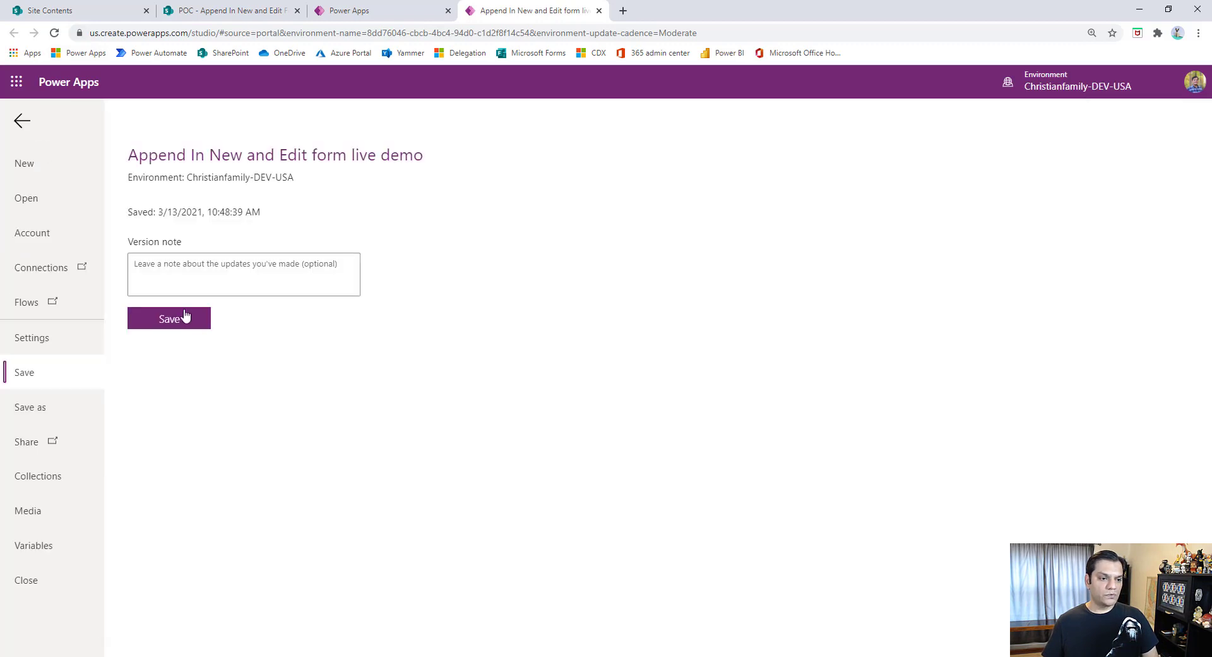
{"action": "left_click", "coordinate": [169, 318]}
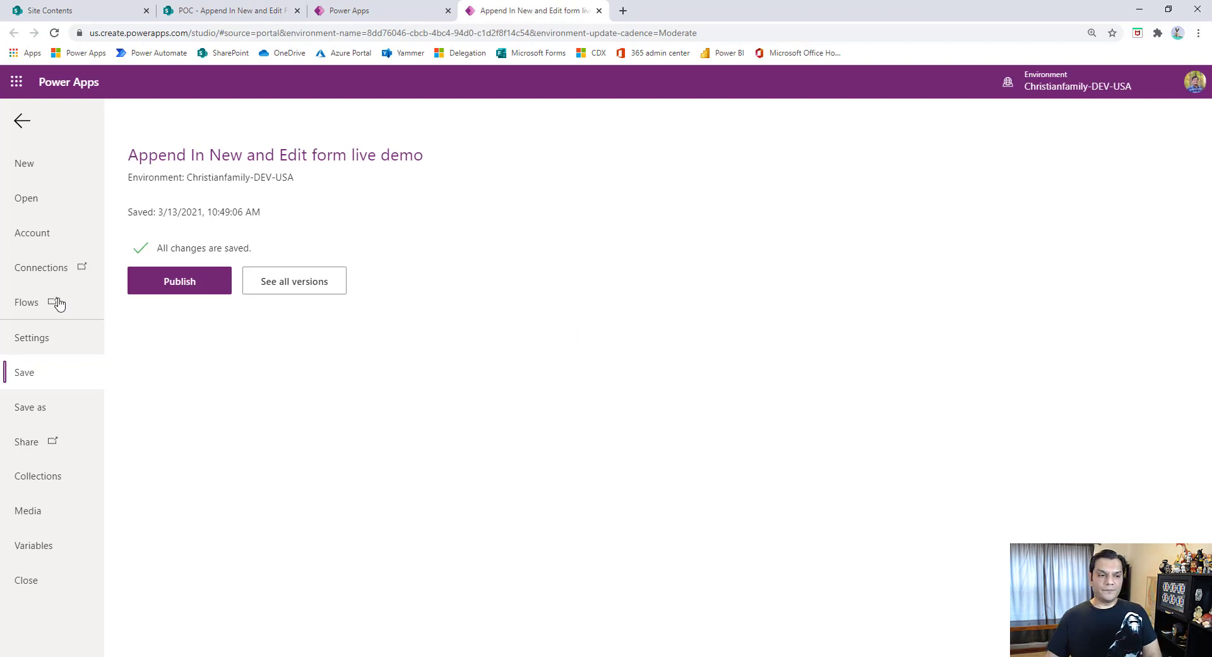
{"action": "left_click", "coordinate": [178, 282]}
{"action": "left_click", "coordinate": [591, 445]}
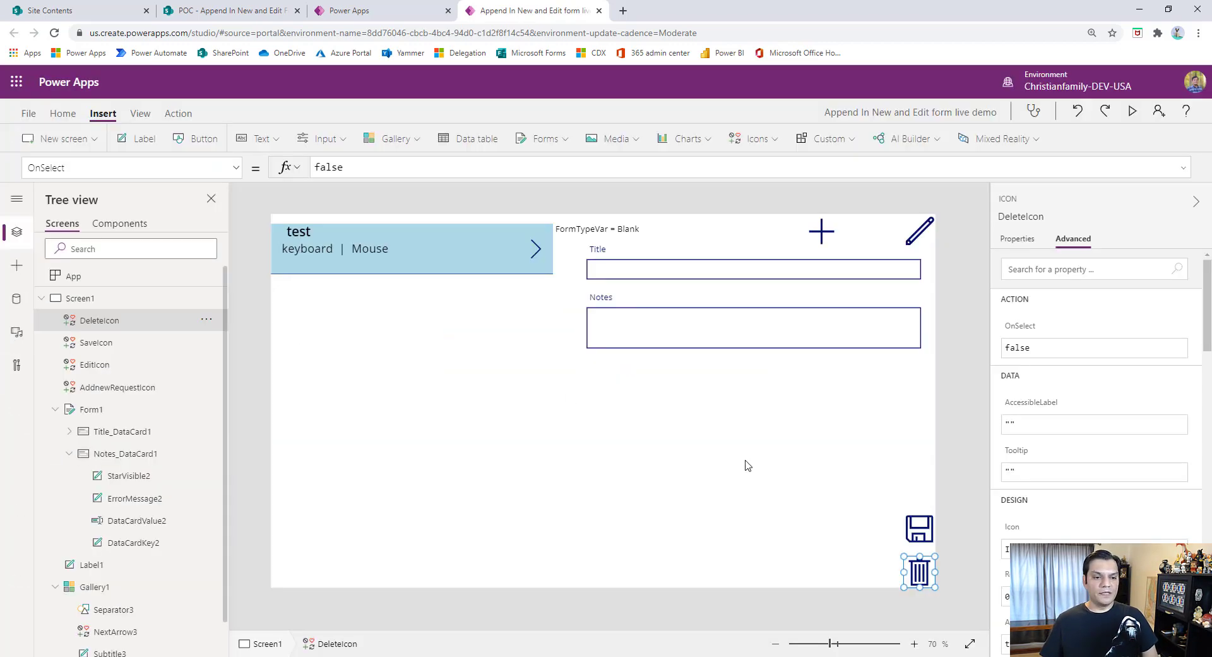
{"action": "left_click", "coordinate": [748, 466]}
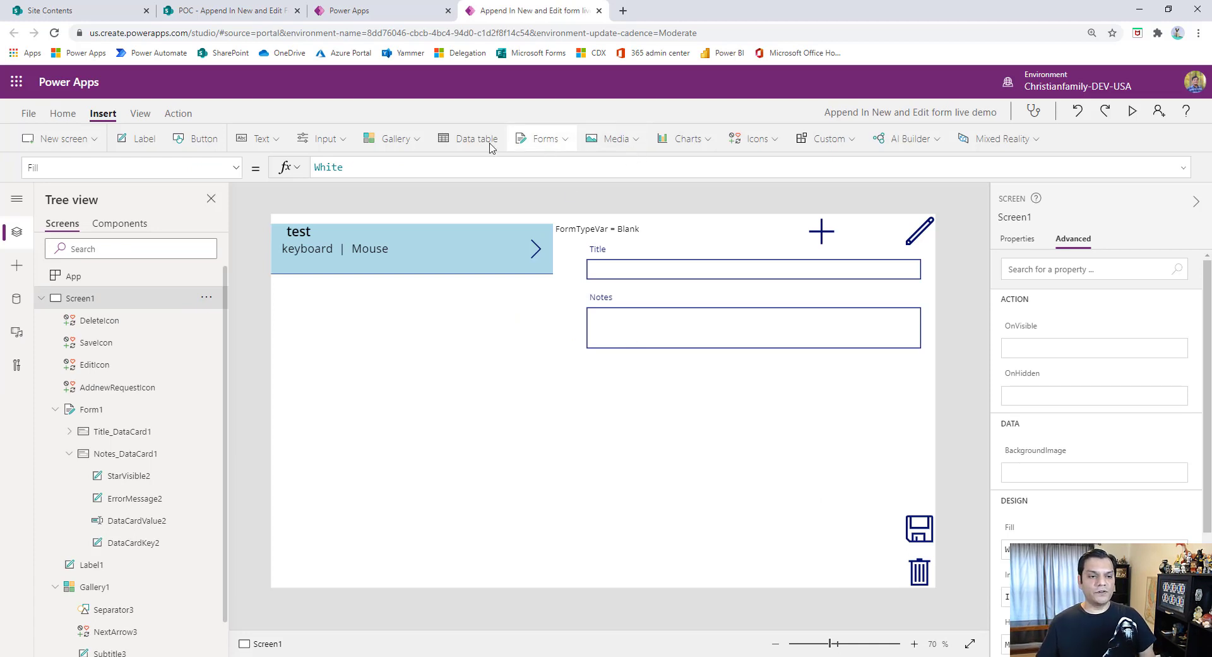
- Insert a text input below the form, aligned near its fields, and clear its default text
{"action": "left_click", "coordinate": [261, 139]}
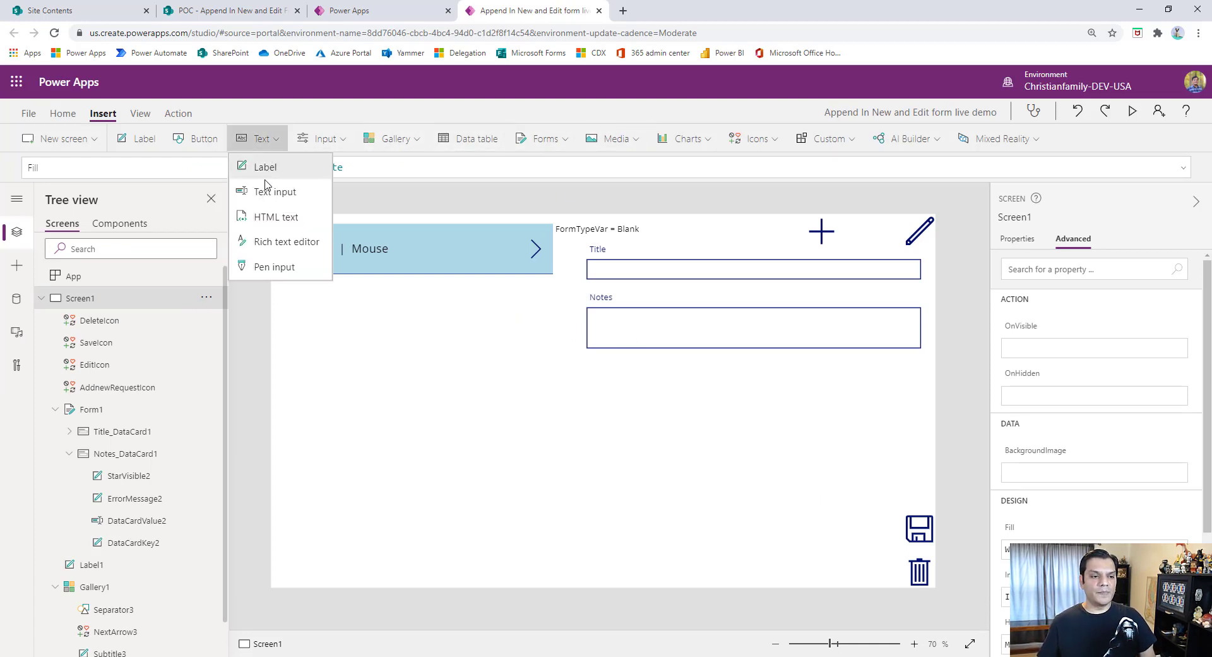
{"action": "left_click", "coordinate": [277, 189]}
{"action": "left_click_drag", "start_coordinate": [409, 251], "coordinate": [894, 447]}
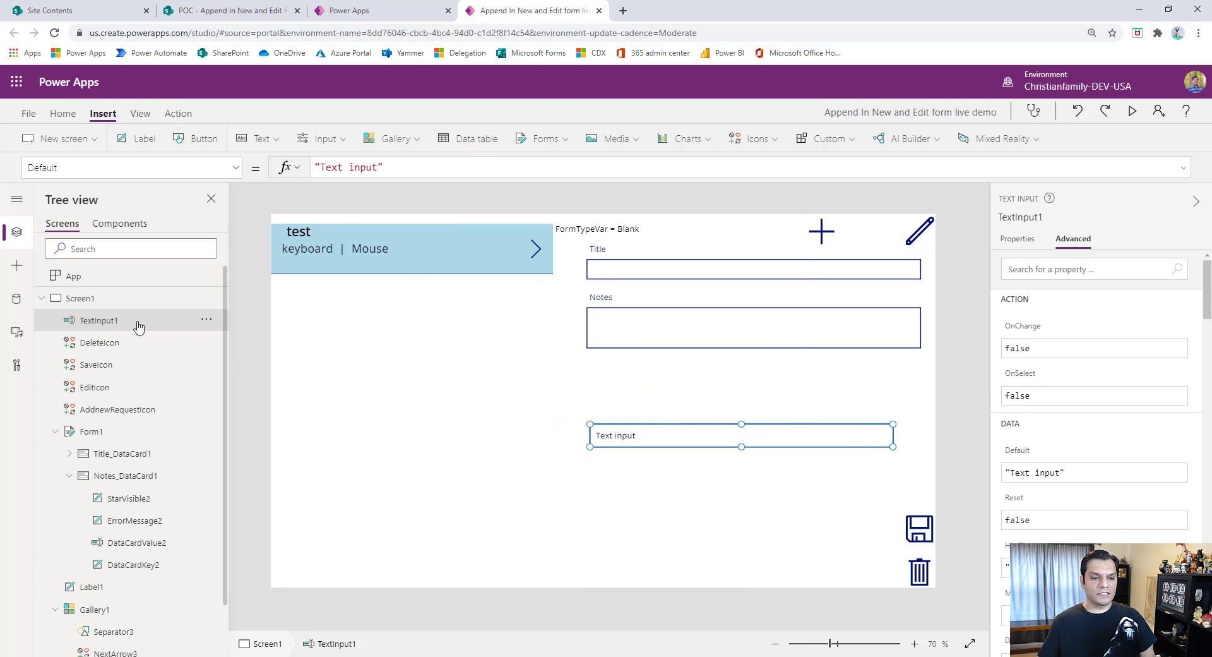
{"action": "left_click", "coordinate": [1028, 239]}
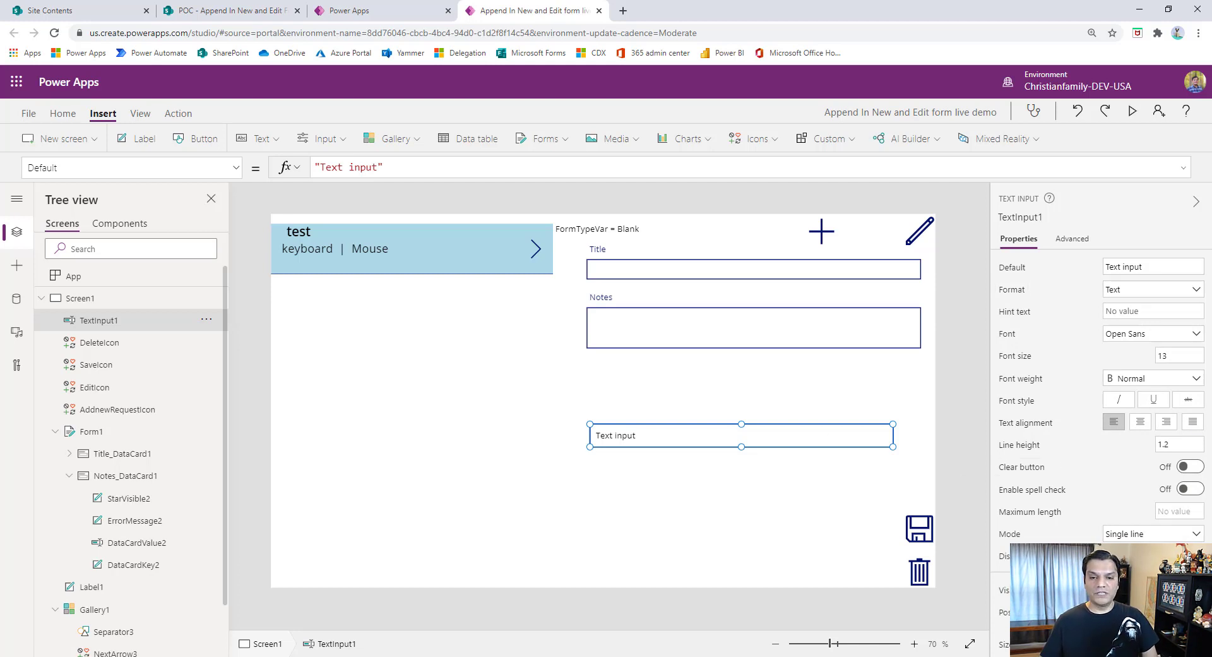
{"action": "triple_click", "coordinate": [1152, 266]}
{"action": "key", "text": "BackSpace"}
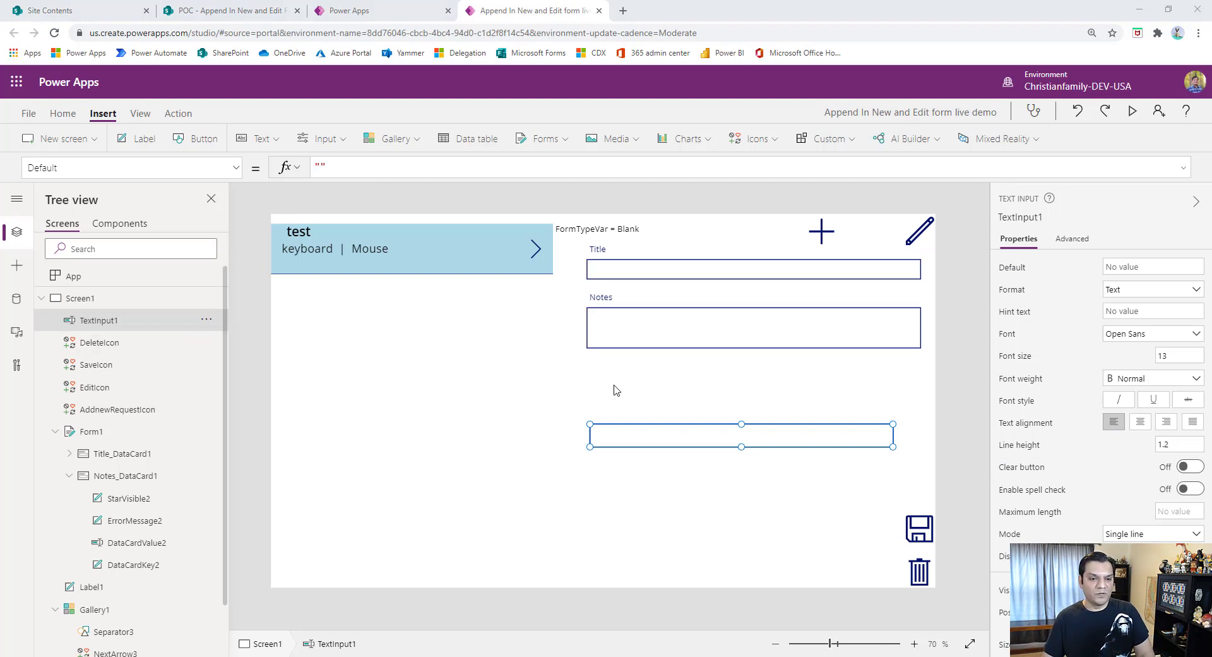
- Insert a Check icon directly below the text input, aligned with its left edge, and rename it AddNewItemIcon
{"action": "left_click", "coordinate": [755, 138]}
{"action": "left_click", "coordinate": [776, 264]}
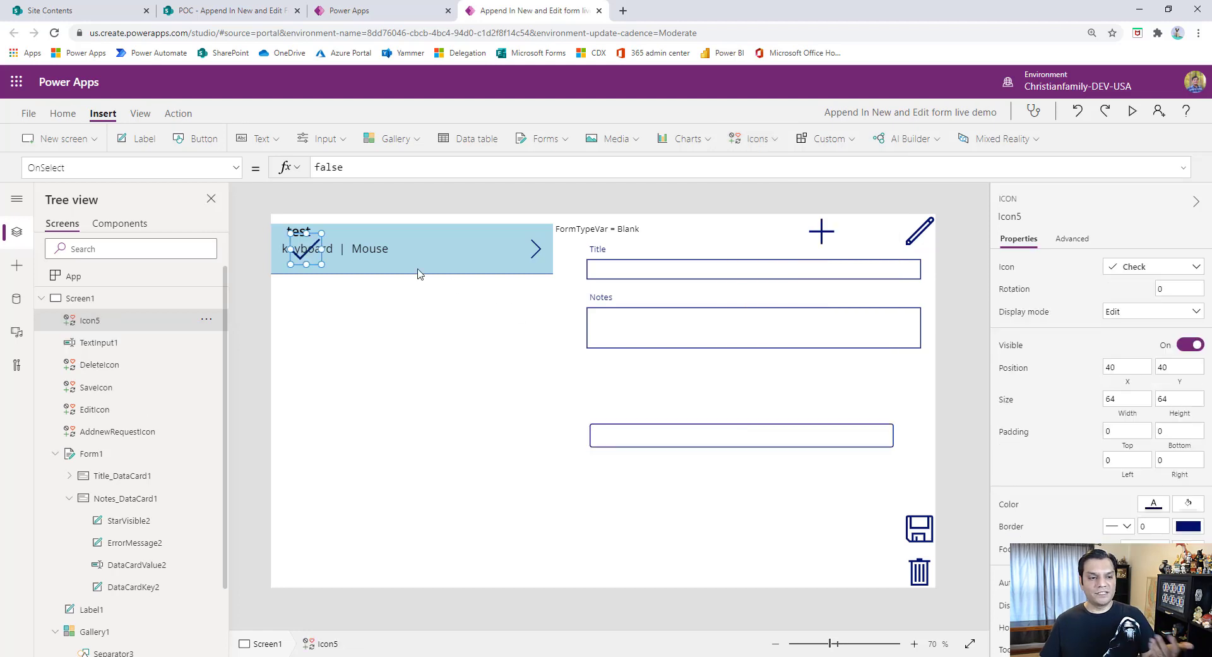
{"action": "left_click_drag", "start_coordinate": [428, 307], "coordinate": [605, 471]}
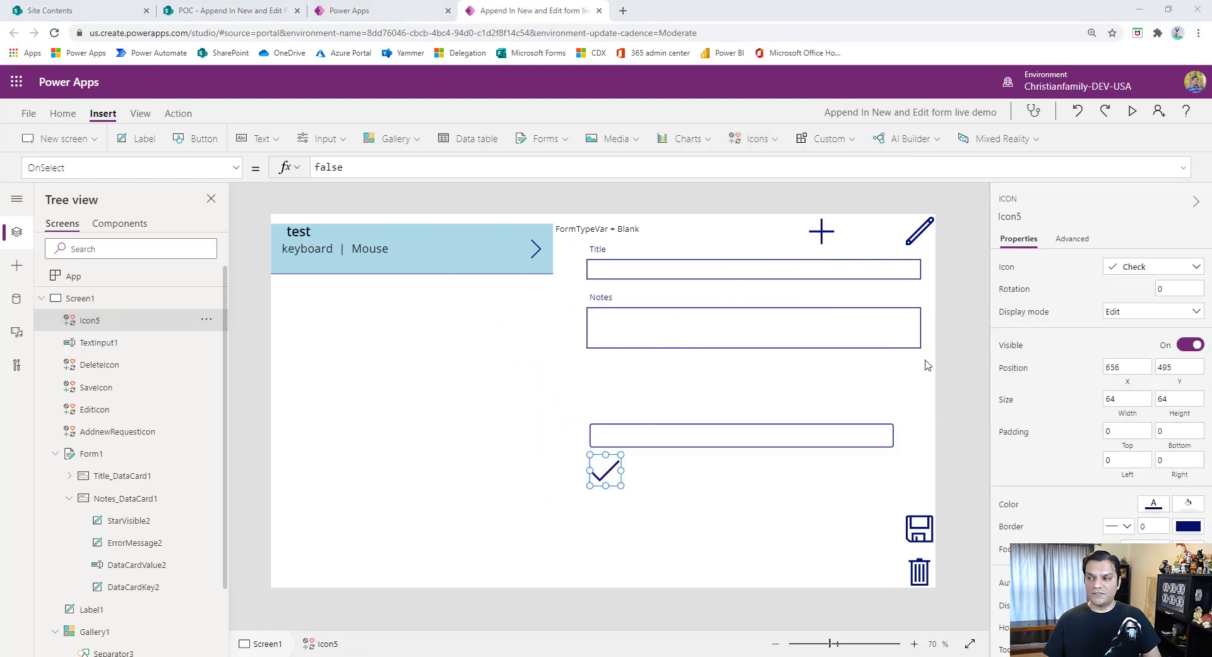
{"action": "double_click", "coordinate": [94, 320]}
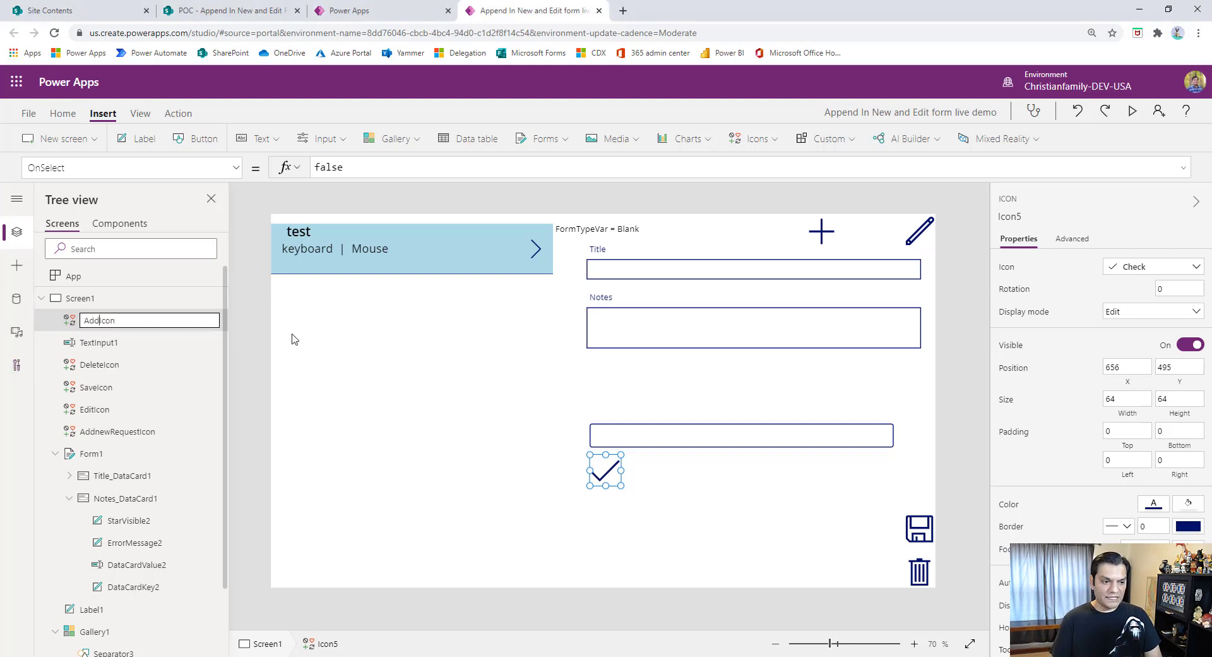
{"action": "type", "text": "m"}
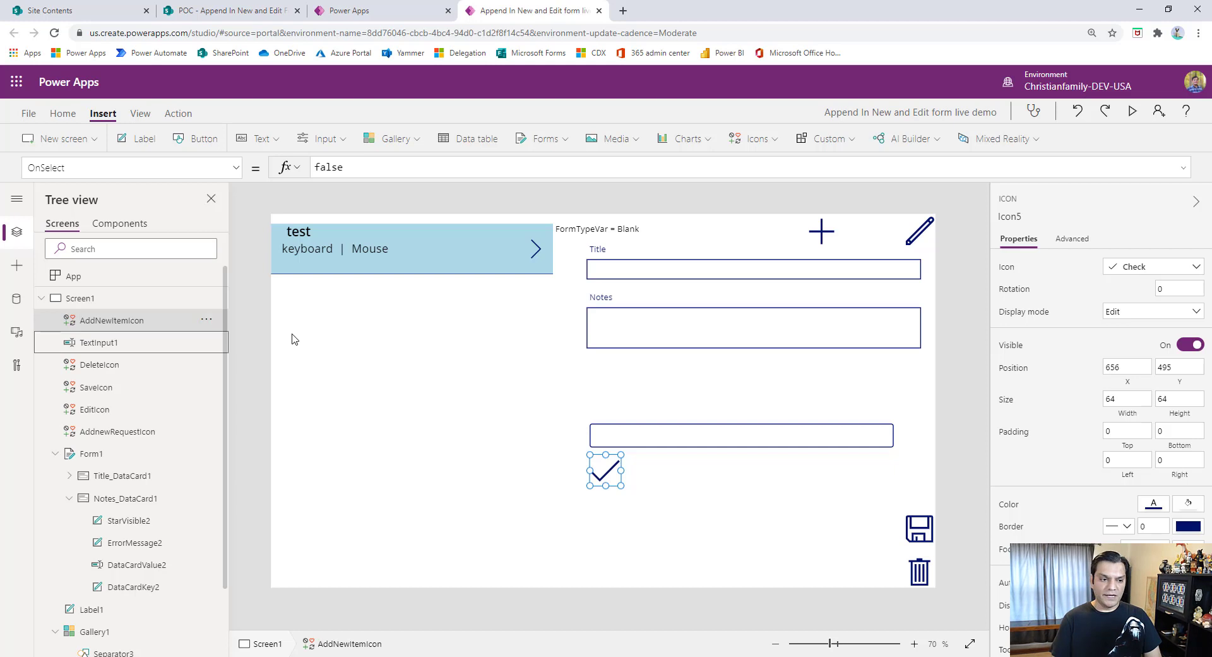
{"action": "key", "text": "Tab"}
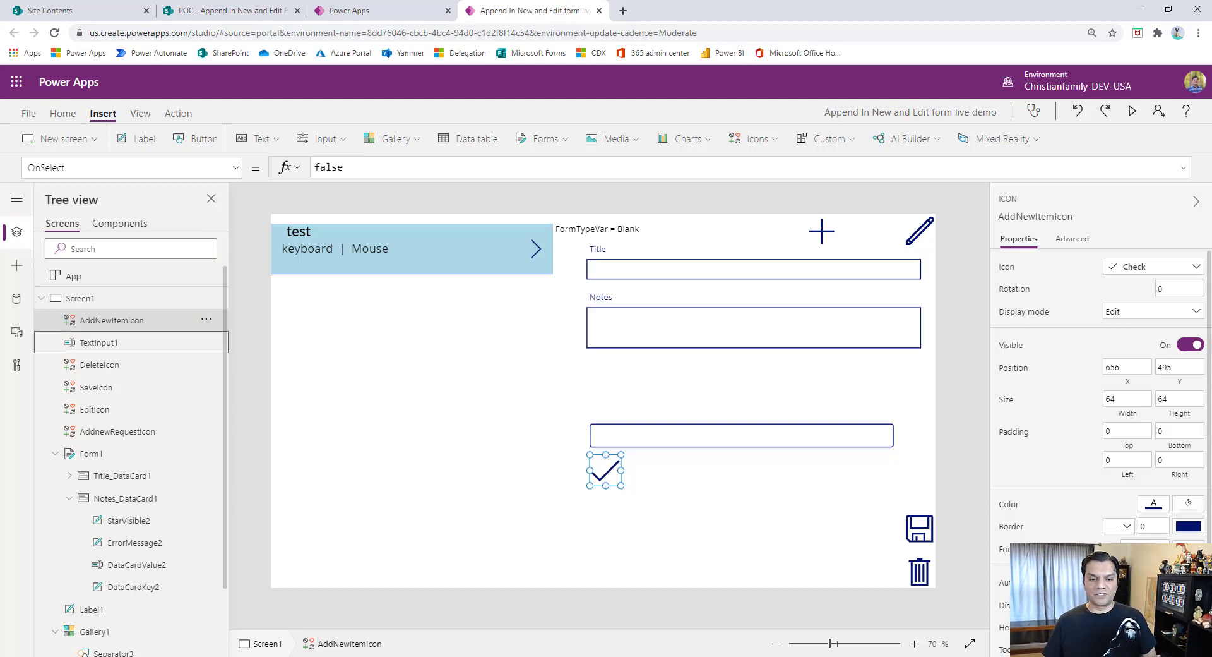
- Shorten the existing gallery from its lower edge to a height of about 412, freeing space beneath it
{"action": "left_click", "coordinate": [445, 497]}
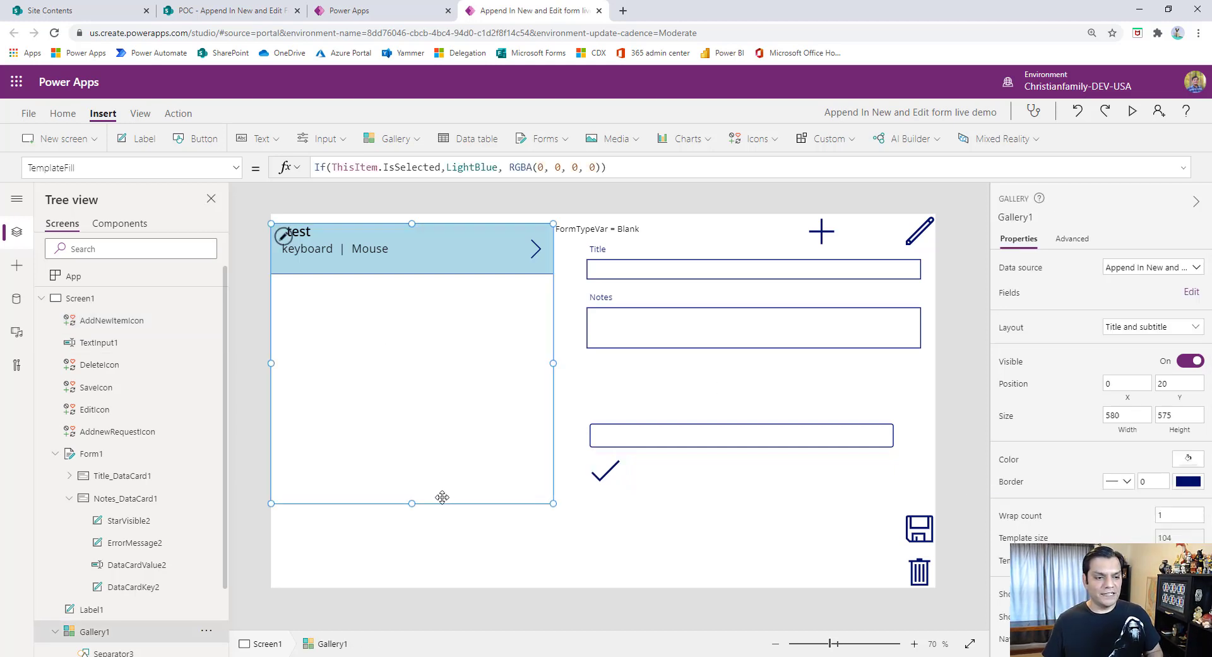
{"action": "left_click_drag", "start_coordinate": [411, 503], "coordinate": [411, 424]}
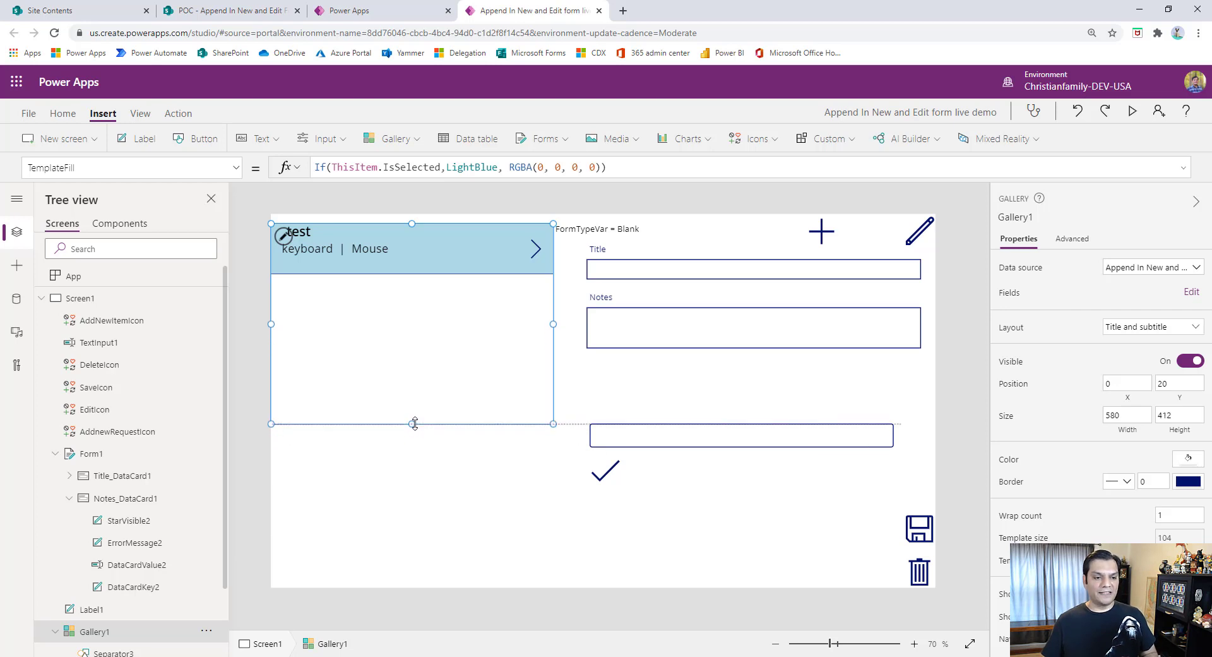
{"action": "left_click", "coordinate": [405, 462]}
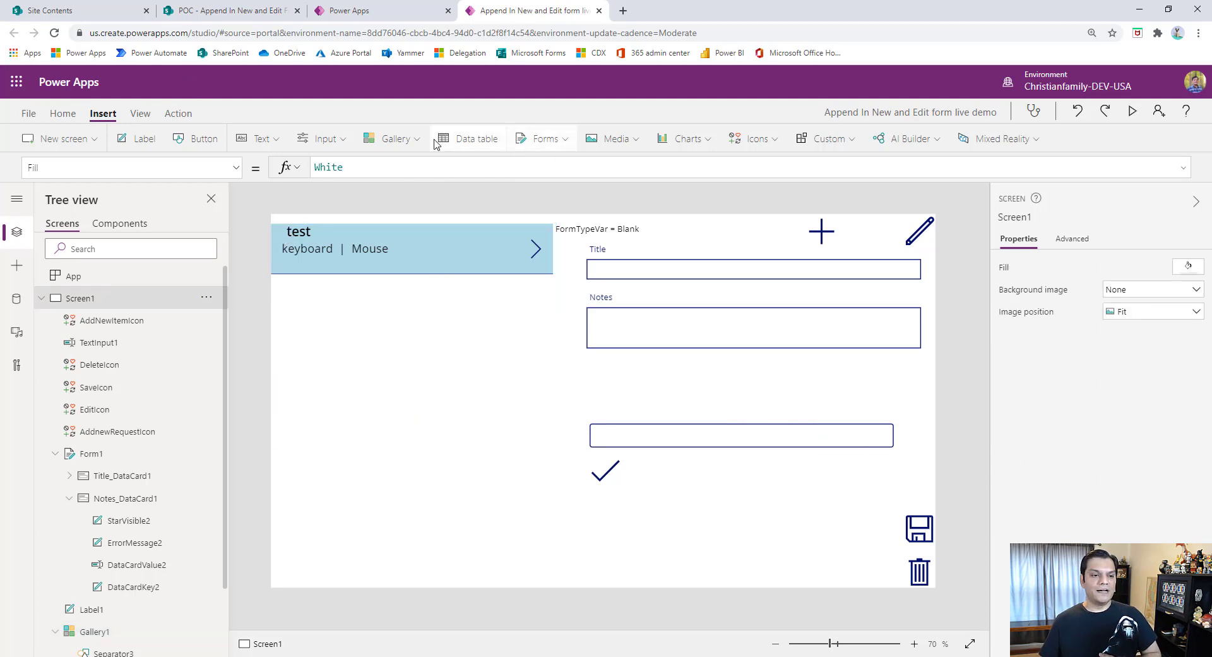
- Insert a vertical gallery with the Title layout beneath the first gallery, matching its width, at about 580 by 399
{"action": "left_click", "coordinate": [387, 143]}
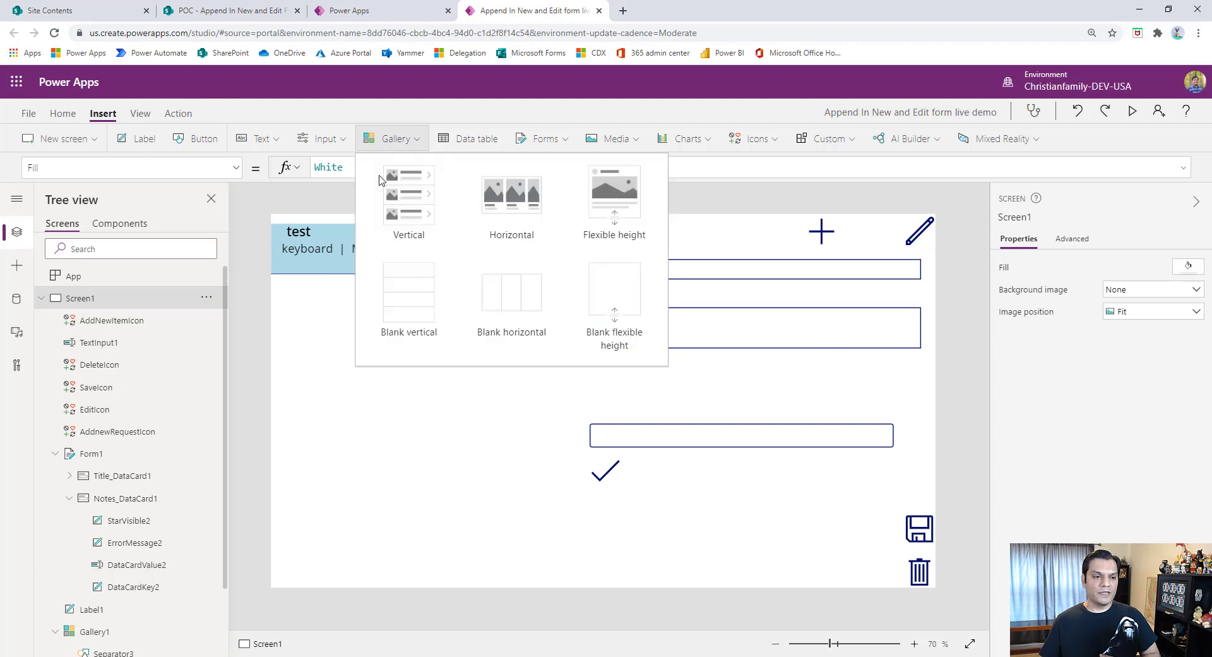
{"action": "left_click", "coordinate": [380, 189]}
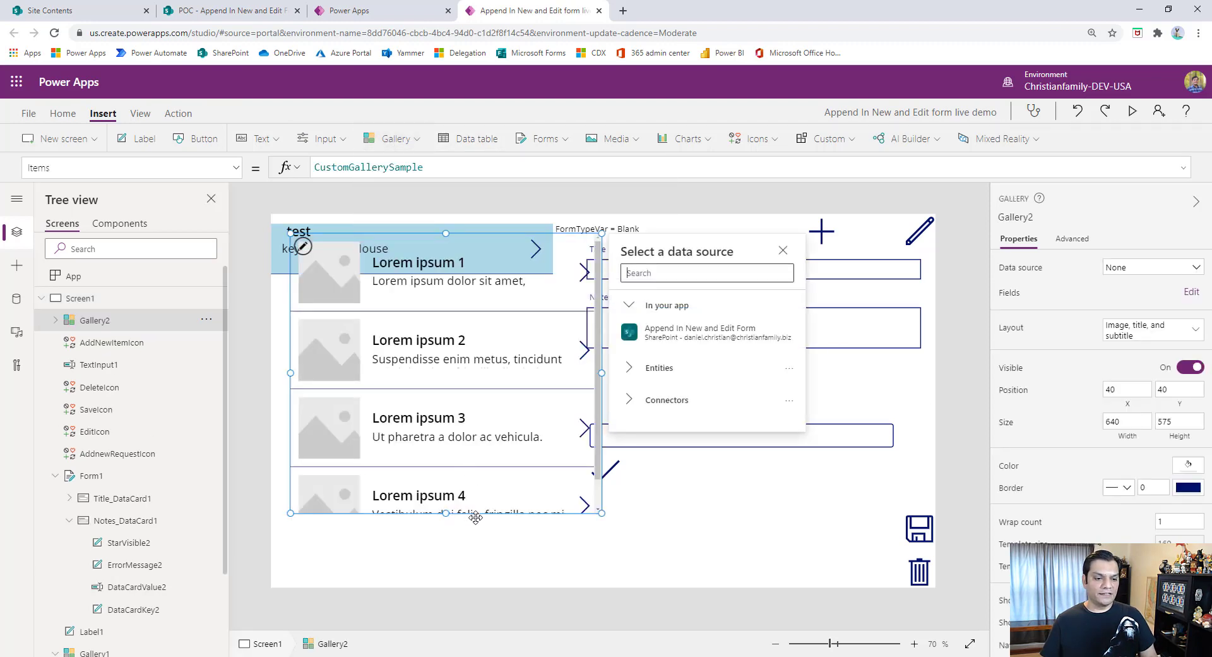
{"action": "left_click_drag", "start_coordinate": [473, 490], "coordinate": [452, 568]}
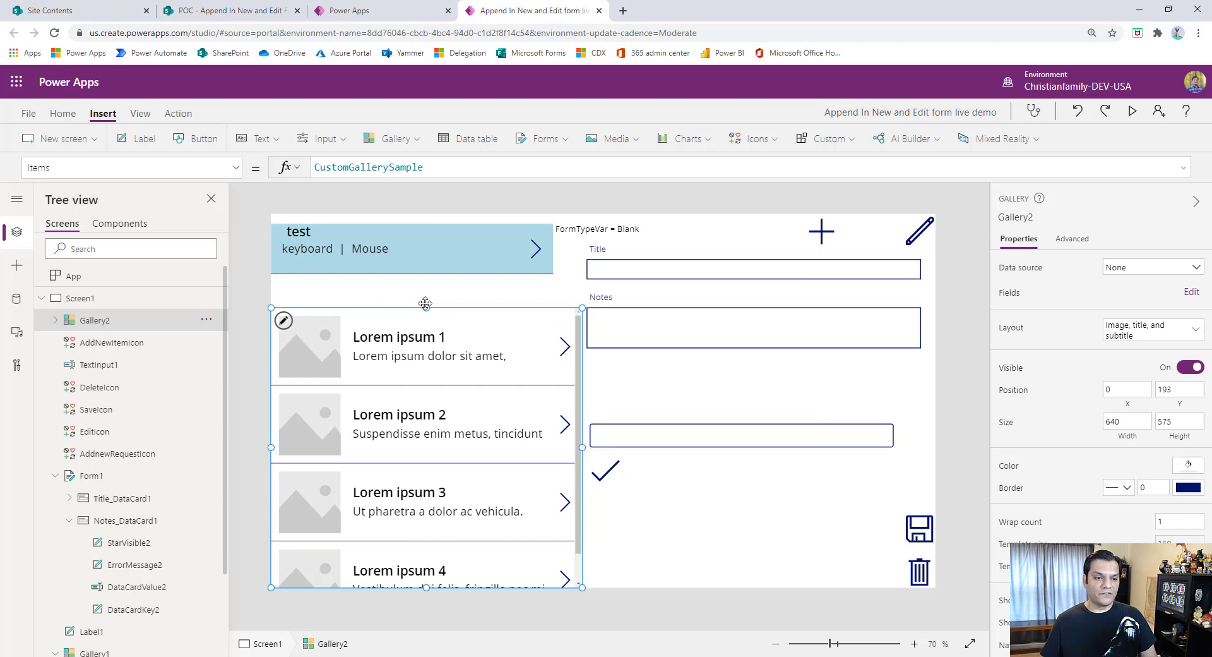
{"action": "left_click", "coordinate": [1187, 330]}
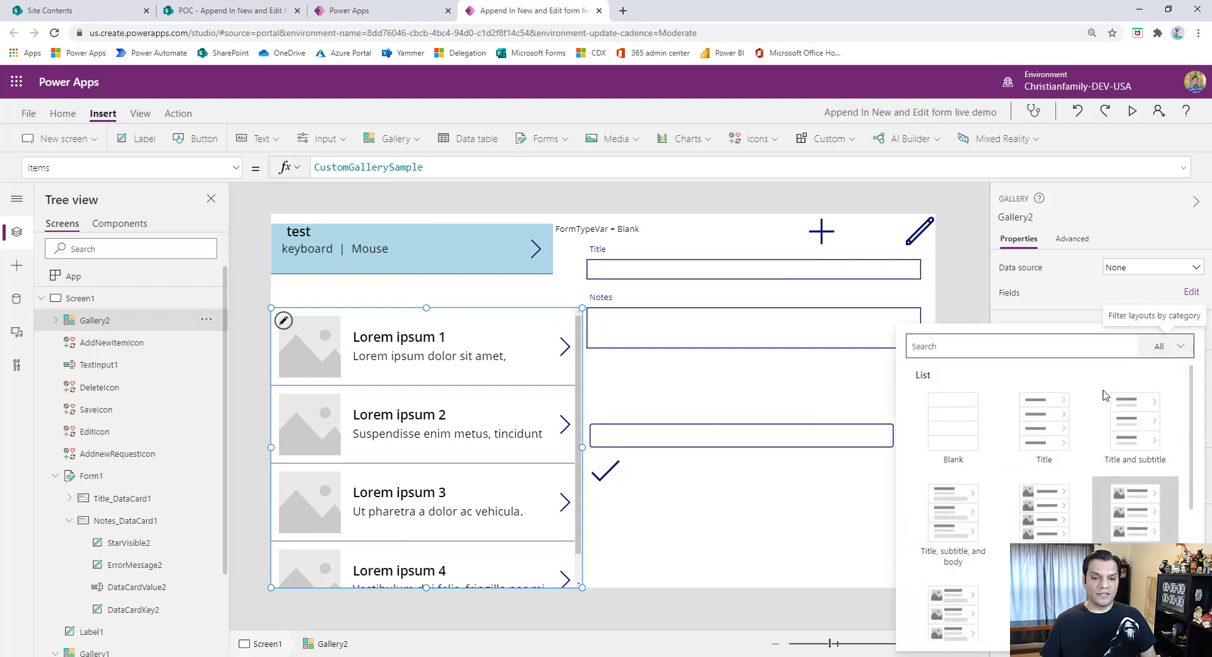
{"action": "left_click", "coordinate": [1033, 428]}
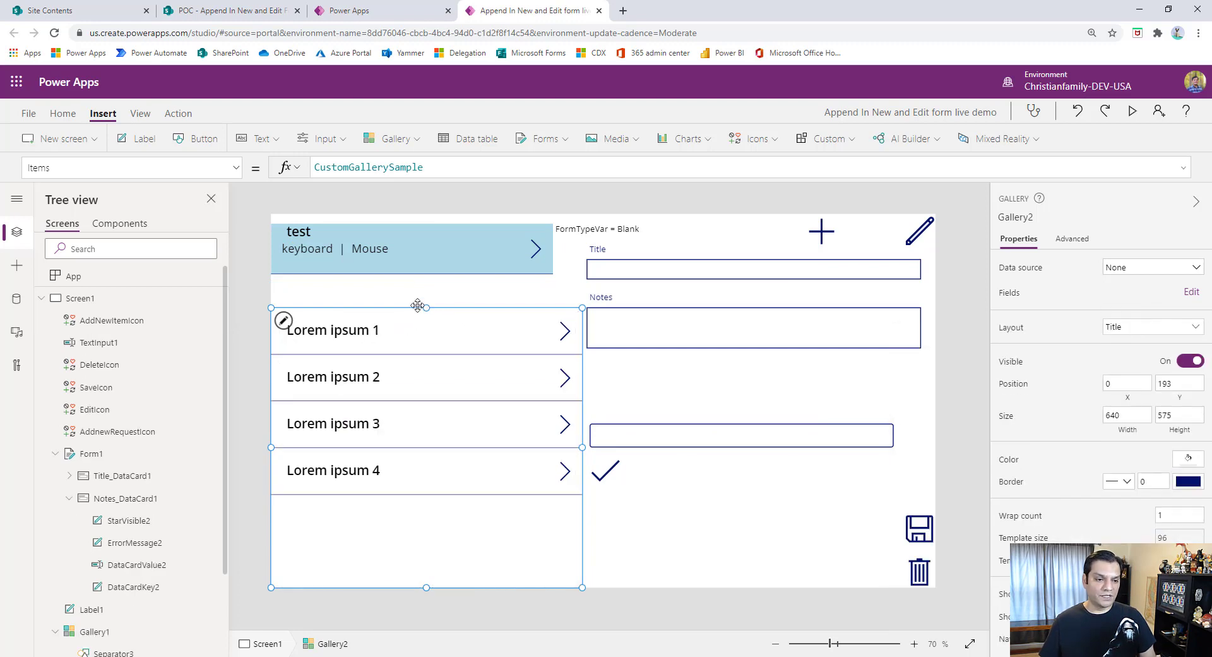
{"action": "left_click_drag", "start_coordinate": [430, 308], "coordinate": [419, 393]}
{"action": "left_click_drag", "start_coordinate": [584, 491], "coordinate": [553, 491]}
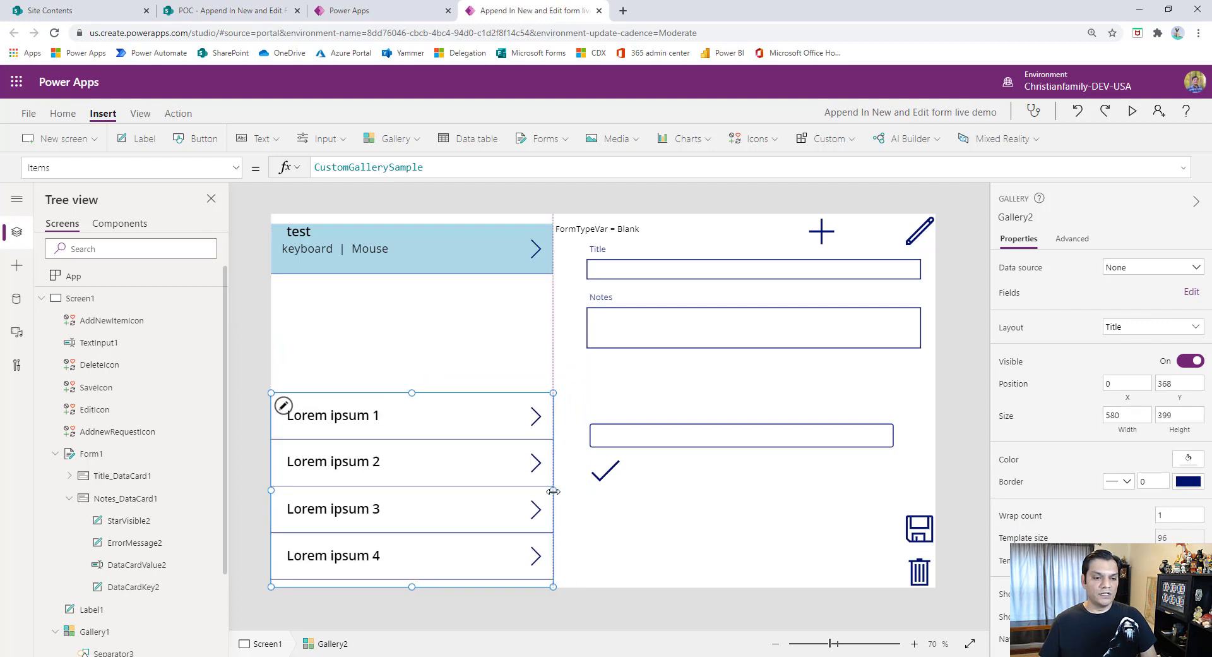
- Move the new gallery's title label to the row's upper-left corner and shorten the row template to about 70
{"action": "left_click", "coordinate": [354, 410]}
{"action": "left_click_drag", "start_coordinate": [354, 409], "coordinate": [354, 401]}
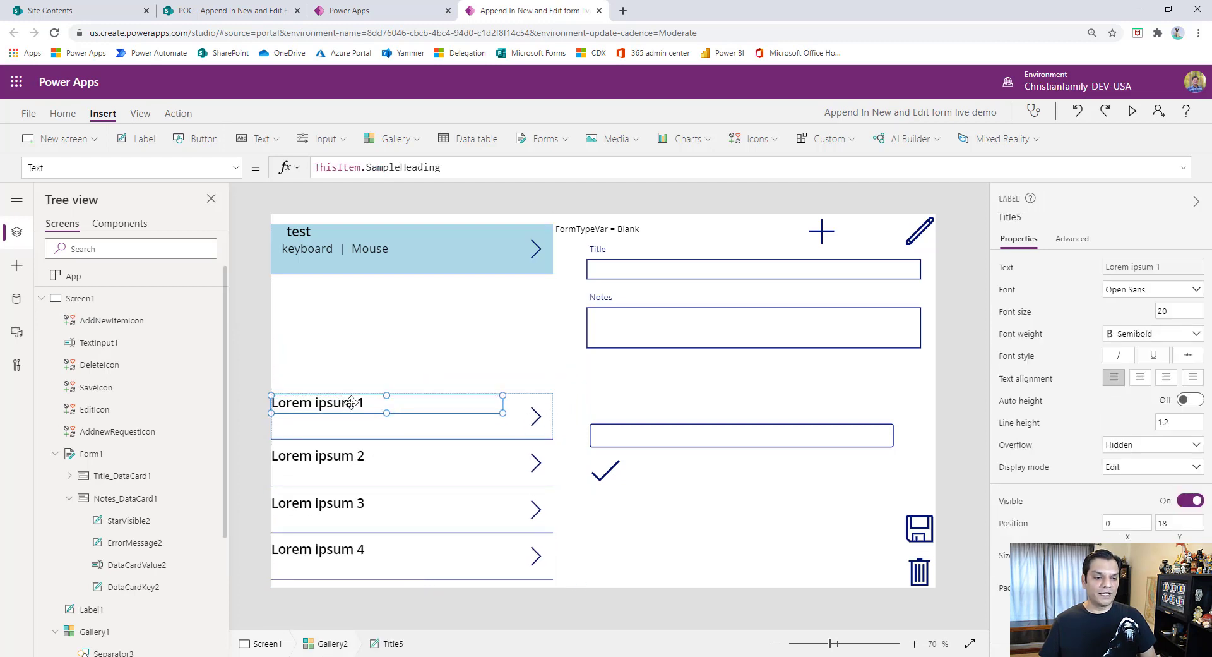
{"action": "left_click", "coordinate": [409, 437]}
{"action": "left_click_drag", "start_coordinate": [409, 438], "coordinate": [413, 427]}
{"action": "left_click", "coordinate": [431, 566]}
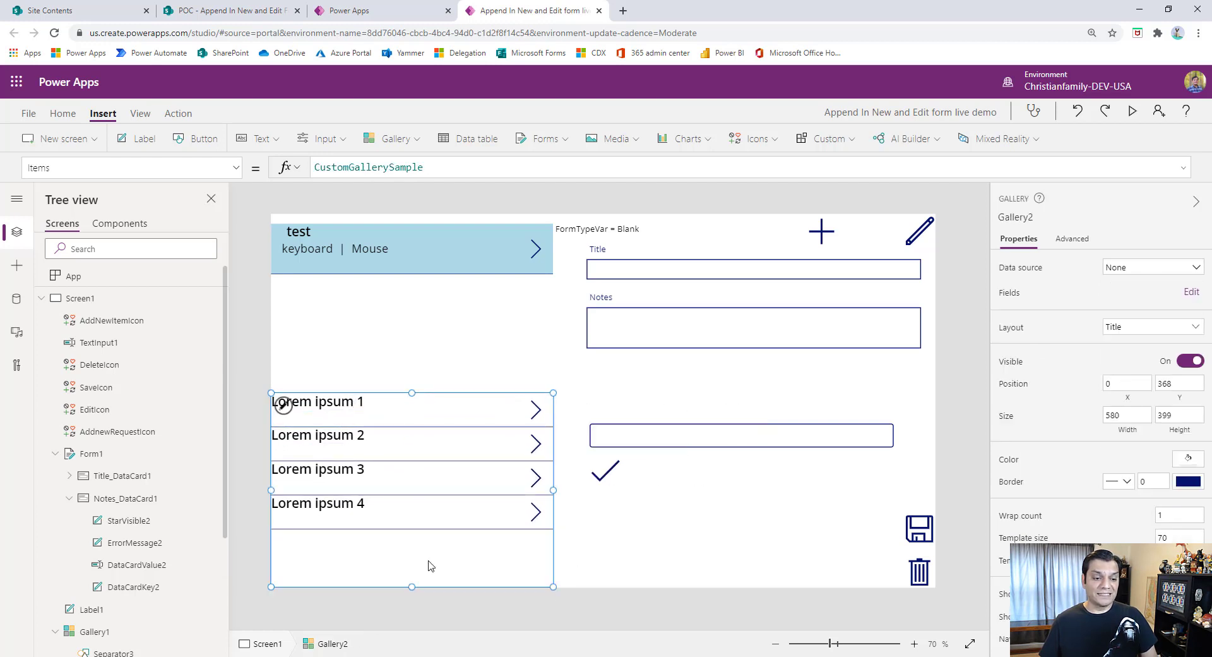
- Change the arrow icon in the new gallery's rows to a Trash icon
{"action": "left_click", "coordinate": [534, 412]}
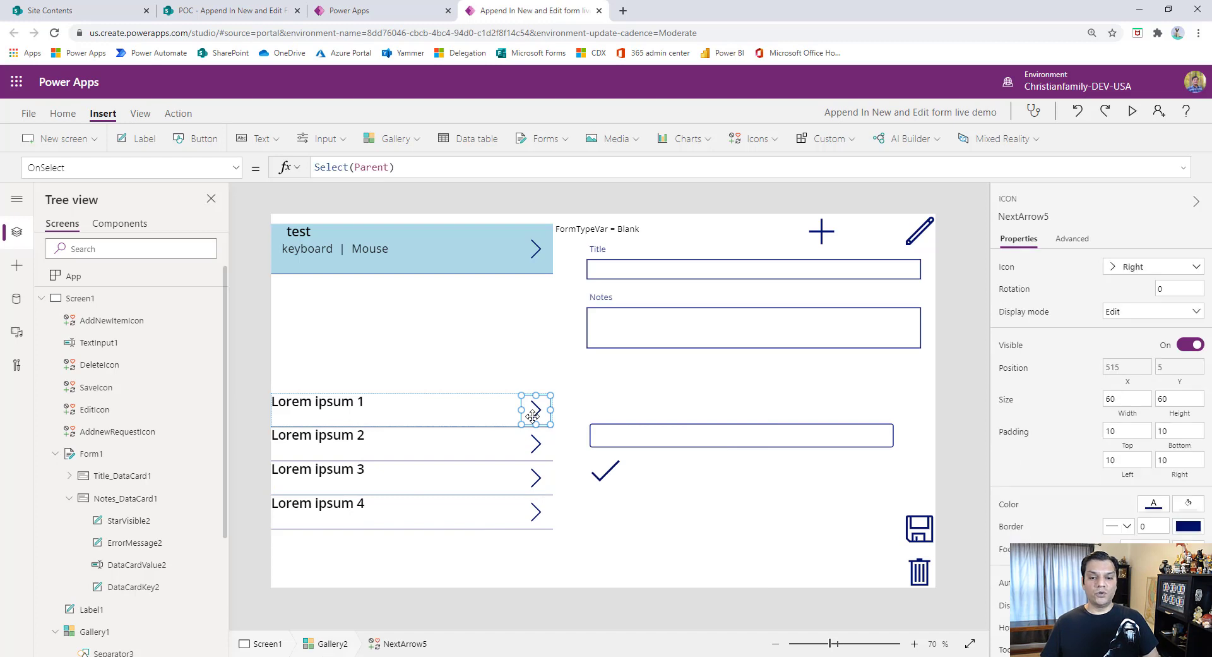
{"action": "left_click", "coordinate": [1155, 264]}
{"action": "left_click", "coordinate": [1152, 265]}
{"action": "left_click", "coordinate": [1155, 266]}
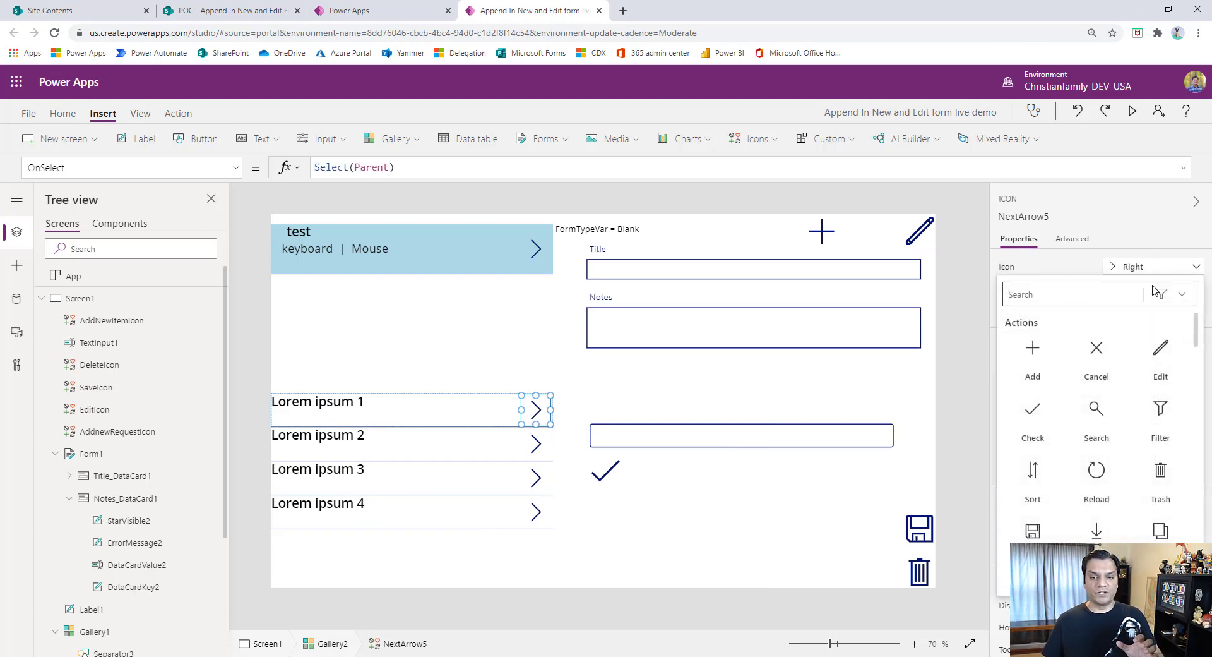
{"action": "left_click", "coordinate": [1161, 471]}
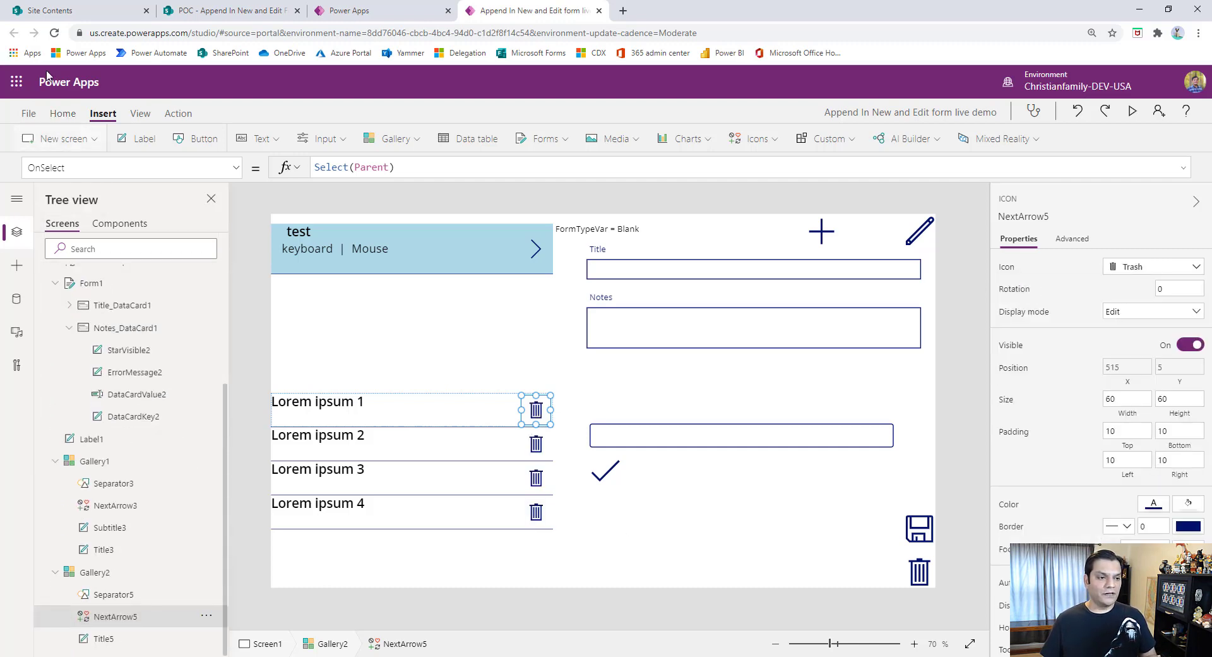
- Save the app without a version note and return to the canvas
{"action": "left_click", "coordinate": [28, 113]}
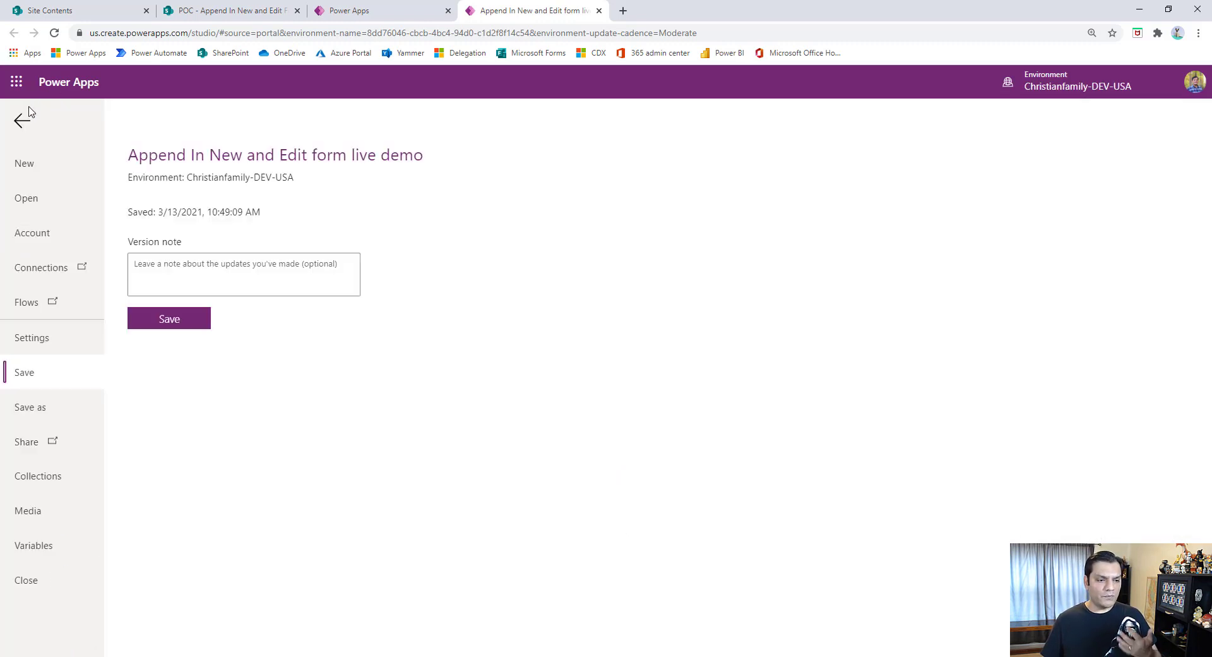
{"action": "left_click", "coordinate": [160, 323]}
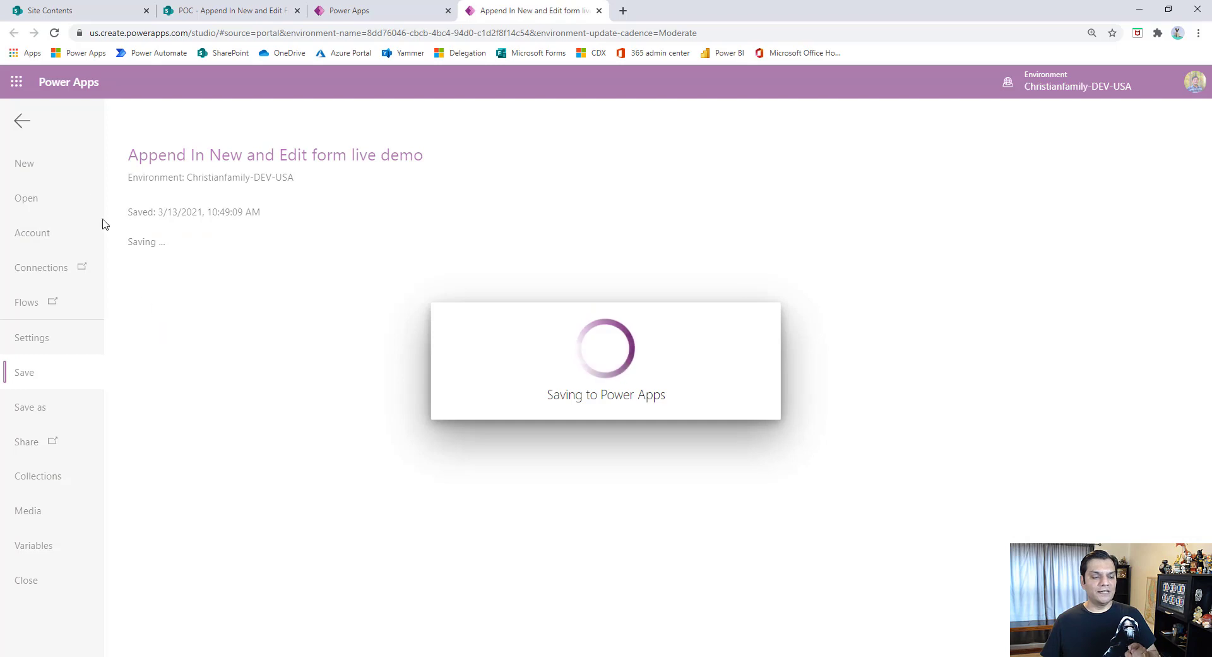
{"action": "left_click", "coordinate": [18, 125]}
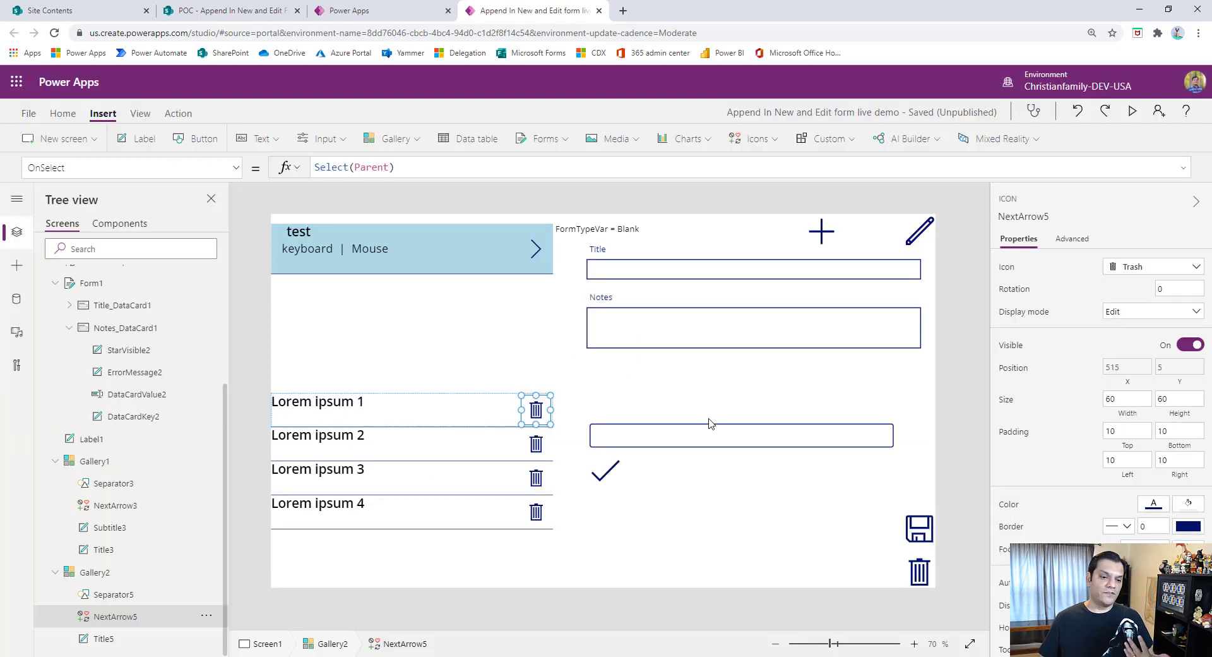
- Insert a text label below the check icon and enlarge it to about 608 wide by 154 high
{"action": "left_click", "coordinate": [748, 555]}
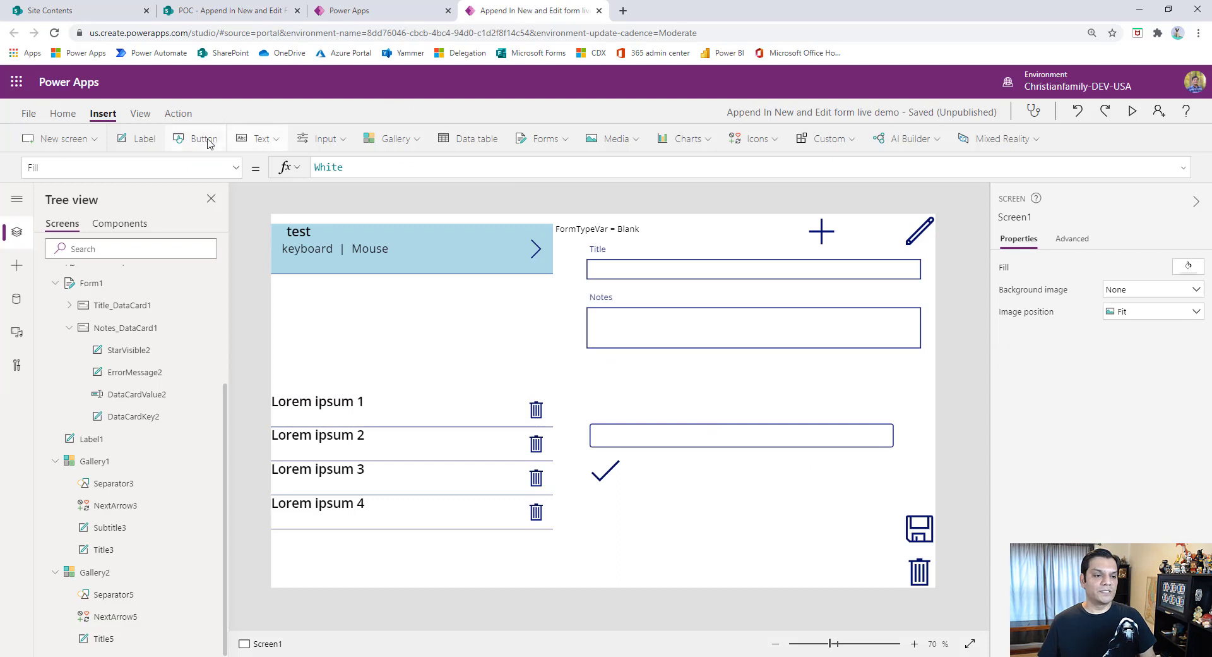
{"action": "left_click", "coordinate": [157, 140]}
{"action": "left_click_drag", "start_coordinate": [357, 250], "coordinate": [586, 523]}
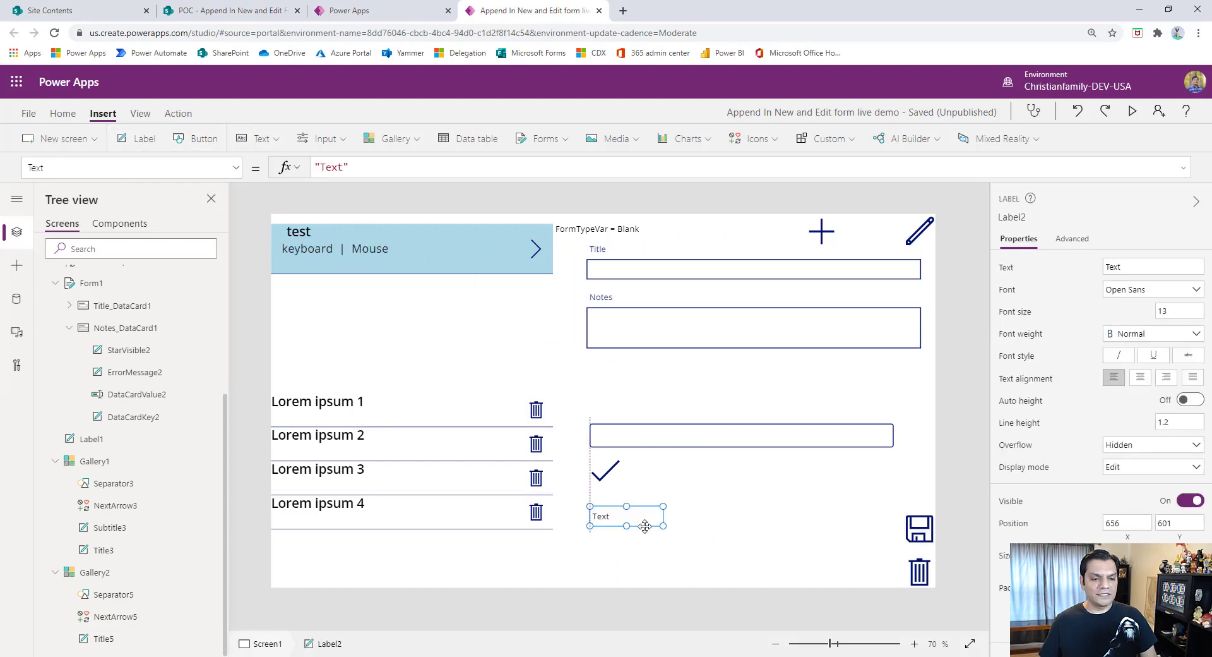
{"action": "left_click_drag", "start_coordinate": [663, 526], "coordinate": [886, 581]}
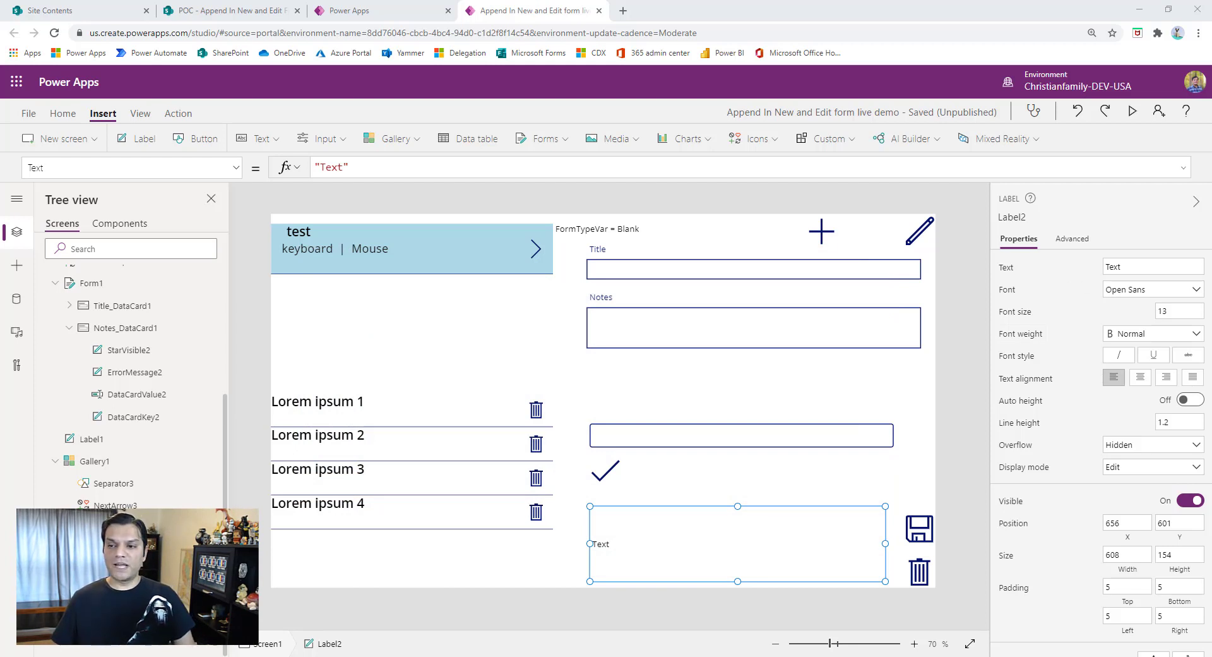
- Replace the plus icon's OnSelect formula with NewForm(Form1)
{"action": "left_click", "coordinate": [821, 233]}
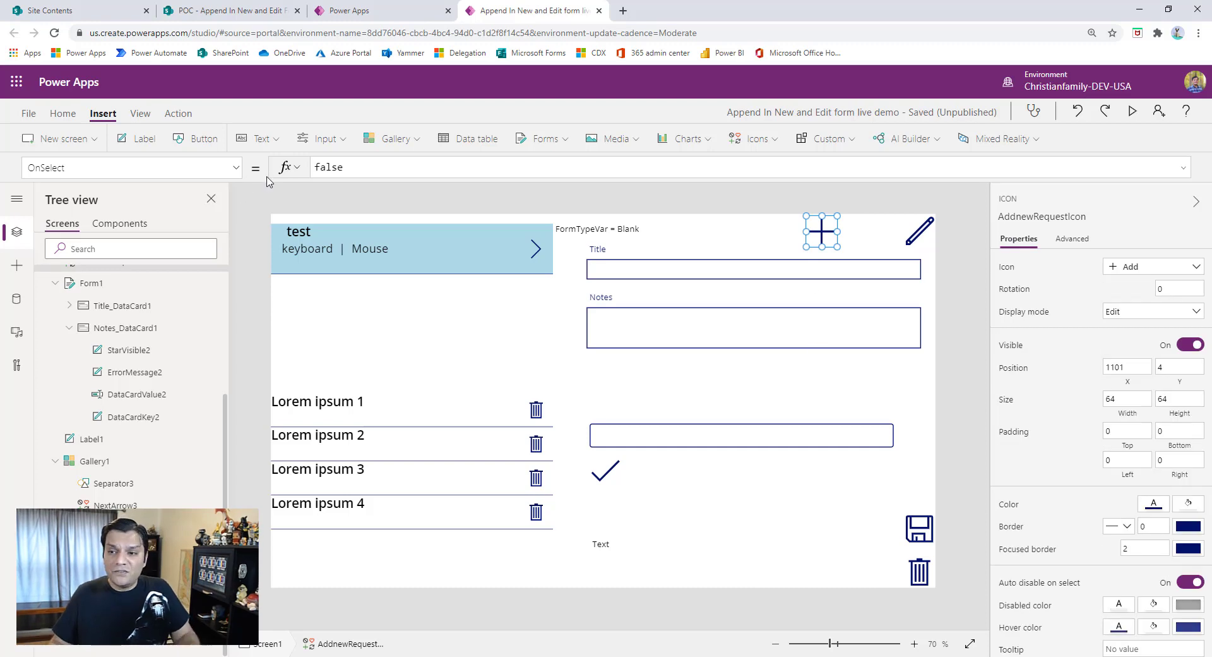
{"action": "left_click_drag", "start_coordinate": [367, 167], "coordinate": [291, 171]}
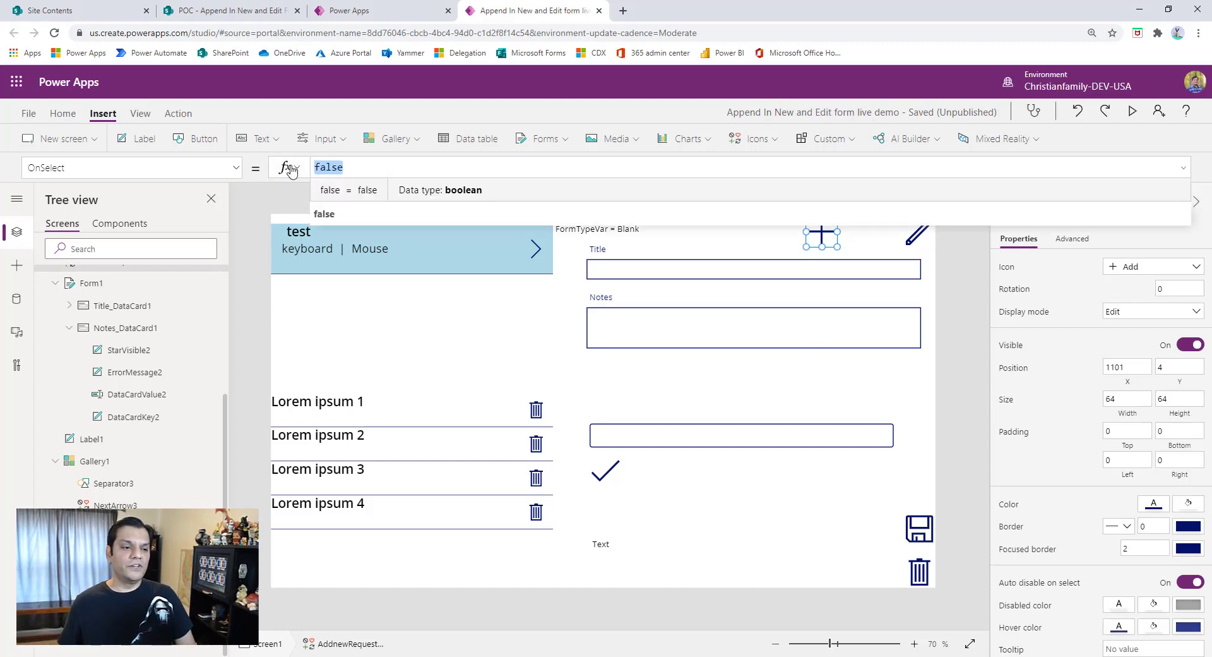
{"action": "type", "text": "NewForm("}
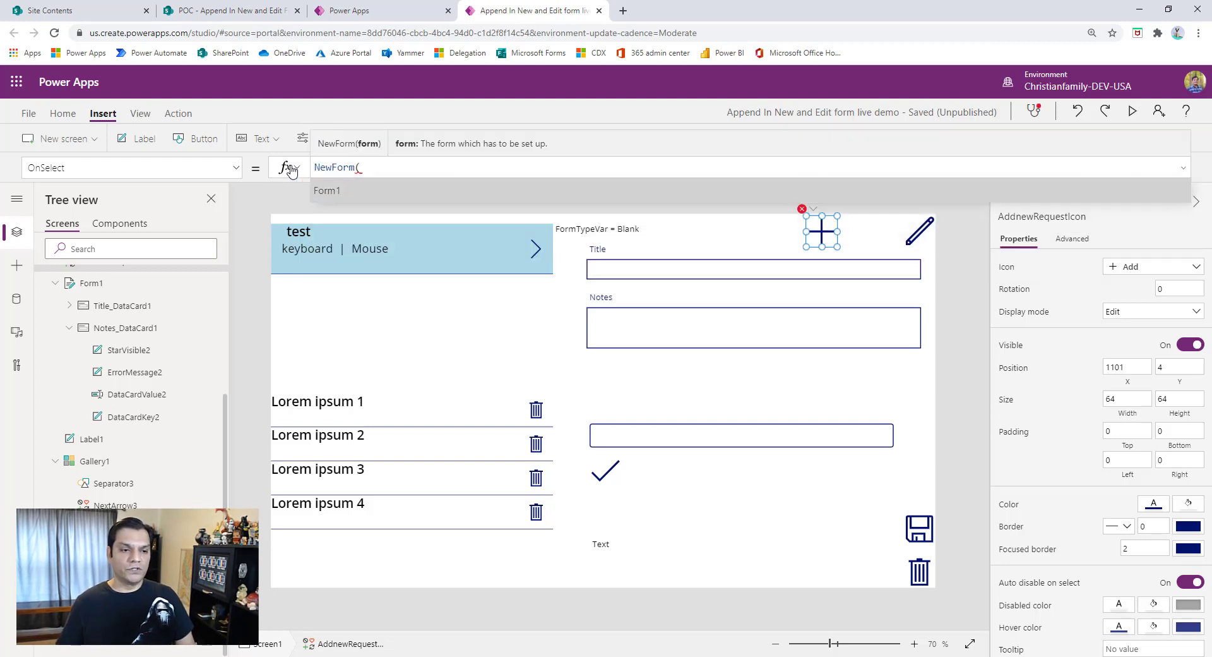
{"action": "type", "text": "Form1)"}
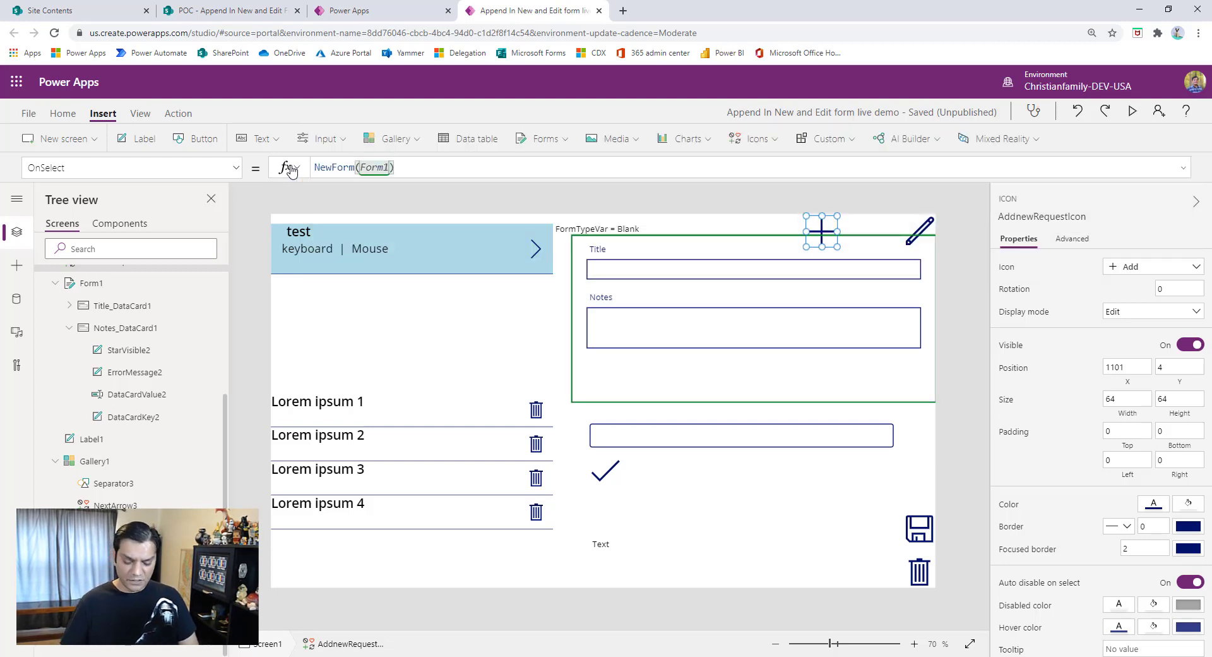
{"action": "type", "text": "; Set("}
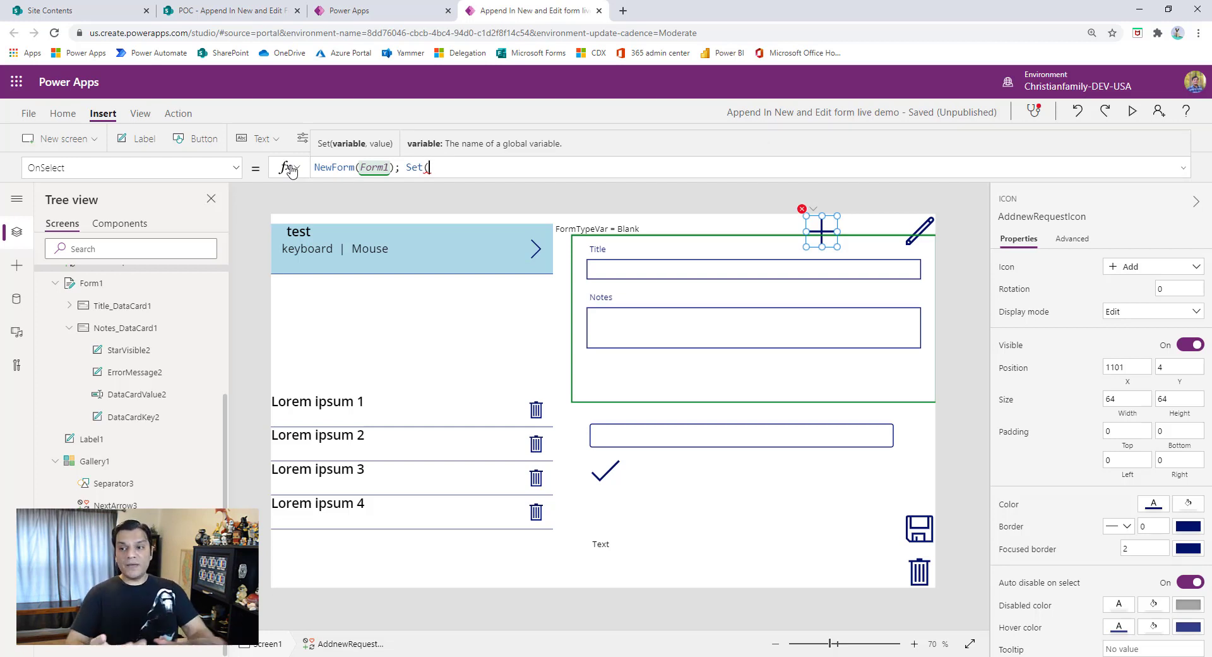
- Append Set(FormTypeVar,"New"); after the NewForm call in the plus icon's OnSelect formula
{"action": "type", "text": "Form"}
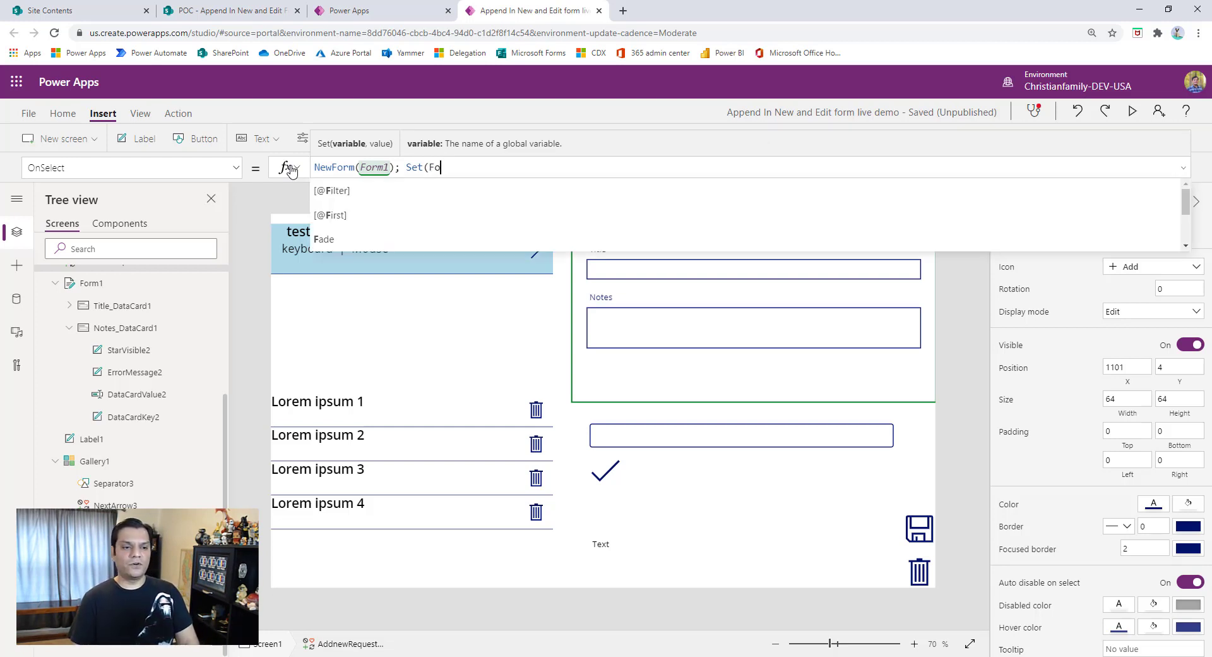
{"action": "type", "text": "TypeVar"}
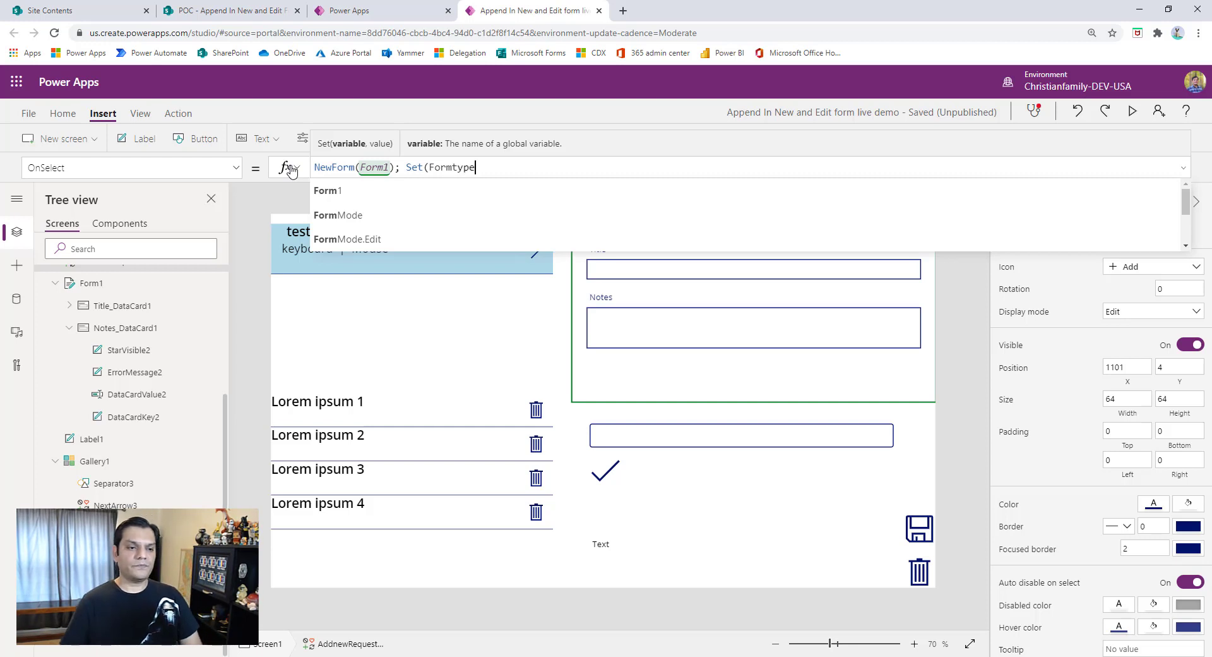
{"action": "type", "text": "=\""}
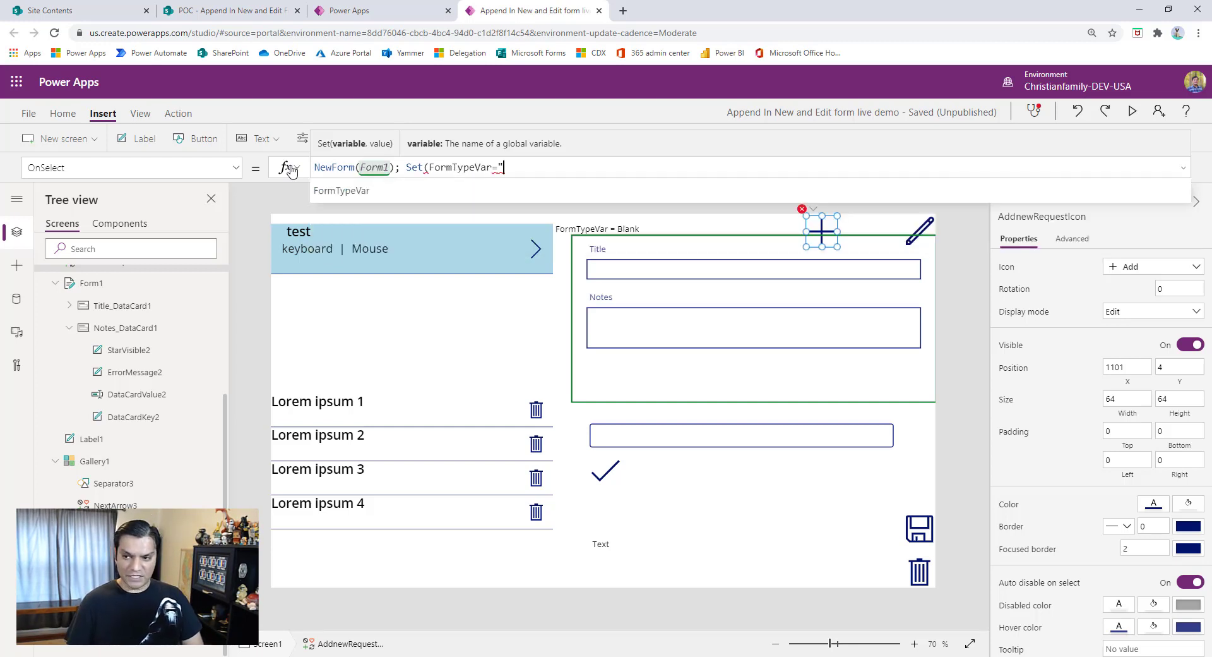
{"action": "type", "text": "New\""}
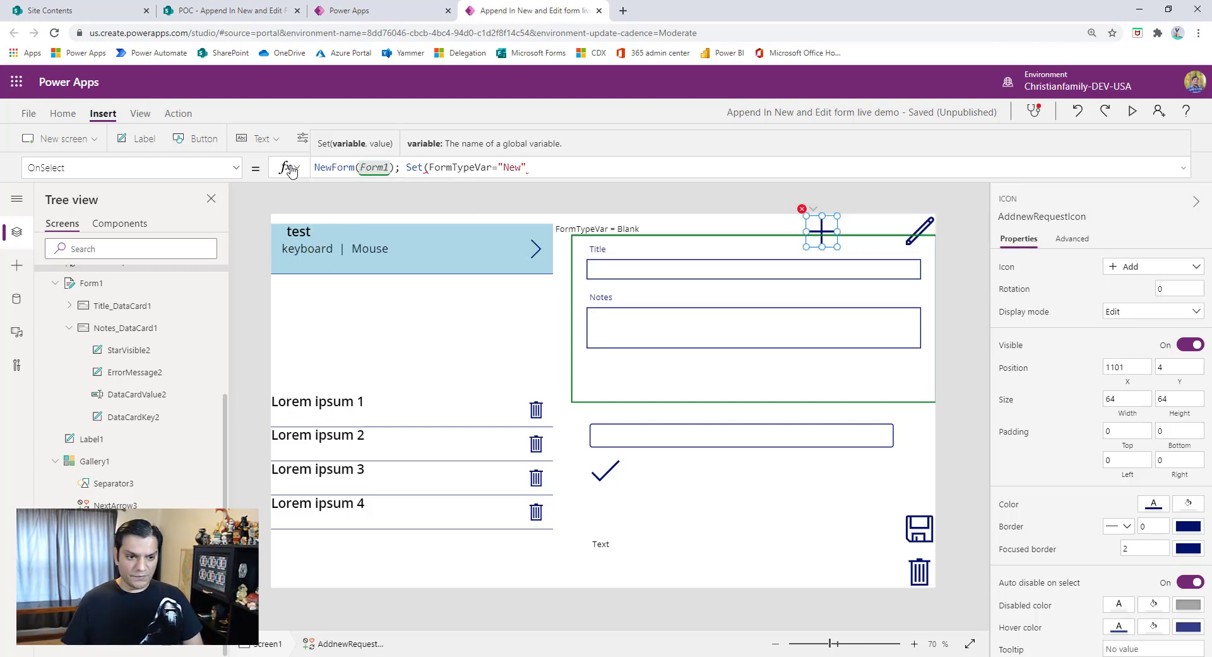
{"action": "type", "text": ");"}
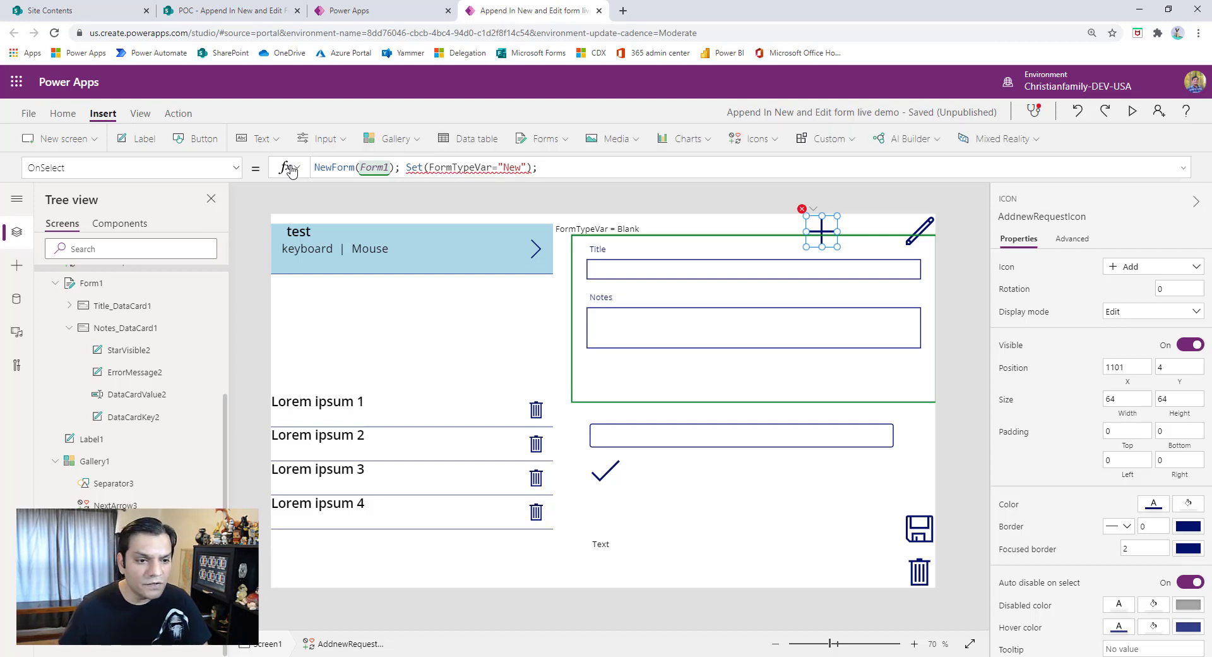
{"action": "key", "text": "Left"}
{"action": "key", "text": "Left"}
{"action": "key", "text": "Left"}
{"action": "key", "text": "Left"}
{"action": "key", "text": "Left"}
{"action": "key", "text": "Left"}
{"action": "key", "text": "Left"}
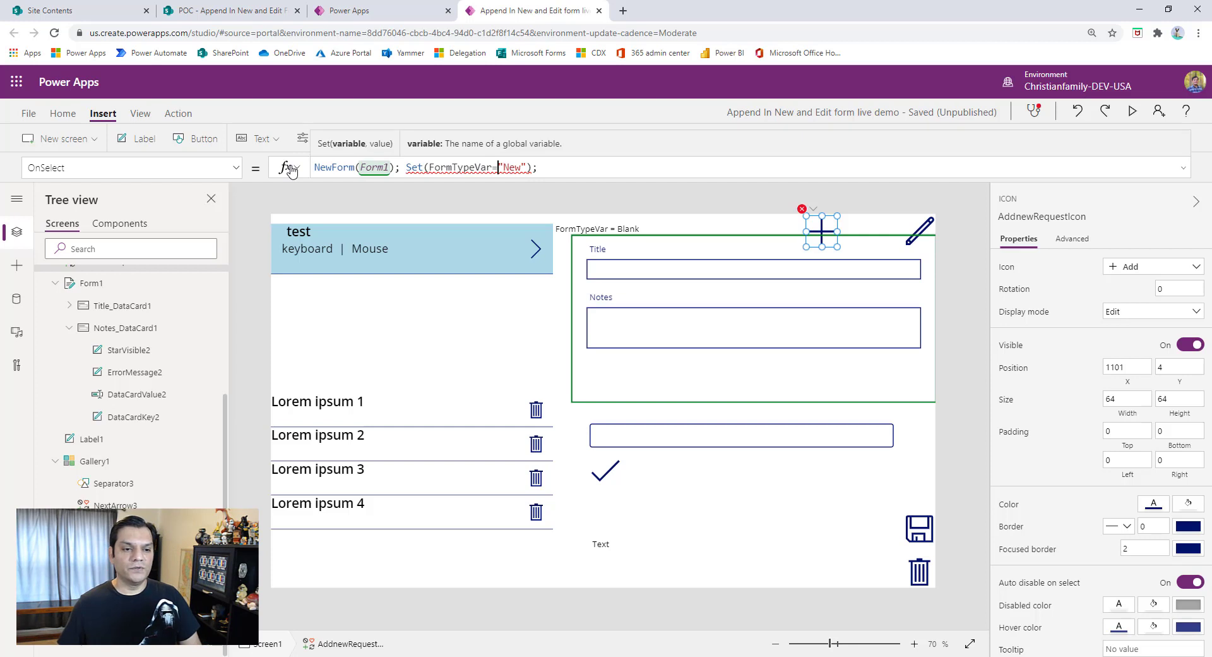
{"action": "key", "text": "BackSpace"}
{"action": "type", "text": ","}
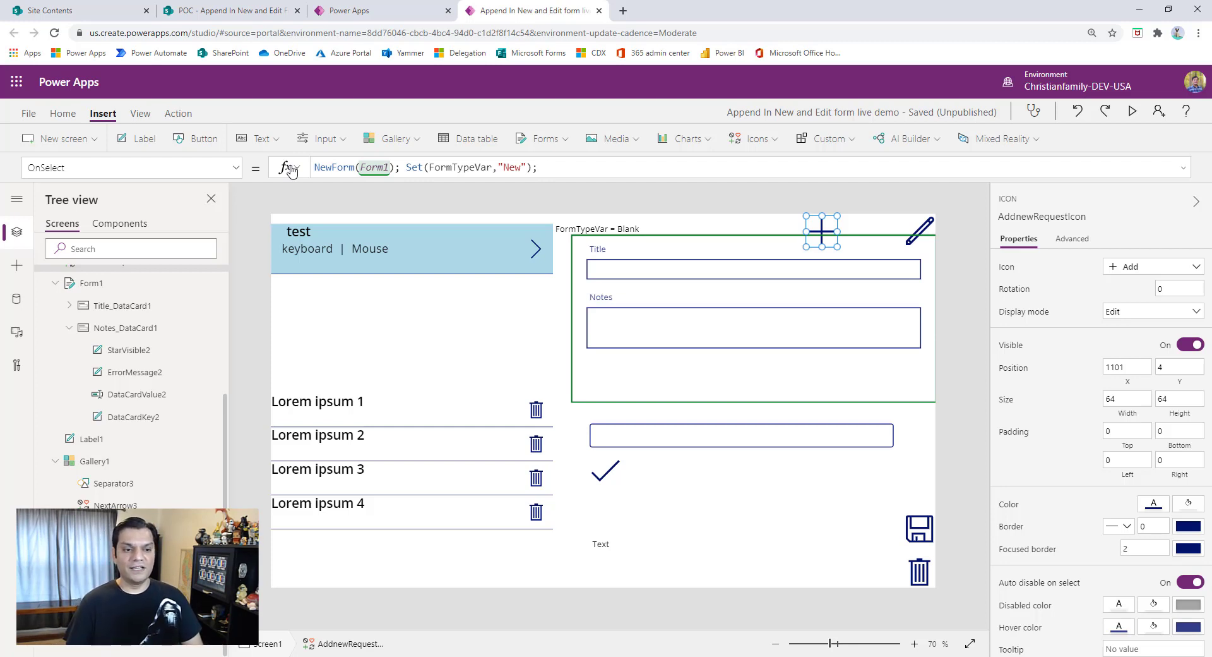
{"action": "type", "text": "Clear"}
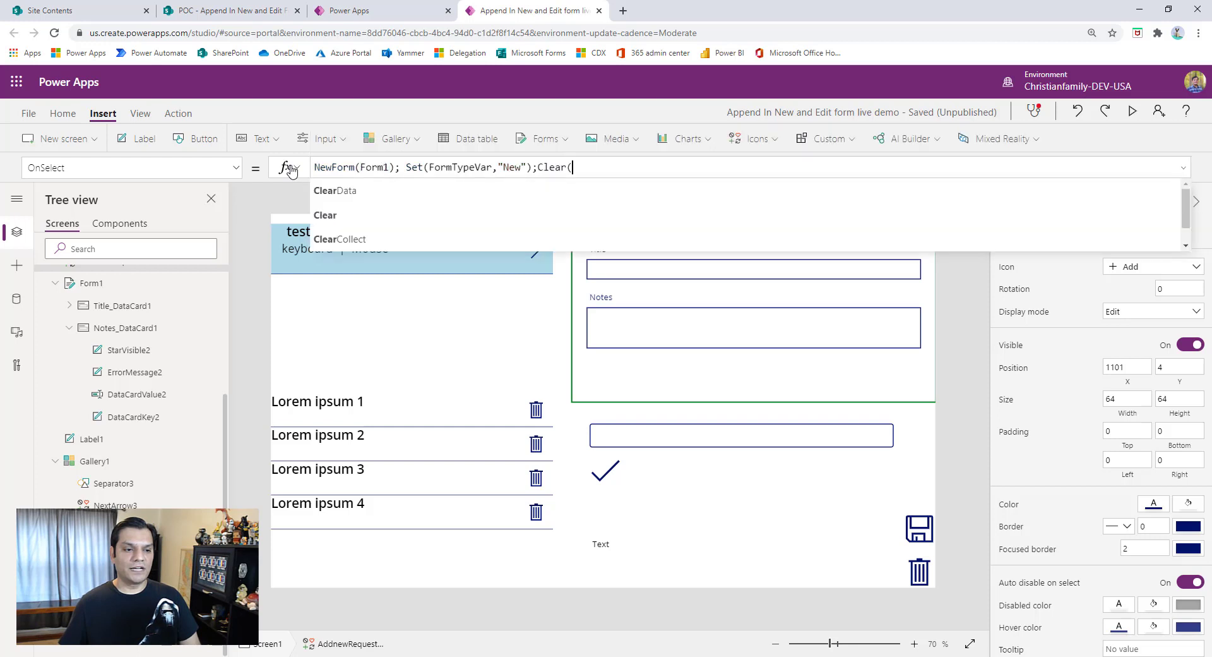
{"action": "type", "text": "(Temp"}
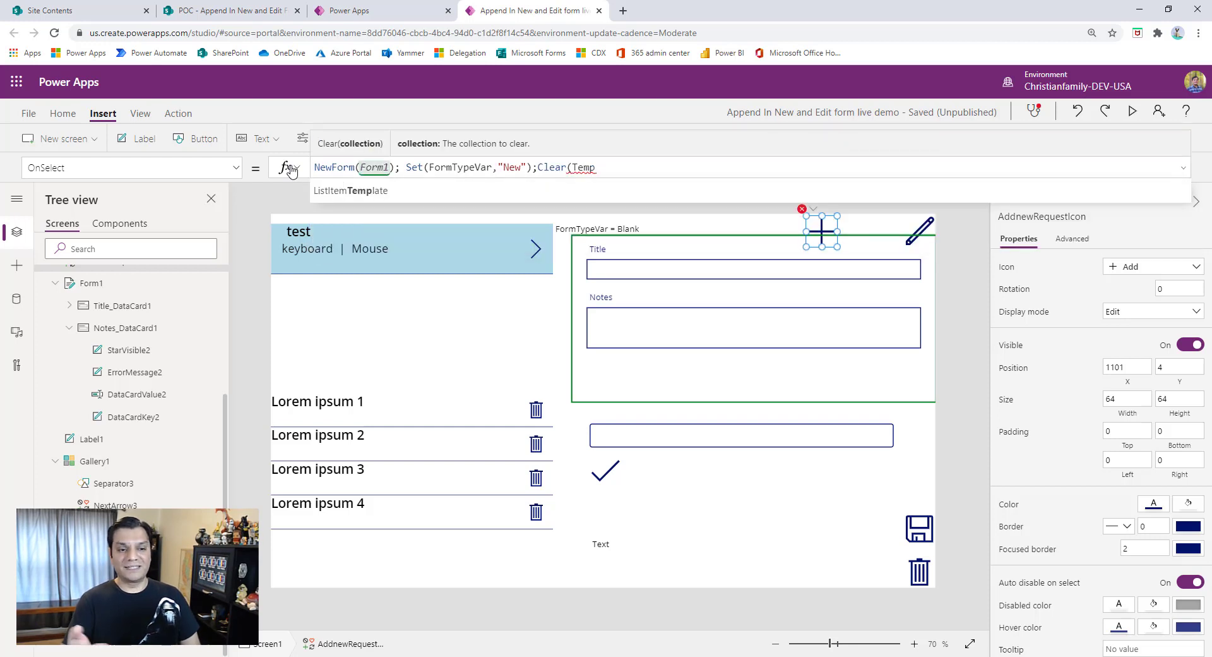
{"action": "key", "text": "BackSpace"}
{"action": "key", "text": "BackSpace"}
{"action": "key", "text": "BackSpace"}
{"action": "key", "text": "BackSpace"}
{"action": "key", "text": "BackSpace"}
{"action": "key", "text": "BackSpace"}
{"action": "key", "text": "BackSpace"}
{"action": "key", "text": "BackSpace"}
{"action": "key", "text": "BackSpace"}
{"action": "key", "text": "BackSpace"}
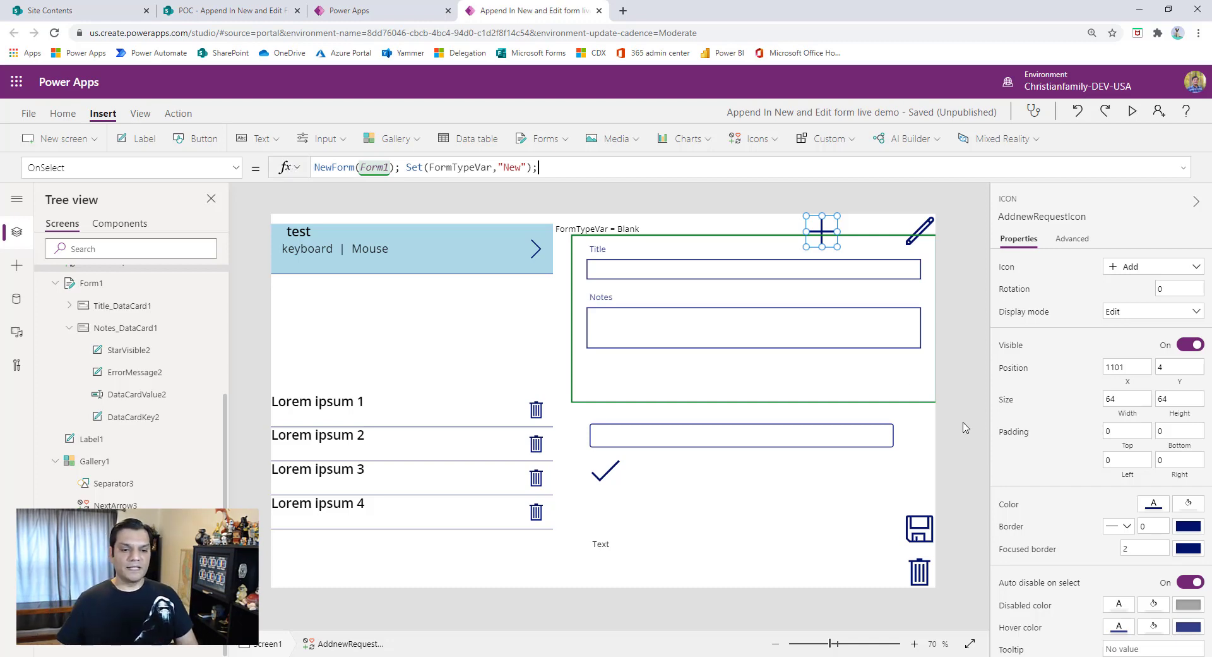
- Start the check icon's OnSelect formula with a Collect call into TempCommentsCol whose record has a Comment field
{"action": "left_click", "coordinate": [617, 470]}
{"action": "left_click", "coordinate": [617, 470]}
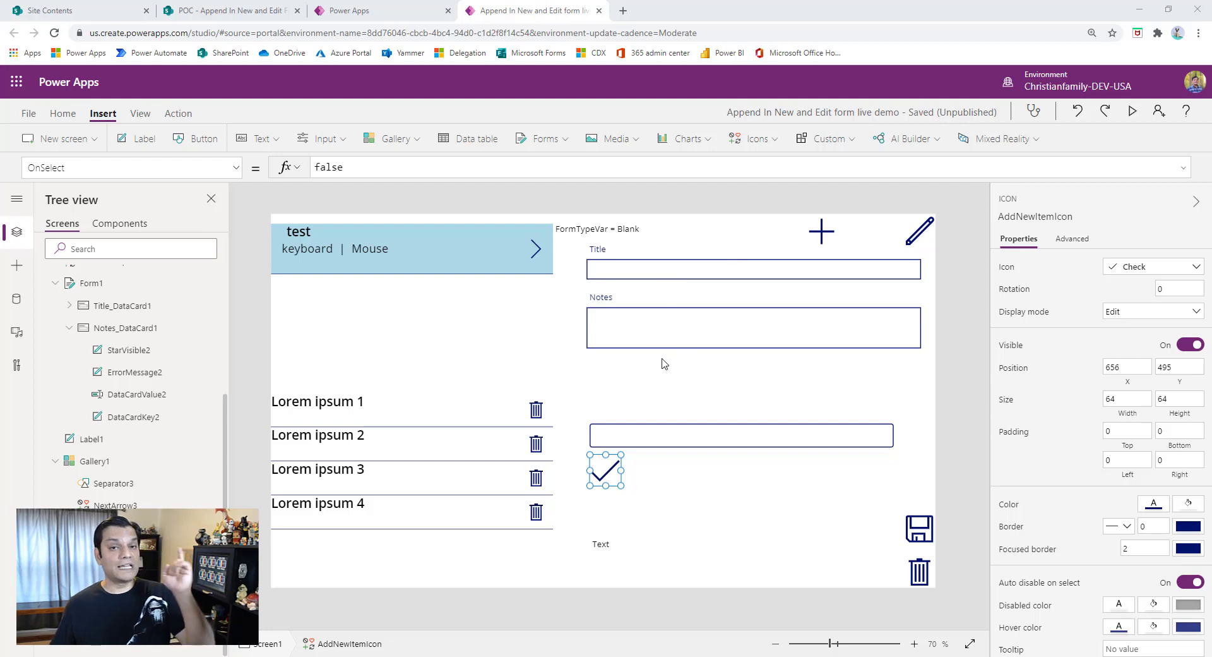
{"action": "left_click", "coordinate": [724, 327]}
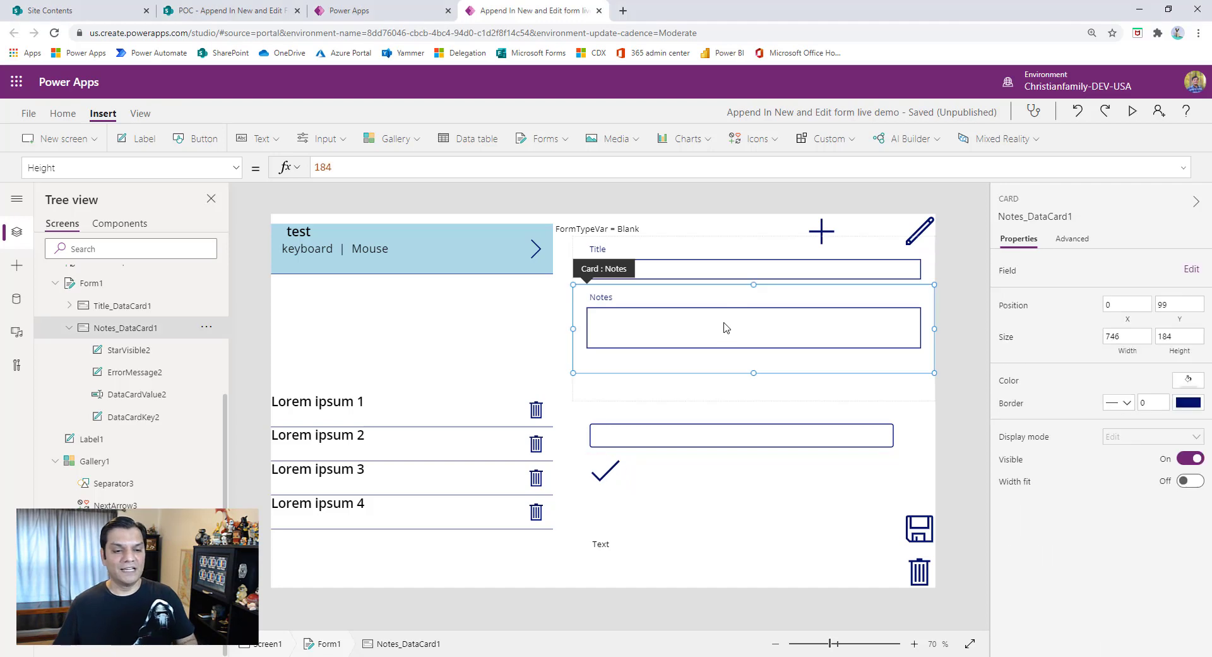
{"action": "left_click", "coordinate": [609, 474]}
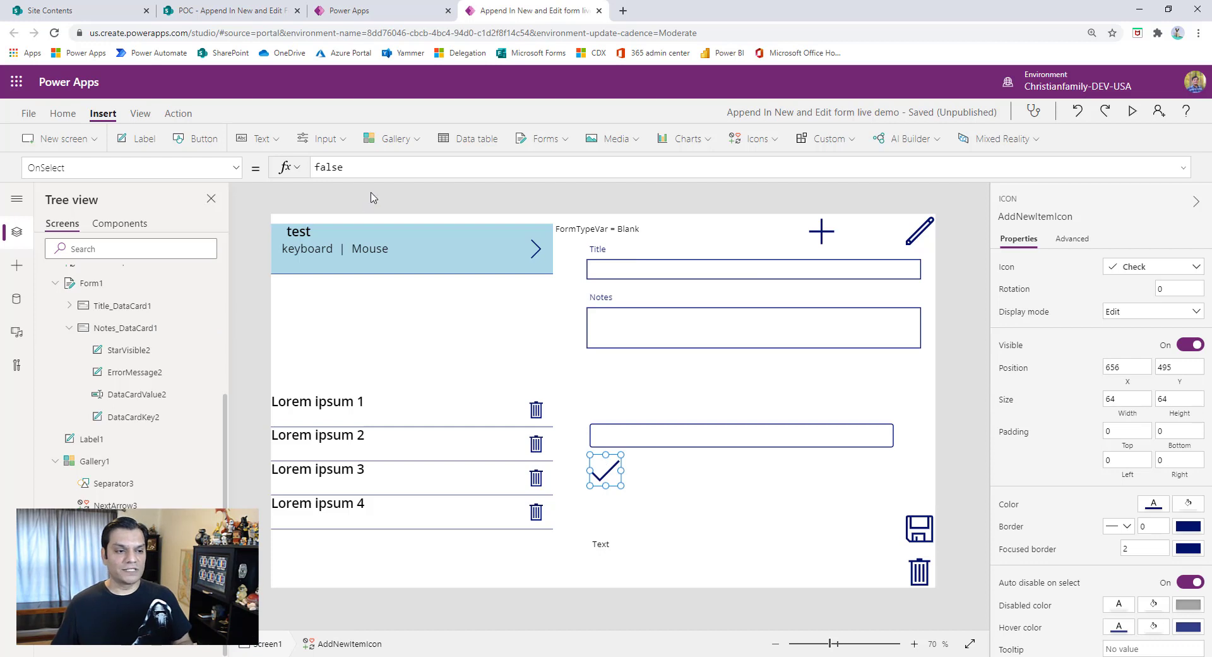
{"action": "double_click", "coordinate": [382, 169]}
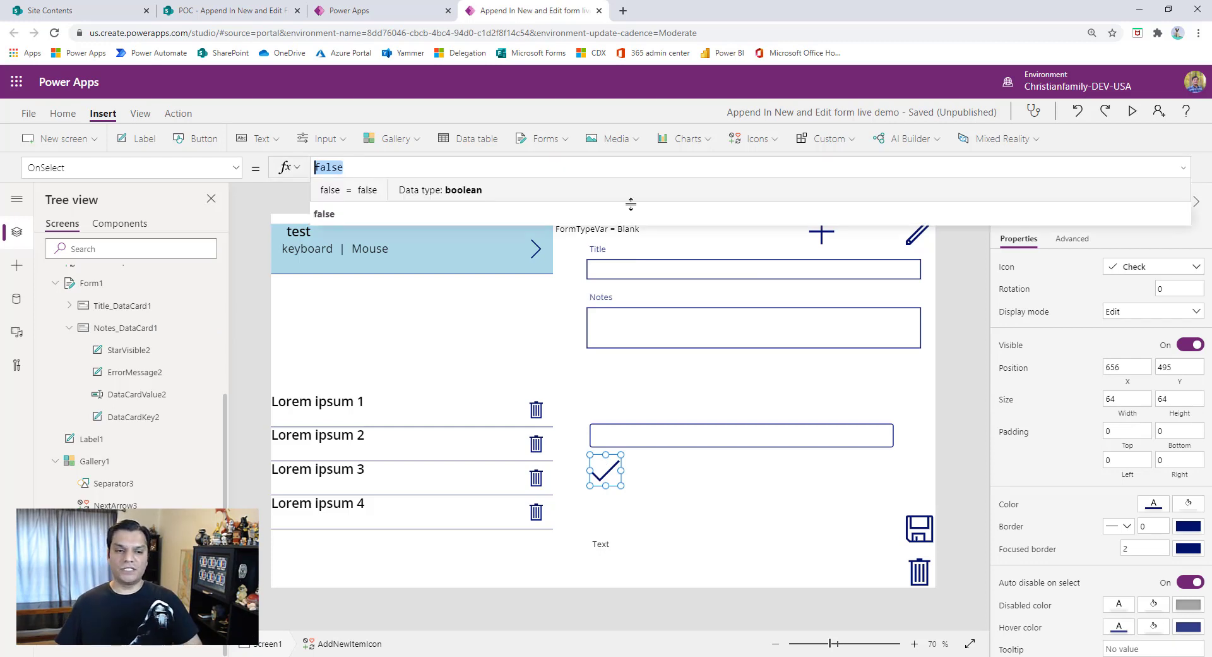
{"action": "type", "text": "Coll"}
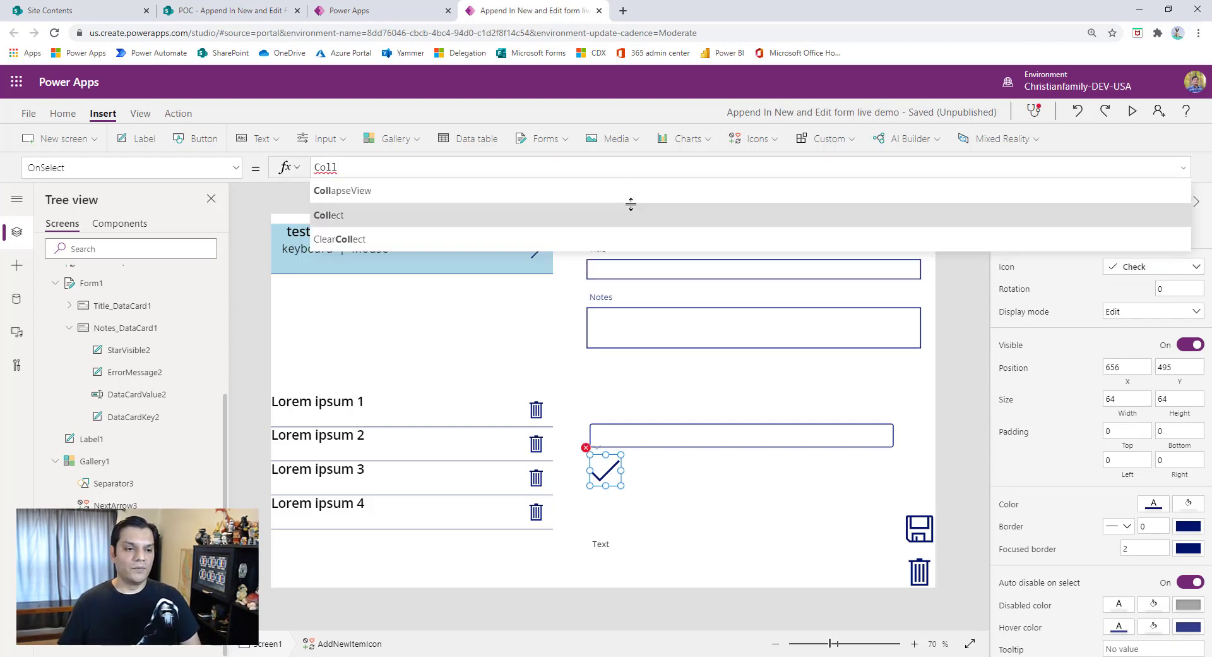
{"action": "key", "text": "Tab"}
{"action": "type", "text": "Te"}
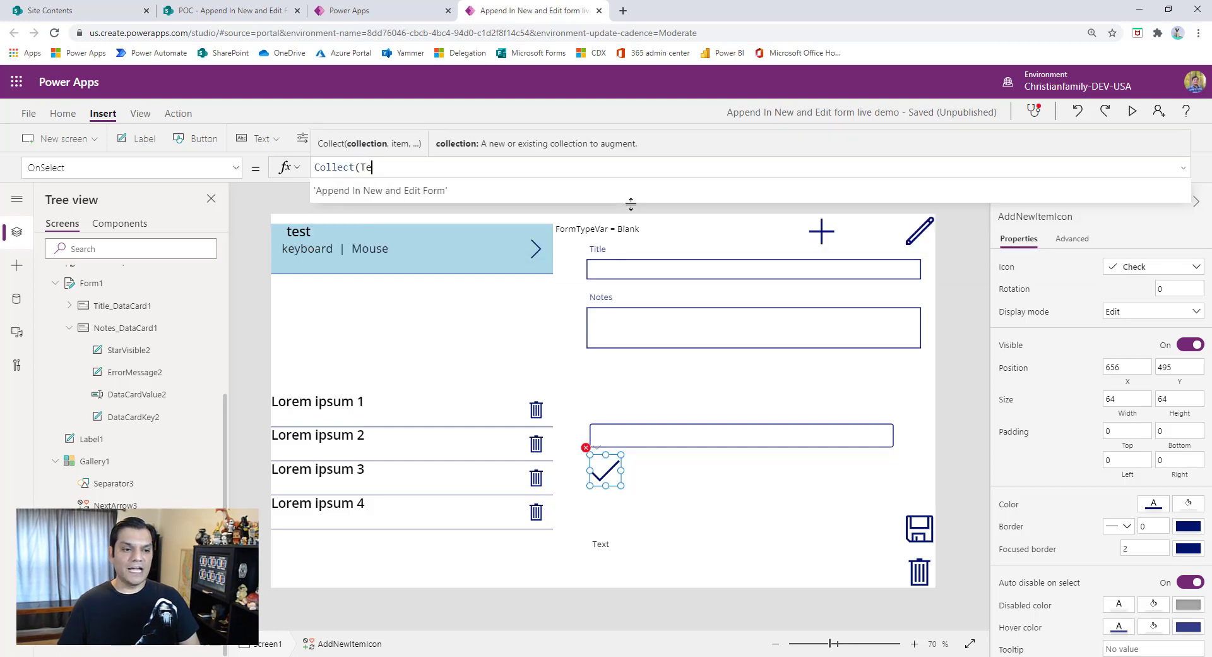
{"action": "type", "text": "mpCommen"}
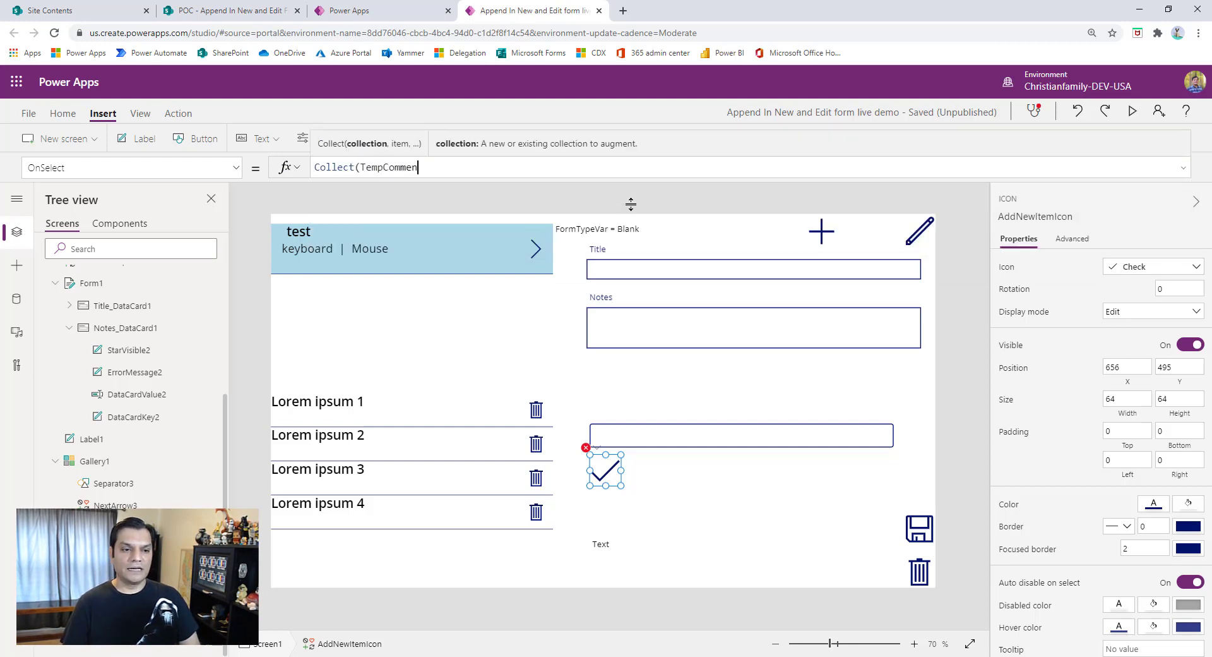
{"action": "type", "text": "tsCol, "}
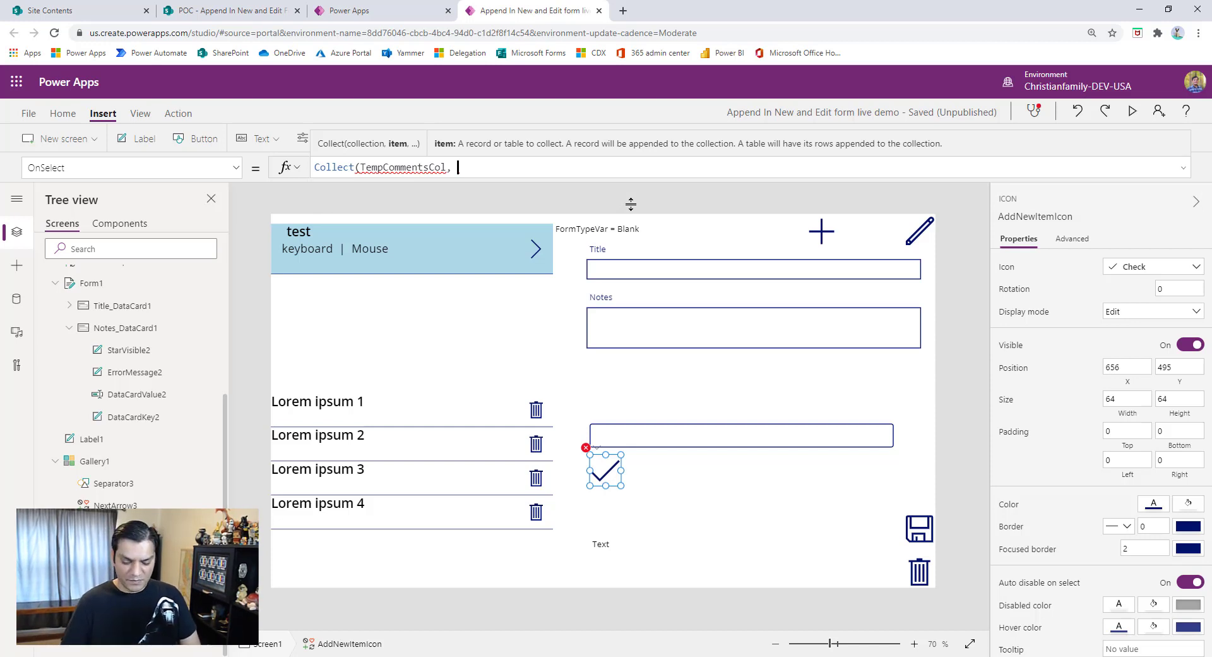
{"action": "type", "text": "{Comment"}
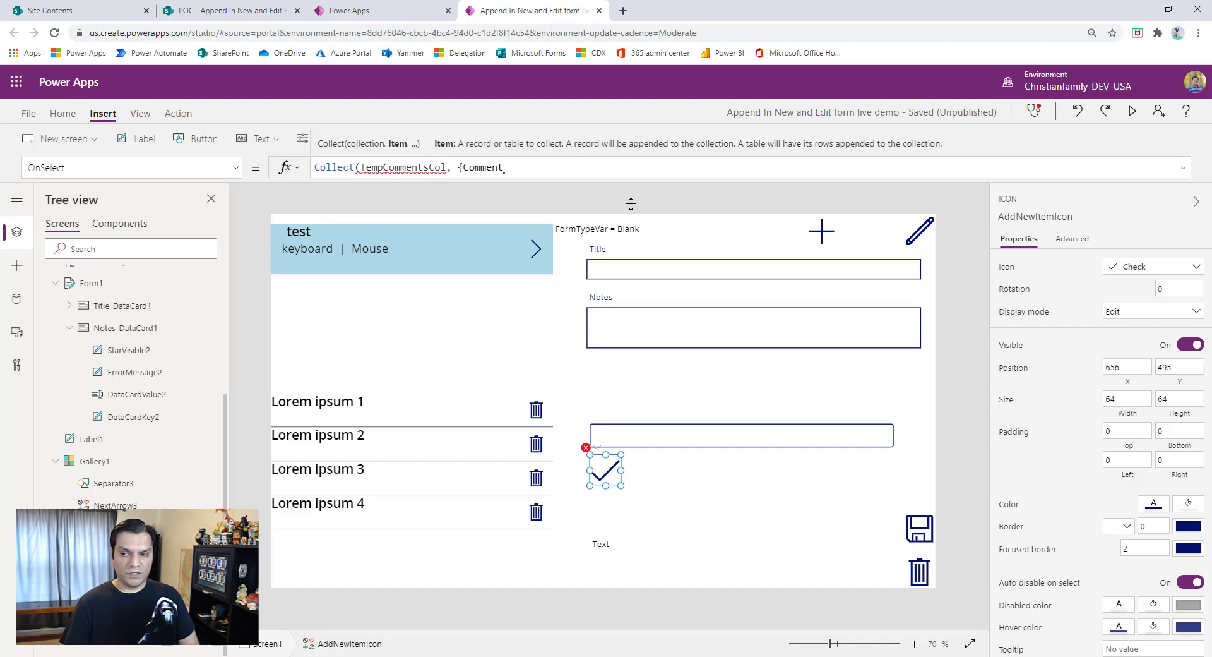
{"action": "type", "text": ": te"}
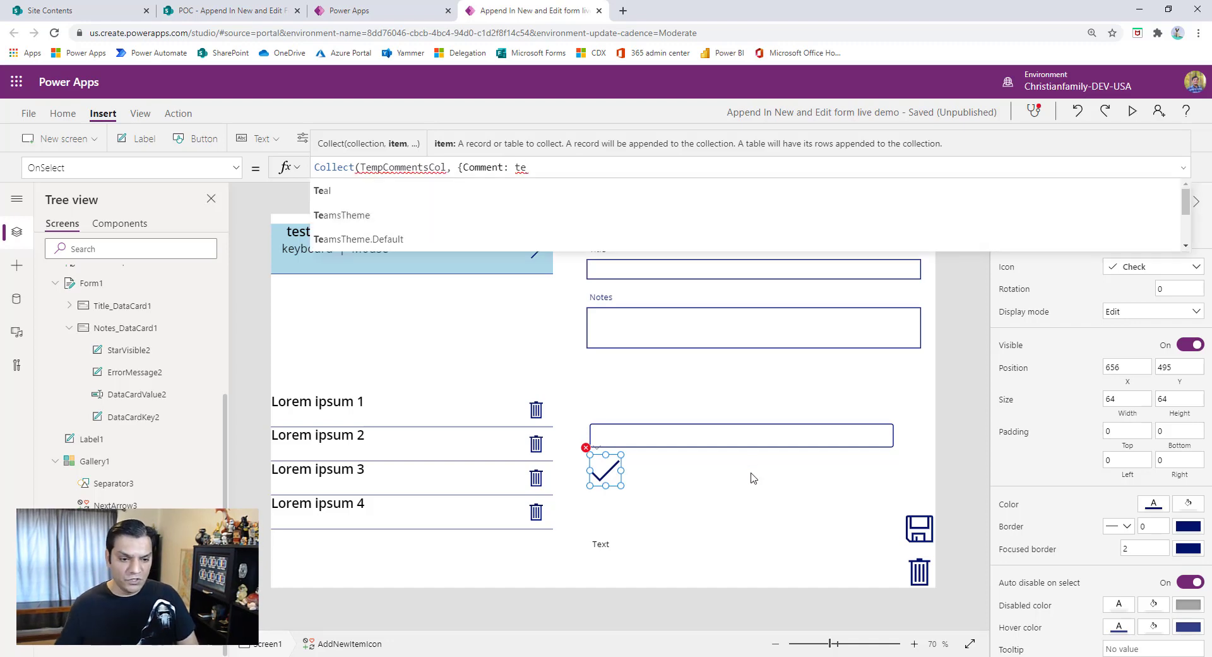
- Look up the text input's name and complete the Collect call with TextInput1.Text as the Comment value, ending it with a semicolon
{"action": "left_click", "coordinate": [741, 433]}
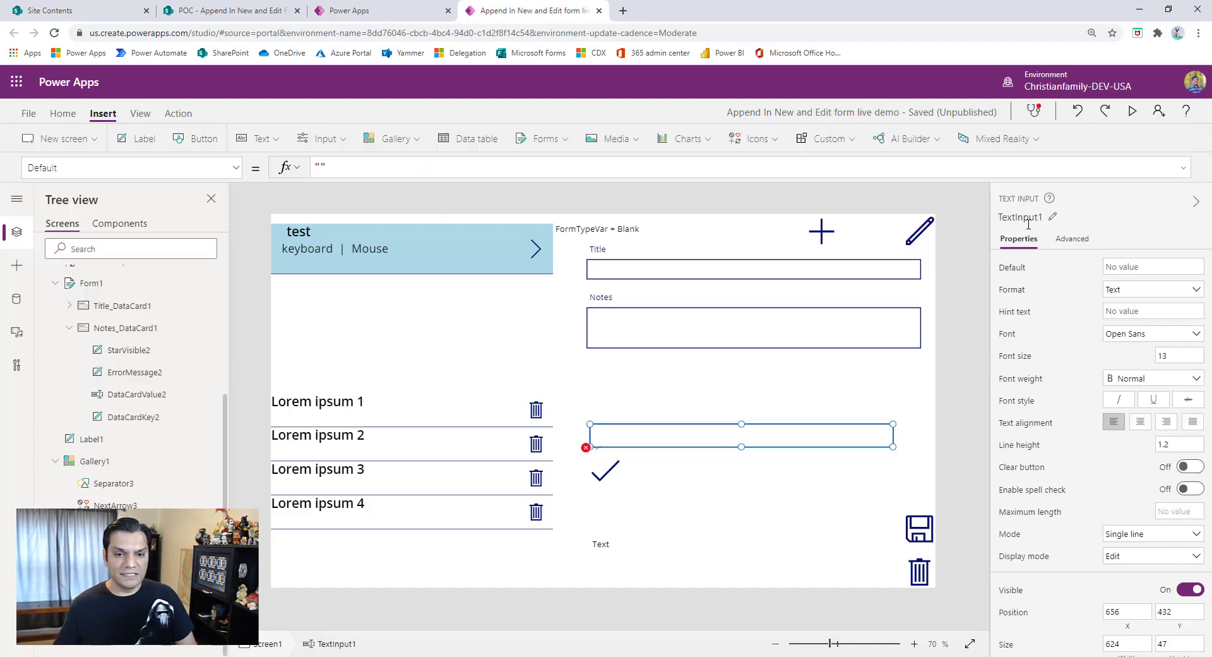
{"action": "left_click", "coordinate": [612, 479]}
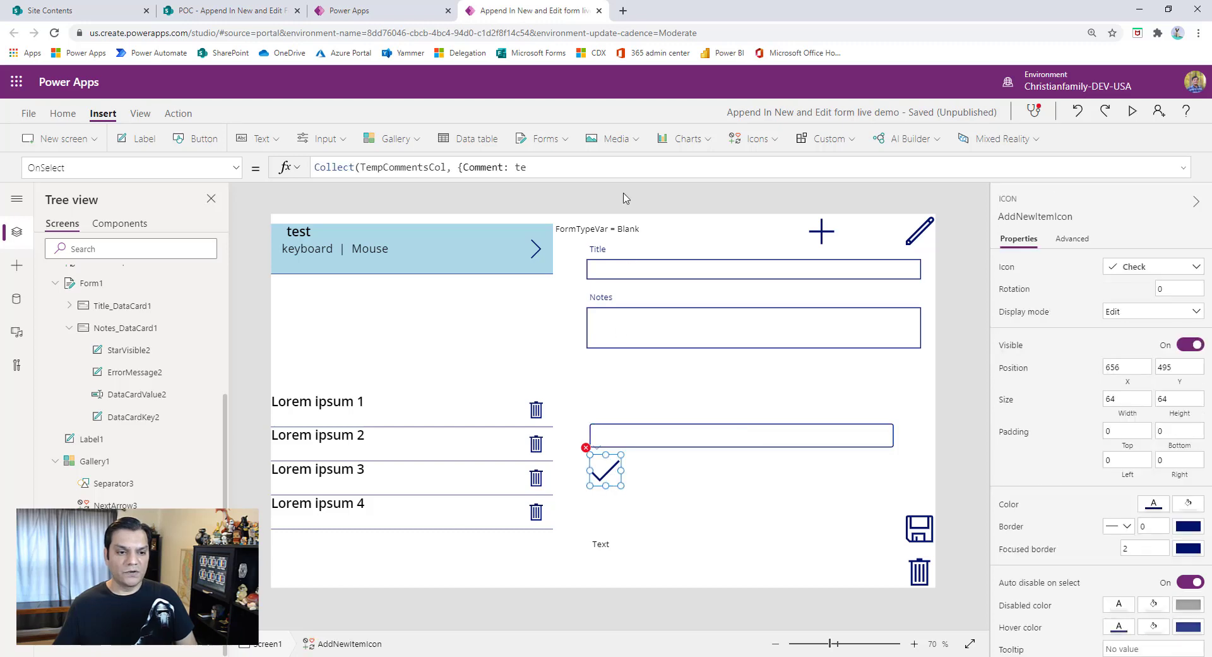
{"action": "left_click", "coordinate": [614, 168]}
{"action": "key", "text": "BackSpace"}
{"action": "key", "text": "BackSpace"}
{"action": "key", "text": "BackSpace"}
{"action": "key", "text": "BackSpace"}
{"action": "type", "text": ":TextI"}
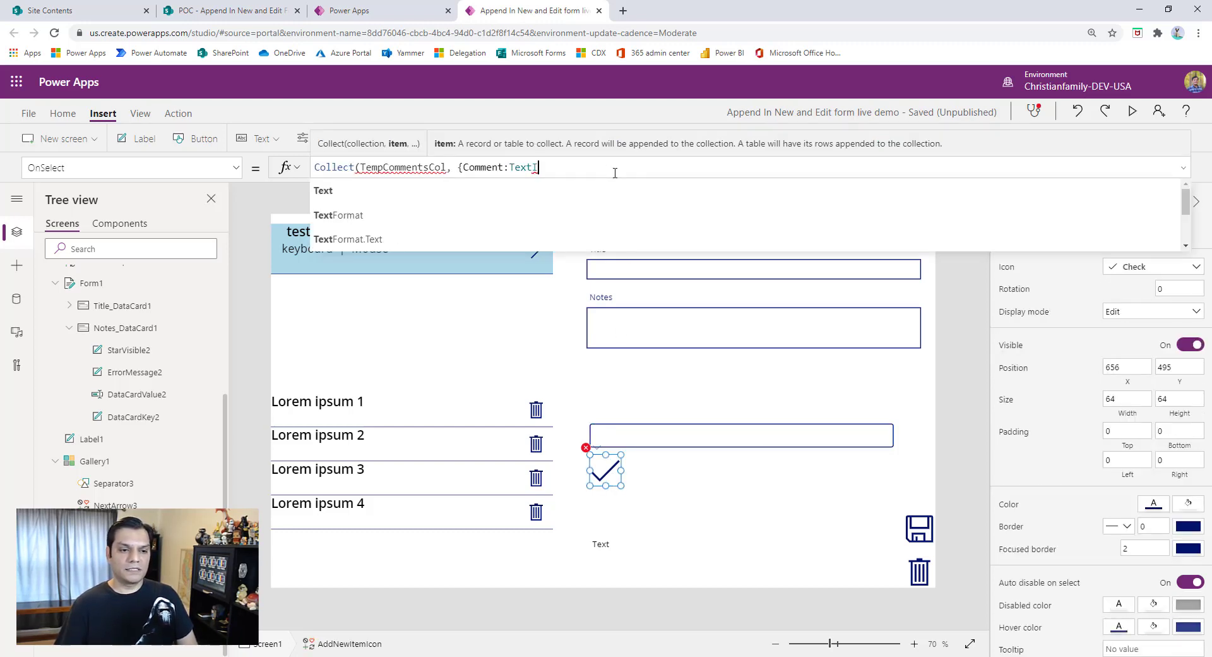
{"action": "type", "text": "nput1"}
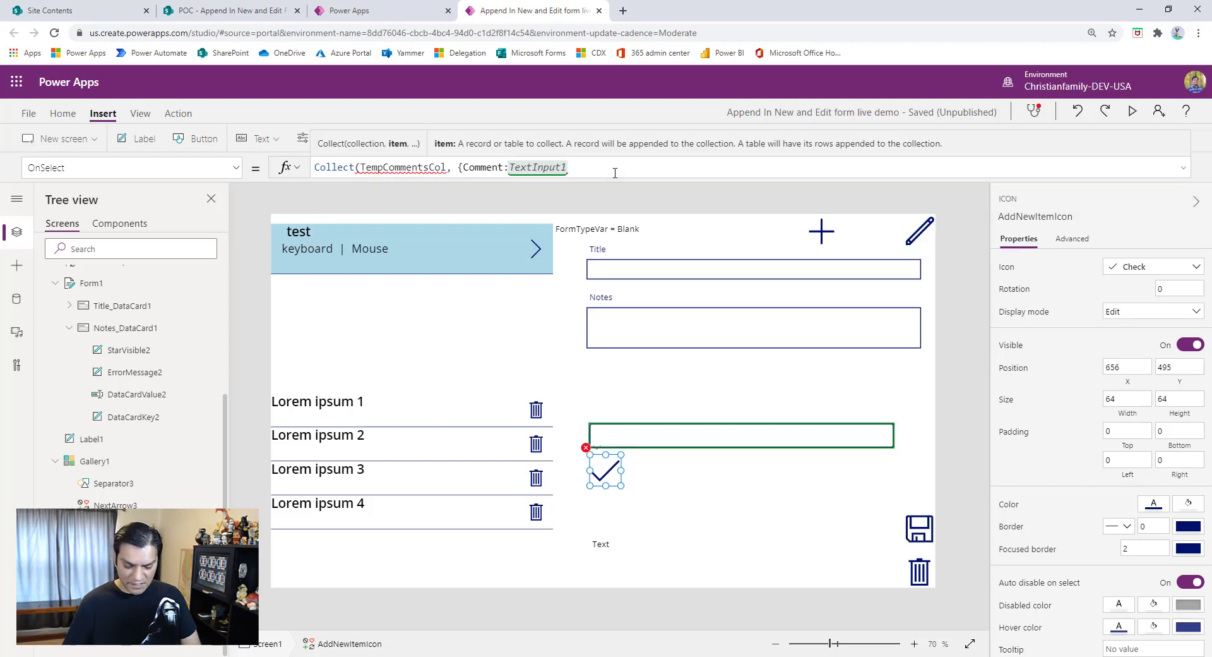
{"action": "type", "text": ".Text"}
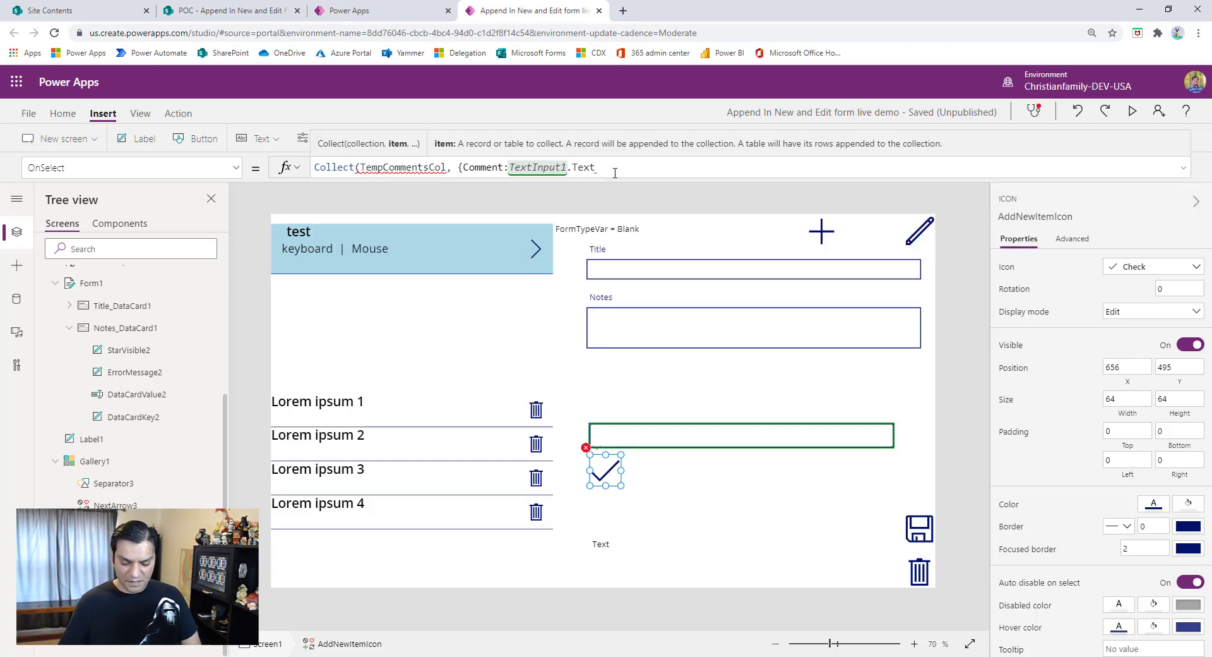
{"action": "type", "text": "}"}
{"action": "type", "text": ";"}
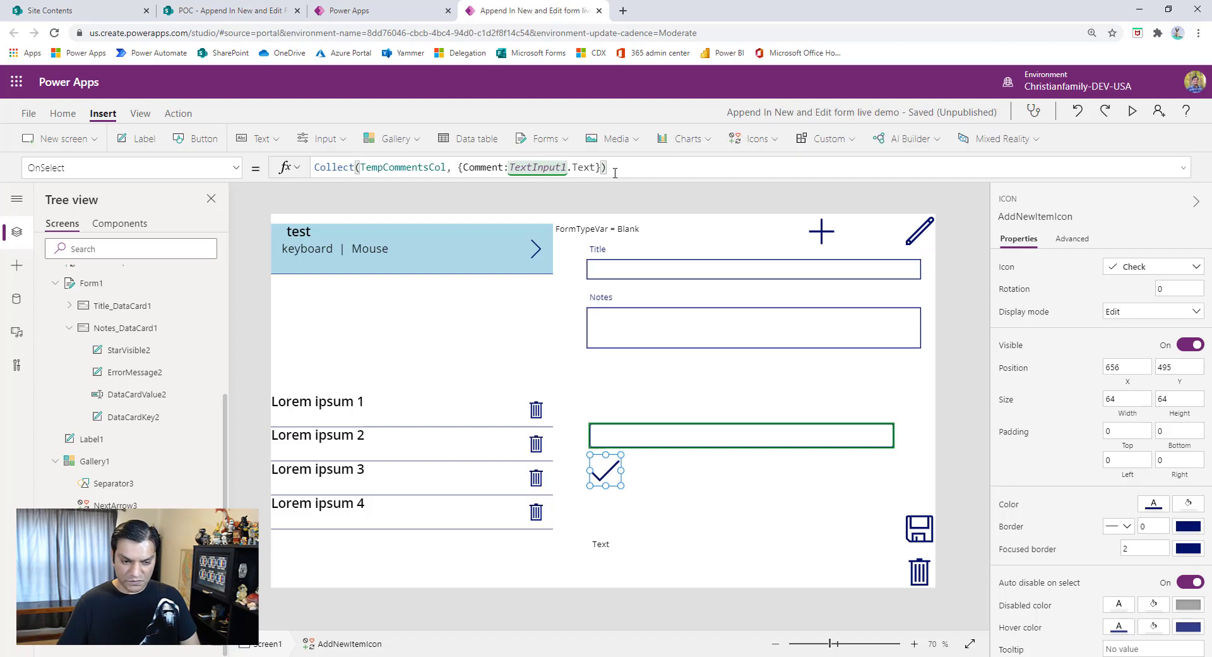
- Append Set(FormTypeVar, "EditAdd"); on a new line after the Collect call in the check icon's OnSelect formula
{"action": "key", "text": "shift+Return"}
{"action": "type", "text": "Set"}
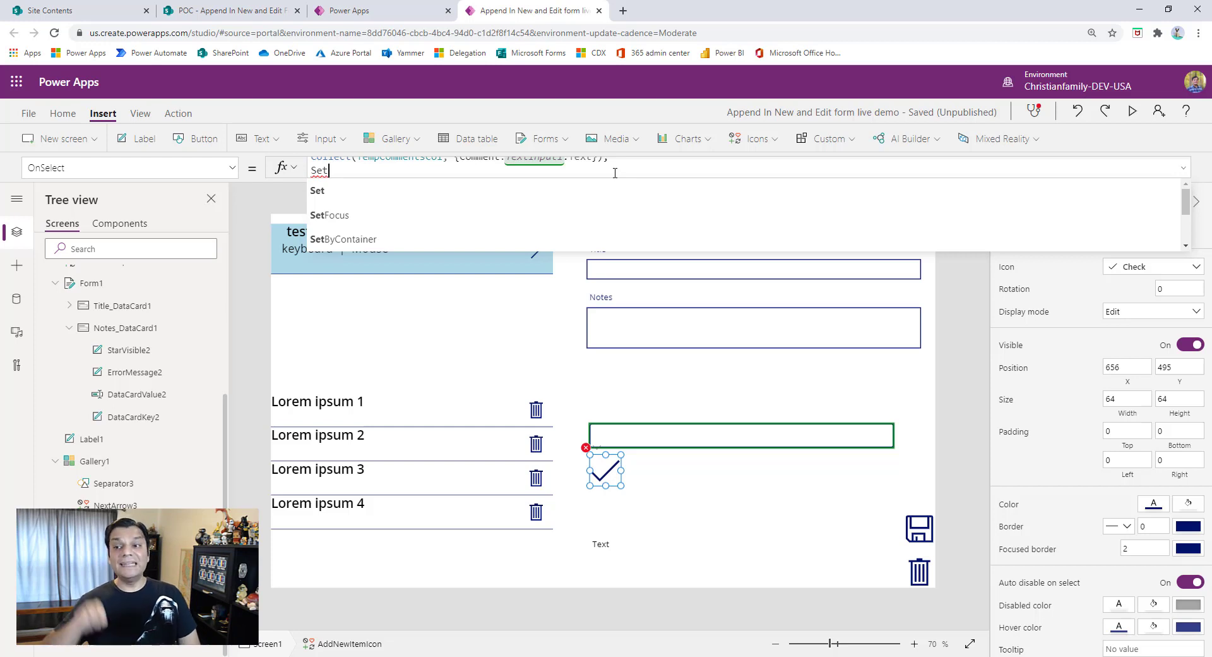
{"action": "type", "text": "(Ed"}
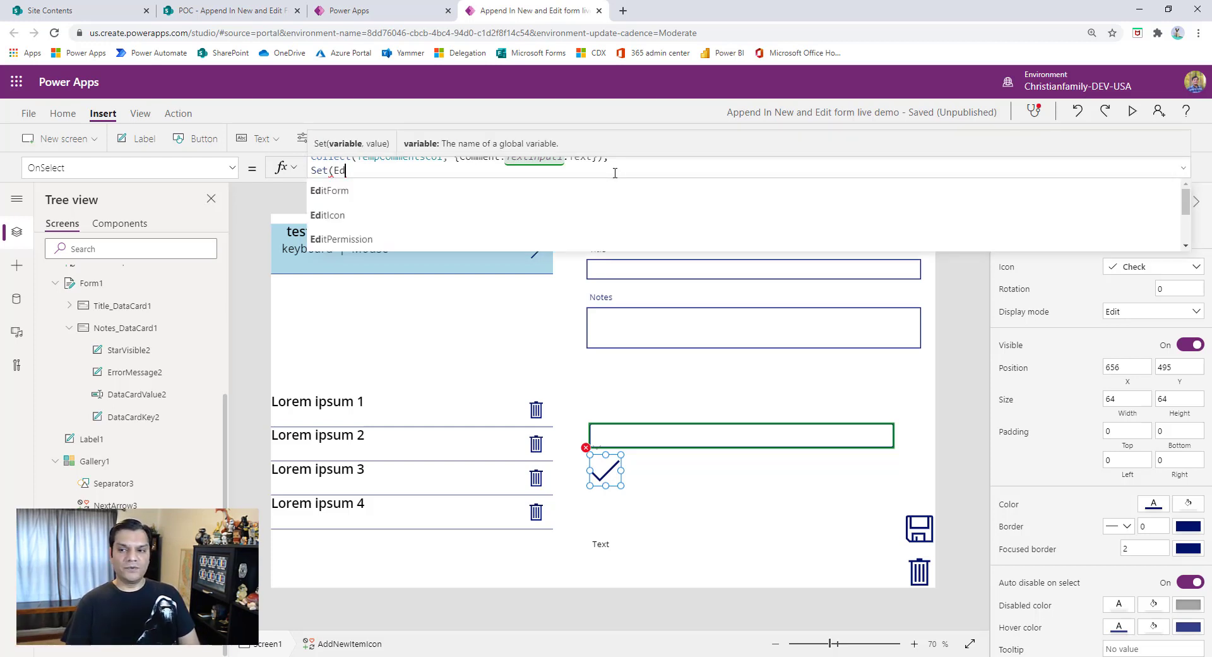
{"action": "key", "text": "BackSpace"}
{"action": "key", "text": "BackSpace"}
{"action": "type", "text": "Form"}
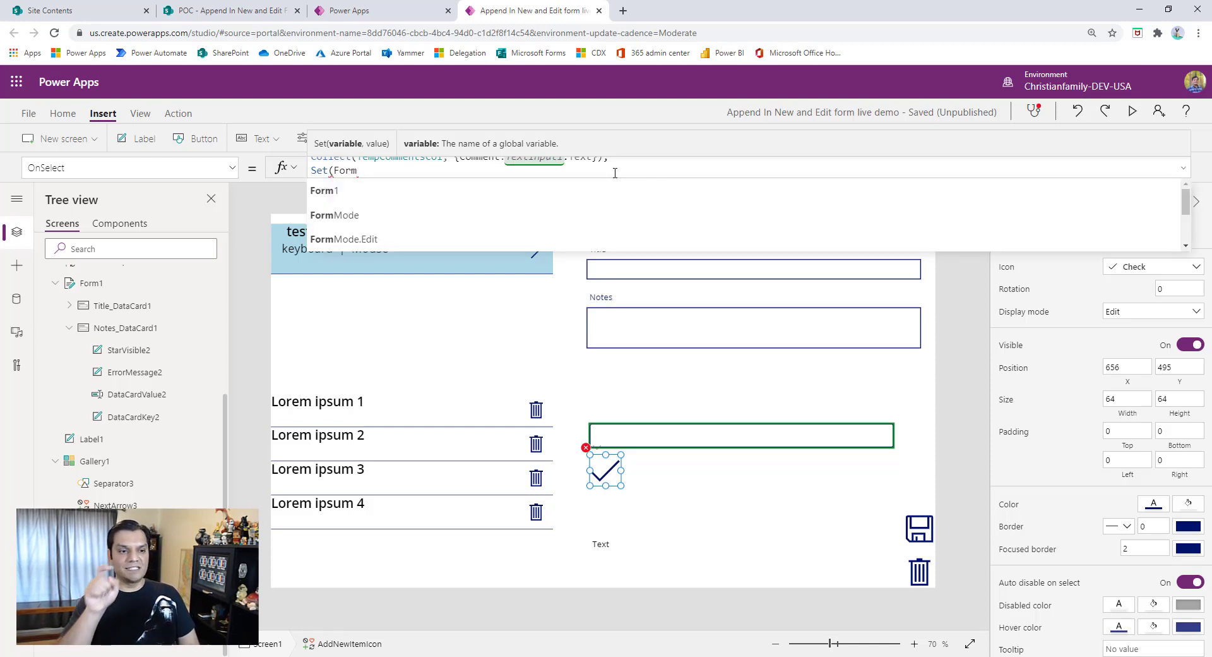
{"action": "type", "text": "Type"}
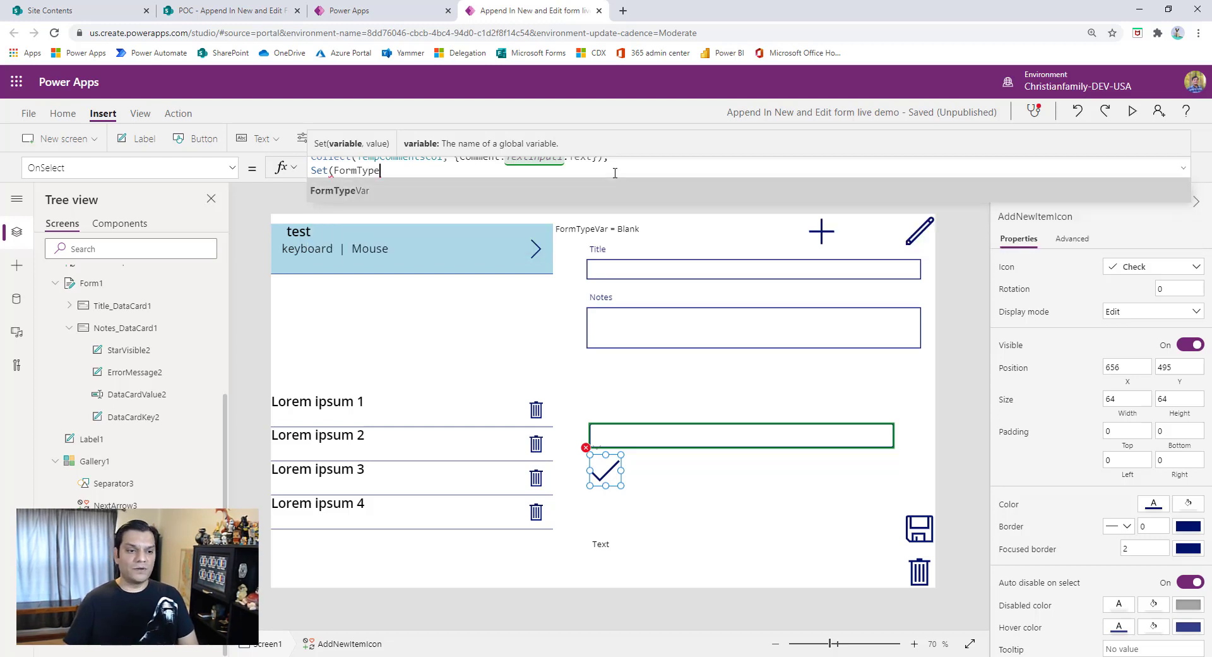
{"action": "left_click", "coordinate": [605, 194]}
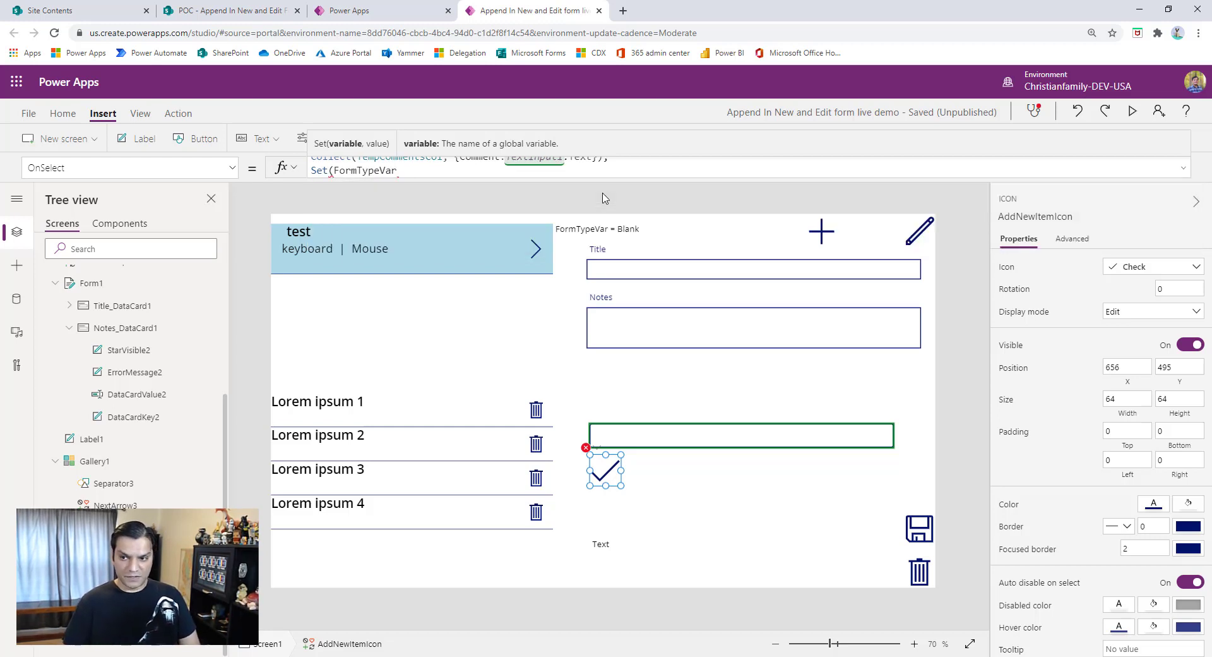
{"action": "type", "text": ", "}
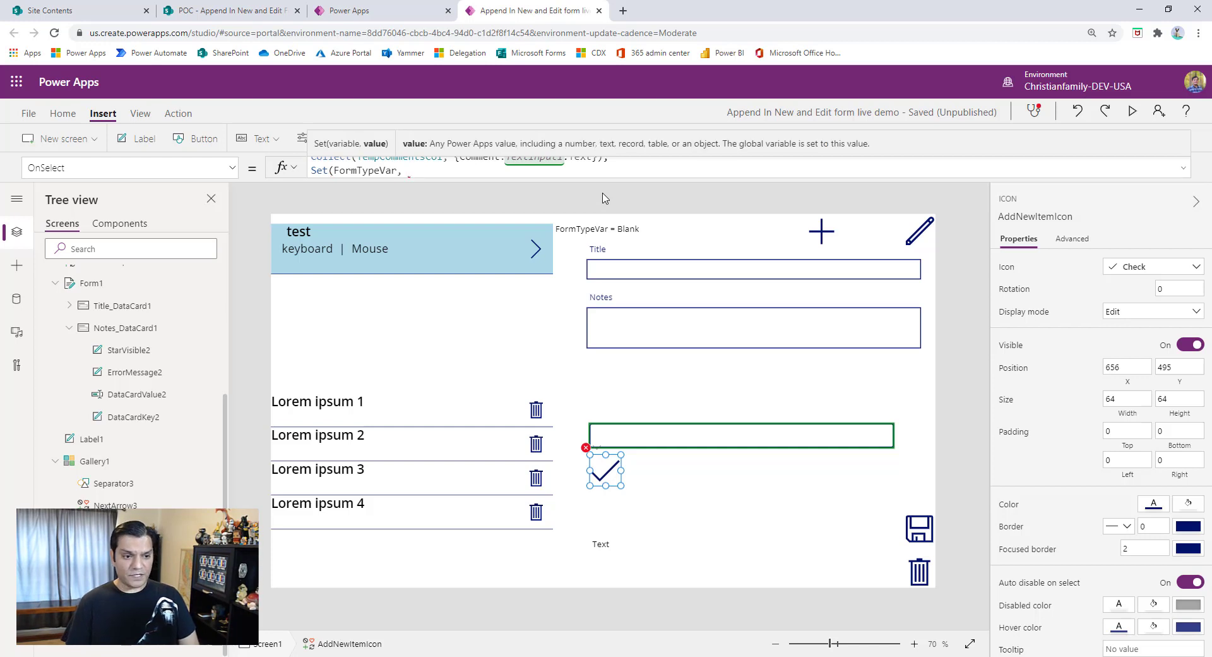
{"action": "type", "text": "\"E"}
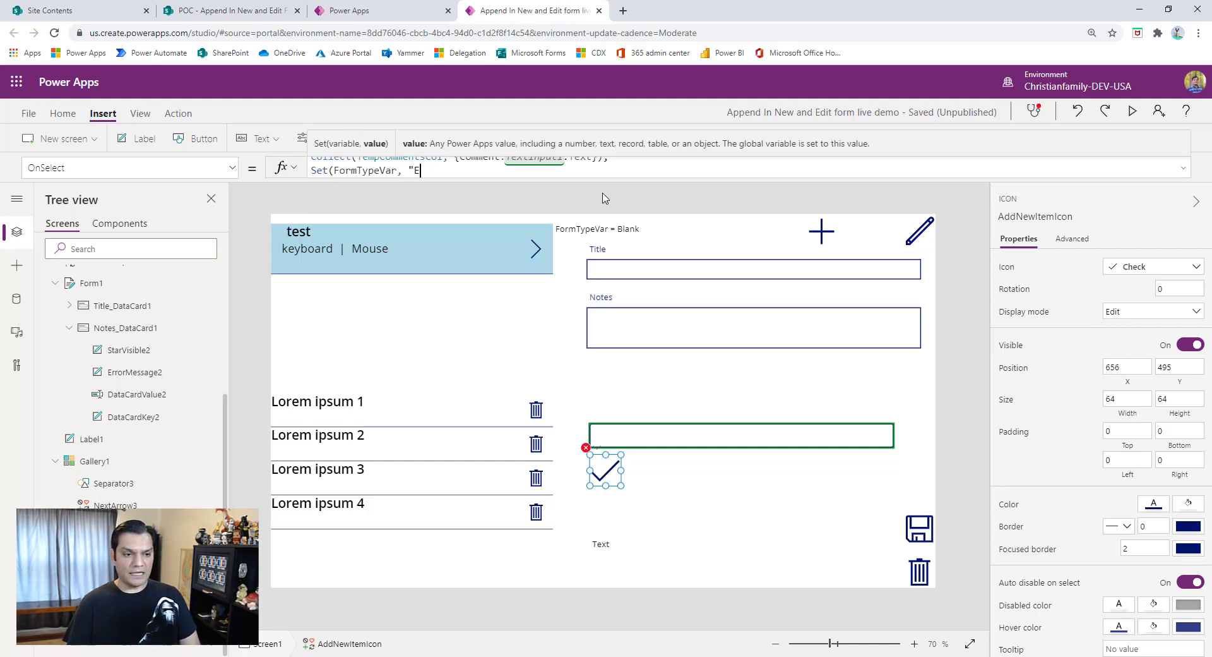
{"action": "type", "text": "ditAdd\""}
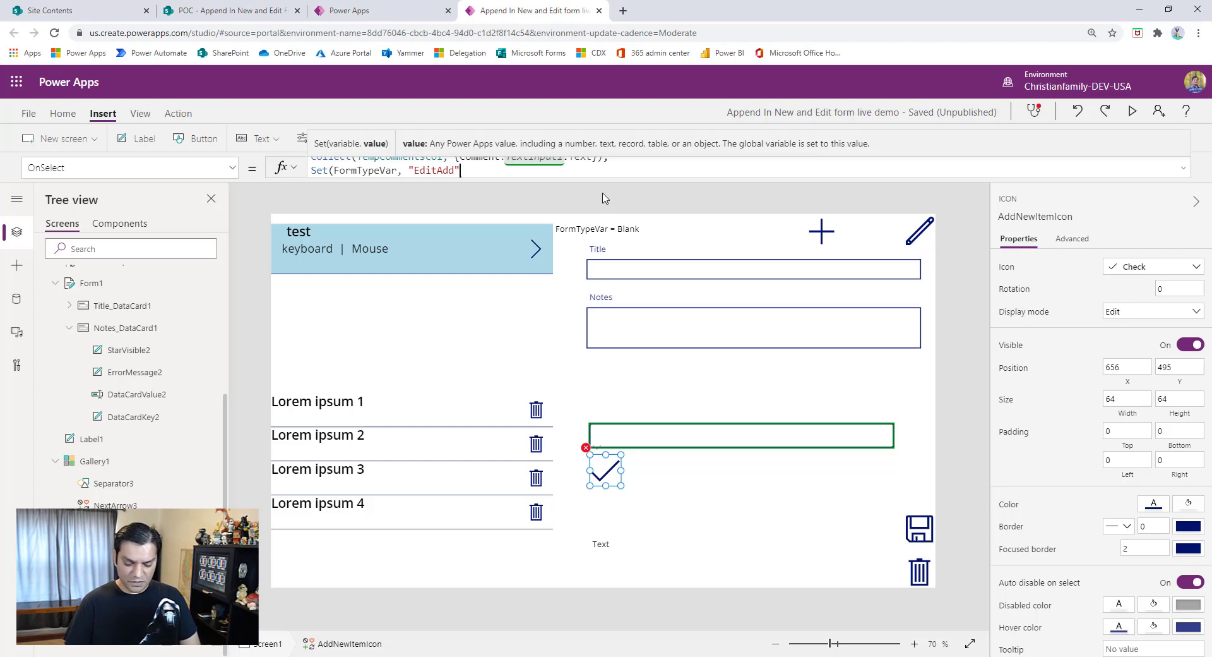
{"action": "type", "text": ");"}
- Add Set(TempCommentVar, TextInput1); as the next line of the check icon's OnSelect formula
{"action": "key", "text": "shift+Return"}
{"action": "type", "text": "Set"}
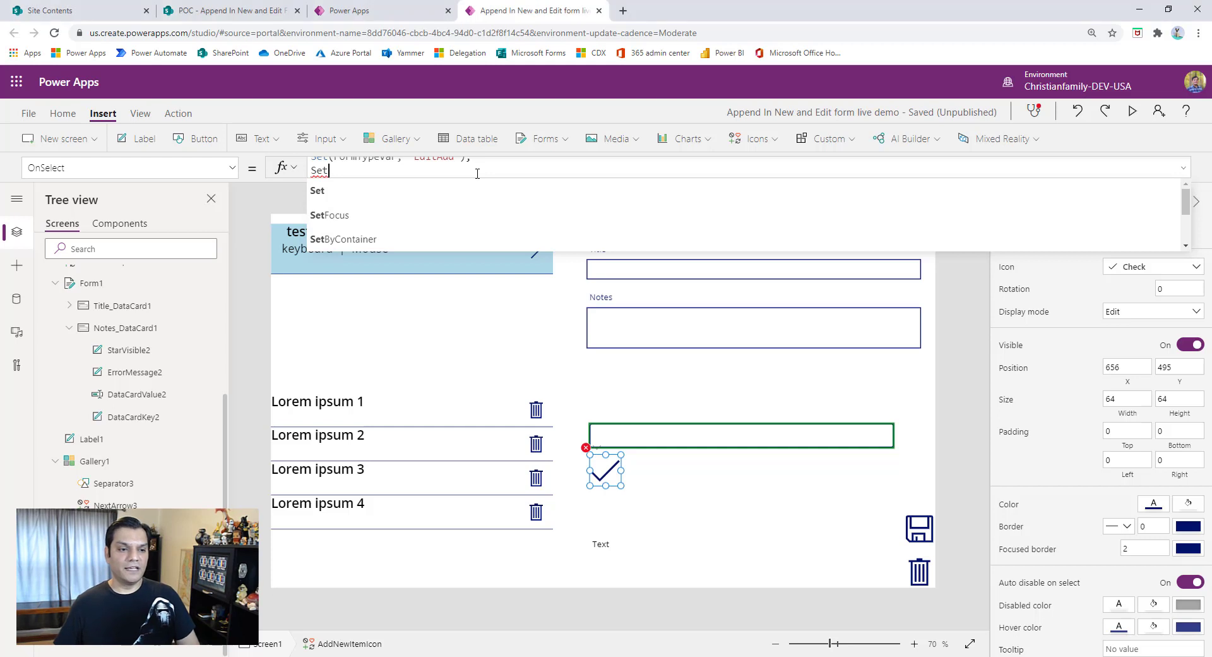
{"action": "type", "text": "("}
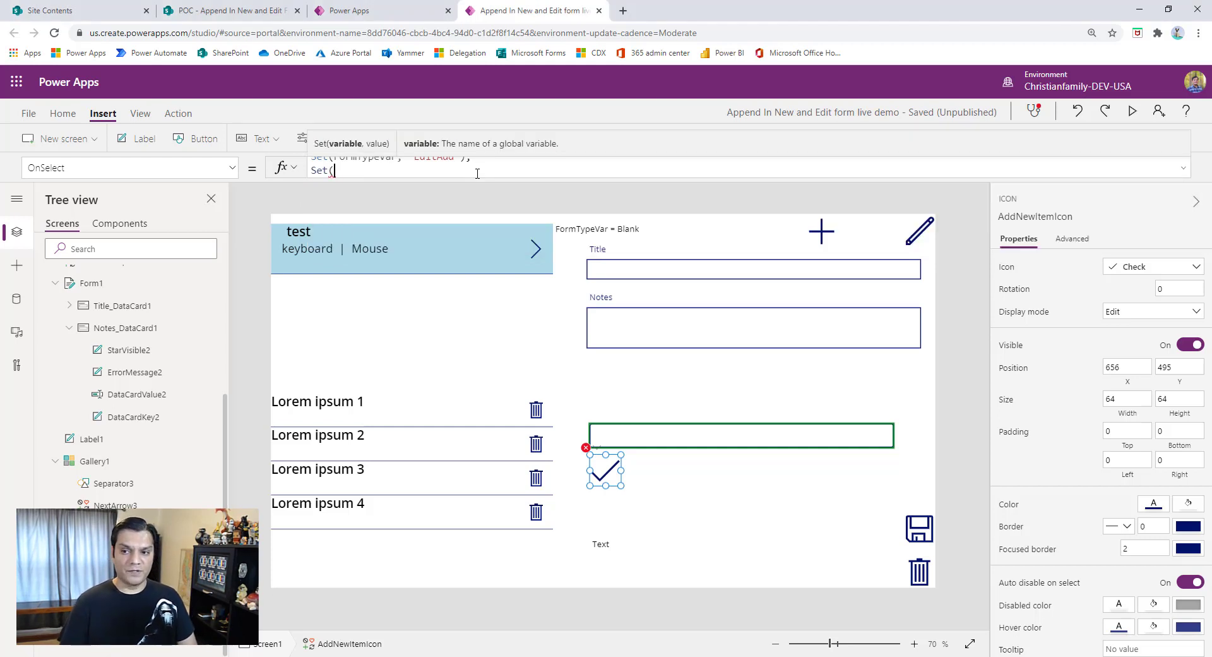
{"action": "type", "text": "Temp"}
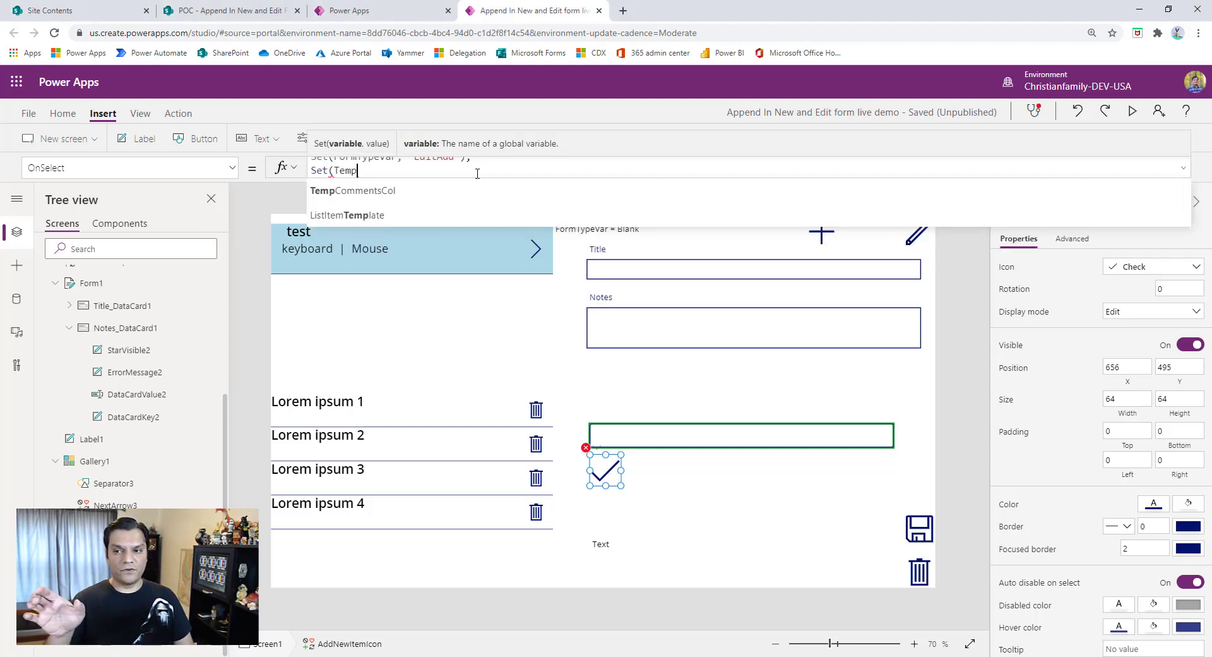
{"action": "type", "text": "Comment"}
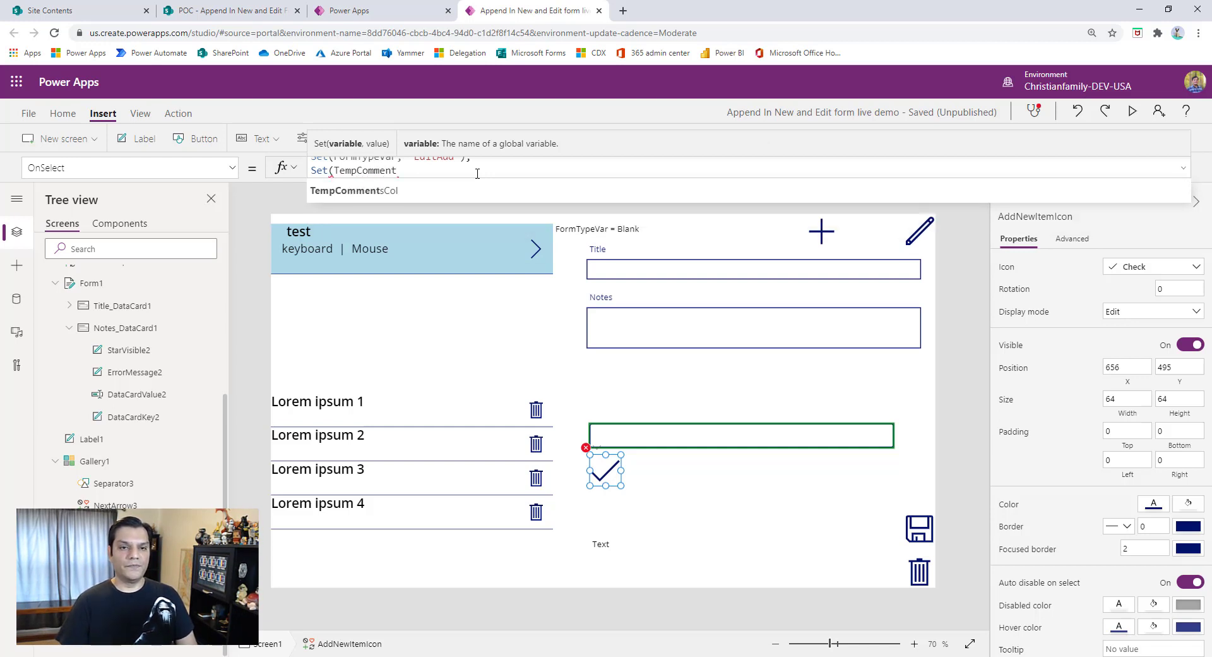
{"action": "type", "text": "Va"}
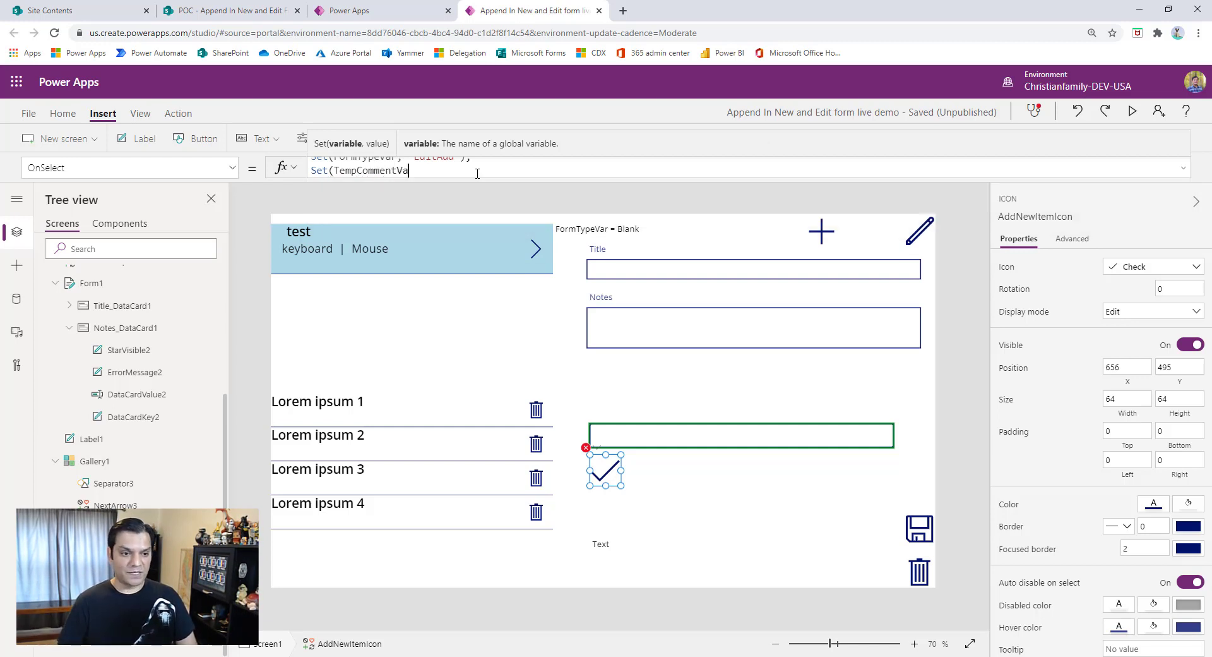
{"action": "type", "text": "r, \"Tem"}
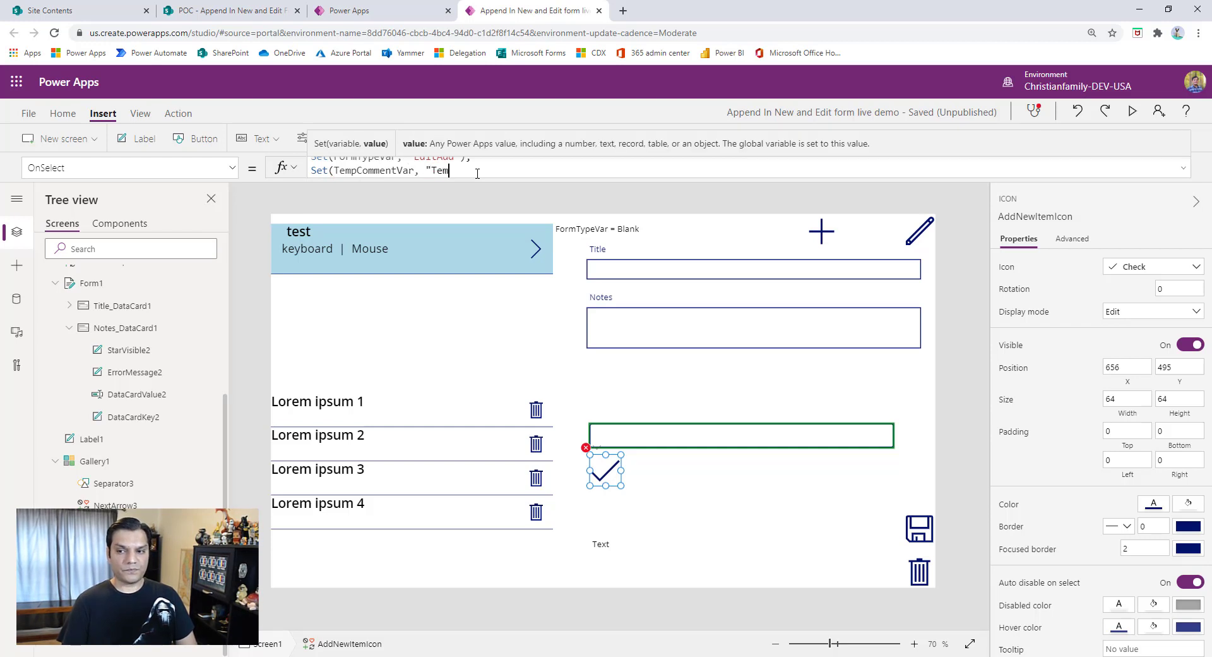
{"action": "key", "text": "BackSpace"}
{"action": "key", "text": "BackSpace"}
{"action": "key", "text": "BackSpace"}
{"action": "key", "text": "BackSpace"}
{"action": "type", "text": "Tex"}
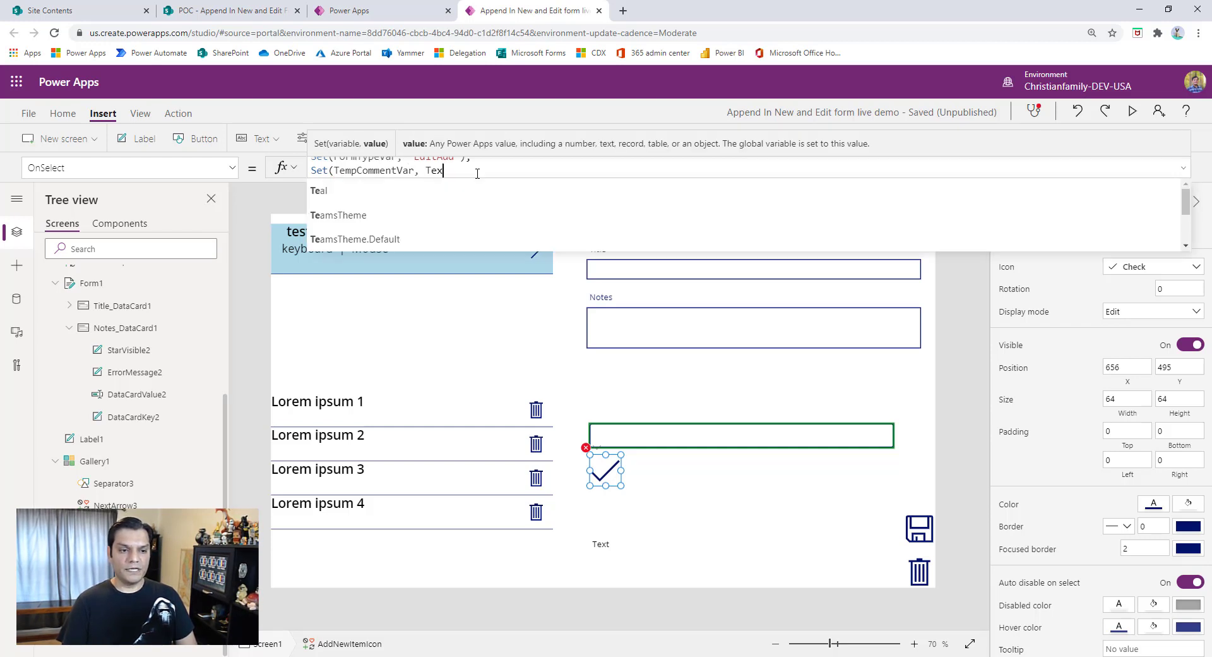
{"action": "type", "text": "tInput1"}
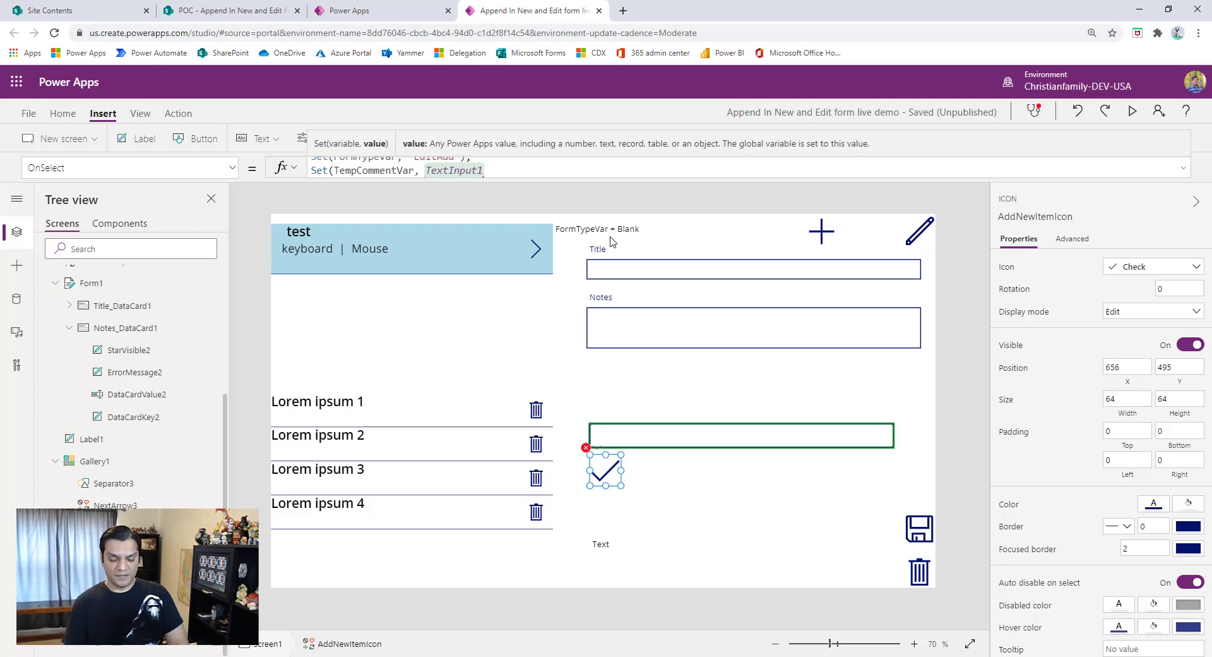
{"action": "type", "text": ");"}
- Finish the check icon's OnSelect formula with a Reset(TextInput1) call on a new line
{"action": "key", "text": "shift+Return"}
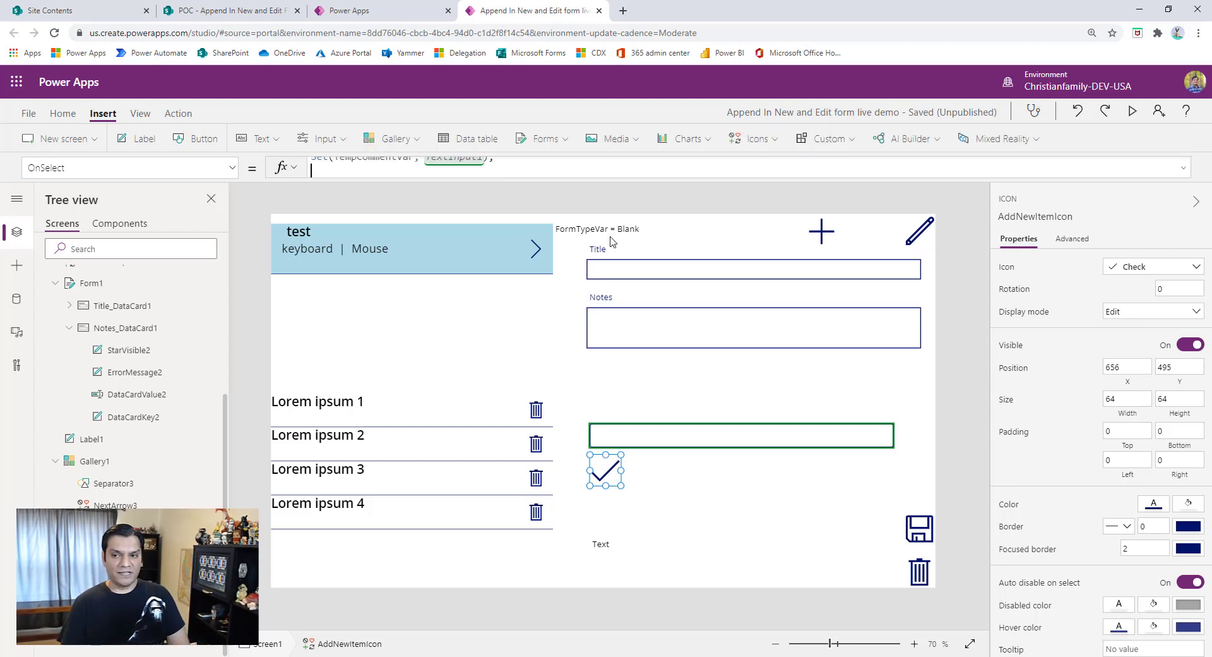
{"action": "type", "text": "Rest("}
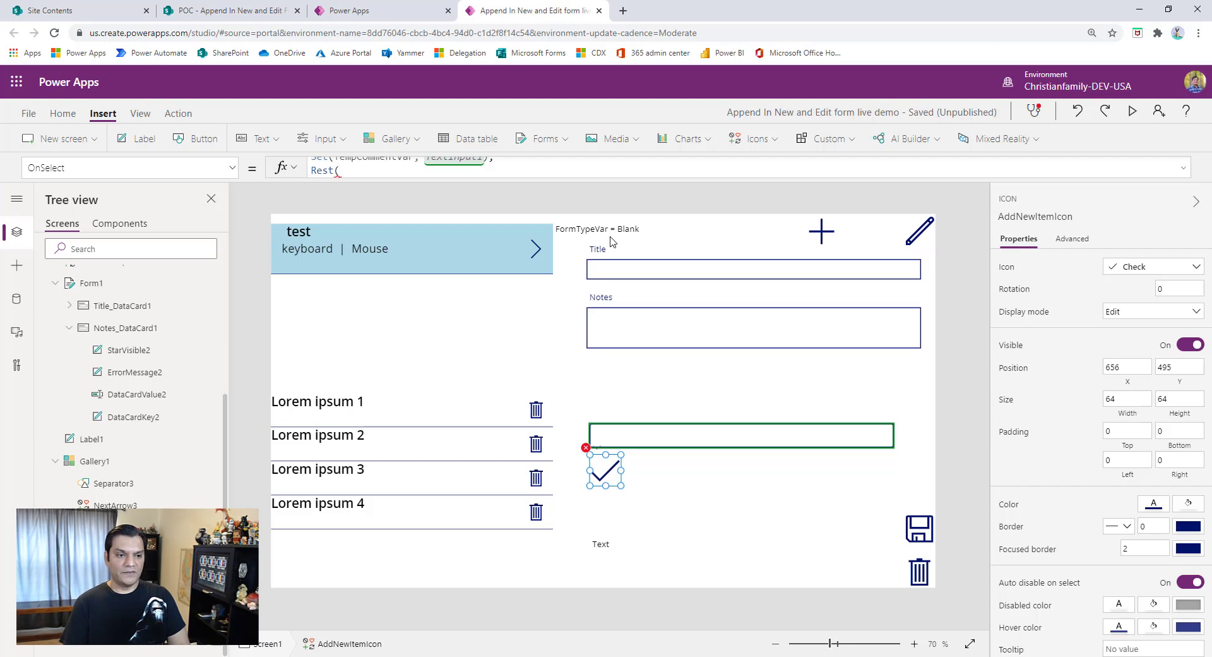
{"action": "type", "text": "Text"}
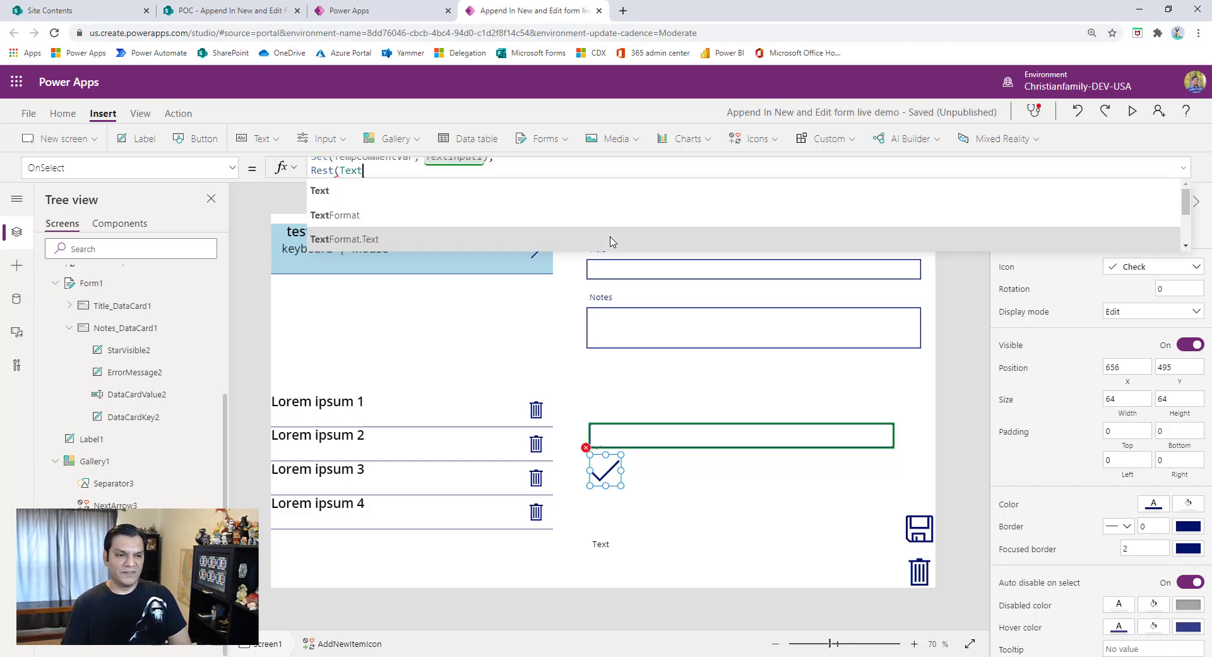
{"action": "type", "text": "I"}
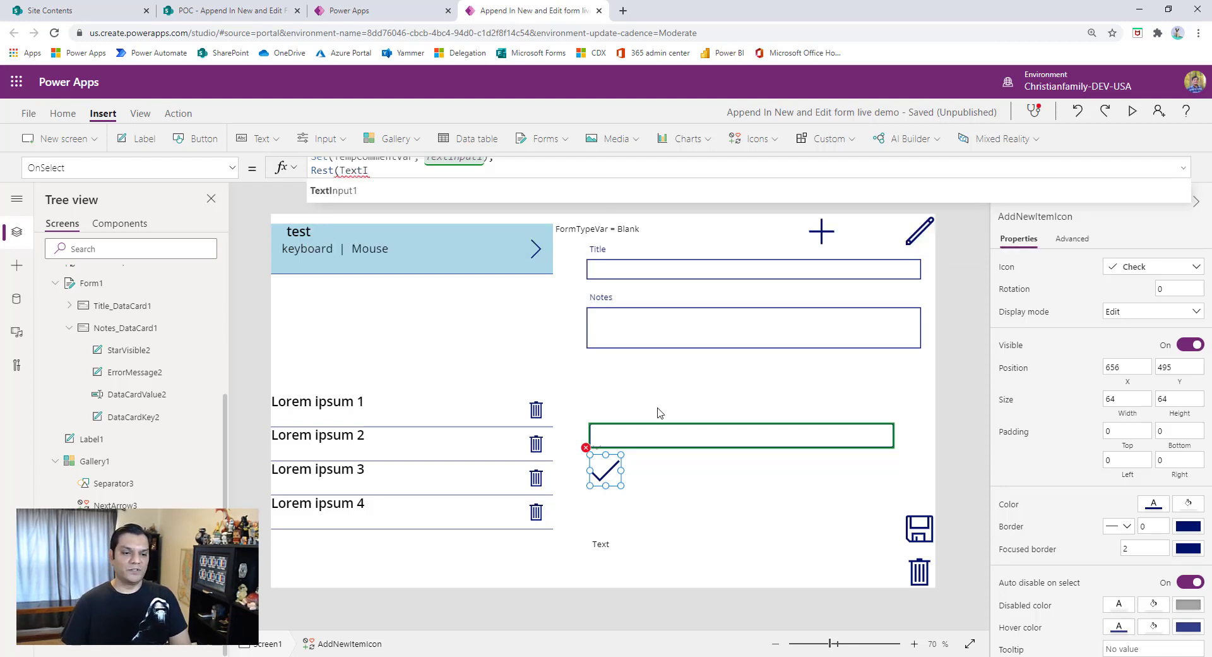
{"action": "left_click", "coordinate": [344, 191]}
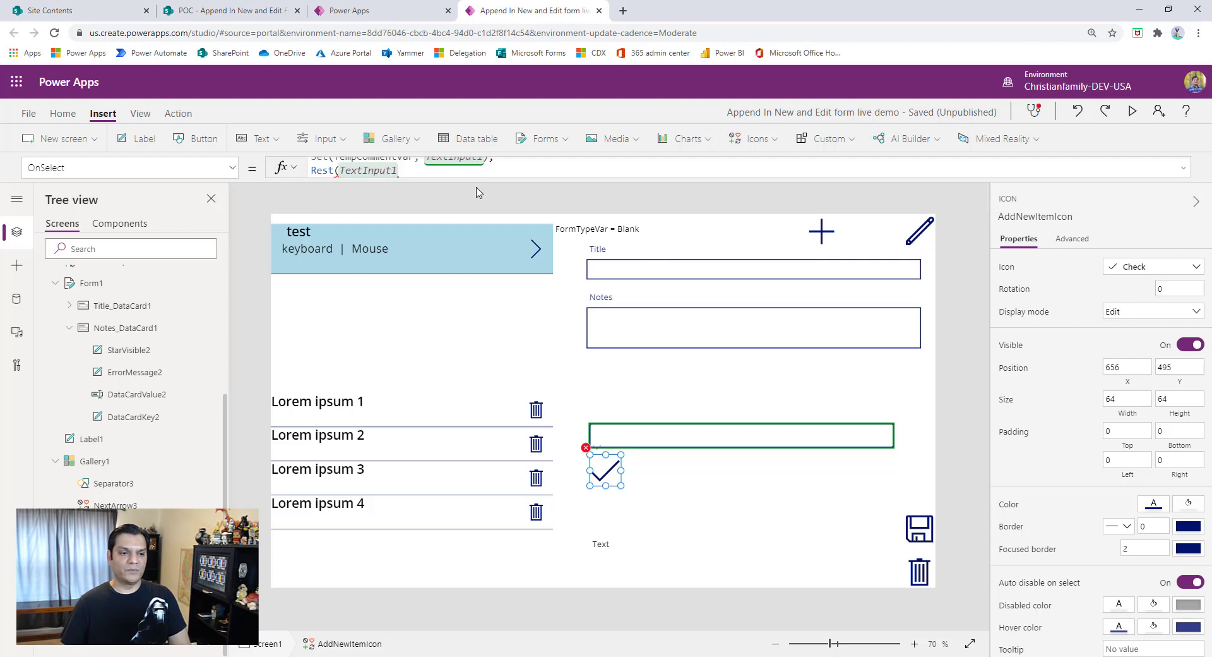
{"action": "key", "text": "Left"}
{"action": "key", "text": "Left"}
{"action": "key", "text": "Left"}
{"action": "key", "text": "Left"}
{"action": "key", "text": "Left"}
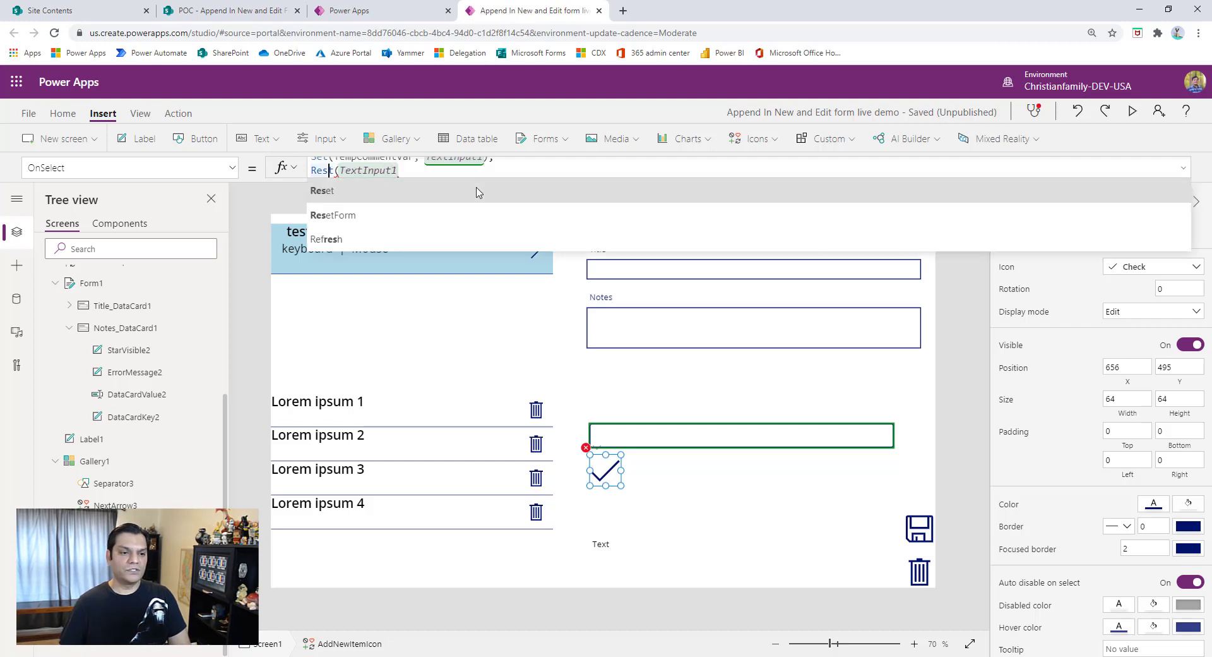
{"action": "left_click", "coordinate": [478, 191]}
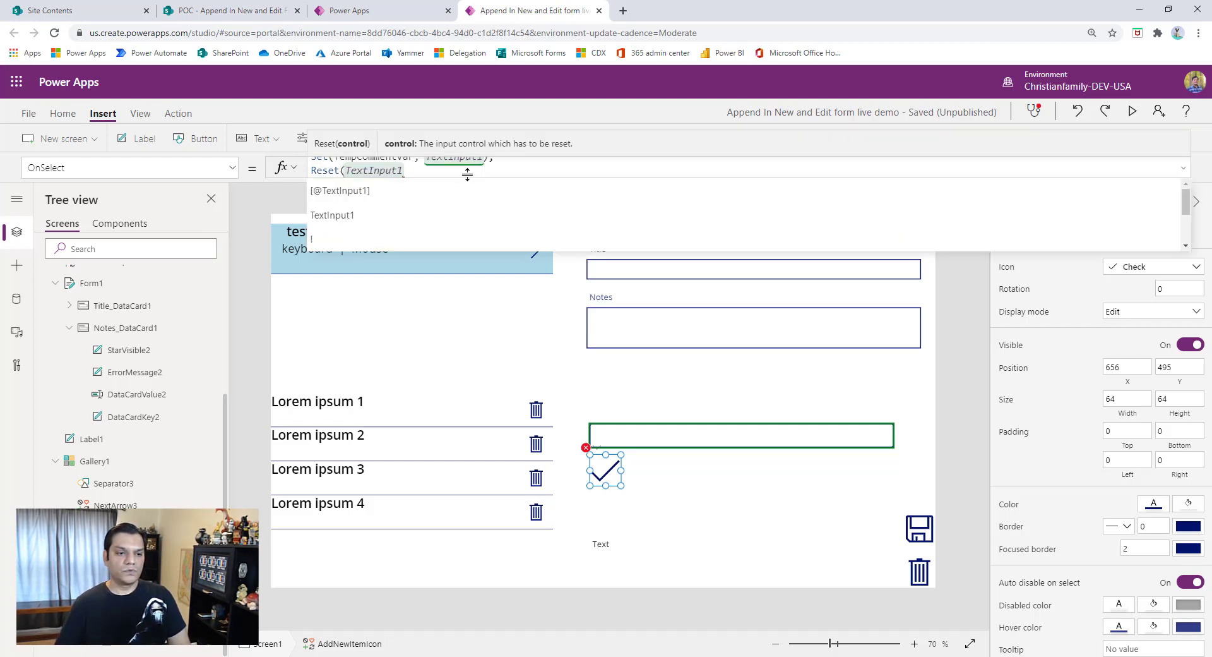
{"action": "left_click", "coordinate": [435, 168]}
{"action": "type", "text": ")"}
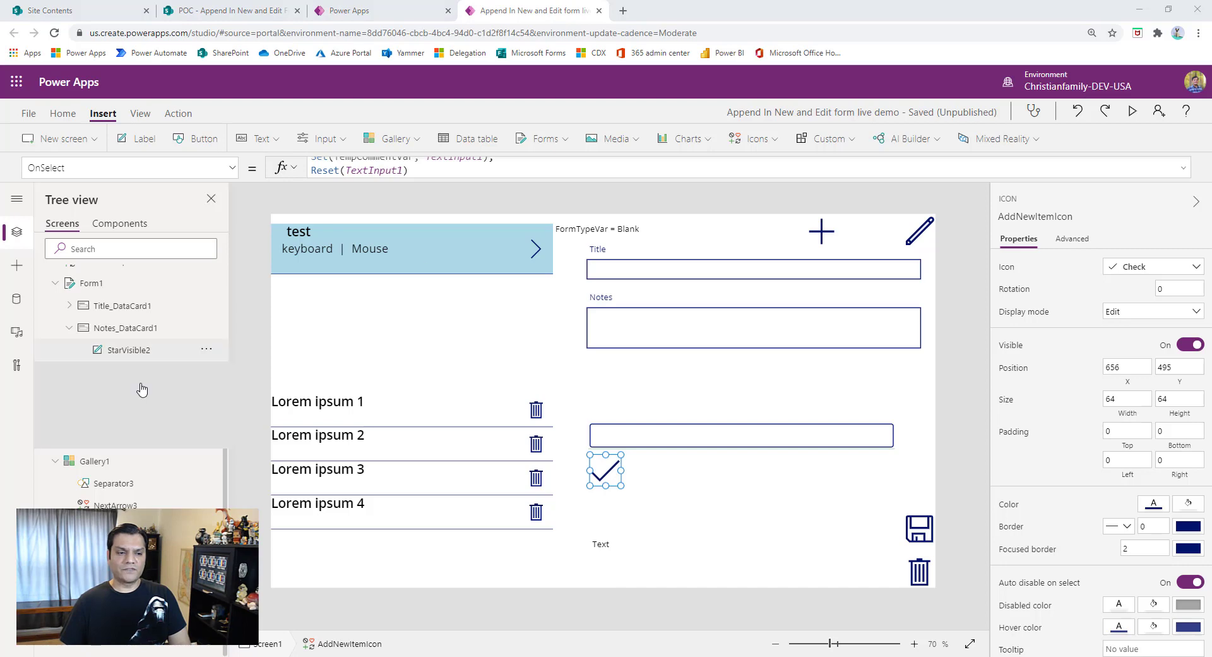
- Set the data source of the gallery with the trash icons to the TempCommentsCol collection
{"action": "left_click", "coordinate": [339, 543]}
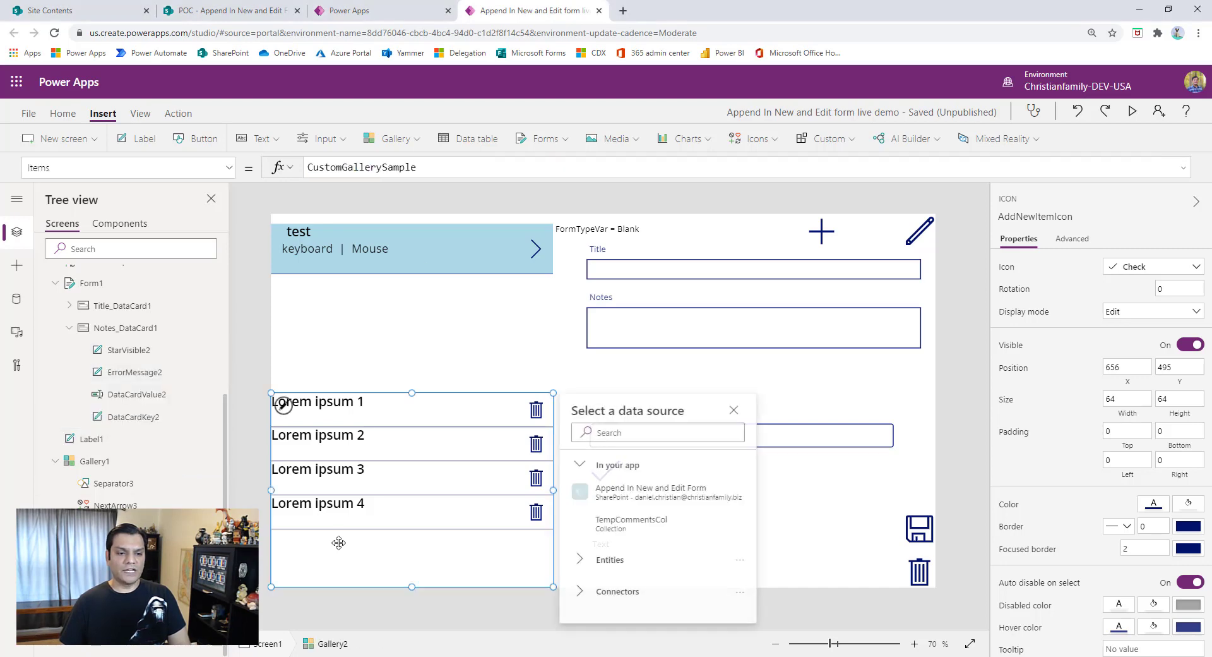
{"action": "left_click", "coordinate": [617, 527]}
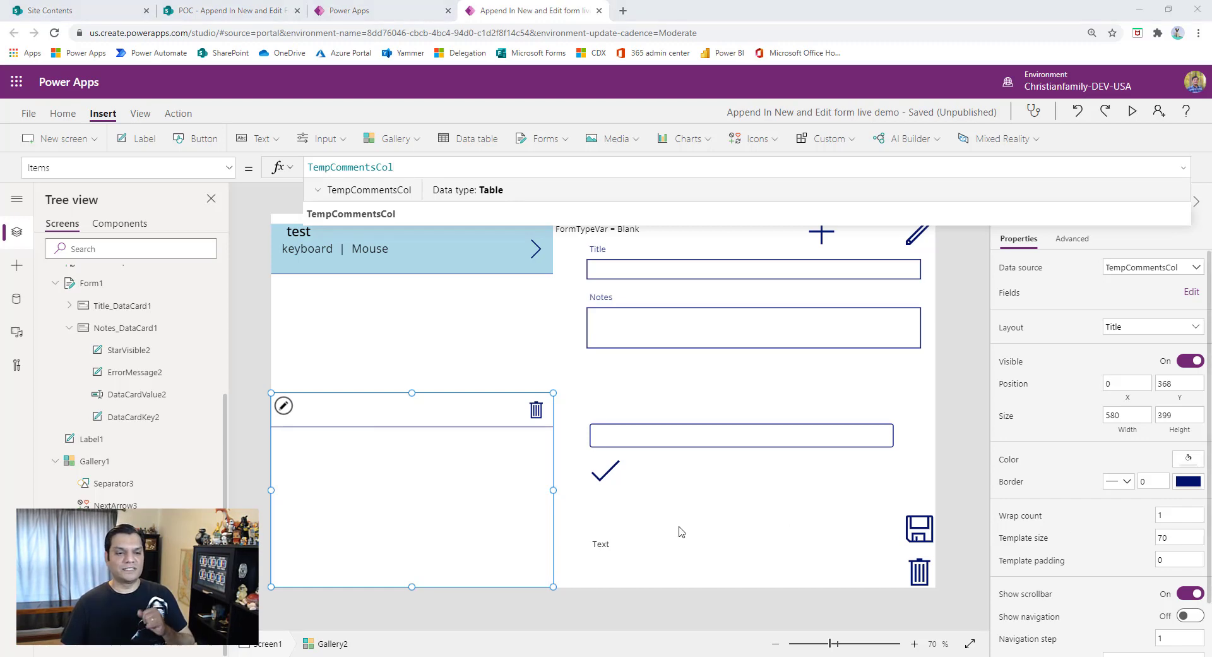
- Save the app, publish this version and return to the canvas editor
{"action": "left_click", "coordinate": [26, 115]}
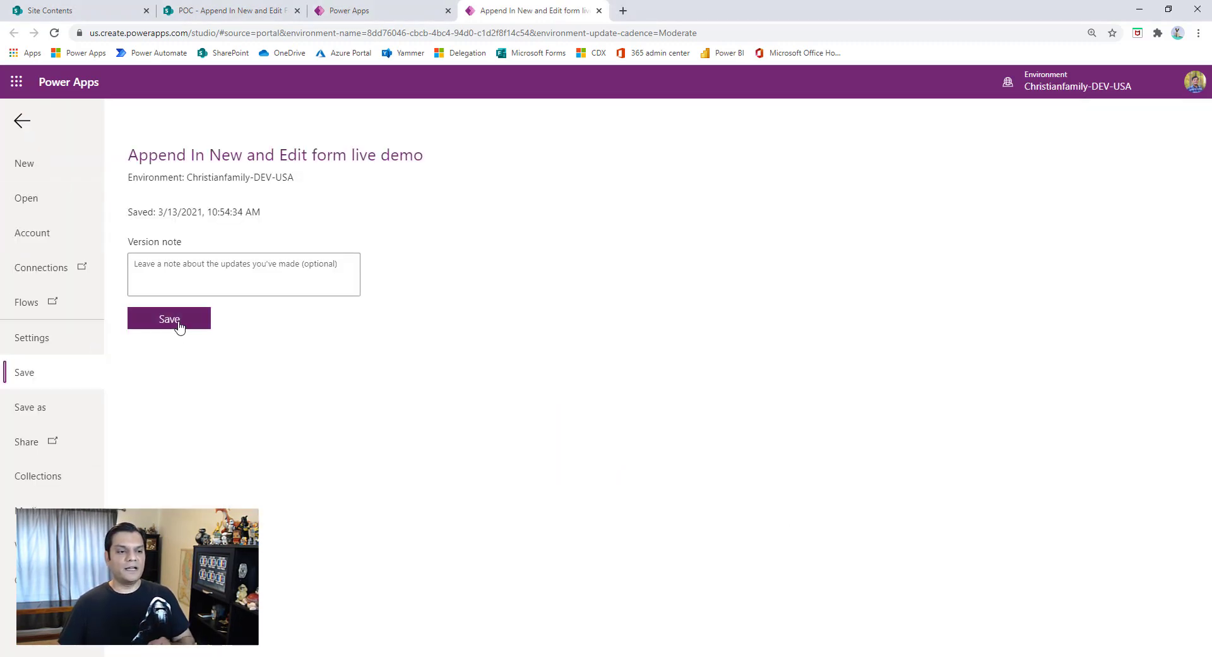
{"action": "left_click", "coordinate": [179, 323]}
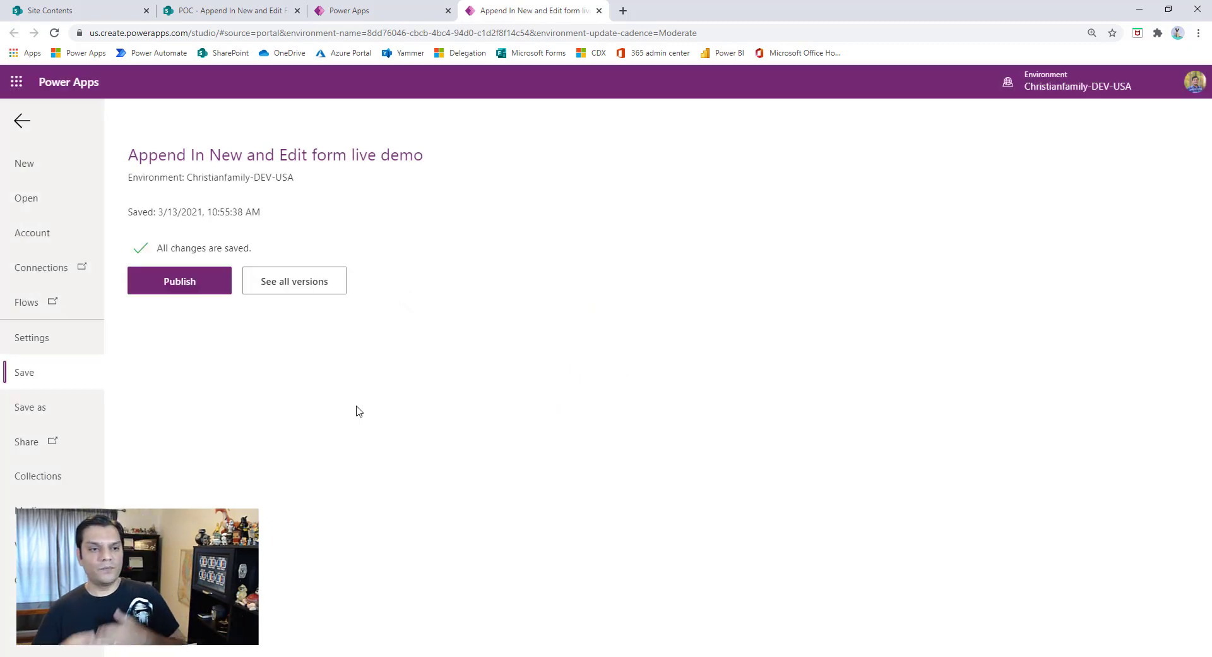
{"action": "left_click", "coordinate": [195, 278]}
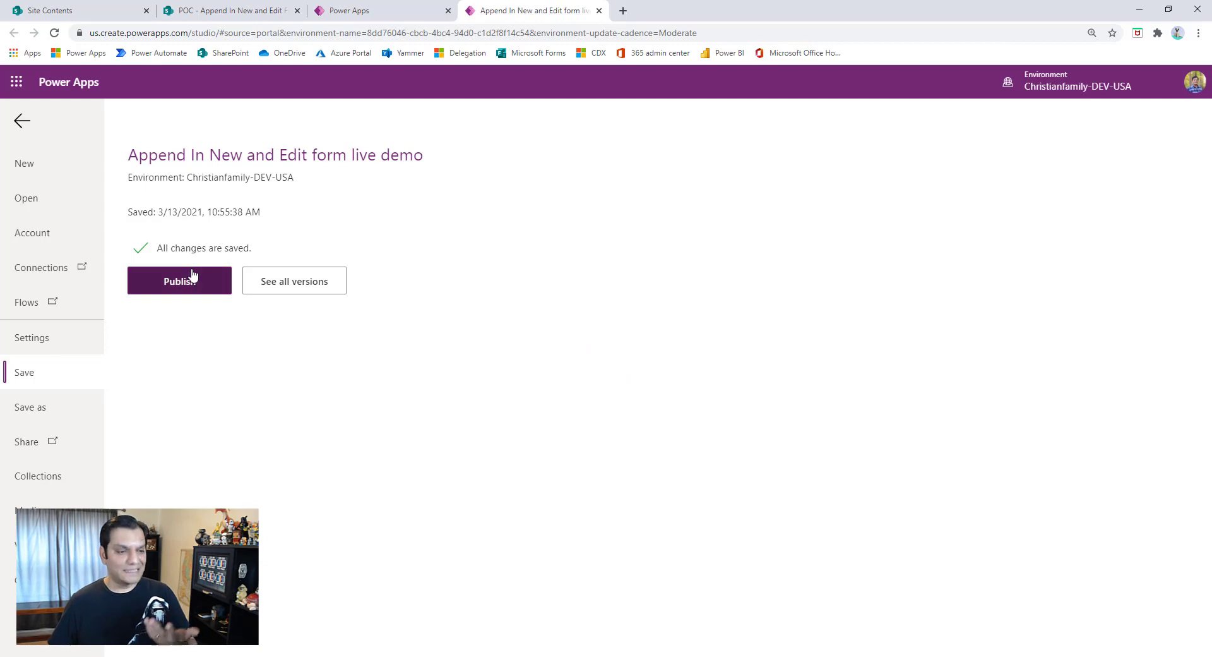
{"action": "left_click", "coordinate": [663, 445]}
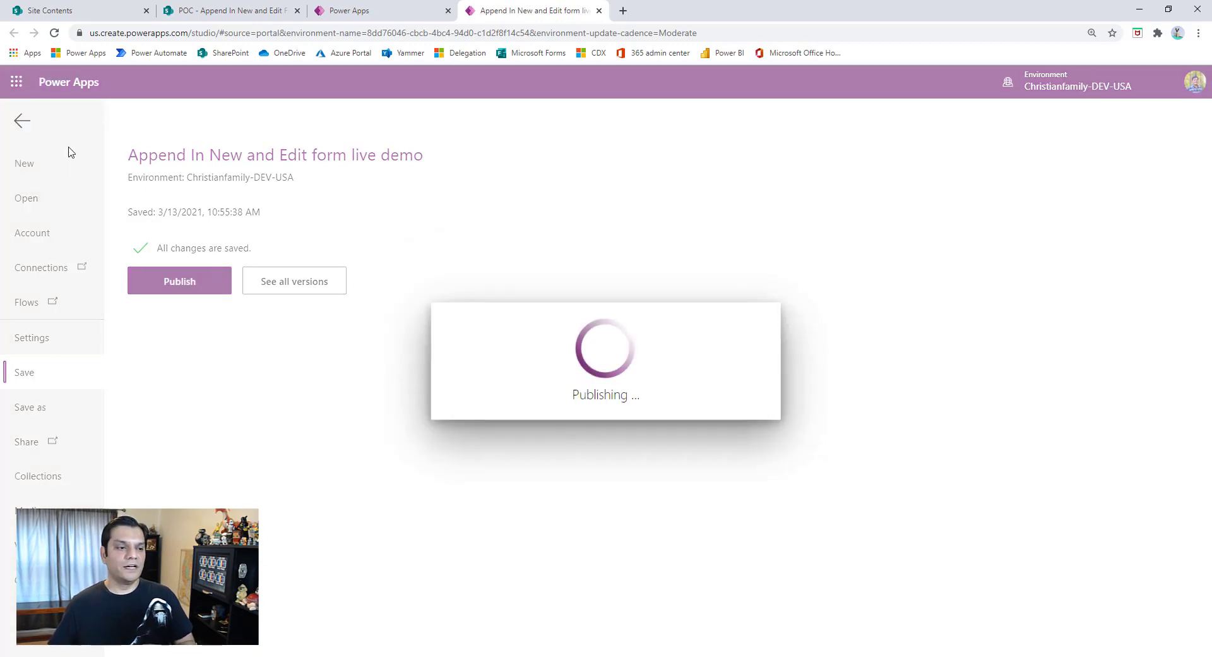
{"action": "left_click", "coordinate": [22, 121]}
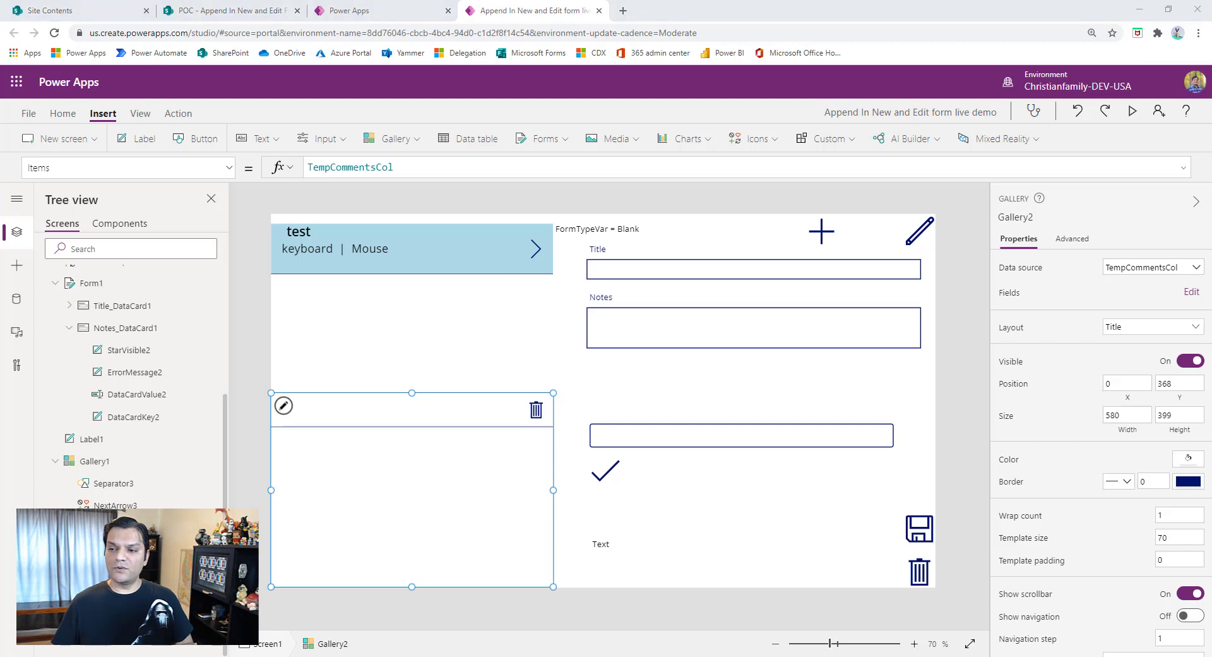
- Select the arrow icon in the "test" item of the upper gallery to show its OnSelect formula
{"action": "left_click", "coordinate": [546, 254]}
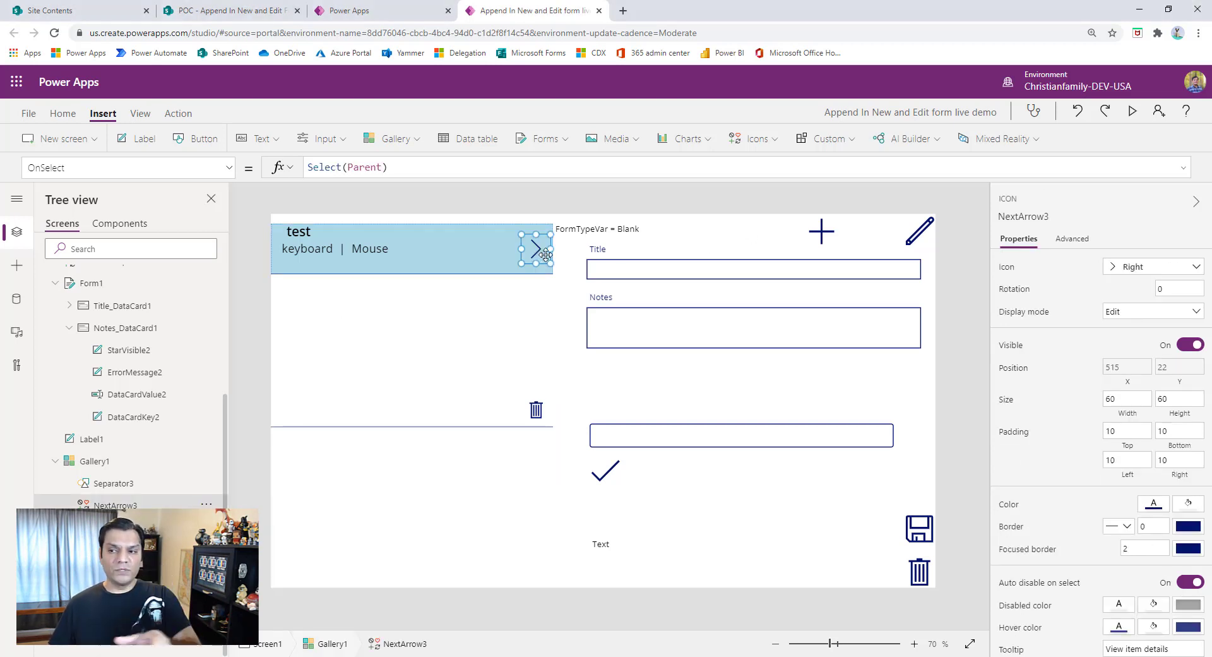
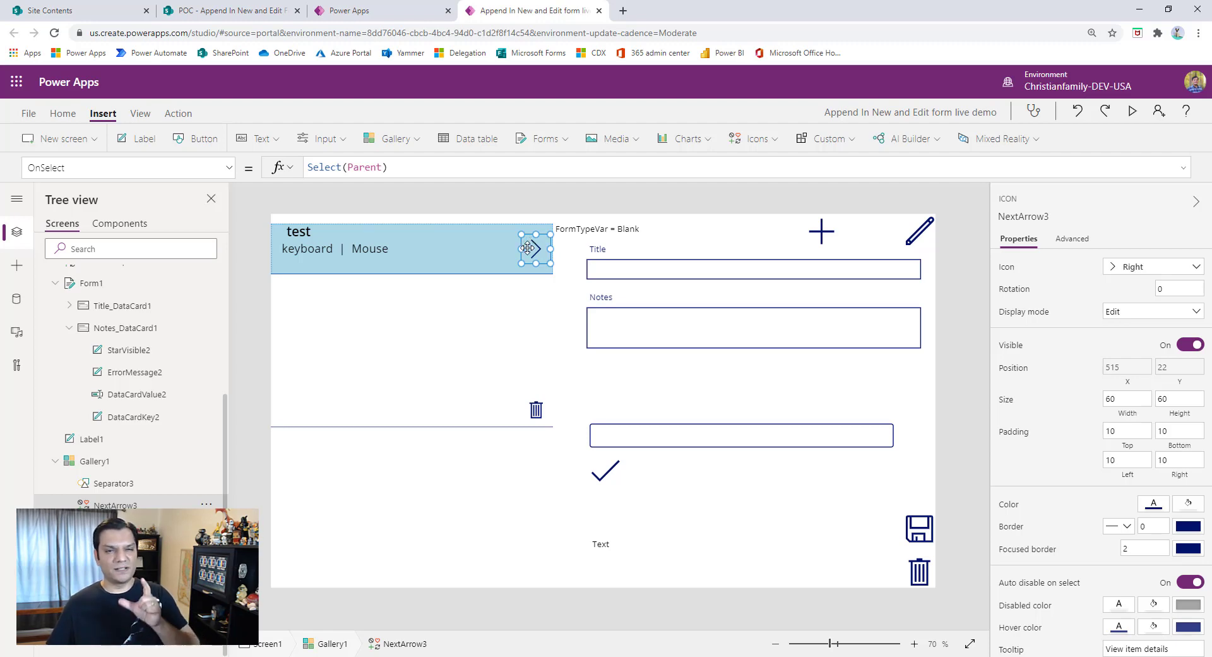
- Append a ClearCollect call targeting TempCommentsCol after Select(Parent) in the arrow icon's OnSelect formula
{"action": "left_click", "coordinate": [451, 174]}
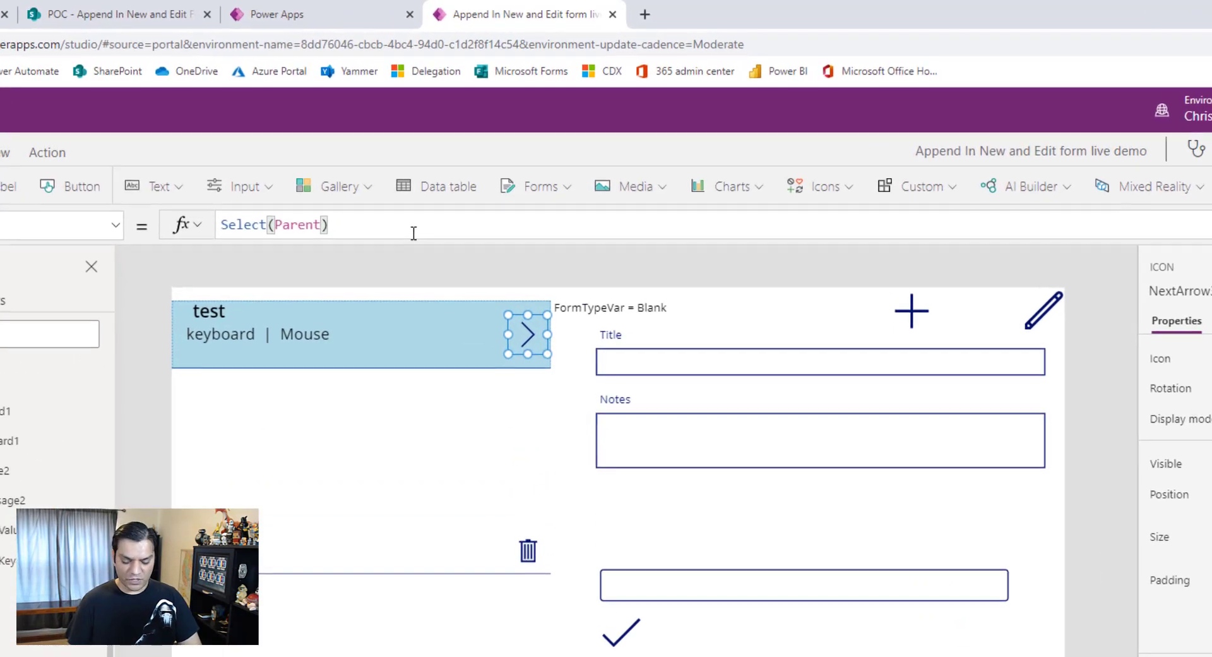
{"action": "type", "text": "; C"}
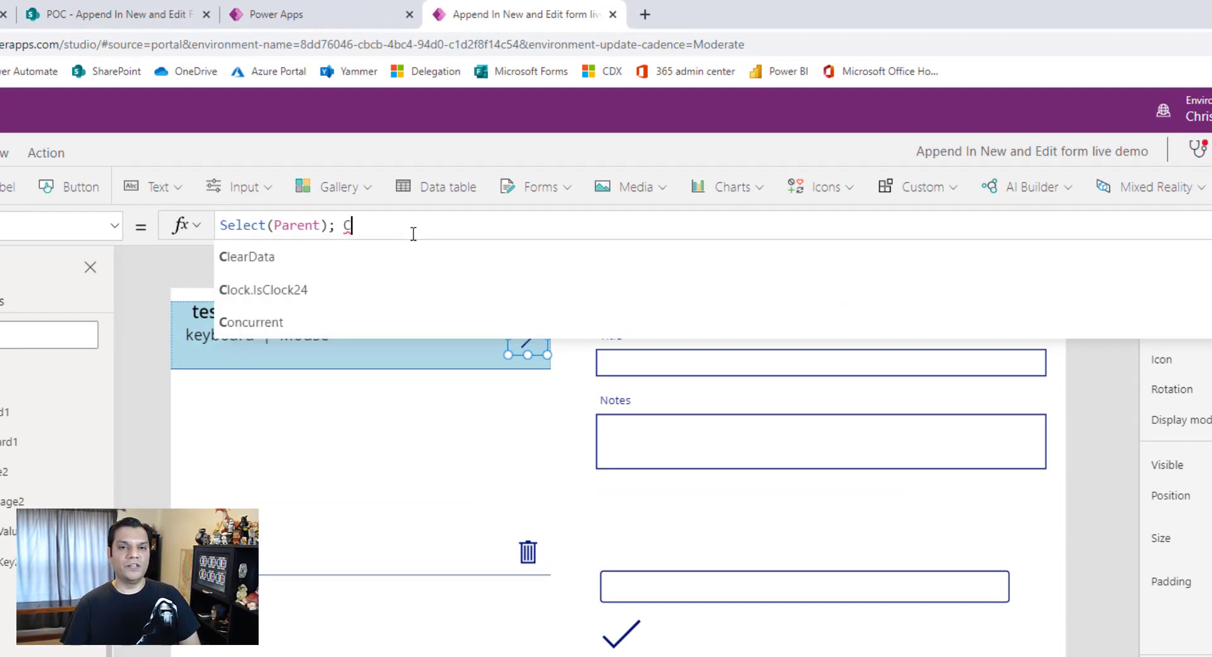
{"action": "type", "text": "leac"}
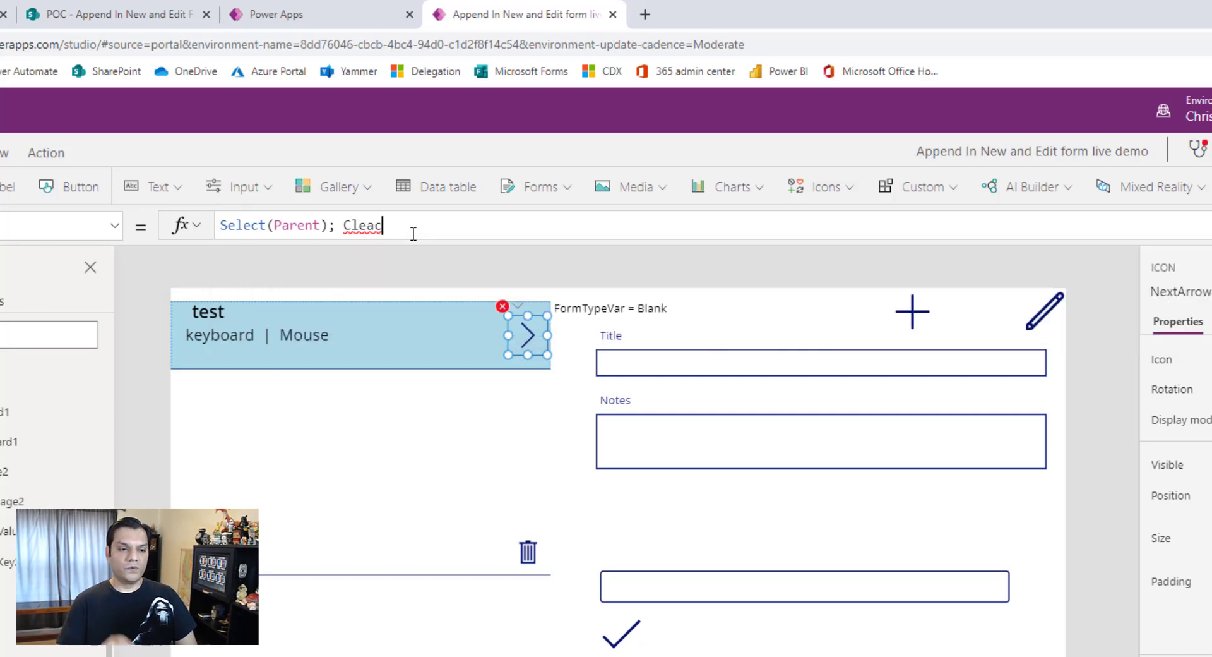
{"action": "key", "text": "BackSpace"}
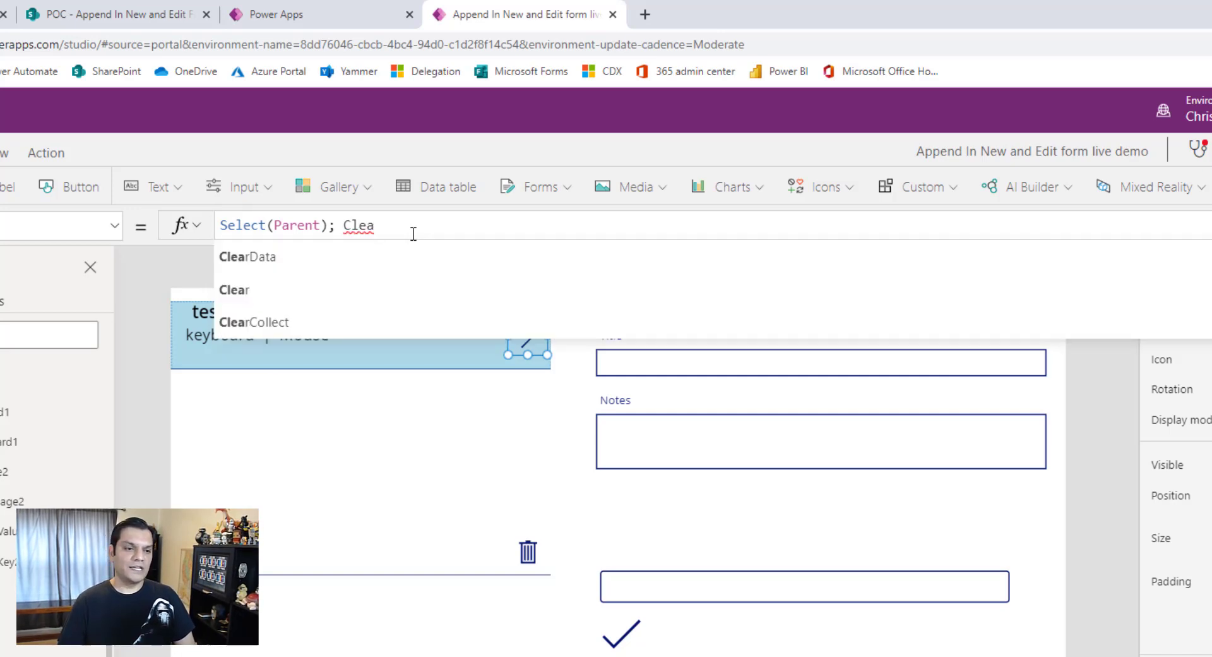
{"action": "type", "text": "rCo"}
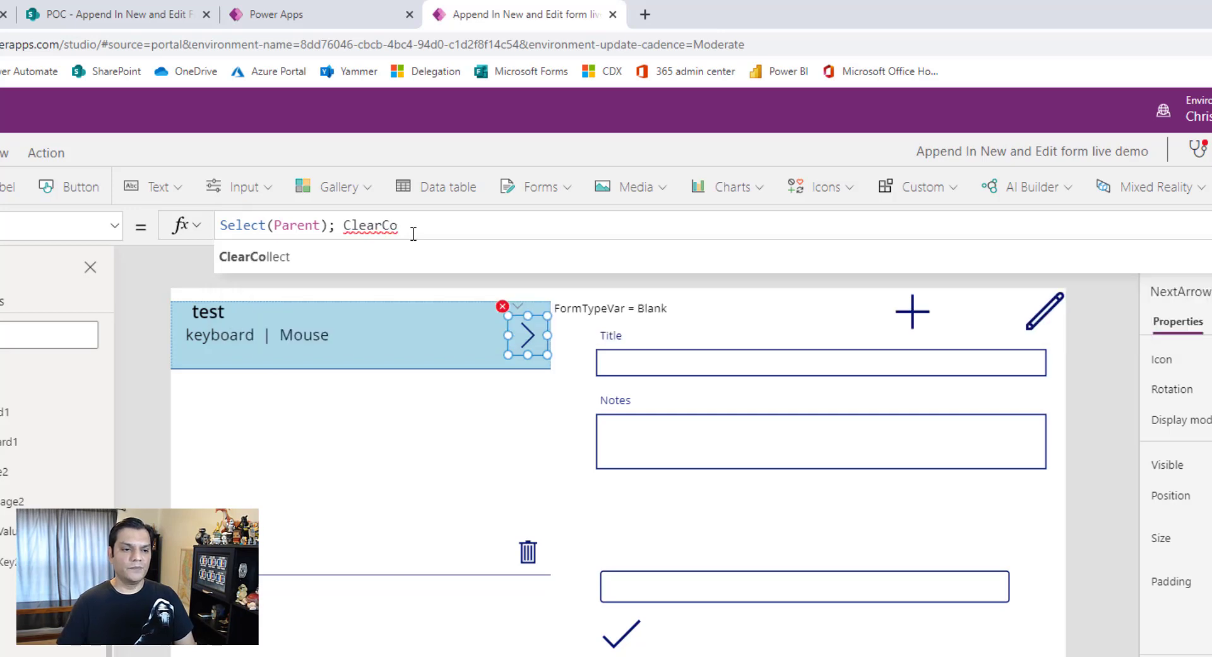
{"action": "key", "text": "Tab"}
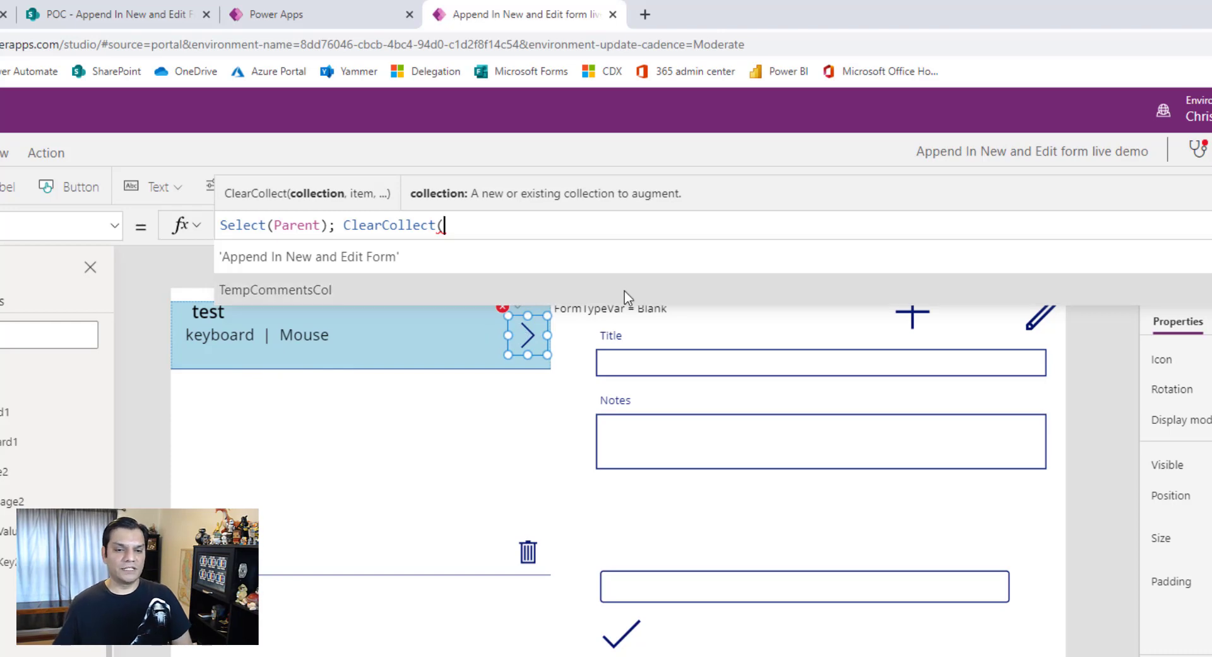
{"action": "left_click", "coordinate": [607, 294]}
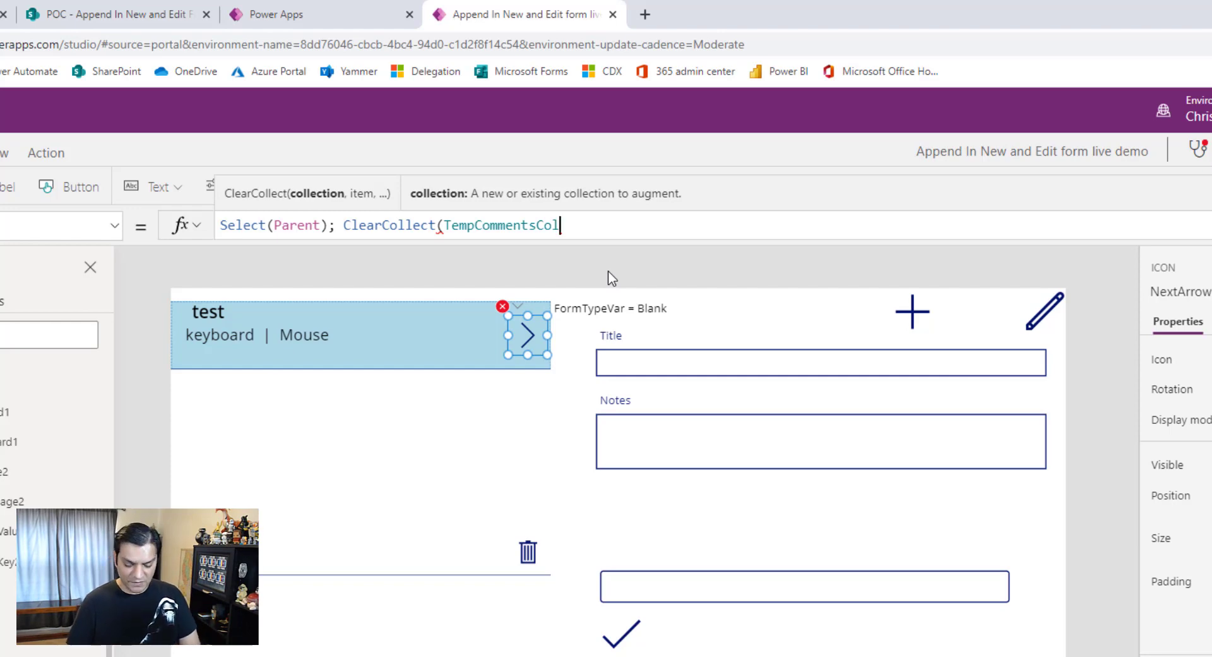
{"action": "type", "text": ","}
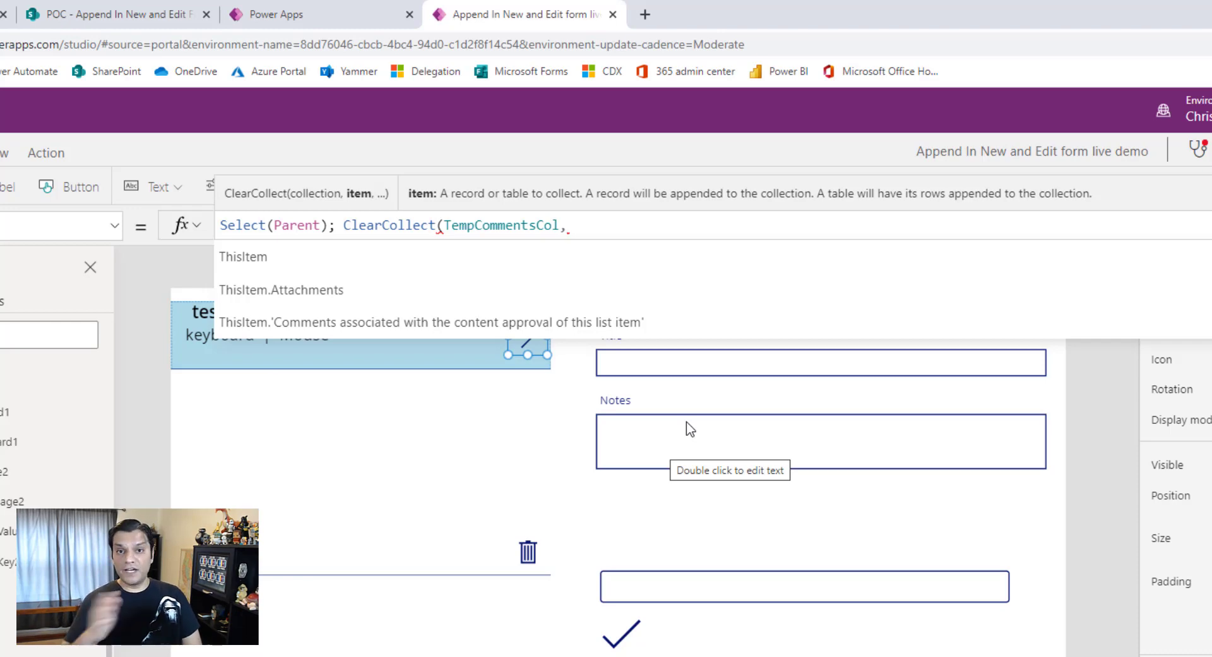
- Complete the ClearCollect call with Split(Gallery1.Selected.Notes, "|") as its item, ending the statement with a semicolon
{"action": "type", "text": "Split("}
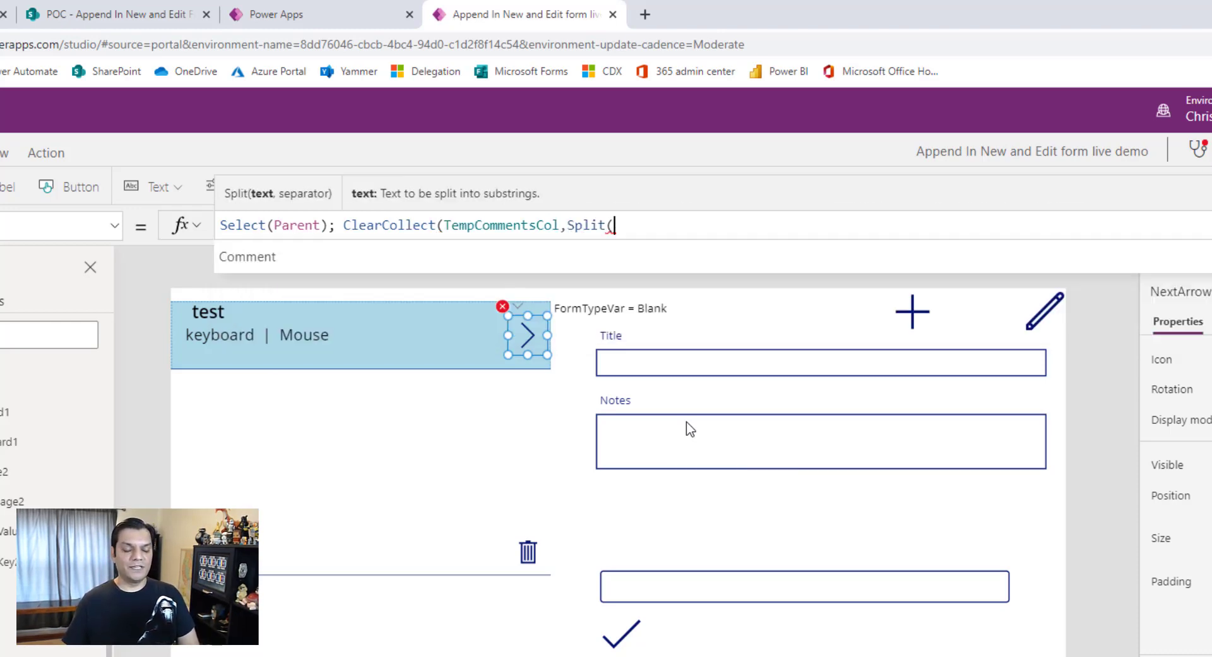
{"action": "type", "text": "Gallery"}
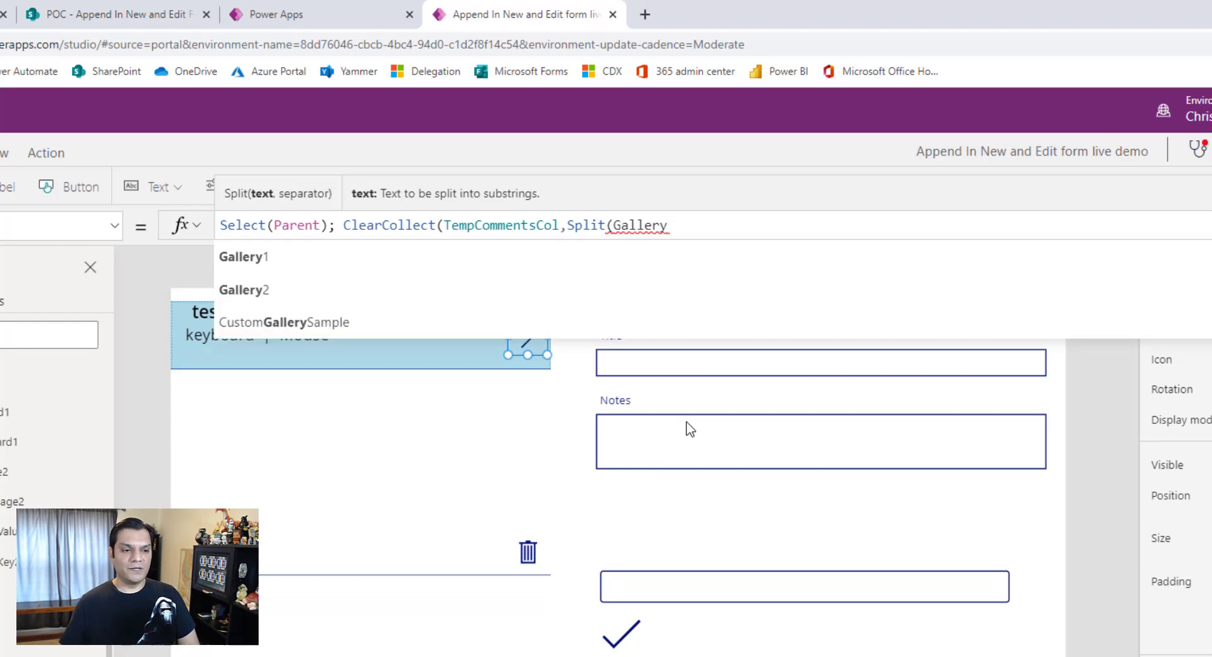
{"action": "type", "text": "1.Selected"}
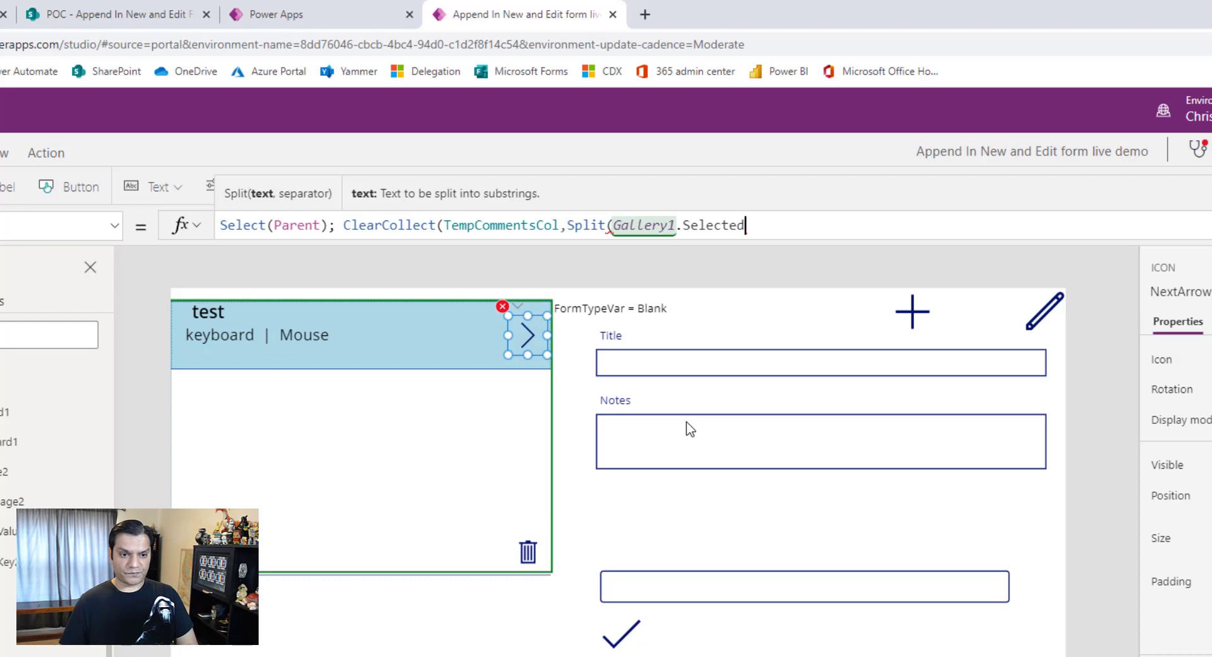
{"action": "type", "text": "."}
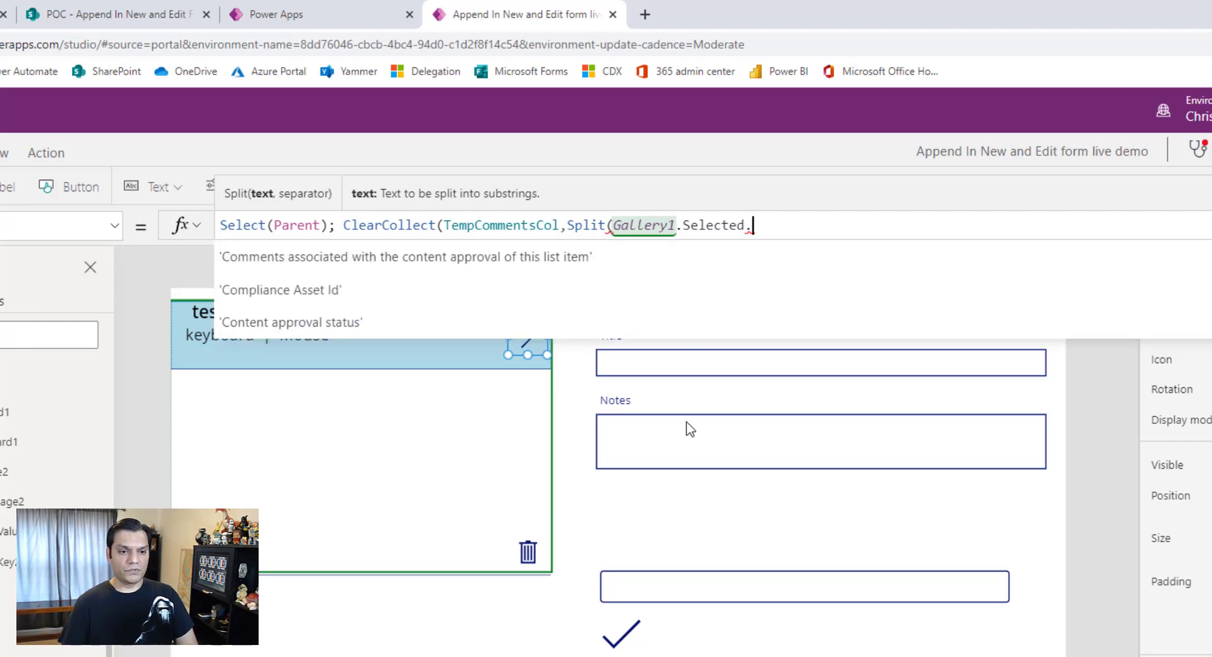
{"action": "type", "text": "Notes,"}
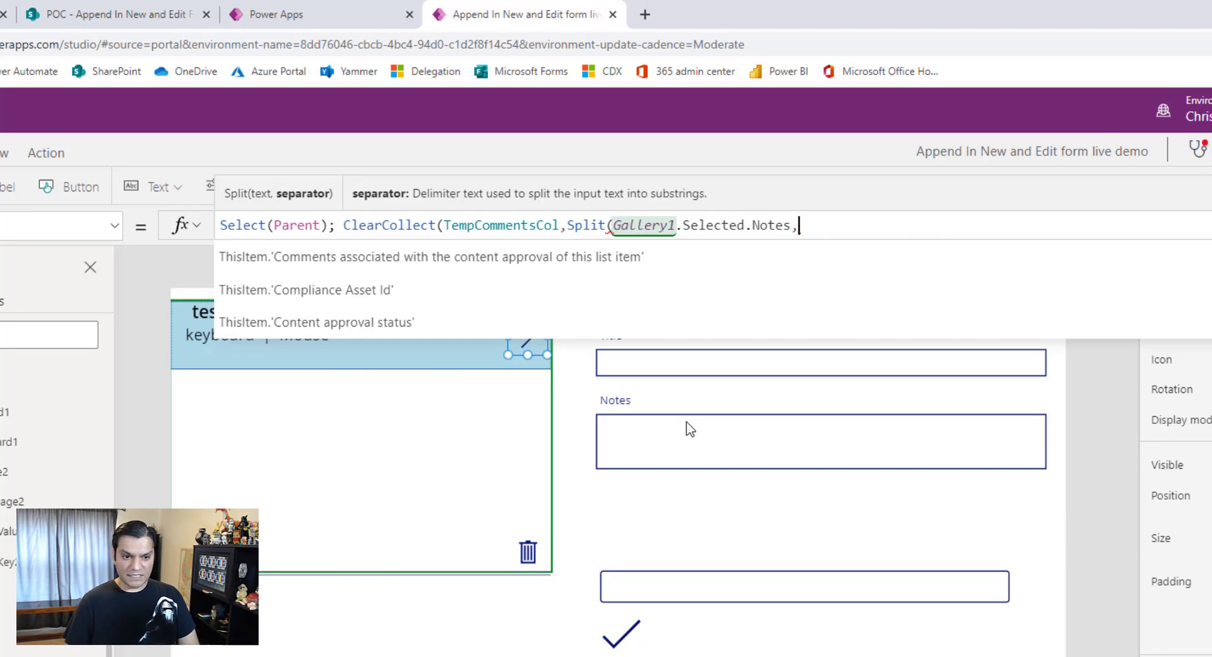
{"action": "type", "text": " \""}
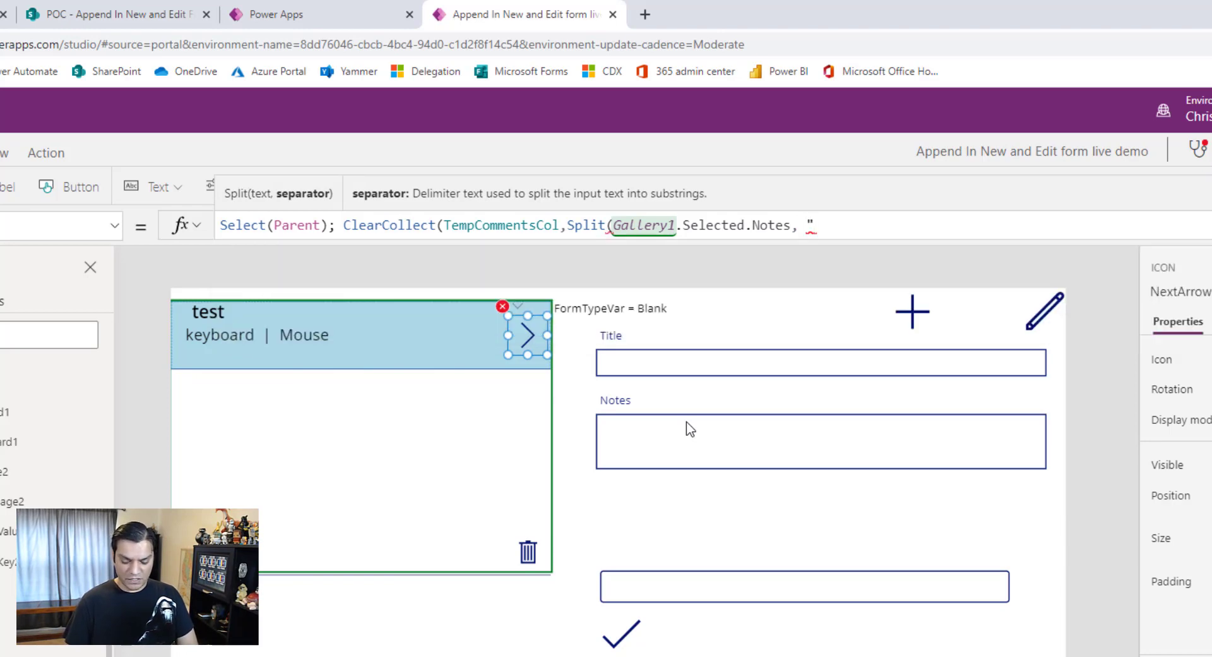
{"action": "type", "text": "|\")"}
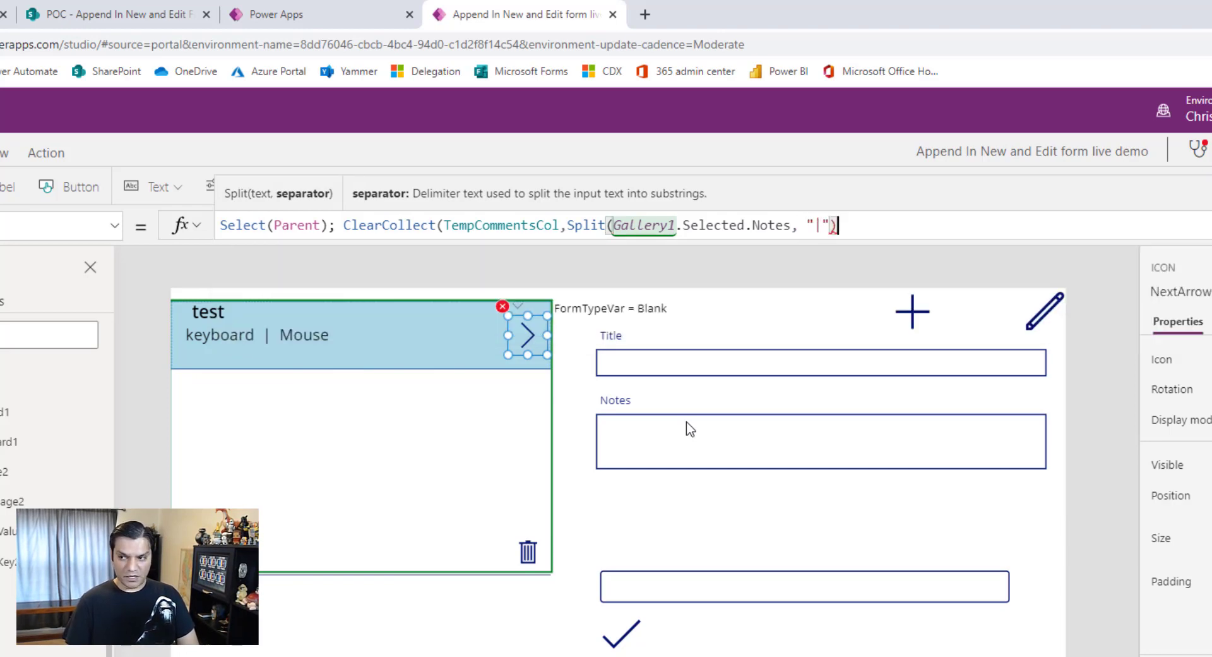
{"action": "type", "text": "); "}
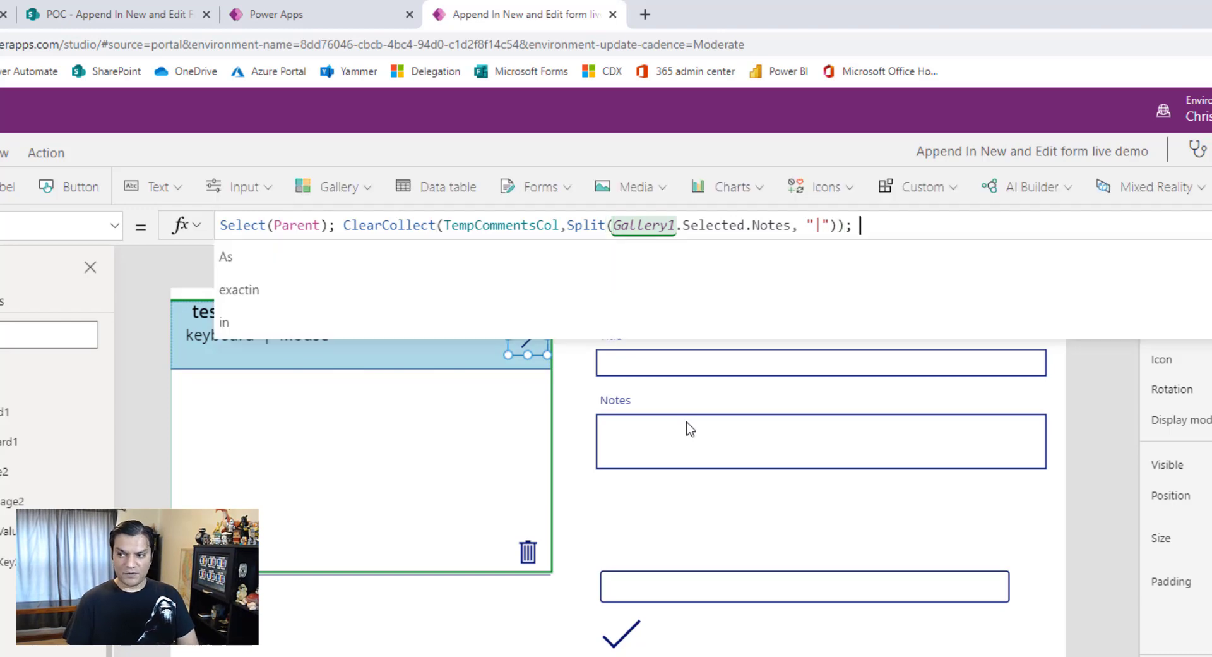
{"action": "type", "text": "Set(Form"}
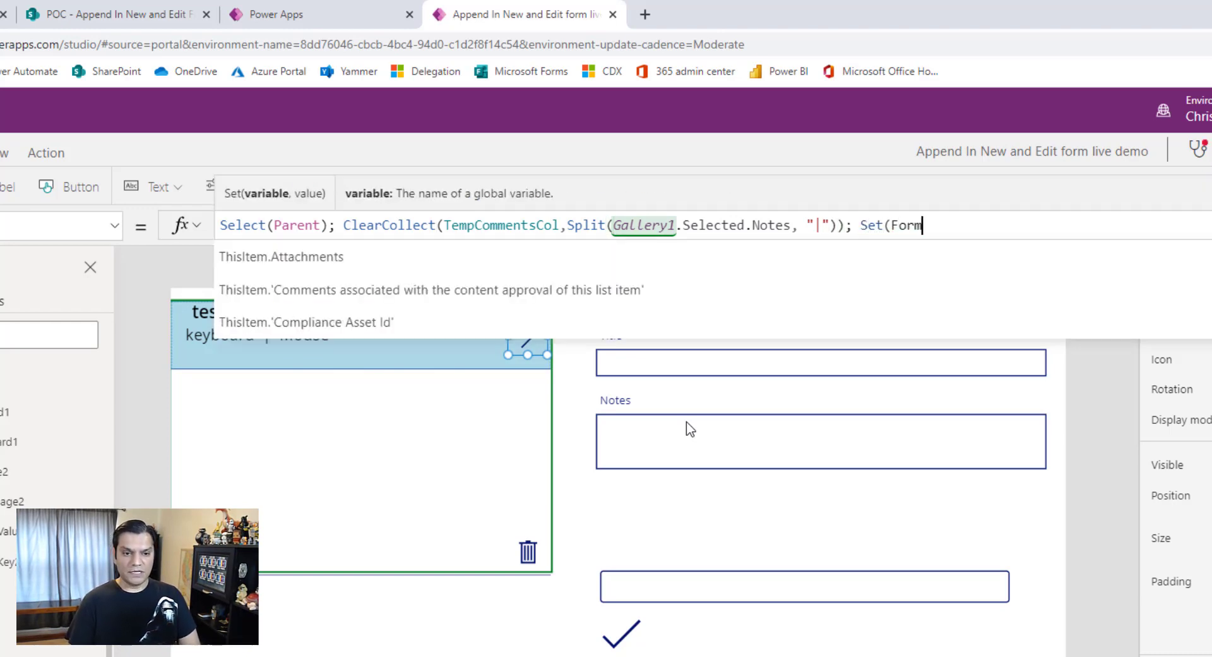
{"action": "type", "text": "t"}
- Add Set(FormTypeVar, "Edit") to the end of the arrow icon's OnSelect formula
{"action": "key", "text": "BackSpace"}
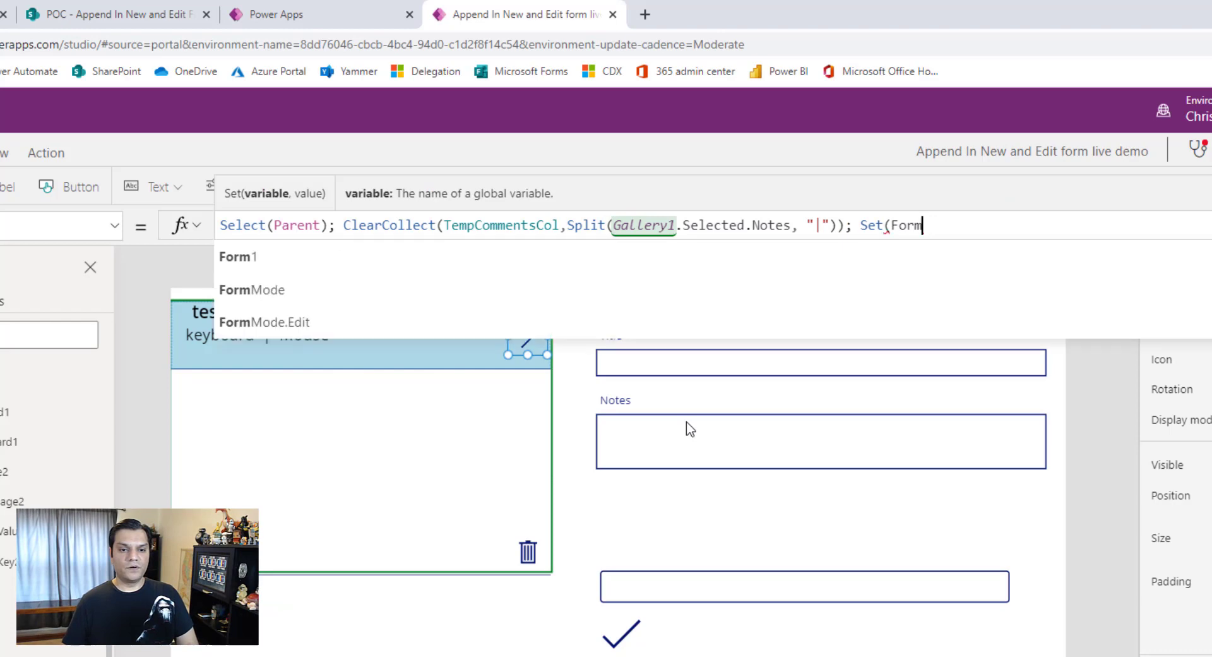
{"action": "type", "text": "Type"}
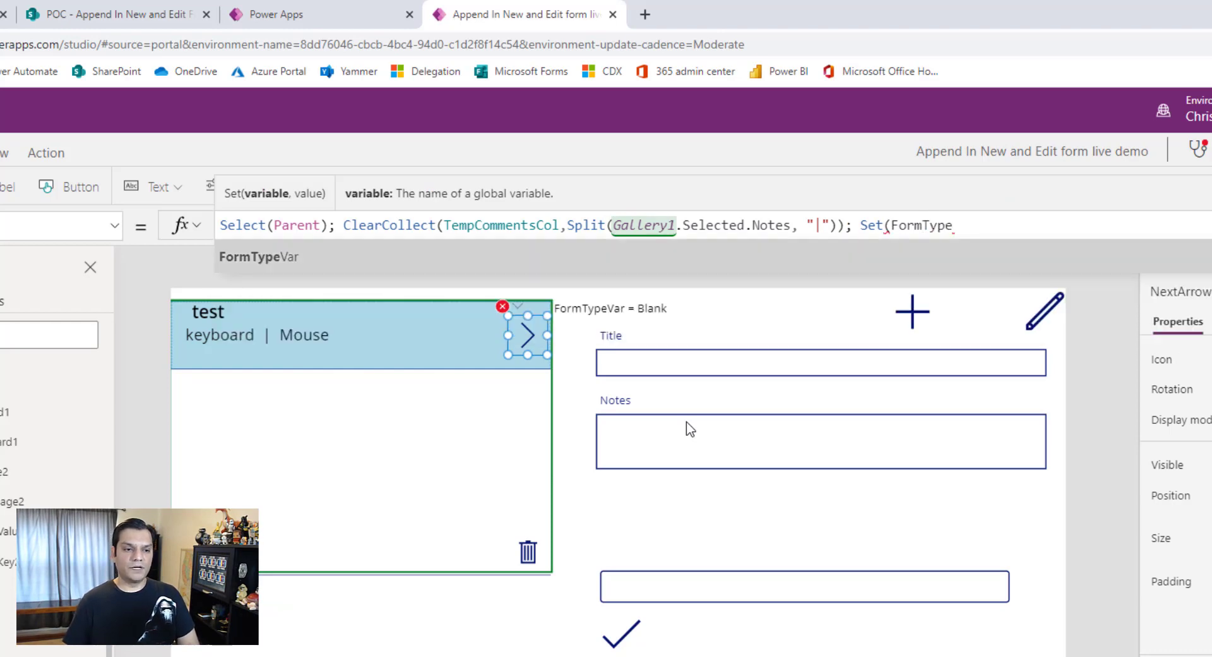
{"action": "type", "text": "Var, \"Edit"}
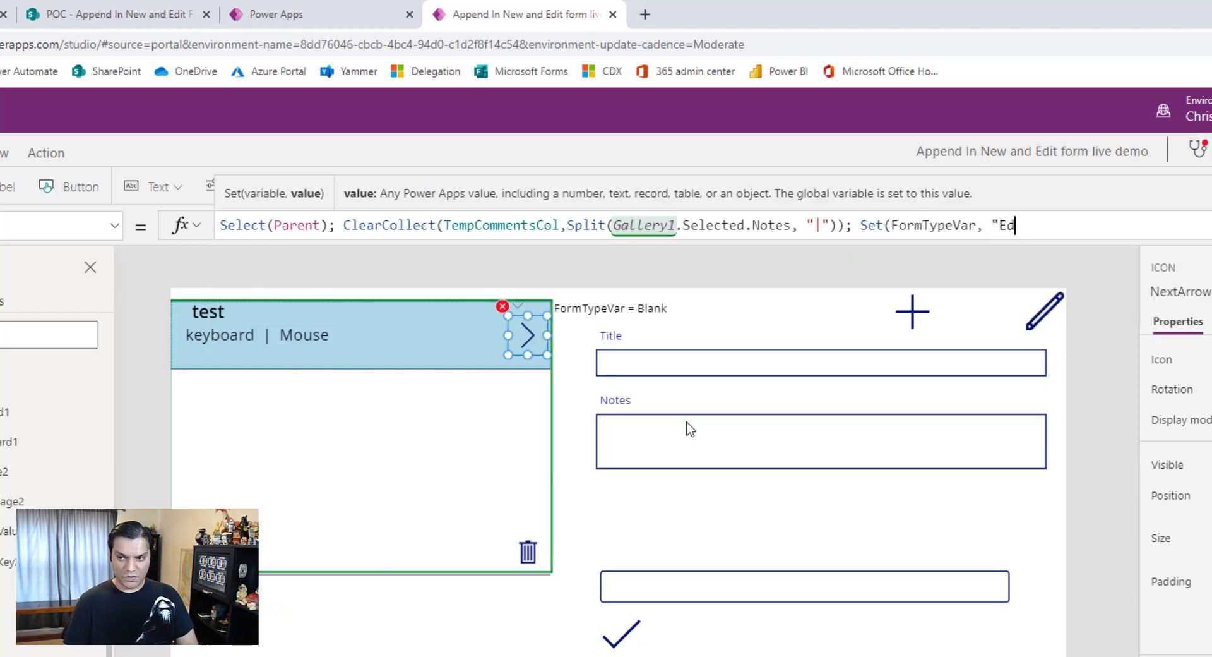
{"action": "type", "text": "\")"}
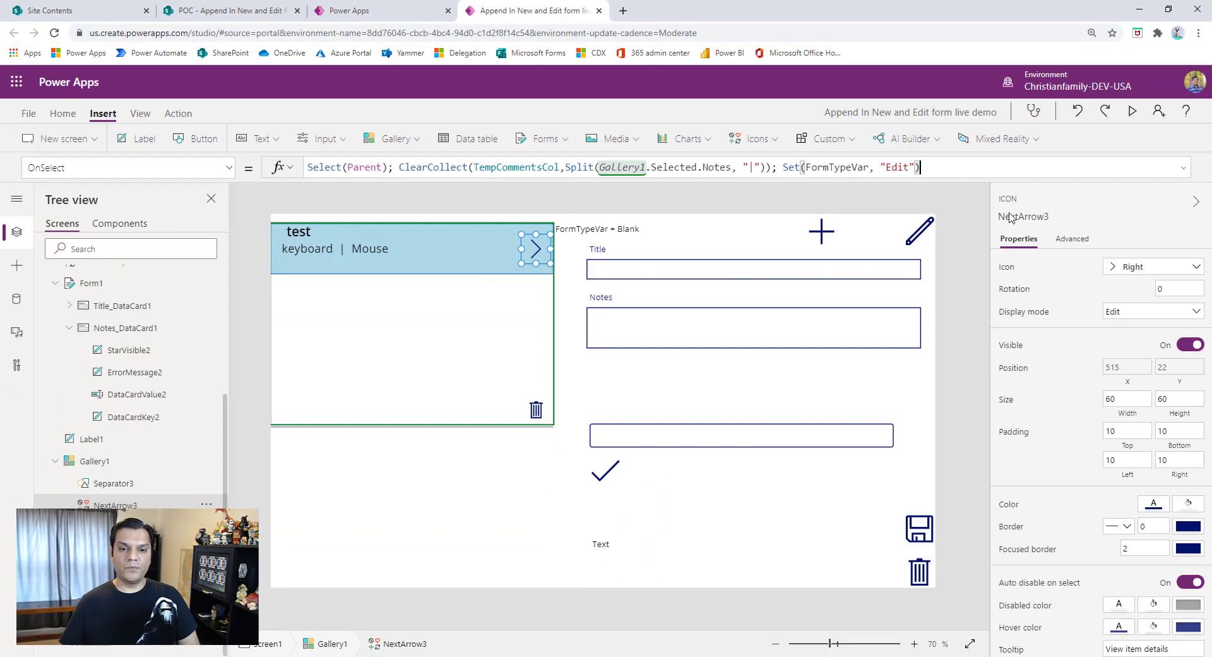
- Preview the app, run the arrow icon on the "test" item, and return to the canvas editor
{"action": "left_click", "coordinate": [1132, 111]}
{"action": "left_click", "coordinate": [501, 123]}
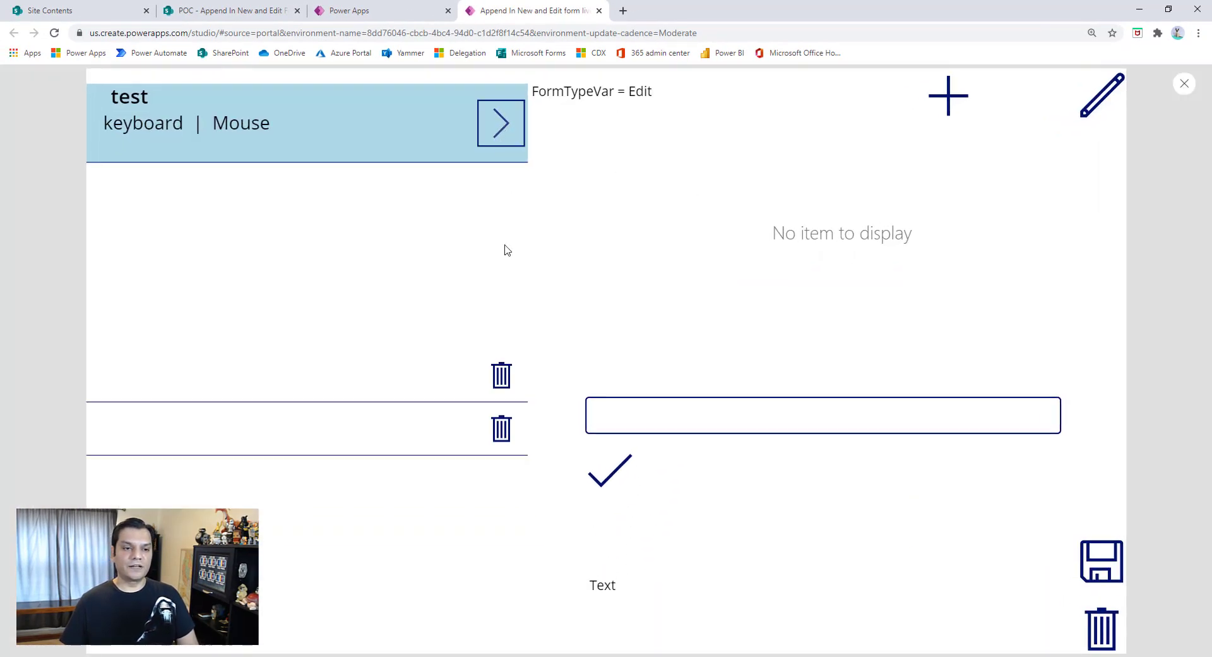
{"action": "left_click", "coordinate": [1184, 84]}
{"action": "key", "text": "Return"}
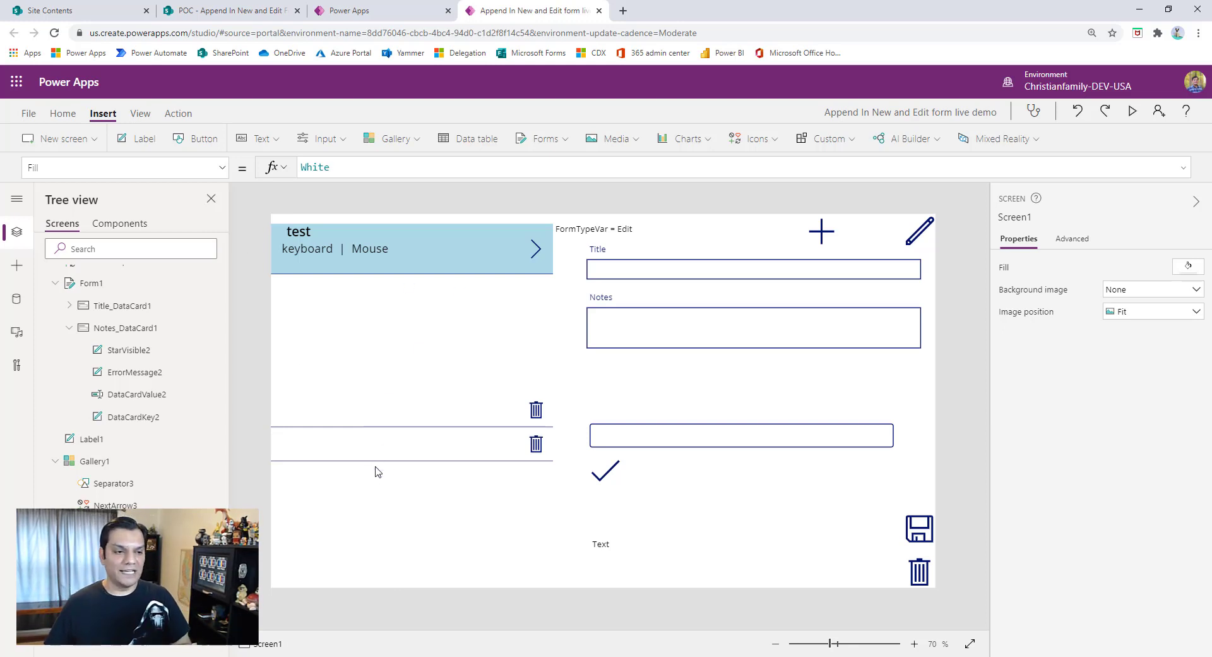
- Examine the columns and items of the TempCommentsCol collection in the app's collections view, then return to the canvas editor
{"action": "left_click", "coordinate": [26, 113]}
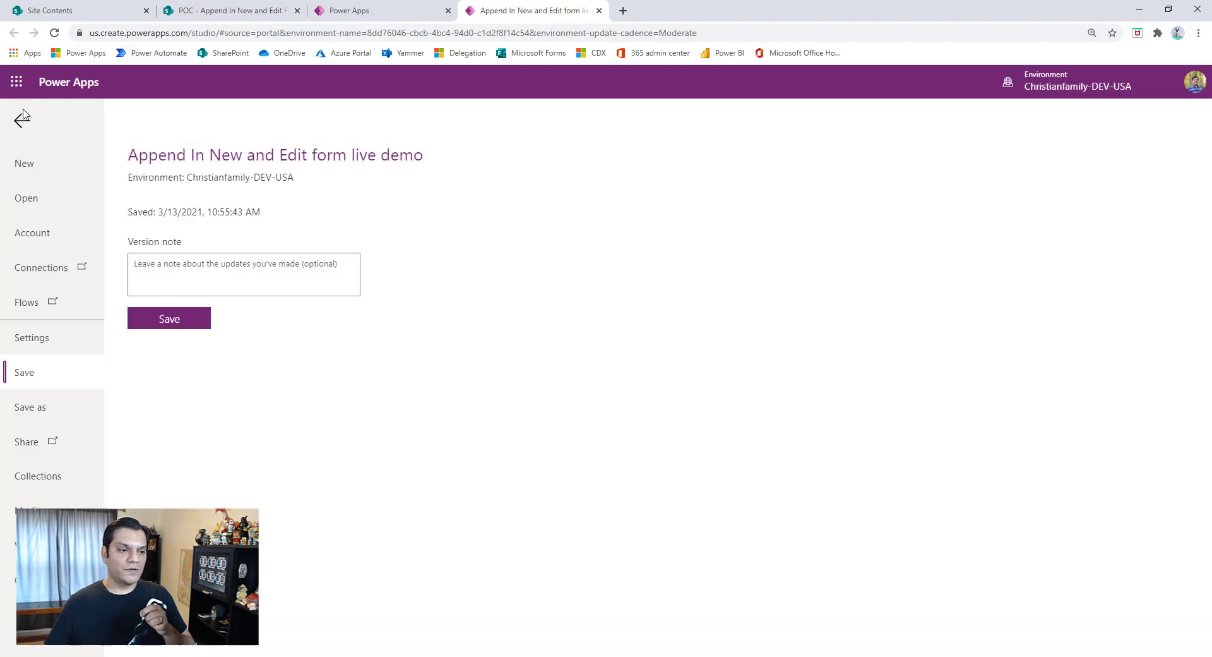
{"action": "left_click", "coordinate": [56, 502]}
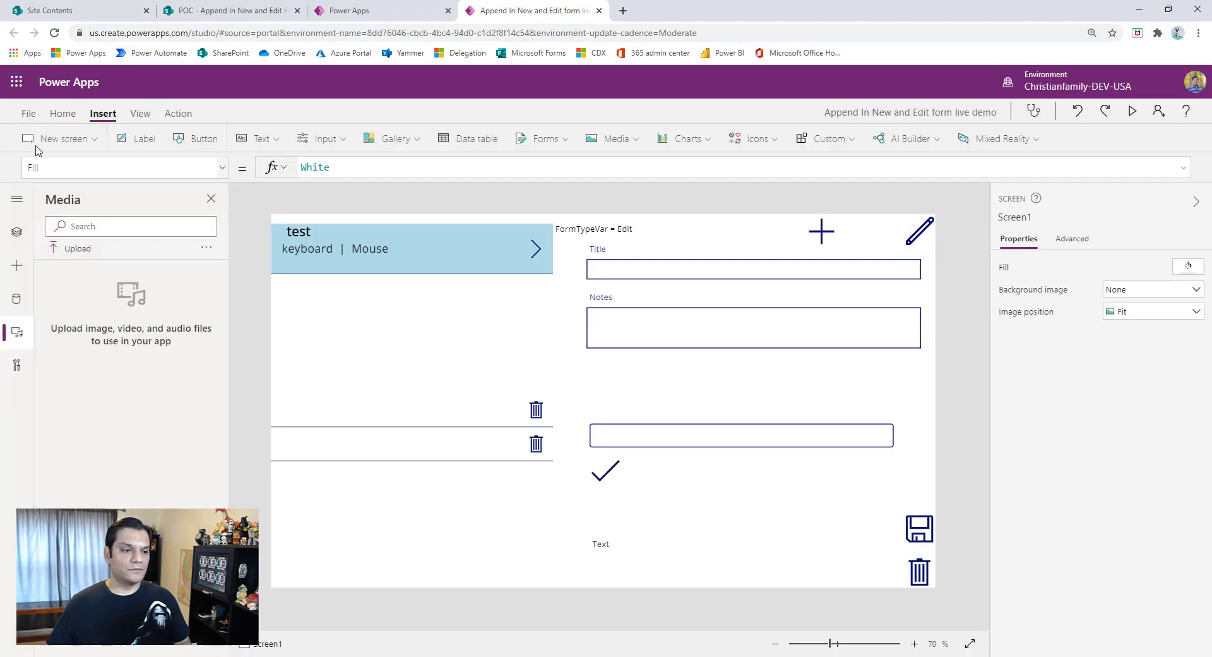
{"action": "left_click", "coordinate": [39, 120]}
{"action": "left_click", "coordinate": [39, 476]}
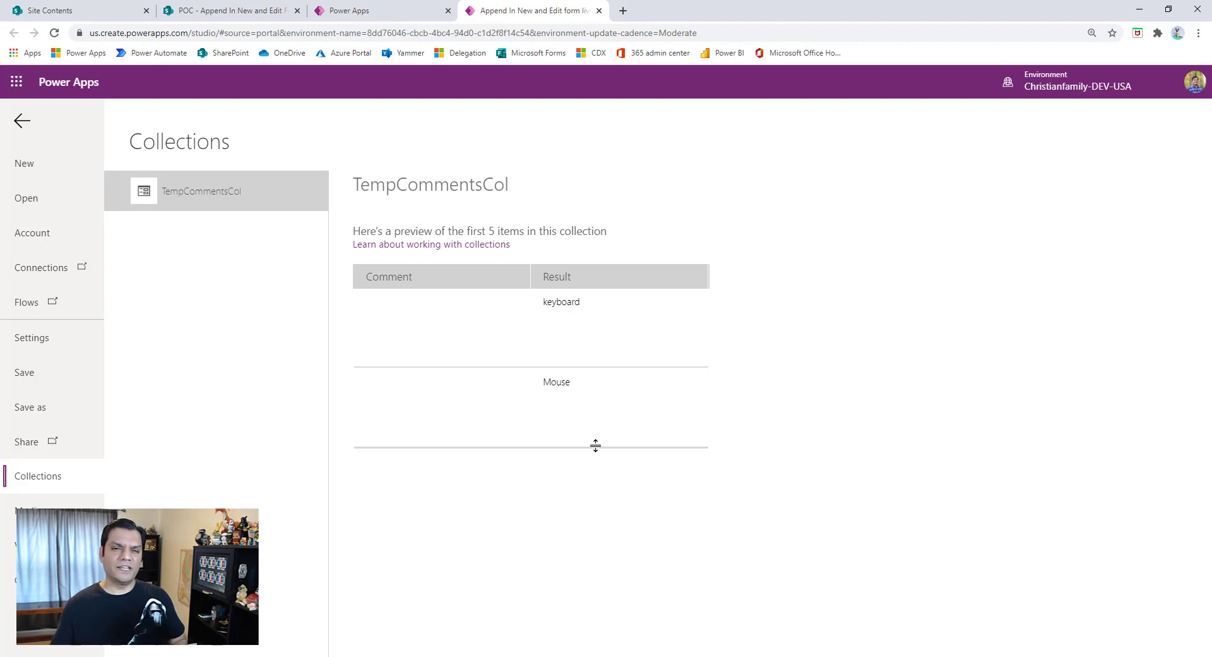
{"action": "left_click", "coordinate": [22, 121]}
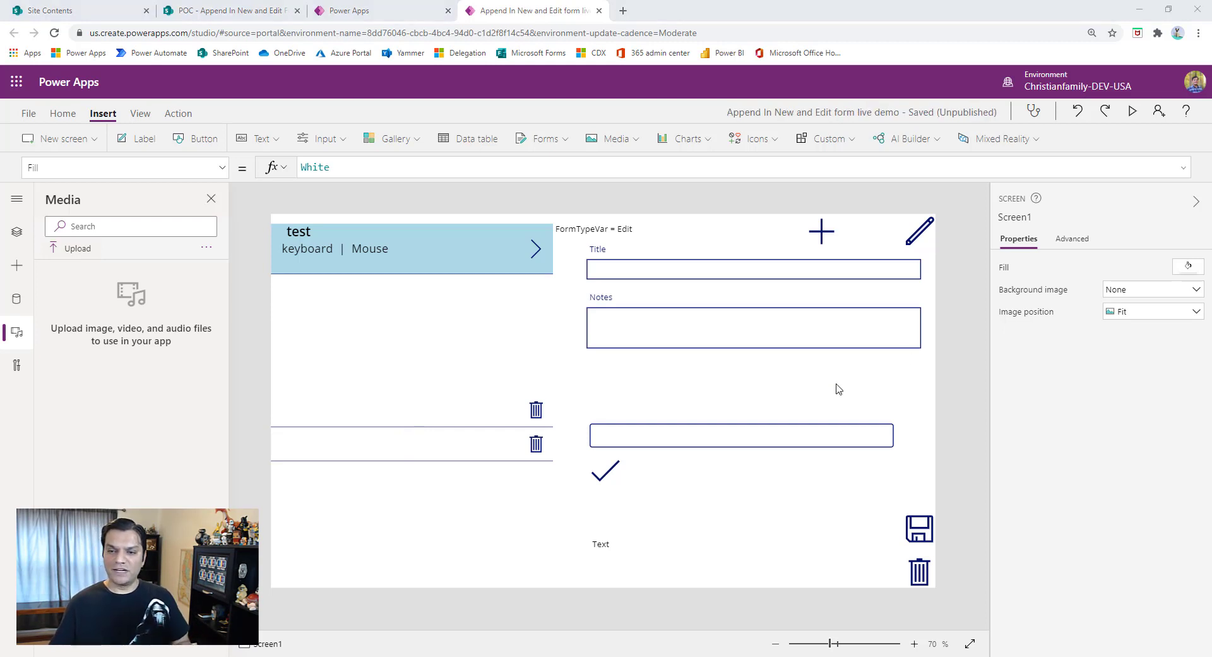
- Begin an If( function on its own line before ThisItem.Comment in the Text formula of the trash-icon gallery's title label
{"action": "left_click", "coordinate": [383, 405]}
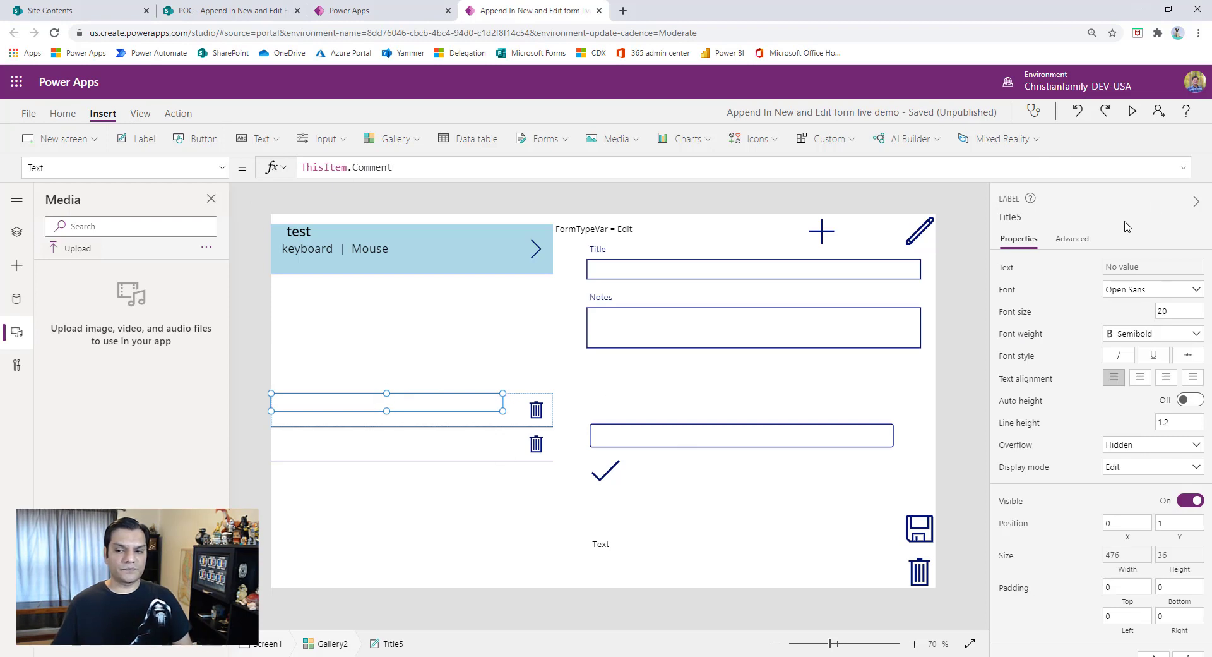
{"action": "left_click", "coordinate": [1183, 167]}
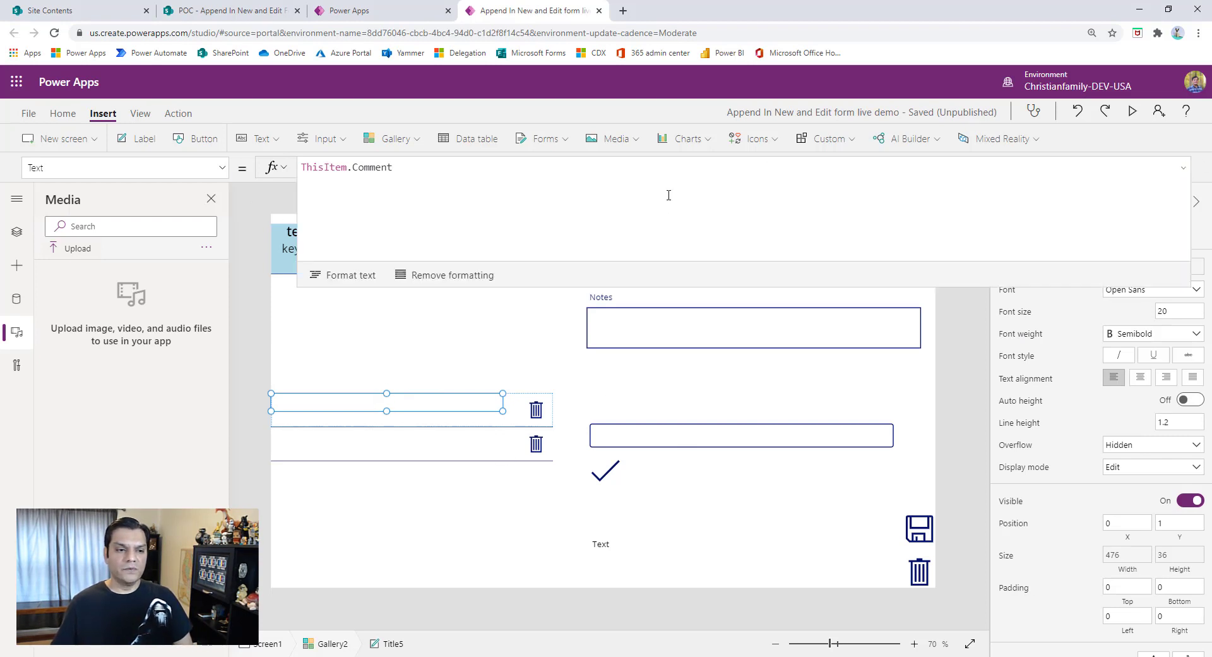
{"action": "key", "text": "shift+Return"}
{"action": "key", "text": "Up"}
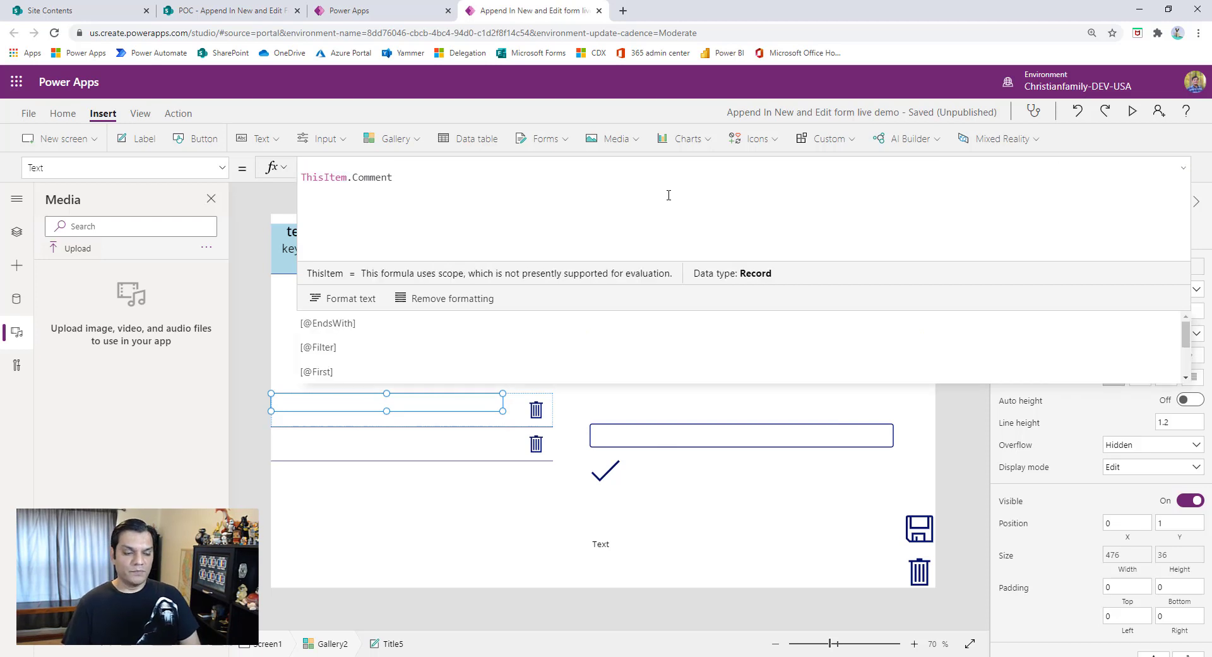
{"action": "type", "text": "If("}
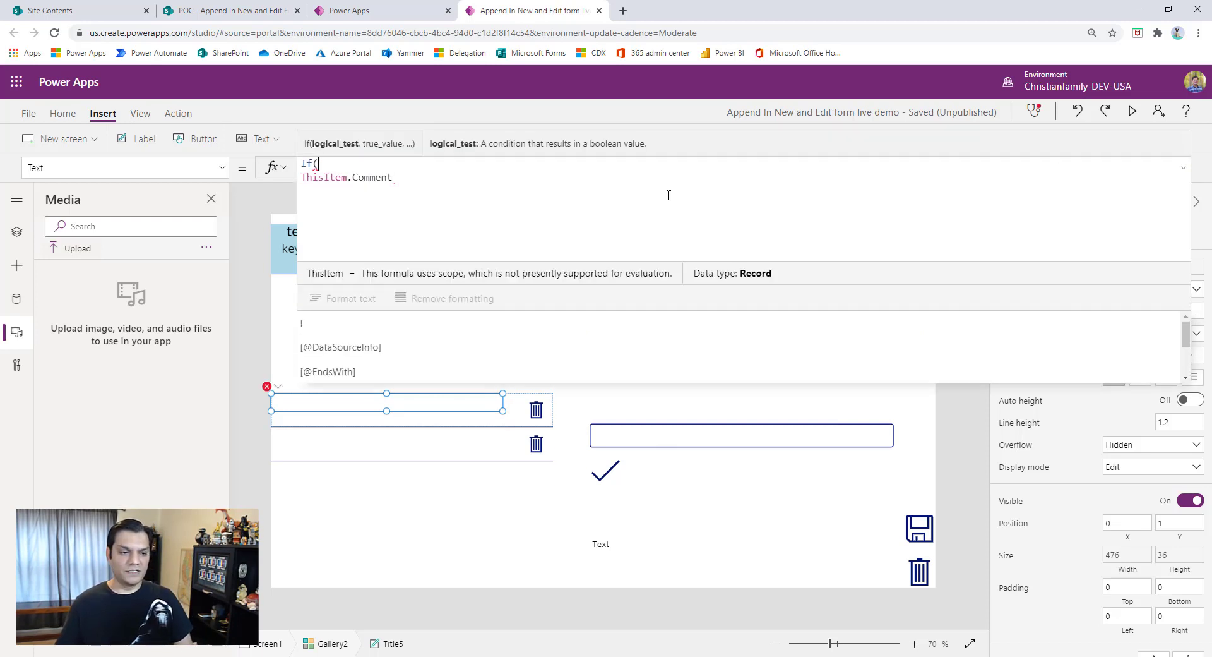
{"action": "key", "text": "Delete"}
{"action": "key", "text": "shift+Return"}
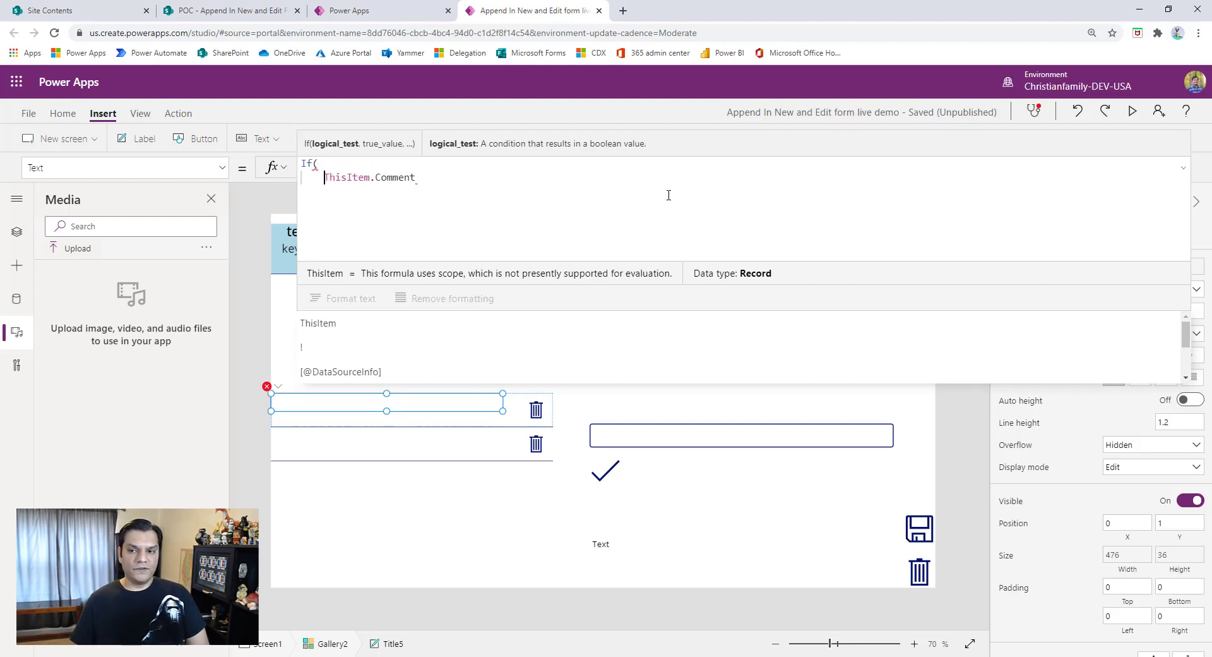
- Make the If formula's first condition FormTypeVar="New", returning ThisItem.Comment
{"action": "type", "text": "FormTyp"}
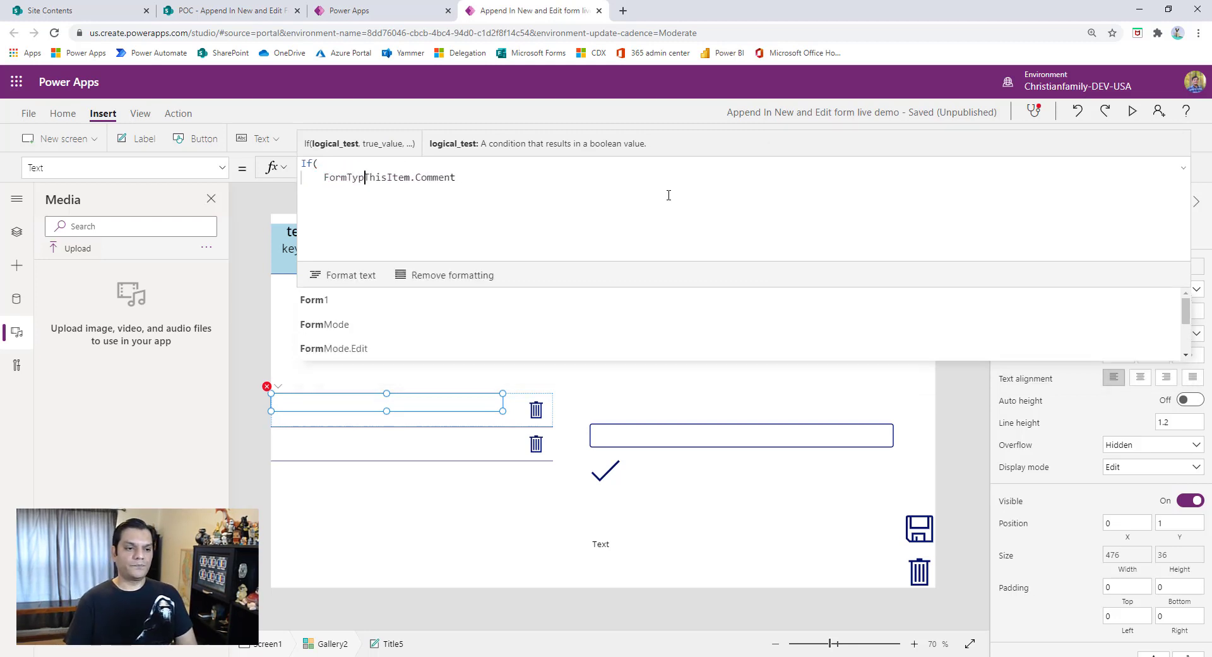
{"action": "type", "text": "eVar"}
{"action": "key", "text": "ctrl+Delete"}
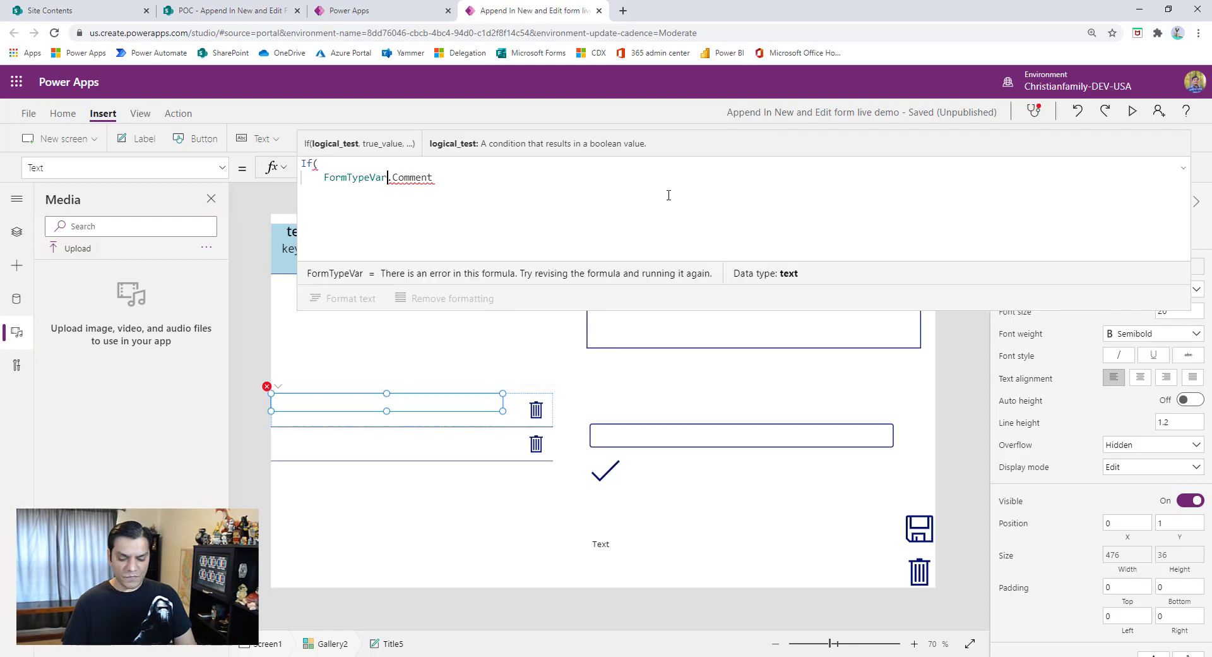
{"action": "type", "text": "=\"New"}
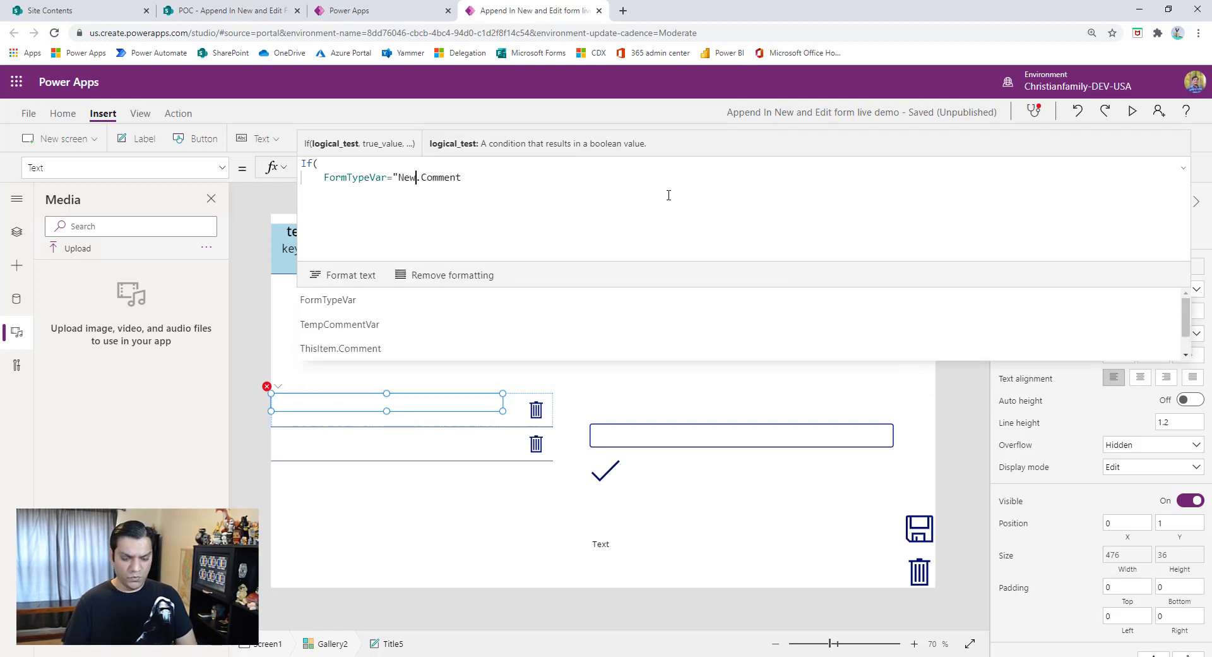
{"action": "type", "text": "\", Thi"}
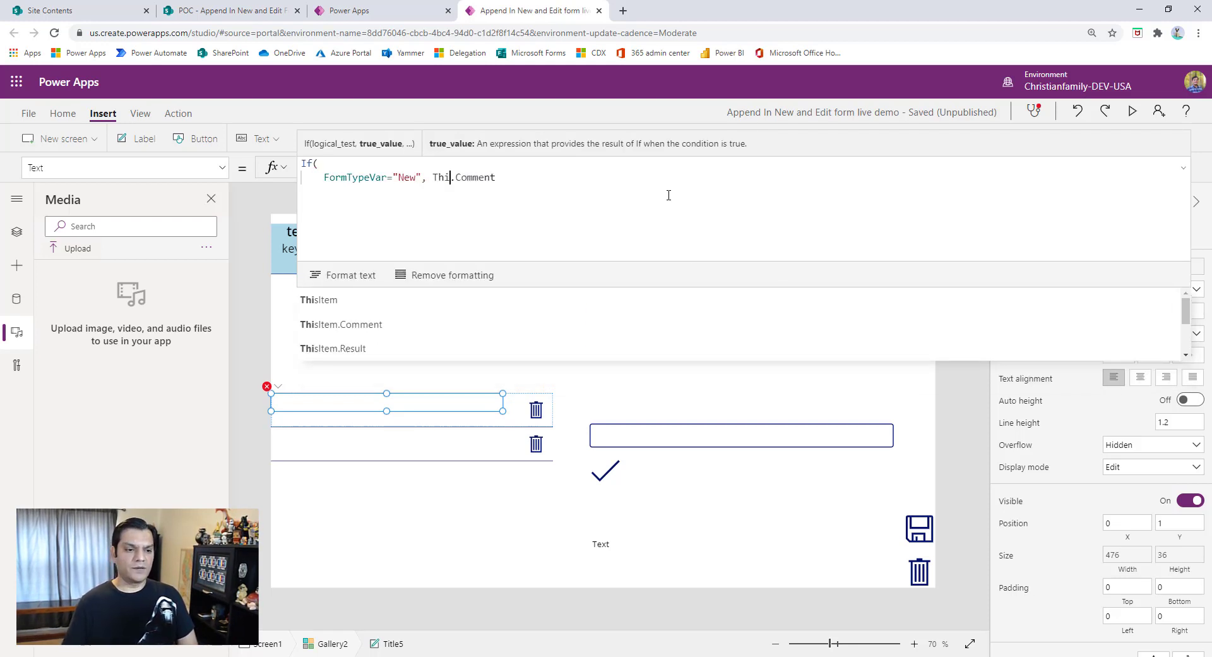
{"action": "type", "text": "sItem"}
{"action": "key", "text": "End"}
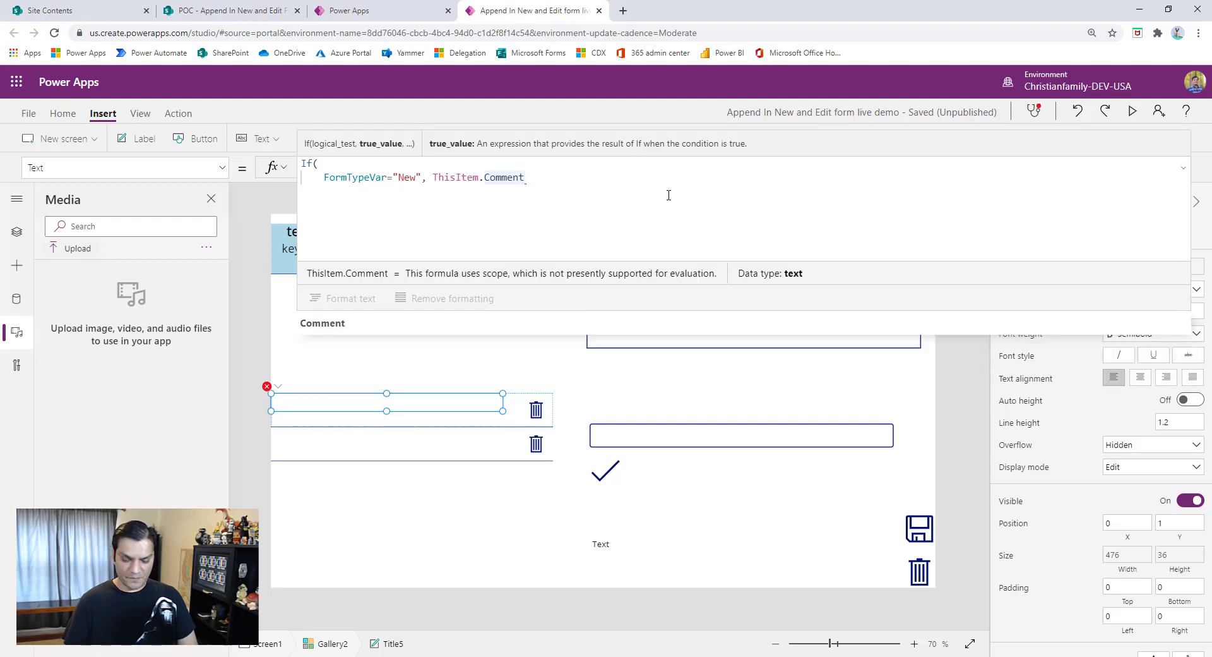
{"action": "type", "text": ","}
- Add a second condition line FormTypeVar="Edit" with a nested If testing IsBlank(ThisItem.Result)=true
{"action": "key", "text": "Return"}
{"action": "type", "text": "FormTy"}
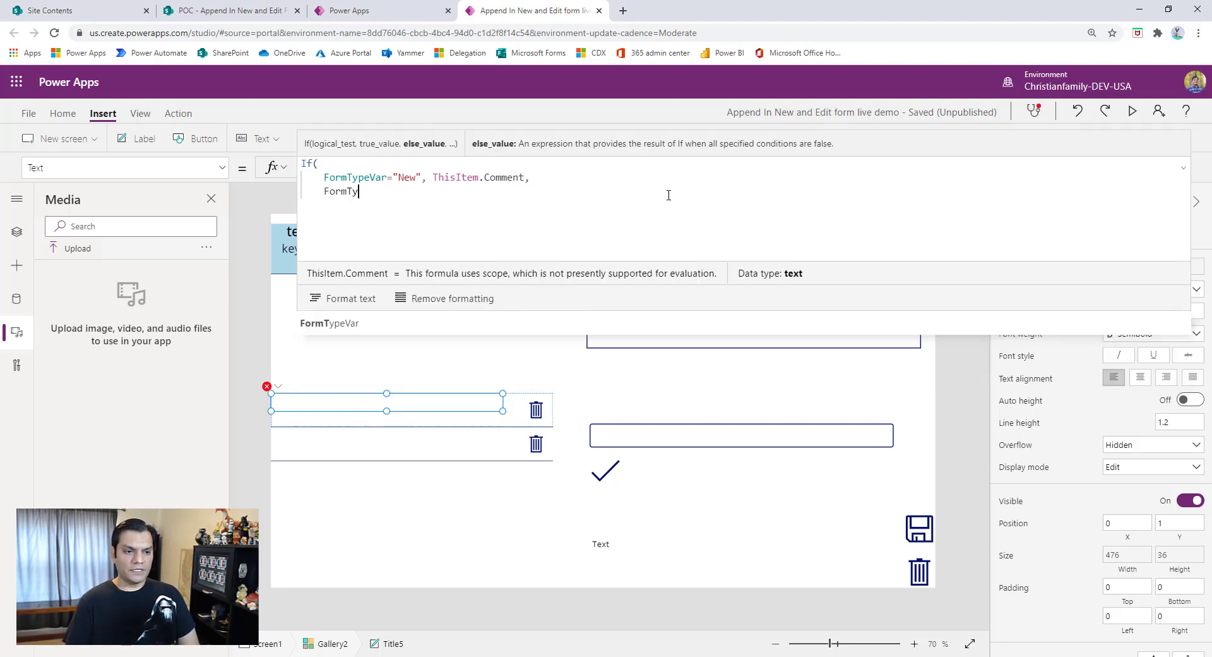
{"action": "type", "text": "peVar="}
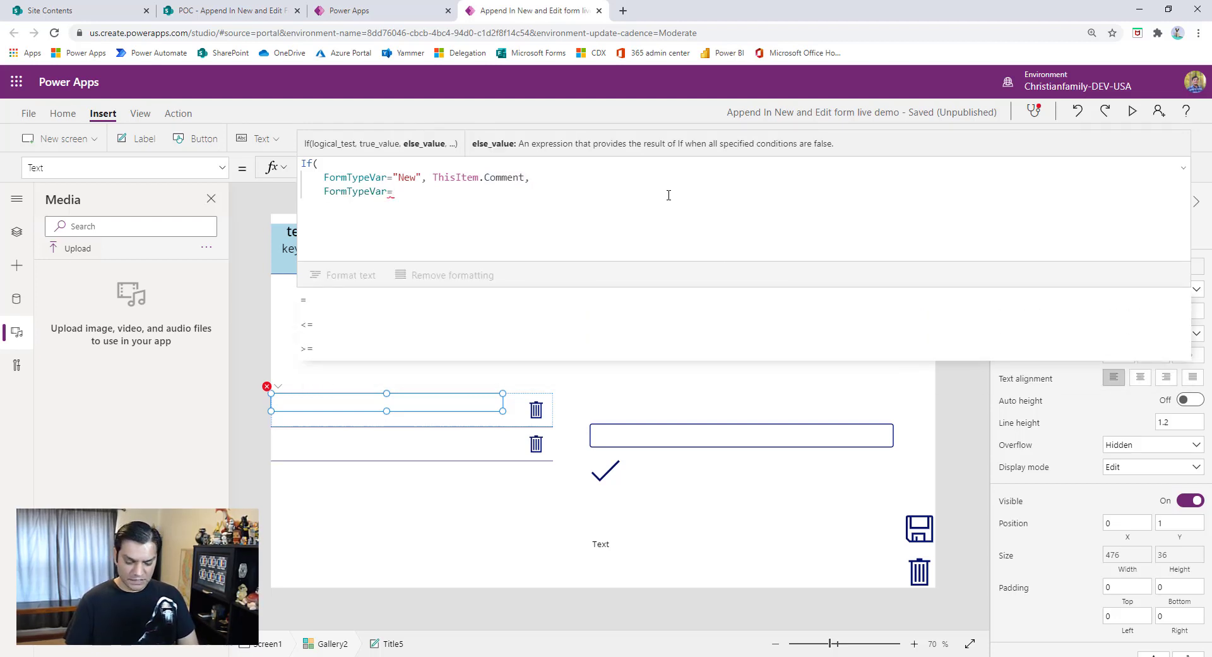
{"action": "type", "text": "\"Edit\", "}
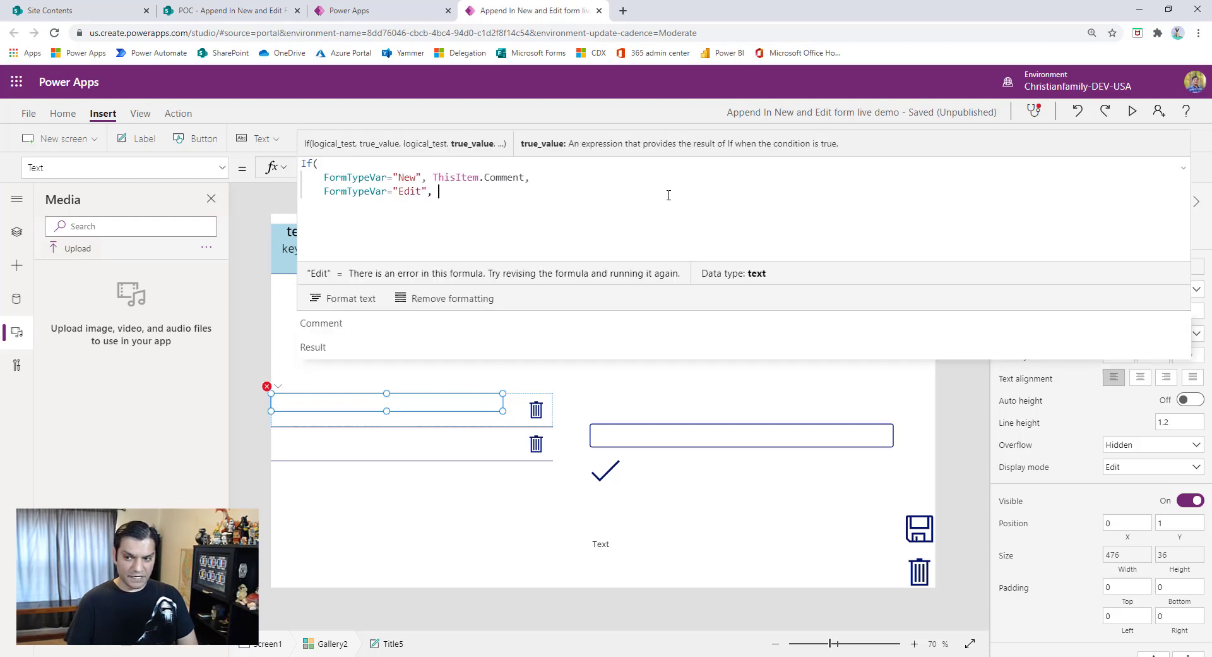
{"action": "type", "text": "If(Is"}
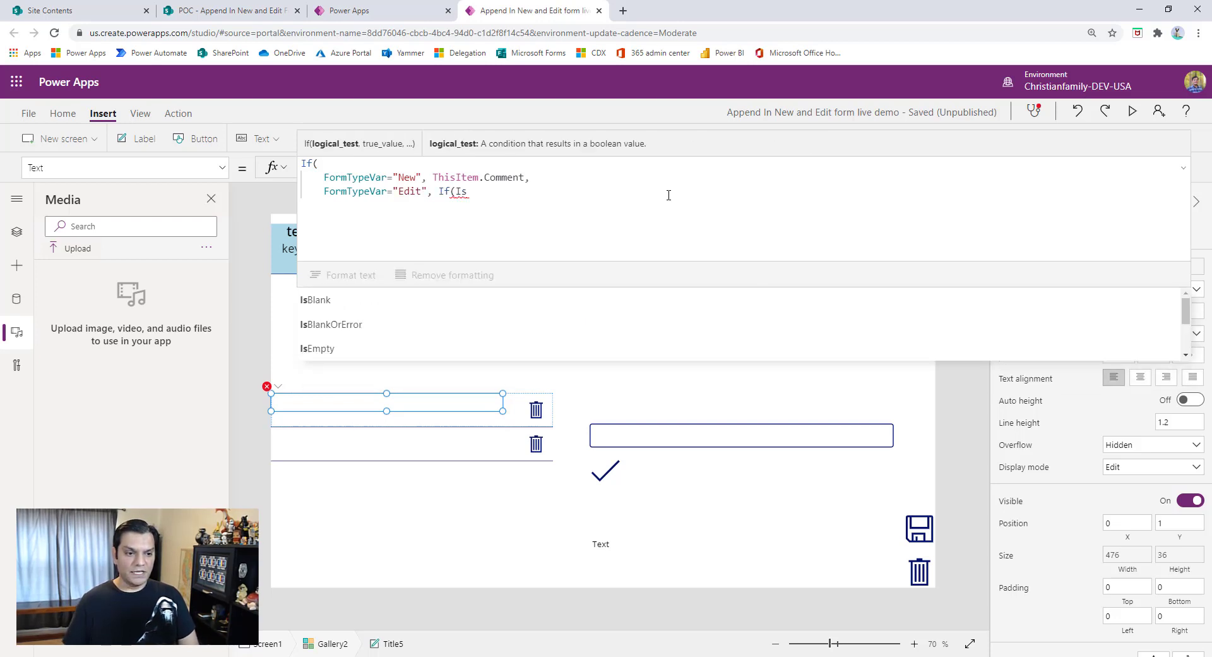
{"action": "type", "text": "Blank(this"}
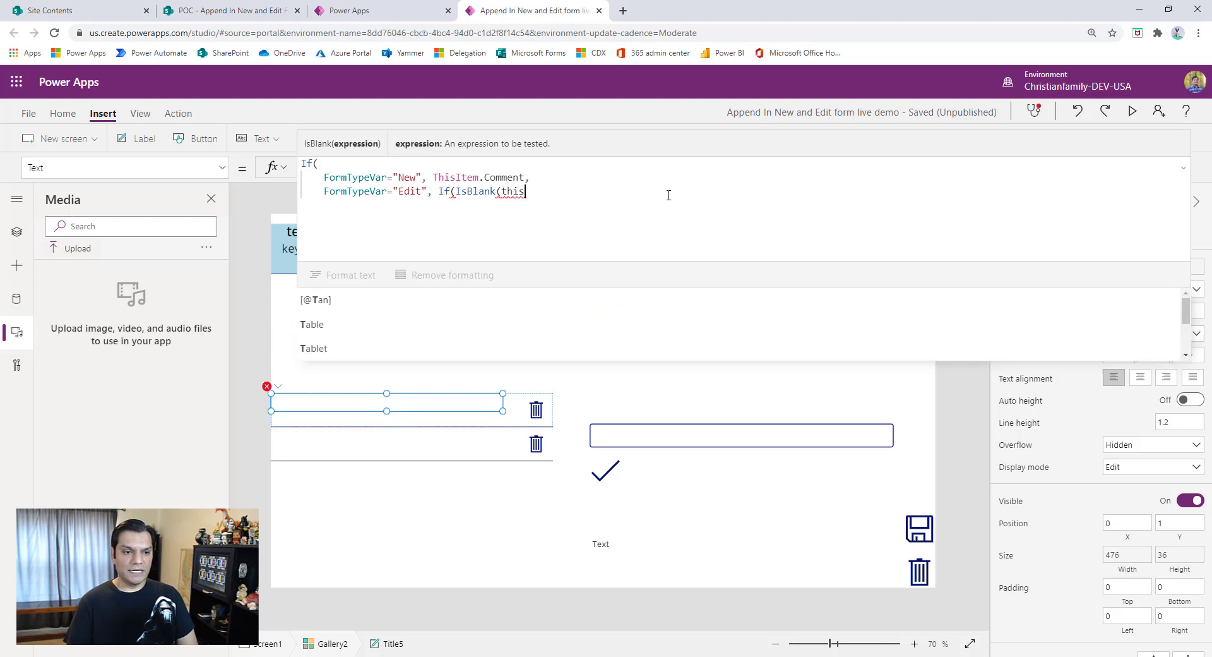
{"action": "key", "text": "Down"}
{"action": "key", "text": "Tab"}
{"action": "type", "text": ".Result"}
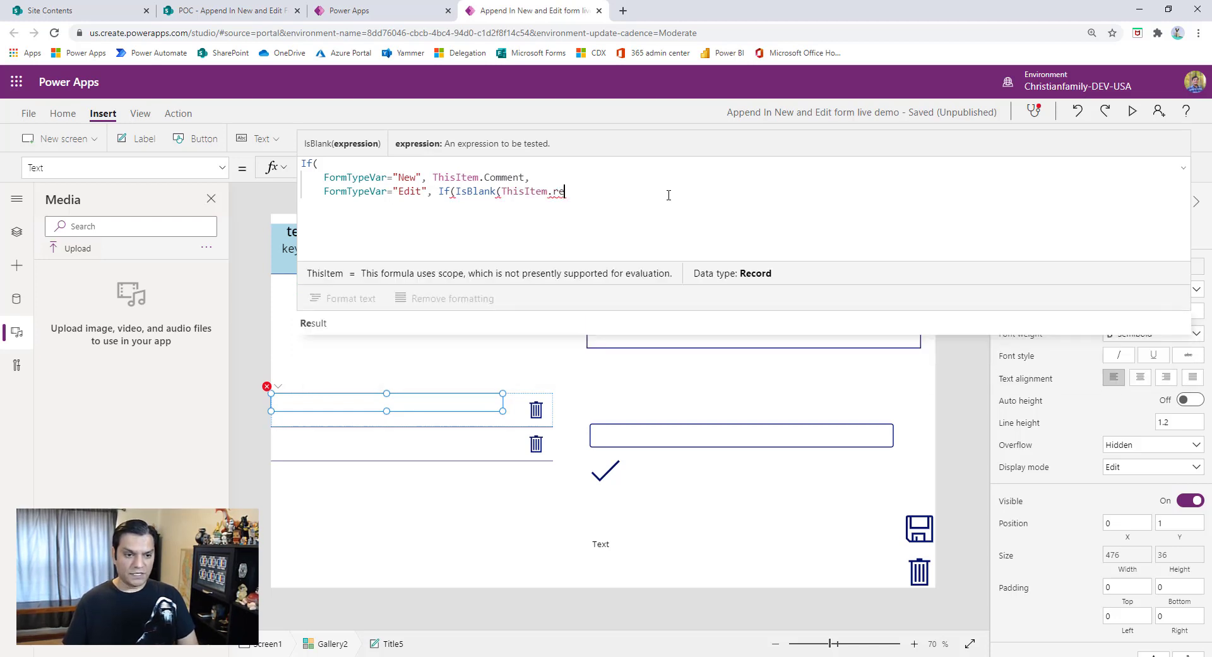
{"action": "key", "text": "Down"}
{"action": "key", "text": "Tab"}
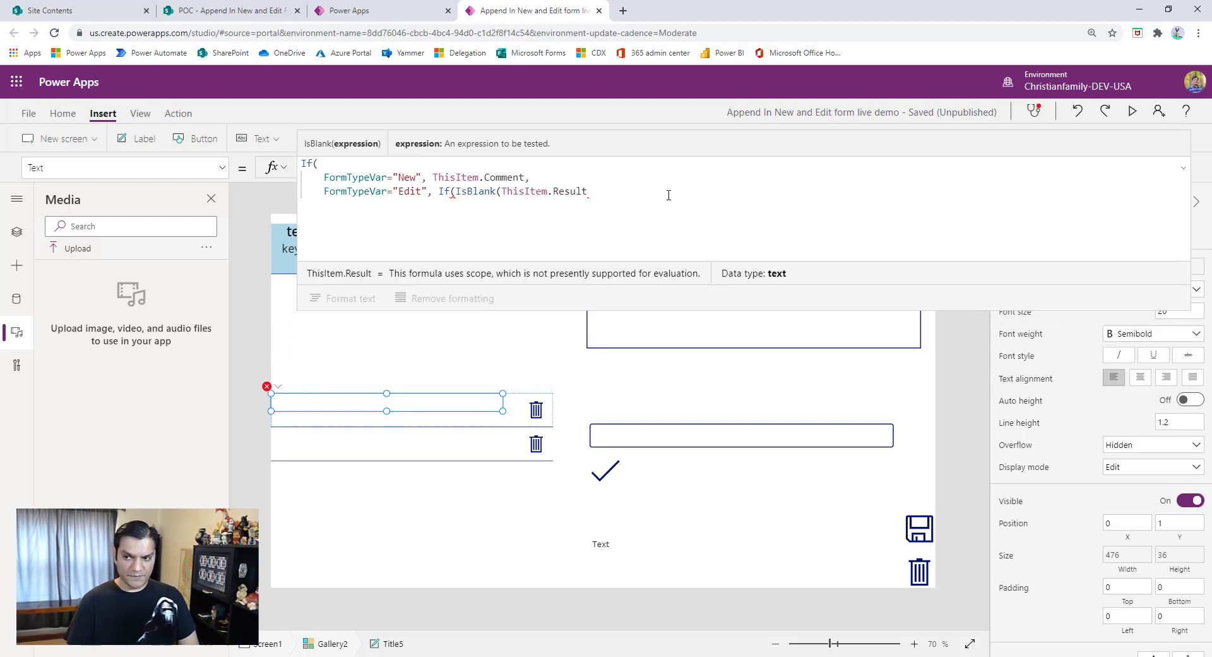
{"action": "type", "text": ")=true"}
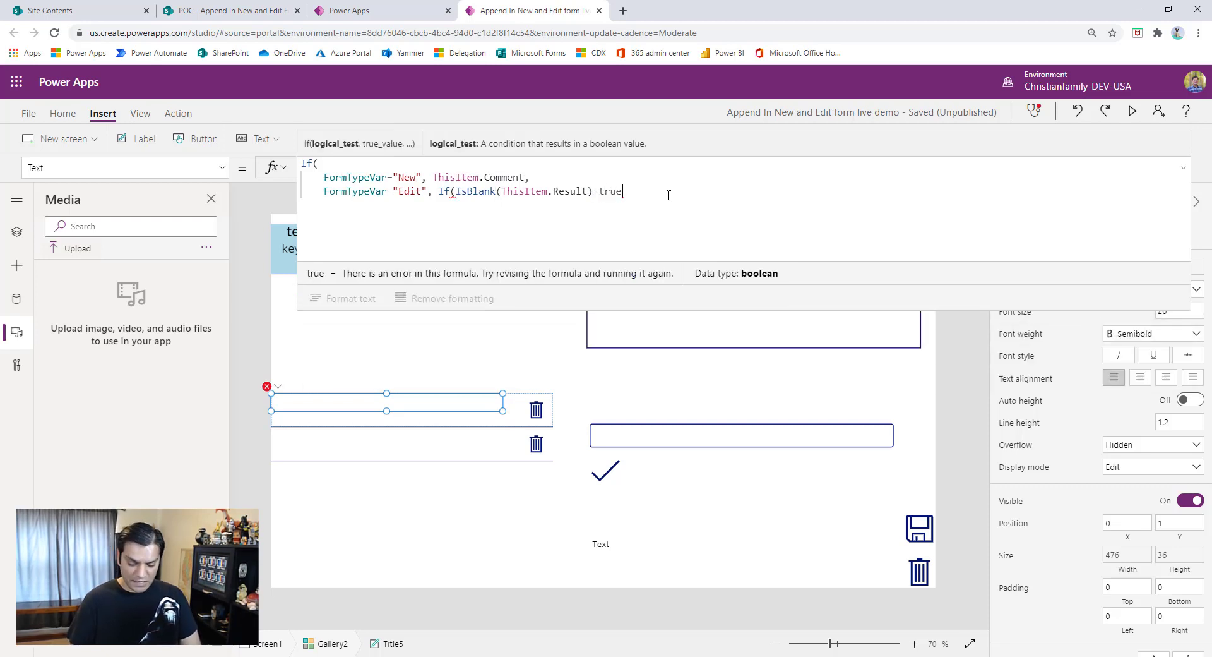
{"action": "type", "text": ", thisi"}
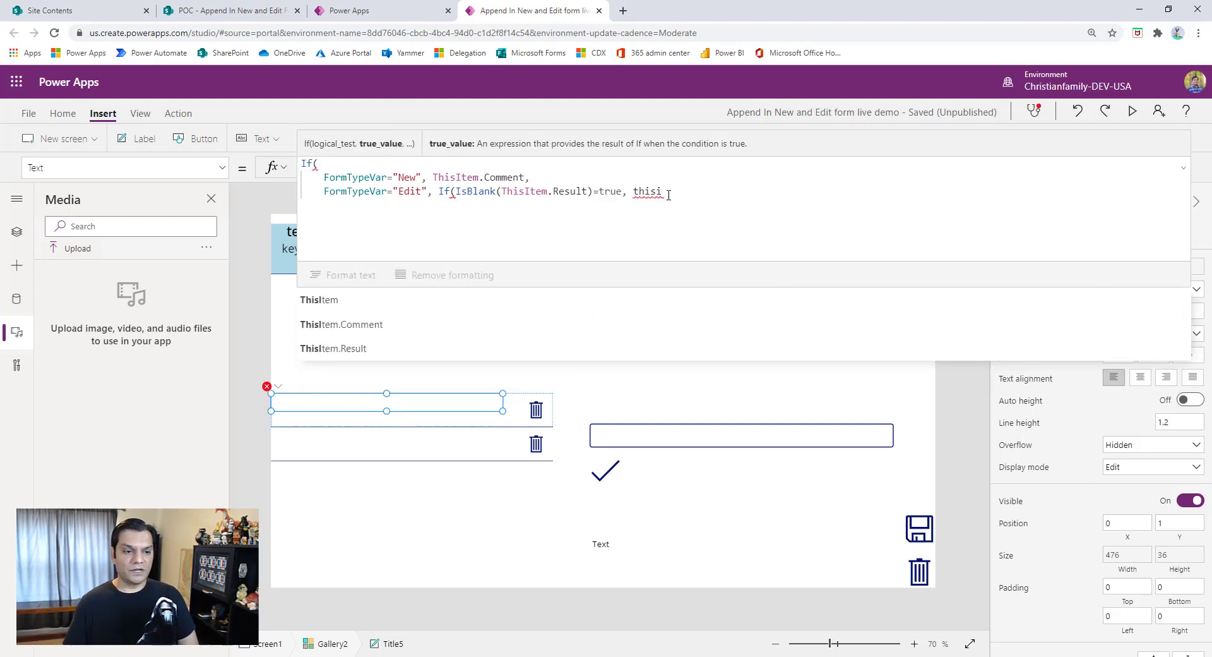
- Complete the nested If so it returns ThisItem.Comment when true and otherwise ThisItem.Result, and end the line with a comma
{"action": "key", "text": "Down"}
{"action": "key", "text": "Tab"}
{"action": "type", "text": ", this"}
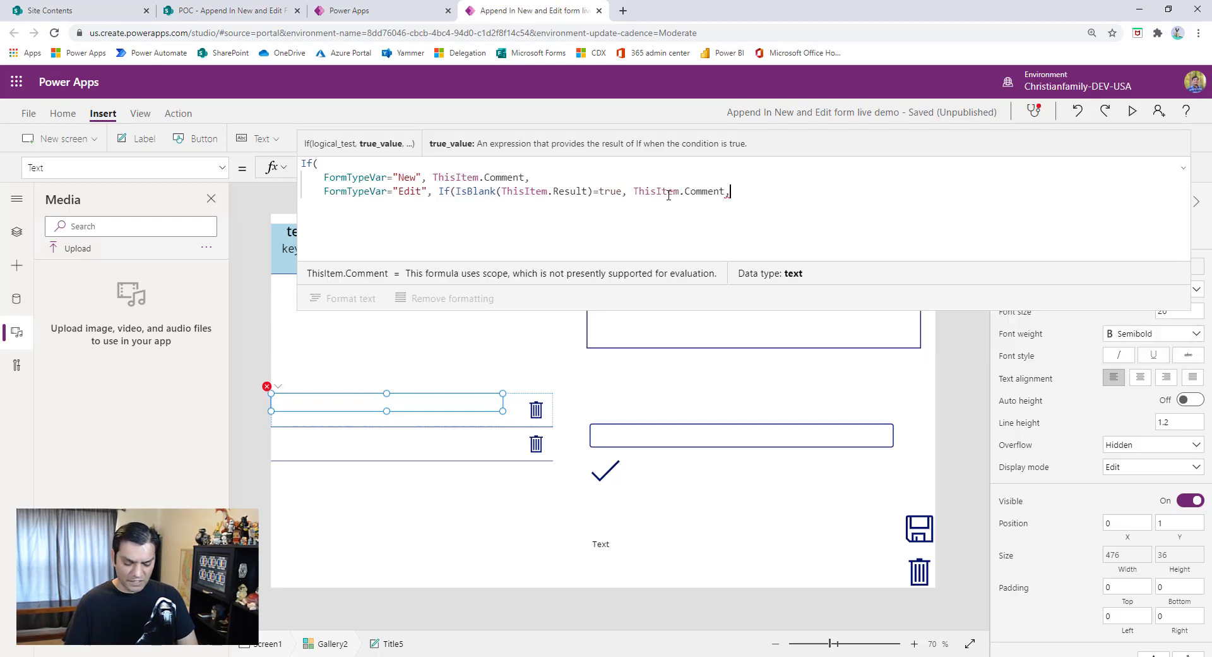
{"action": "key", "text": "Down"}
{"action": "key", "text": "Down"}
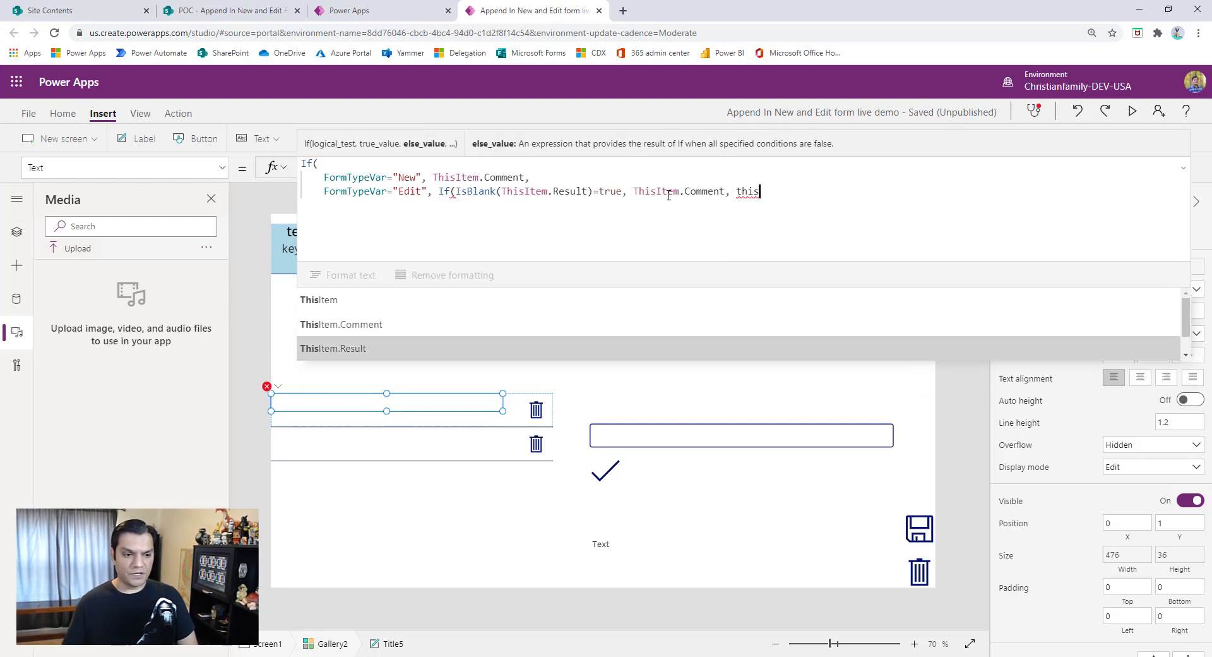
{"action": "key", "text": "Tab"}
{"action": "type", "text": "),"}
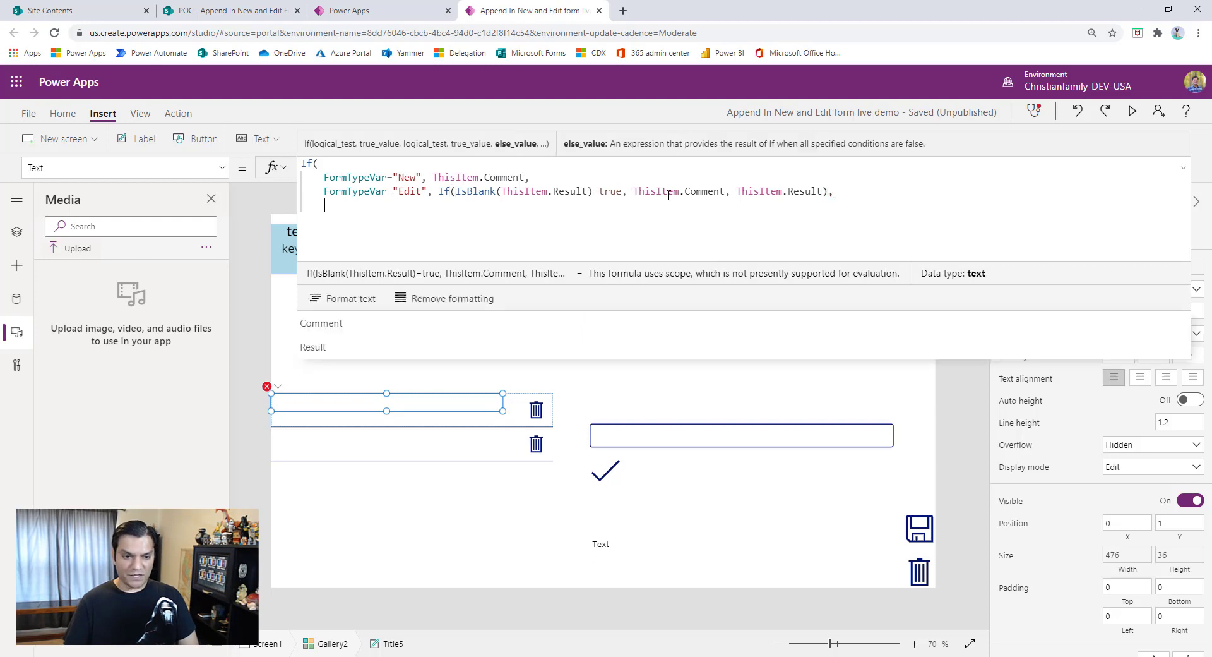
- Duplicate the FormTypeVar="Edit" line onto a new line directly below it
{"action": "key", "text": "shift+Return"}
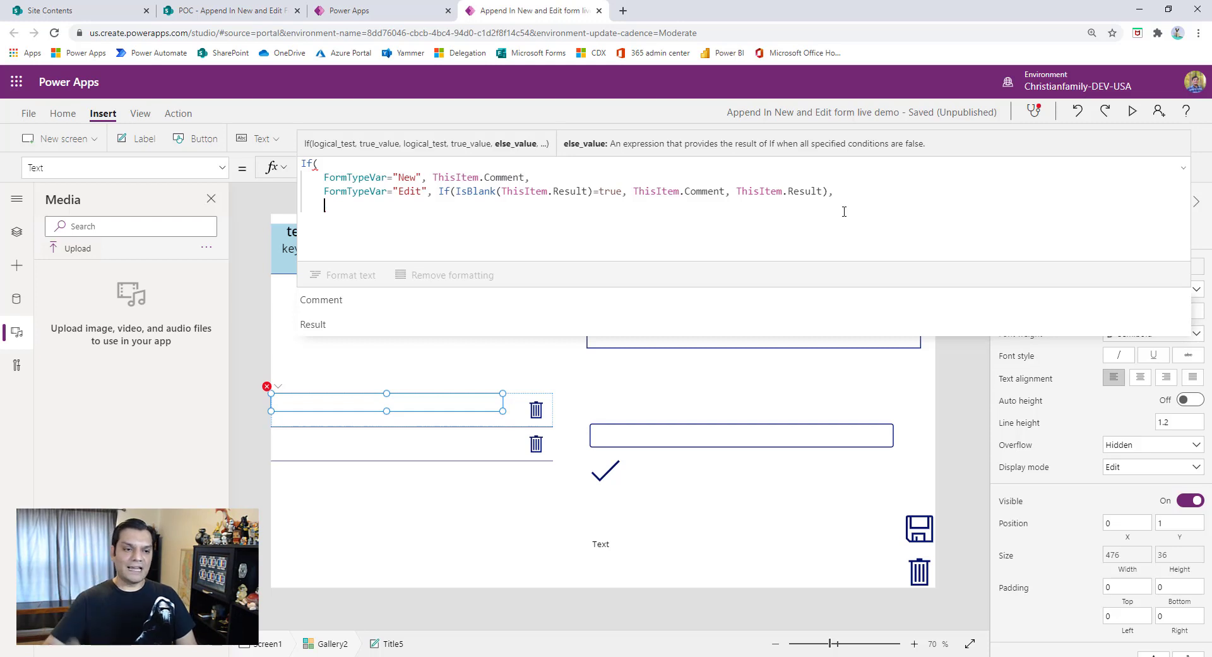
{"action": "key", "text": "shift+End"}
{"action": "key", "text": "ctrl+c"}
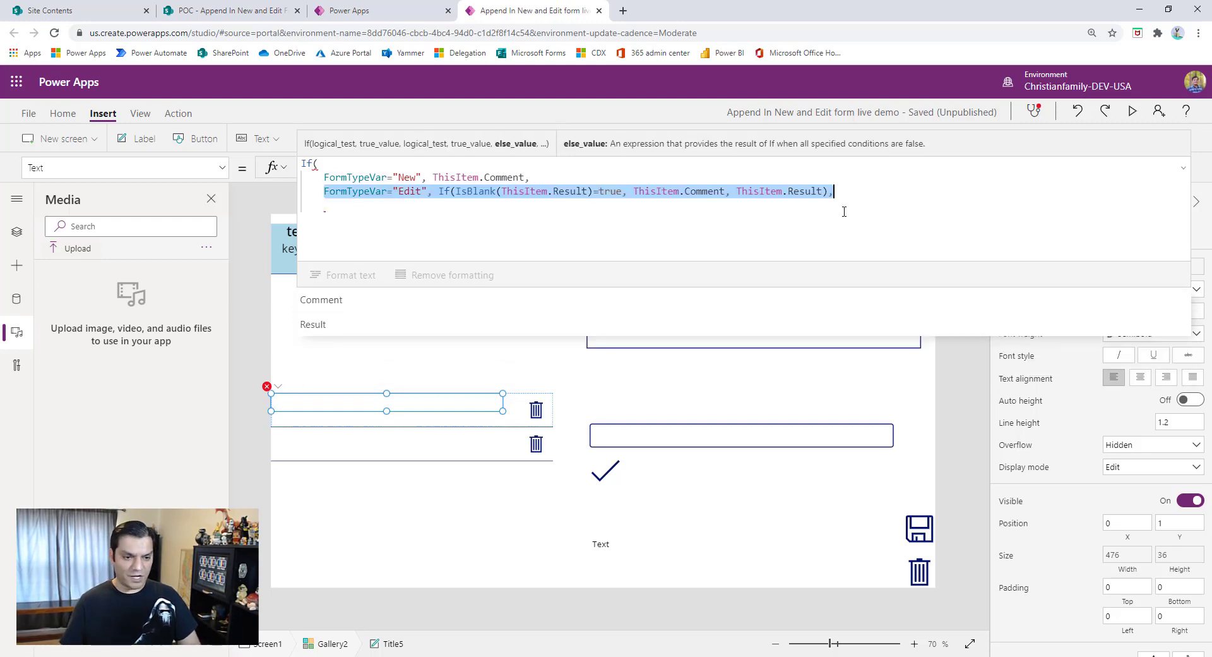
{"action": "key", "text": "Down"}
{"action": "key", "text": "Down"}
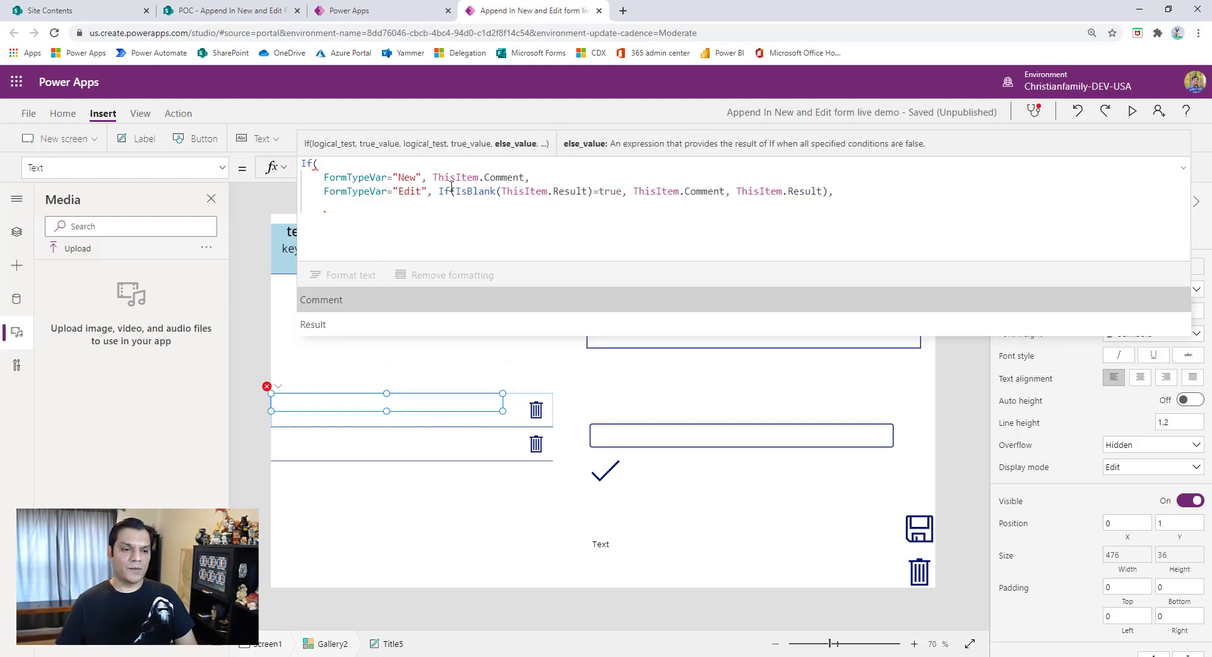
{"action": "key", "text": "Up"}
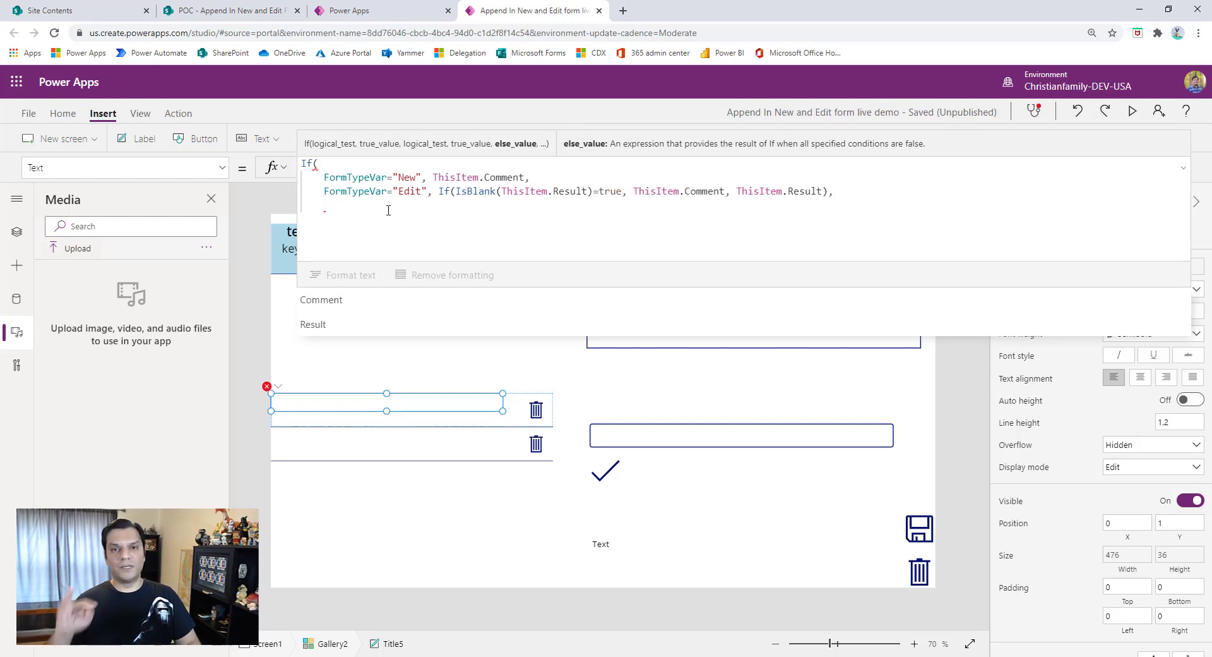
{"action": "key", "text": "ctrl+v"}
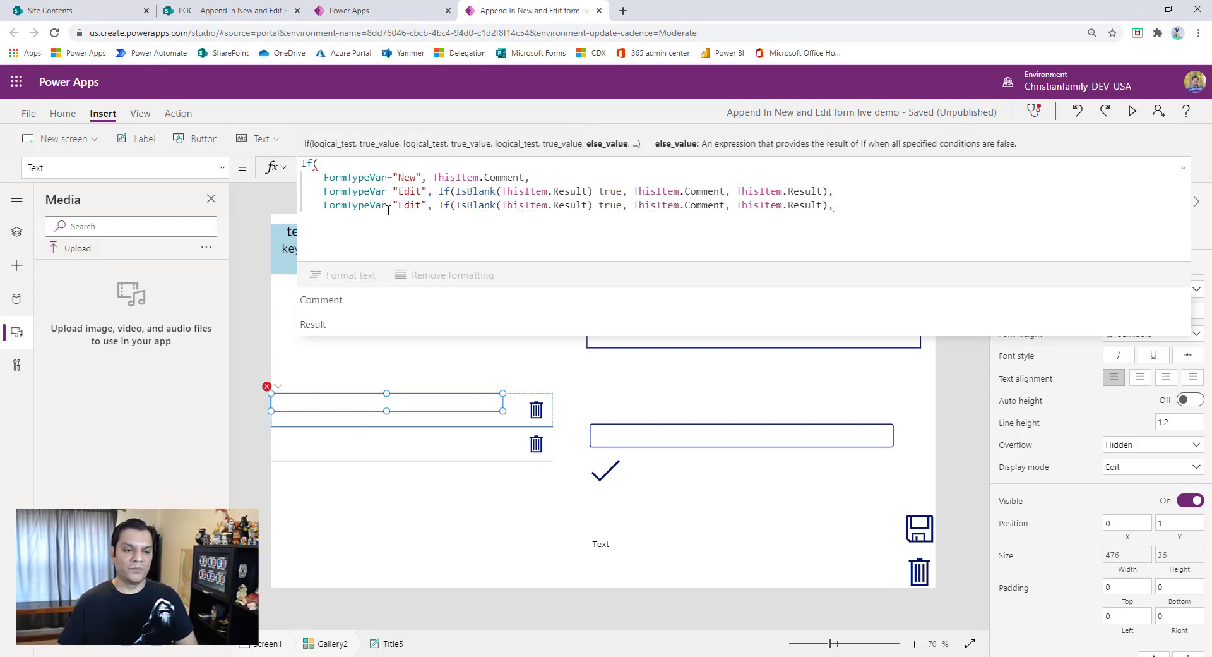
- Change the compared value in the duplicated line to "EditAdd"
{"action": "left_click", "coordinate": [399, 205]}
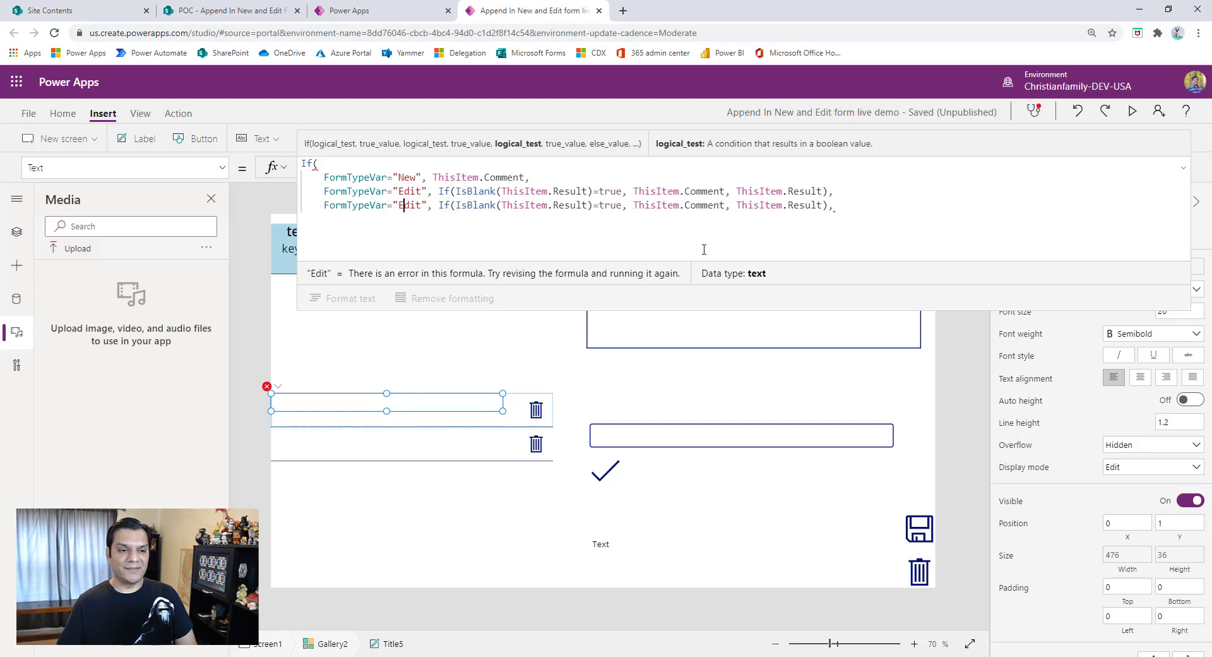
{"action": "key", "text": "Right"}
{"action": "key", "text": "Right"}
{"action": "key", "text": "Right"}
{"action": "key", "text": "Right"}
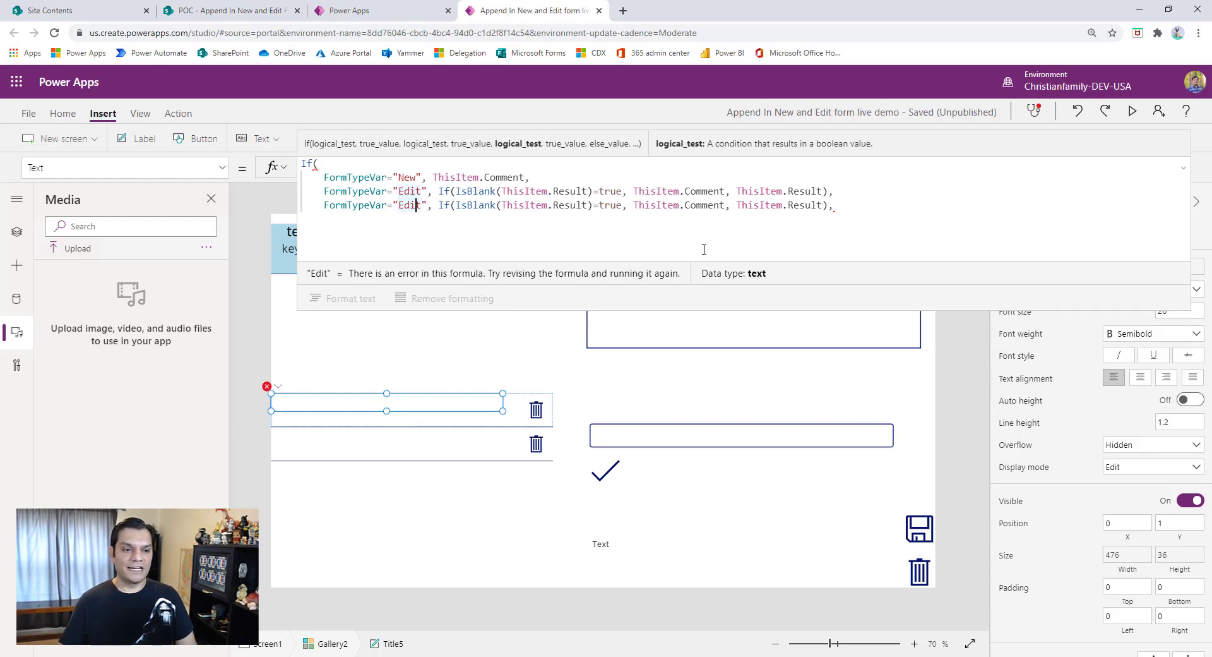
{"action": "type", "text": "Add"}
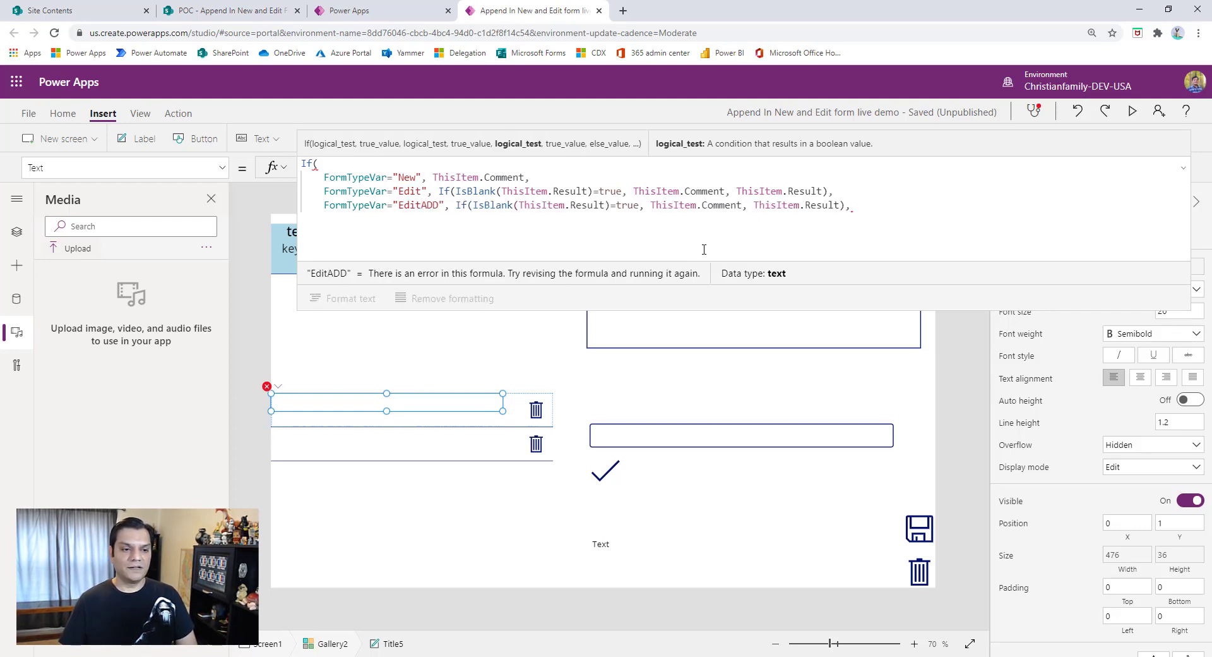
- Copy the FormTypeVar="EditAdd" line and paste it as a fourth condition line
{"action": "key", "text": "Home"}
{"action": "key", "text": "shift+End"}
{"action": "key", "text": "ctrl+c"}
{"action": "key", "text": "End"}
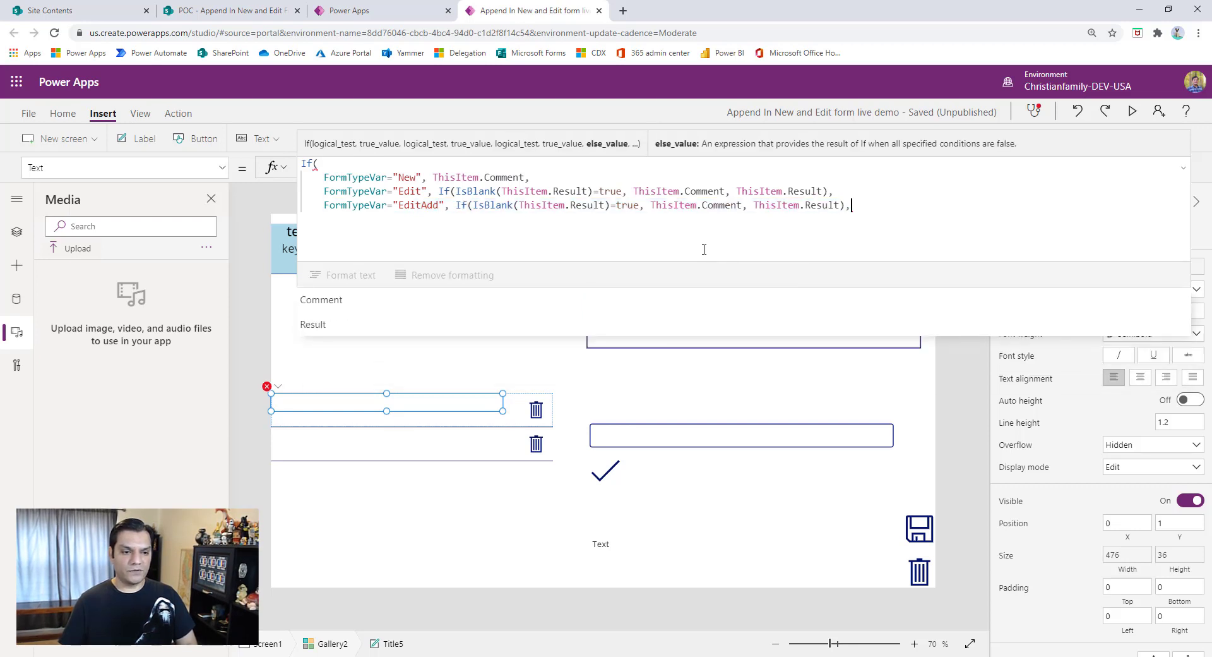
{"action": "key", "text": "Return"}
{"action": "key", "text": "ctrl+v"}
- Replace the compared value in the fourth condition line with "Delete"
{"action": "key", "text": "Home"}
{"action": "key", "text": "Right"}
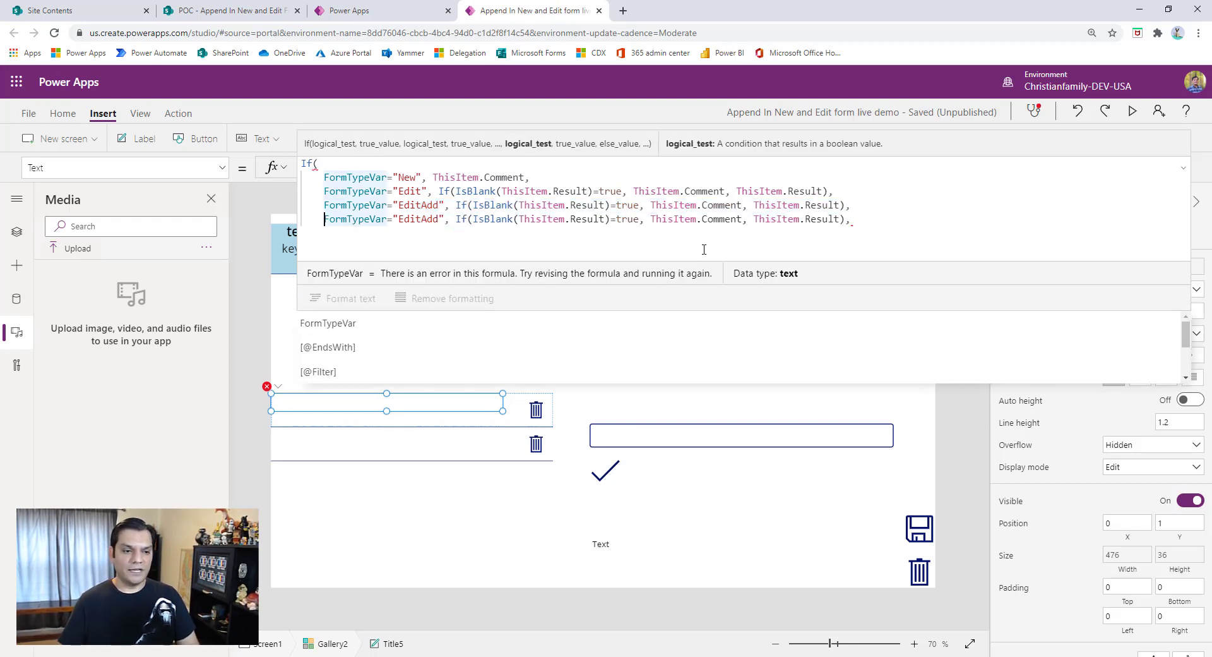
{"action": "key", "text": "Right"}
{"action": "key", "text": "Right"}
{"action": "key", "text": "Right"}
{"action": "key", "text": "Right"}
{"action": "key", "text": "Right"}
{"action": "key", "text": "Right"}
{"action": "key", "text": "Right"}
{"action": "key", "text": "Right"}
{"action": "key", "text": "Right"}
{"action": "key", "text": "Right"}
{"action": "key", "text": "Right"}
{"action": "key", "text": "Right"}
{"action": "key", "text": "Right"}
{"action": "key", "text": "Left"}
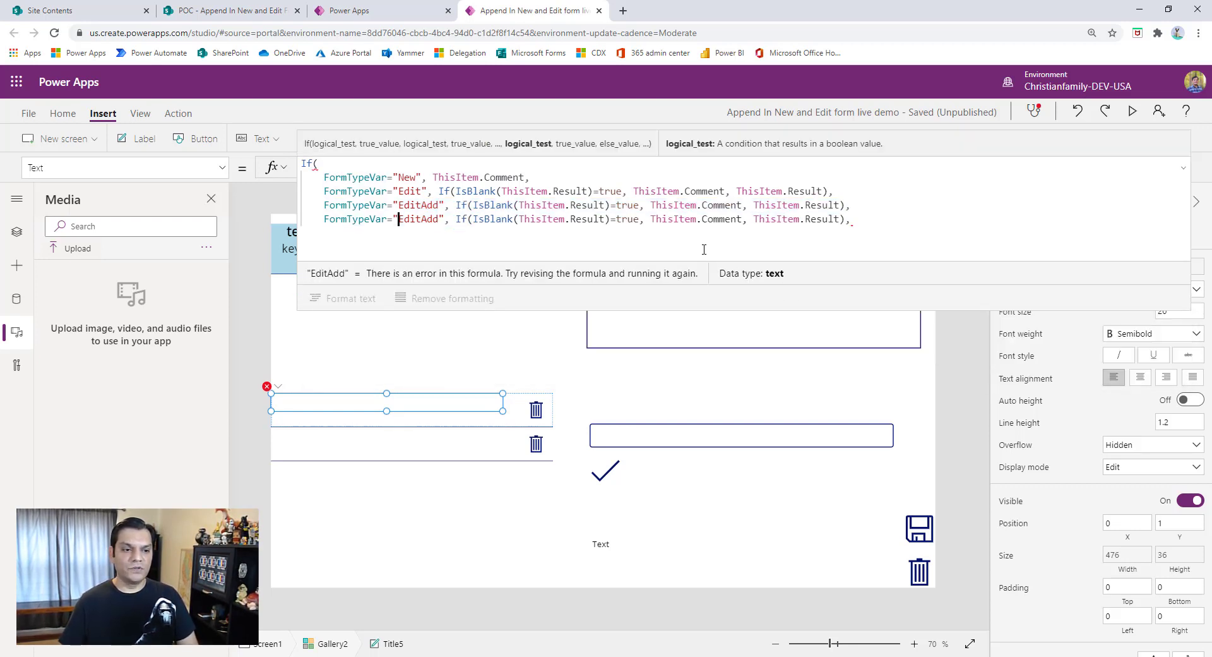
{"action": "key", "text": "Delete"}
{"action": "key", "text": "Delete"}
{"action": "key", "text": "Delete"}
{"action": "key", "text": "Delete"}
{"action": "key", "text": "Delete"}
{"action": "key", "text": "Delete"}
{"action": "key", "text": "Delete"}
{"action": "type", "text": "De"}
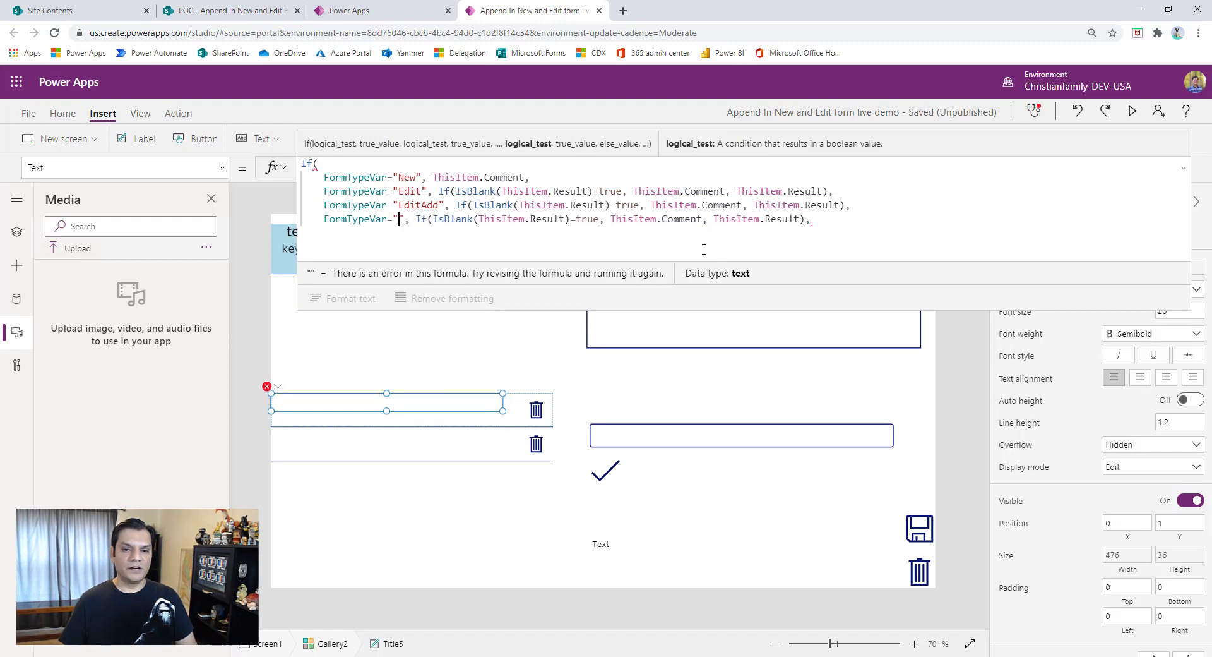
{"action": "type", "text": "lete"}
- Remove the trailing comma after the "Delete" line and close the outer If with a parenthesis on its own line
{"action": "key", "text": "End"}
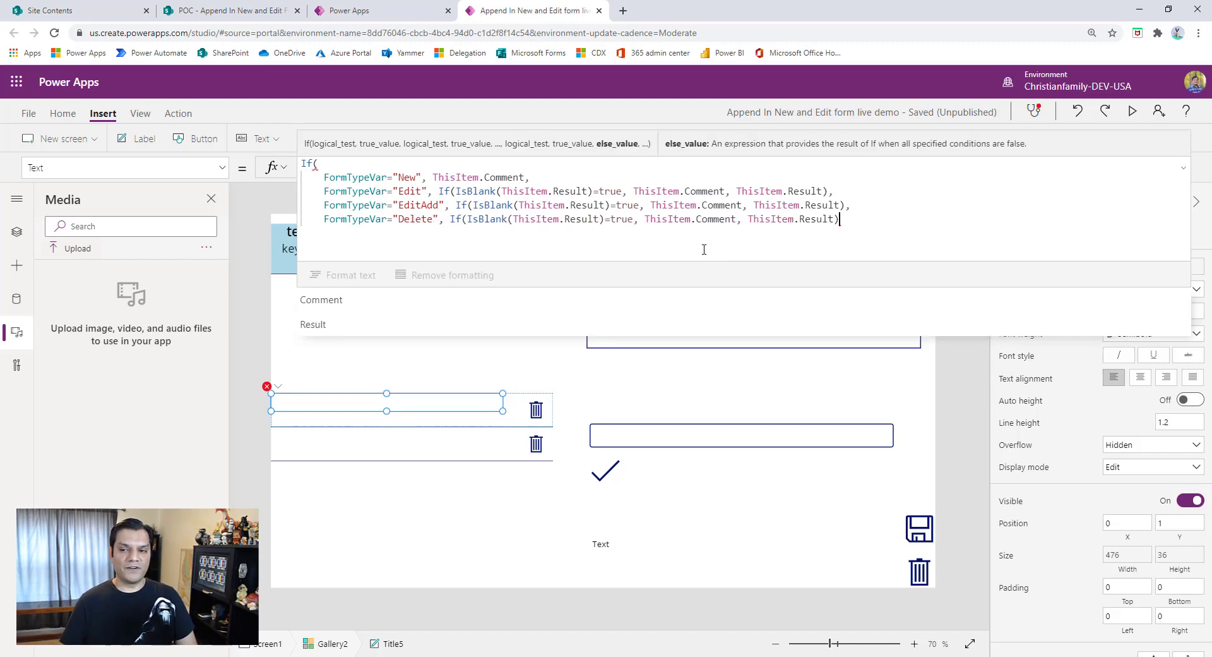
{"action": "key", "text": "BackSpace"}
{"action": "key", "text": "Return"}
{"action": "type", "text": ")"}
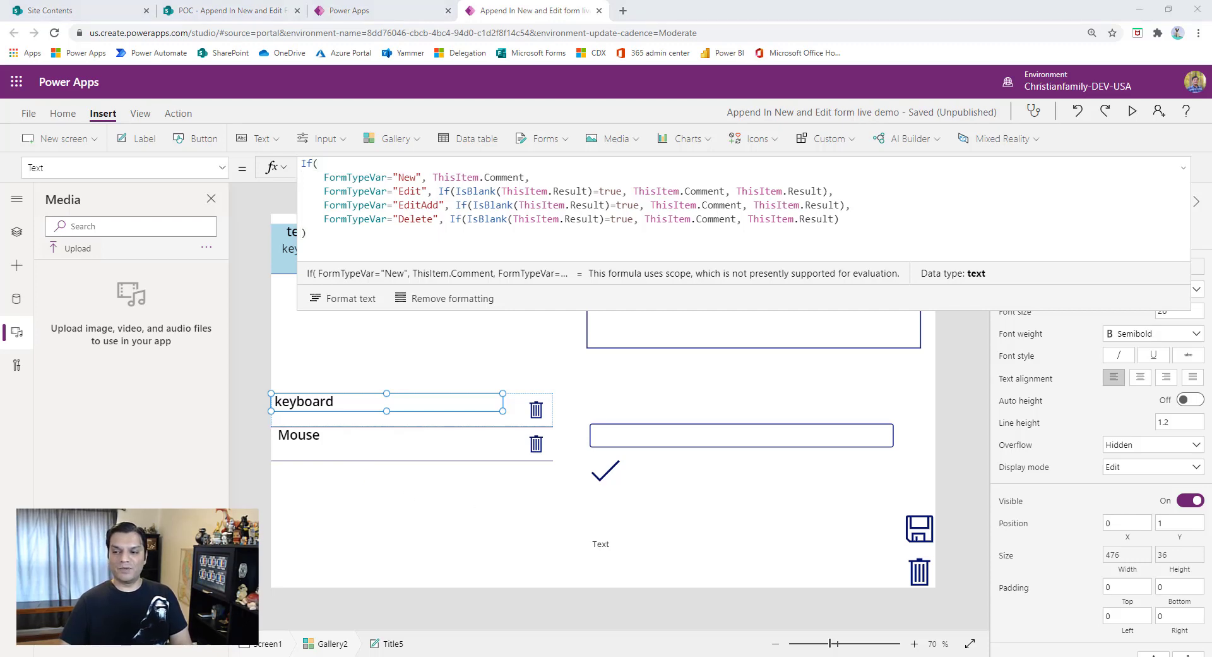
- Replace the OnSelect formula of the trash icon in the notes gallery with Set(FormTypeVar="Delete"), including a trailing comma
{"action": "left_click", "coordinate": [533, 413]}
{"action": "left_click", "coordinate": [412, 180]}
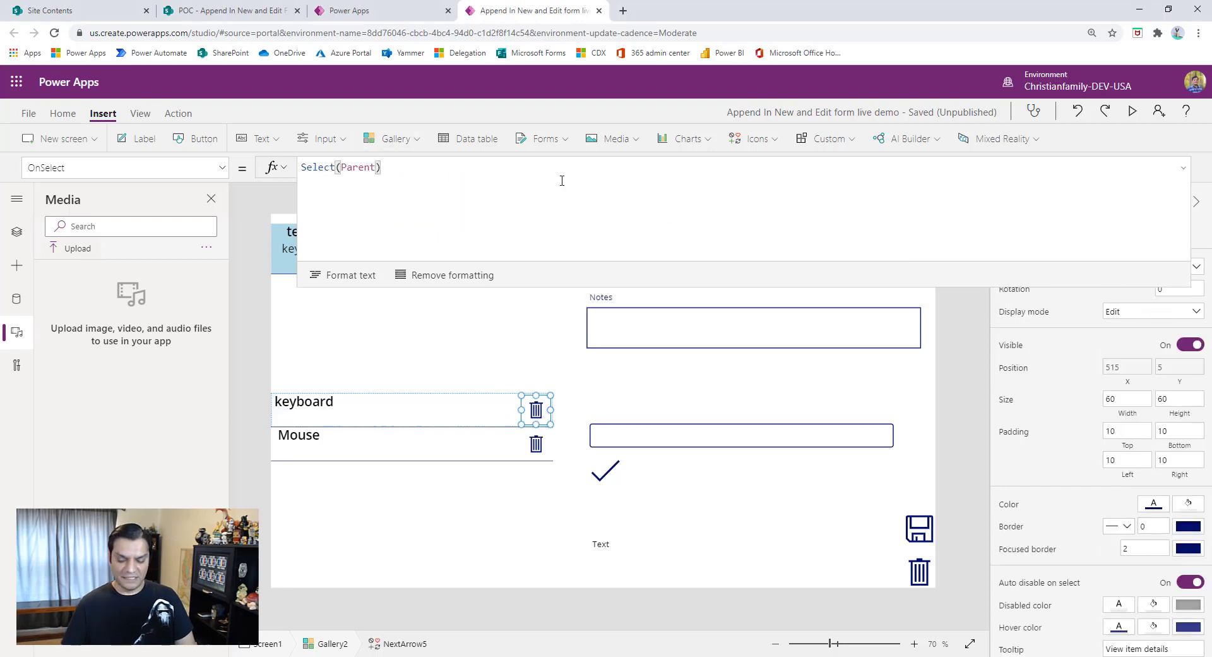
{"action": "key", "text": "ctrl+v"}
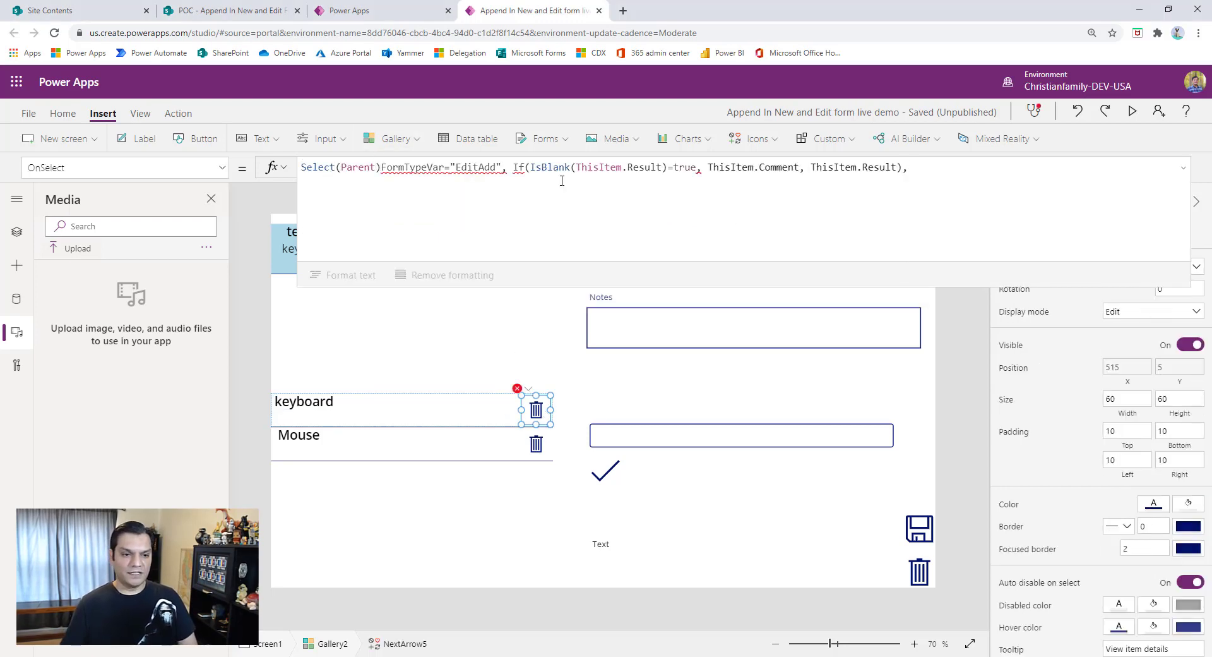
{"action": "key", "text": "ctrl+a"}
{"action": "key", "text": "BackSpace"}
{"action": "type", "text": "t"}
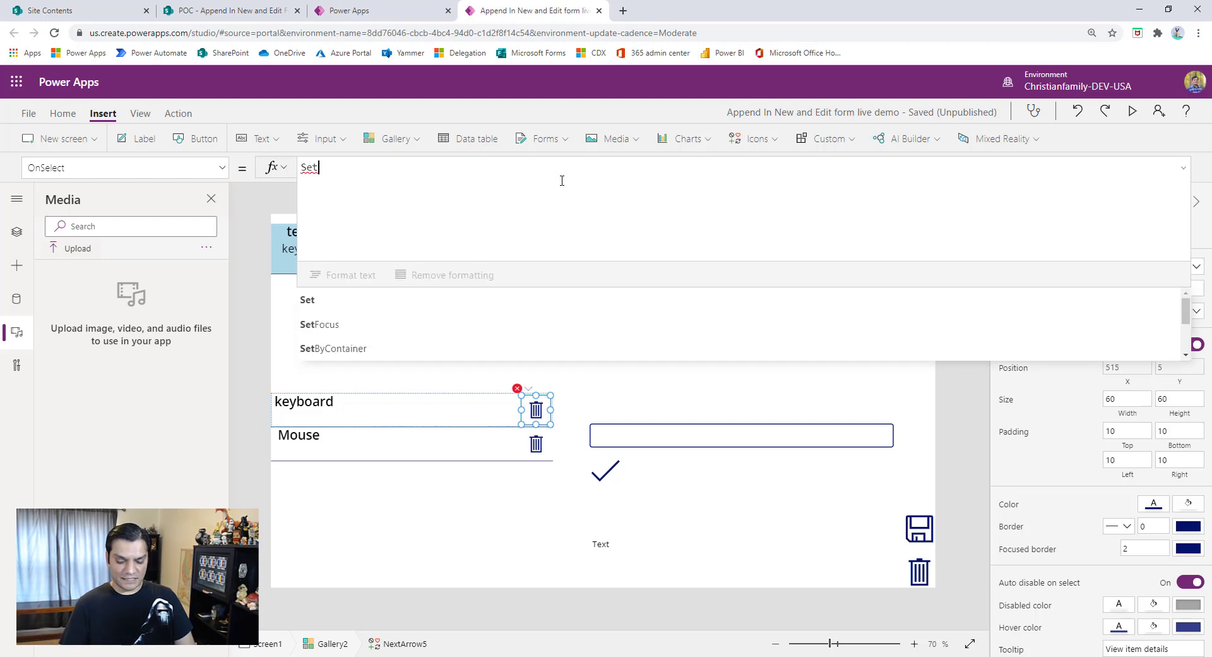
{"action": "type", "text": "(formType"}
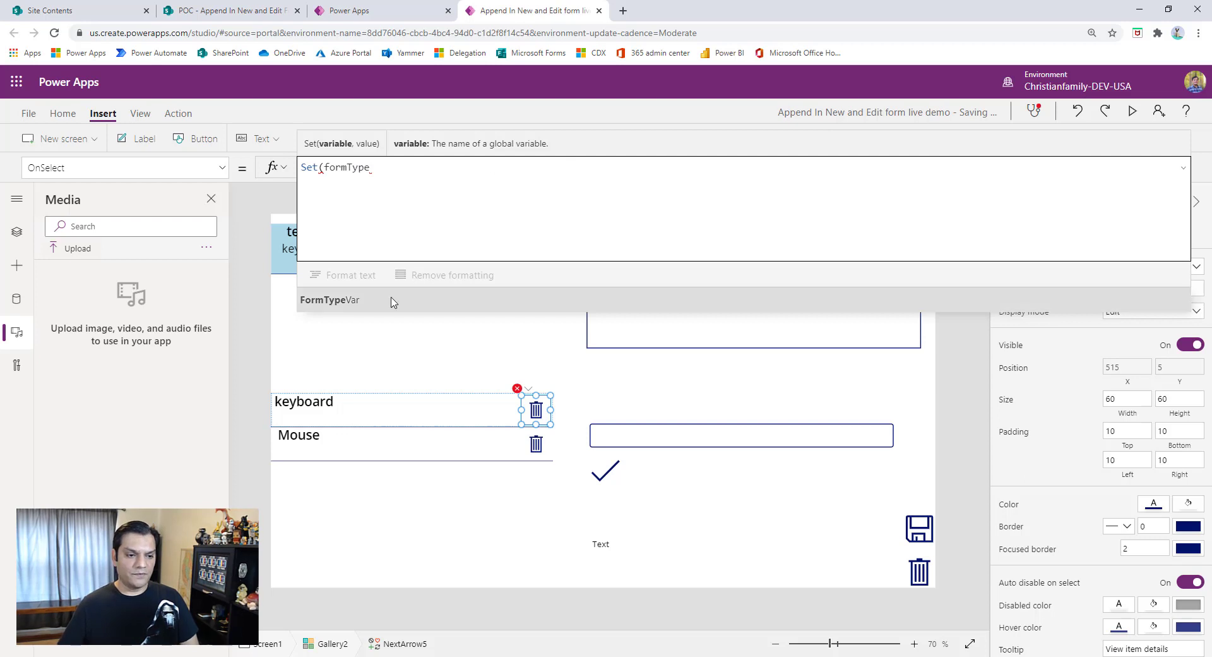
{"action": "left_click", "coordinate": [353, 300]}
{"action": "type", "text": "=\"Dele"}
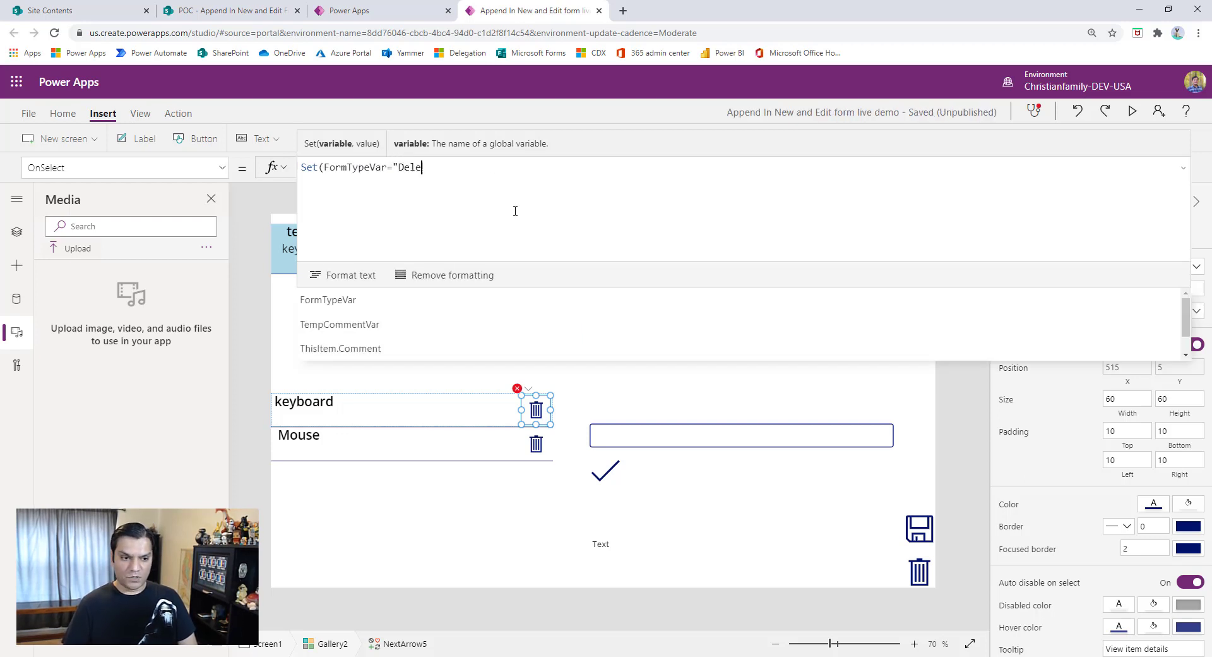
{"action": "type", "text": "te\"),"}
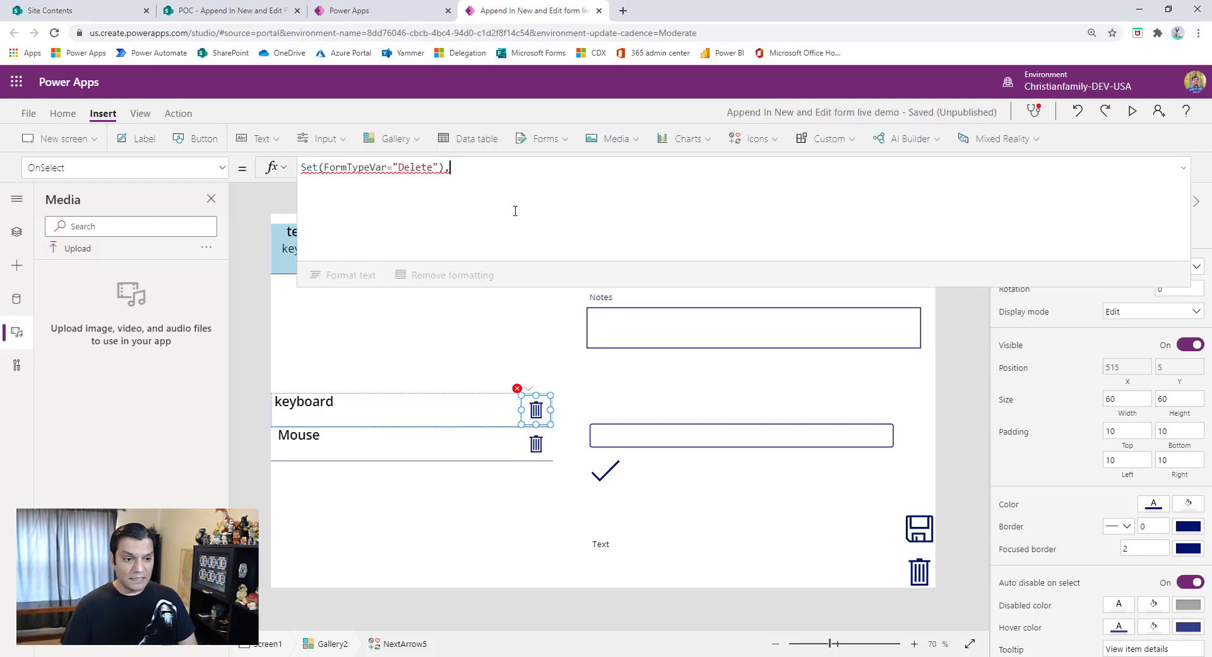
- Correct the Set call by replacing the equals sign after FormTypeVar with a comma
{"action": "key", "text": "Left"}
{"action": "key", "text": "Left"}
{"action": "key", "text": "Left"}
{"action": "key", "text": "Left"}
{"action": "key", "text": "Left"}
{"action": "key", "text": "Left"}
{"action": "key", "text": "Left"}
{"action": "key", "text": "Left"}
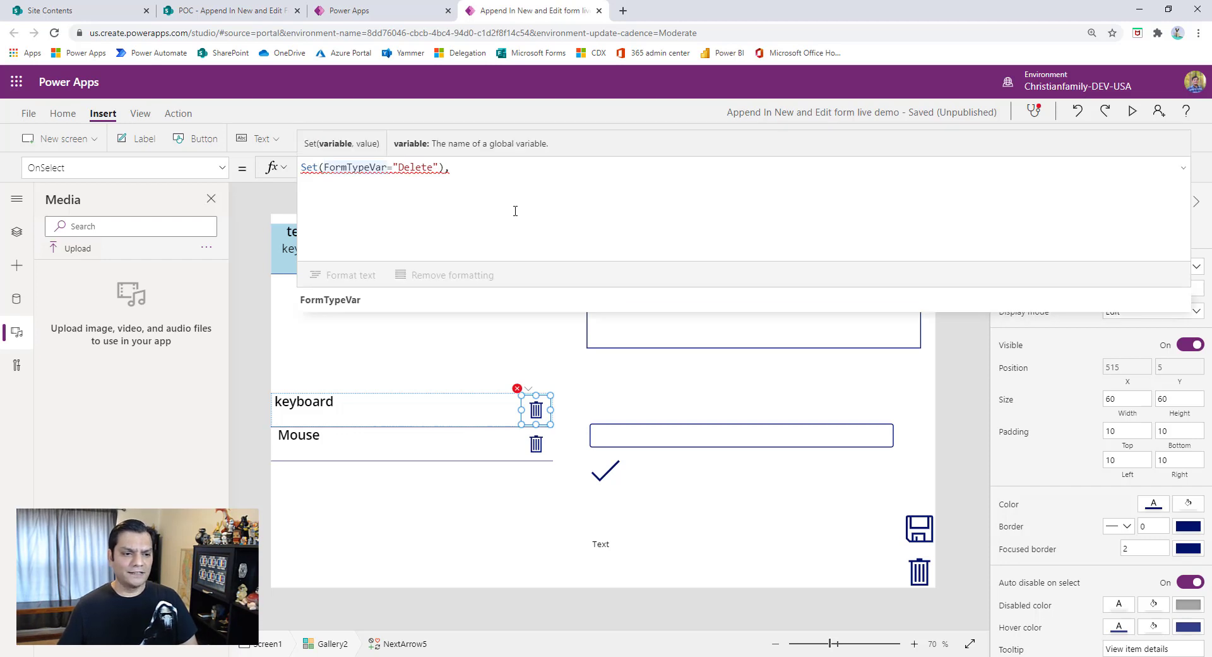
{"action": "key", "text": "BackSpace"}
{"action": "type", "text": ","}
{"action": "key", "text": "End"}
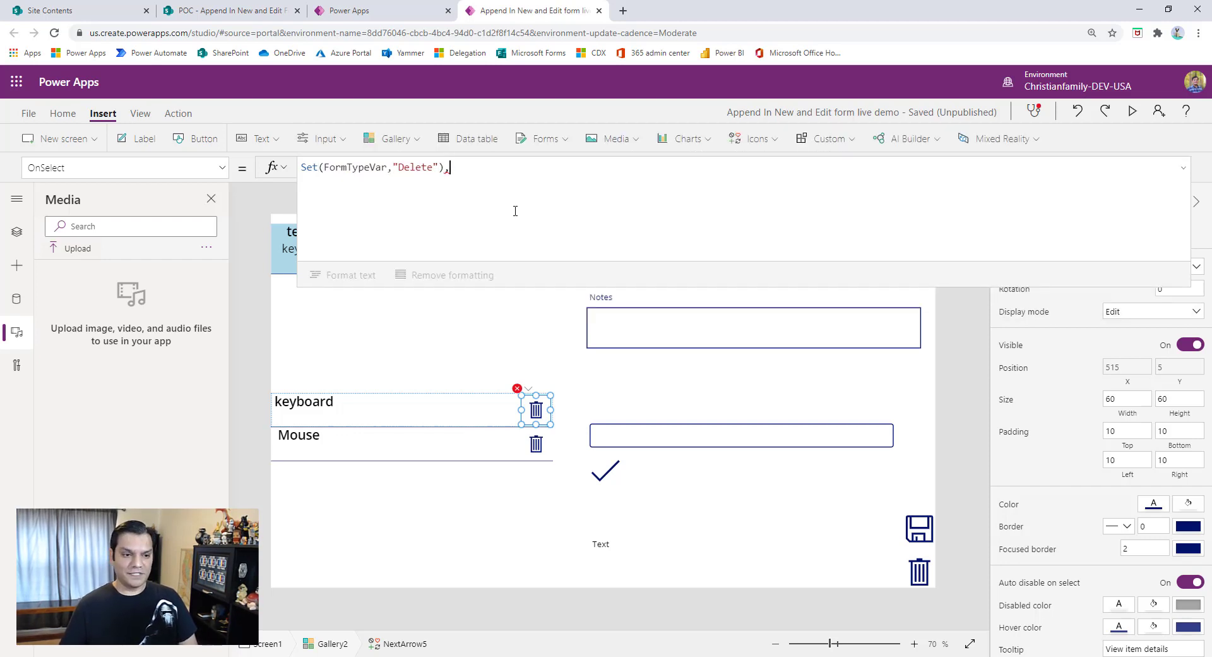
- Replace the trailing comma with a semicolon and append Remove(TempCommentsCol, ThisItem) to the trash icon's formula
{"action": "key", "text": "BackSpace"}
{"action": "type", "text": "Remo"}
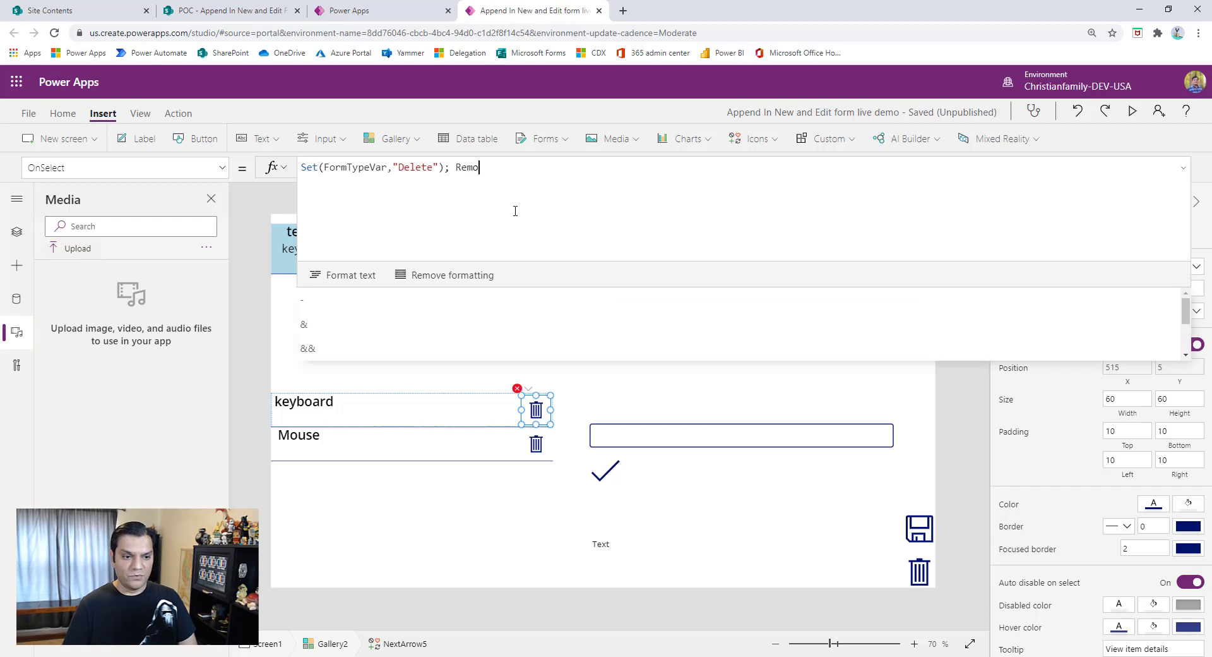
{"action": "type", "text": "ve(This"}
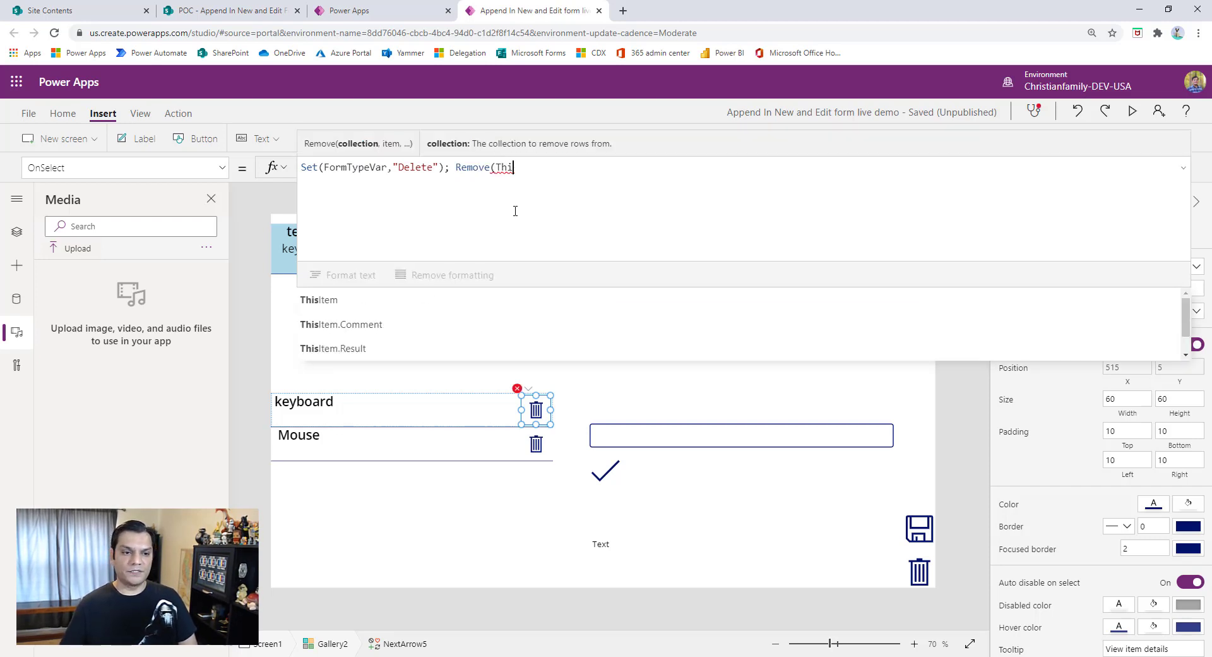
{"action": "key", "text": "BackSpace"}
{"action": "key", "text": "BackSpace"}
{"action": "key", "text": "Down"}
{"action": "key", "text": "Down"}
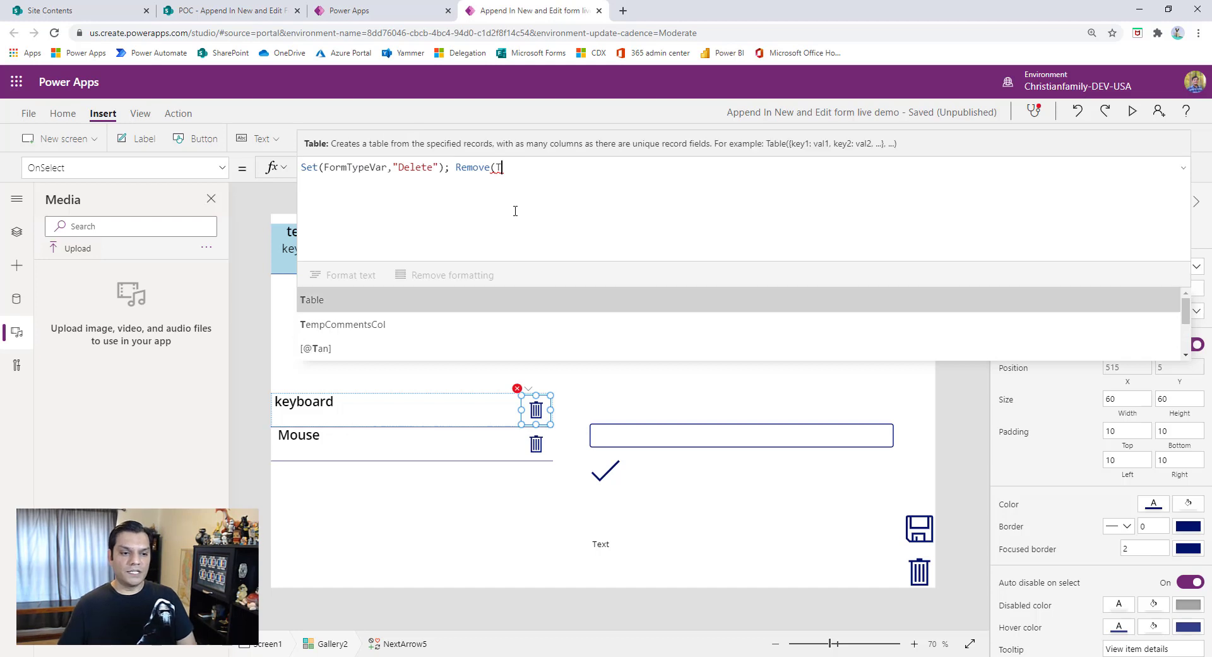
{"action": "key", "text": "Tab"}
{"action": "type", "text": ", Thi"}
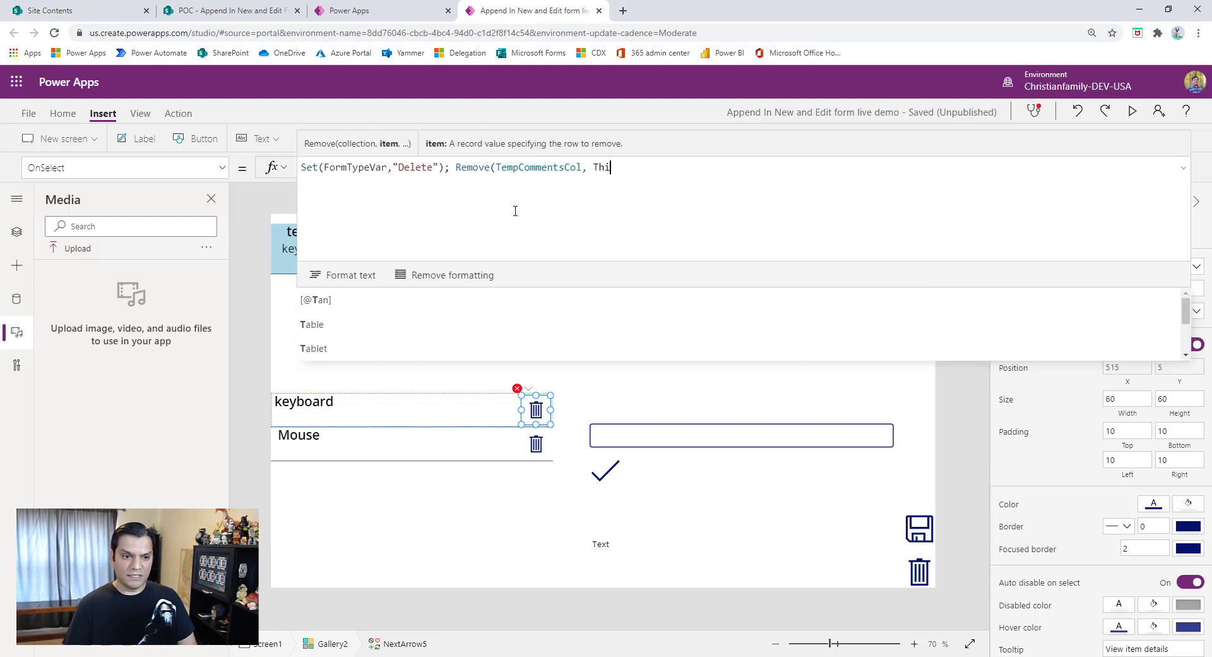
{"action": "type", "text": "sItem)"}
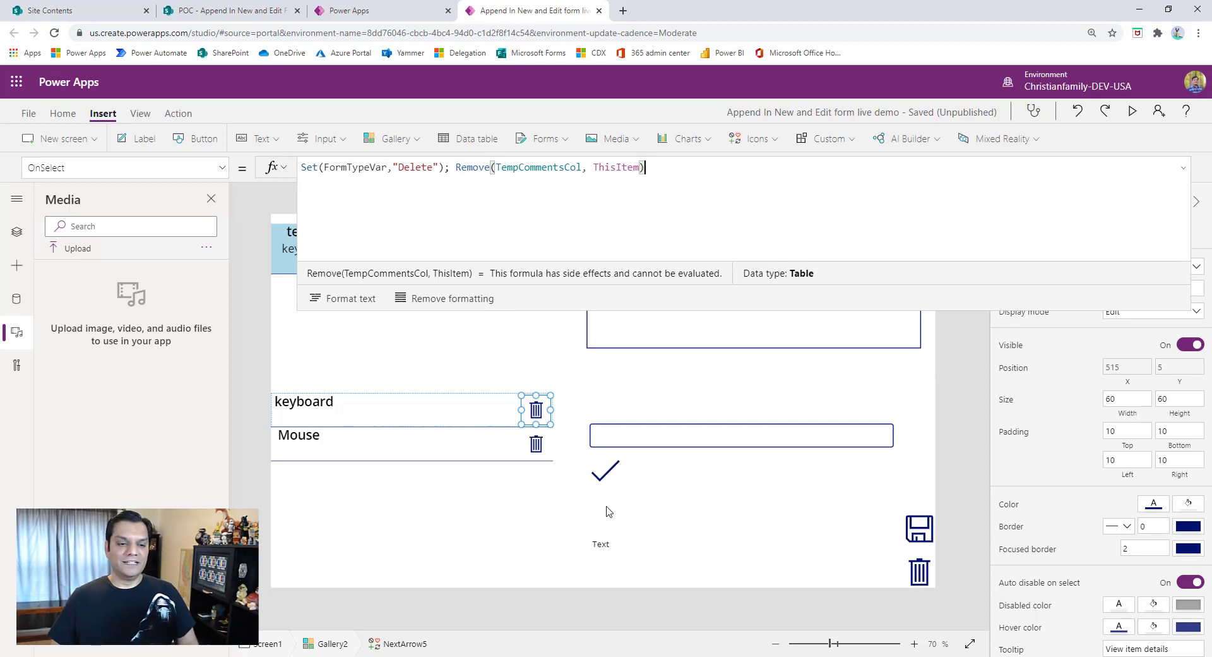
- Clear the Text formula of the label below the check icon and begin an If function in it
{"action": "left_click", "coordinate": [609, 486]}
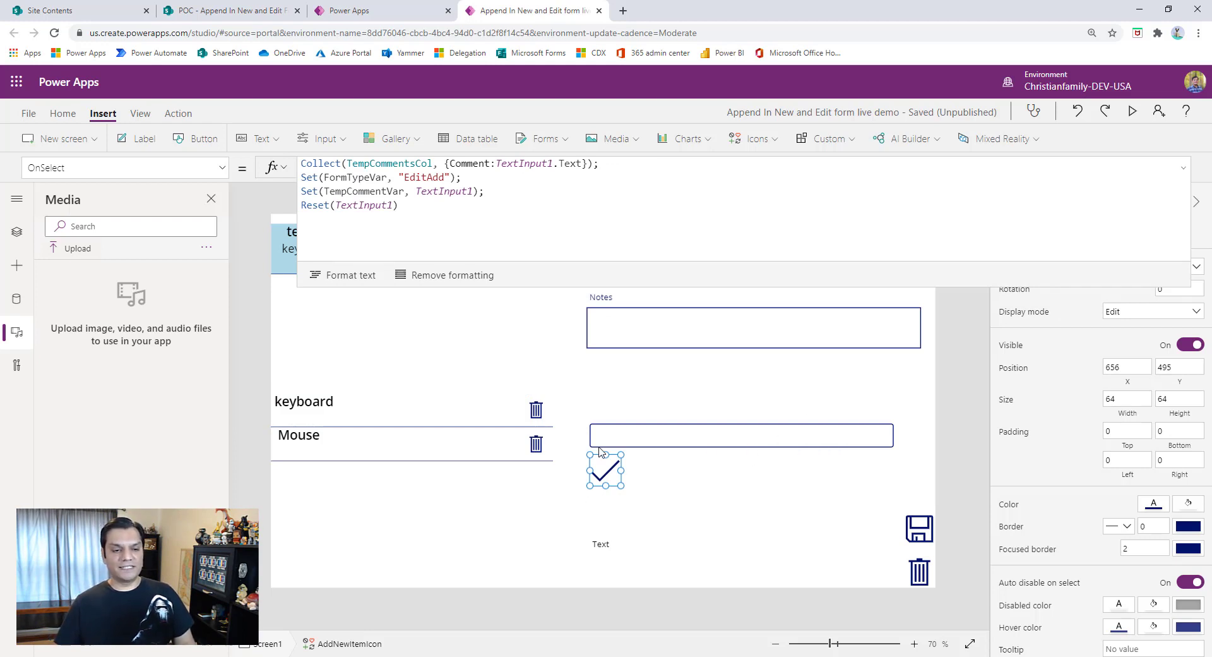
{"action": "left_click", "coordinate": [617, 541]}
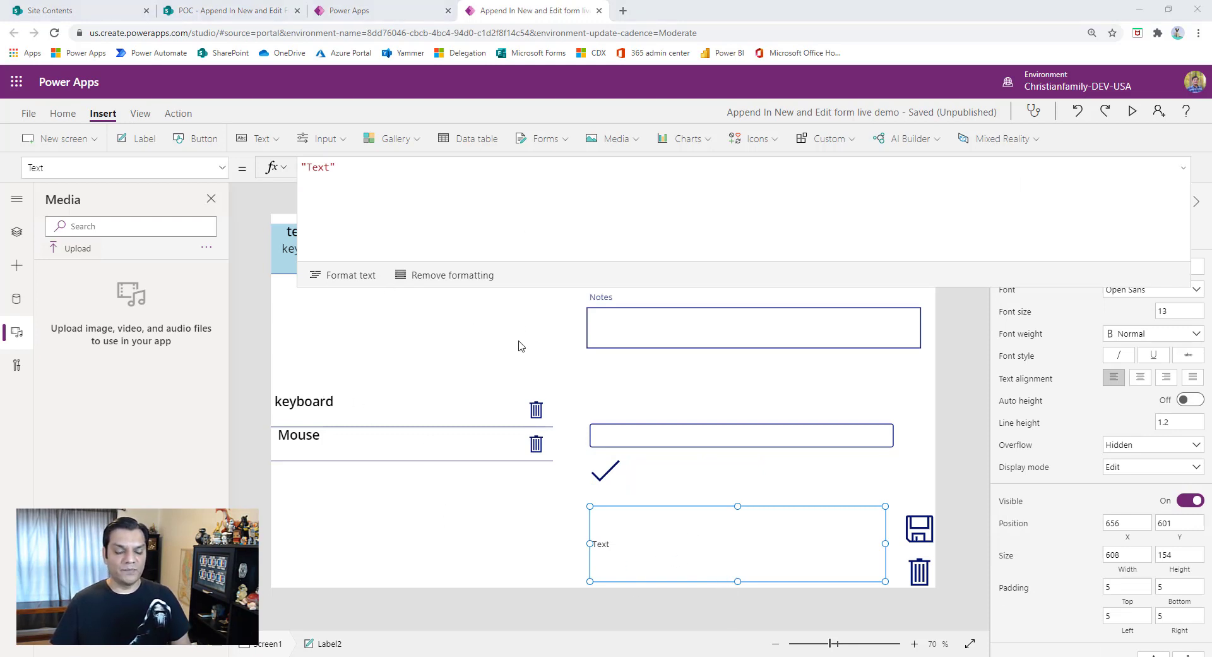
{"action": "left_click", "coordinate": [354, 192]}
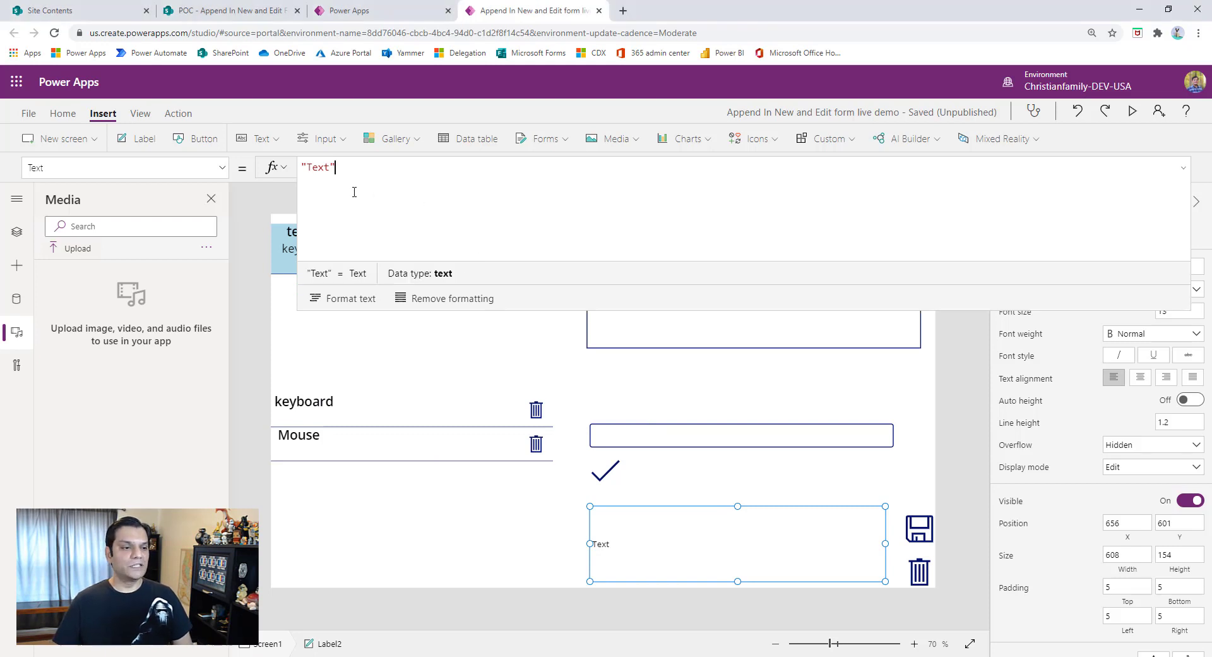
{"action": "key", "text": "ctrl+a"}
{"action": "key", "text": "BackSpace"}
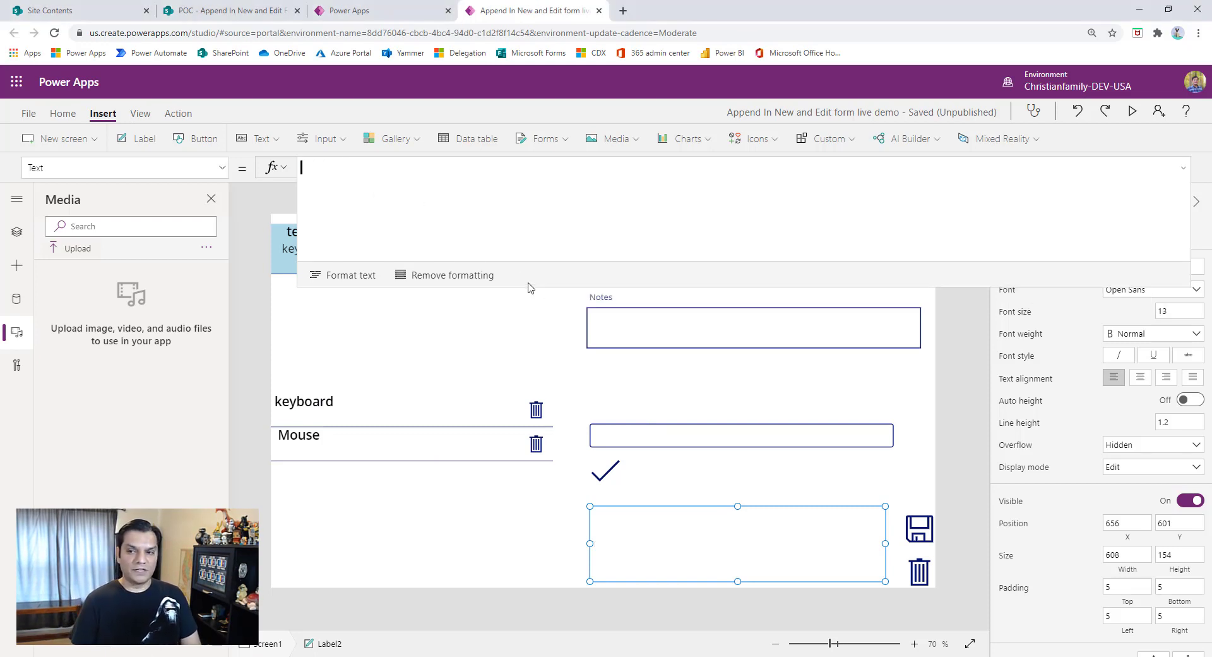
{"action": "type", "text": "If("}
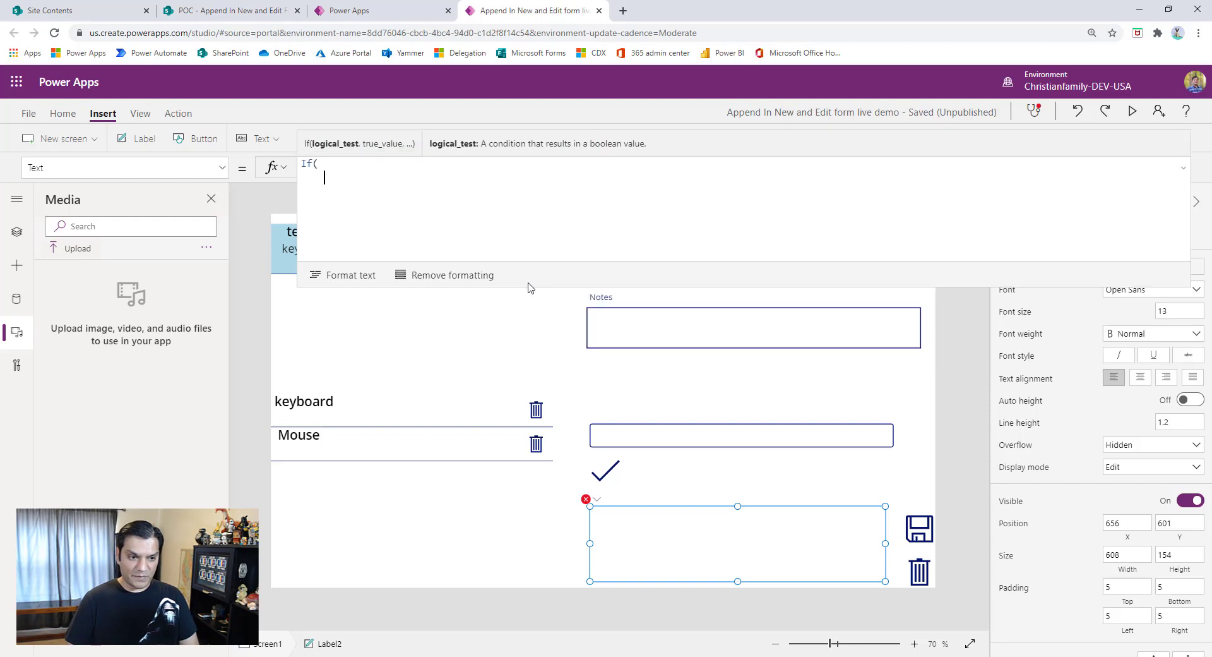
{"action": "type", "text": "FormTyp"}
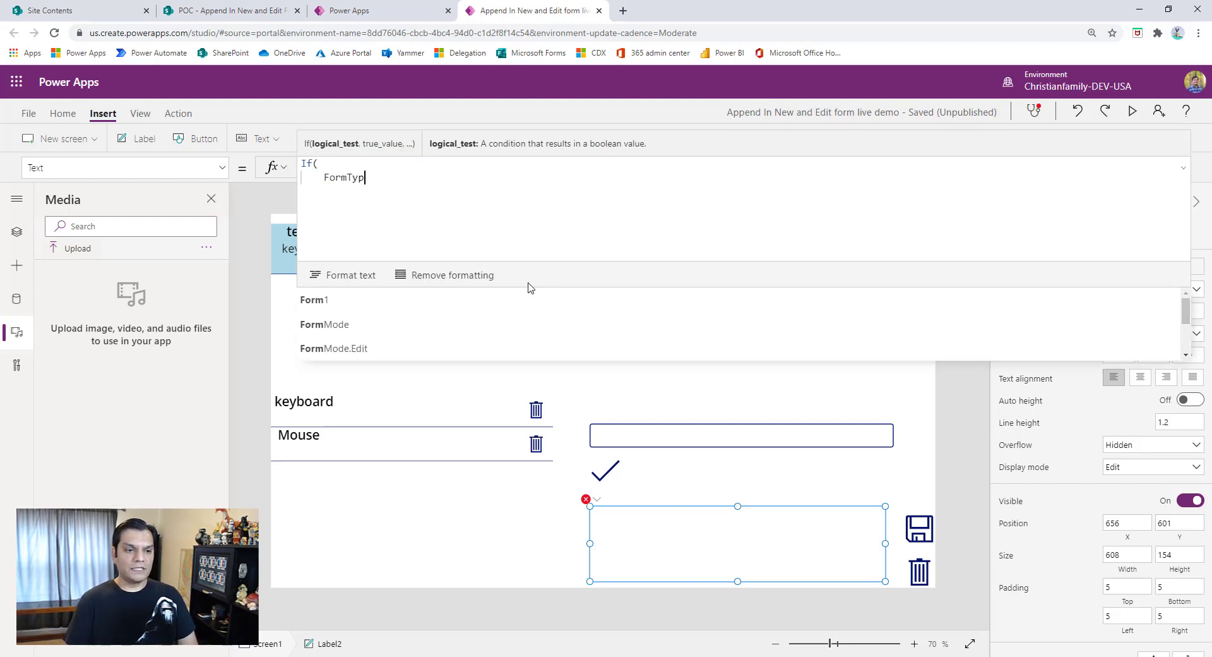
{"action": "type", "text": "eVar="}
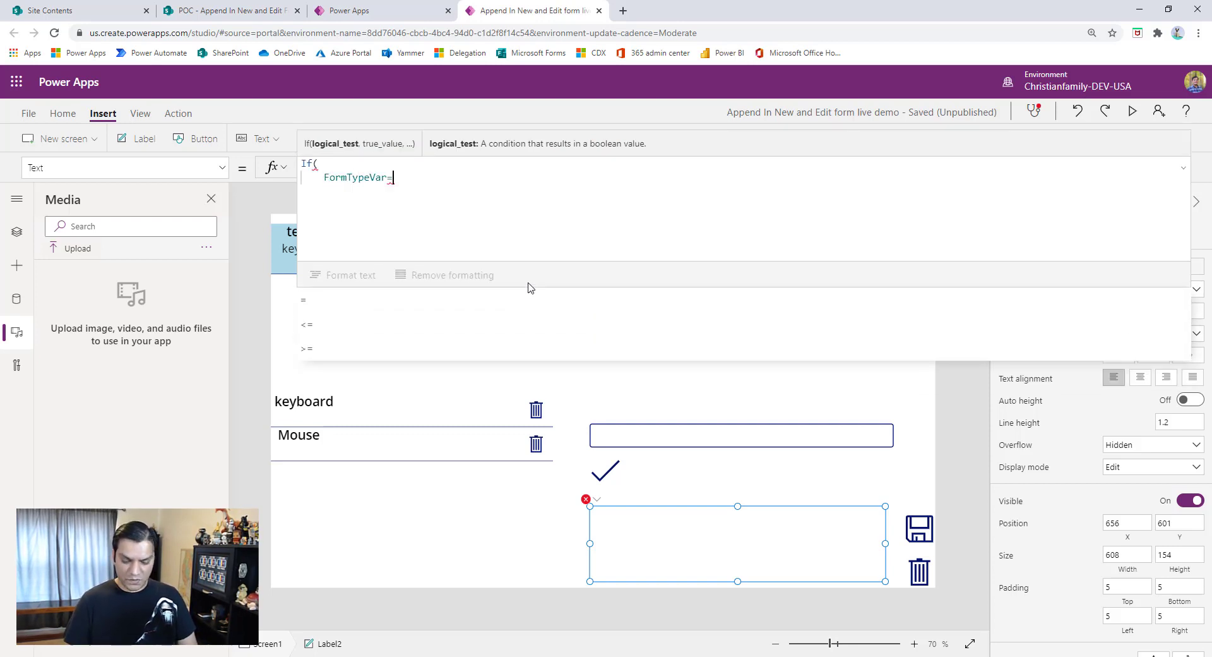
{"action": "type", "text": "\"Edit\","}
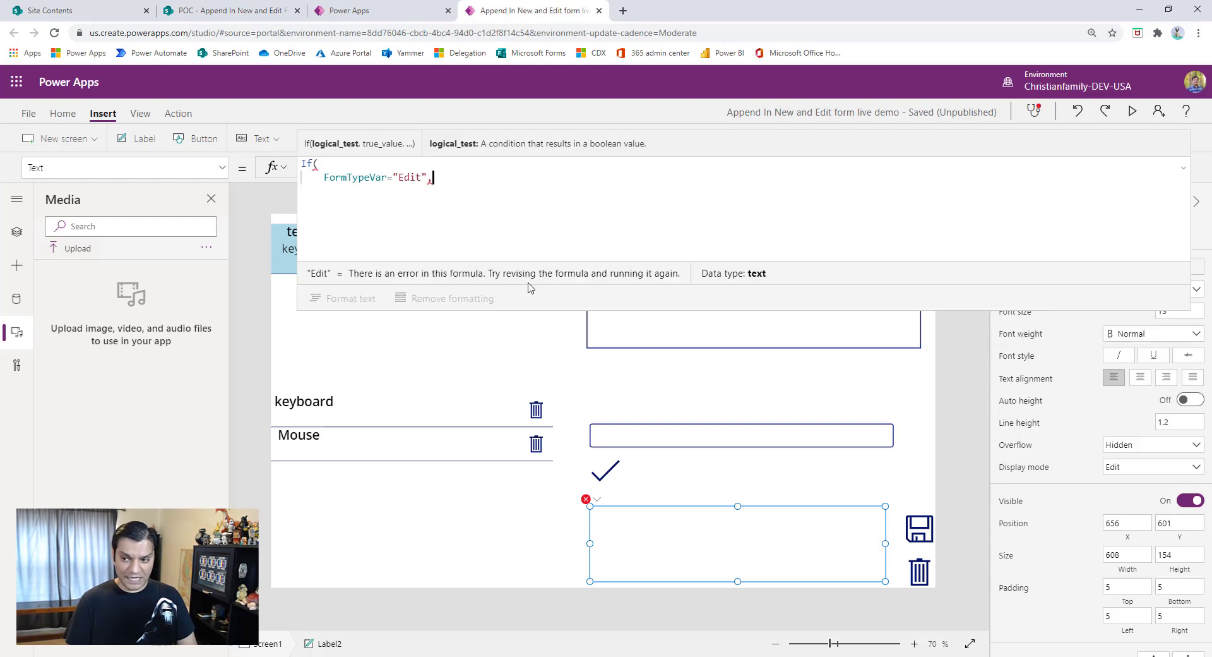
{"action": "type", "text": " Gallery"}
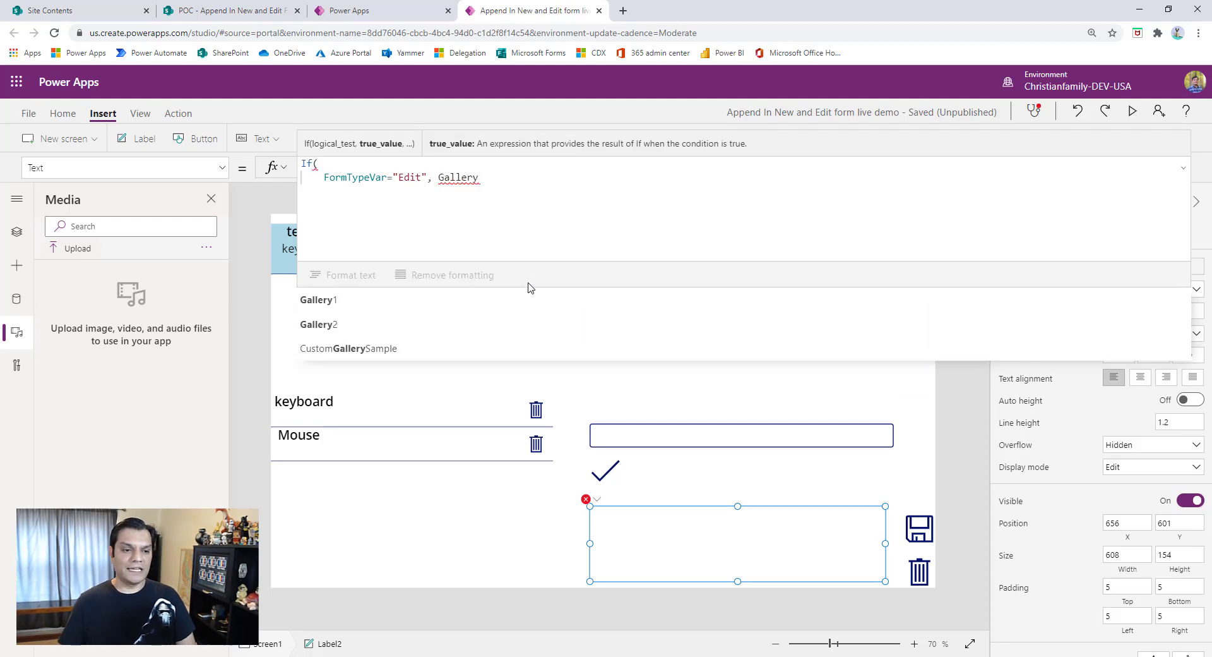
{"action": "type", "text": "1.selected."}
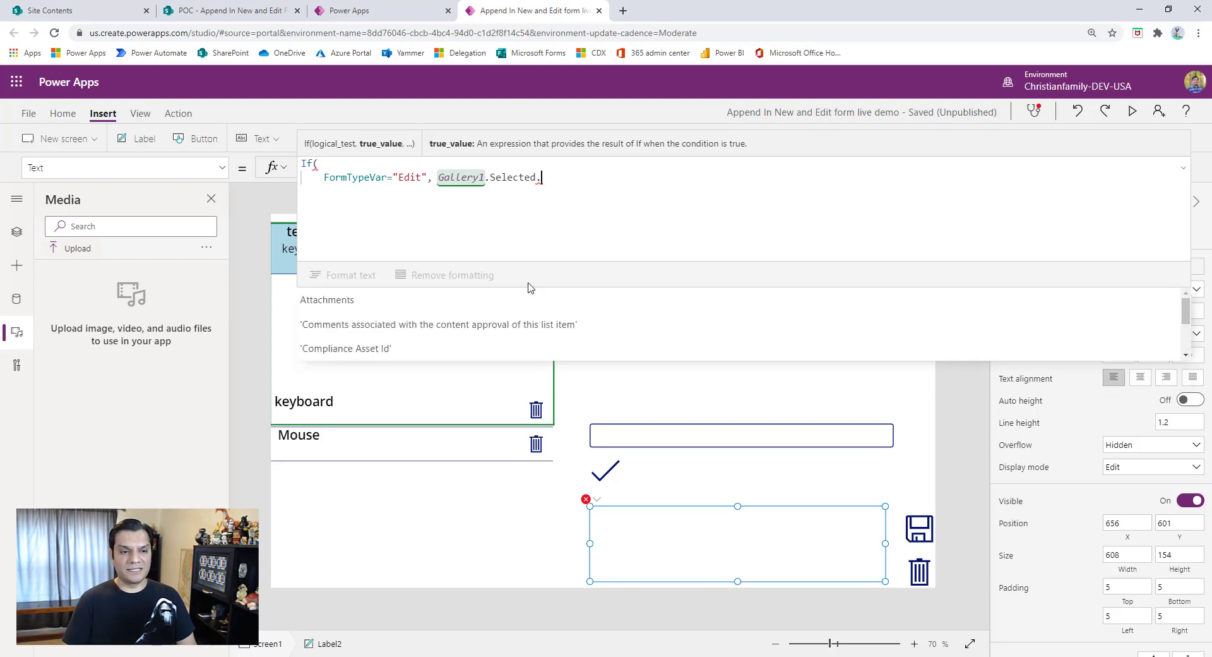
{"action": "type", "text": "sub"}
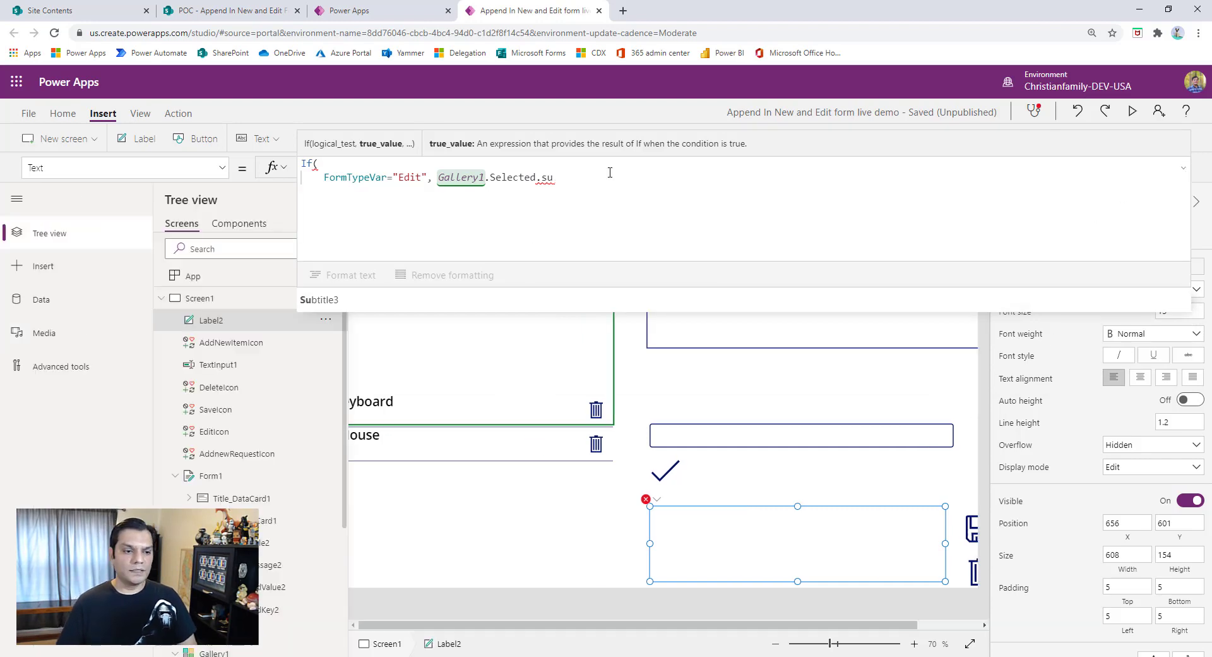
- Add the condition FormTypeVar="Edit" returning Gallery1.Selected.Subtitle3, ending with a comma and a new line
{"action": "key", "text": "BackSpace"}
{"action": "key", "text": "Tab"}
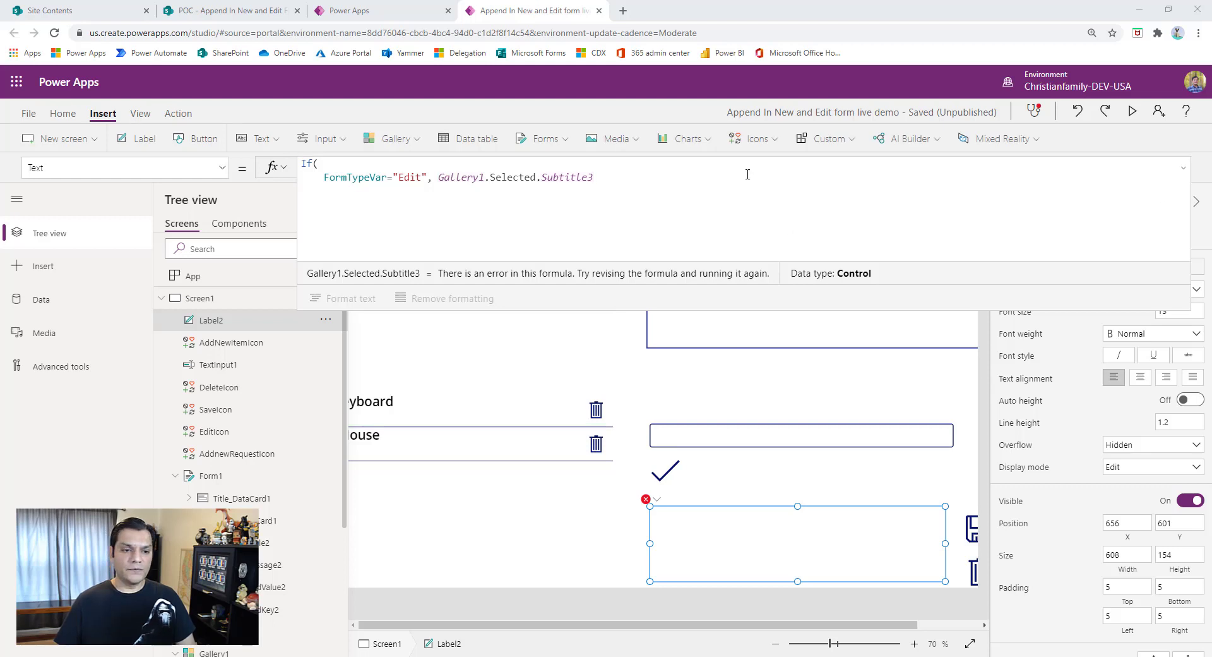
{"action": "type", "text": ","}
{"action": "key", "text": "shift+Return"}
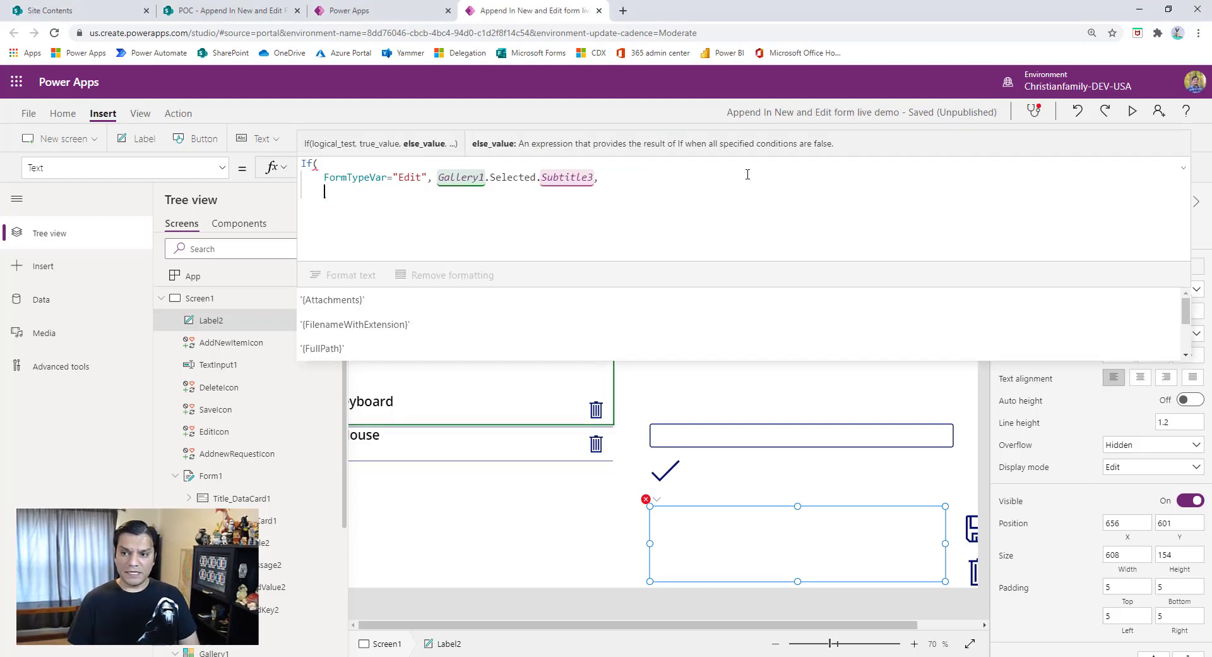
- Add a second condition, FormTypeVar="EditAdd", with an opened Concat function as its result
{"action": "type", "text": "FormType"}
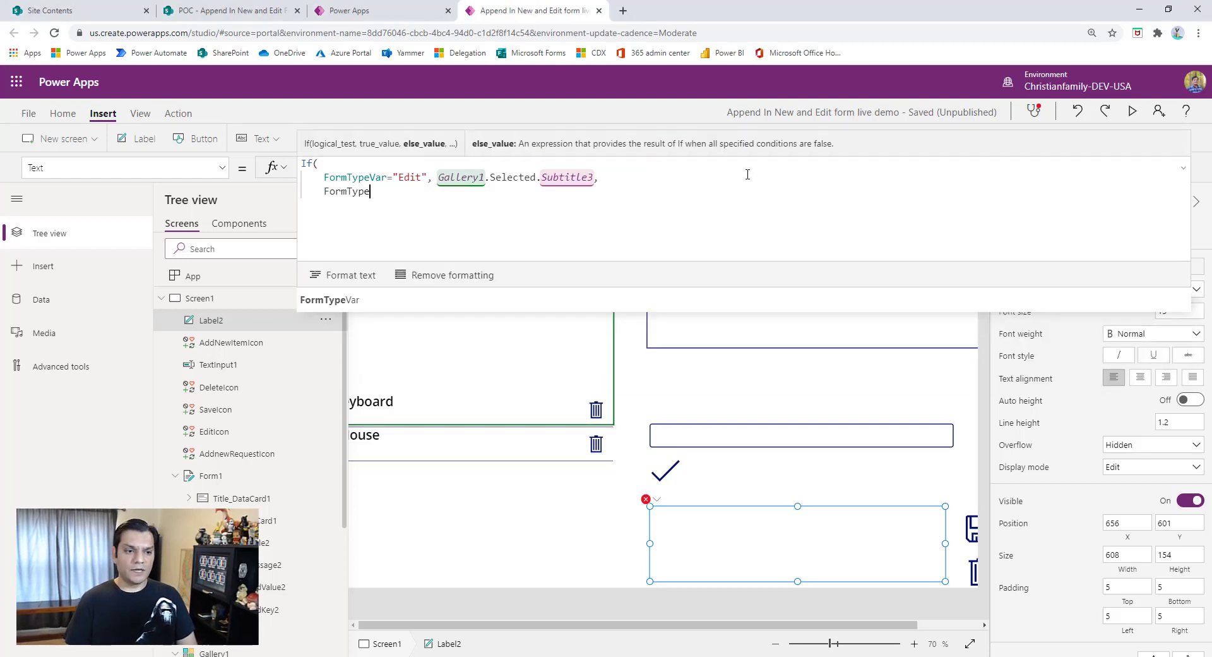
{"action": "type", "text": "Var=\"E"}
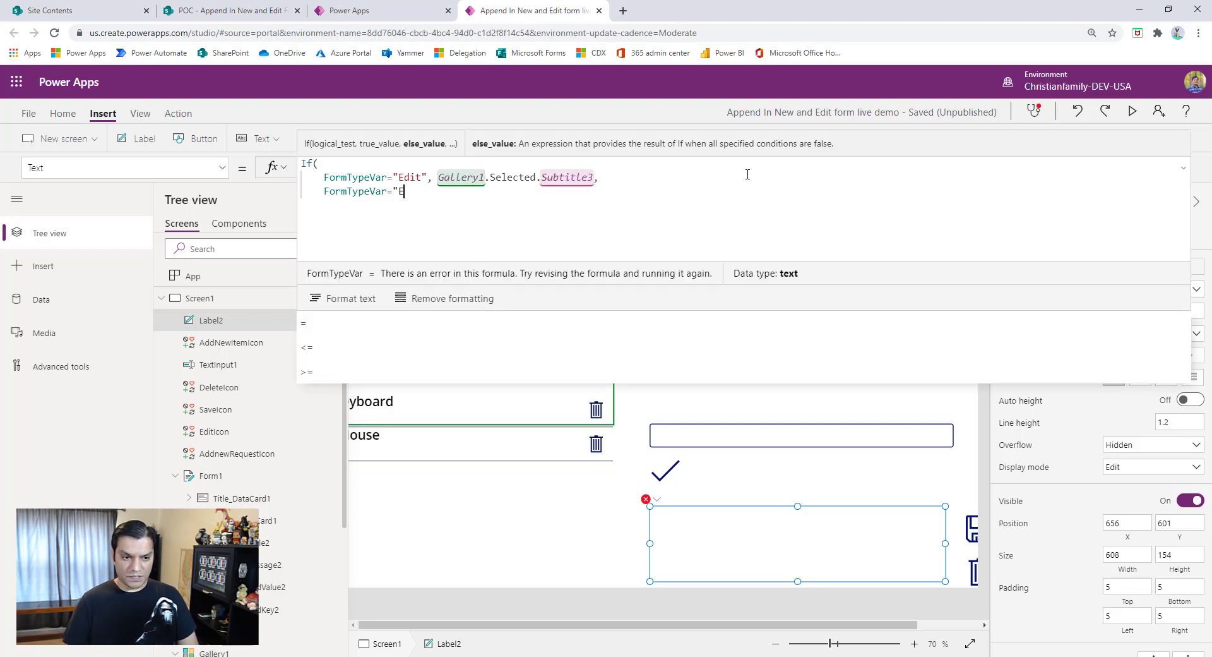
{"action": "type", "text": "ditAdd\", "}
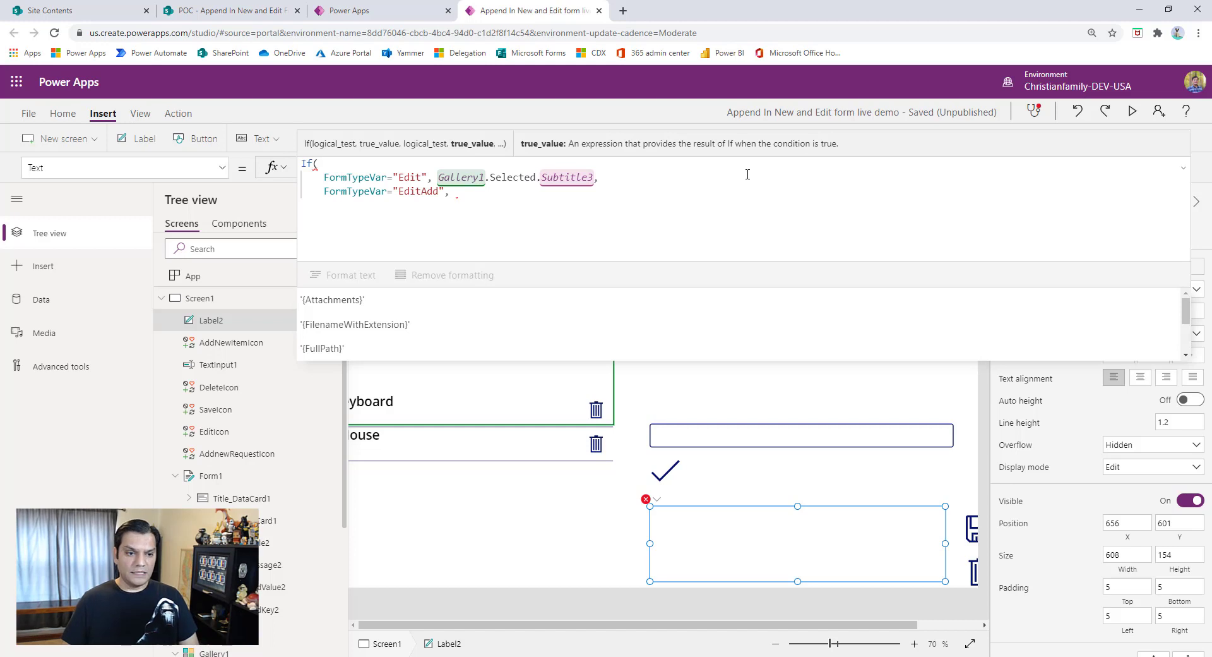
{"action": "type", "text": "cont"}
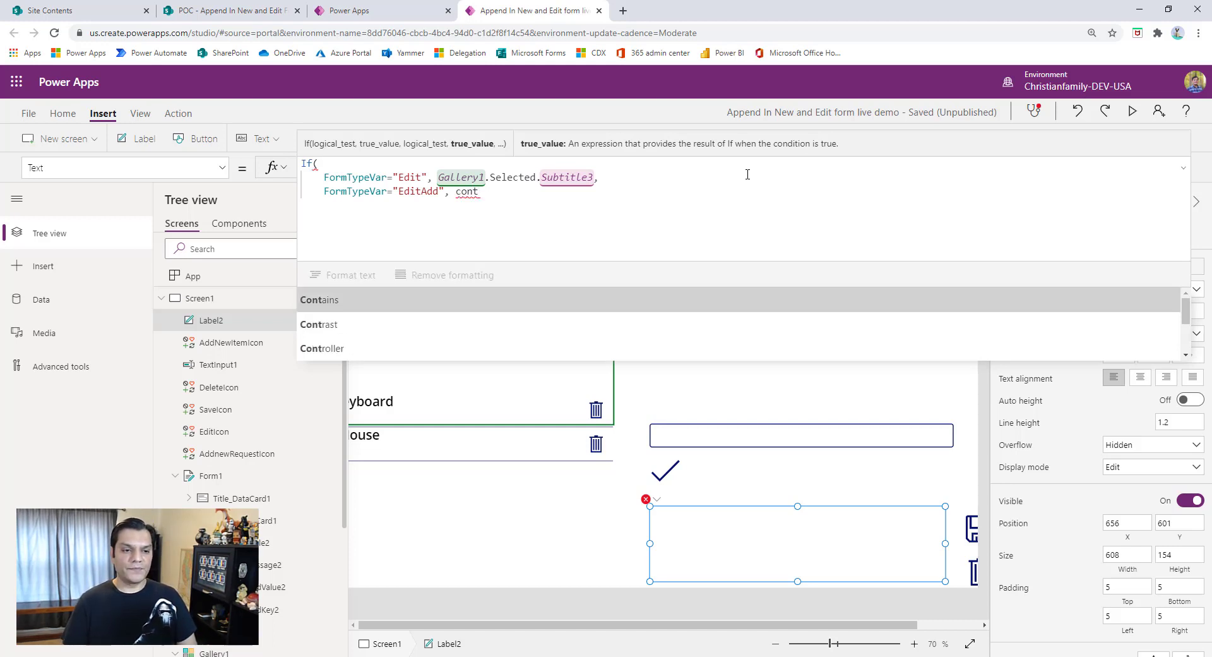
{"action": "key", "text": "BackSpace"}
{"action": "type", "text": "cat"}
{"action": "key", "text": "Tab"}
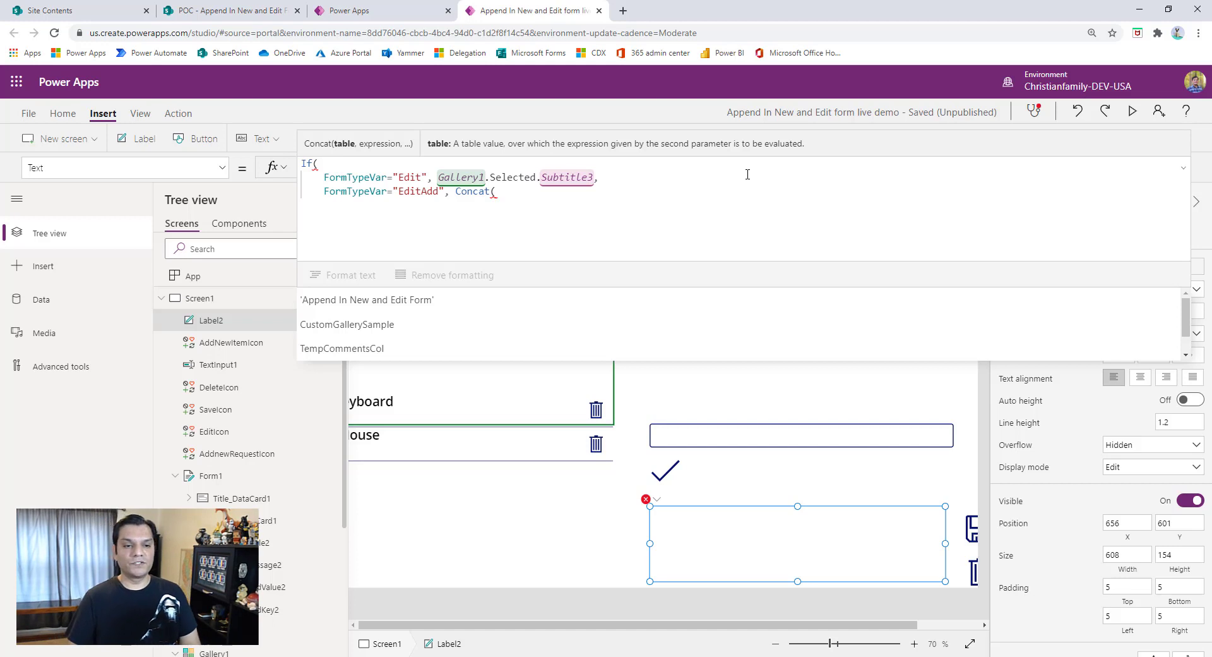
- Enter Gallery2.AllItems as the table argument of Concat, followed by a comma
{"action": "type", "text": "Gallery"}
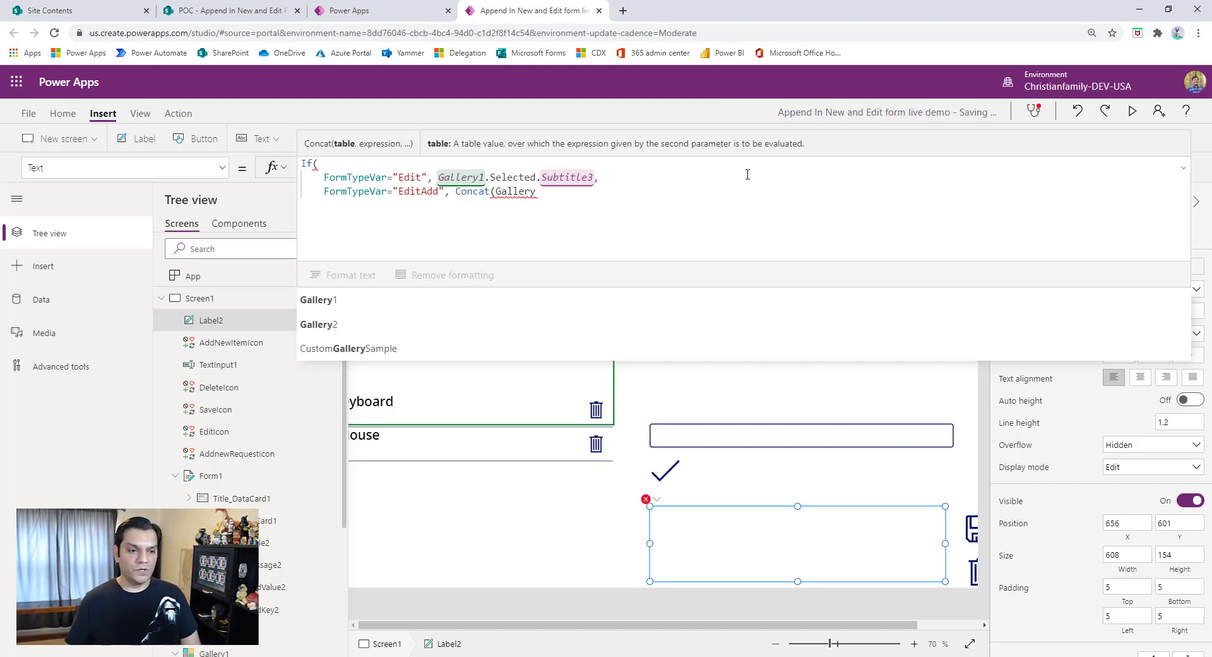
{"action": "key", "text": "Down"}
{"action": "key", "text": "Tab"}
{"action": "type", "text": ".All"}
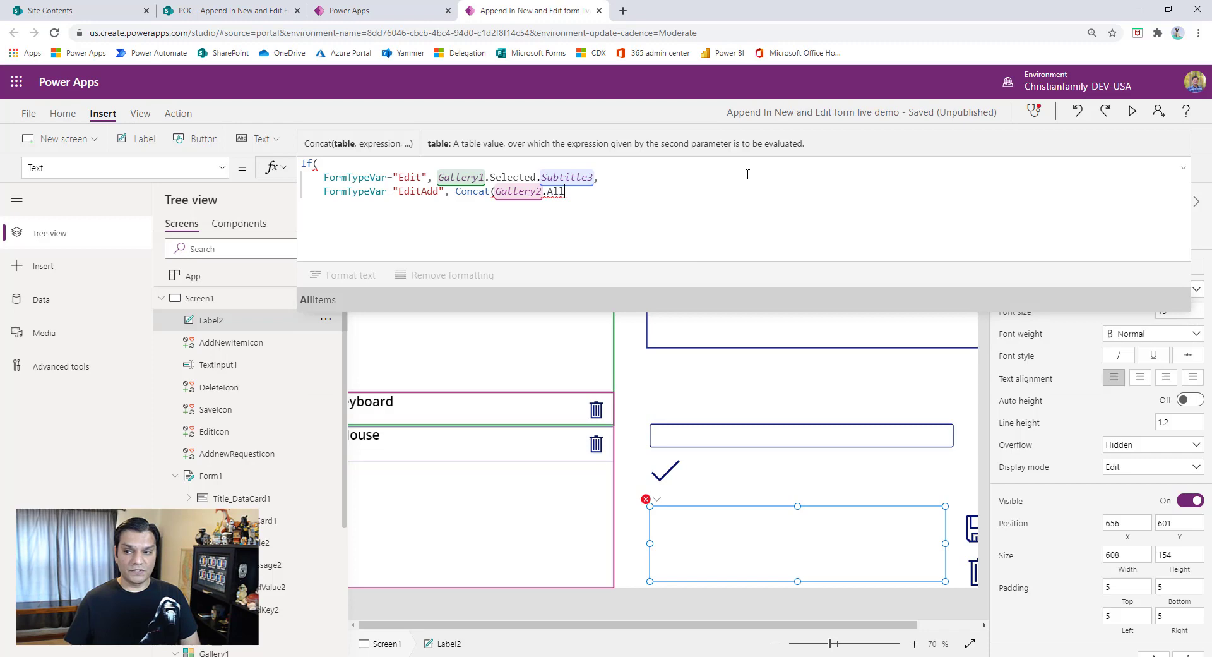
{"action": "key", "text": "Tab"}
{"action": "type", "text": ","}
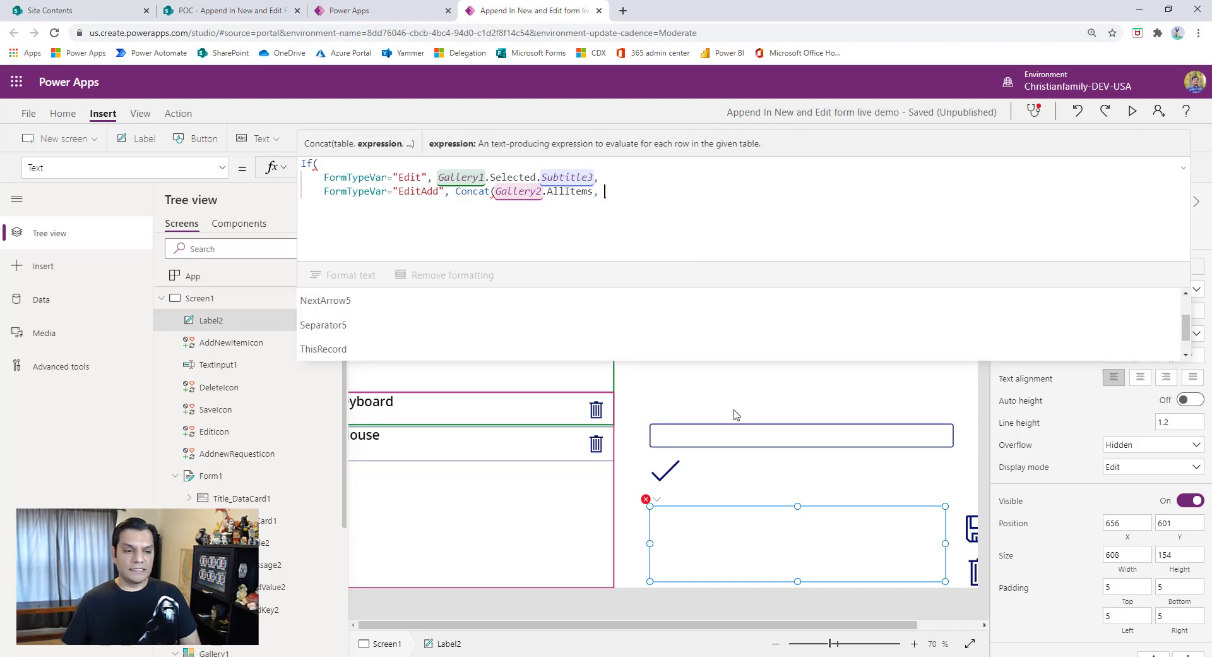
- Check the title label's name in the keyboard/Mouse gallery and enter Title5.Text as the Concat expression in the lower label's formula
{"action": "left_click", "coordinate": [84, 236]}
{"action": "left_click", "coordinate": [280, 408]}
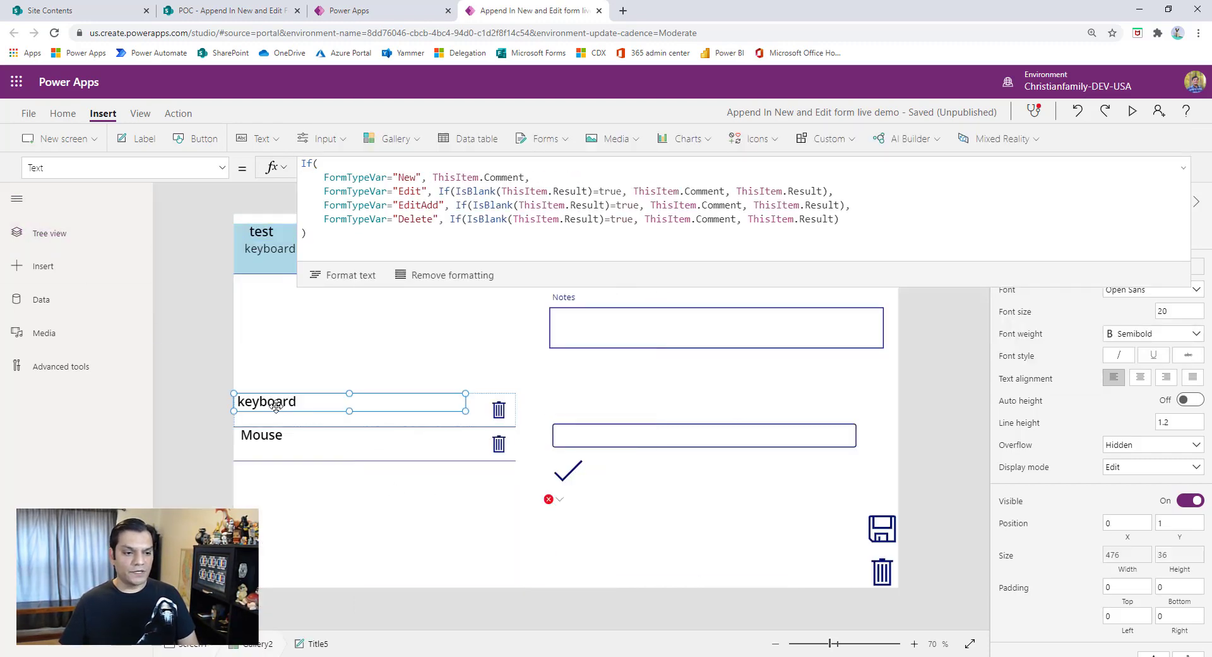
{"action": "left_click", "coordinate": [69, 247]}
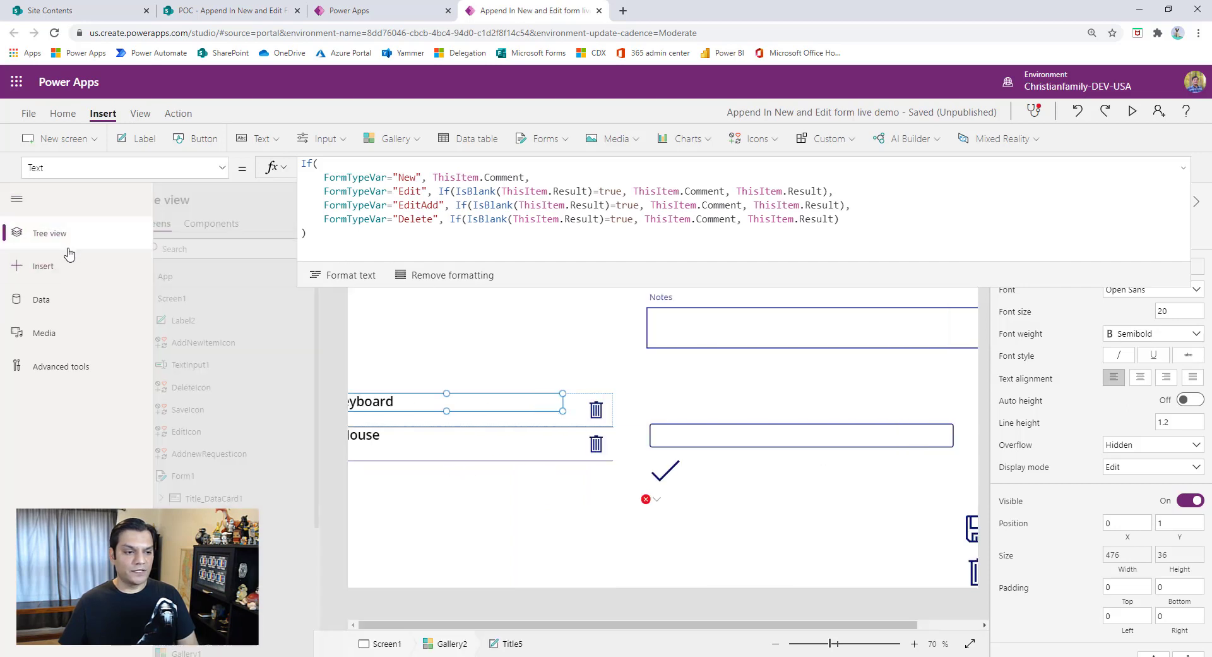
{"action": "scroll", "coordinate": [284, 555], "scroll_direction": "down", "scroll_amount": 3}
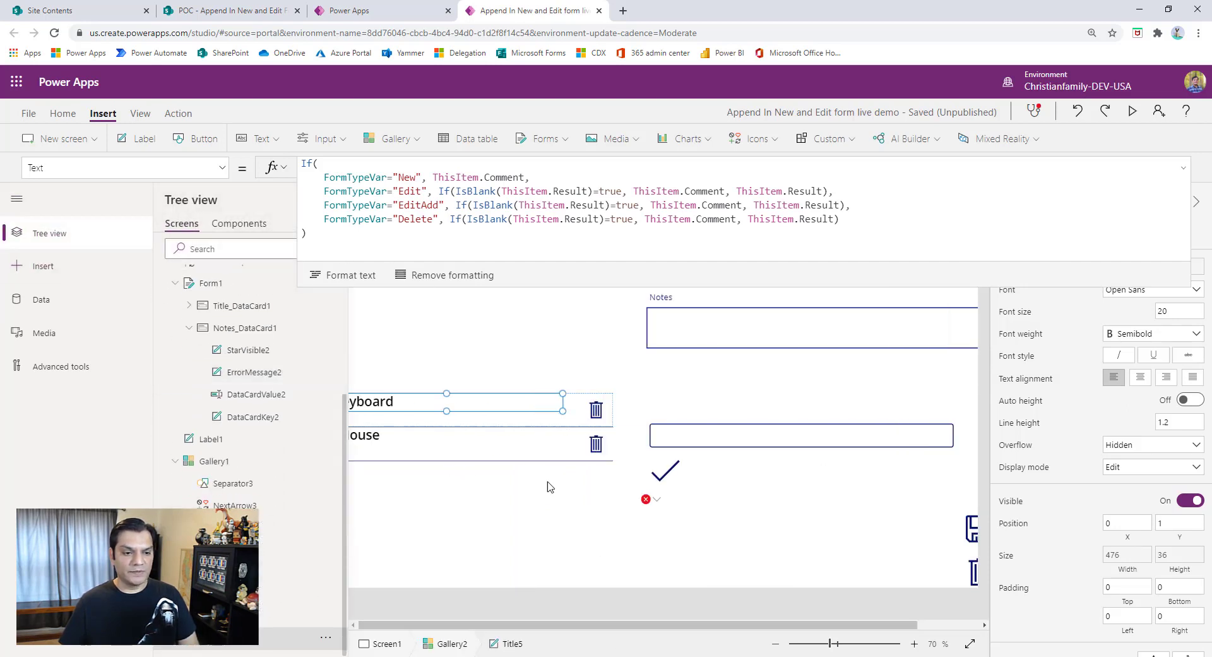
{"action": "left_click", "coordinate": [650, 505]}
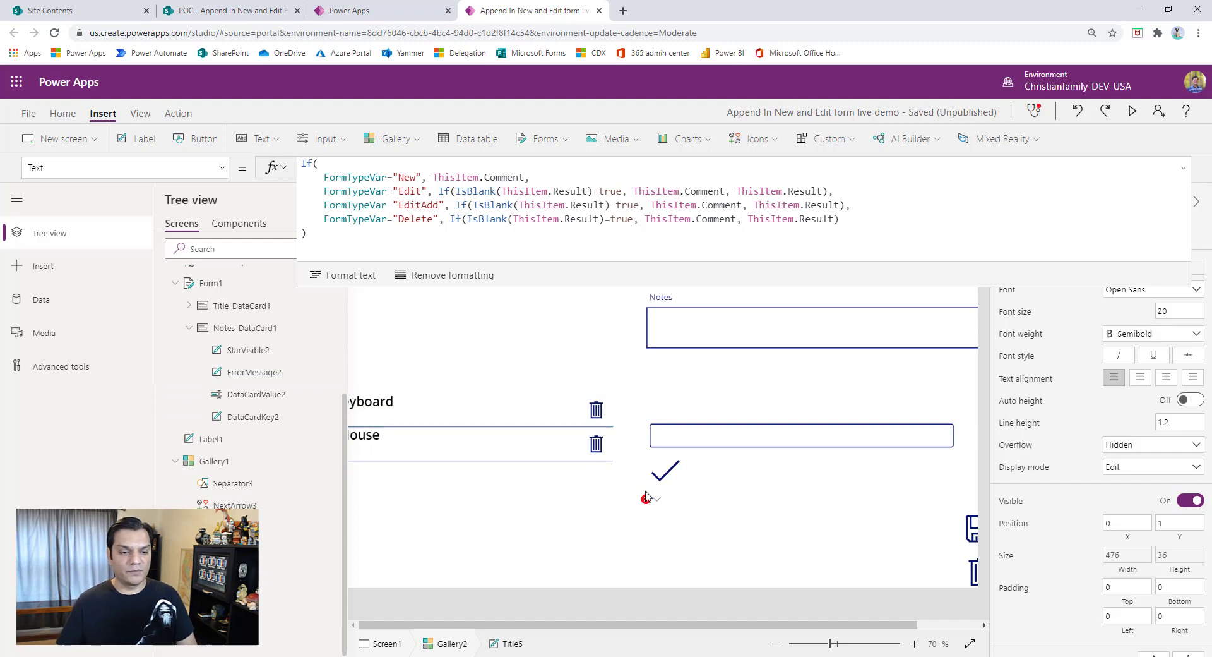
{"action": "left_click", "coordinate": [613, 194]}
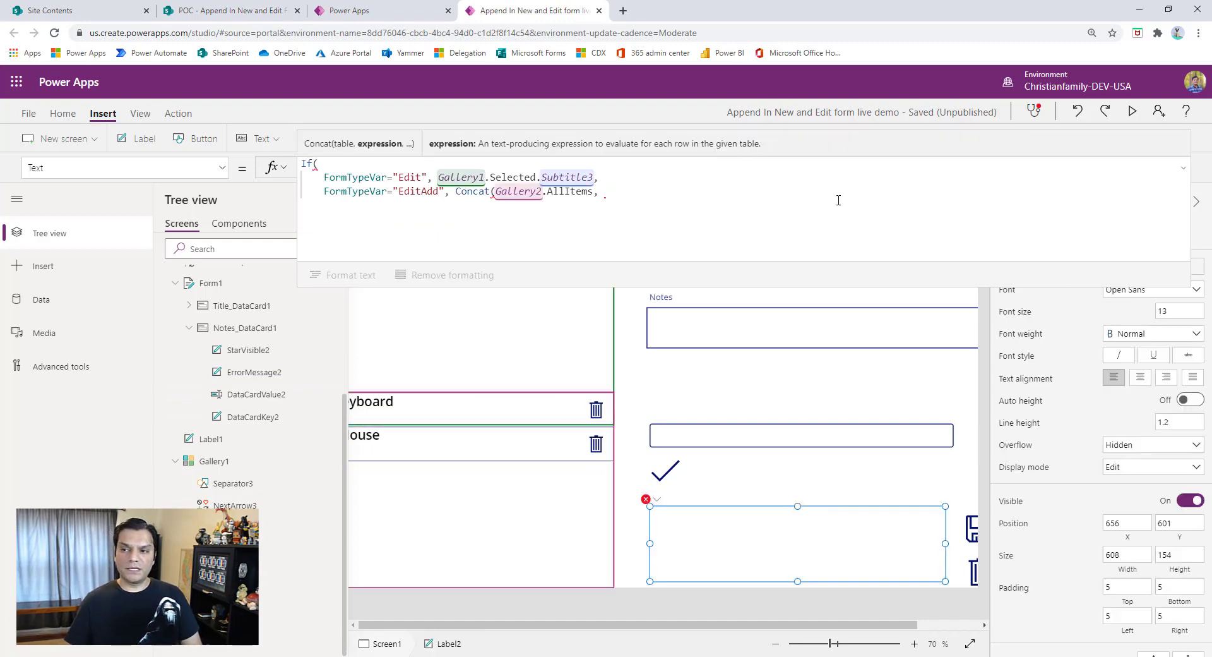
{"action": "type", "text": "Titl"}
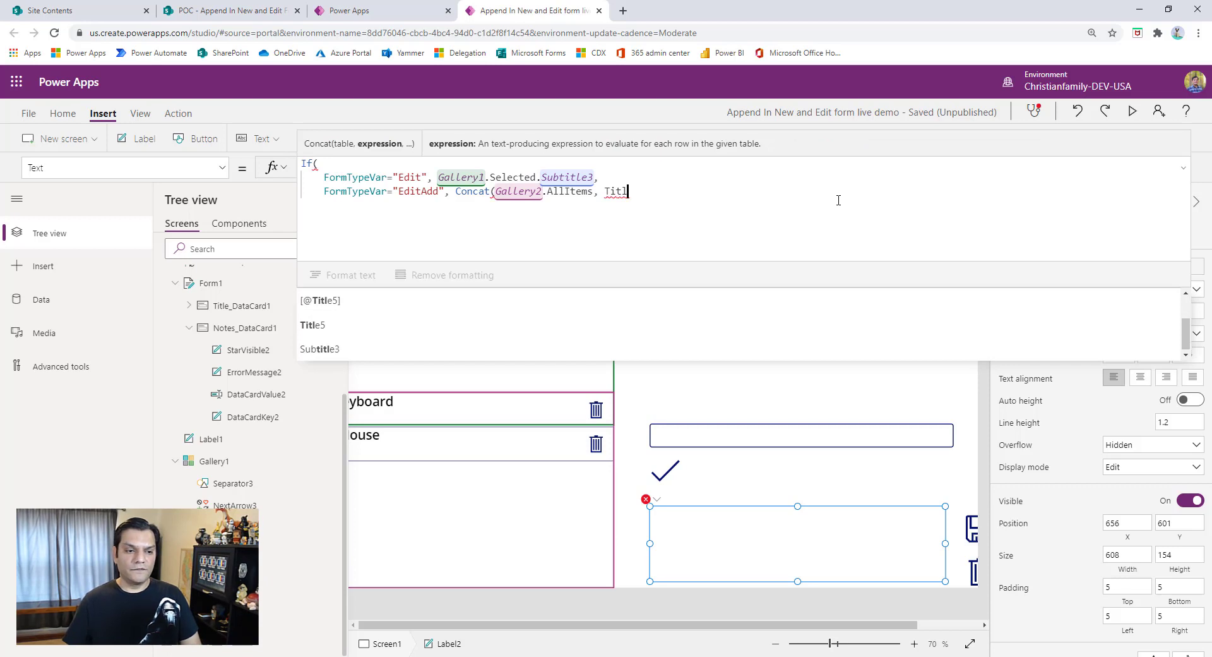
{"action": "type", "text": "e5,"}
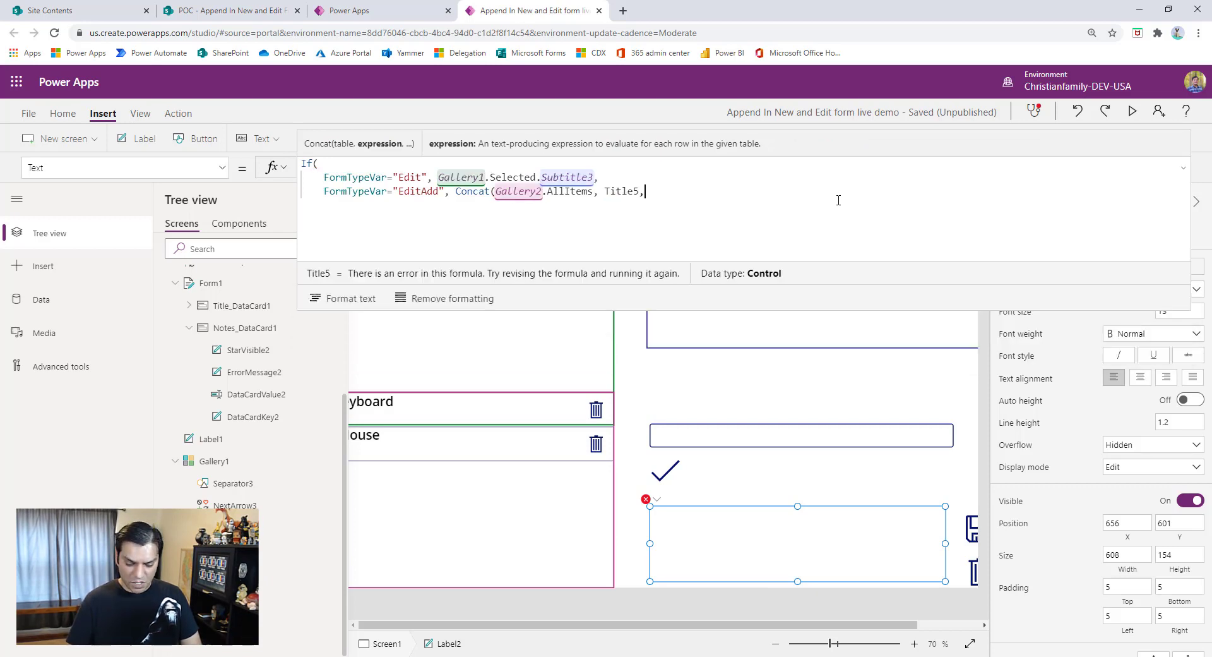
{"action": "type", "text": " \""}
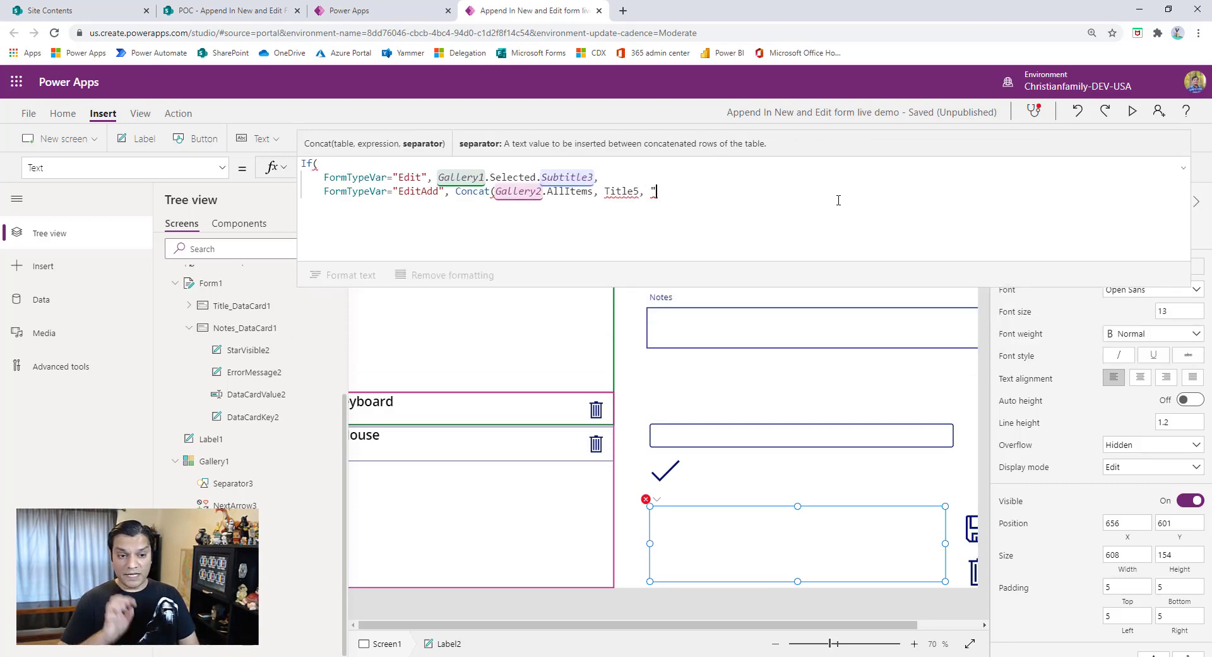
{"action": "key", "text": "Left"}
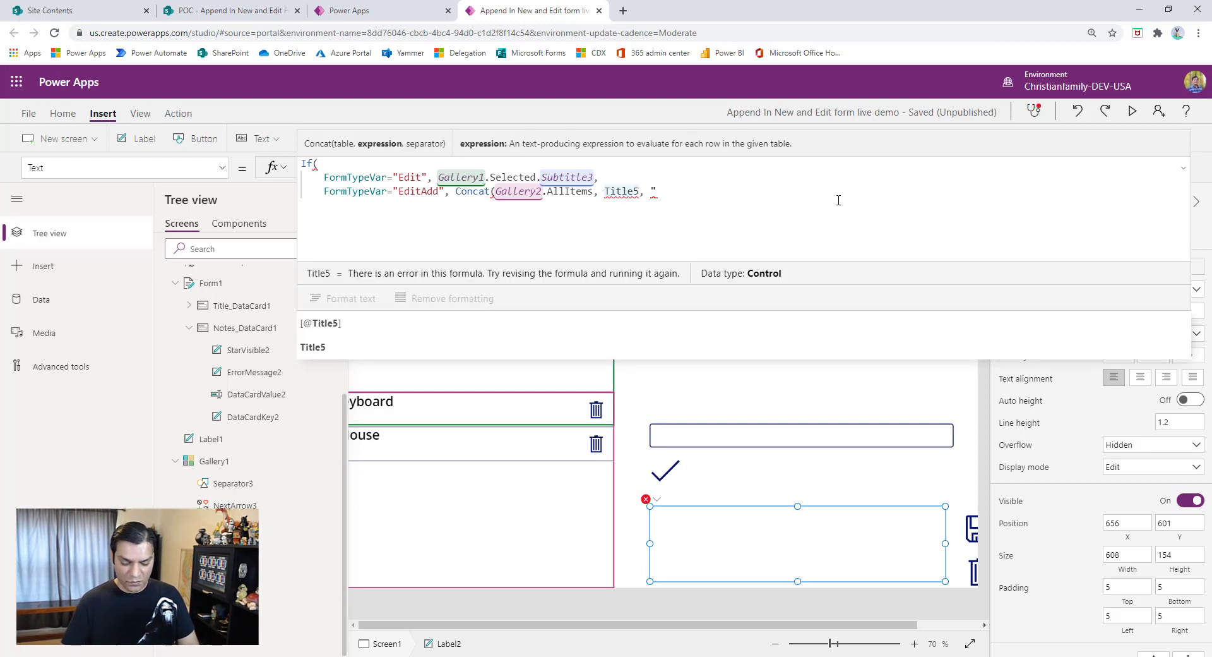
{"action": "type", "text": ".Text,"}
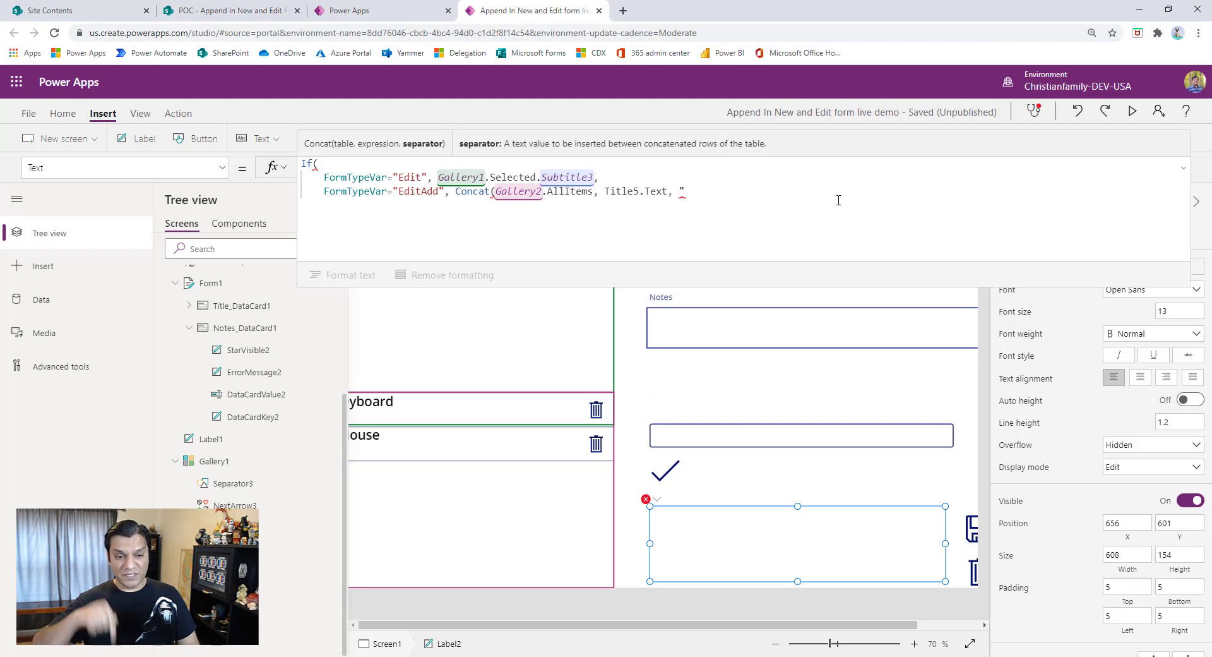
{"action": "type", "text": " \""}
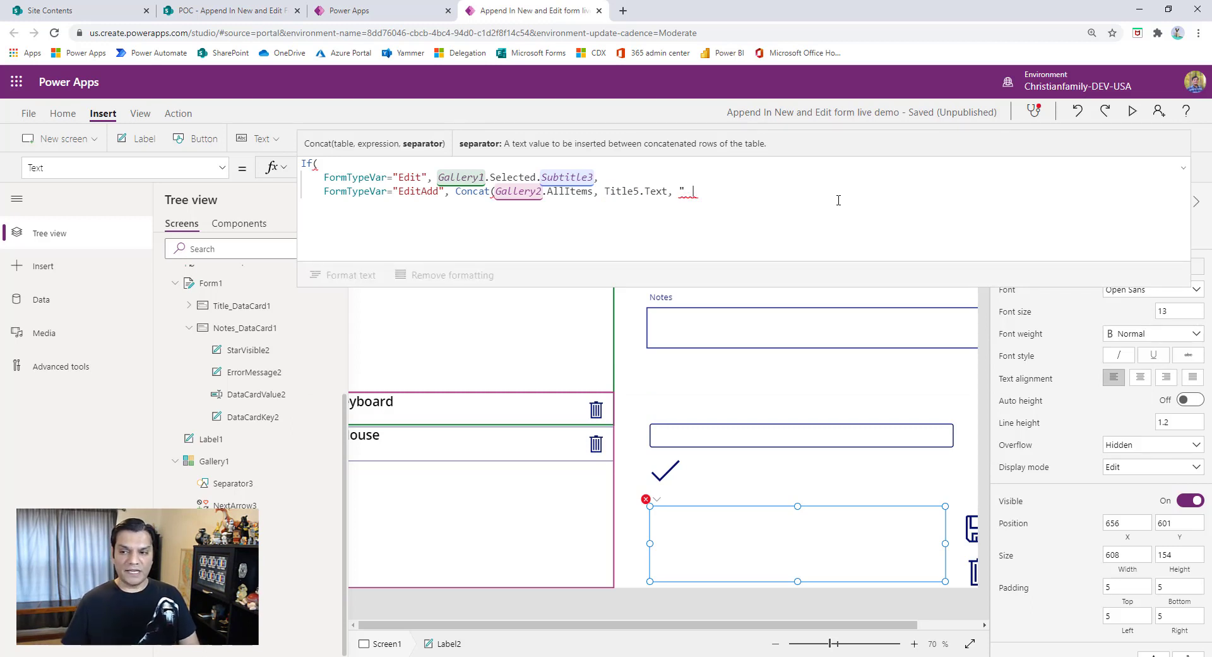
{"action": "type", "text": " | "}
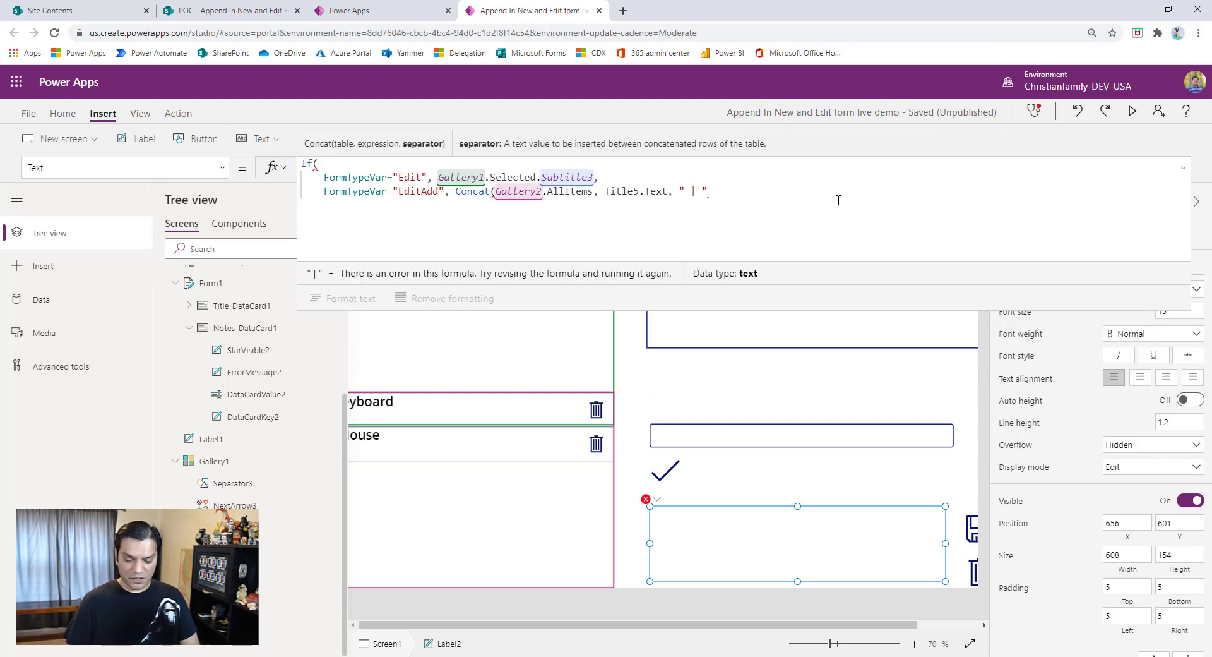
{"action": "type", "text": "\"),"}
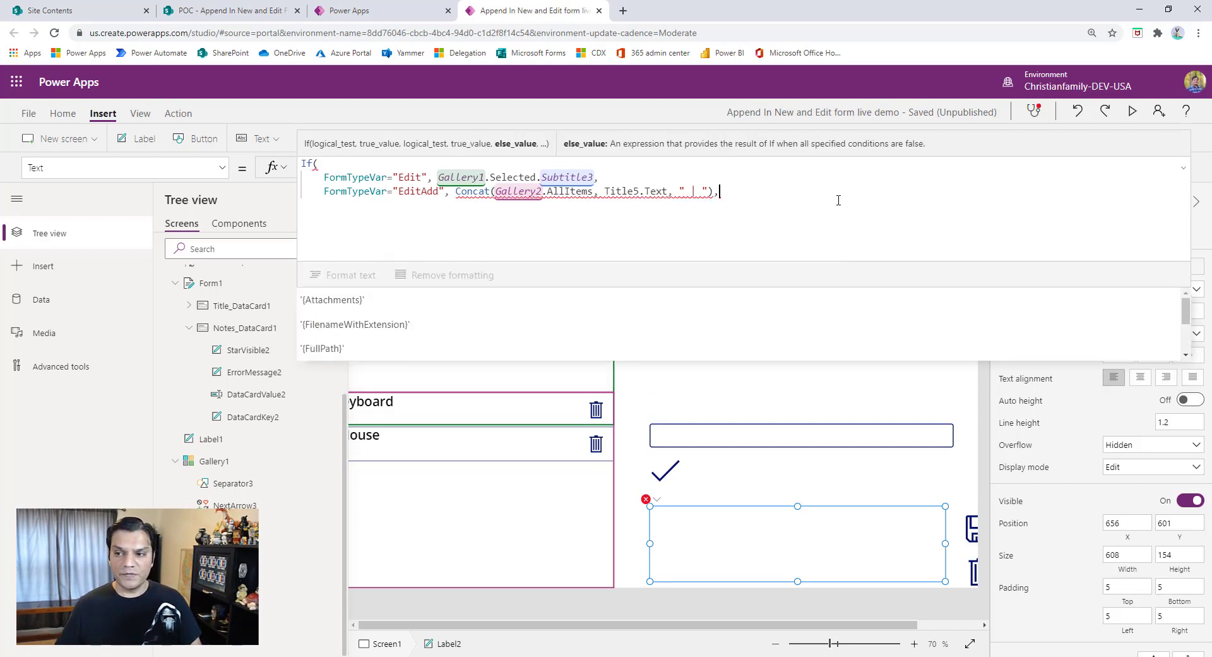
- Add " | " as the Concat separator, close the function, and start a new line after a comma
{"action": "key", "text": "shift+Return"}
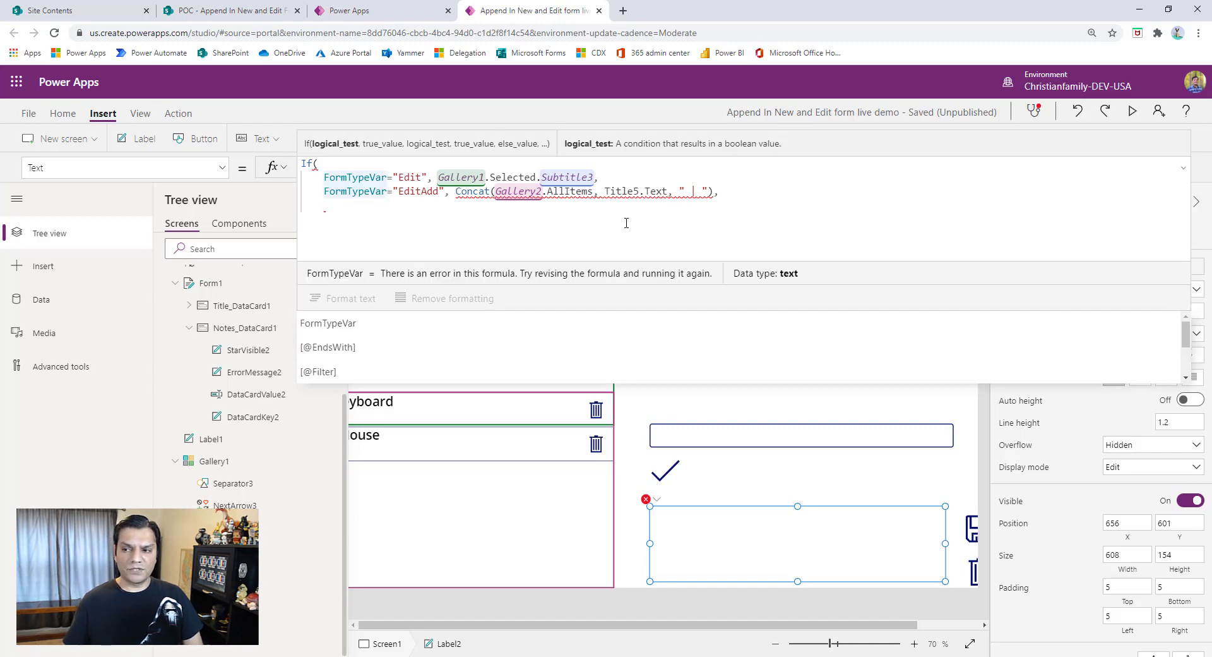
- Duplicate the FormTypeVar="EditAdd" condition with its Concat result onto the empty line below
{"action": "key", "text": "Down"}
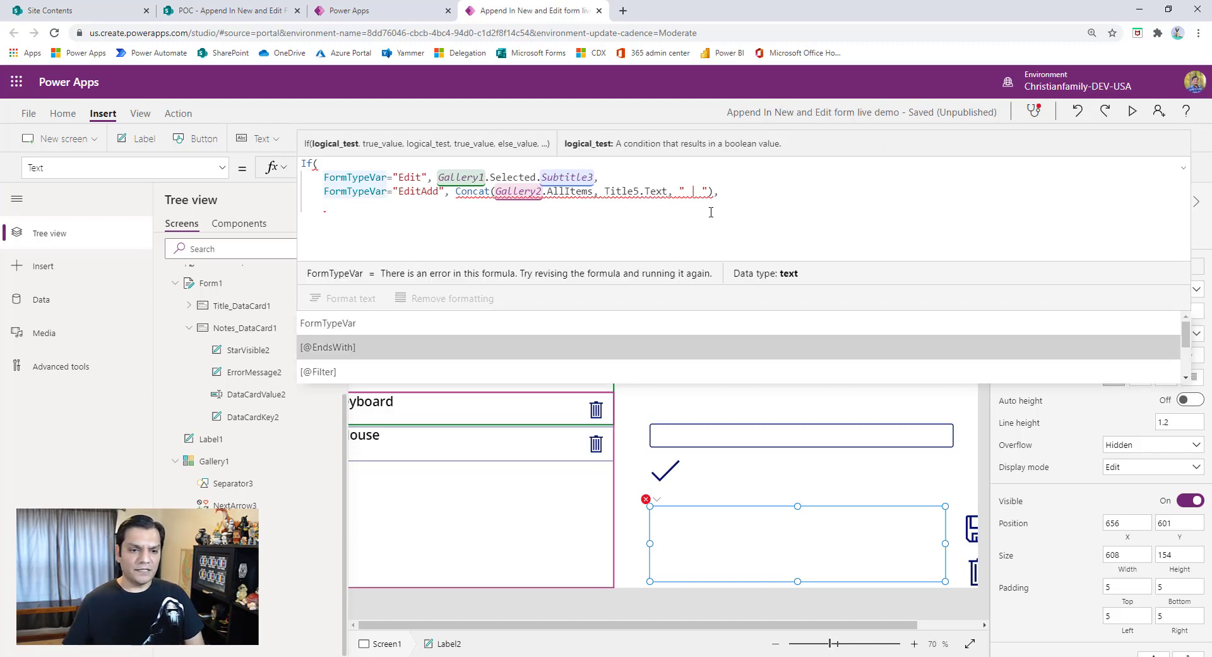
{"action": "left_click", "coordinate": [734, 195]}
{"action": "key", "text": "Left"}
{"action": "key", "text": "ctrl+shift+Home"}
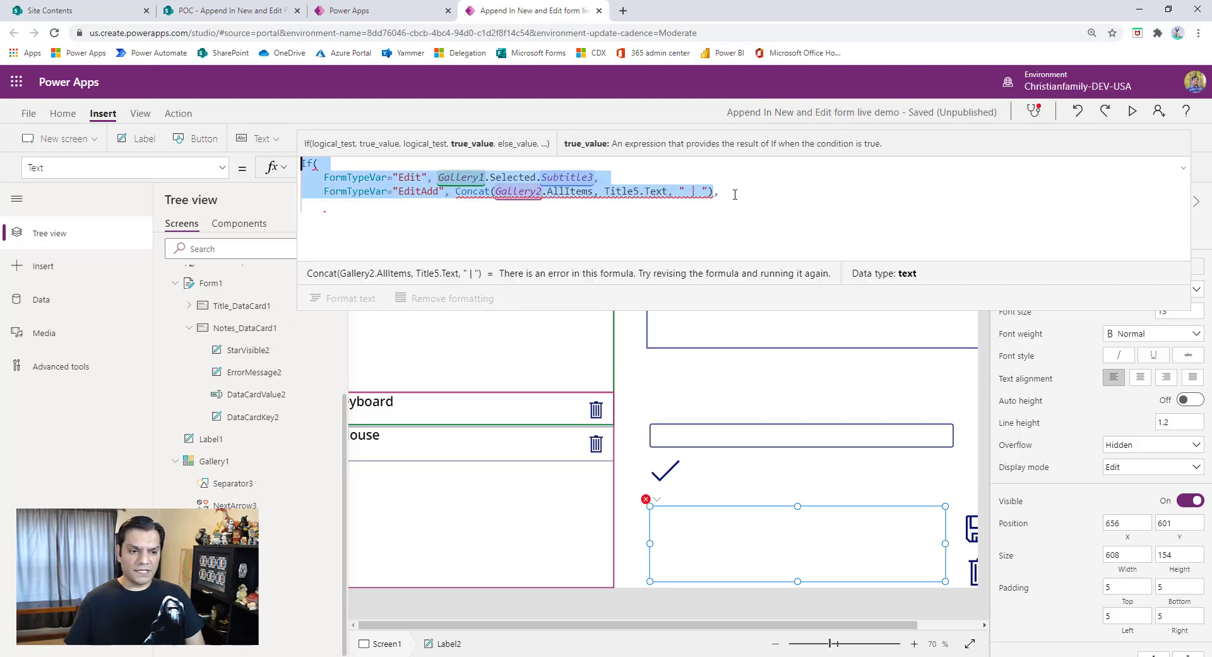
{"action": "key", "text": "shift+Down"}
{"action": "key", "text": "shift+Down"}
{"action": "key", "text": "ctrl+c"}
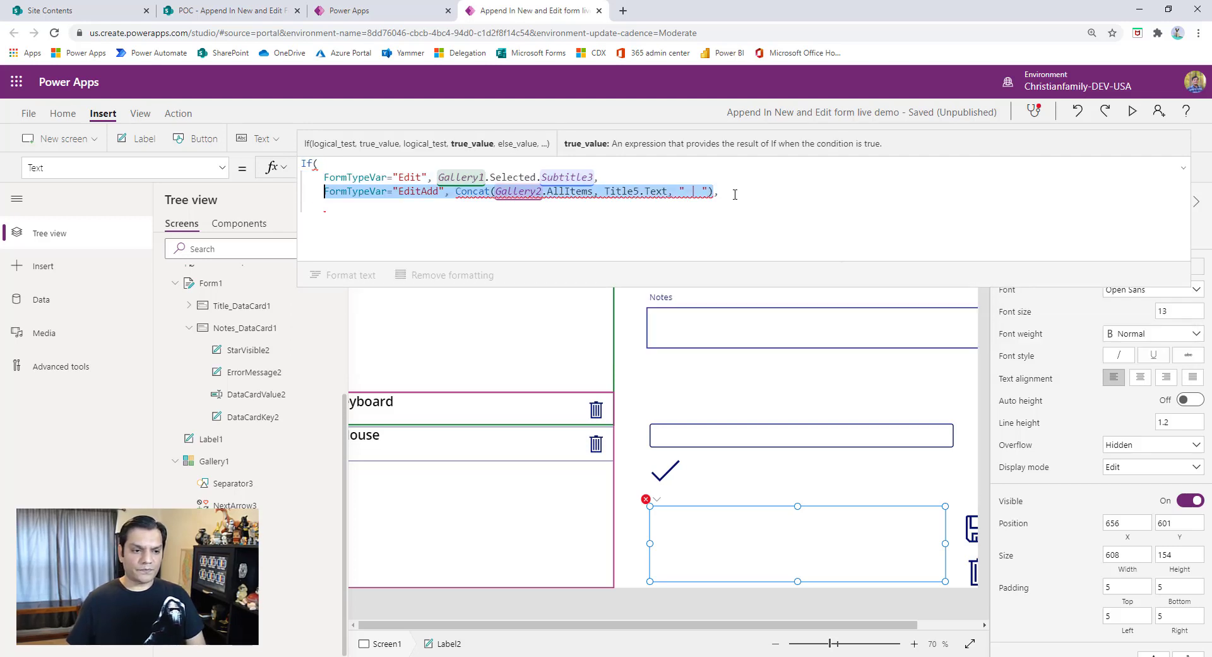
{"action": "left_click", "coordinate": [383, 214]}
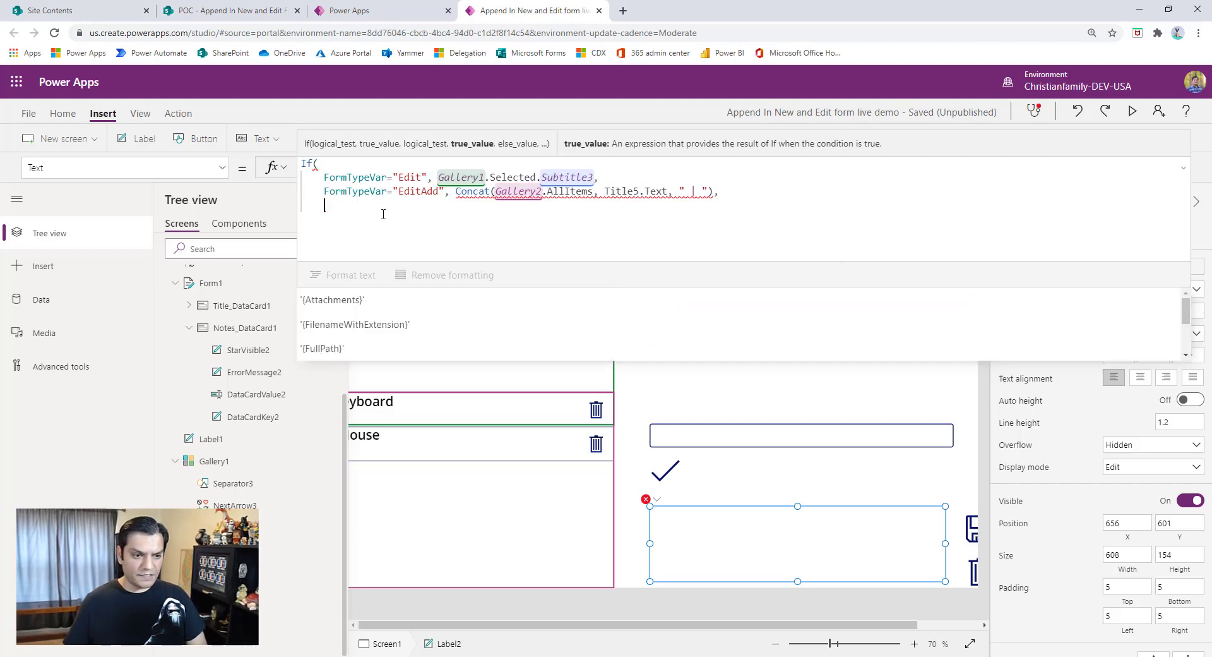
{"action": "key", "text": "ctrl+v"}
- Change the duplicated condition's value to "Delete" and close the If function on a new line
{"action": "left_click", "coordinate": [402, 204]}
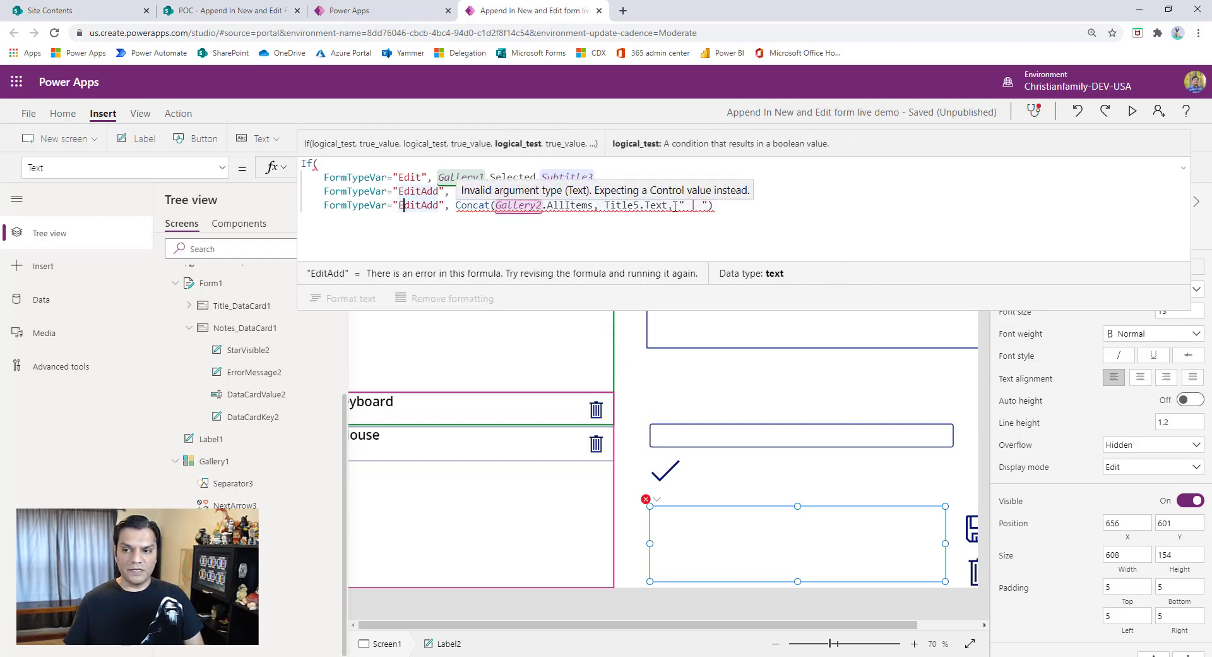
{"action": "key", "text": "Delete"}
{"action": "key", "text": "Delete"}
{"action": "key", "text": "Delete"}
{"action": "key", "text": "Delete"}
{"action": "key", "text": "Delete"}
{"action": "key", "text": "Delete"}
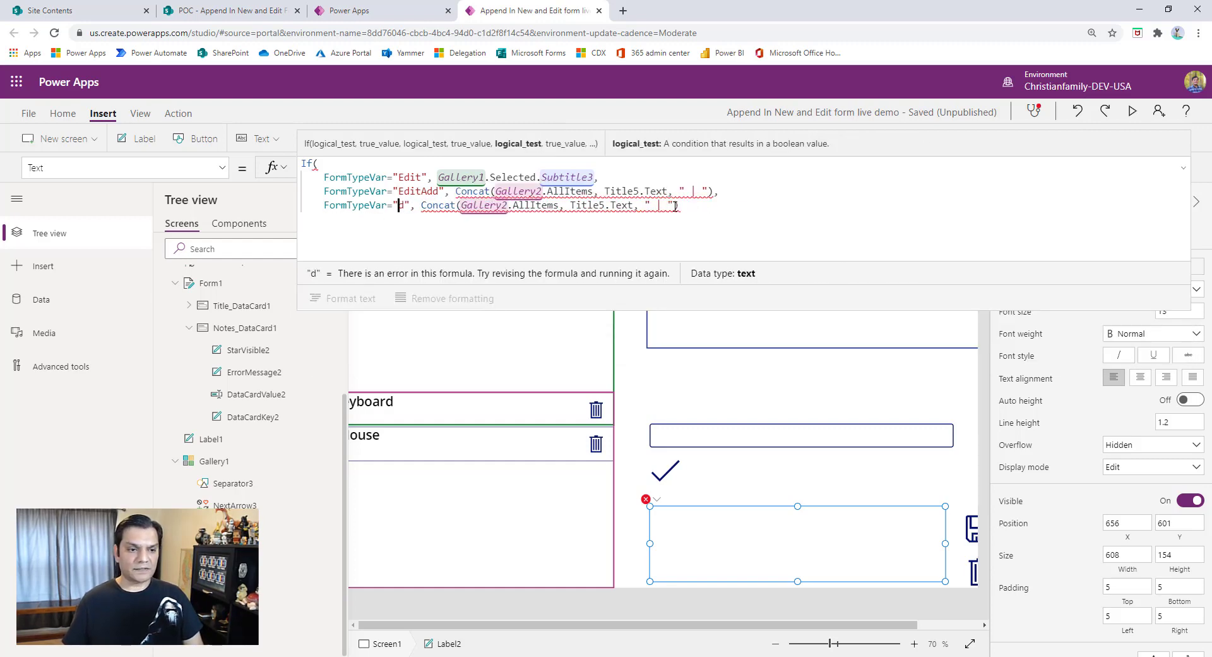
{"action": "key", "text": "Delete"}
{"action": "type", "text": "Delete"}
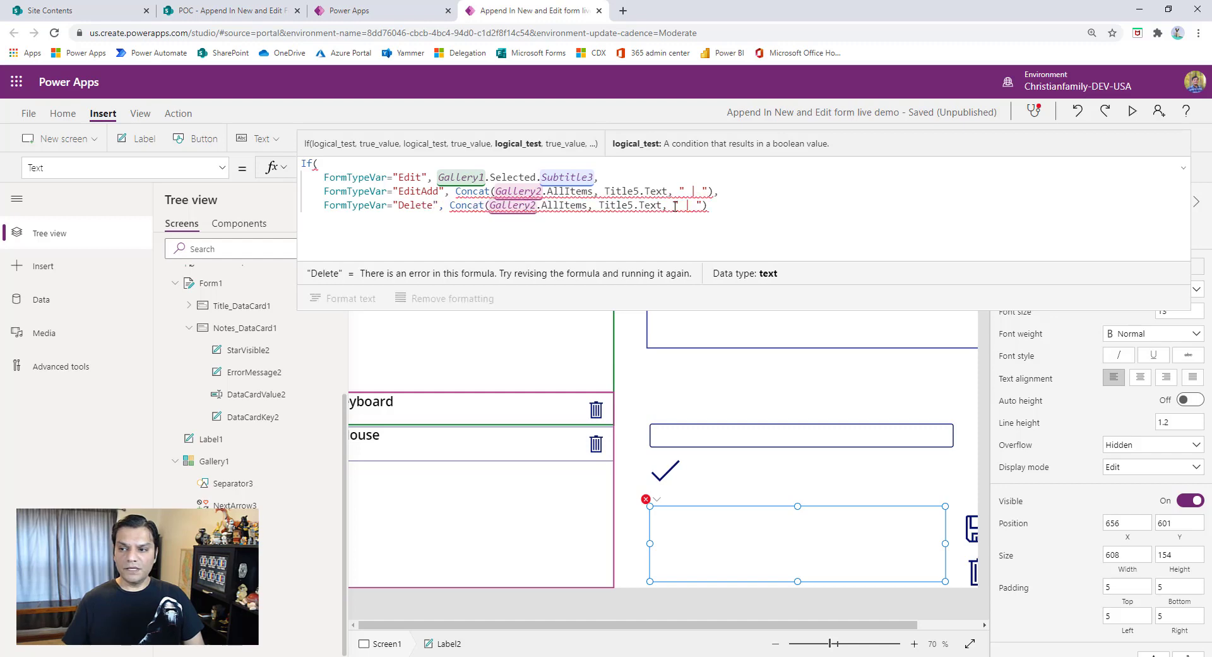
{"action": "key", "text": "End"}
{"action": "key", "text": "Return"}
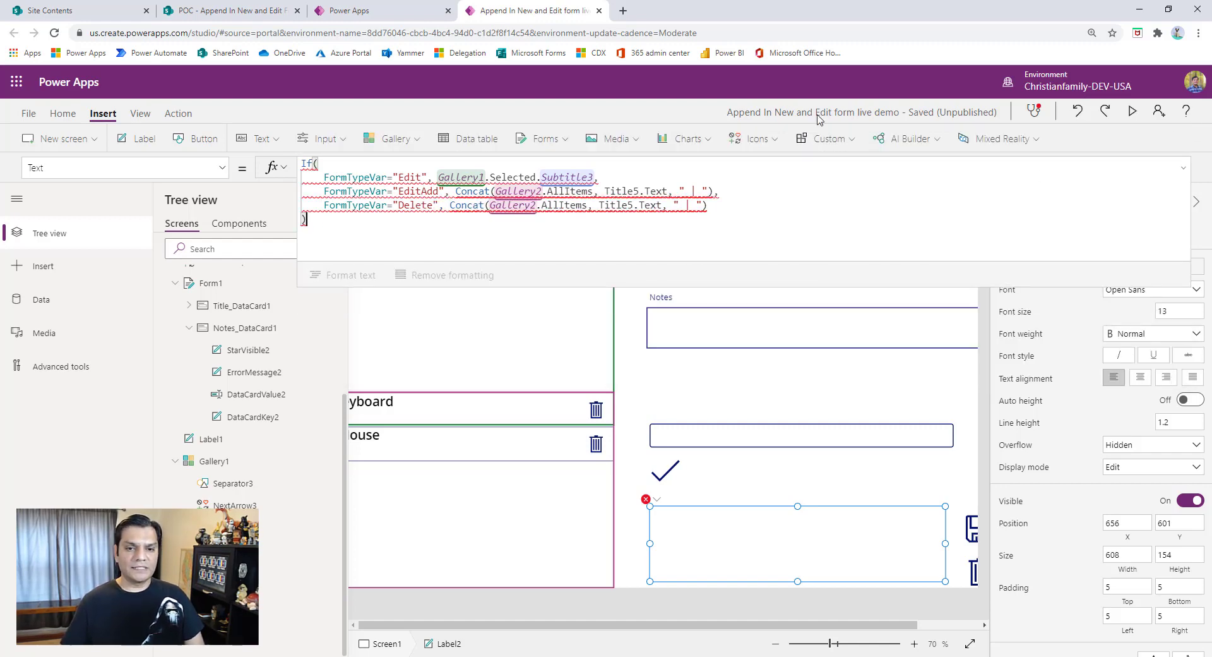
- Save the app and return to the screen editor
{"action": "left_click", "coordinate": [29, 113]}
{"action": "left_click", "coordinate": [149, 322]}
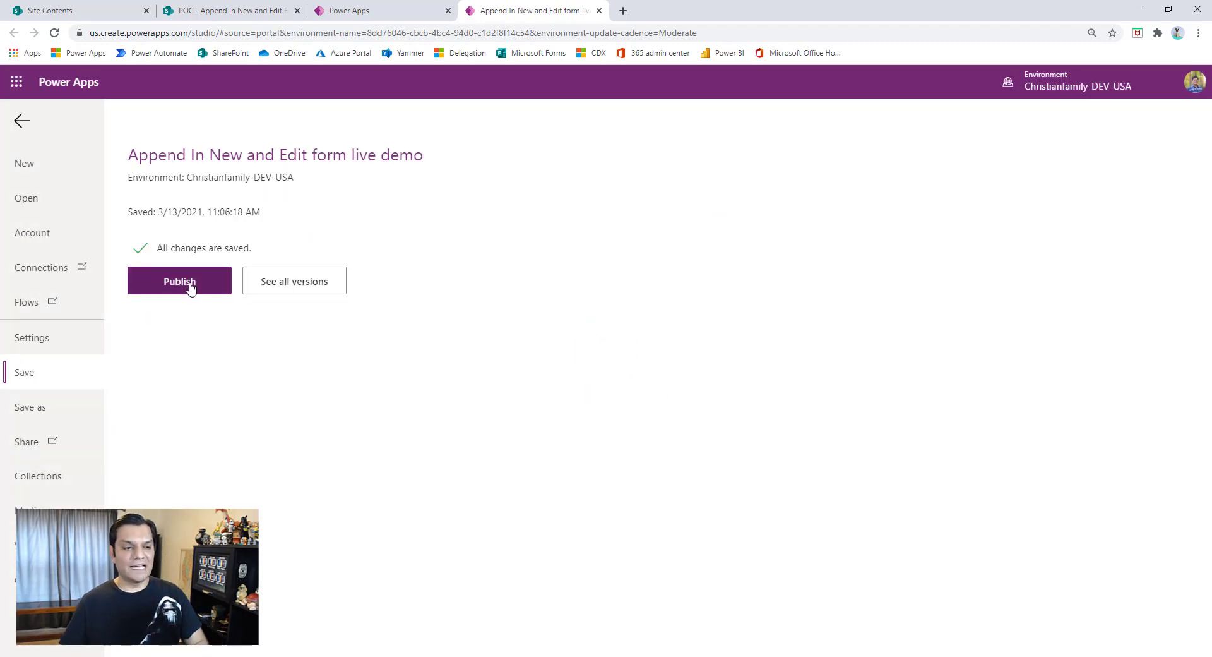
{"action": "left_click", "coordinate": [21, 122]}
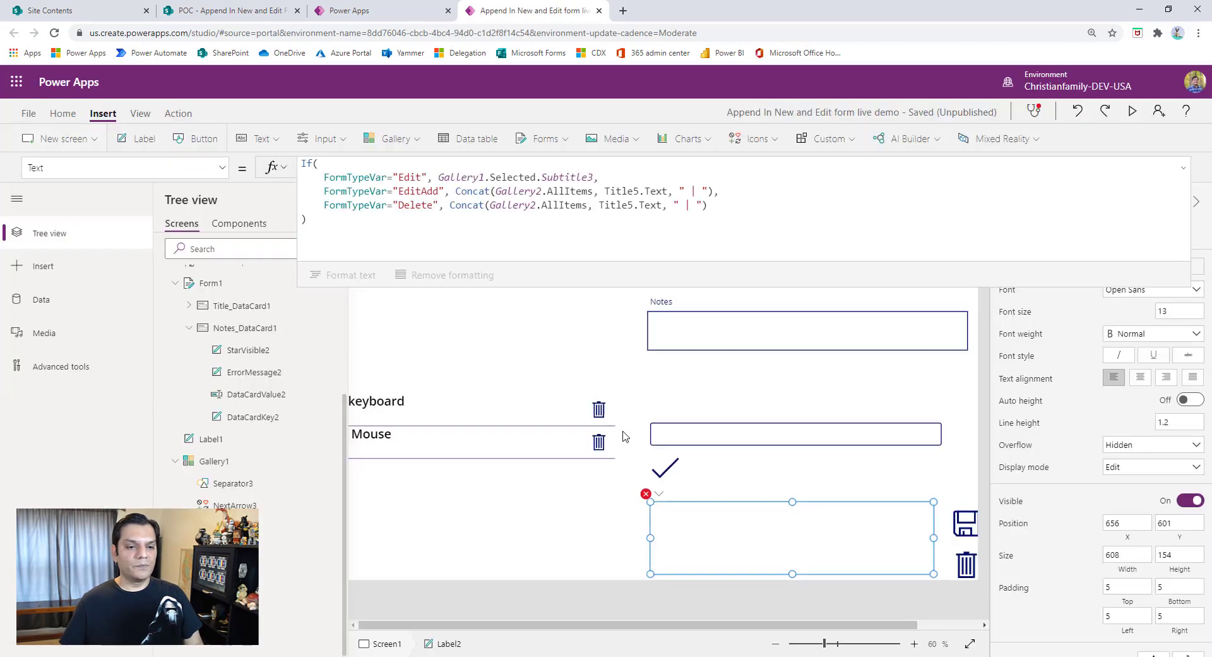
- Preview the running app, then exit the preview and dismiss the canvas testing tip
{"action": "left_click", "coordinate": [1133, 111]}
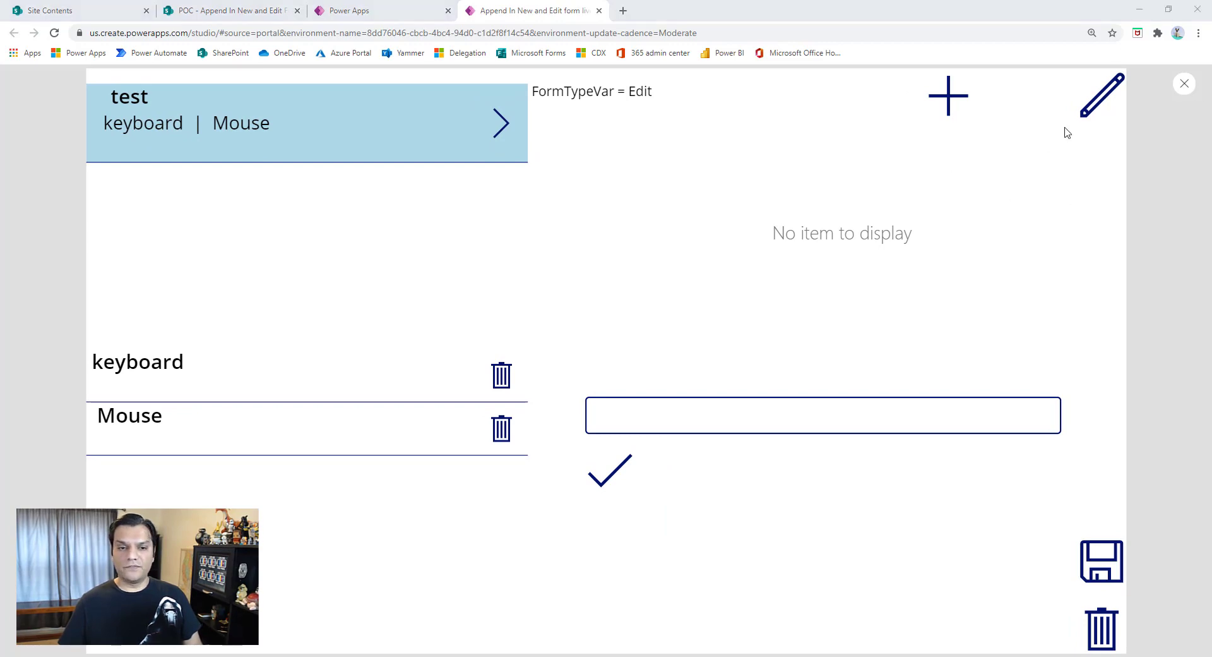
{"action": "left_click", "coordinate": [1185, 83]}
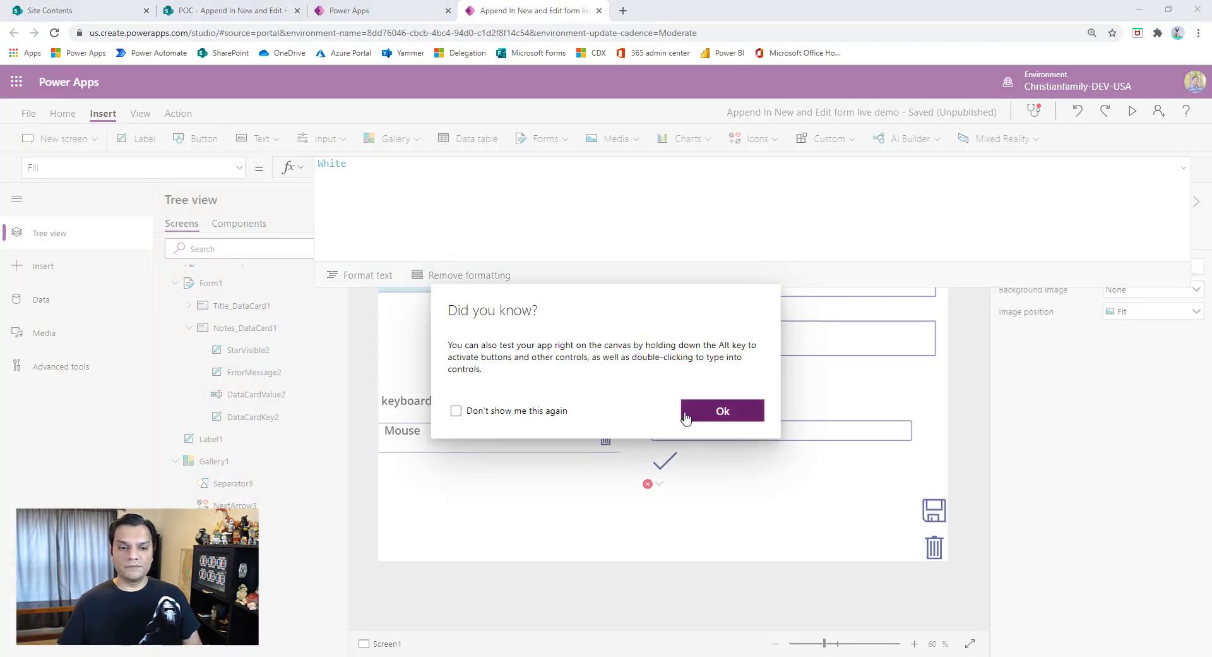
{"action": "left_click", "coordinate": [721, 411]}
- Open the Item property of Form1 in the expanded formula editor and begin an If function
{"action": "left_click", "coordinate": [232, 168]}
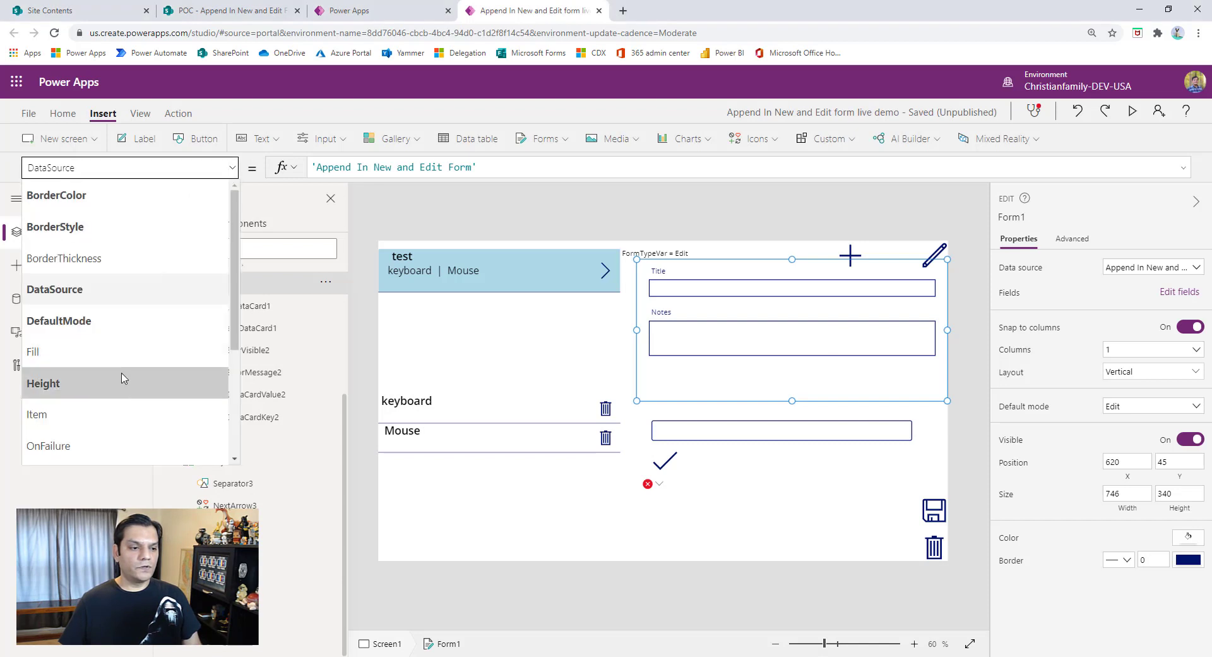
{"action": "left_click", "coordinate": [148, 415]}
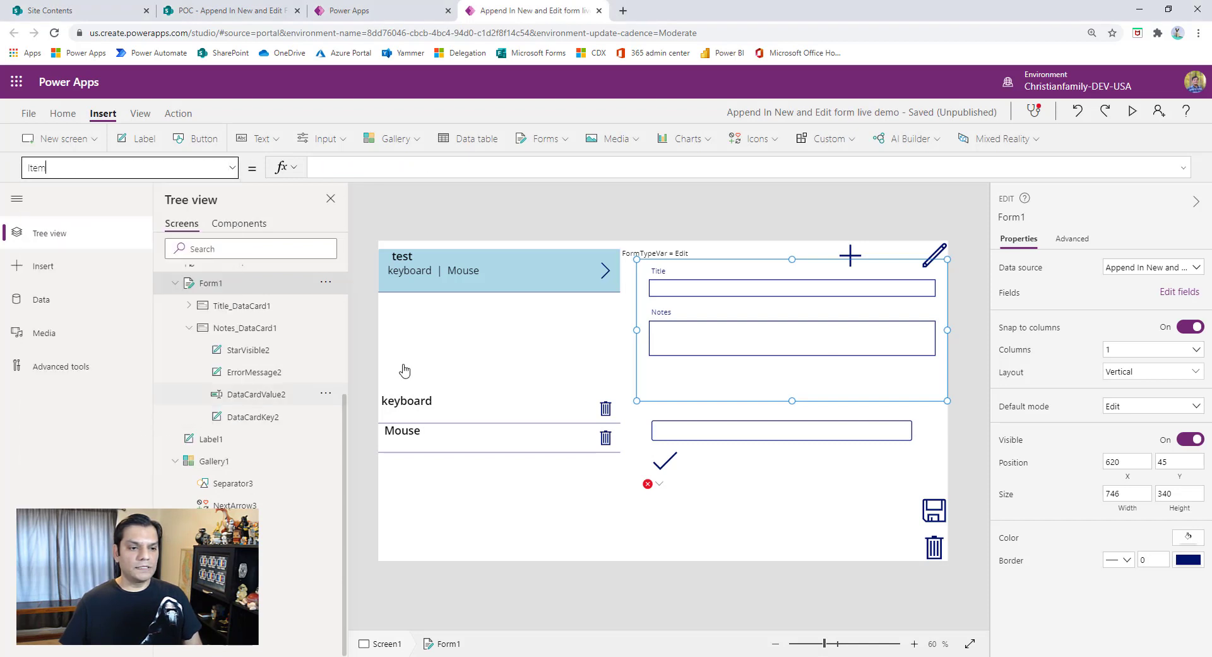
{"action": "left_click", "coordinate": [1182, 169]}
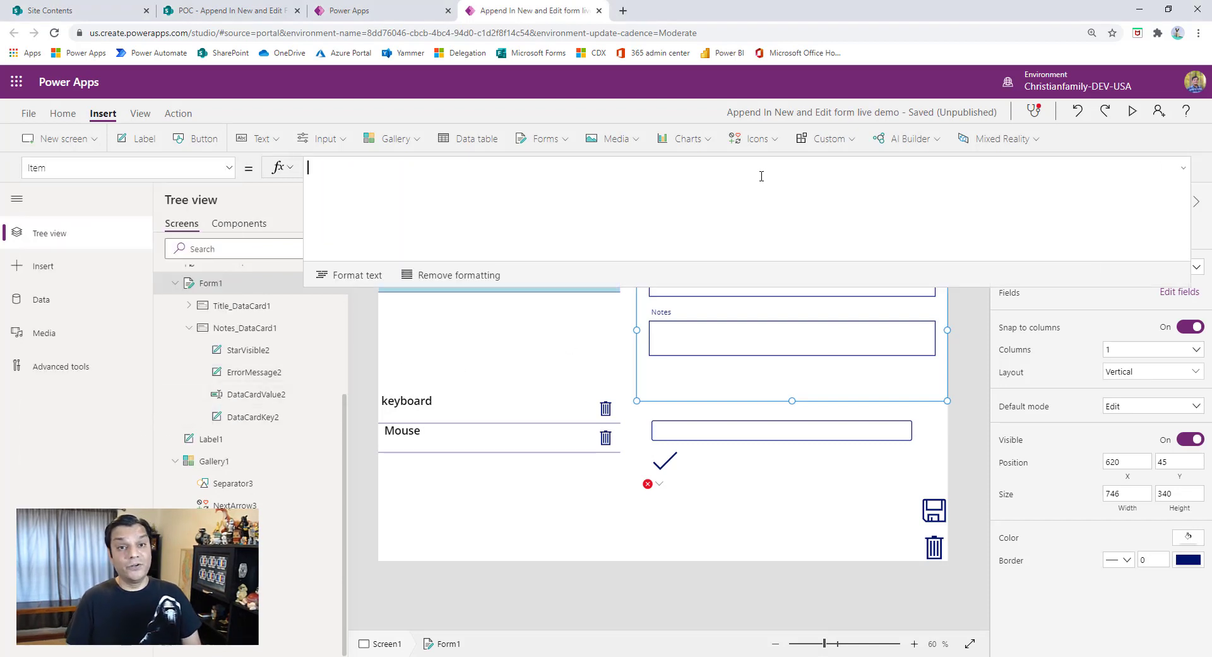
{"action": "type", "text": "If("}
{"action": "key", "text": "shift+Return"}
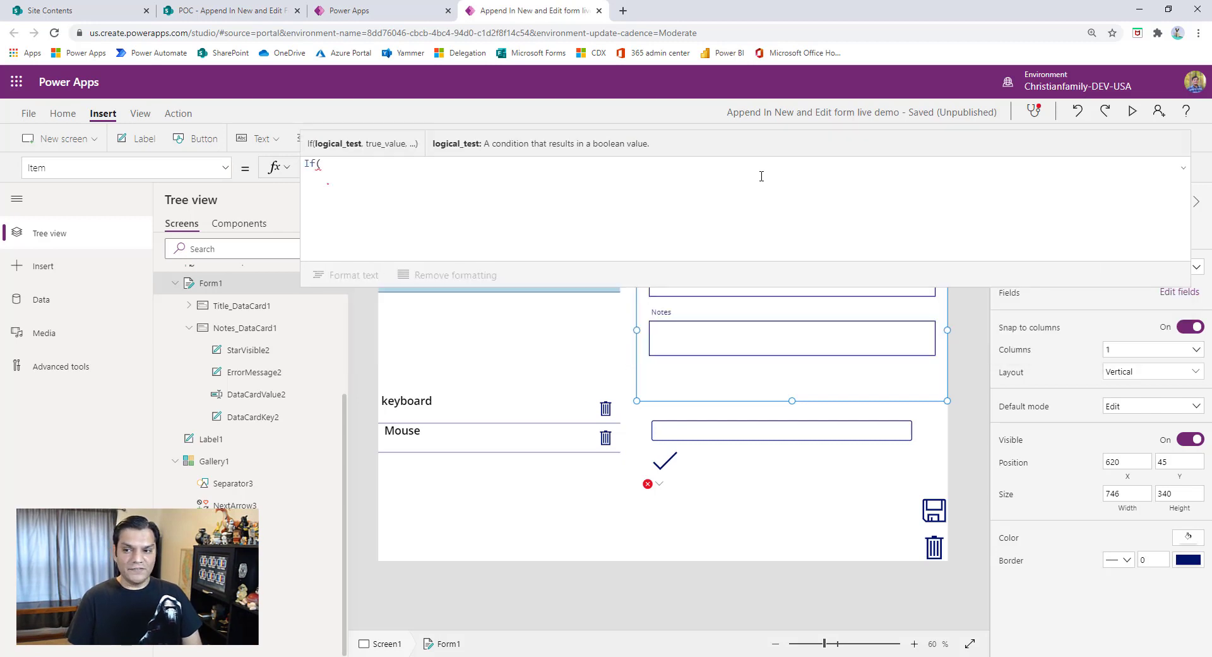
- Add the condition FormTypeVar="New" returning Defaults('Append In New and Edit Form') to the If function in Form1's Item formula
{"action": "type", "text": "FormType"}
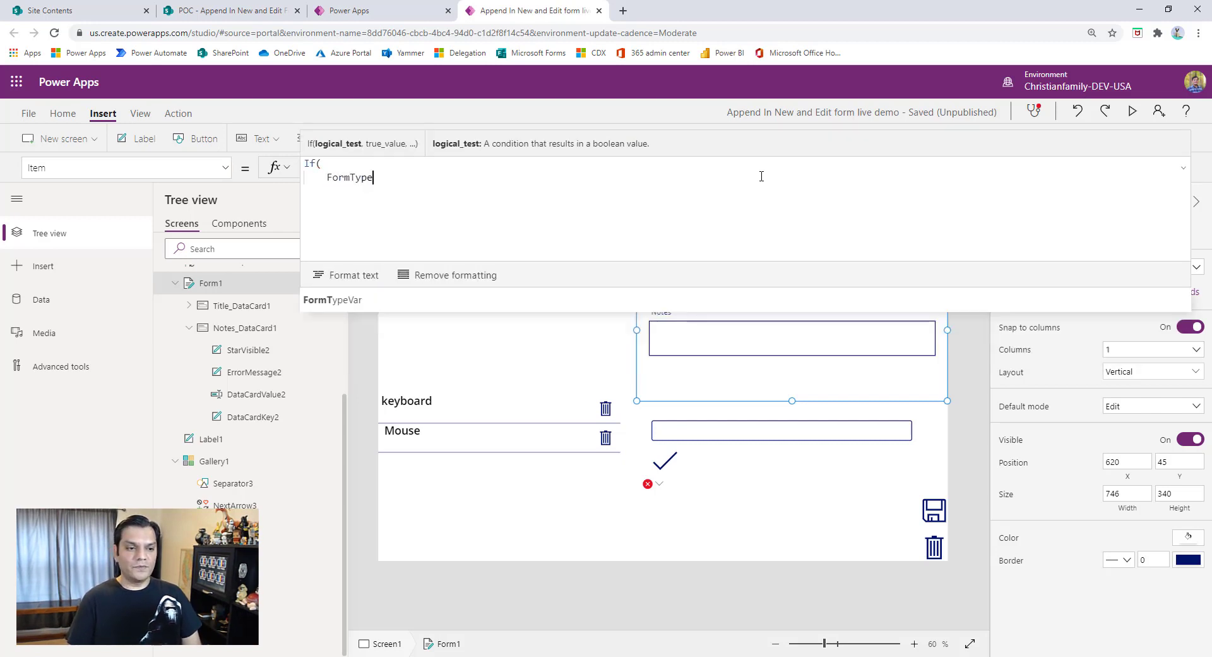
{"action": "type", "text": "Var=\""}
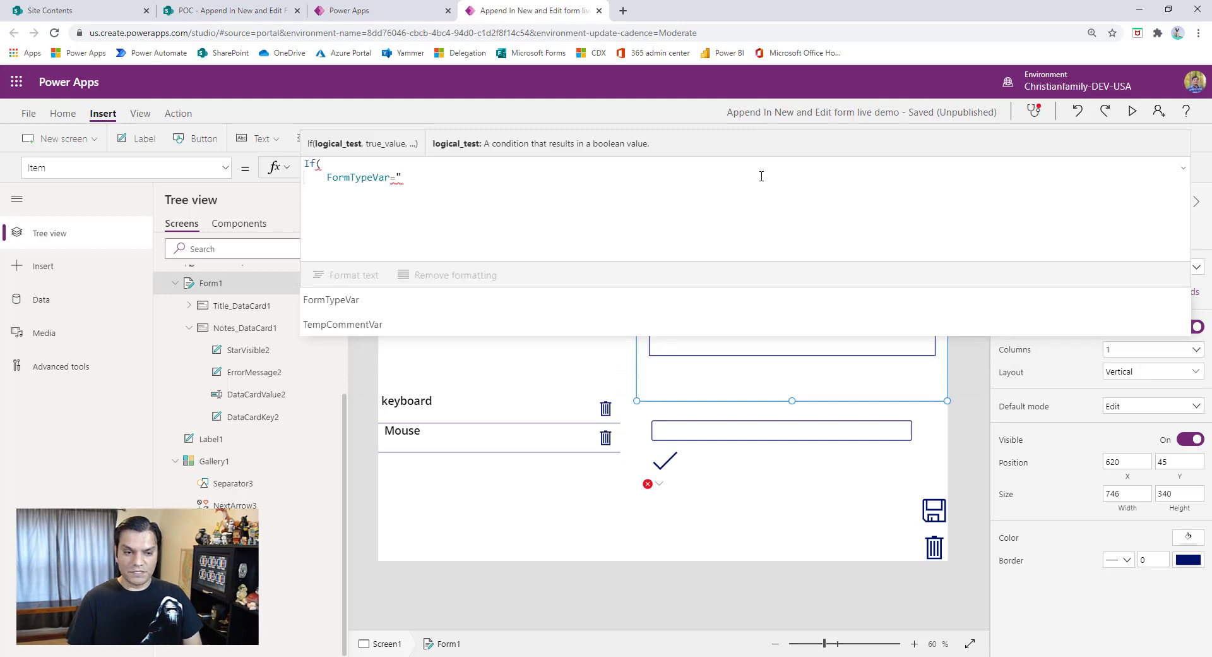
{"action": "type", "text": "New\", D"}
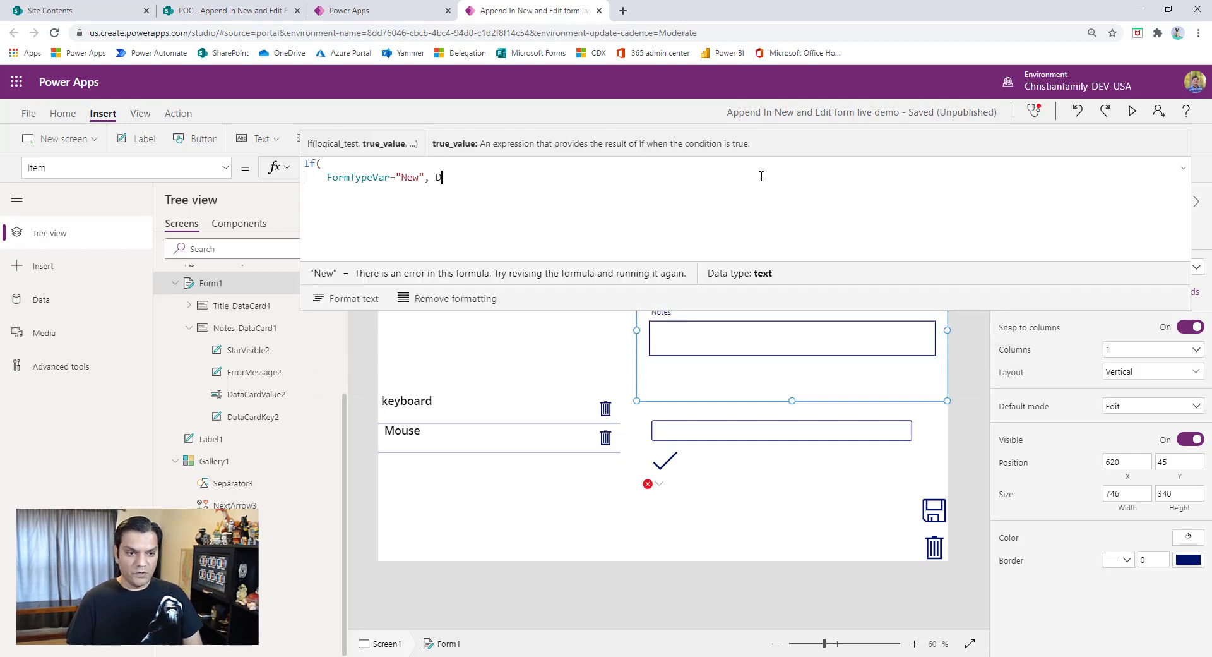
{"action": "type", "text": "efau"}
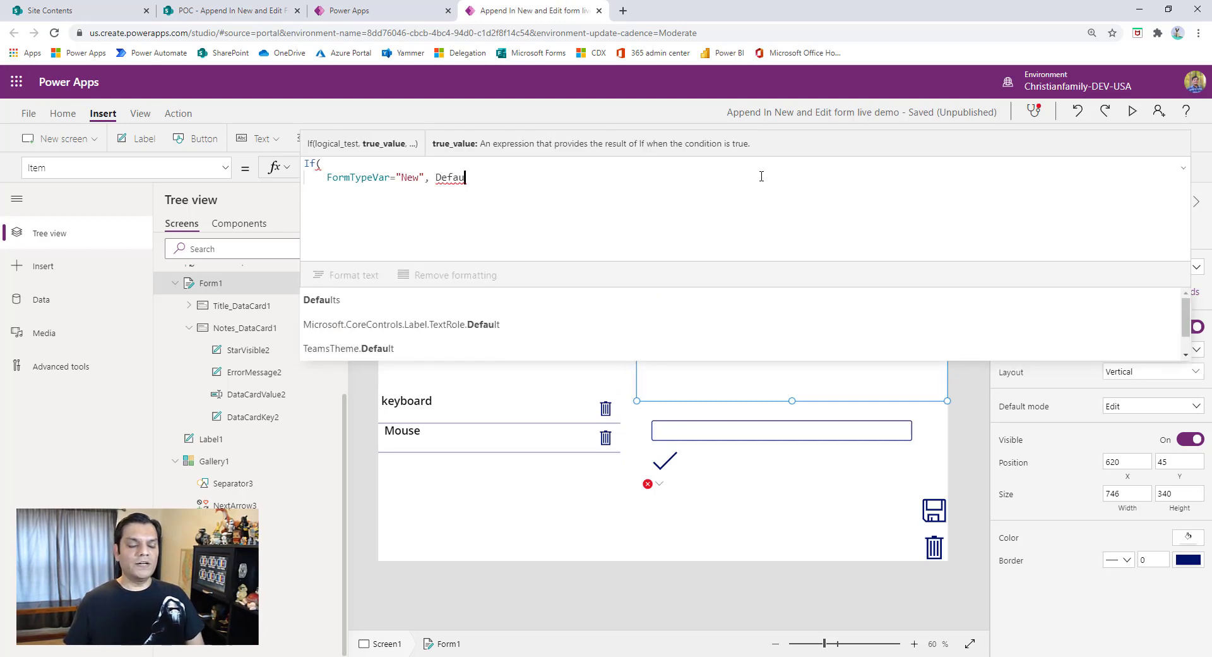
{"action": "key", "text": "Tab"}
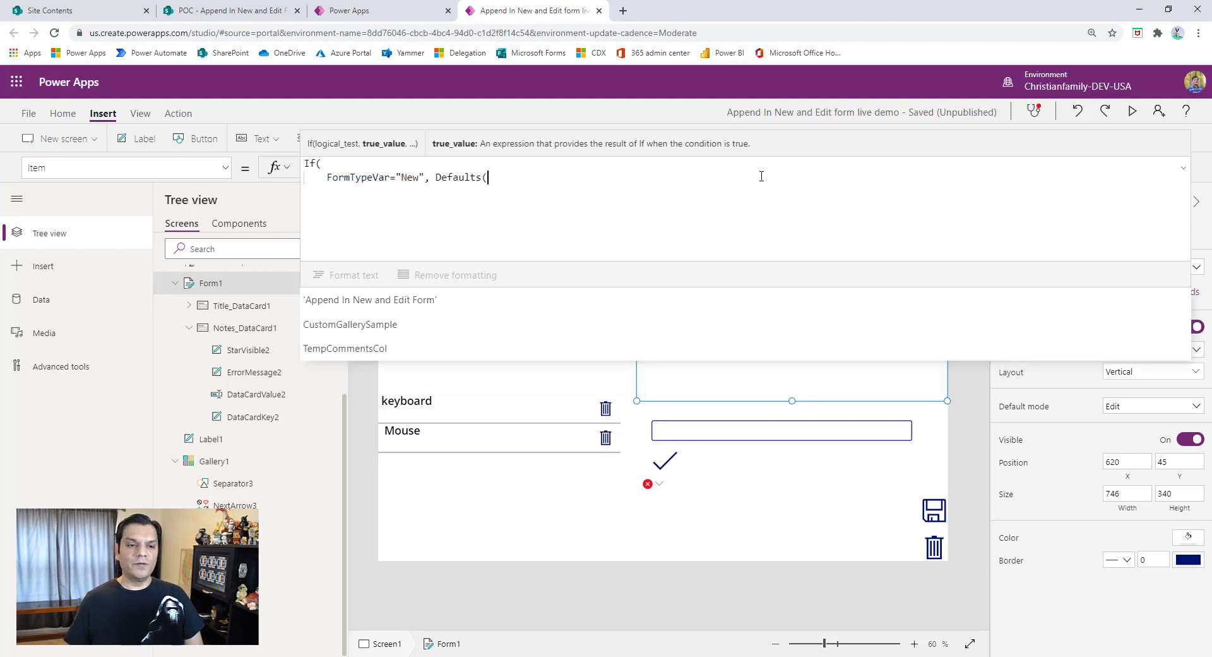
{"action": "key", "text": "Tab"}
{"action": "type", "text": ")"}
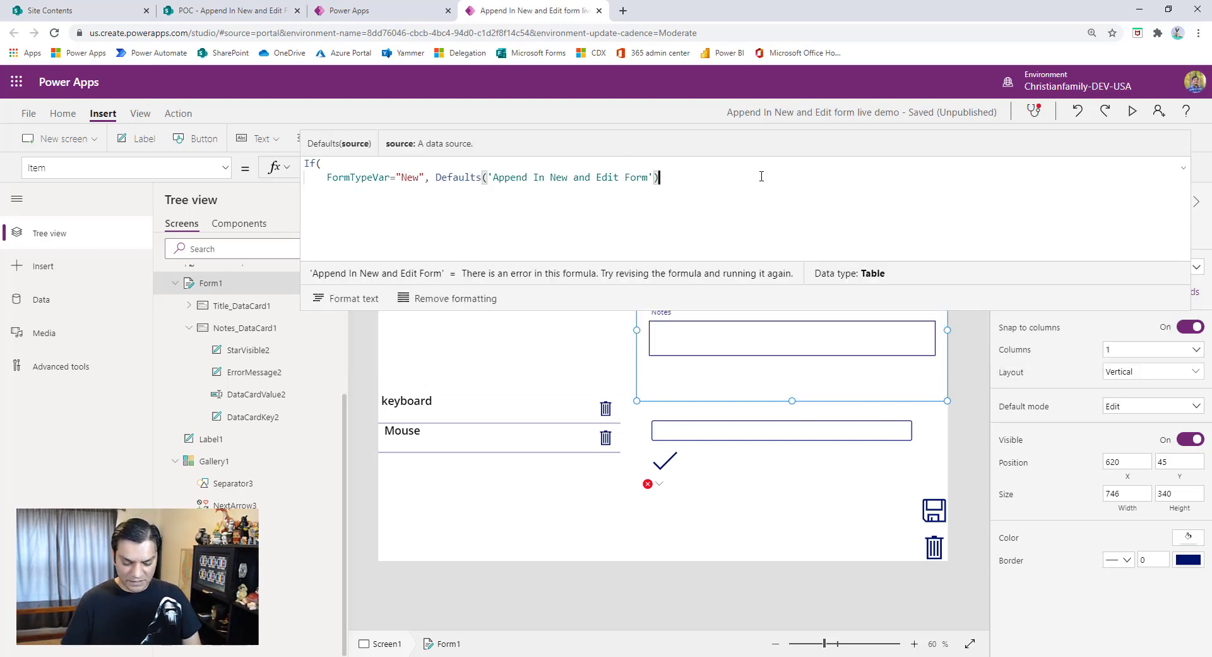
{"action": "type", "text": ","}
{"action": "key", "text": "shift+Return"}
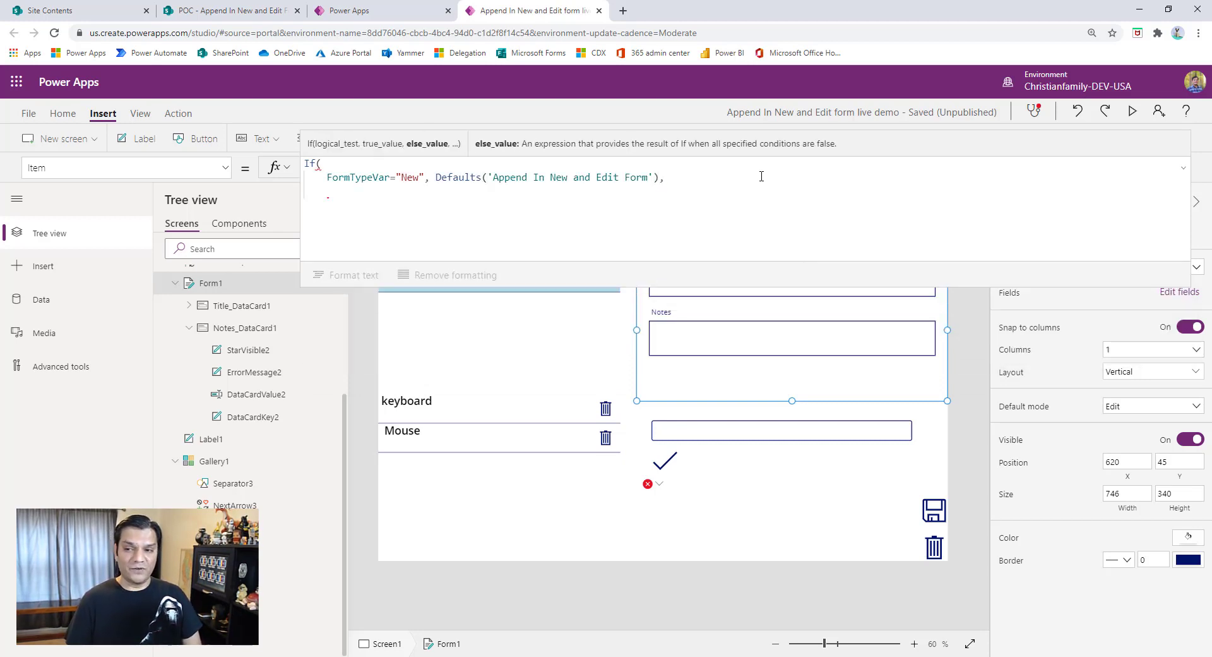
- Add a second condition to the If function that tests FormTypeVar="Edit"
{"action": "type", "text": "form"}
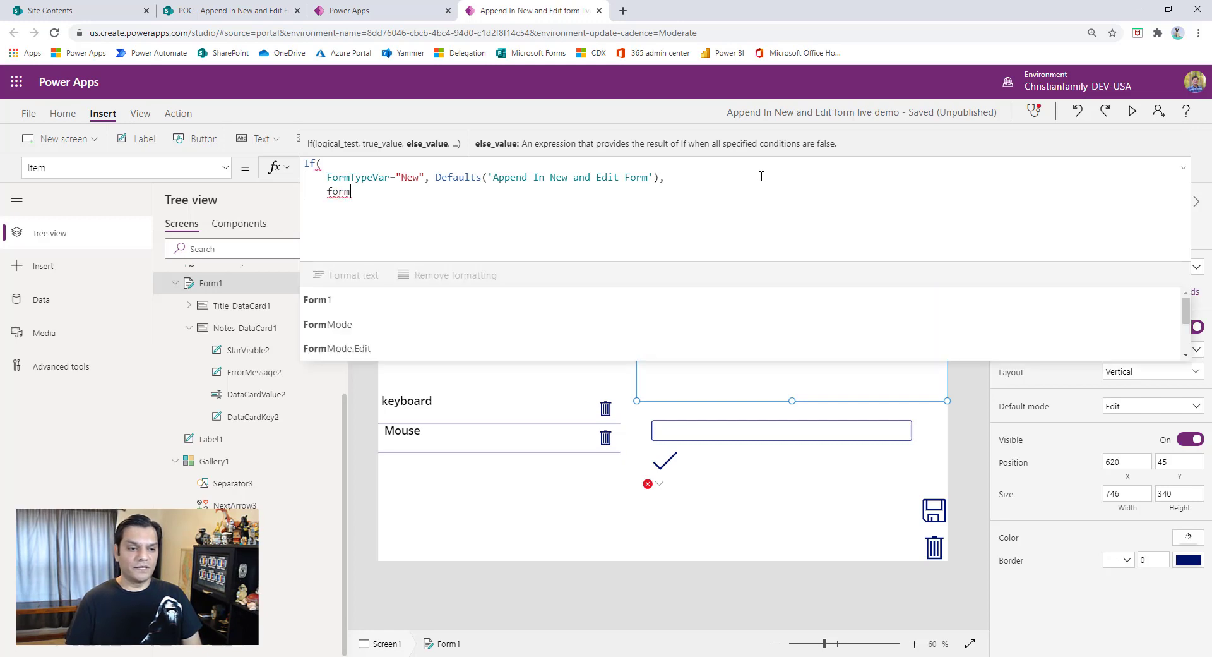
{"action": "key", "text": "BackSpace"}
{"action": "key", "text": "BackSpace"}
{"action": "key", "text": "BackSpace"}
{"action": "key", "text": "BackSpace"}
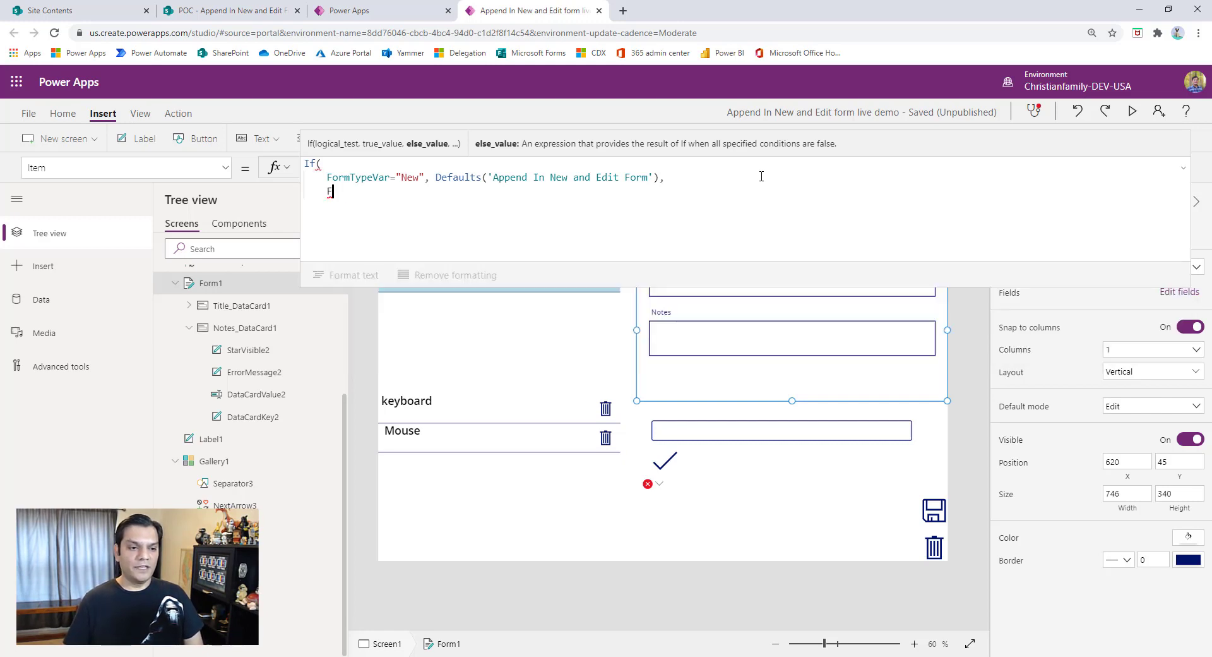
{"action": "type", "text": "Form"}
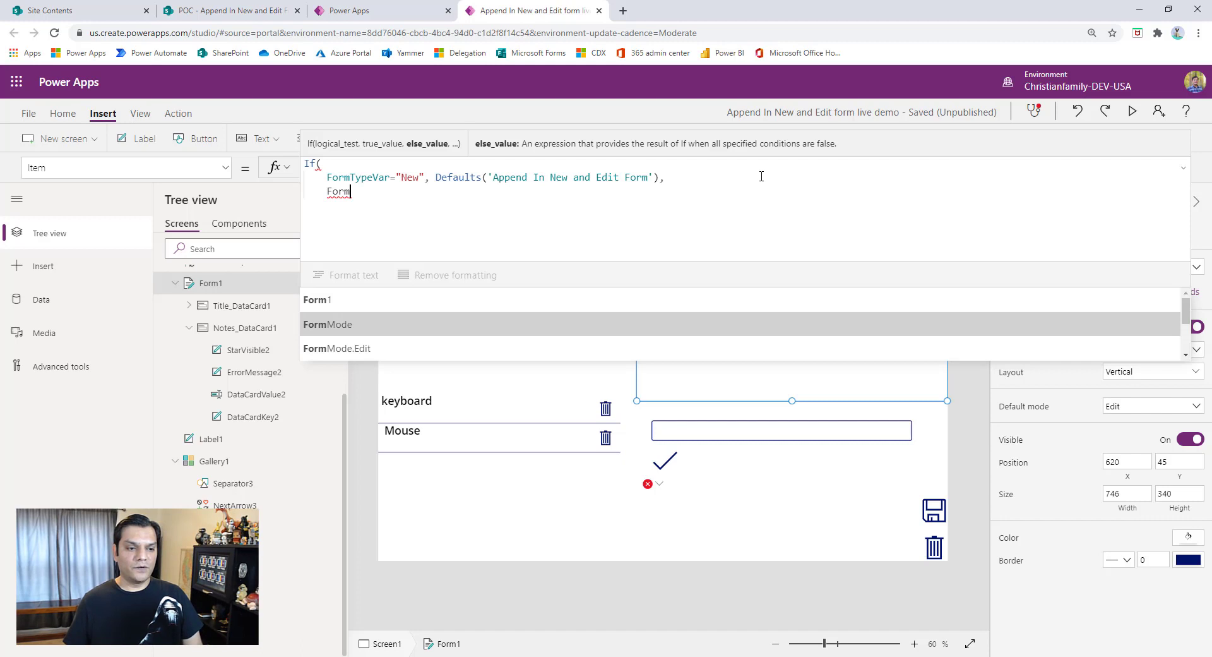
{"action": "type", "text": "T"}
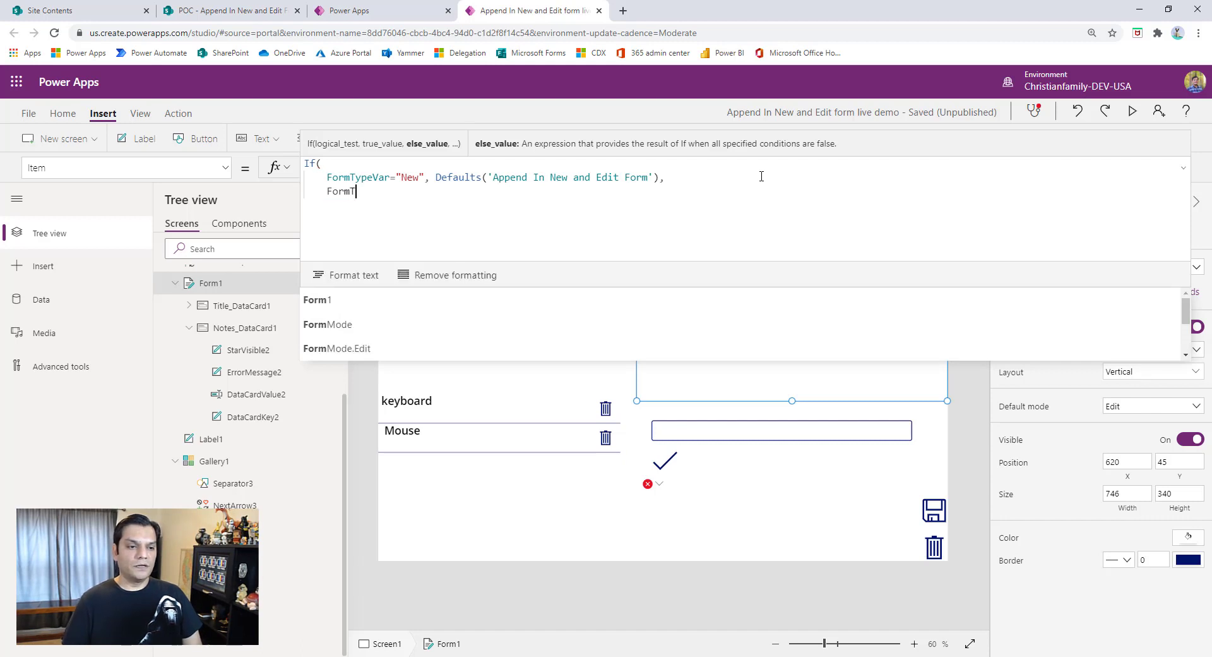
{"action": "type", "text": "ypeVar"}
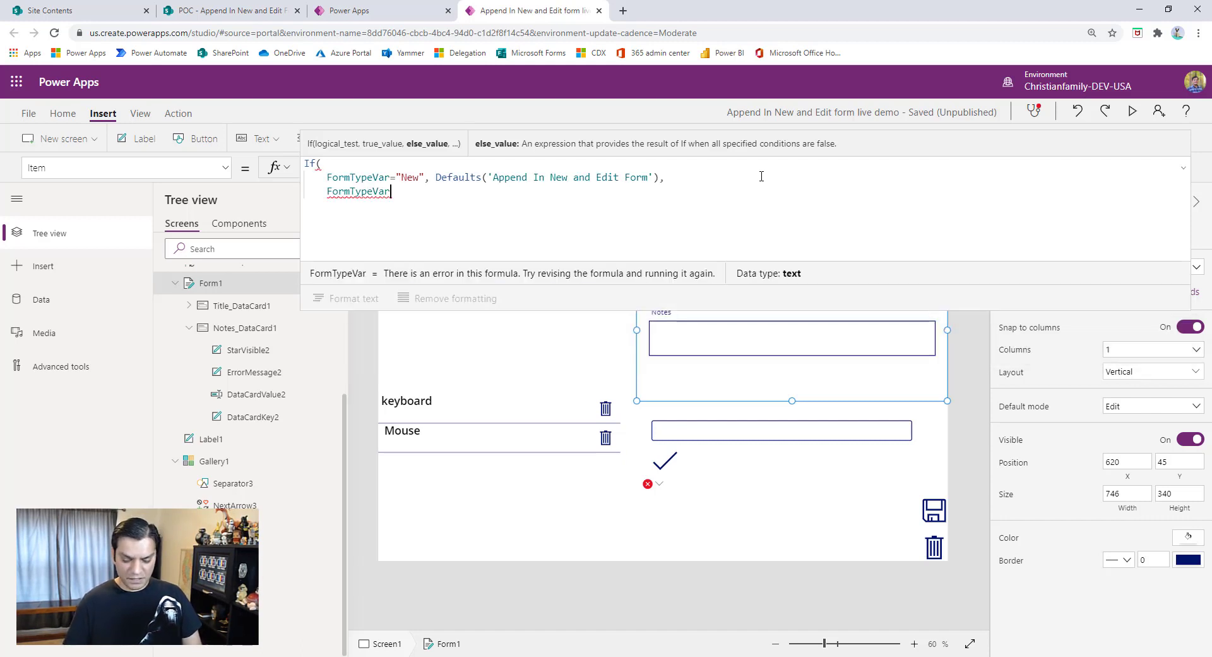
{"action": "type", "text": "=\"Edi"}
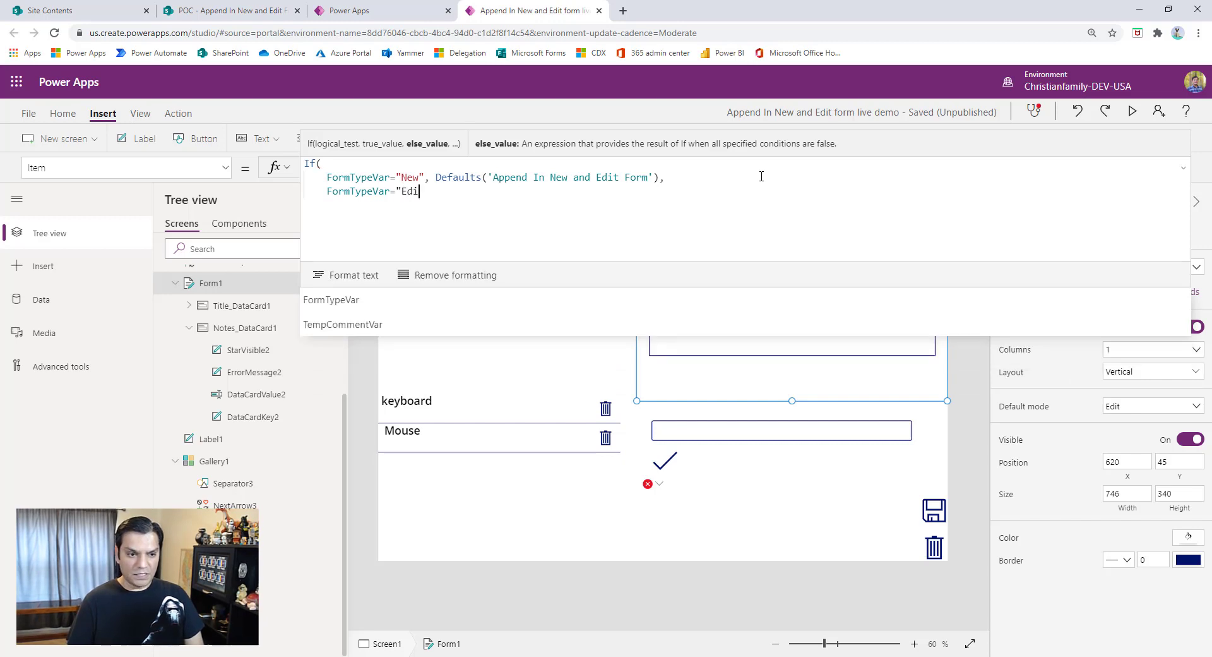
{"action": "type", "text": "t\", ga"}
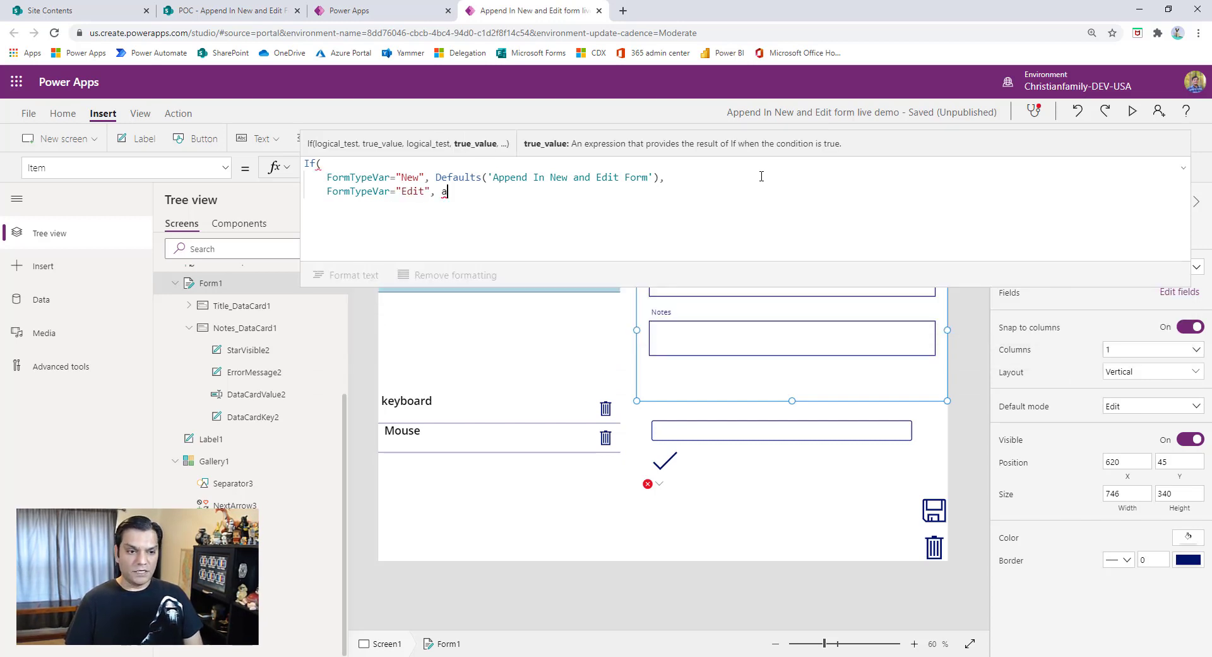
{"action": "type", "text": "ll"}
- Make the "Edit" condition return Gallery1.Selected, followed by a comma and a new line
{"action": "key", "text": "BackSpace"}
{"action": "key", "text": "BackSpace"}
{"action": "key", "text": "BackSpace"}
{"action": "type", "text": "gallery"}
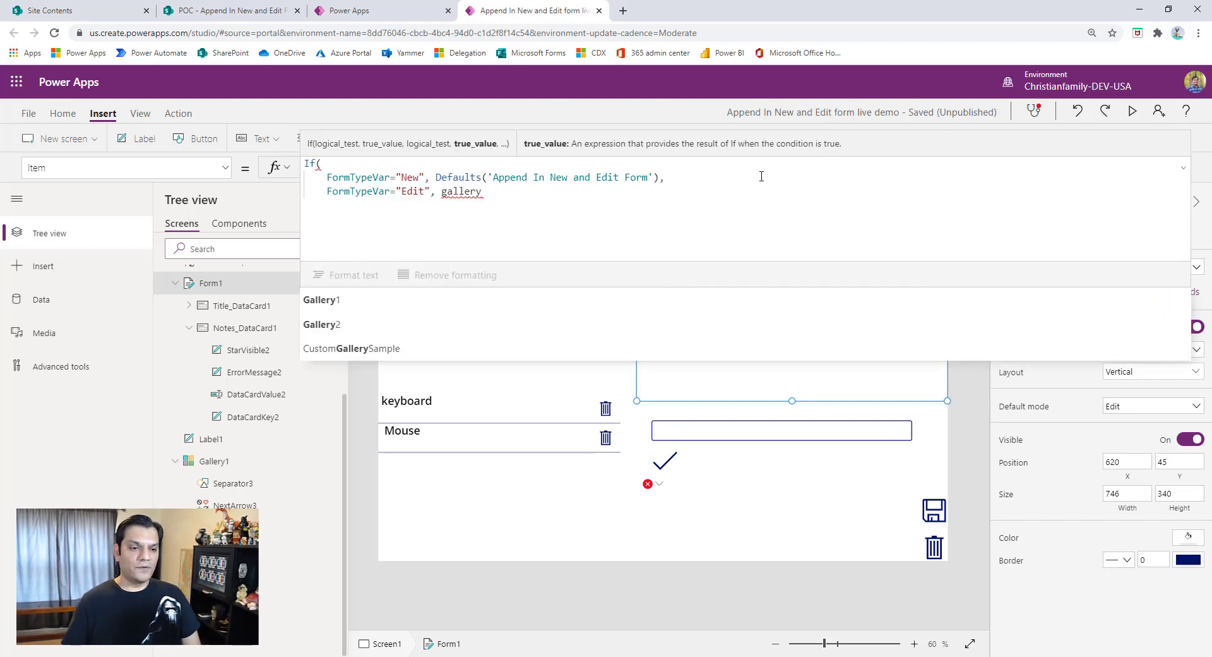
{"action": "key", "text": "Tab"}
{"action": "type", "text": ".se"}
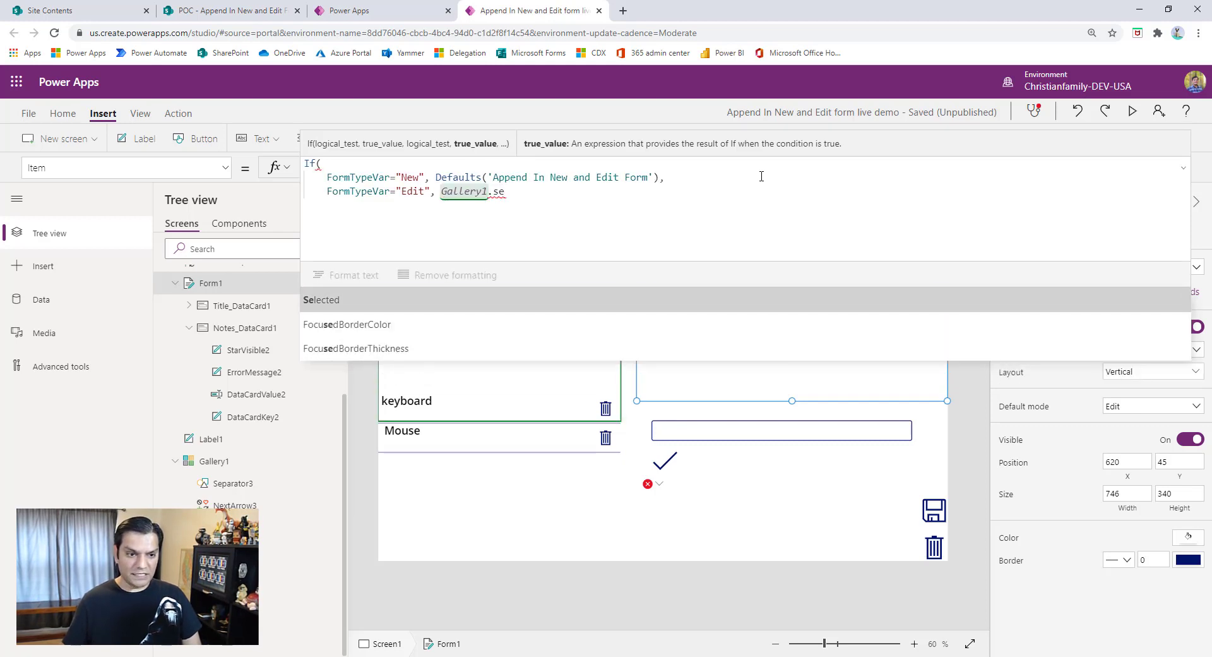
{"action": "key", "text": "Tab"}
{"action": "type", "text": ","}
{"action": "key", "text": "shift+Return"}
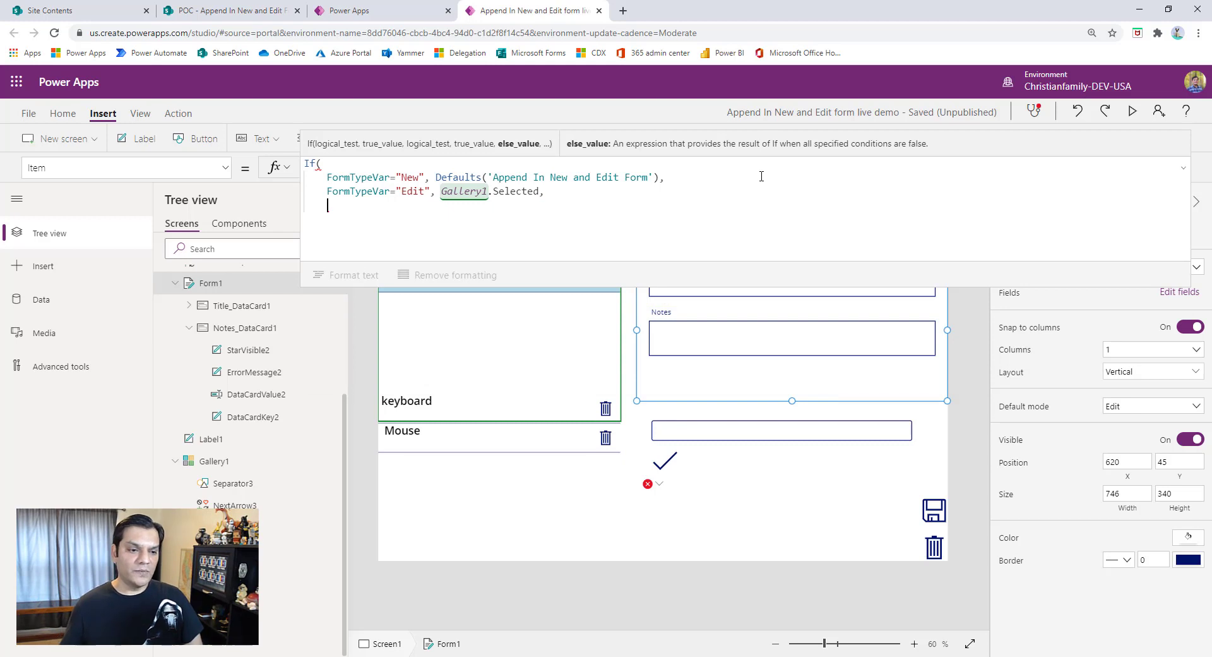
- Duplicate the "Edit" condition line below itself and change the copy's value to "EditAdd"
{"action": "key", "text": "Up"}
{"action": "key", "text": "shift+End"}
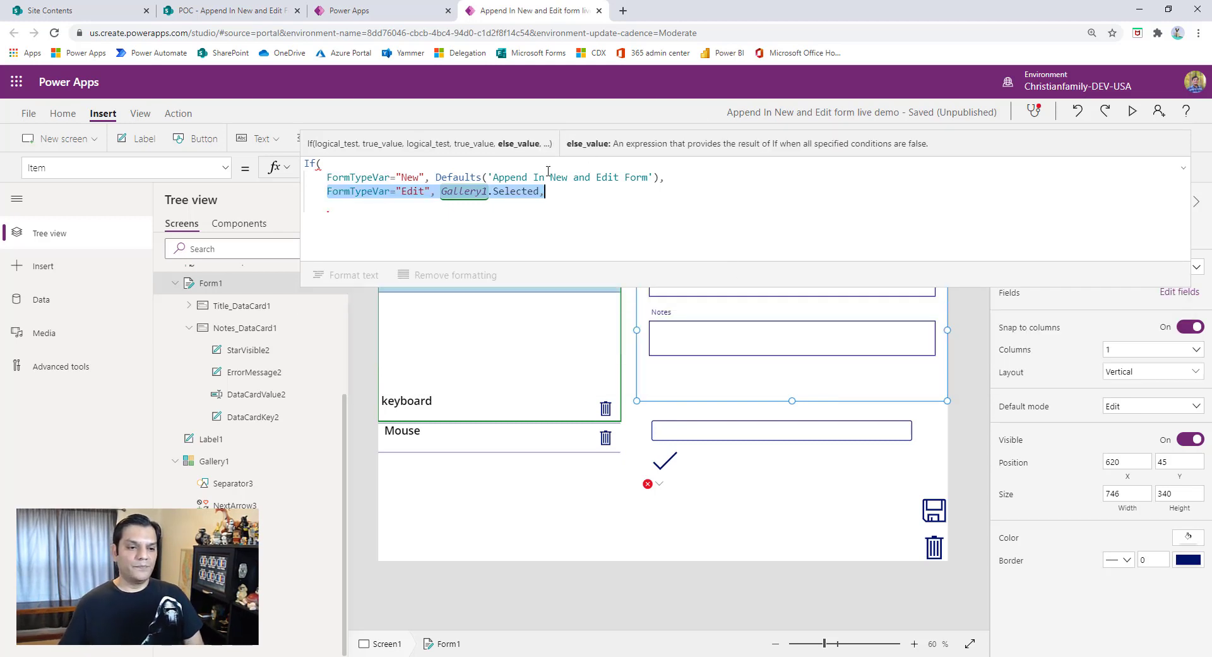
{"action": "key", "text": "ctrl+c"}
{"action": "key", "text": "Down"}
{"action": "key", "text": "ctrl+v"}
{"action": "key", "text": "Left"}
{"action": "key", "text": "Left"}
{"action": "key", "text": "Left"}
{"action": "key", "text": "Left"}
{"action": "key", "text": "Left"}
{"action": "key", "text": "Left"}
{"action": "key", "text": "Left"}
{"action": "key", "text": "Left"}
{"action": "key", "text": "Left"}
{"action": "key", "text": "Left"}
{"action": "key", "text": "Left"}
{"action": "key", "text": "Left"}
{"action": "key", "text": "Left"}
{"action": "key", "text": "Left"}
{"action": "key", "text": "Left"}
{"action": "key", "text": "Left"}
{"action": "key", "text": "Left"}
{"action": "key", "text": "Left"}
{"action": "key", "text": "Left"}
{"action": "key", "text": "Left"}
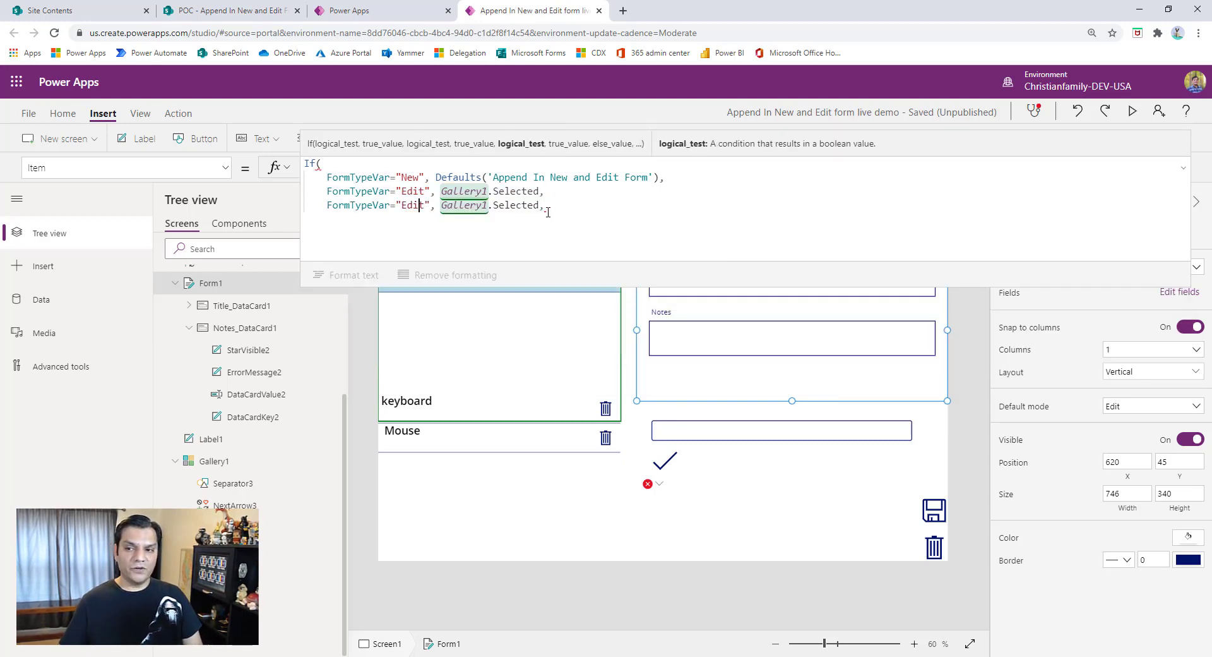
{"action": "key", "text": "Right"}
{"action": "type", "text": "Add"}
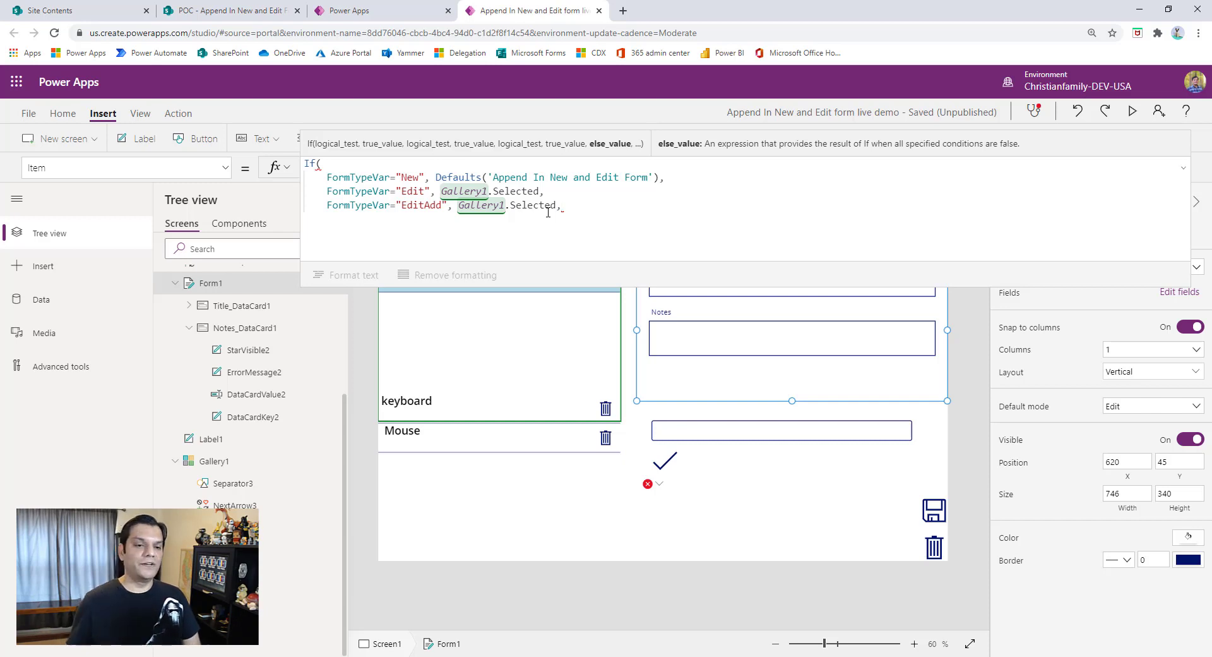
- Paste the condition line again below "EditAdd" and change its value to "Blank"
{"action": "key", "text": "Return"}
{"action": "key", "text": "ctrl+v"}
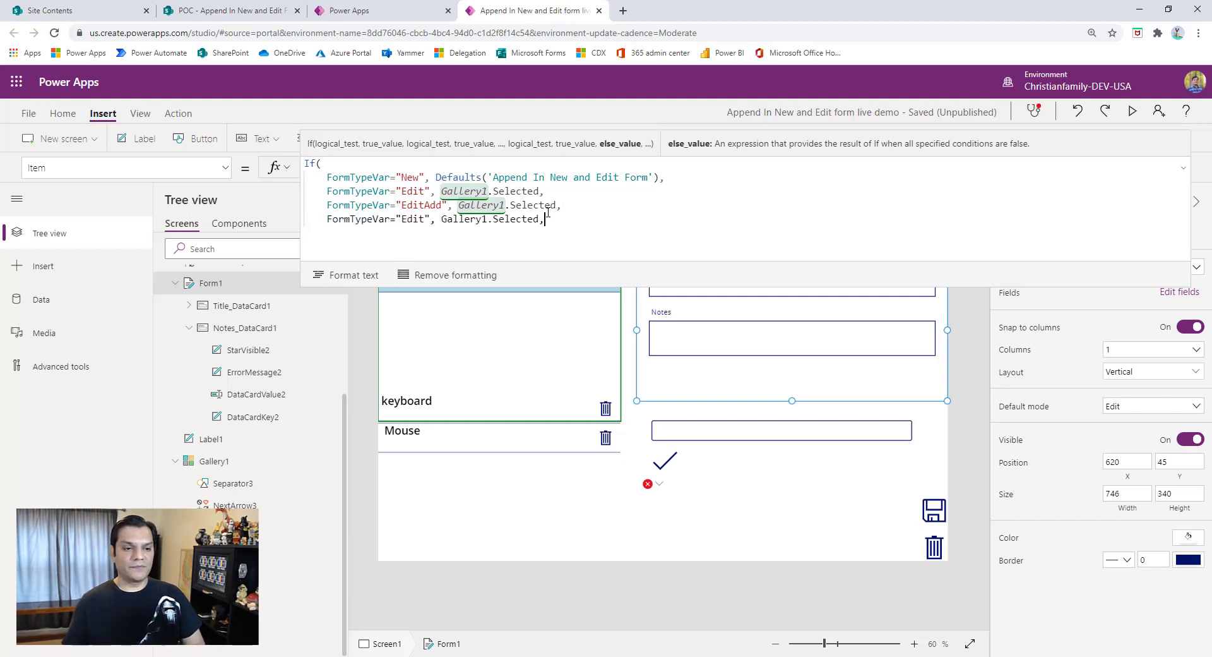
{"action": "key", "text": "Left"}
{"action": "key", "text": "Left"}
{"action": "key", "text": "Left"}
{"action": "key", "text": "Left"}
{"action": "key", "text": "Left"}
{"action": "key", "text": "Left"}
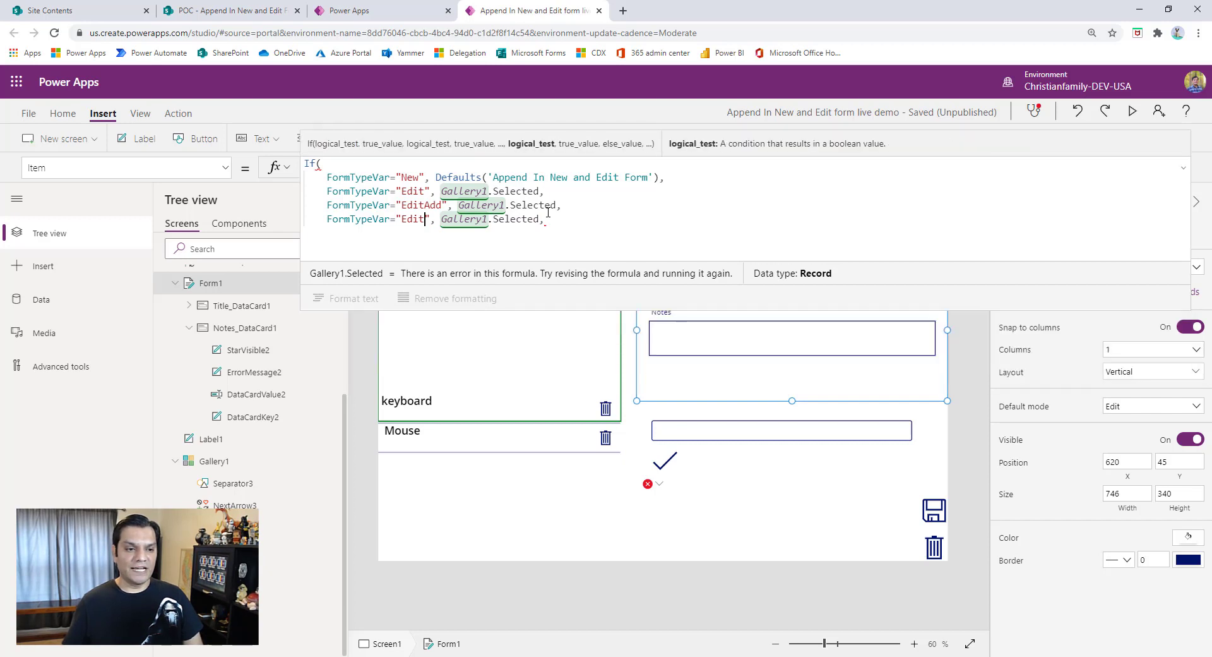
{"action": "key", "text": "BackSpace"}
{"action": "key", "text": "Delete"}
{"action": "key", "text": "Delete"}
{"action": "key", "text": "Delete"}
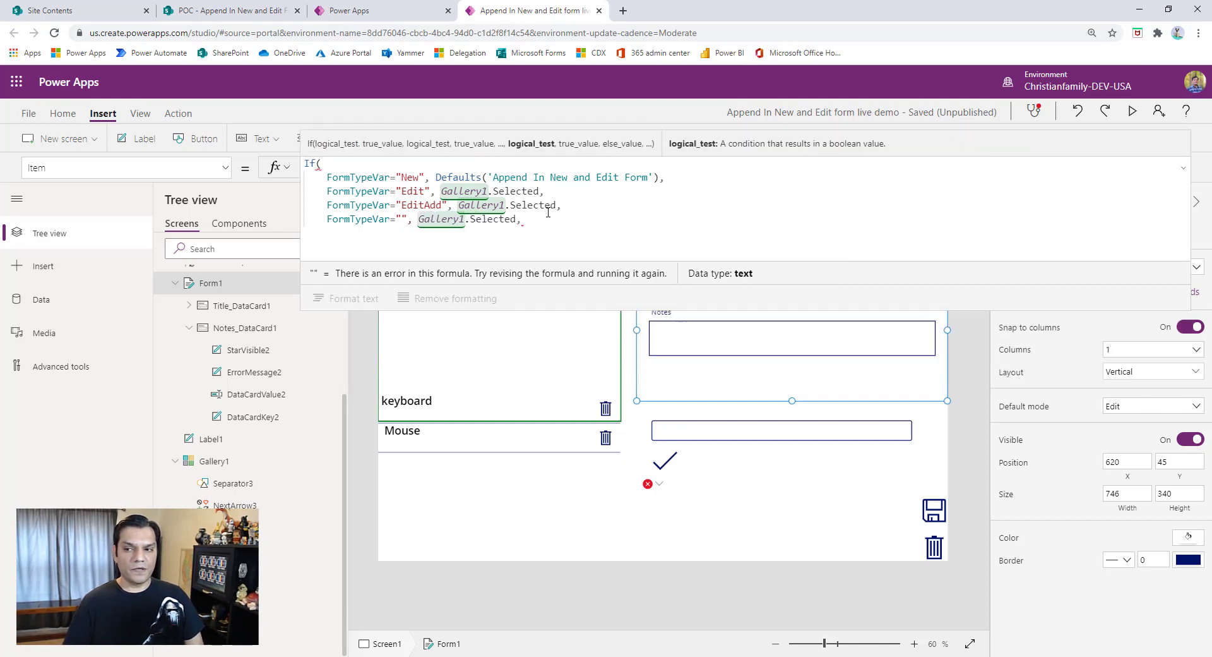
{"action": "type", "text": "Blank"}
- Duplicate the "Blank" condition line onto the line below it
{"action": "key", "text": "shift+Return"}
{"action": "key", "text": "shift+Return"}
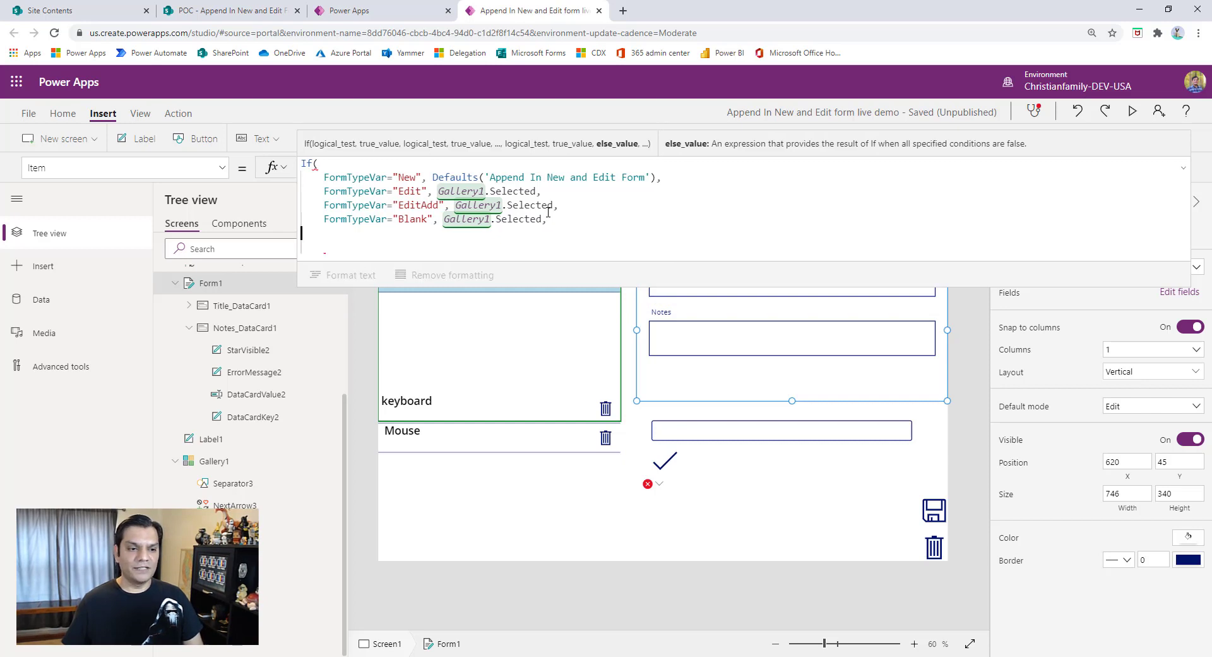
{"action": "key", "text": "Up"}
{"action": "key", "text": "Down"}
{"action": "key", "text": "shift+Return"}
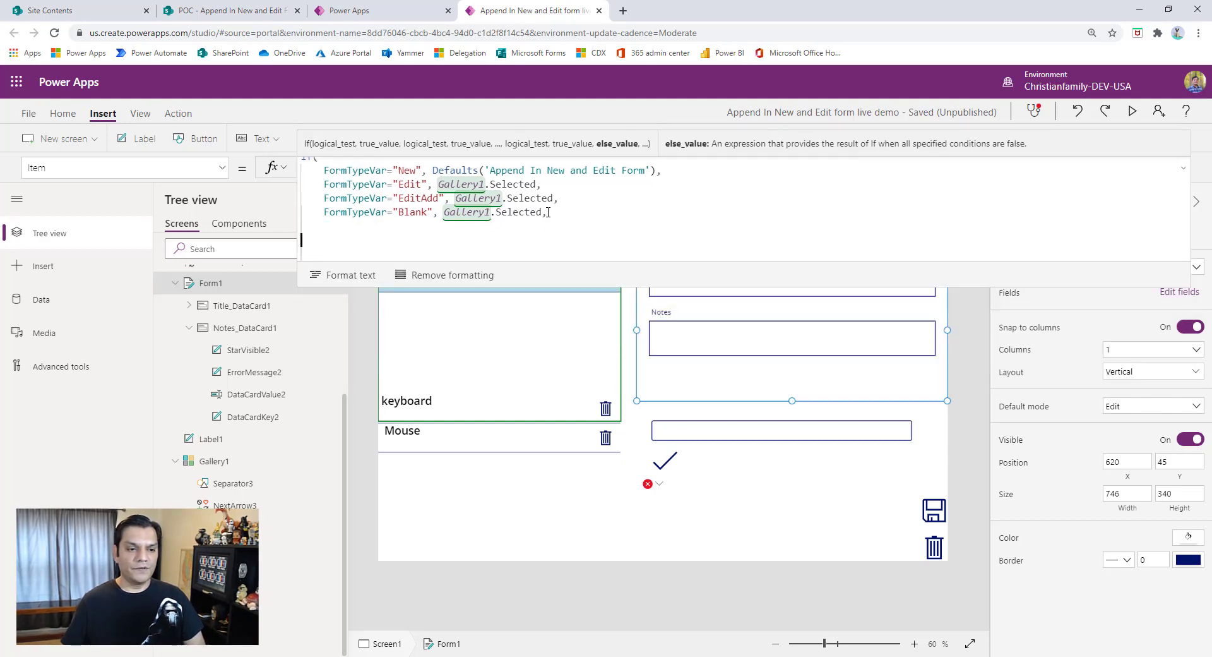
{"action": "key", "text": "Up"}
{"action": "key", "text": "Up"}
{"action": "key", "text": "Up"}
{"action": "key", "text": "Right"}
{"action": "key", "text": "Right"}
{"action": "key", "text": "Right"}
{"action": "key", "text": "Right"}
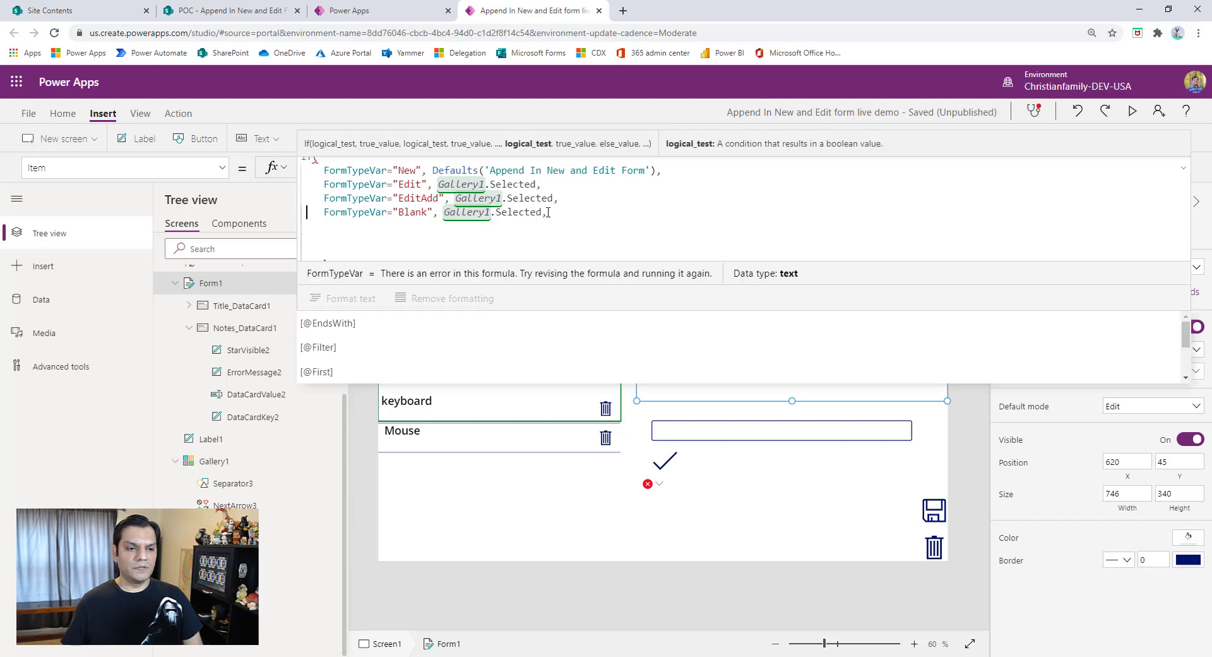
{"action": "key", "text": "shift+End"}
{"action": "key", "text": "ctrl+c"}
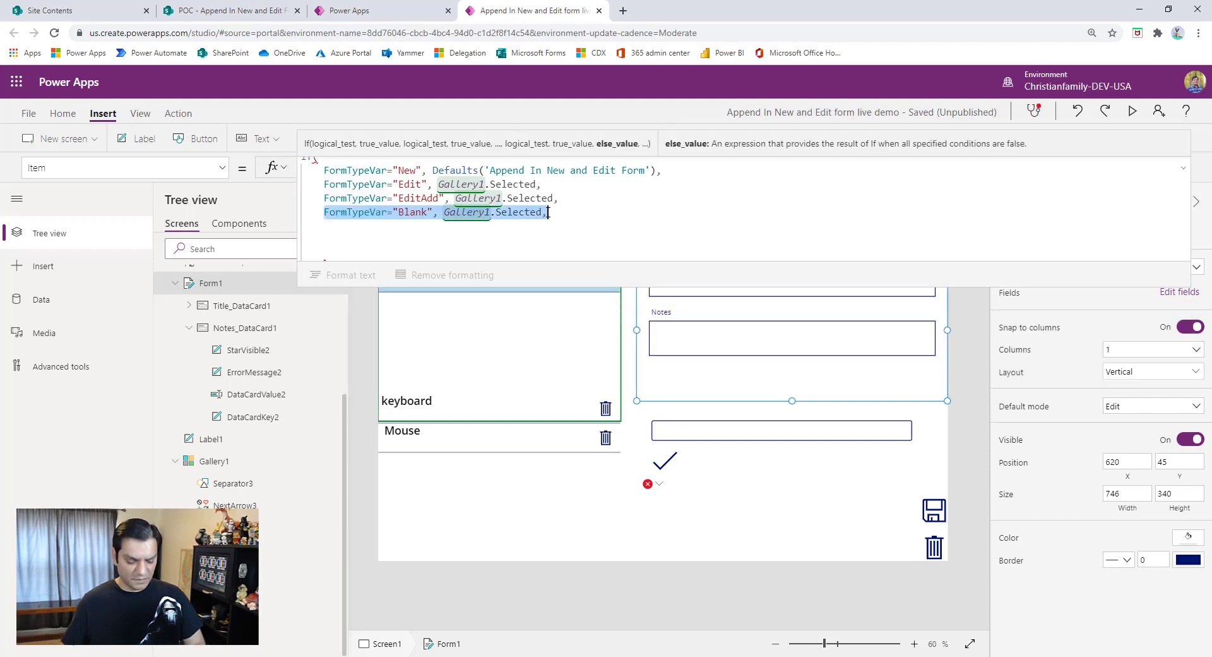
{"action": "key", "text": "End"}
{"action": "key", "text": "ctrl+v"}
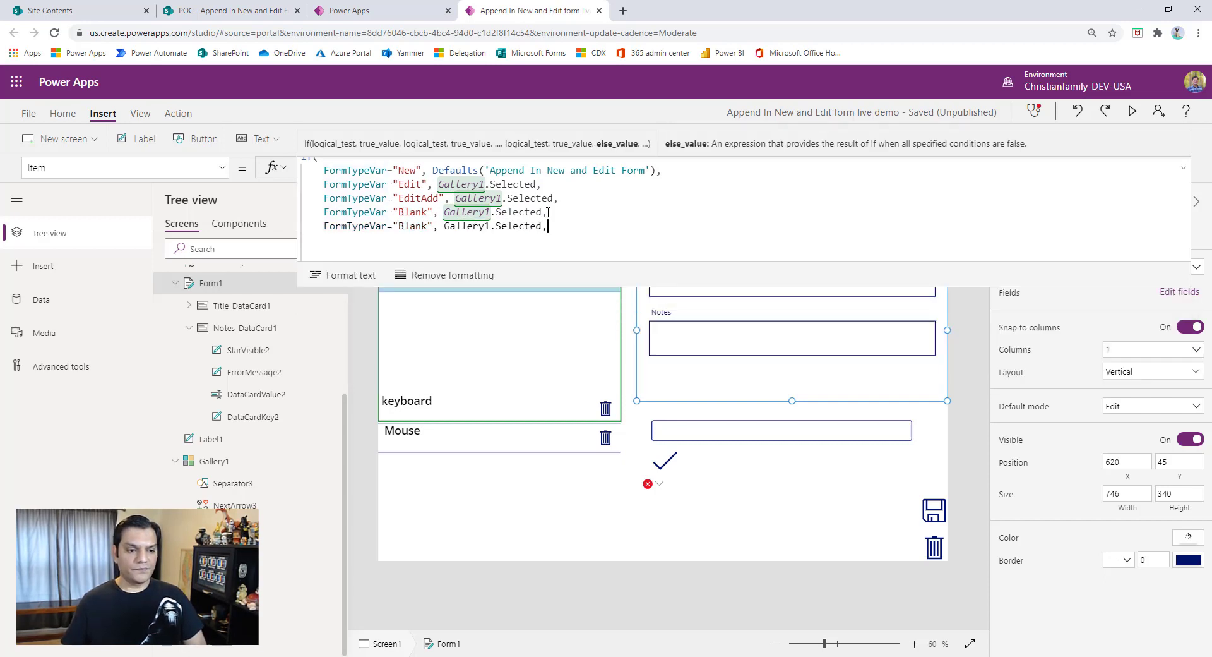
- Change the value in the last duplicated condition to "Delete"
{"action": "key", "text": "ctrl+Left"}
{"action": "key", "text": "ctrl+Left"}
{"action": "key", "text": "ctrl+Left"}
{"action": "key", "text": "ctrl+Left"}
{"action": "key", "text": "Left"}
{"action": "key", "text": "Left"}
{"action": "key", "text": "Left"}
{"action": "key", "text": "Left"}
{"action": "key", "text": "Left"}
{"action": "key", "text": "Left"}
{"action": "key", "text": "Left"}
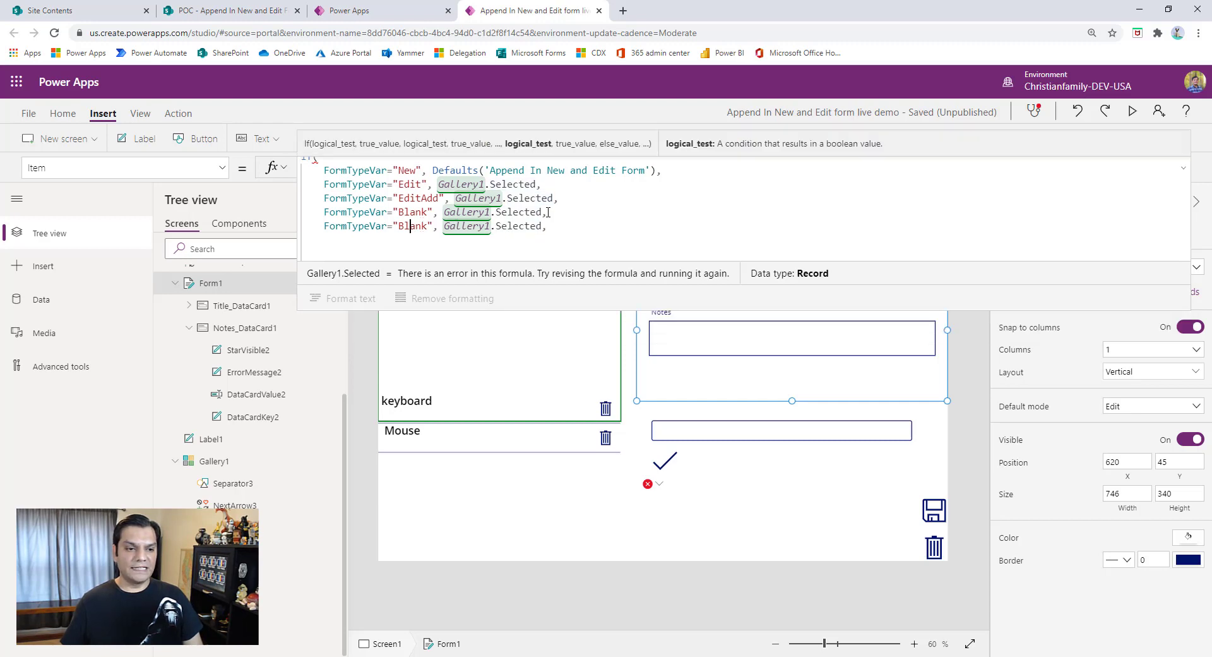
{"action": "key", "text": "Delete"}
{"action": "key", "text": "Delete"}
{"action": "key", "text": "Delete"}
{"action": "key", "text": "Delete"}
{"action": "key", "text": "Delete"}
{"action": "type", "text": "Delete"}
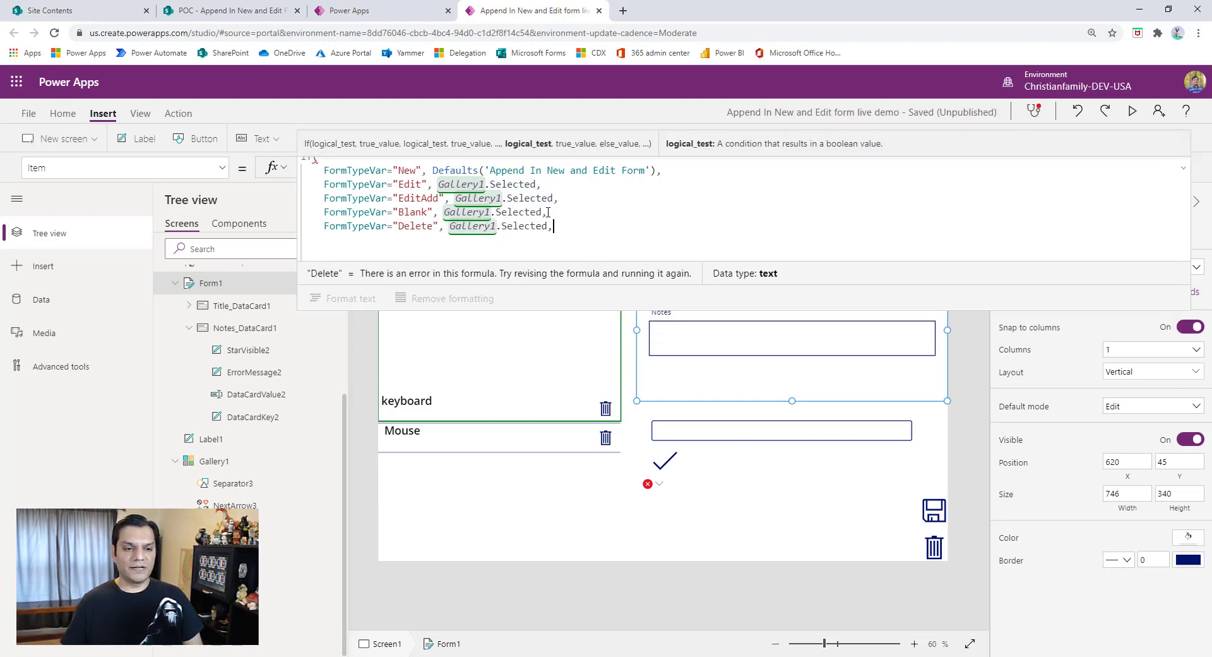
- Remove the trailing comma from the "Delete" condition and close the If function on a new line
{"action": "key", "text": "BackSpace"}
{"action": "key", "text": "Return"}
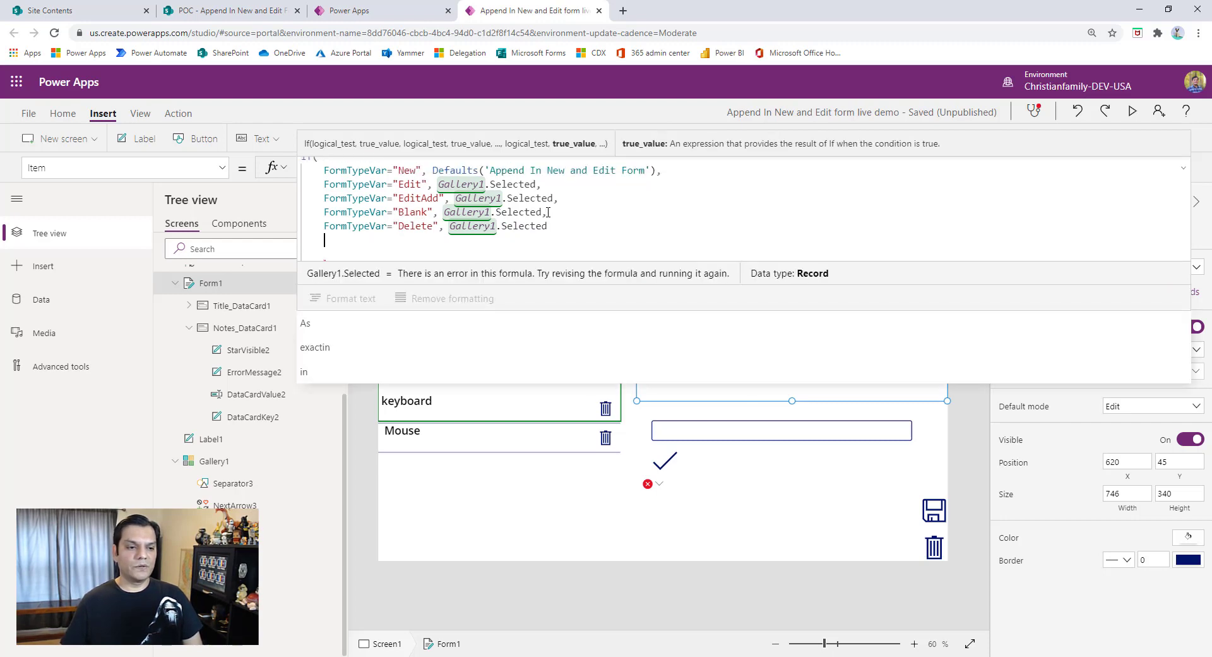
{"action": "key", "text": "BackSpace"}
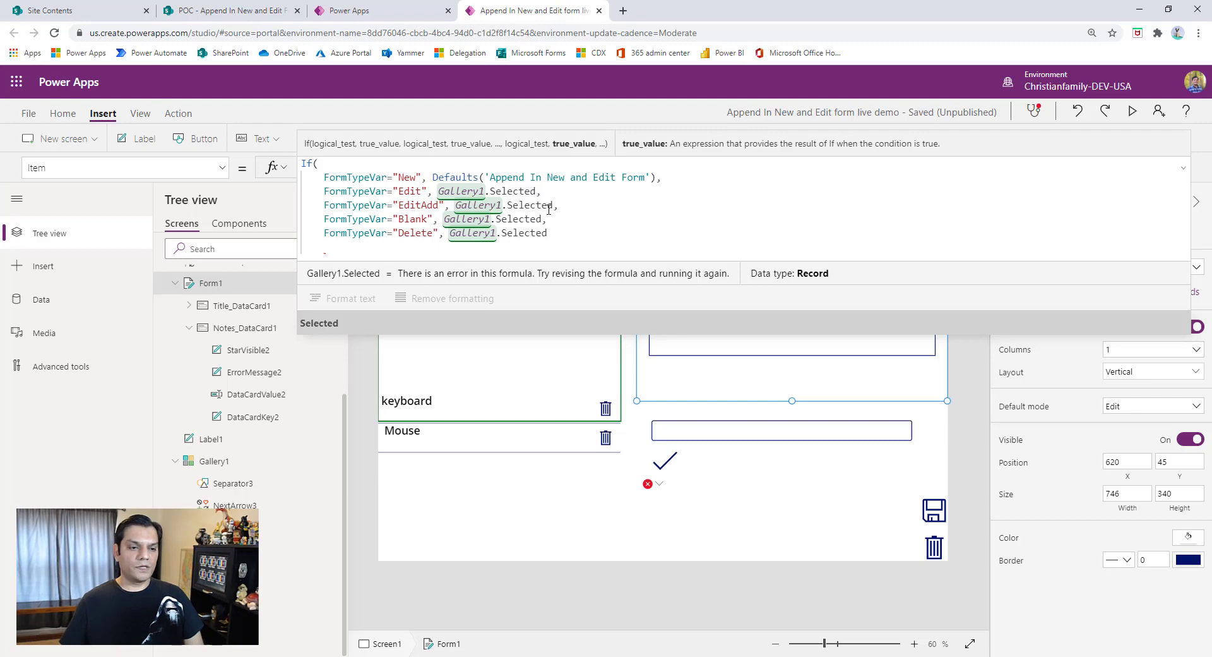
{"action": "type", "text": ")"}
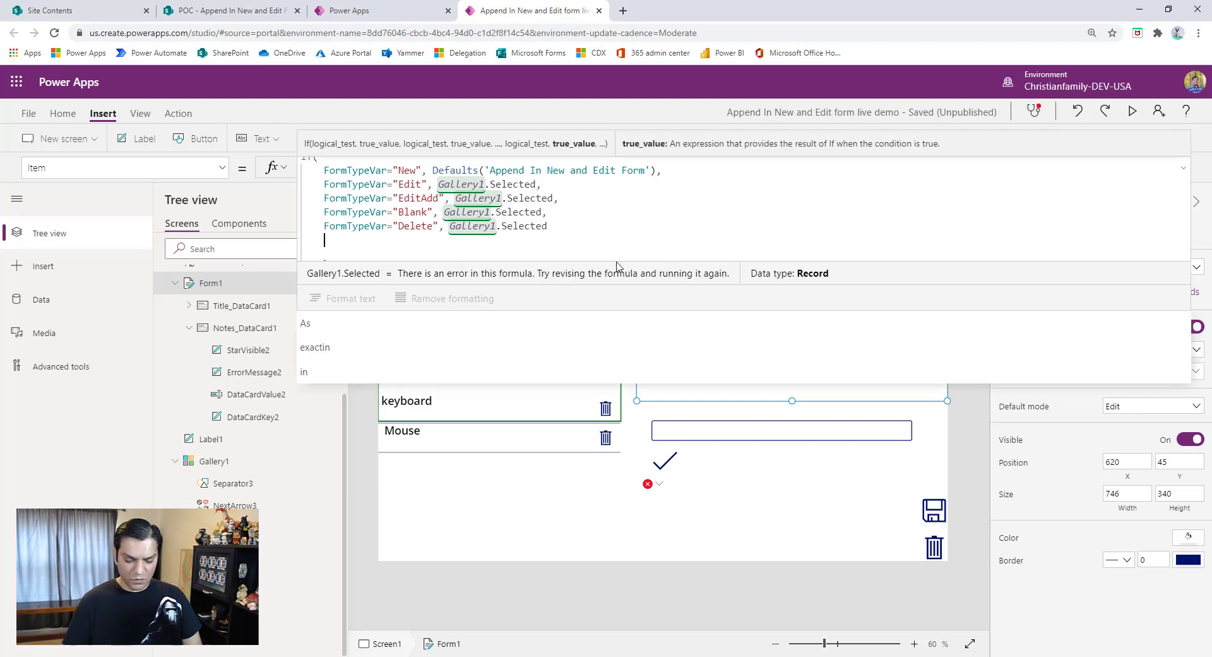
- Collapse the expanded formula editor and save the app
{"action": "left_click", "coordinate": [1183, 169]}
{"action": "left_click", "coordinate": [29, 113]}
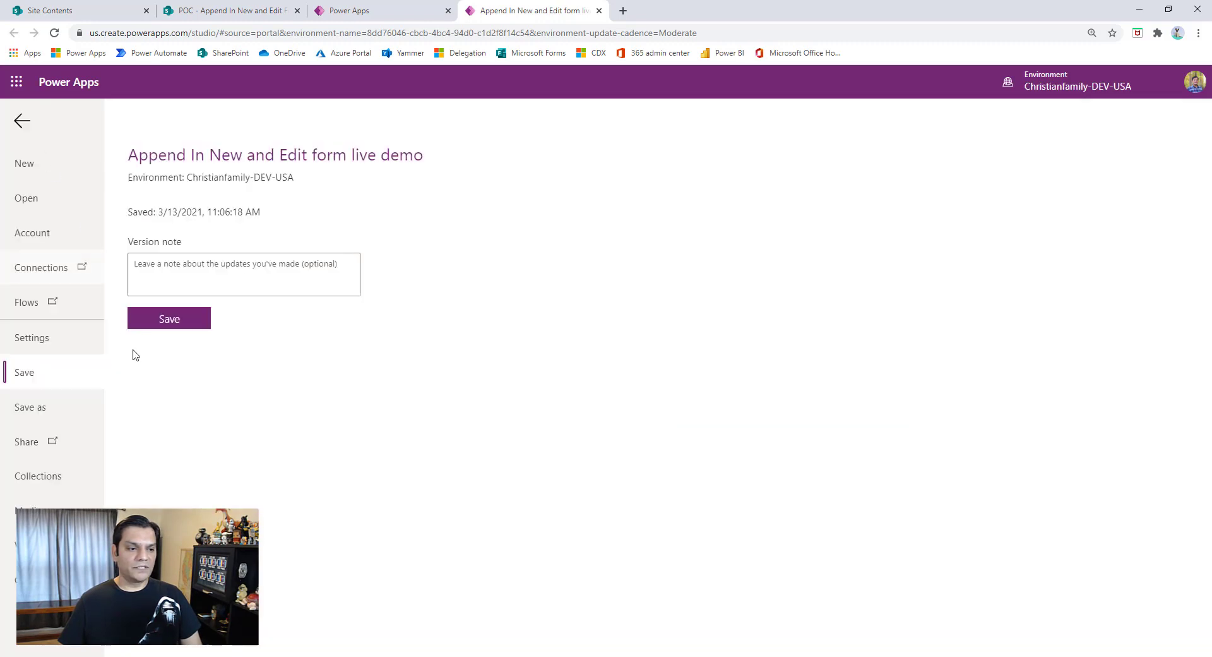
{"action": "left_click", "coordinate": [144, 325]}
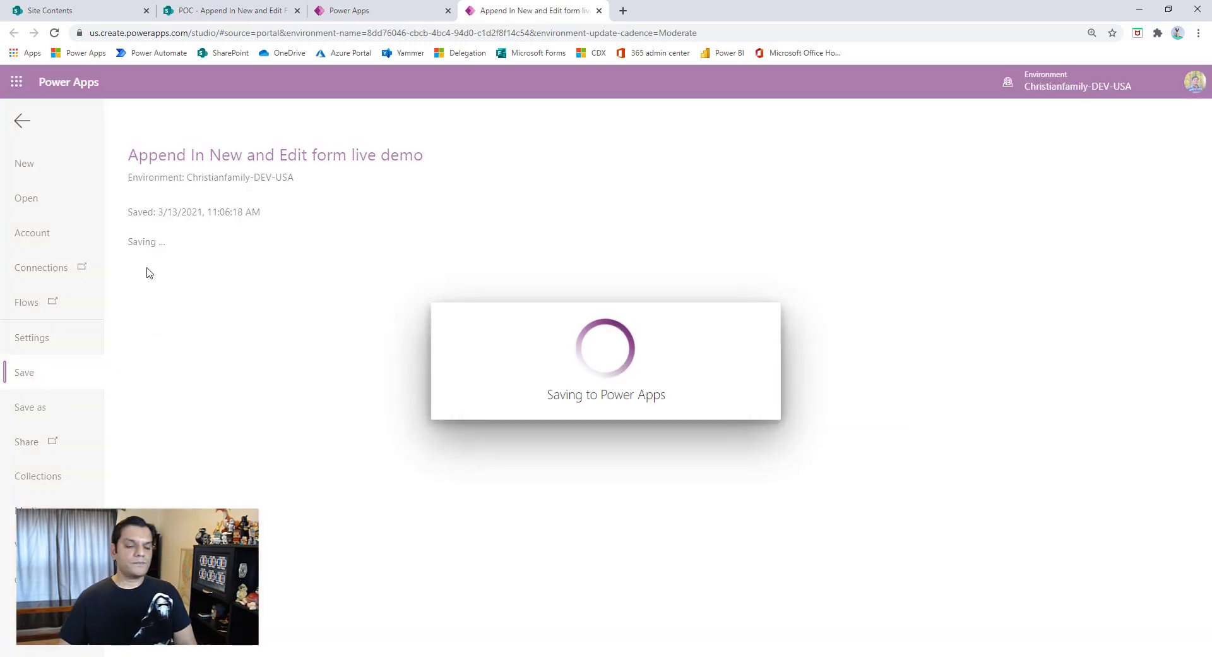
- Return to the editor, preview the app and start a new request titled "Test 2"
{"action": "left_click", "coordinate": [22, 121]}
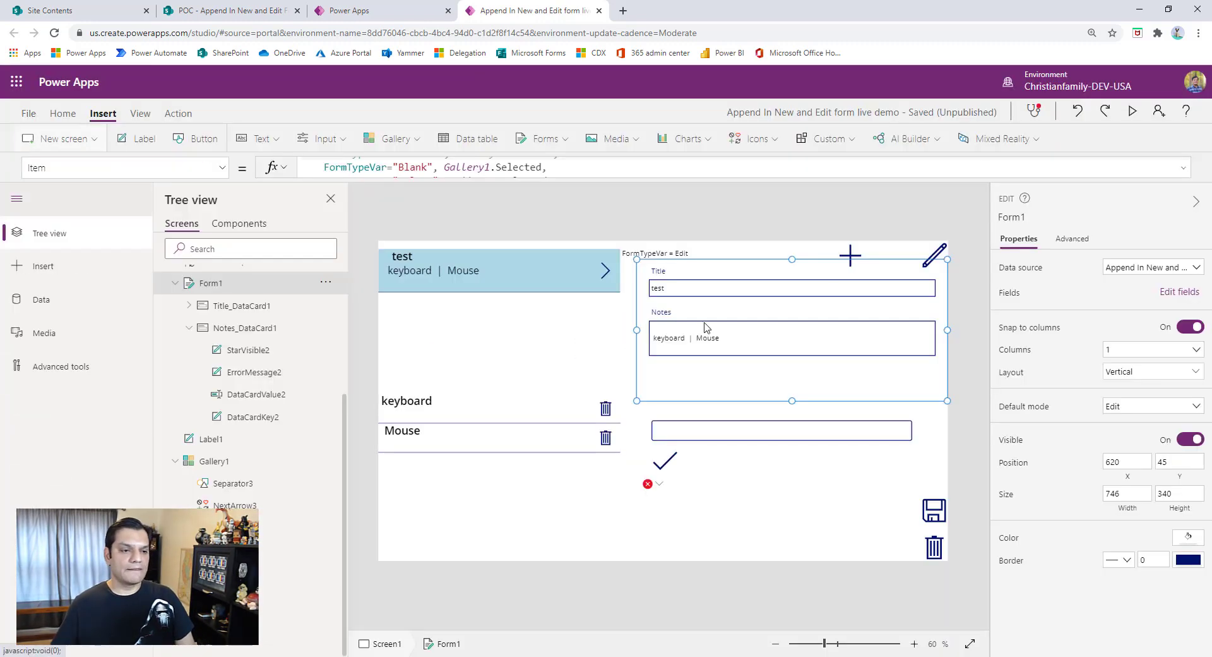
{"action": "left_click", "coordinate": [1133, 113]}
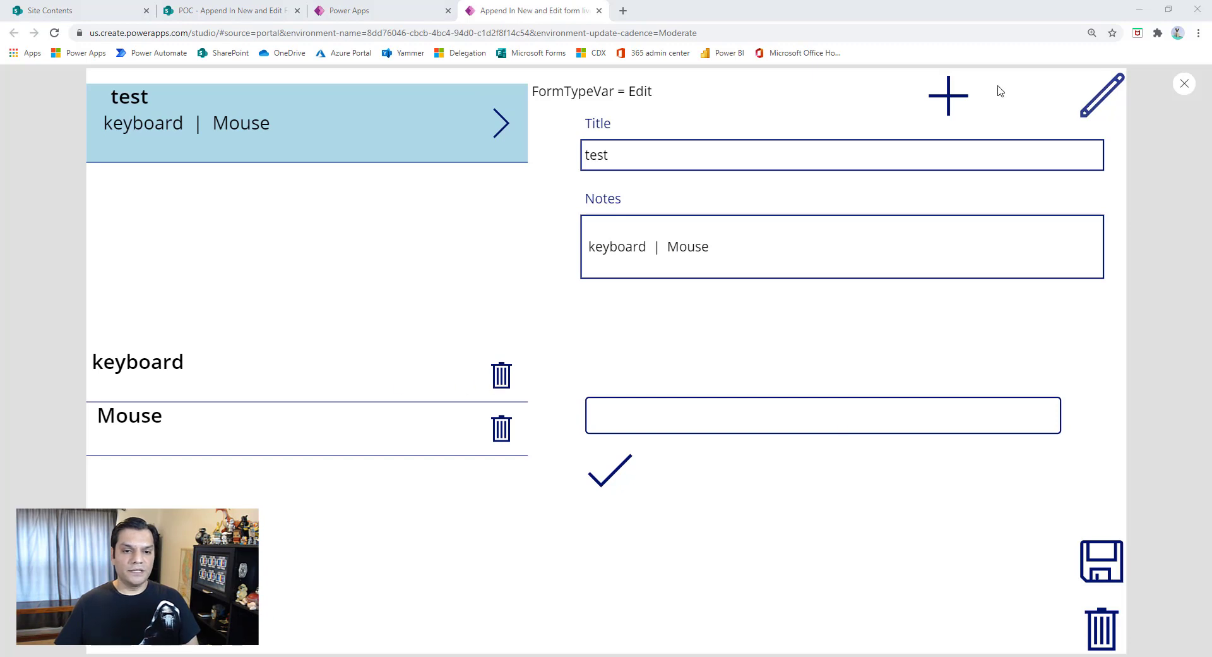
{"action": "left_click", "coordinate": [948, 96]}
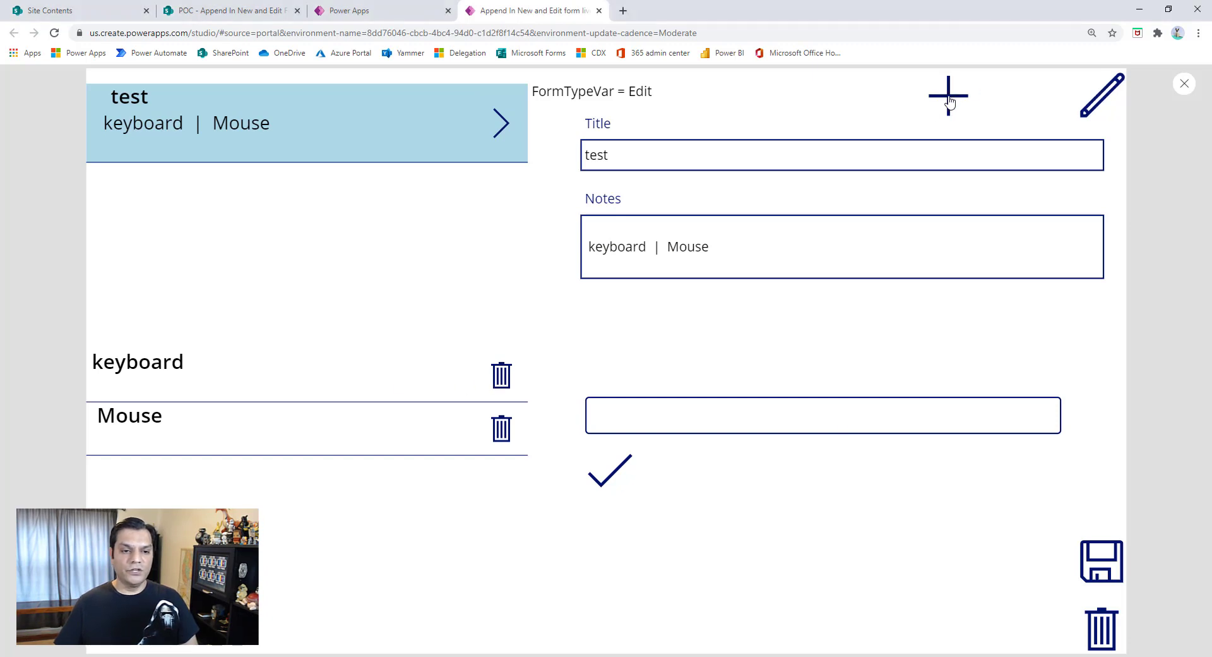
{"action": "left_click", "coordinate": [645, 156]}
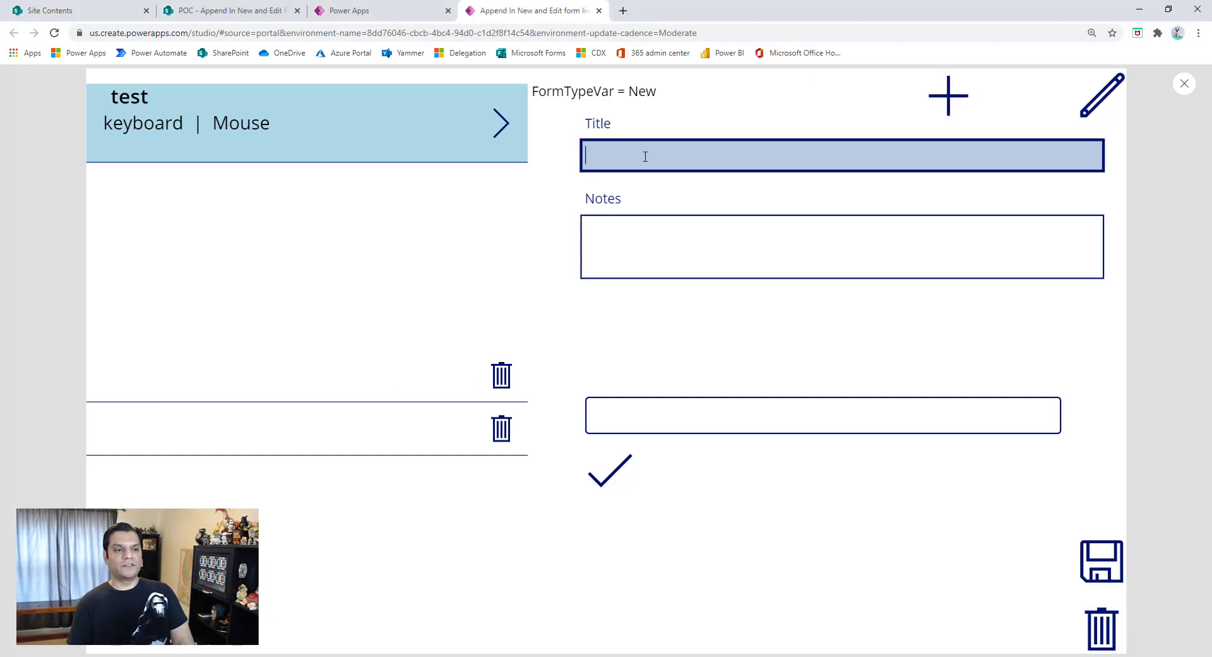
{"action": "type", "text": "Test 2"}
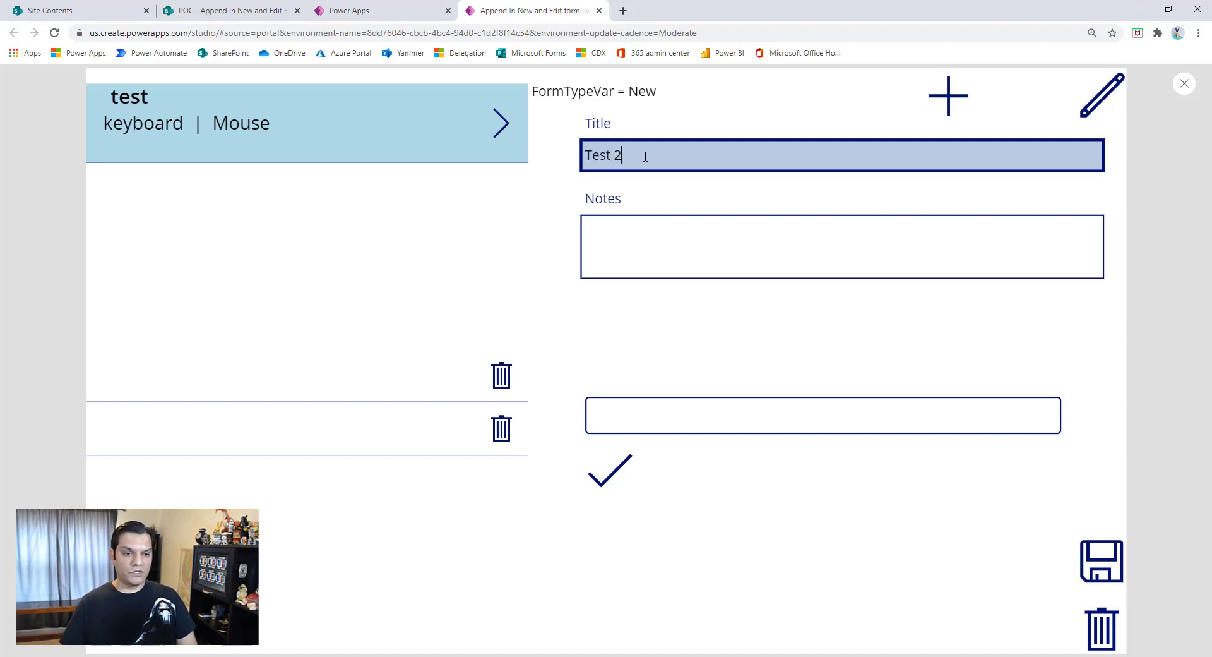
- Append the items 1, 2 and 3 to the new request one at a time and leave the preview
{"action": "left_click", "coordinate": [611, 418]}
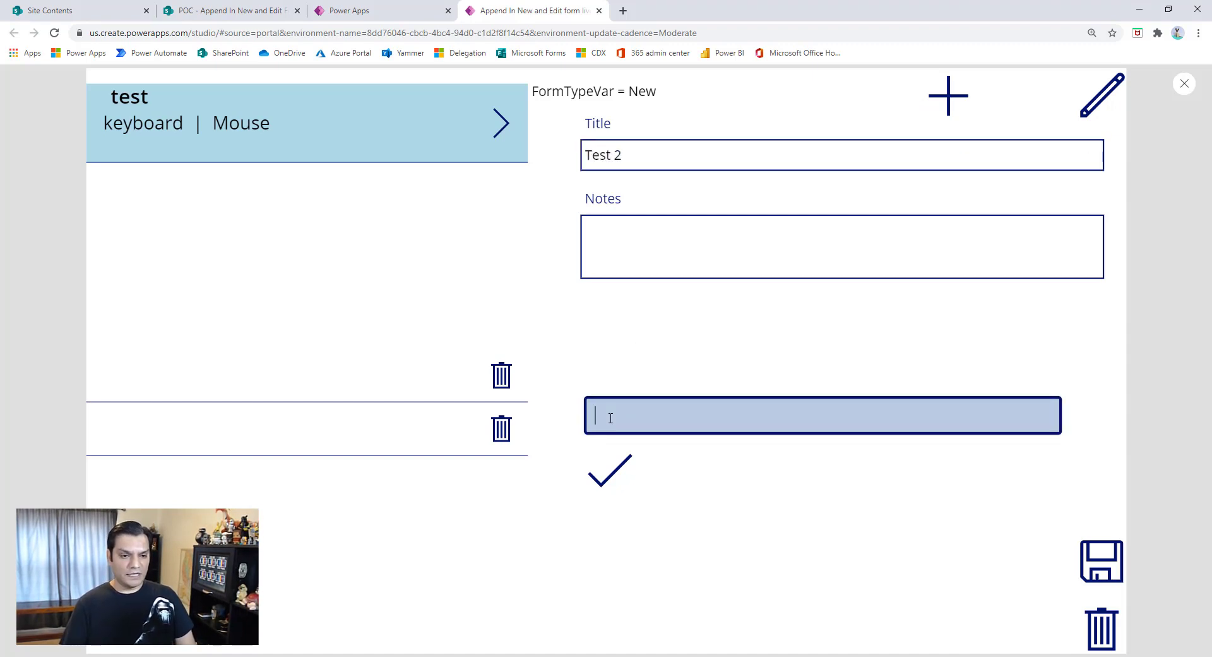
{"action": "type", "text": "1"}
{"action": "left_click", "coordinate": [621, 463]}
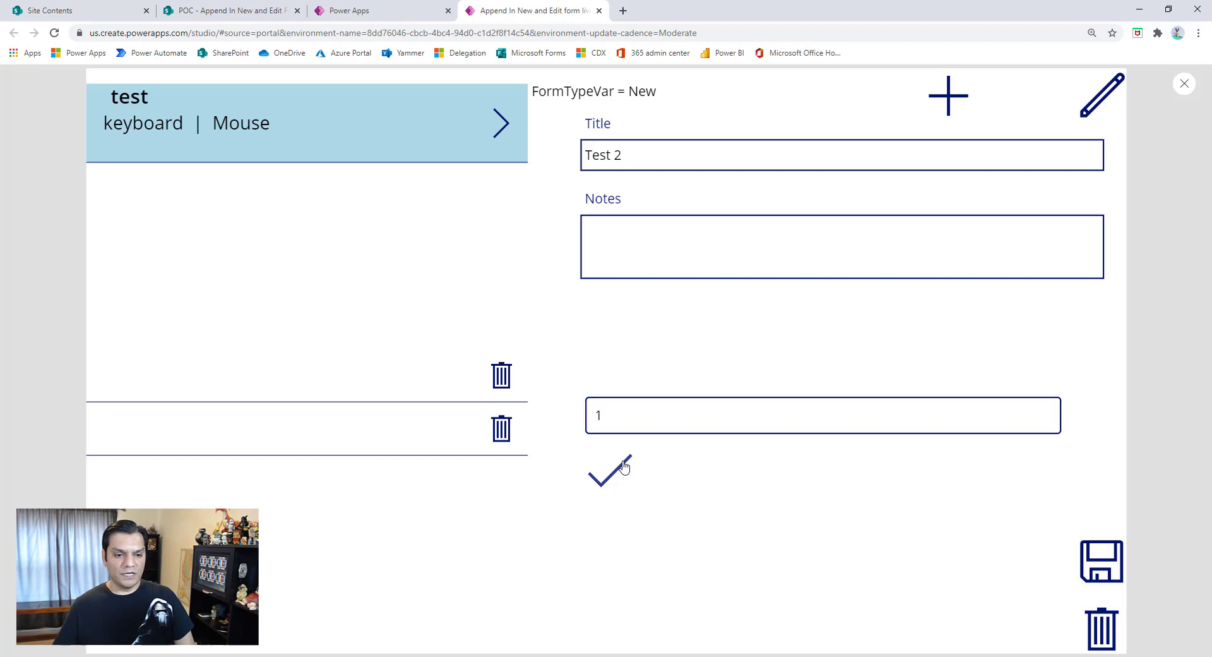
{"action": "left_click", "coordinate": [620, 422]}
{"action": "type", "text": "2"}
{"action": "left_click", "coordinate": [608, 481]}
{"action": "left_click", "coordinate": [627, 418]}
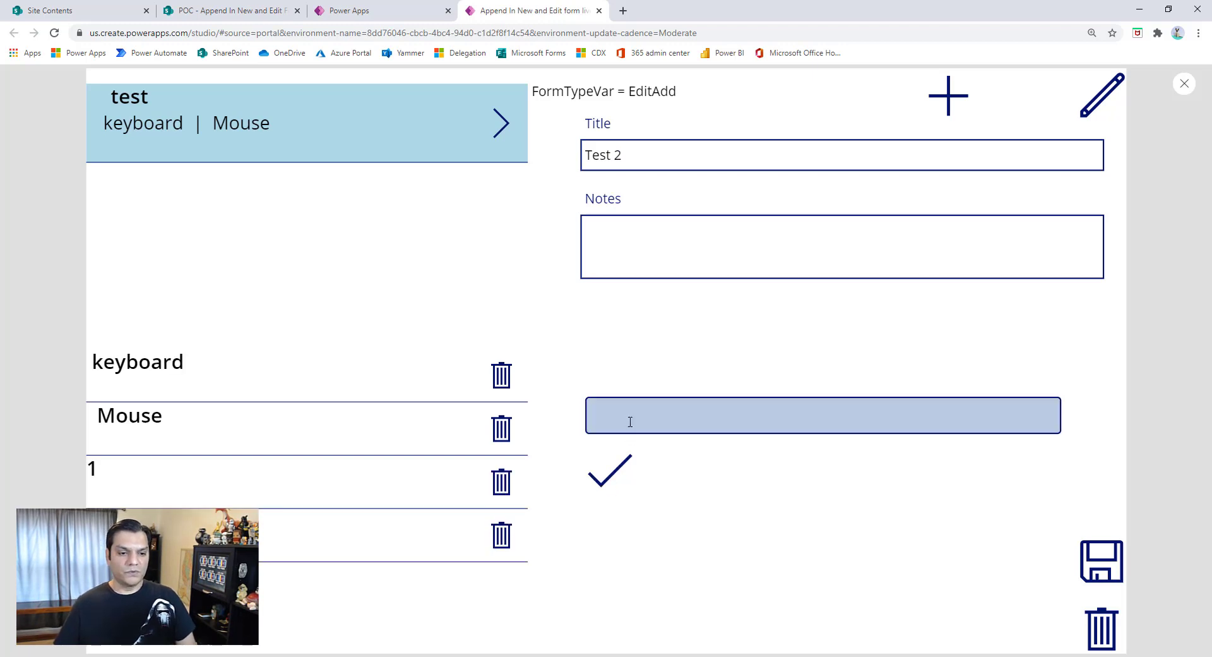
{"action": "type", "text": "3"}
{"action": "left_click", "coordinate": [624, 464]}
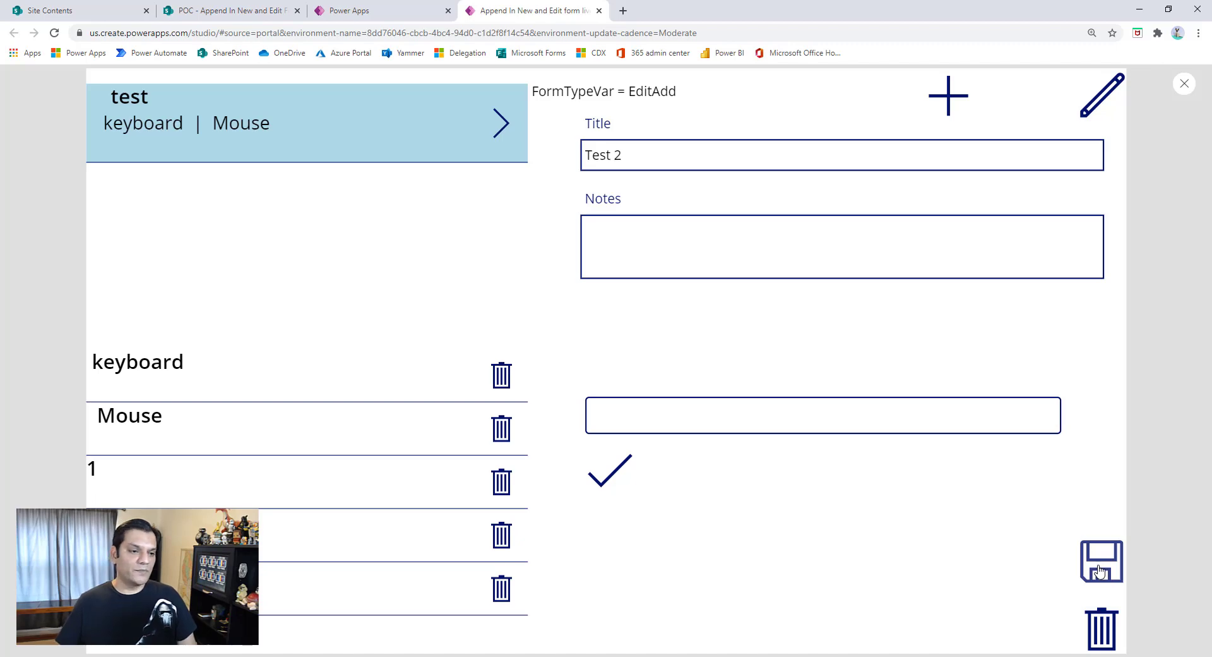
{"action": "left_click", "coordinate": [1178, 88]}
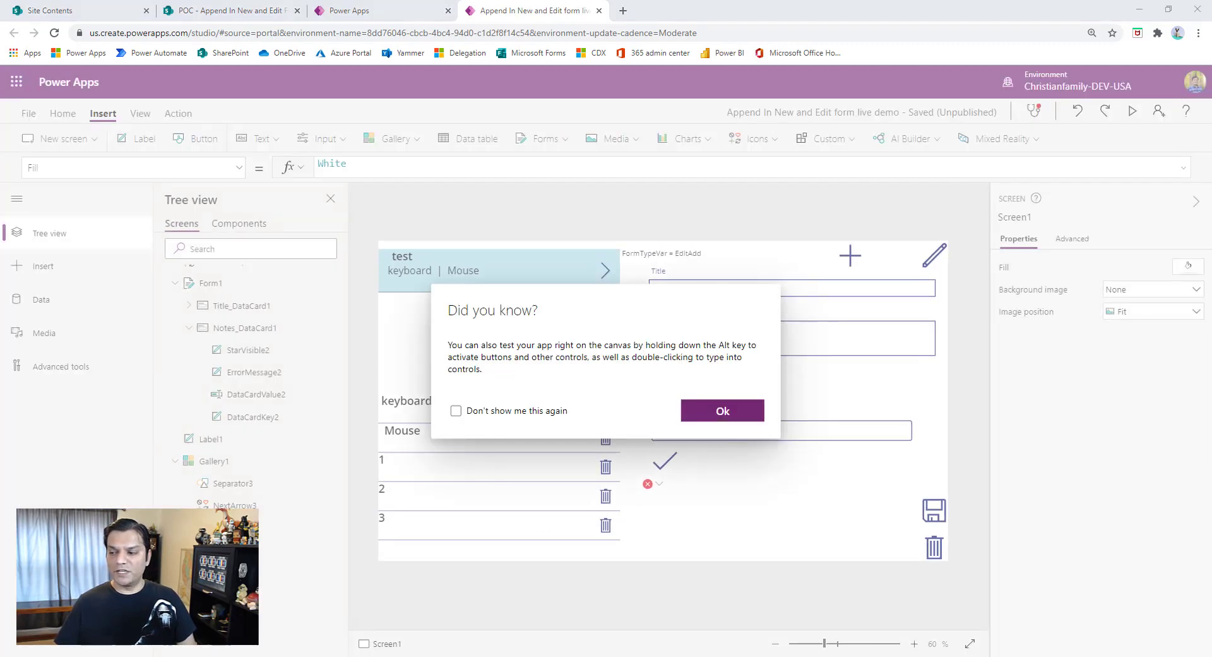
{"action": "left_click", "coordinate": [726, 416]}
- Replace the SaveIcon's OnSelect formula with SubmitForm(Form1); ResetForm(Form1);
{"action": "left_click", "coordinate": [933, 510]}
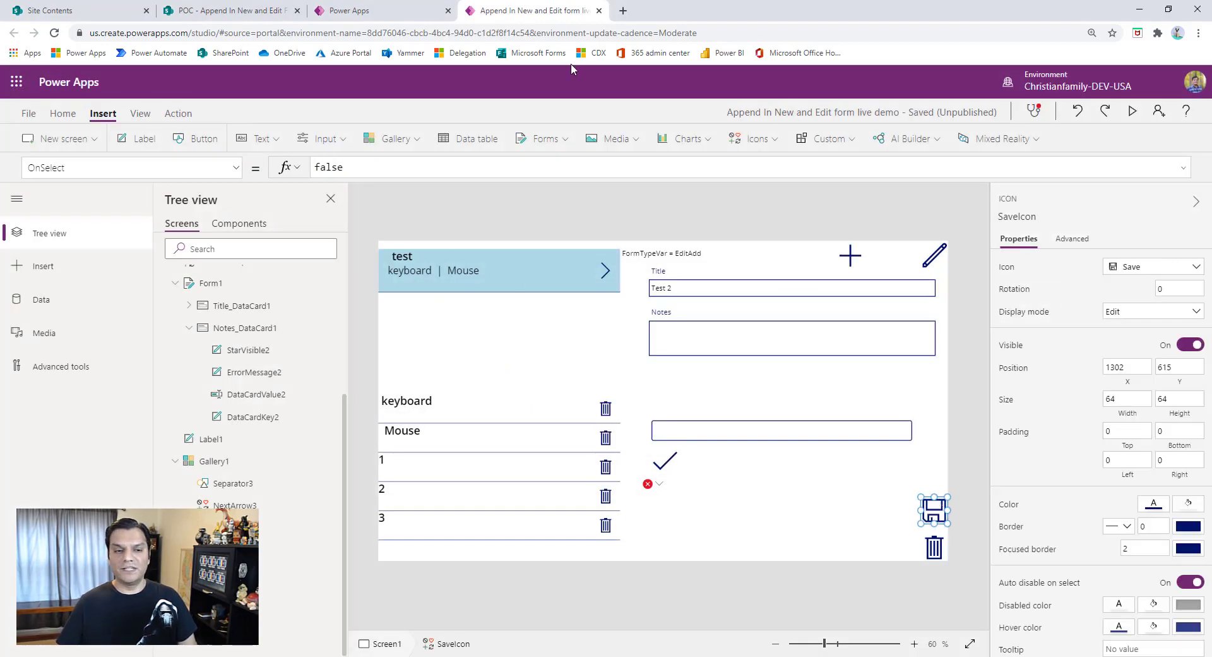
{"action": "left_click_drag", "start_coordinate": [409, 173], "coordinate": [244, 166]}
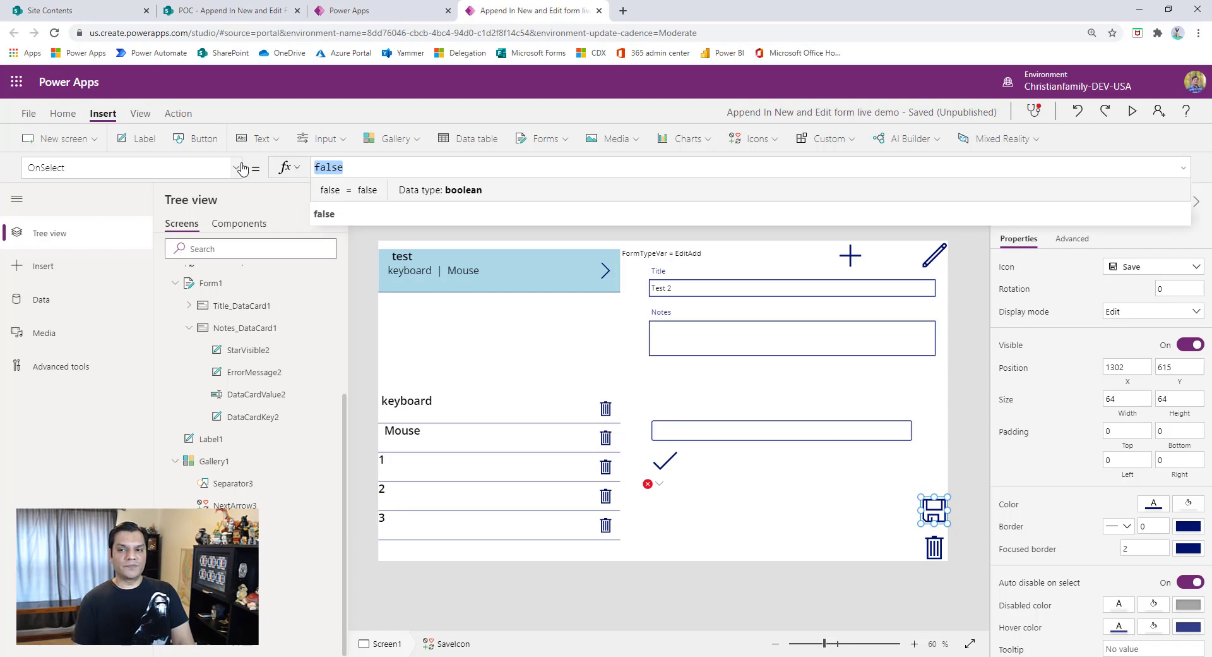
{"action": "type", "text": "Sub"}
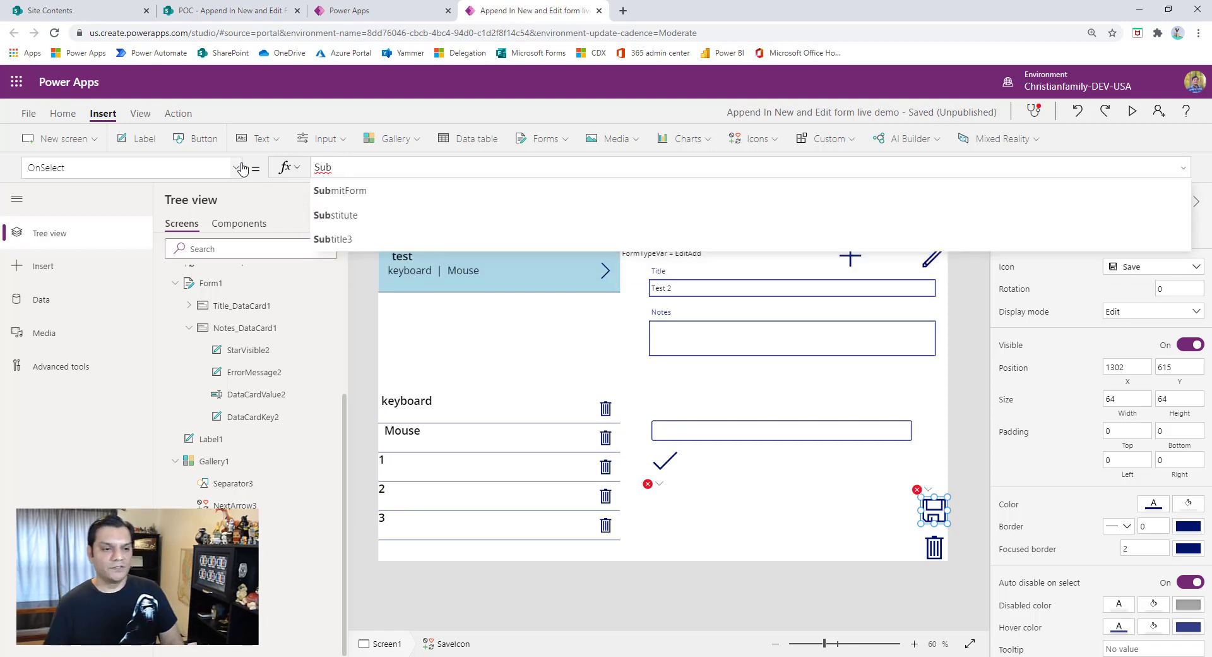
{"action": "type", "text": "mitForm(Form1); "}
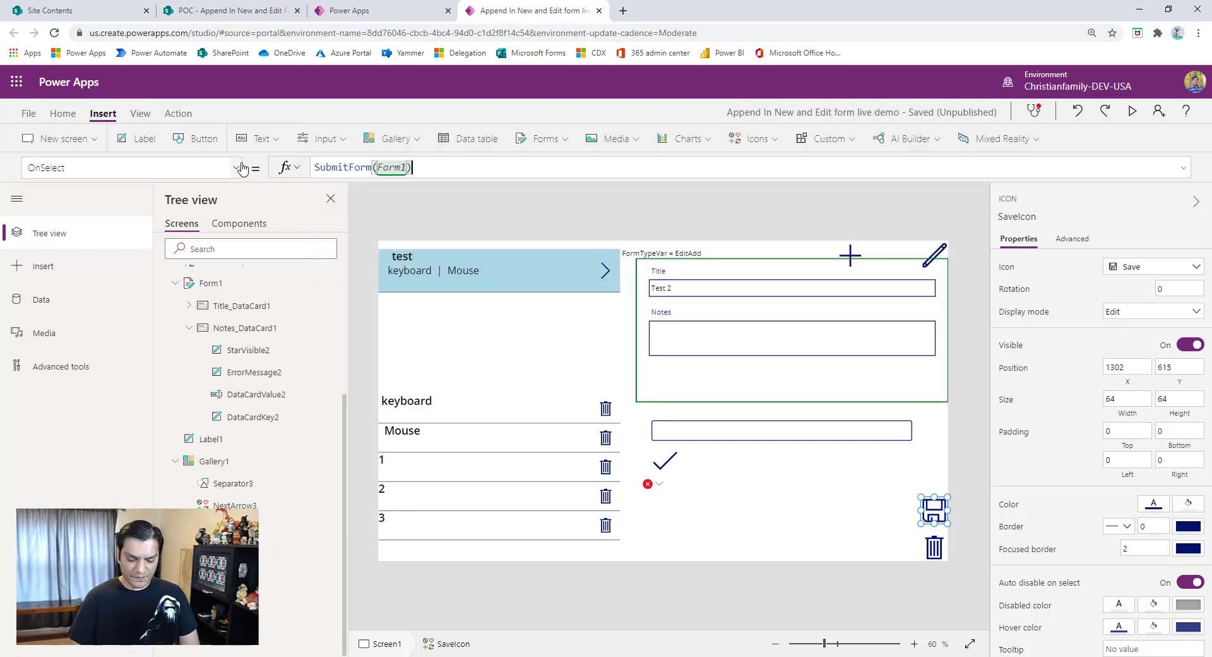
{"action": "type", "text": "Rese"}
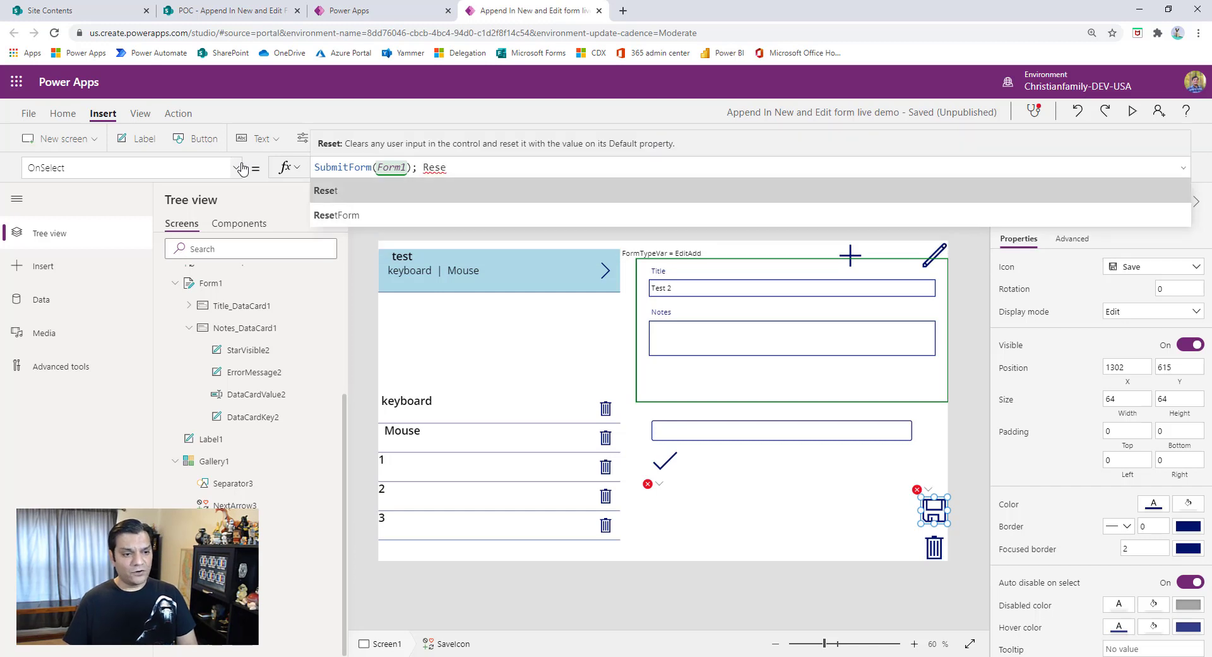
{"action": "type", "text": "tForm(Form1); "}
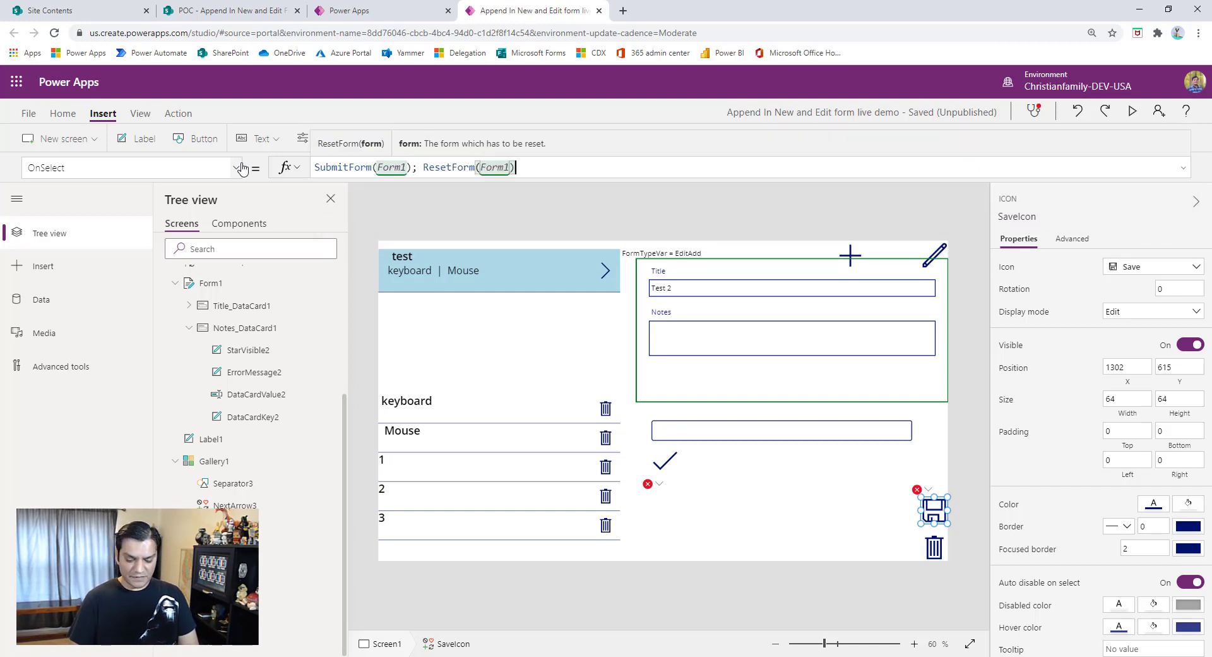
{"action": "type", "text": "Clear"}
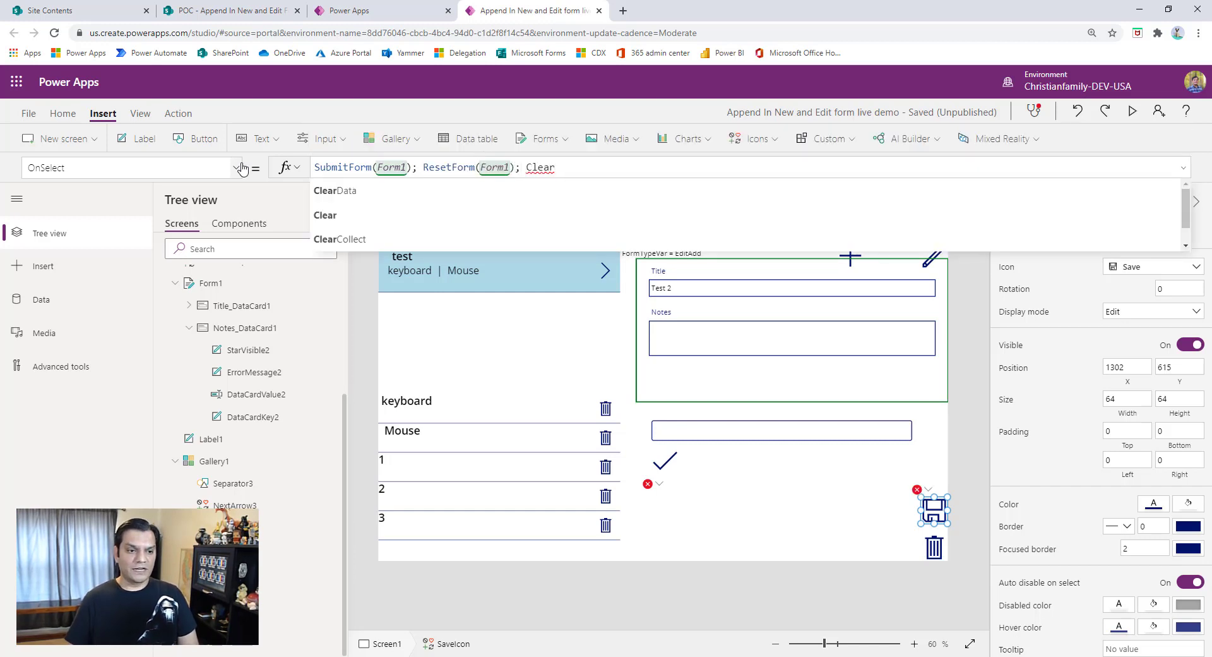
{"action": "type", "text": "("}
- Extend the SaveIcon's OnSelect formula with Clear(TempCommentsCol); Set(FormTypeVar, "Blank")
{"action": "key", "text": "Down"}
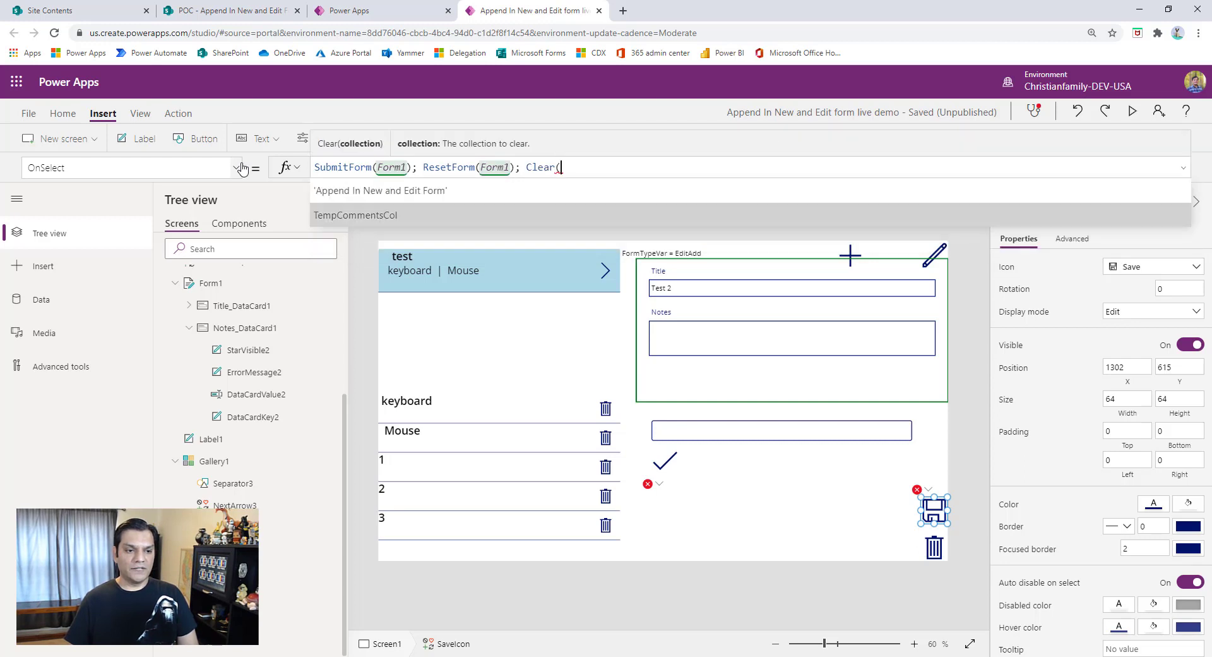
{"action": "key", "text": "Tab"}
{"action": "type", "text": "); Set("}
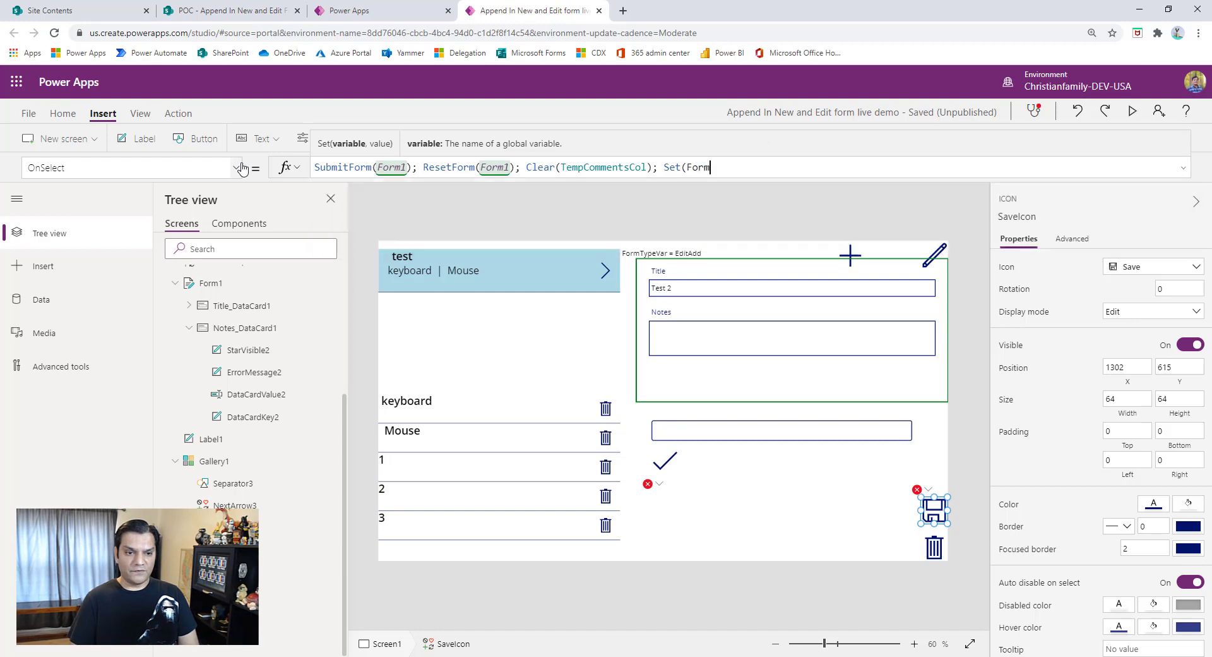
{"action": "type", "text": "FormTypeVar"}
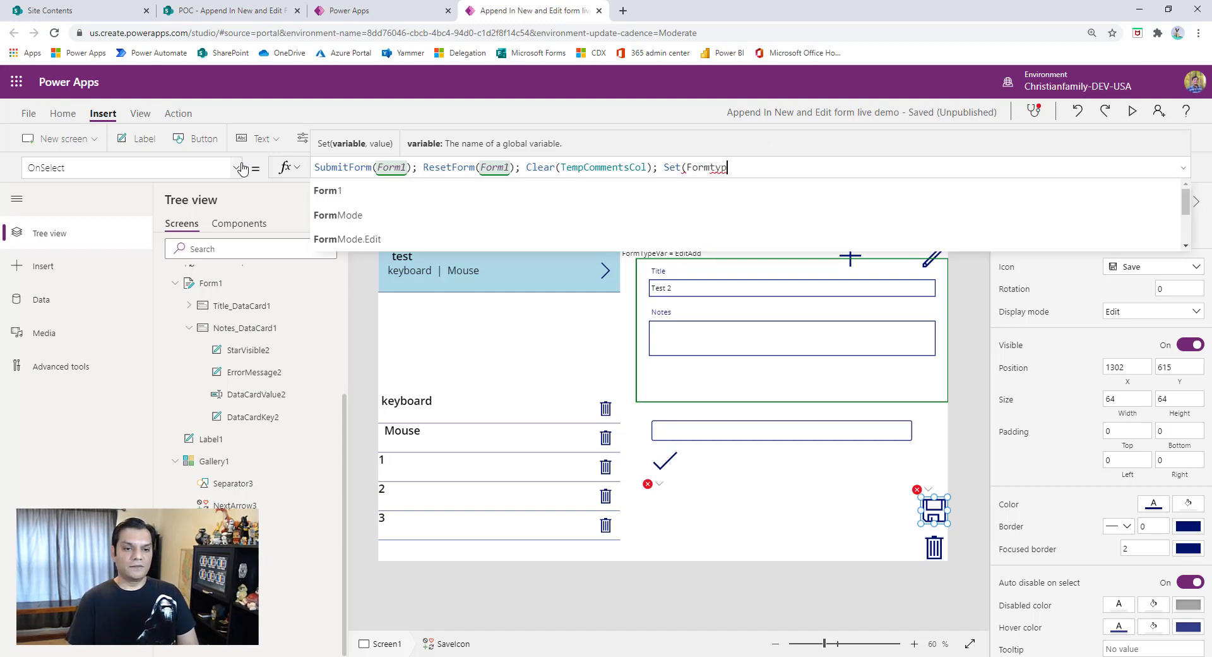
{"action": "type", "text": ", \"Blan"}
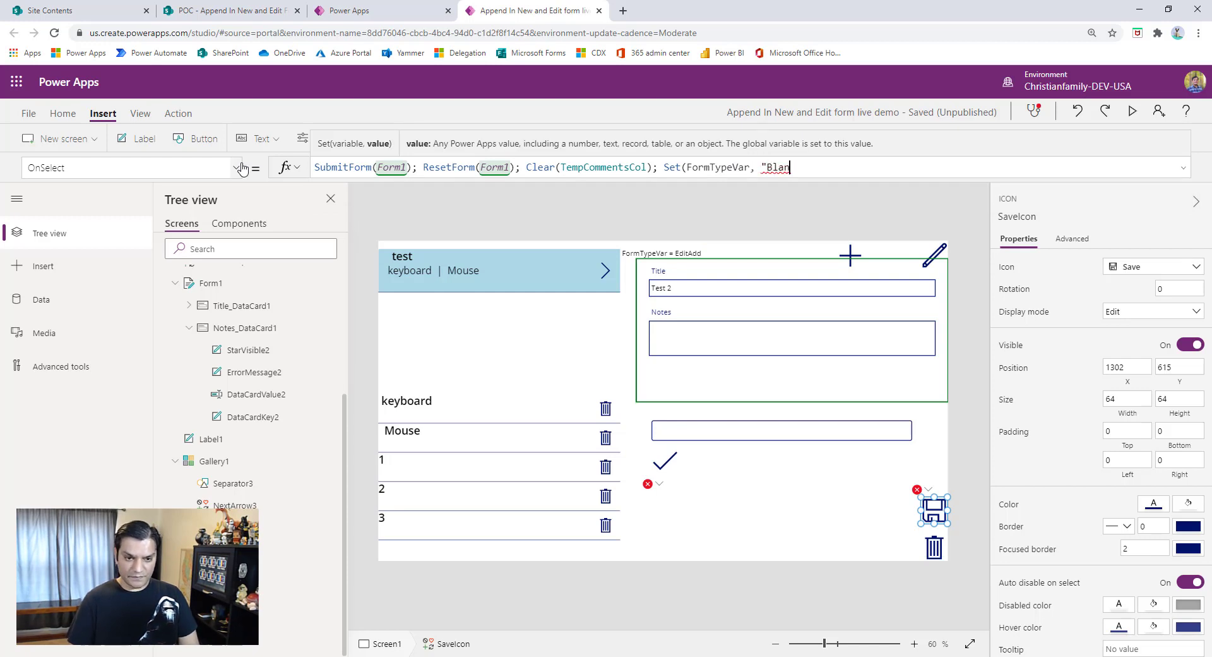
{"action": "type", "text": "k\")"}
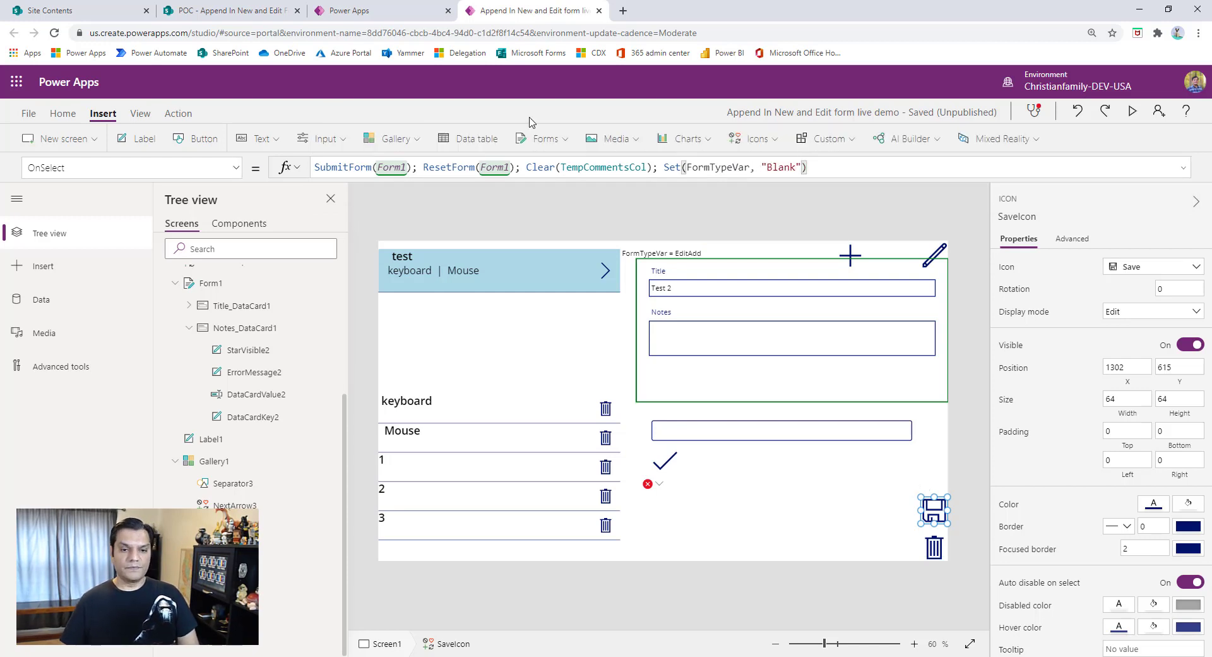
- Preview the app, save the "Test 2" request, select it in the gallery and leave the preview
{"action": "left_click", "coordinate": [1133, 111]}
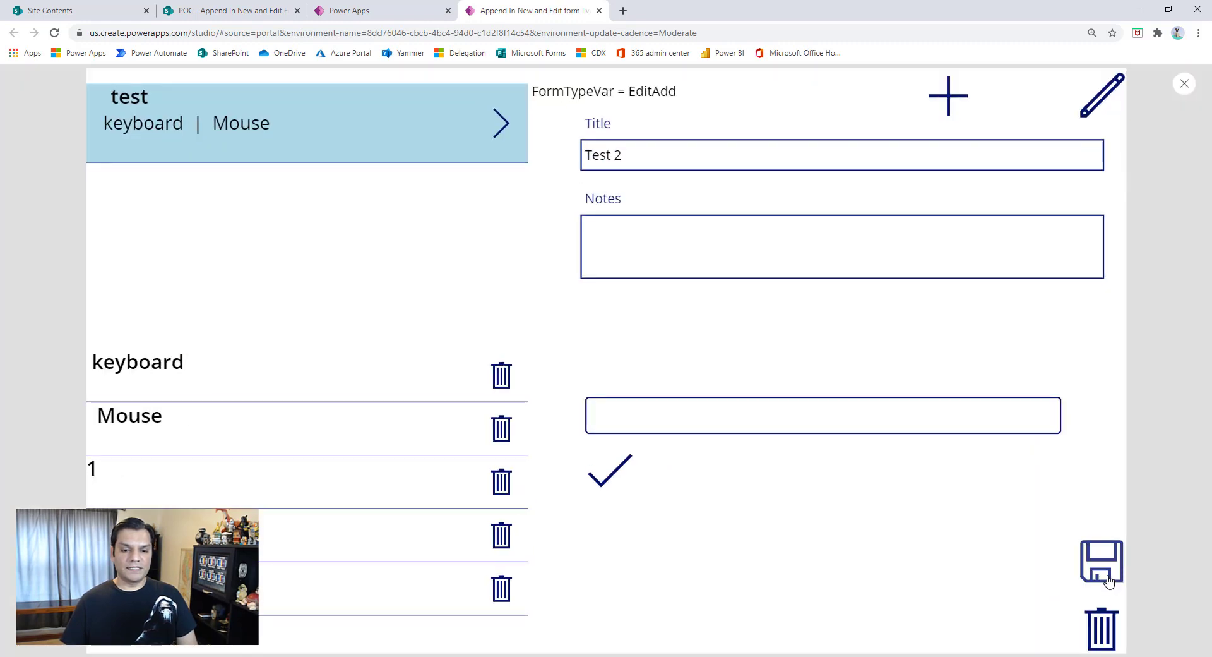
{"action": "left_click", "coordinate": [1108, 580]}
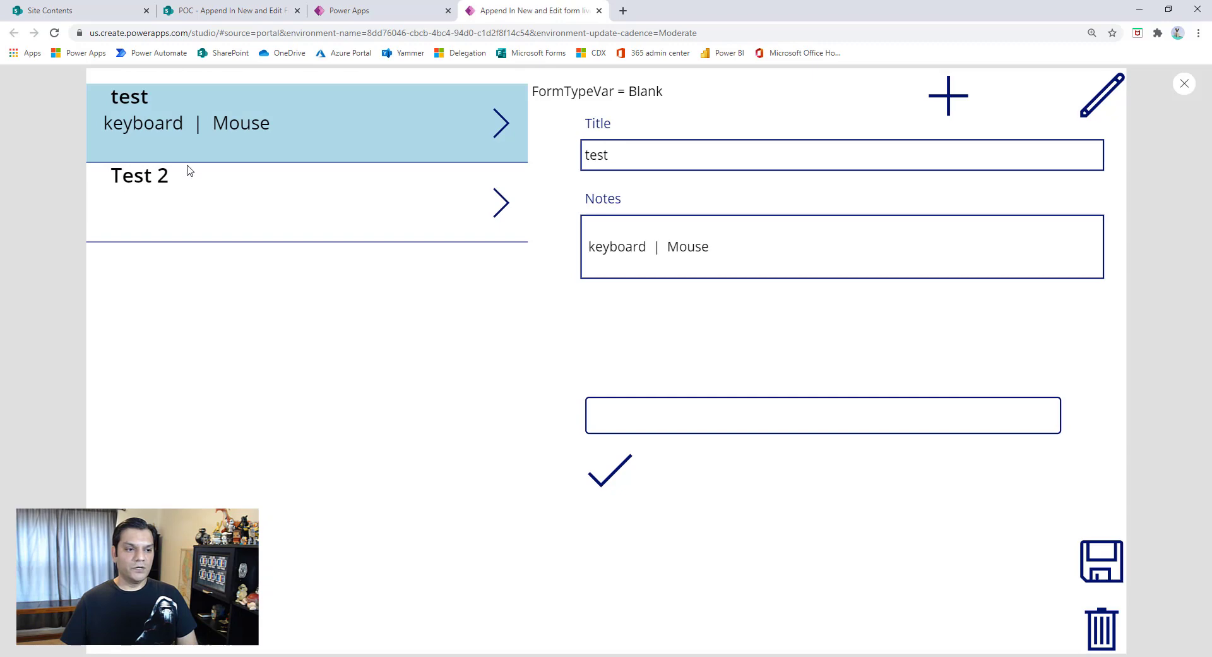
{"action": "left_click", "coordinate": [186, 210]}
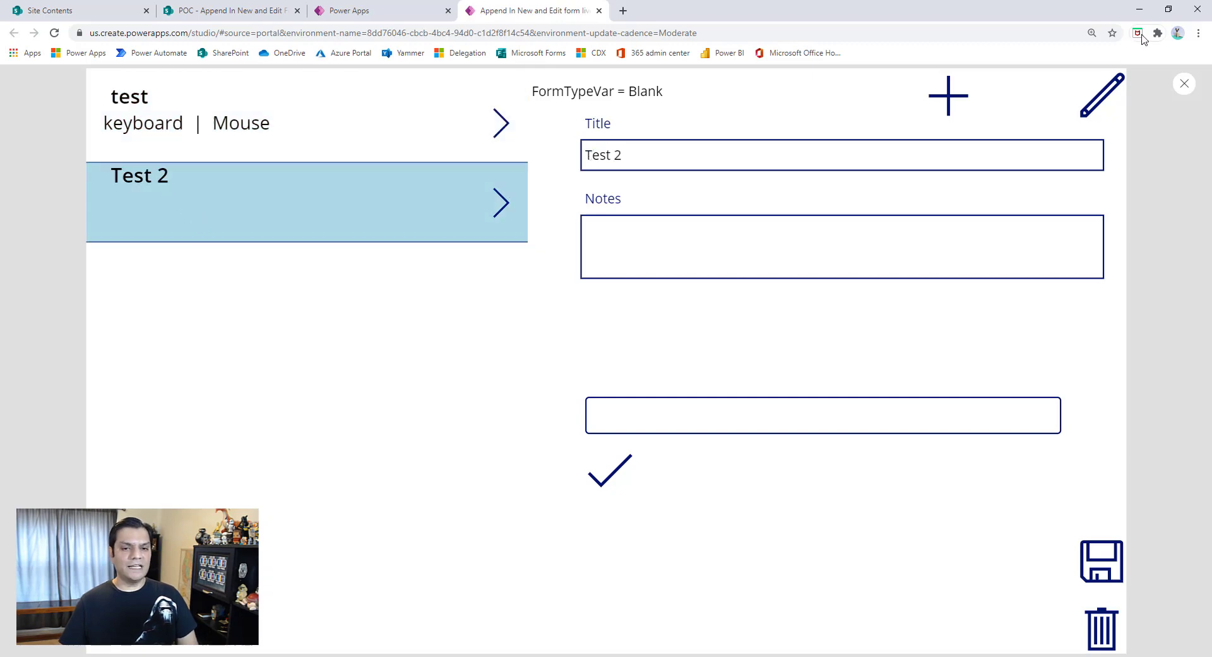
{"action": "left_click", "coordinate": [1184, 83]}
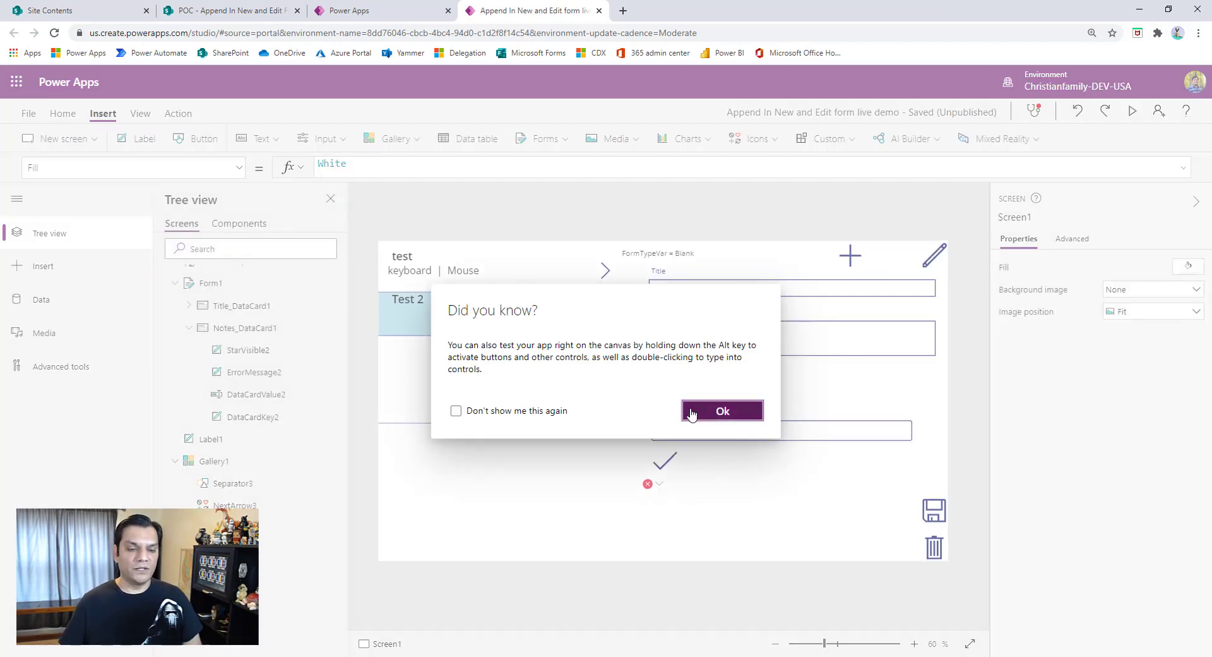
{"action": "left_click", "coordinate": [693, 413]}
- Use Label2's If formula as the Default of a text input in its place, appending .Text to Gallery1.Selected.Subtitle3
{"action": "left_click", "coordinate": [706, 535]}
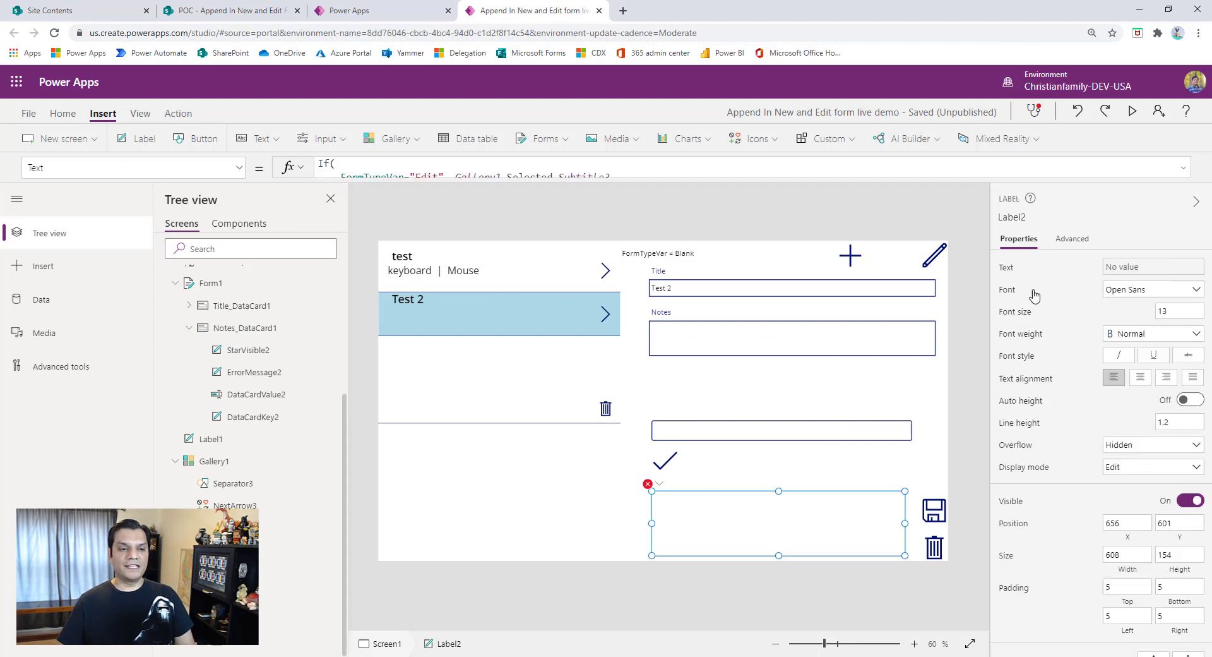
{"action": "left_click", "coordinate": [1183, 167]}
{"action": "left_click", "coordinate": [712, 205]}
{"action": "type", "text": "\""}
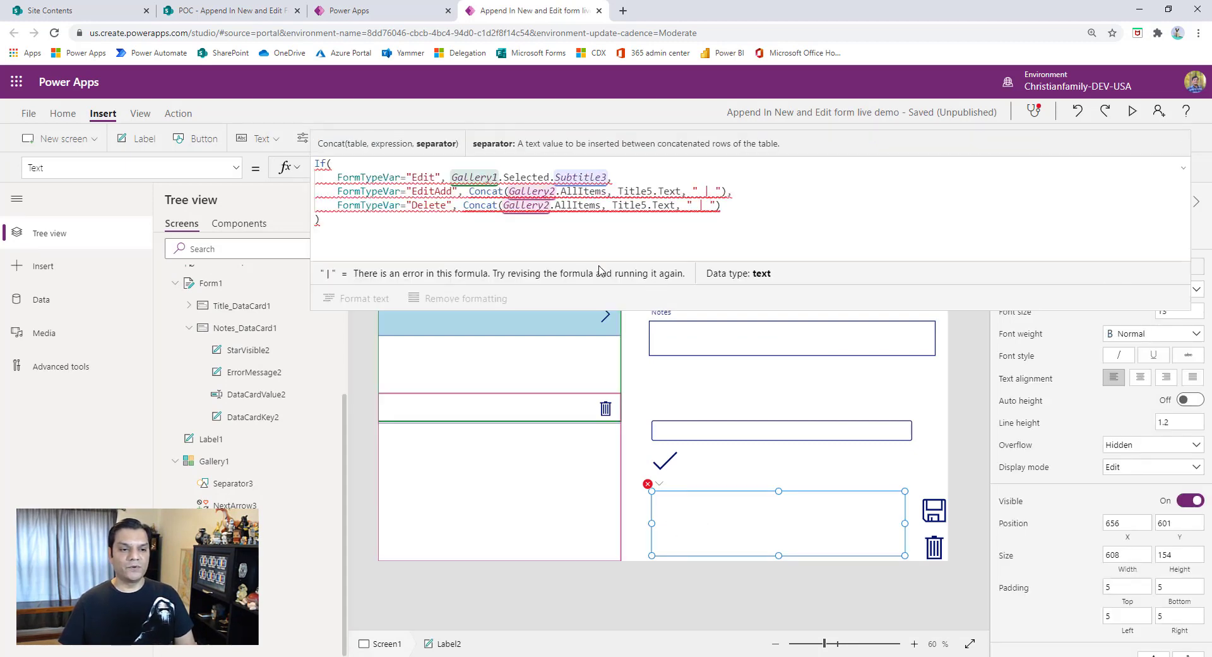
{"action": "left_click", "coordinate": [691, 507]}
{"action": "left_click", "coordinate": [662, 172]}
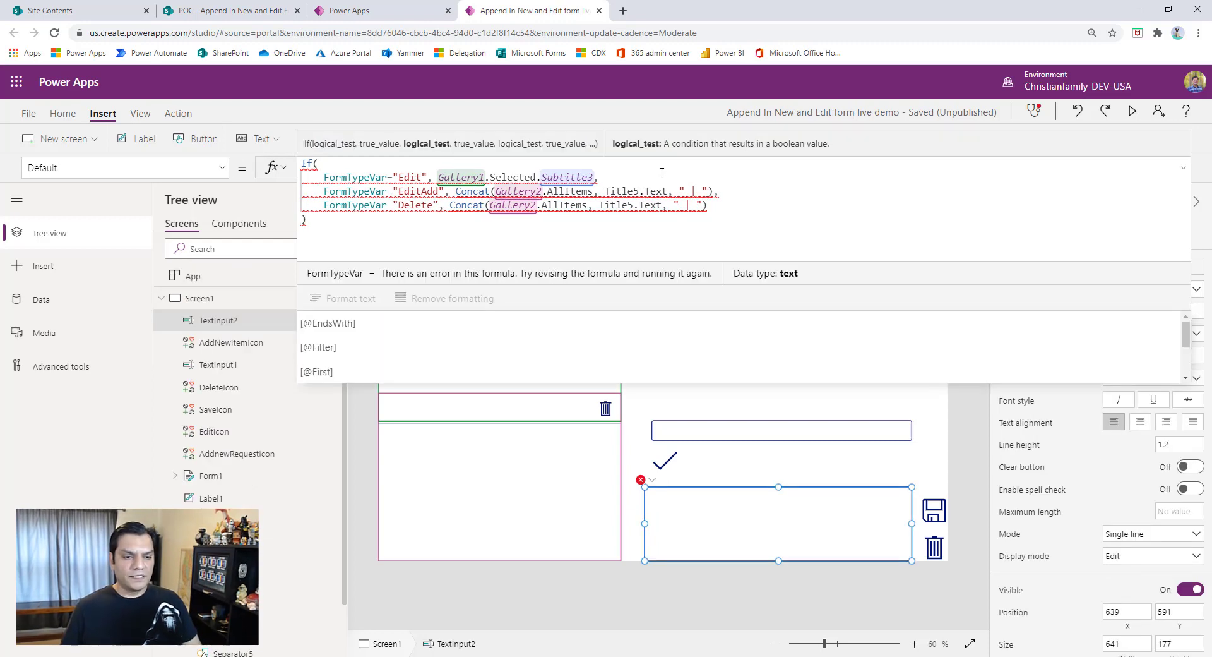
{"action": "type", "text": ".Text"}
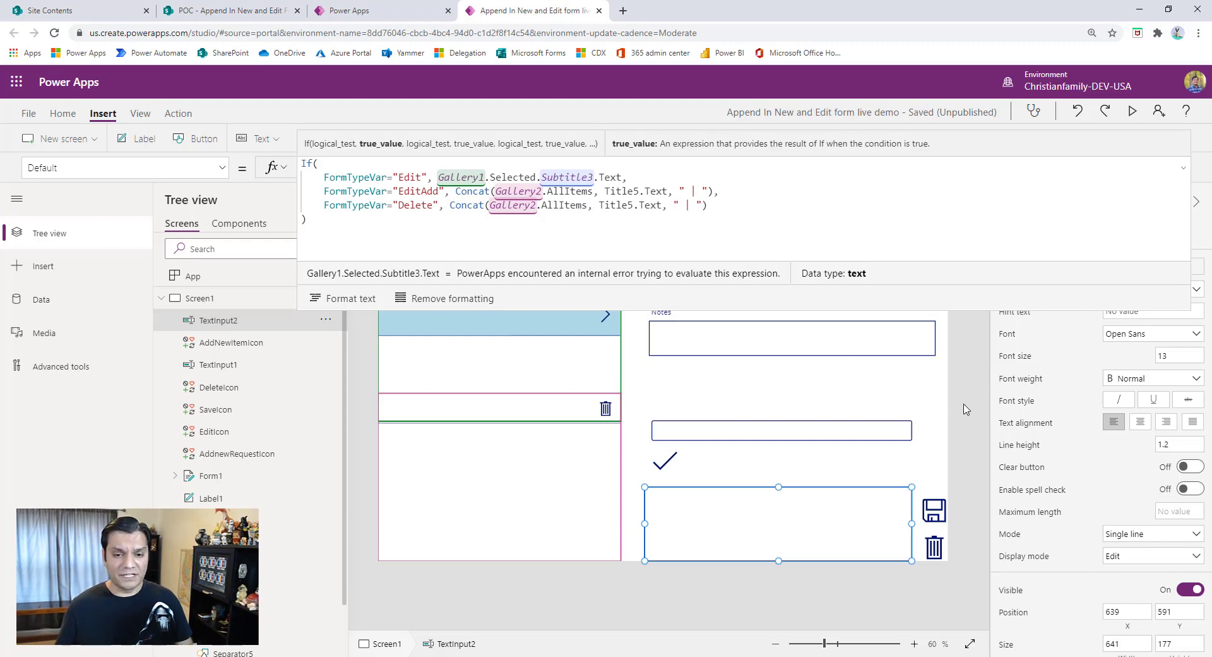
- Preview the app, open the "Test 2" and "test" requests to check the new text input, and leave the preview
{"action": "left_click", "coordinate": [1133, 112]}
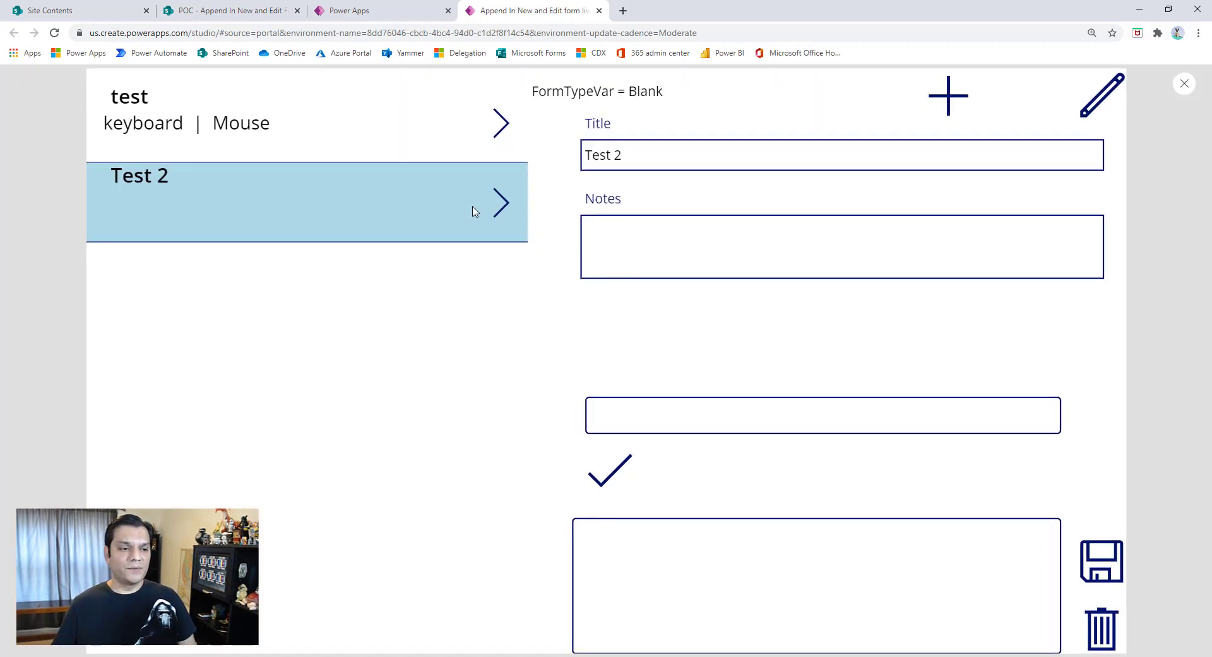
{"action": "left_click", "coordinate": [500, 202]}
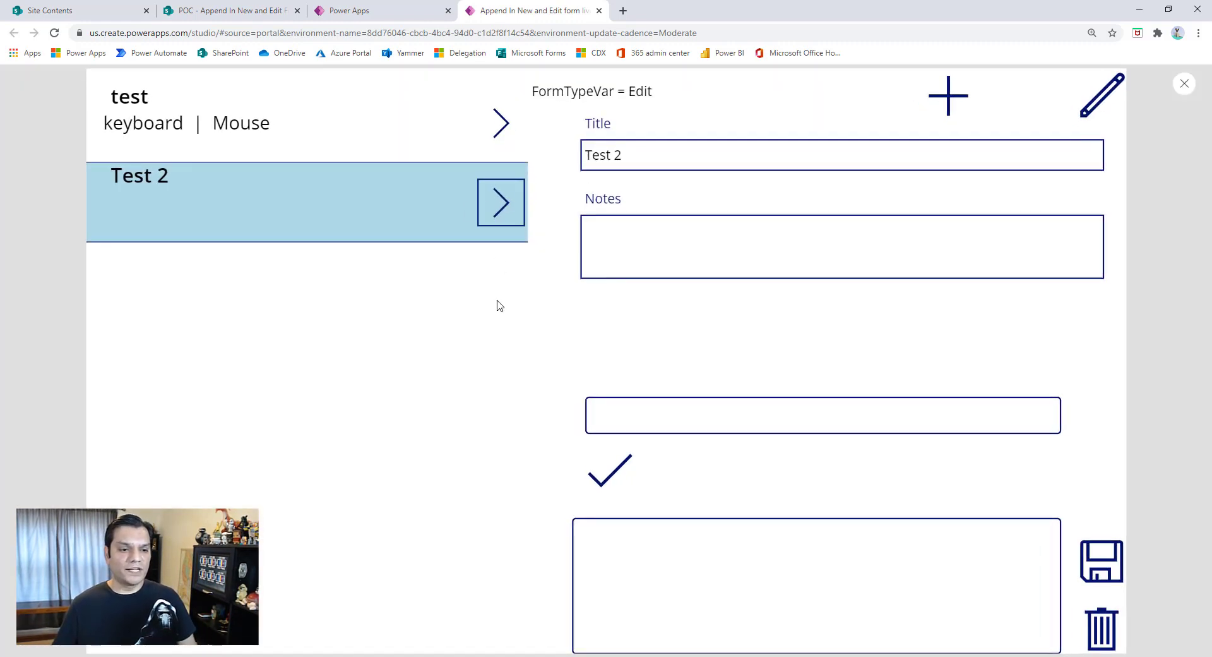
{"action": "left_click", "coordinate": [502, 122]}
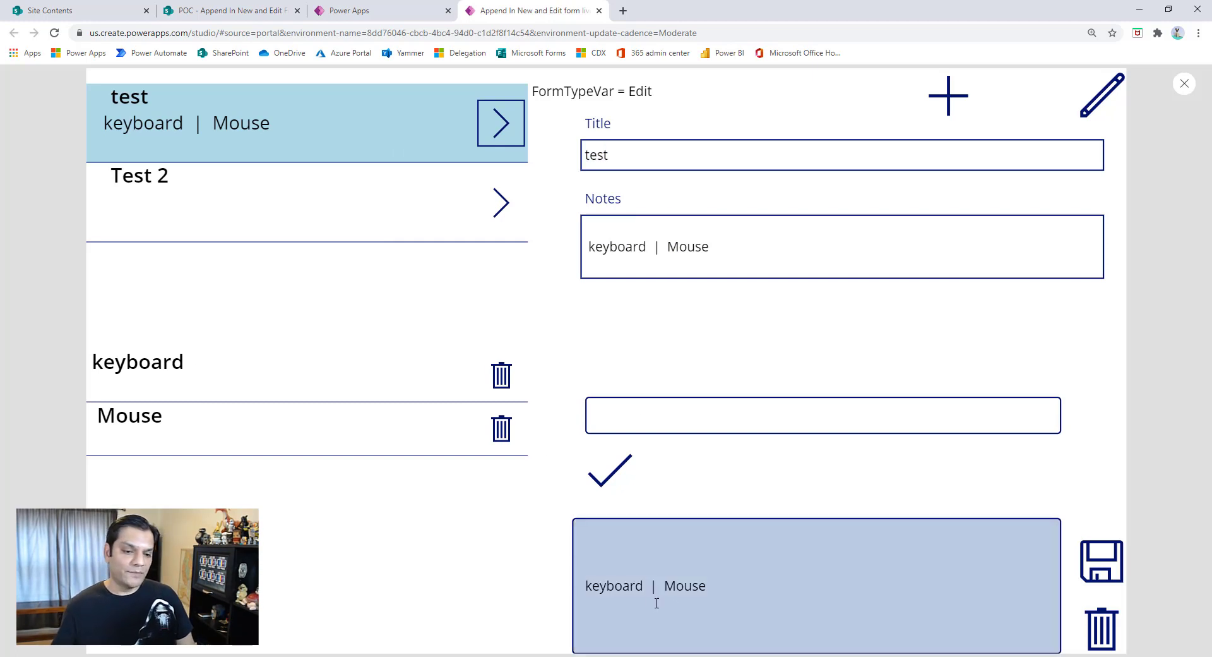
{"action": "left_click", "coordinate": [1184, 84]}
{"action": "left_click", "coordinate": [731, 410]}
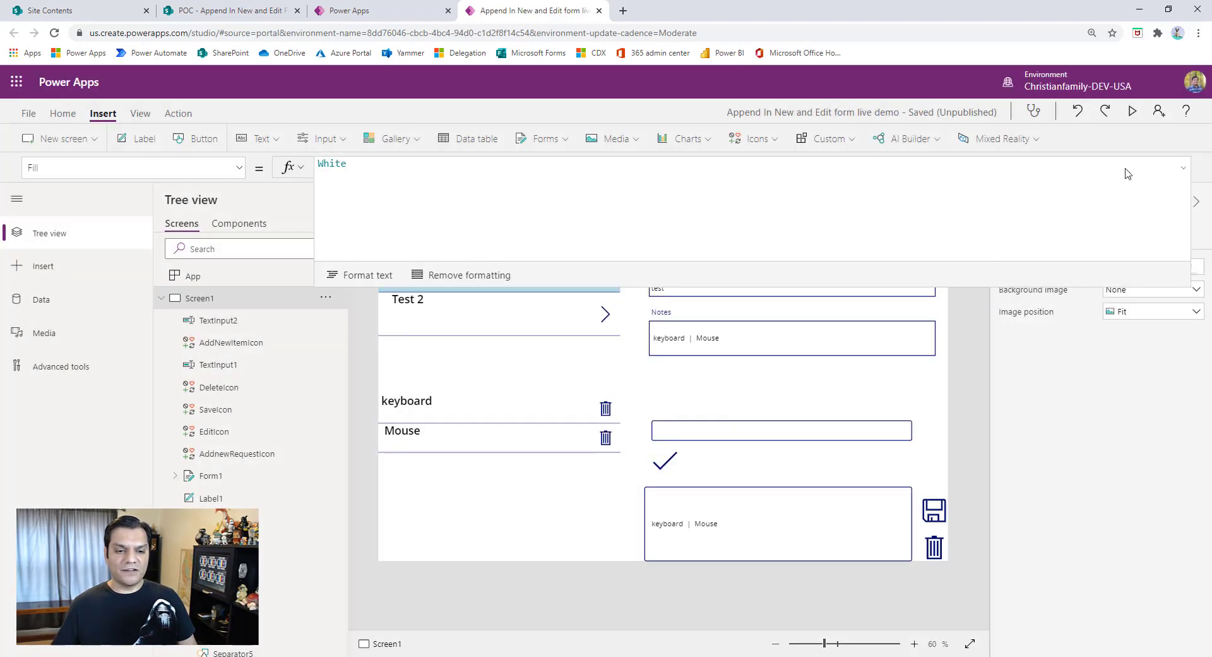
- Show the advanced properties of the Notes card and of the text input inside it
{"action": "left_click", "coordinate": [1183, 168]}
{"action": "left_click", "coordinate": [783, 337]}
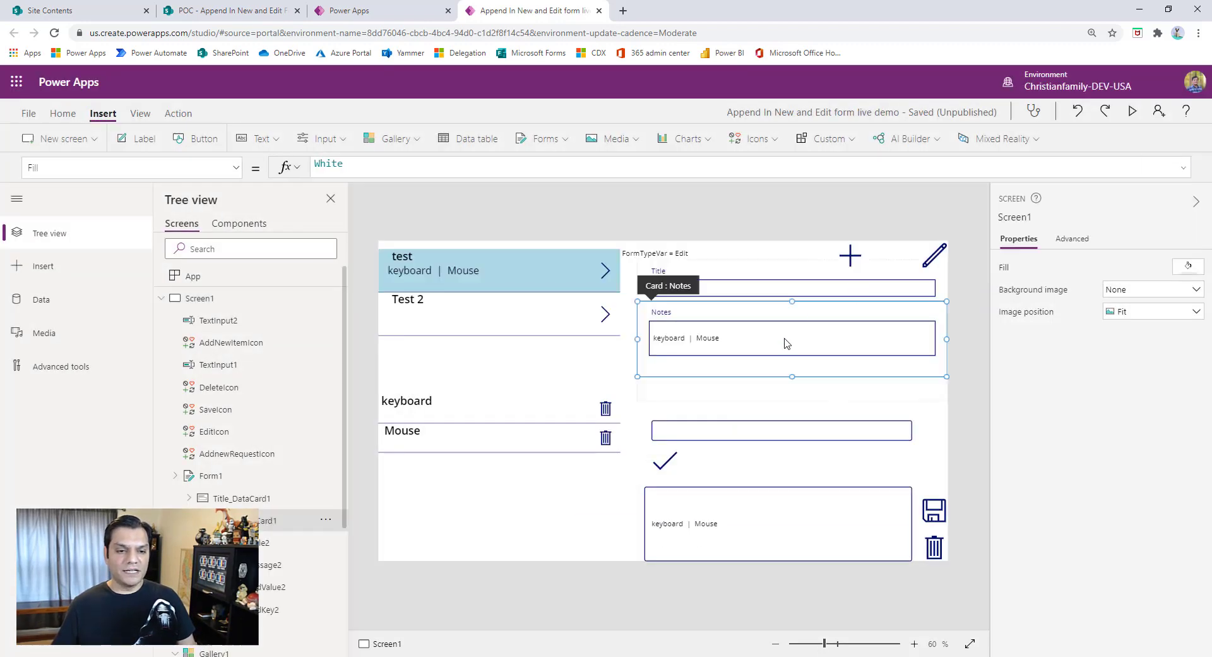
{"action": "left_click", "coordinate": [670, 372]}
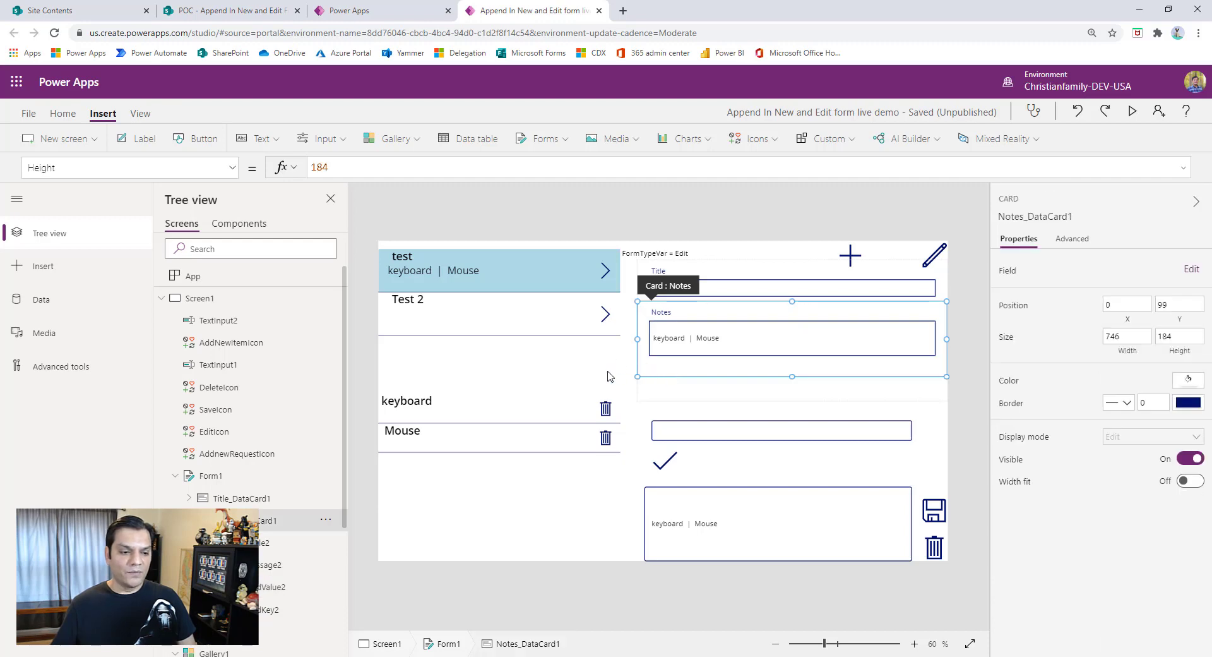
{"action": "left_click", "coordinate": [1072, 239]}
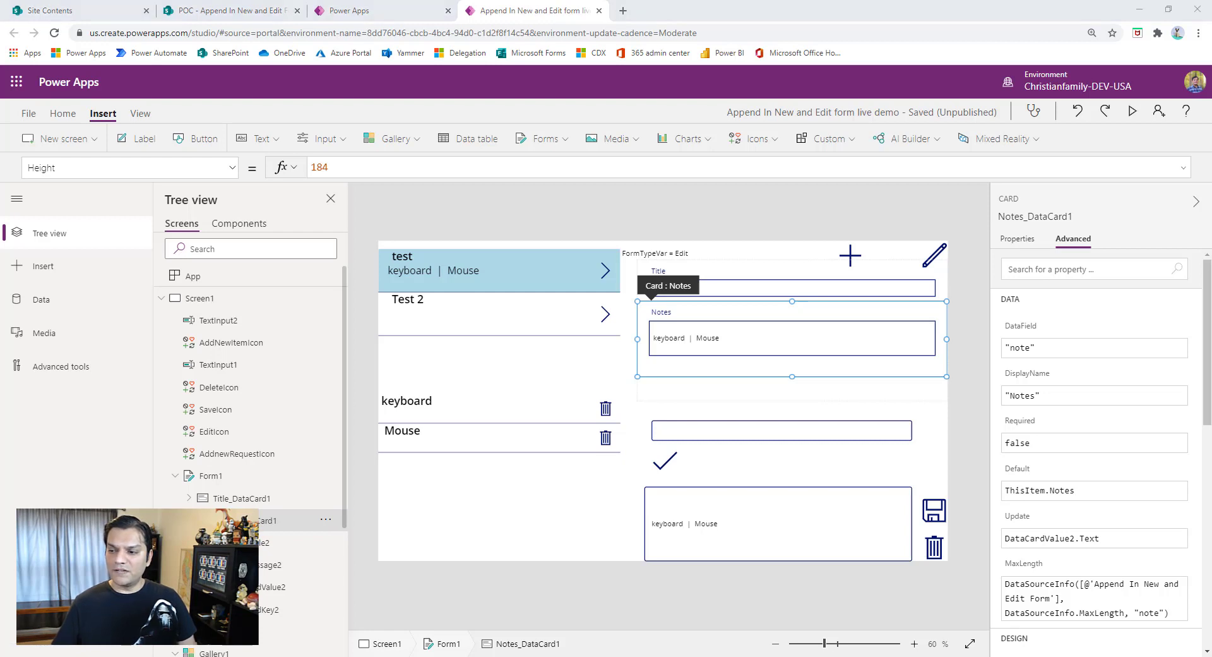
{"action": "left_click", "coordinate": [719, 344]}
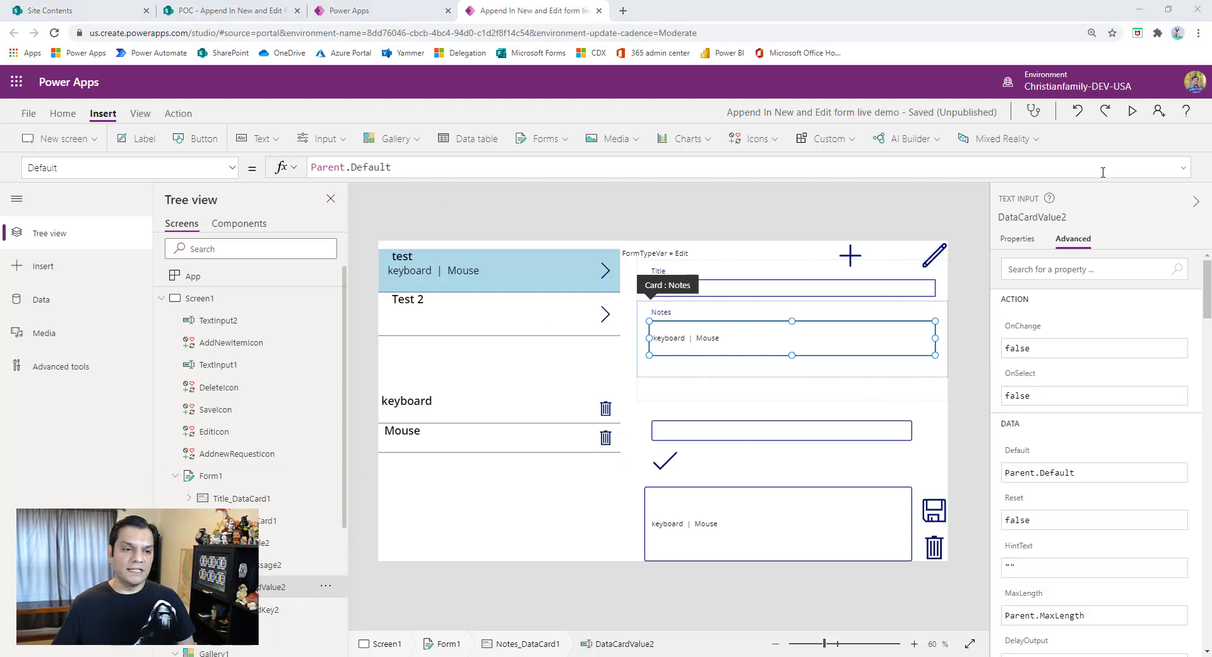
- Replace Parent.Default in the Notes text input's Default with an If formula whose first condition is FormTypeVar="Blank"
{"action": "left_click", "coordinate": [1173, 166]}
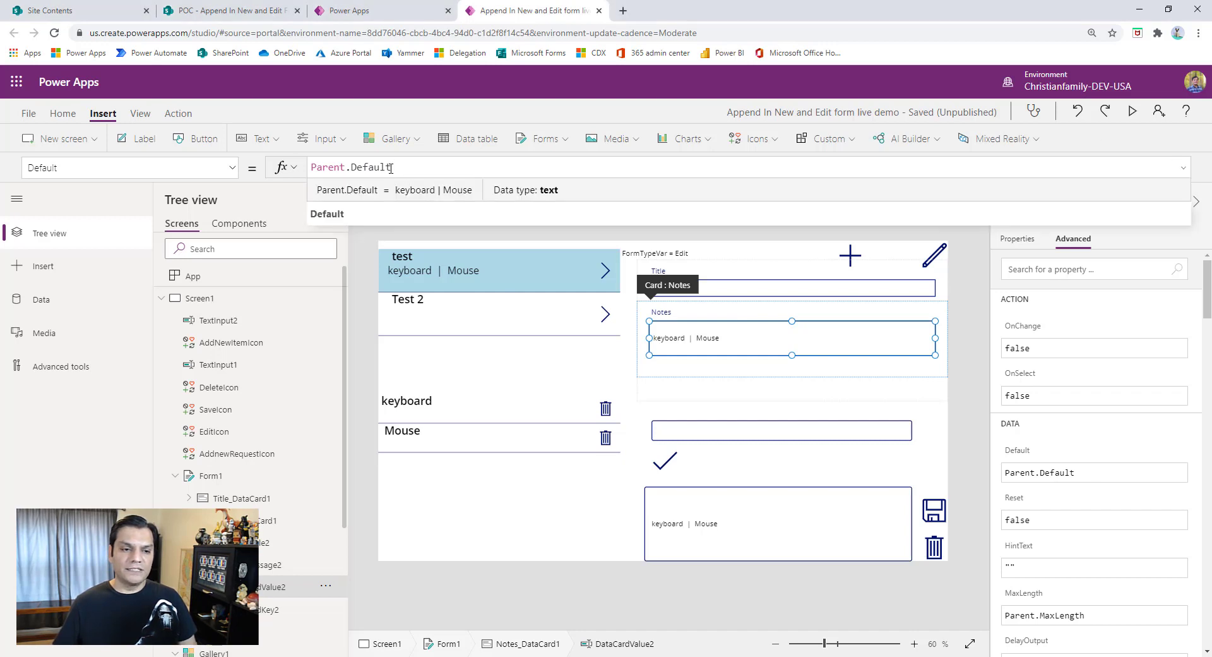
{"action": "left_click", "coordinate": [1185, 168]}
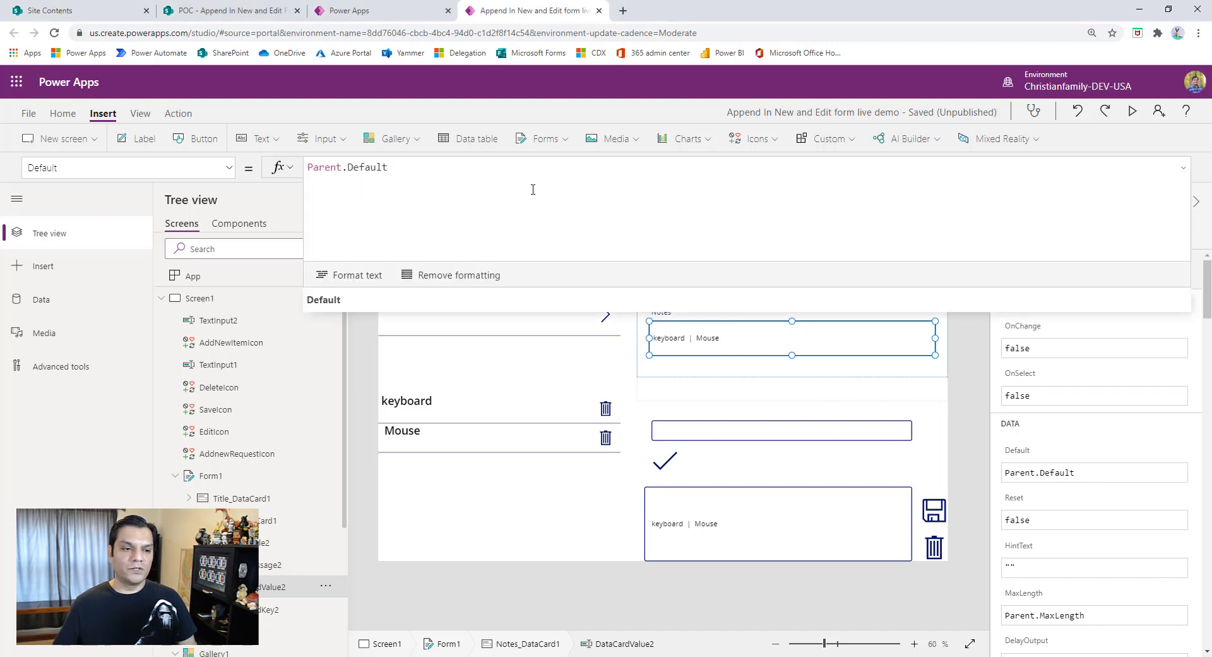
{"action": "left_click_drag", "start_coordinate": [533, 189], "coordinate": [279, 173]}
{"action": "key", "text": "BackSpace"}
{"action": "type", "text": "If"}
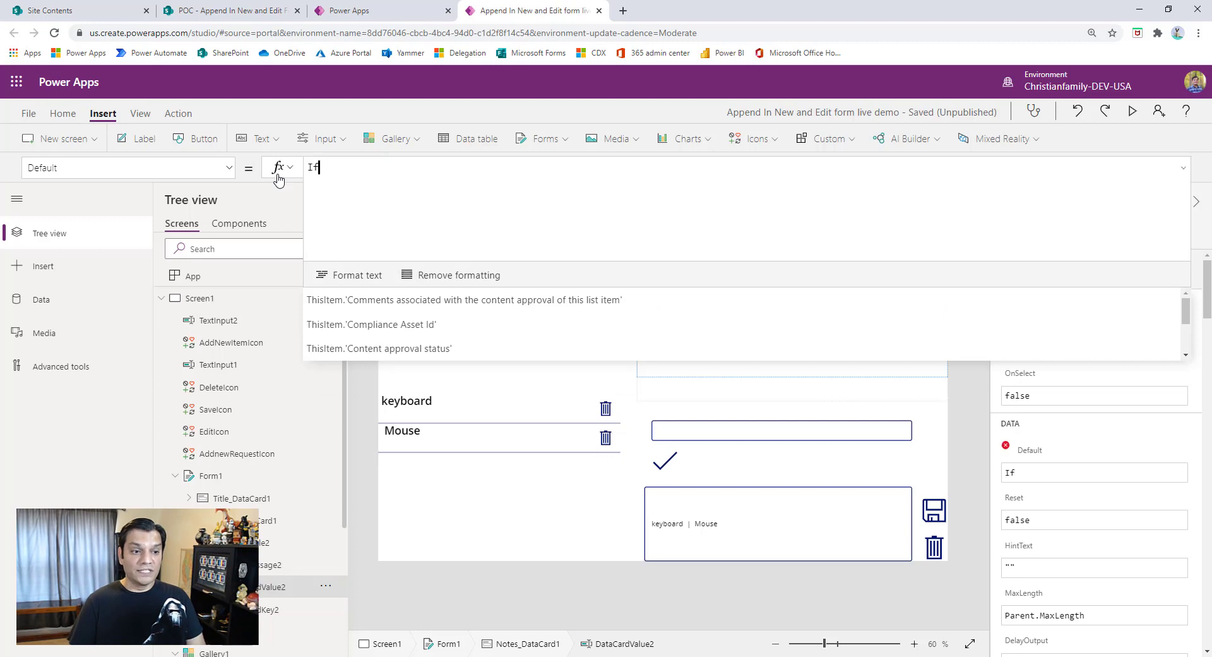
{"action": "key", "text": "shift+Return"}
{"action": "key", "text": "BackSpace"}
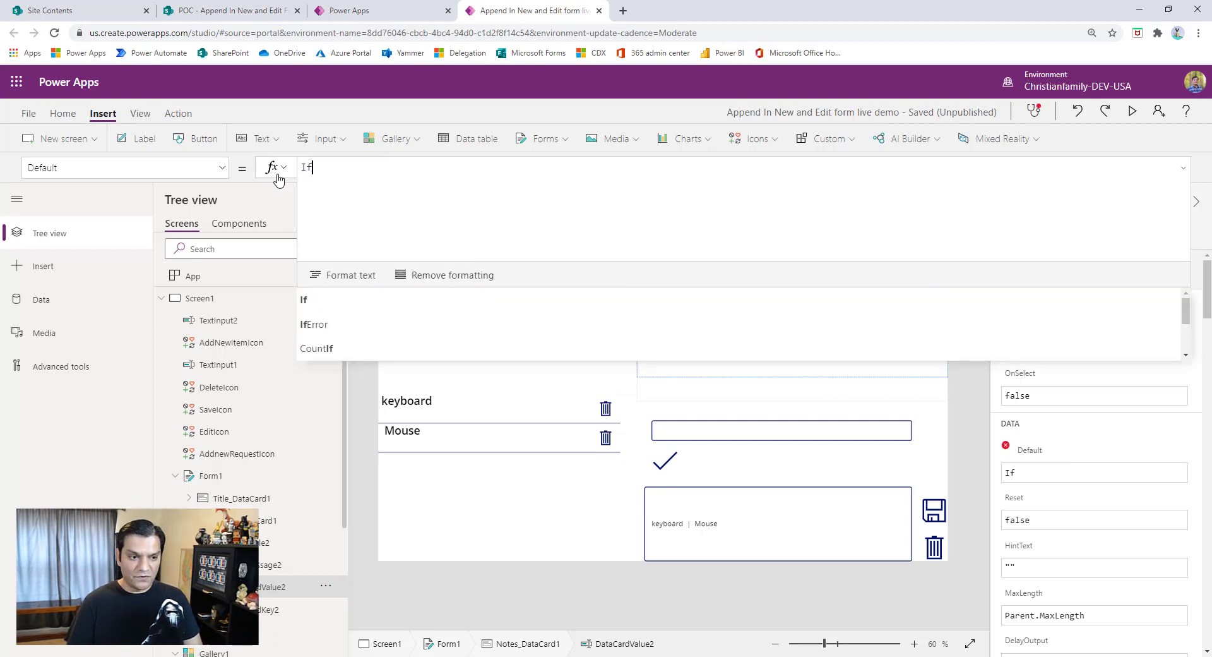
{"action": "type", "text": "("}
{"action": "key", "text": "shift+Return"}
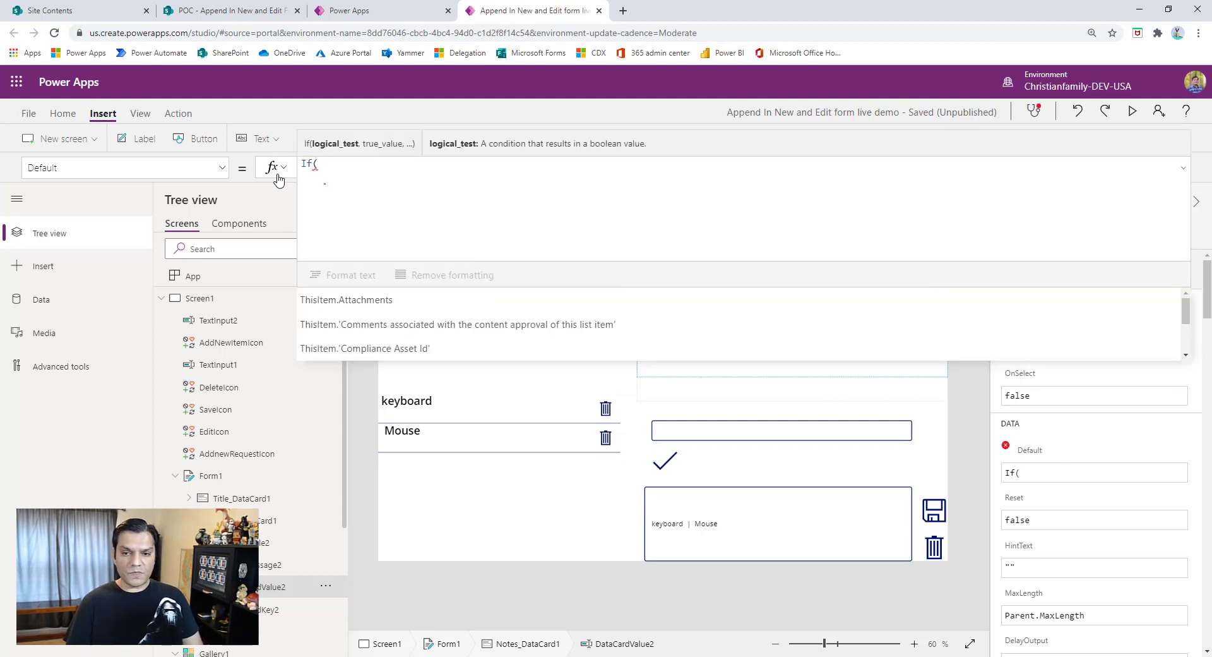
{"action": "type", "text": "FormTypeVar"}
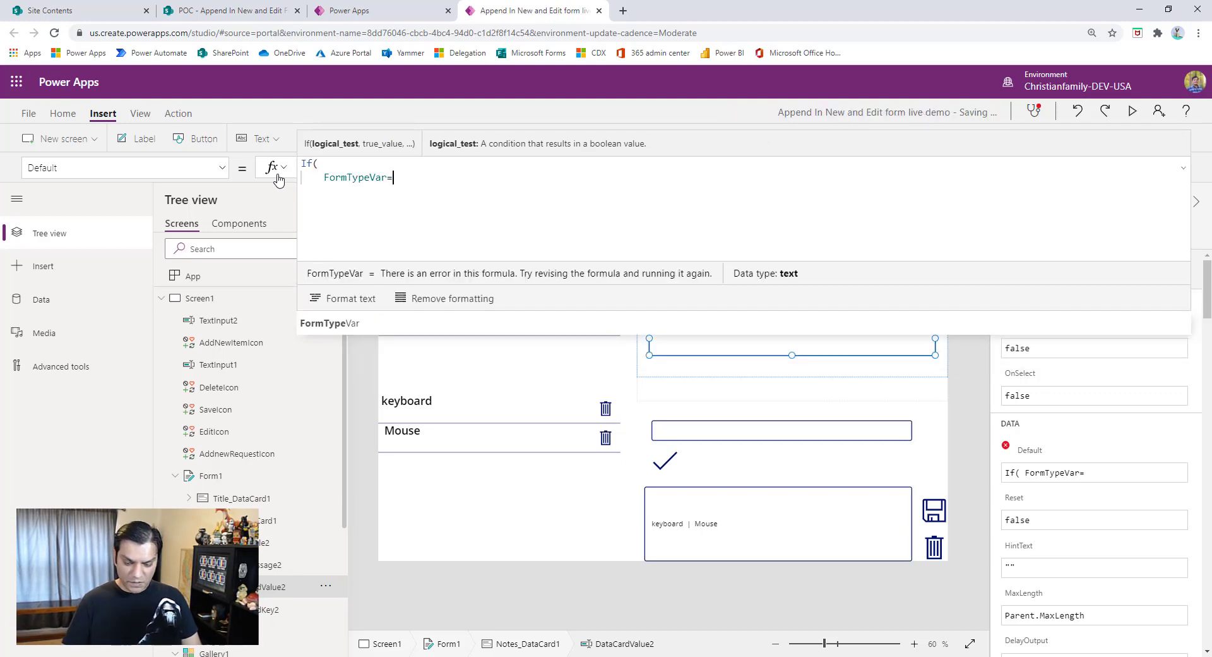
{"action": "type", "text": "=\"Blank"}
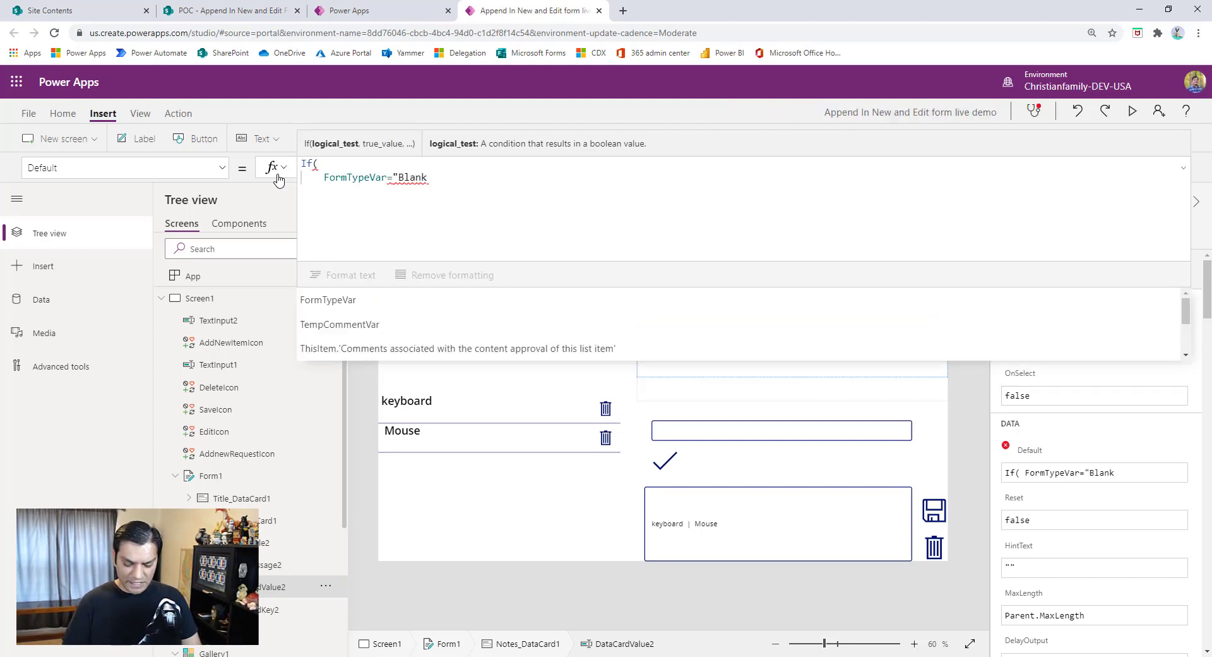
{"action": "type", "text": "\", "}
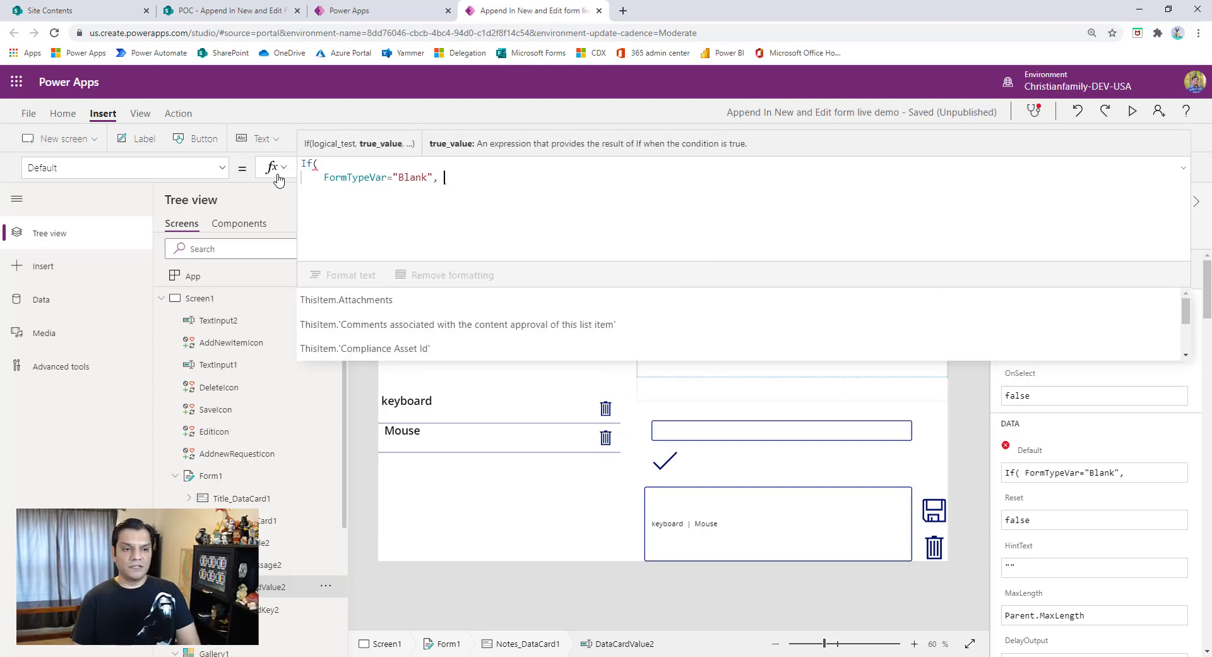
{"action": "type", "text": "tex"}
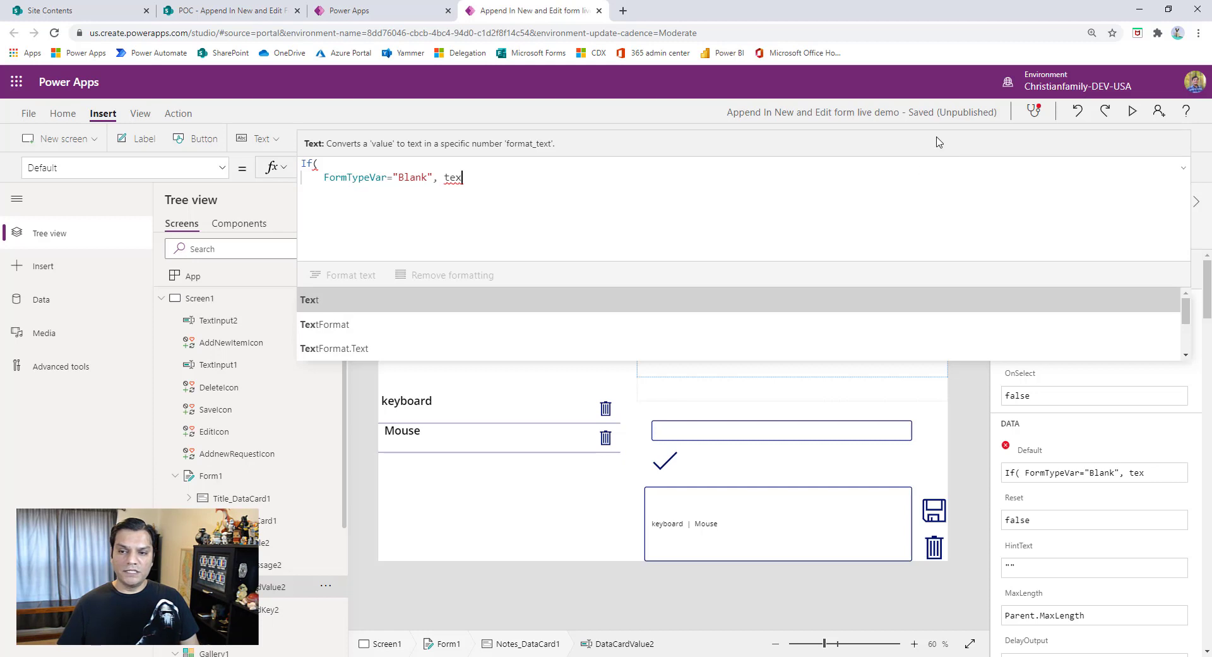
- Return TextInput2.Text as the result of the FormTypeVar="Blank" condition and start a new line in the formula
{"action": "left_click", "coordinate": [1183, 168]}
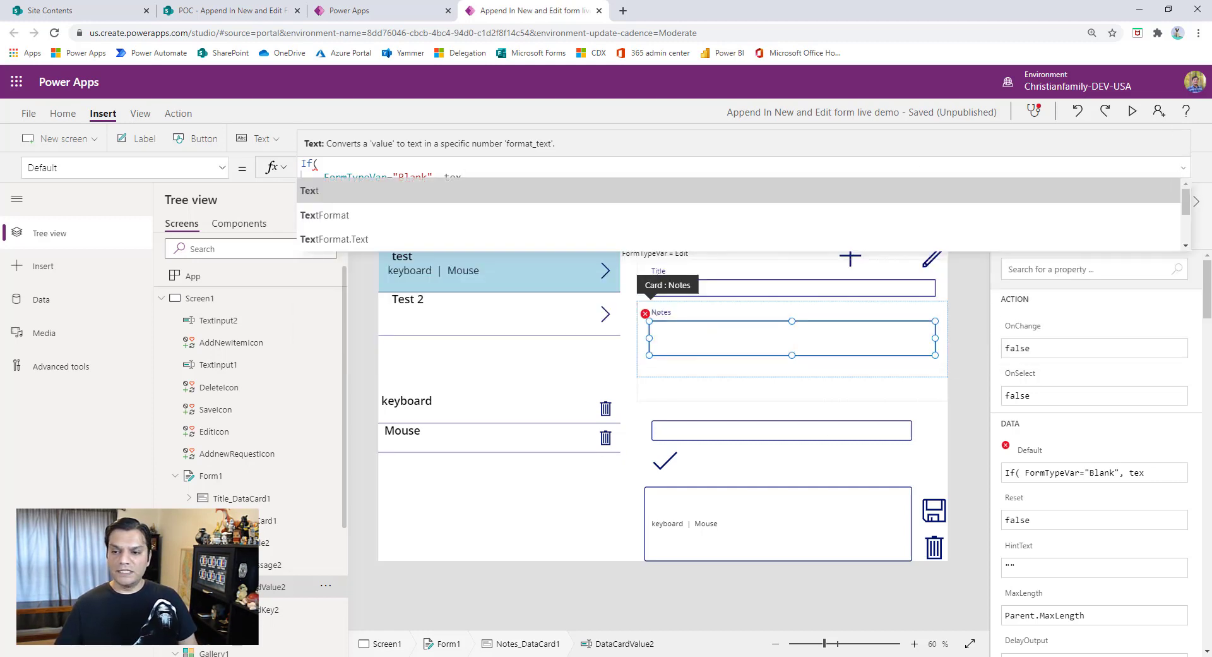
{"action": "key", "text": "BackSpace"}
{"action": "key", "text": "BackSpace"}
{"action": "key", "text": "BackSpace"}
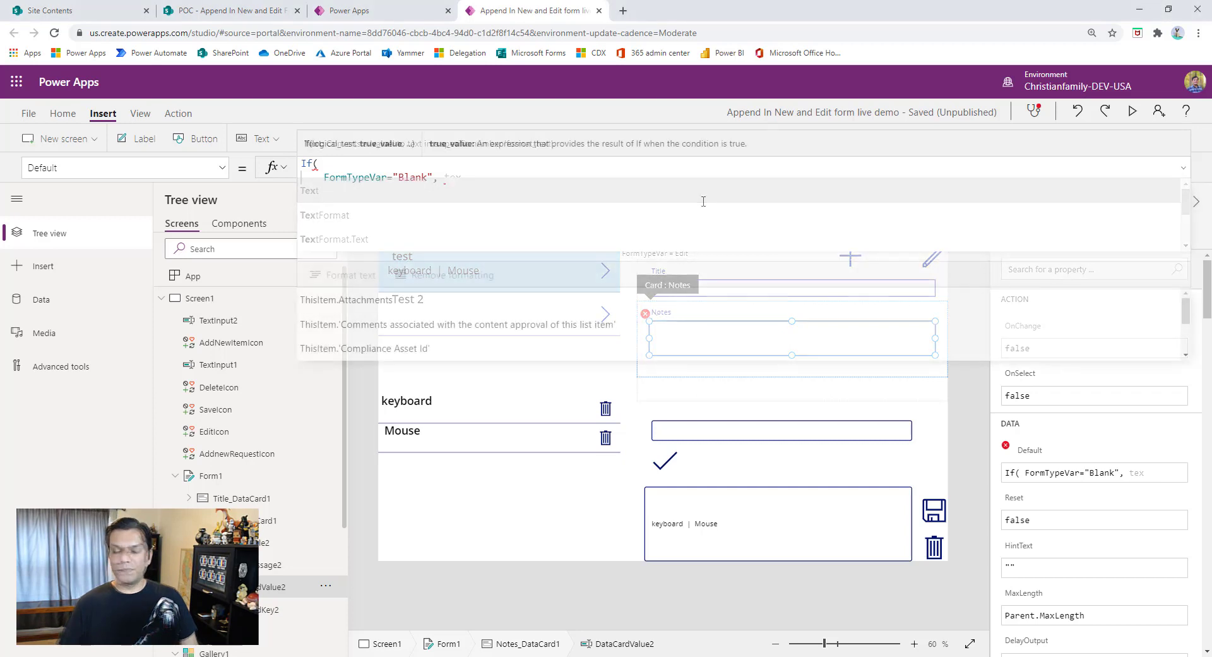
{"action": "type", "text": "Temp"}
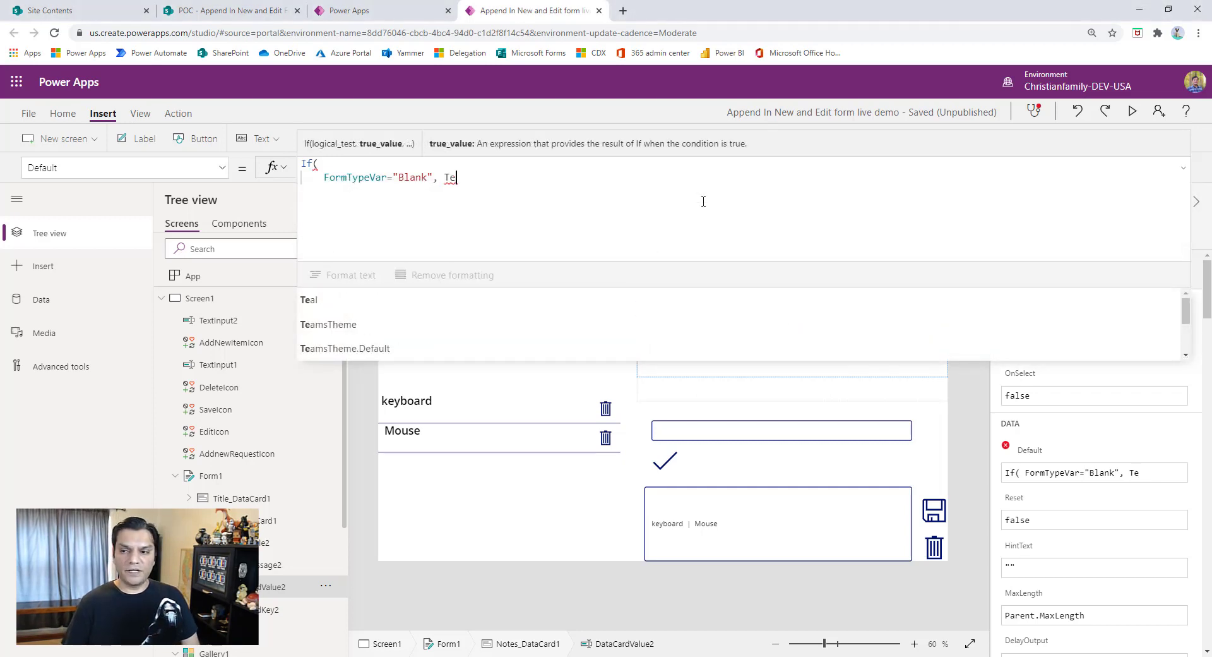
{"action": "key", "text": "BackSpace"}
{"action": "key", "text": "BackSpace"}
{"action": "type", "text": "xt"}
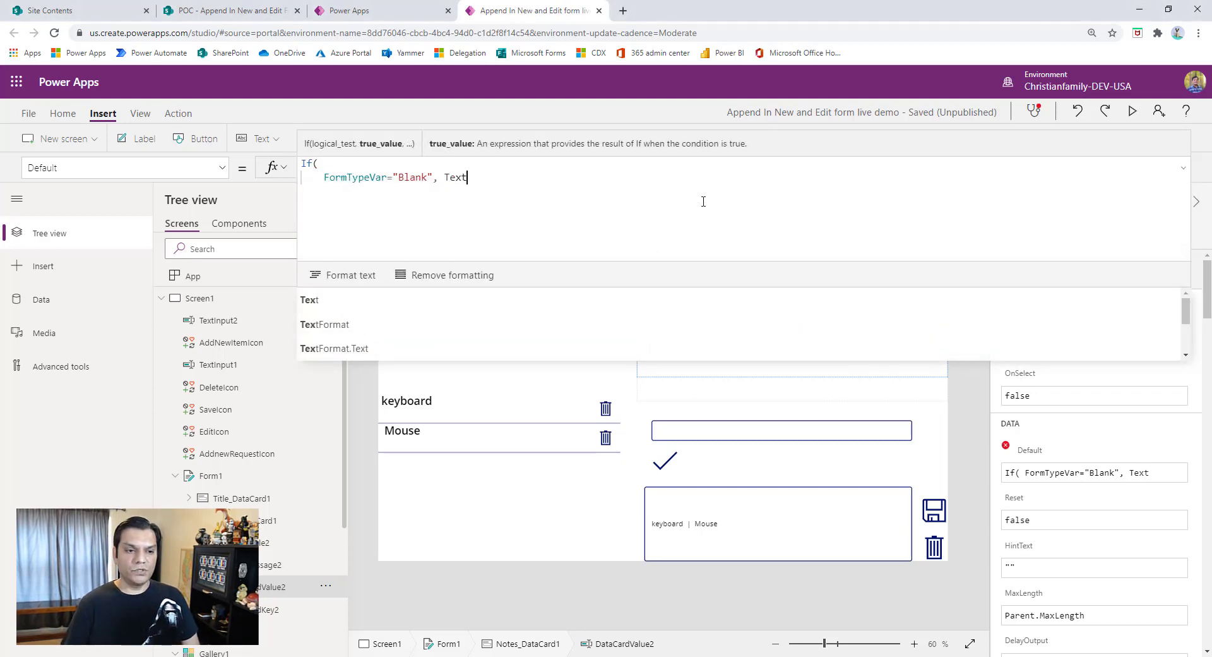
{"action": "type", "text": "Input2."}
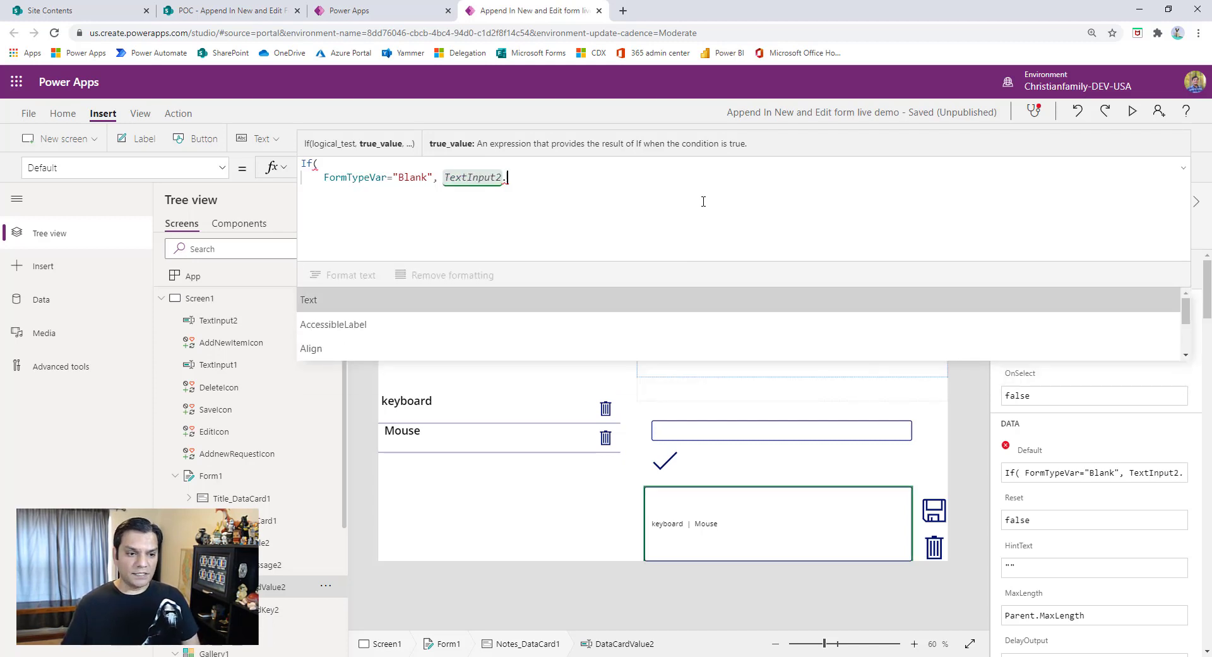
{"action": "type", "text": "Text,"}
{"action": "key", "text": "shift+Return"}
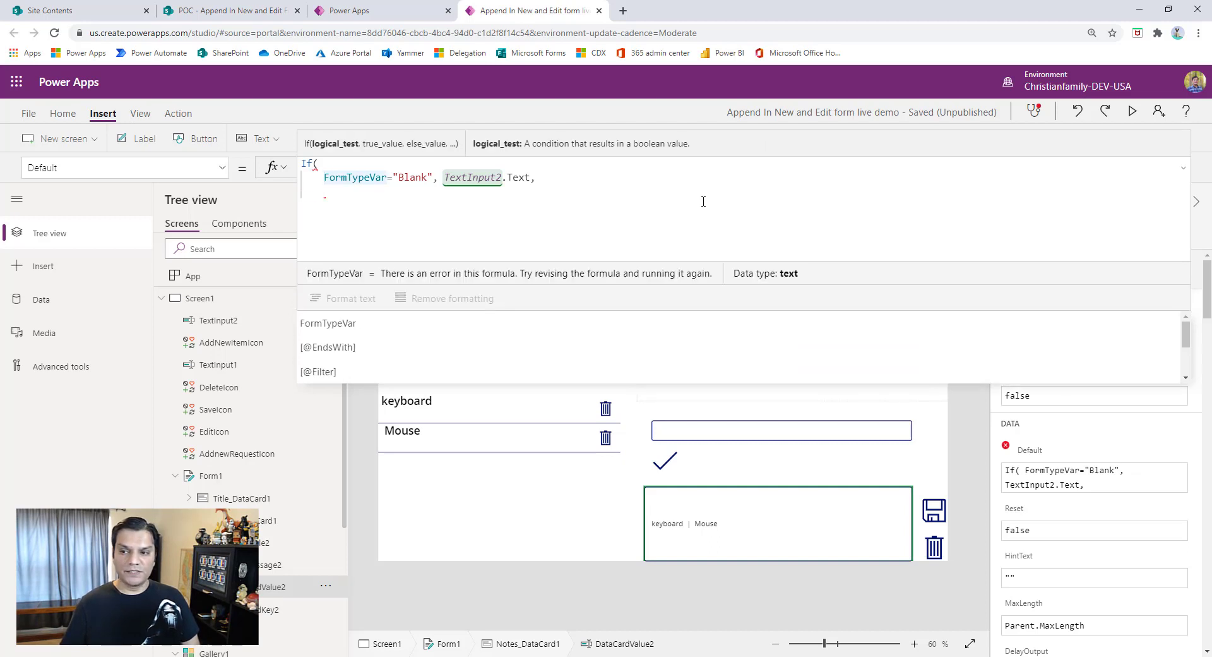
- Duplicate the "Blank" line of the If formula and change the copy's condition to FormTypeVar="New"
{"action": "key", "text": "shift+End"}
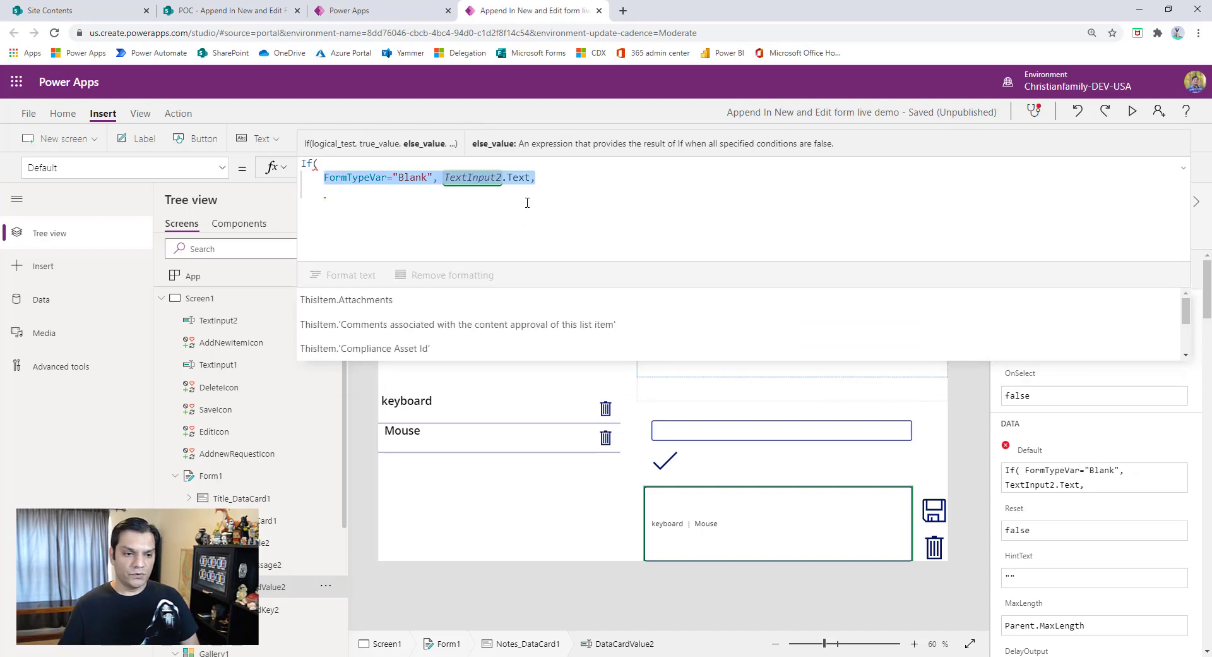
{"action": "key", "text": "ctrl+c"}
{"action": "key", "text": "ctrl+v"}
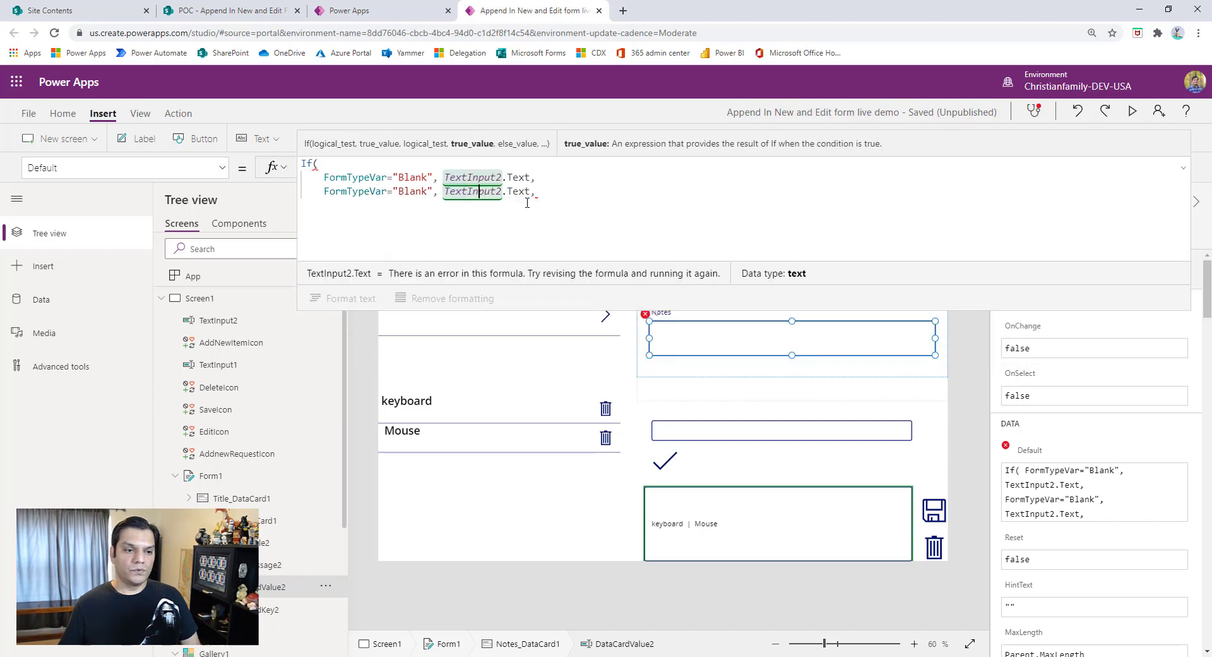
{"action": "key", "text": "Left"}
{"action": "key", "text": "Left"}
{"action": "key", "text": "Left"}
{"action": "key", "text": "Left"}
{"action": "key", "text": "Left"}
{"action": "key", "text": "Left"}
{"action": "key", "text": "Left"}
{"action": "key", "text": "Left"}
{"action": "key", "text": "Left"}
{"action": "key", "text": "Left"}
{"action": "key", "text": "BackSpace"}
{"action": "key", "text": "BackSpace"}
{"action": "key", "text": "BackSpace"}
{"action": "key", "text": "BackSpace"}
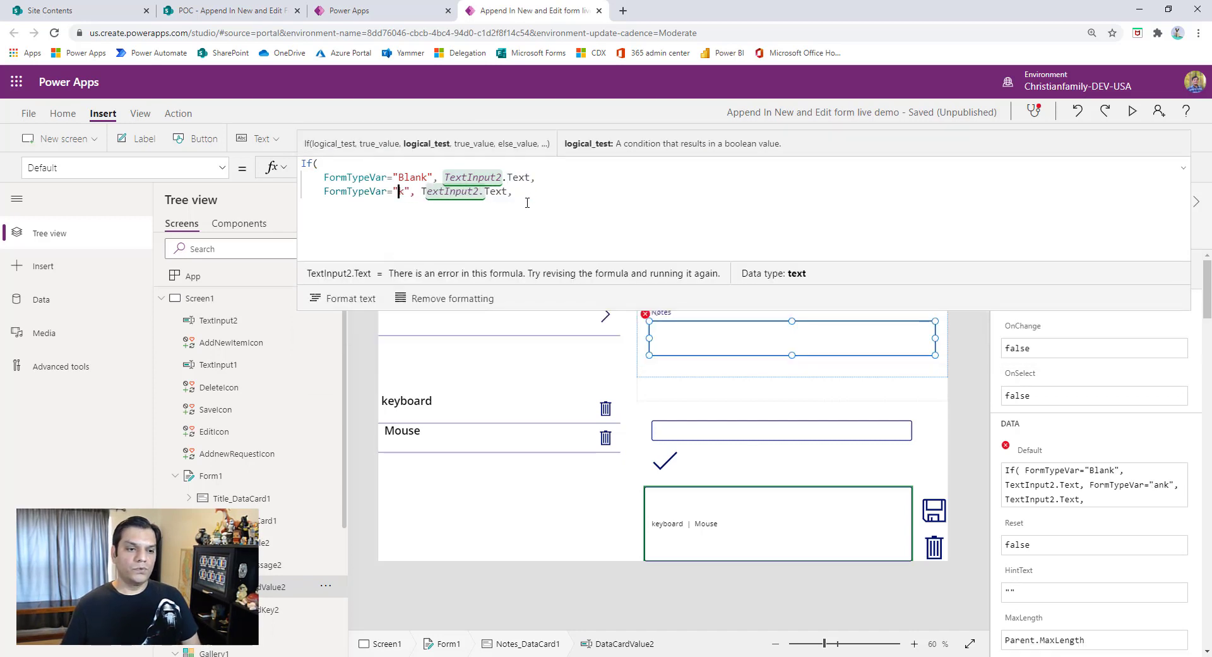
{"action": "key", "text": "Delete"}
{"action": "type", "text": "New"}
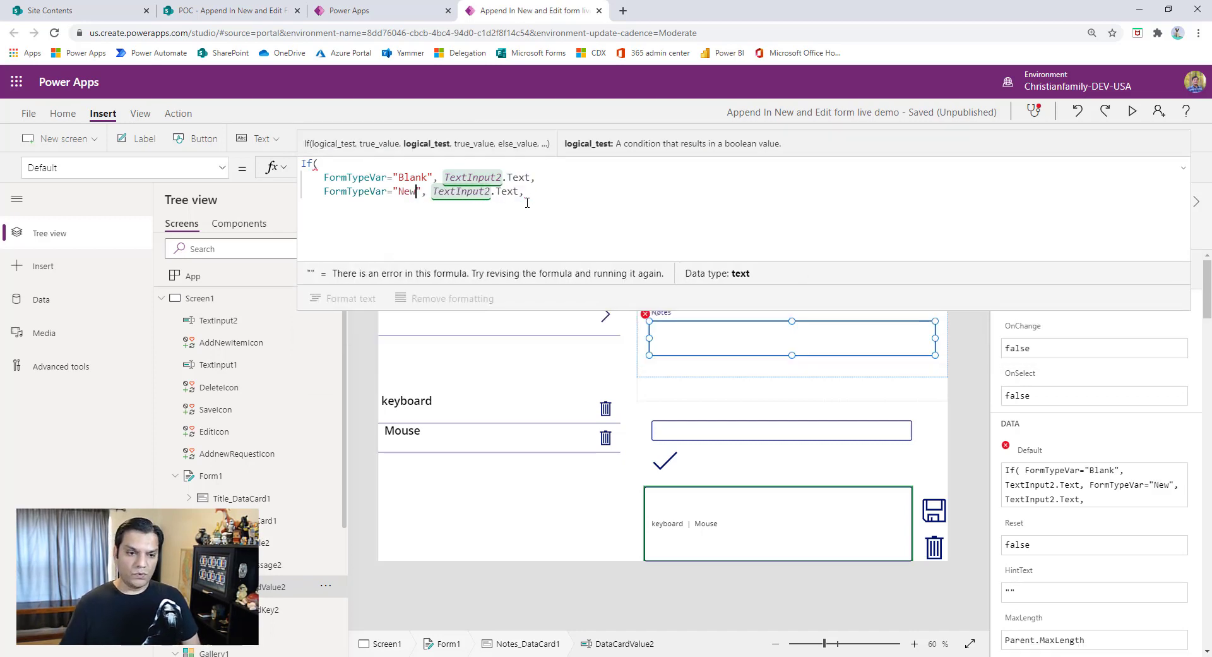
- Add a third condition to the If formula, FormTypeVar="Edit", that returns ThisItem.Notes
{"action": "key", "text": "End"}
{"action": "key", "text": "shift+Return"}
{"action": "type", "text": "f"}
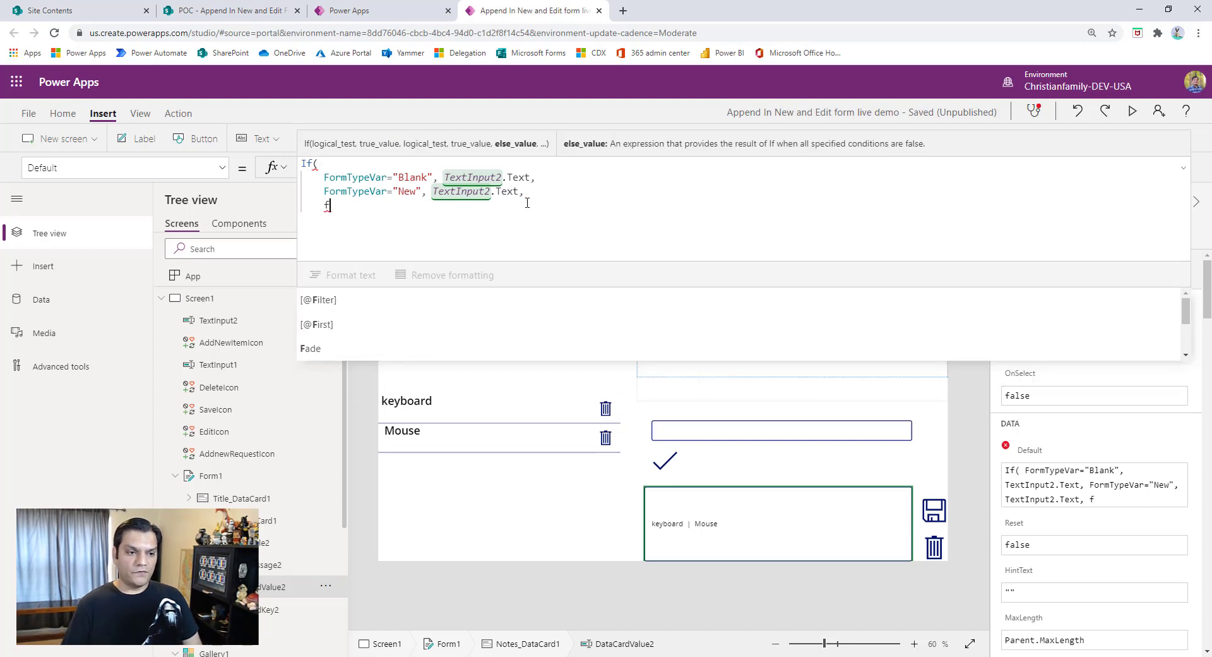
{"action": "type", "text": "ormTypeVar"}
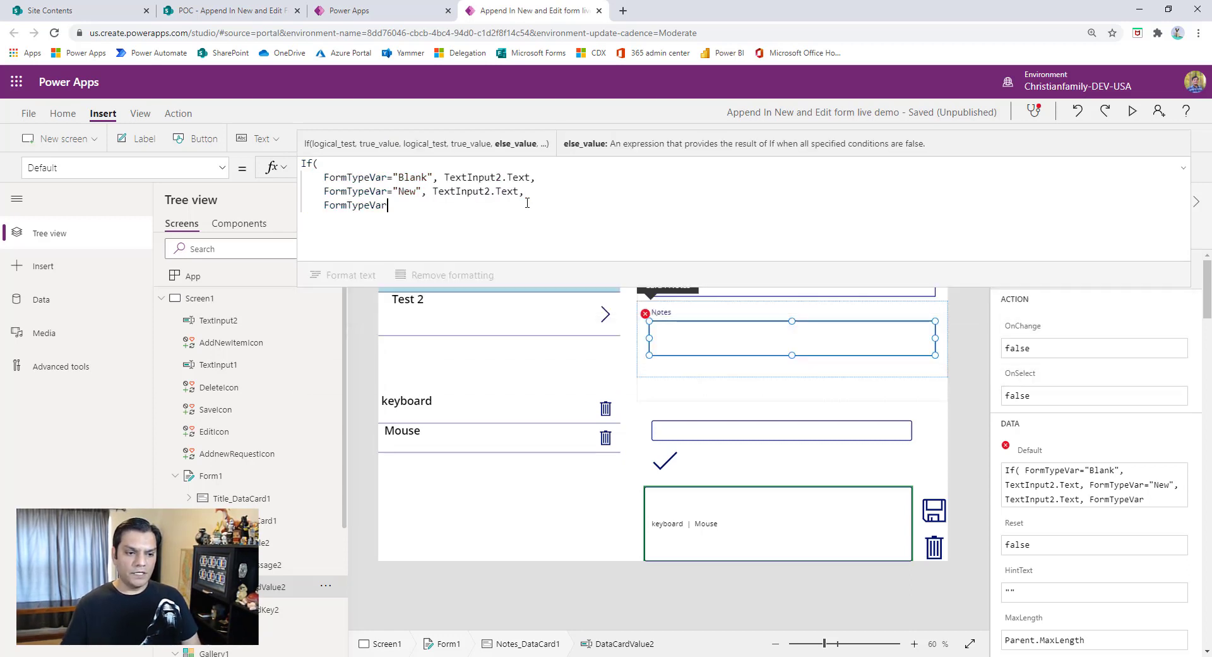
{"action": "type", "text": "=\"Edit"}
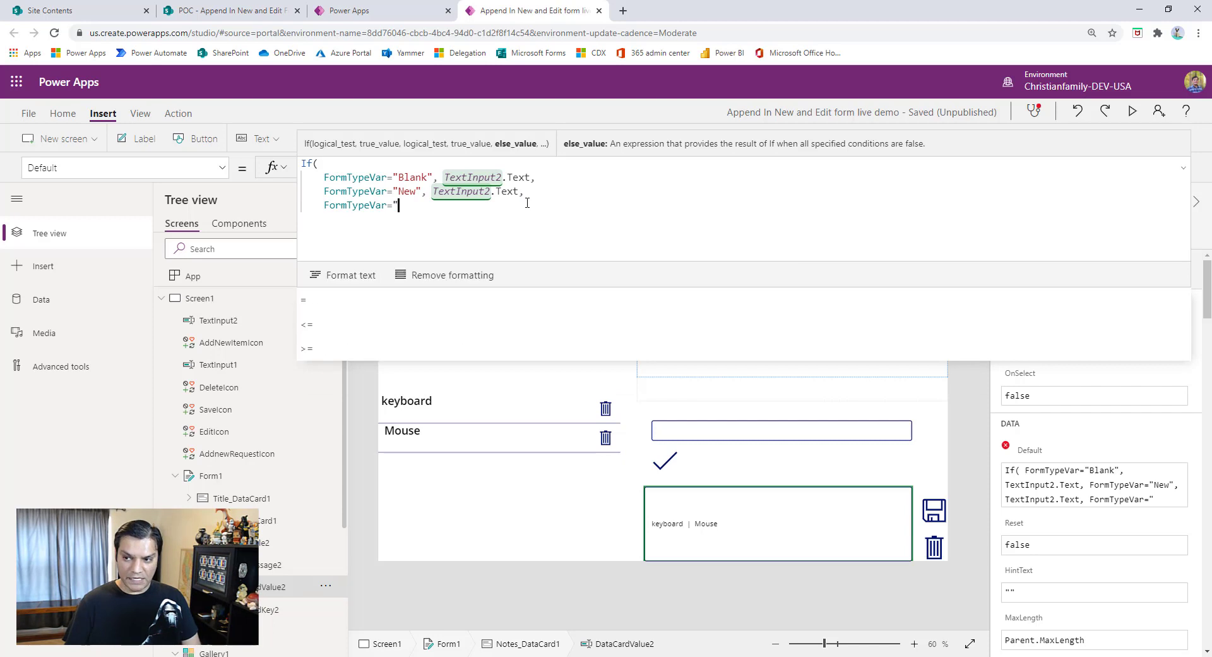
{"action": "type", "text": "\", "}
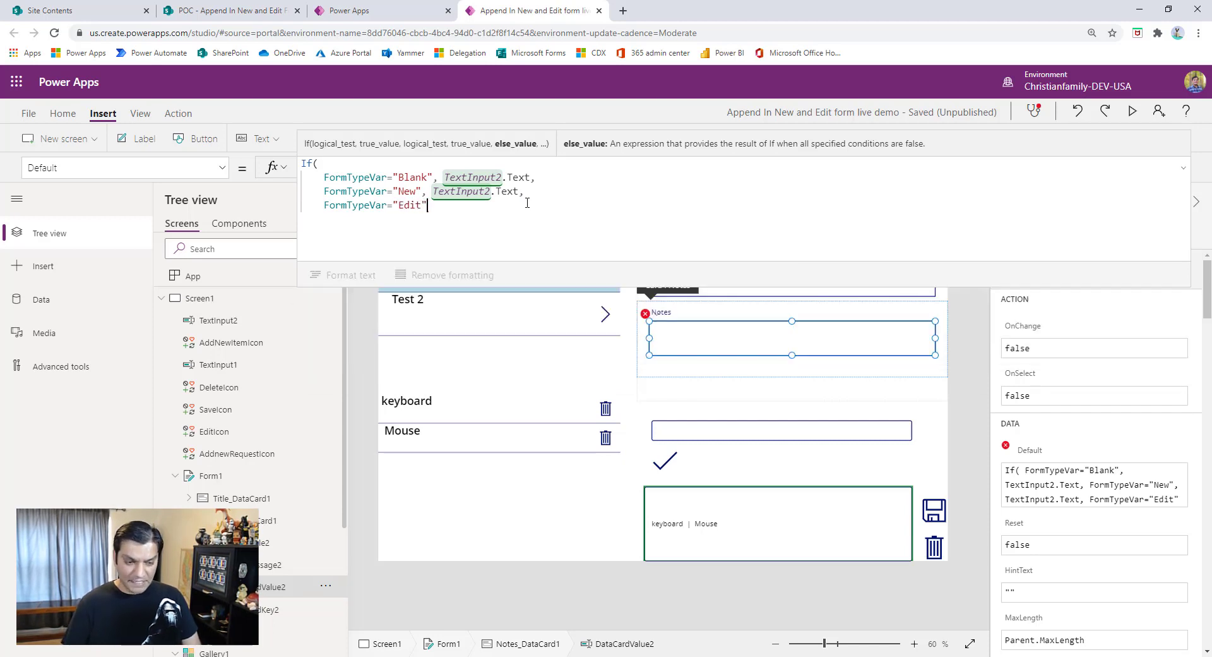
{"action": "type", "text": "Thisitem"}
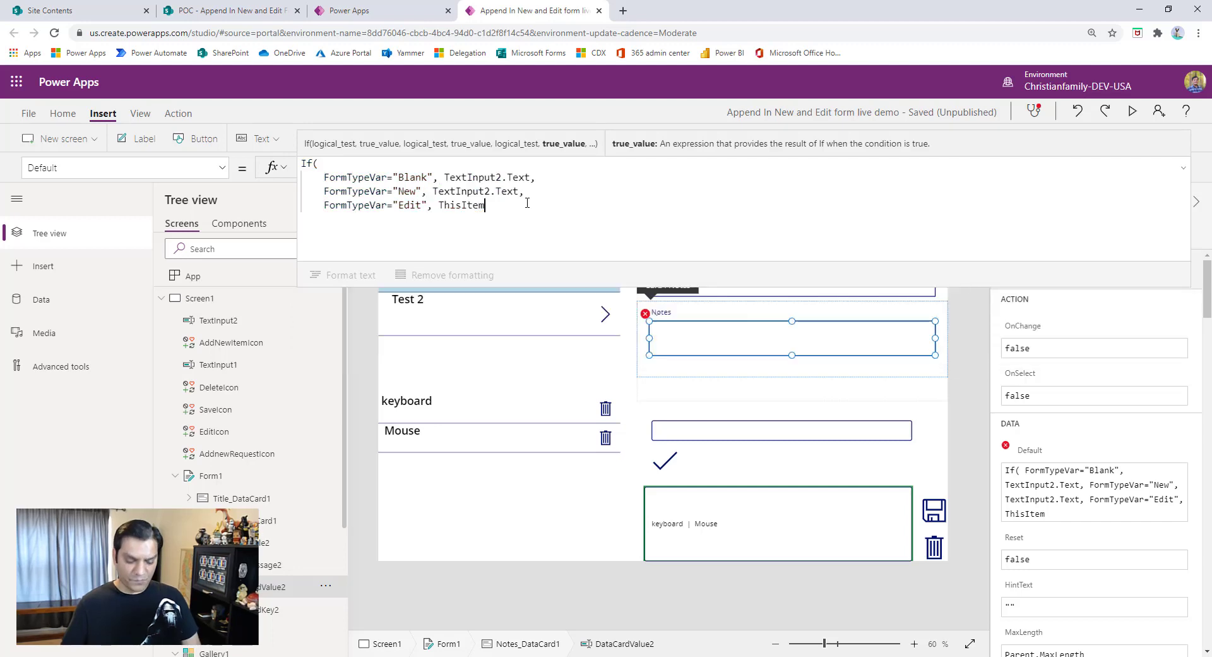
{"action": "type", "text": ".note"}
{"action": "type", "text": "s"}
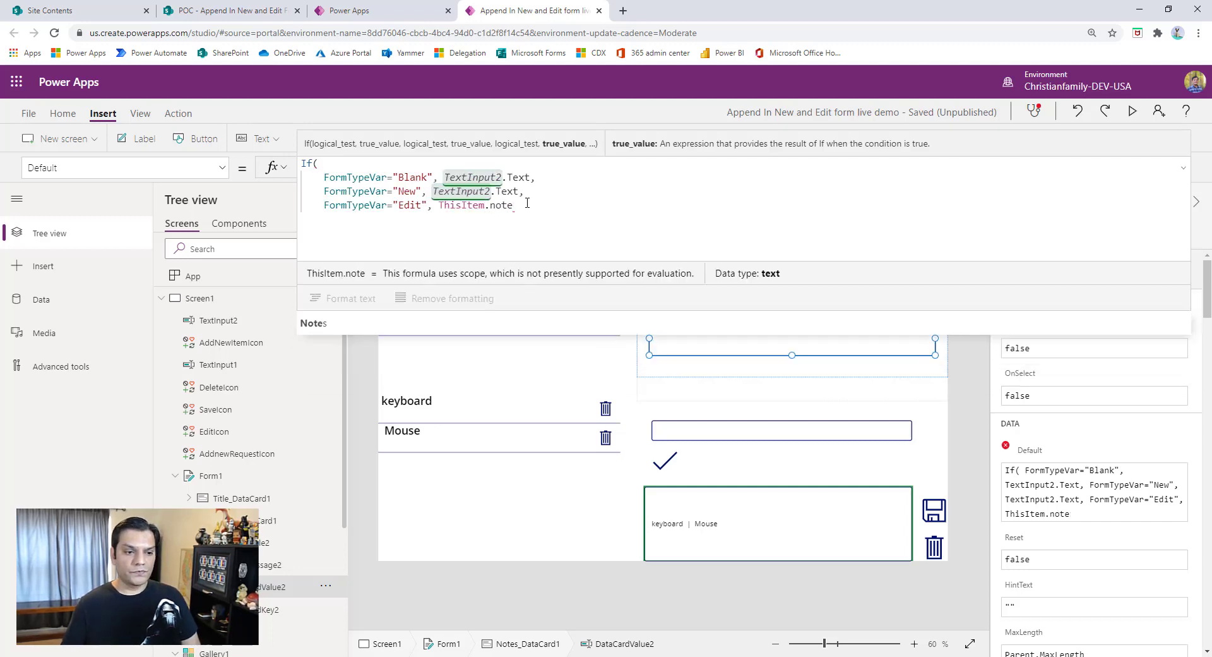
{"action": "type", "text": ","}
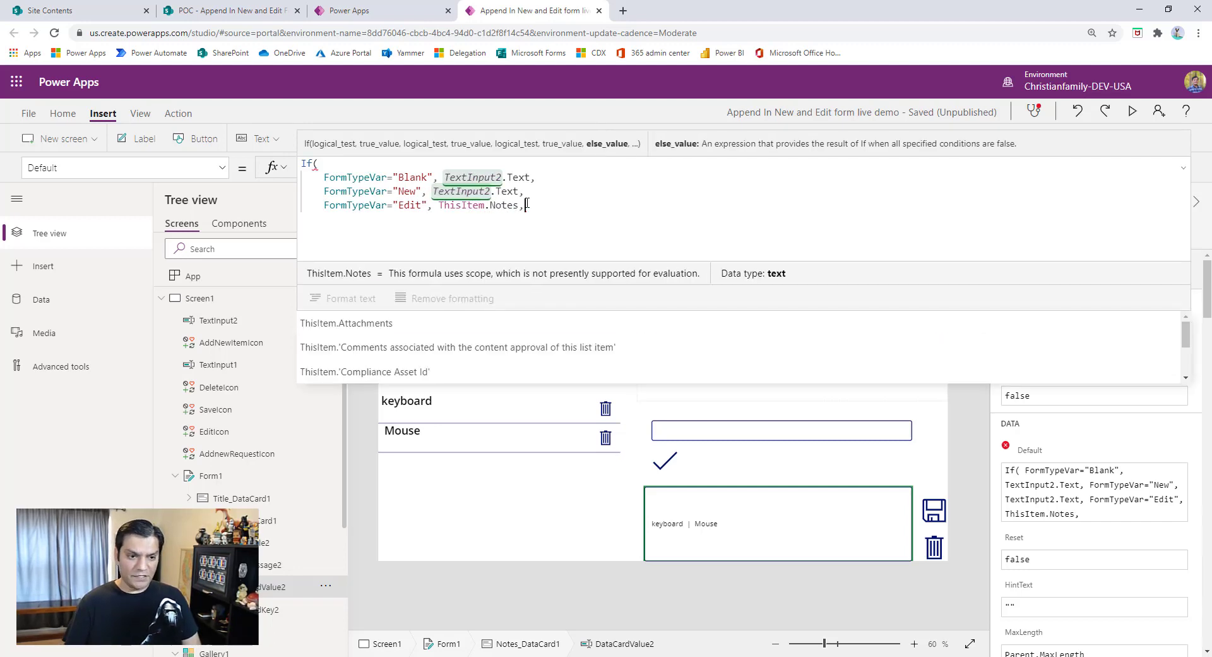
- Copy the "Blank" and "New" condition lines and paste them below the "Edit" line of the If formula
{"action": "key", "text": "shift+Return"}
{"action": "key", "text": "shift+Down"}
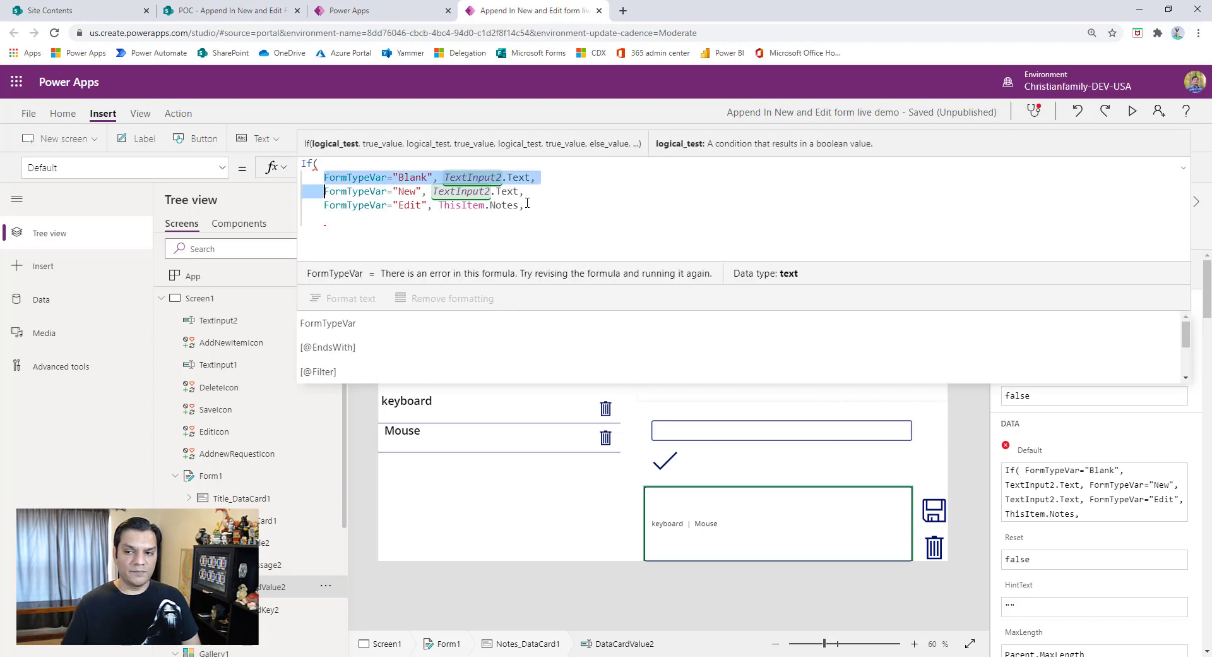
{"action": "key", "text": "shift+End"}
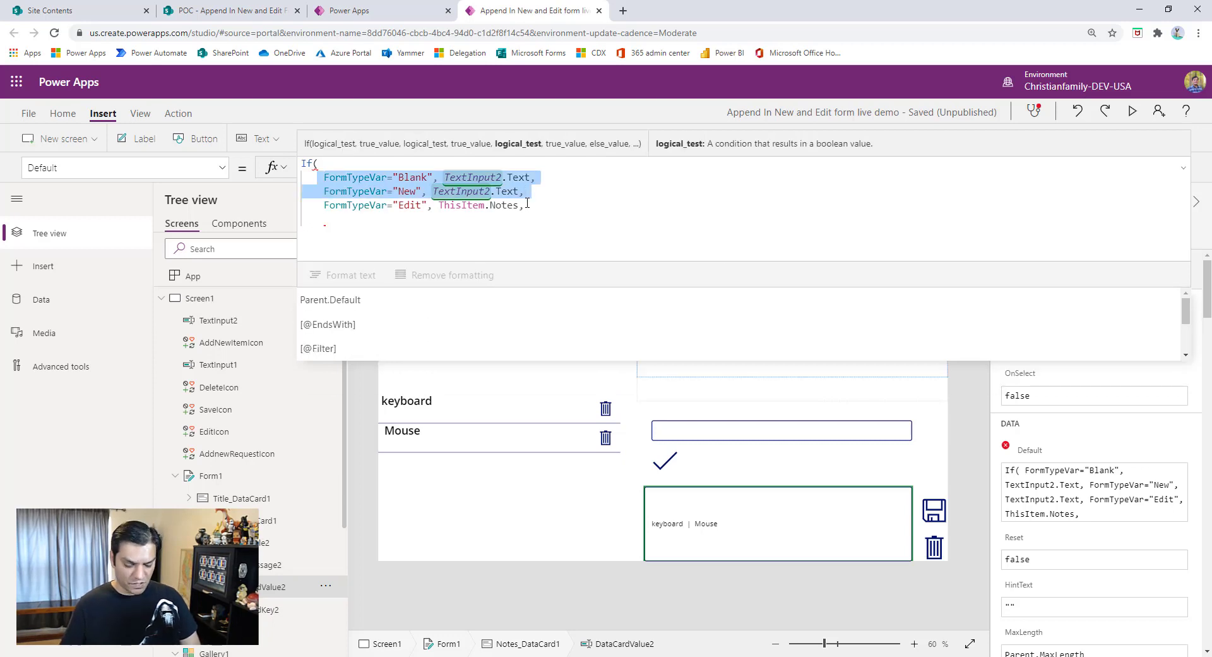
{"action": "key", "text": "ctrl+c"}
{"action": "left_click", "coordinate": [515, 220]}
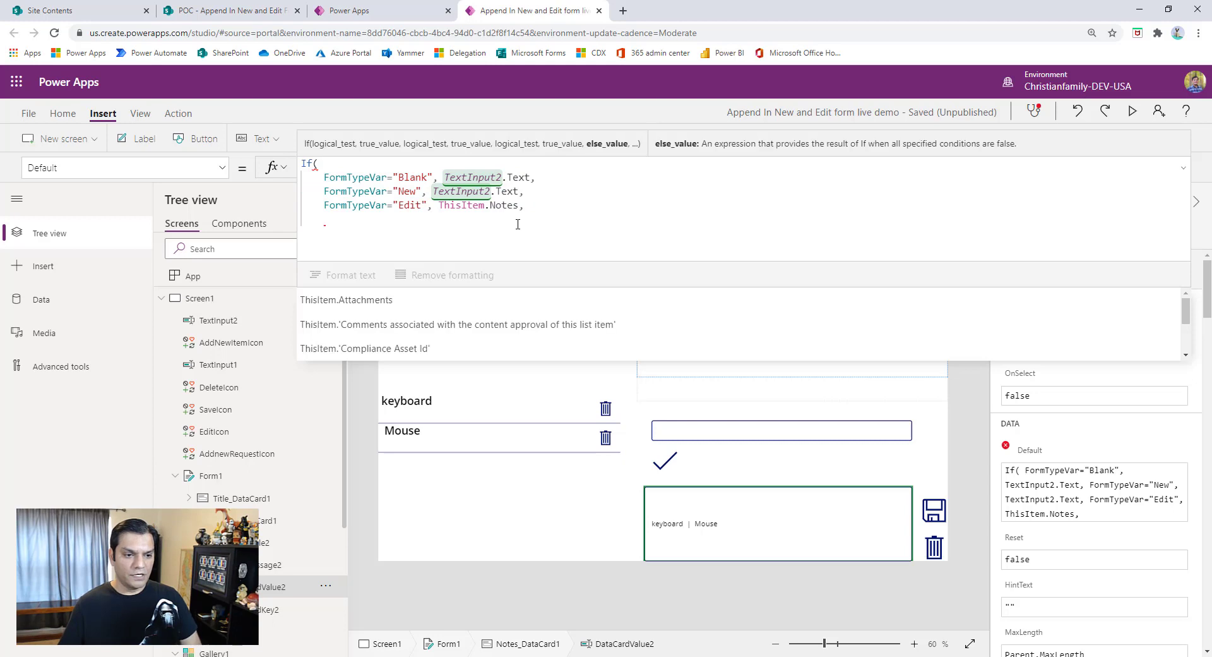
{"action": "key", "text": "ctrl+v"}
- Change the condition of the copied "Blank" line in the If formula to FormTypeVar="EditAdd"
{"action": "left_click", "coordinate": [417, 219]}
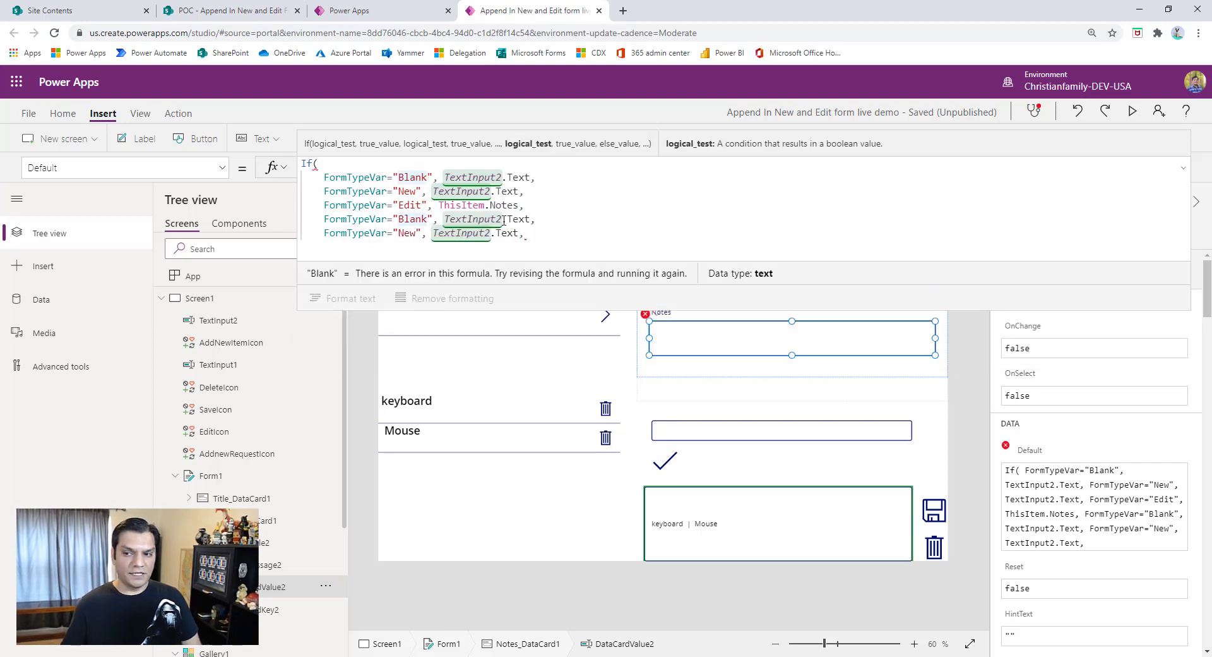
{"action": "key", "text": "Left"}
{"action": "key", "text": "Left"}
{"action": "key", "text": "BackSpace"}
{"action": "key", "text": "Delete"}
{"action": "key", "text": "Delete"}
{"action": "key", "text": "Delete"}
{"action": "key", "text": "Delete"}
{"action": "type", "text": "Edi"}
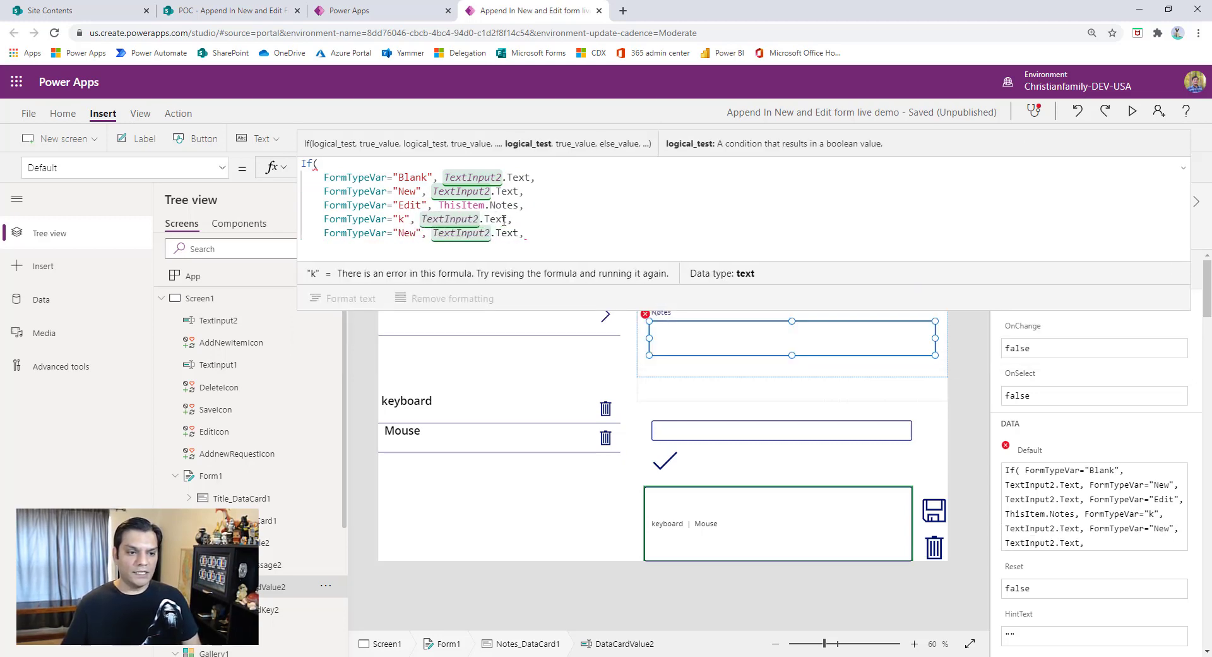
{"action": "type", "text": "tAdd"}
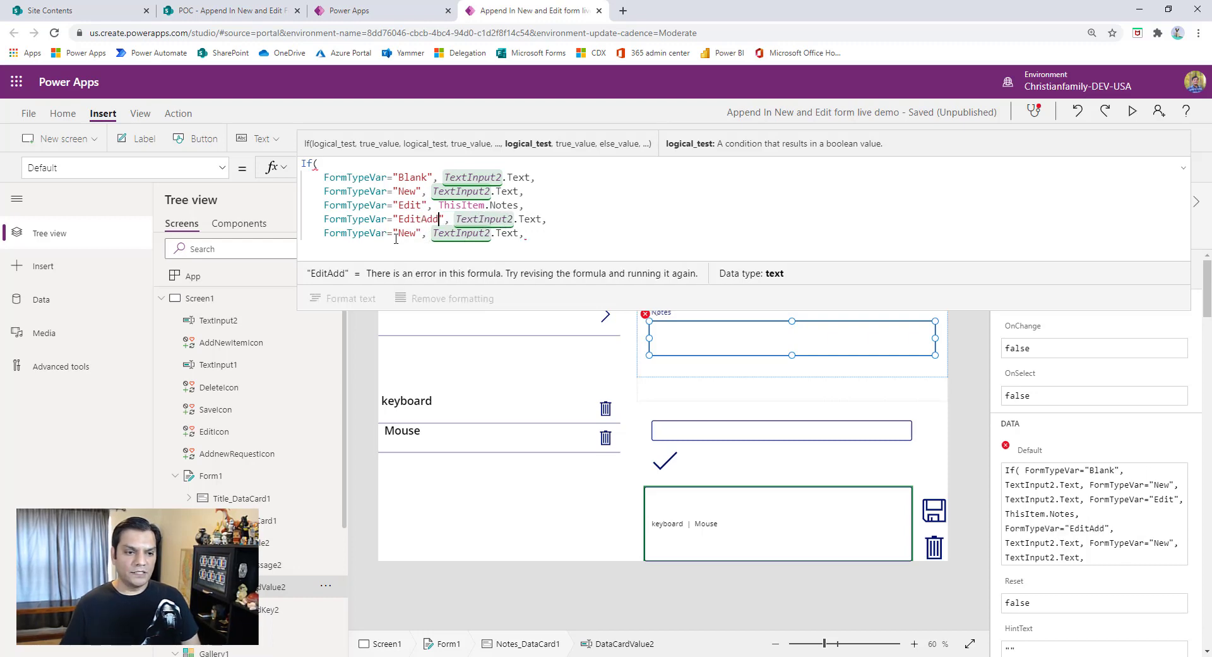
- Change the last line's condition to FormTypeVar="Delete", remove its trailing comma and close the If formula with a parenthesis
{"action": "key", "text": "Delete"}
{"action": "key", "text": "Delete"}
{"action": "key", "text": "Delete"}
{"action": "type", "text": "Delete"}
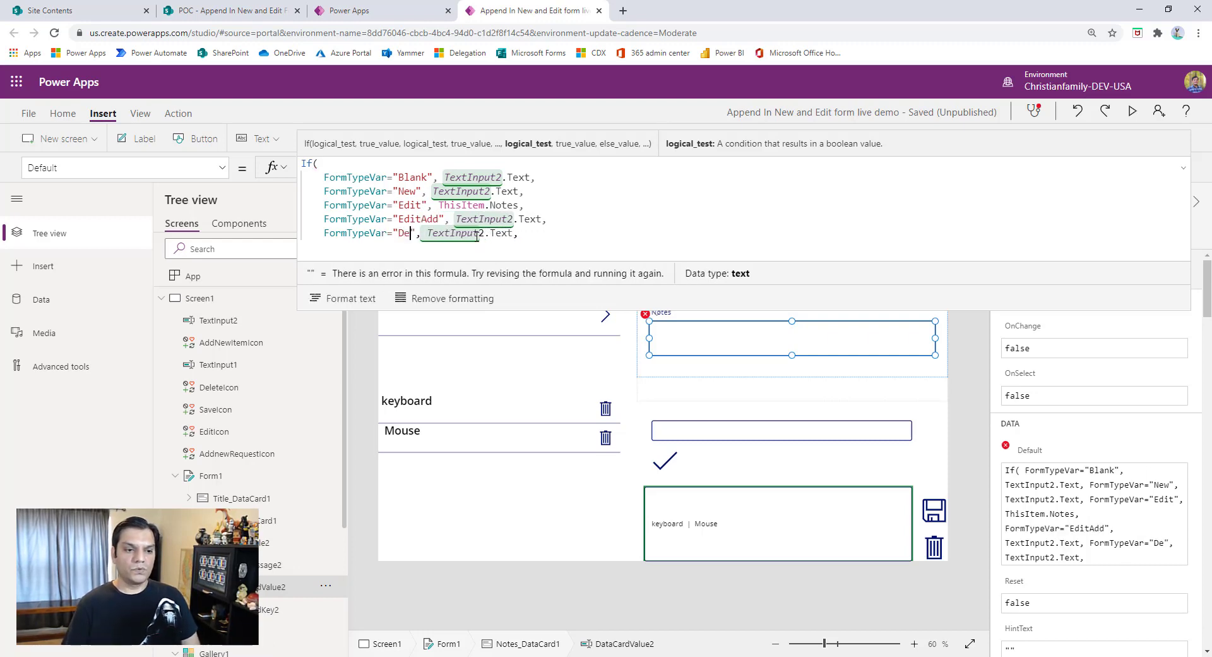
{"action": "key", "text": "End"}
{"action": "key", "text": "BackSpace"}
{"action": "key", "text": "Return"}
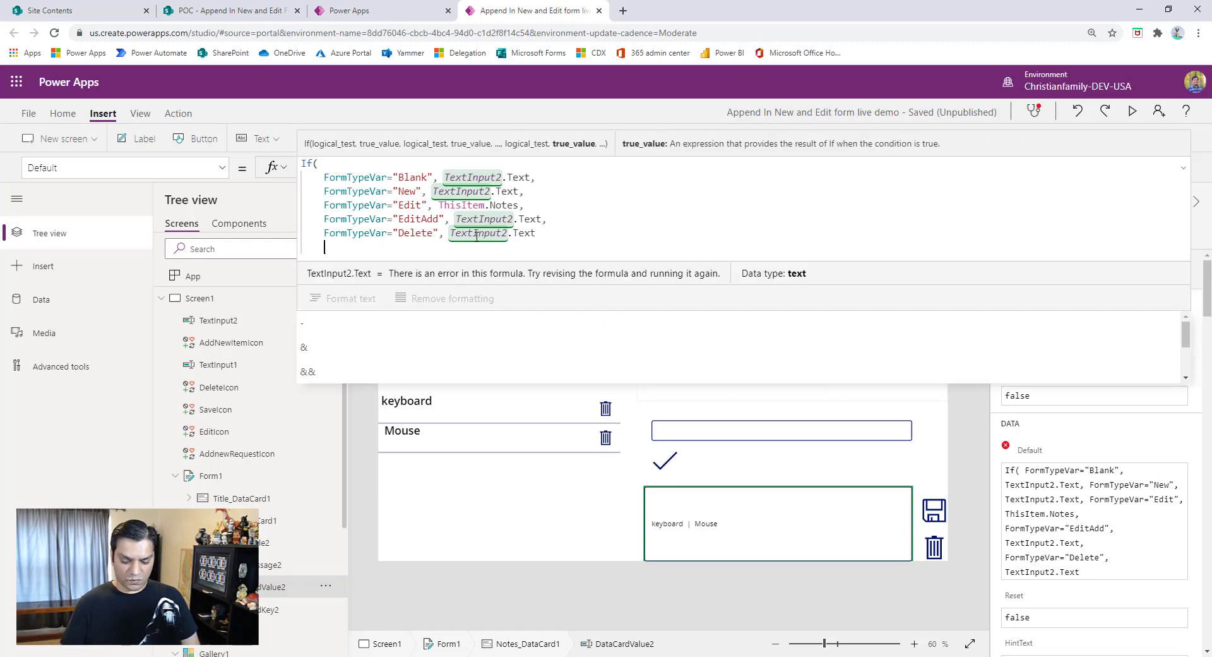
{"action": "type", "text": ")"}
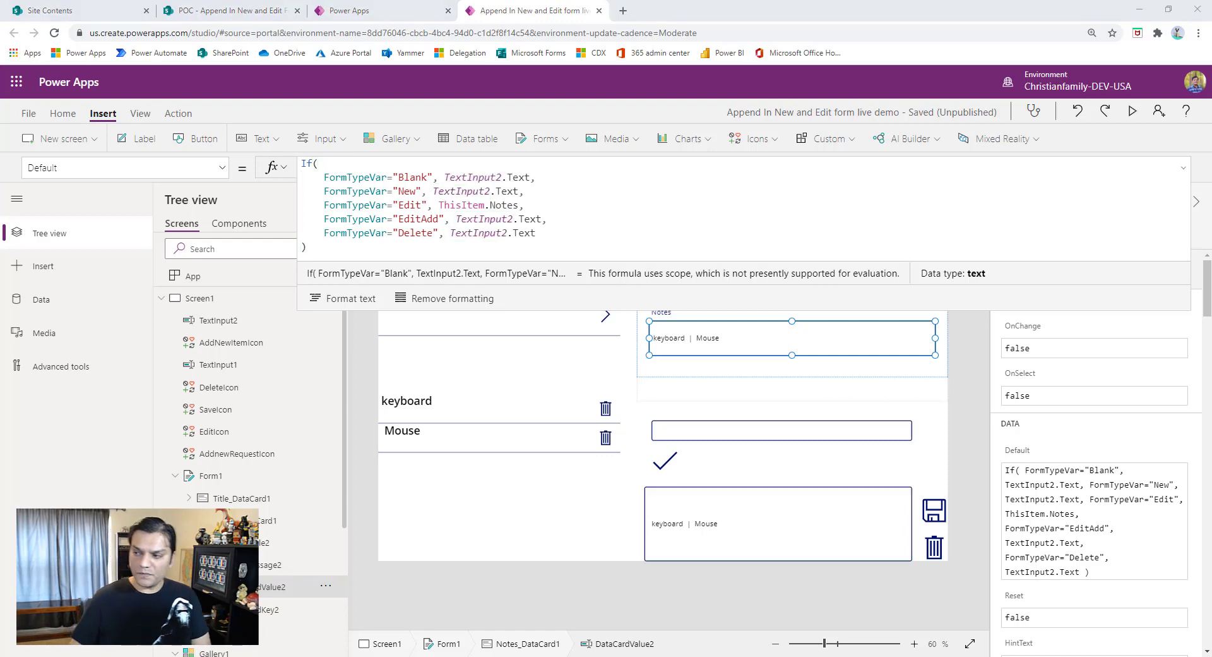
{"action": "left_click", "coordinate": [224, 165]}
{"action": "scroll", "coordinate": [138, 354], "scroll_direction": "down", "scroll_amount": 15}
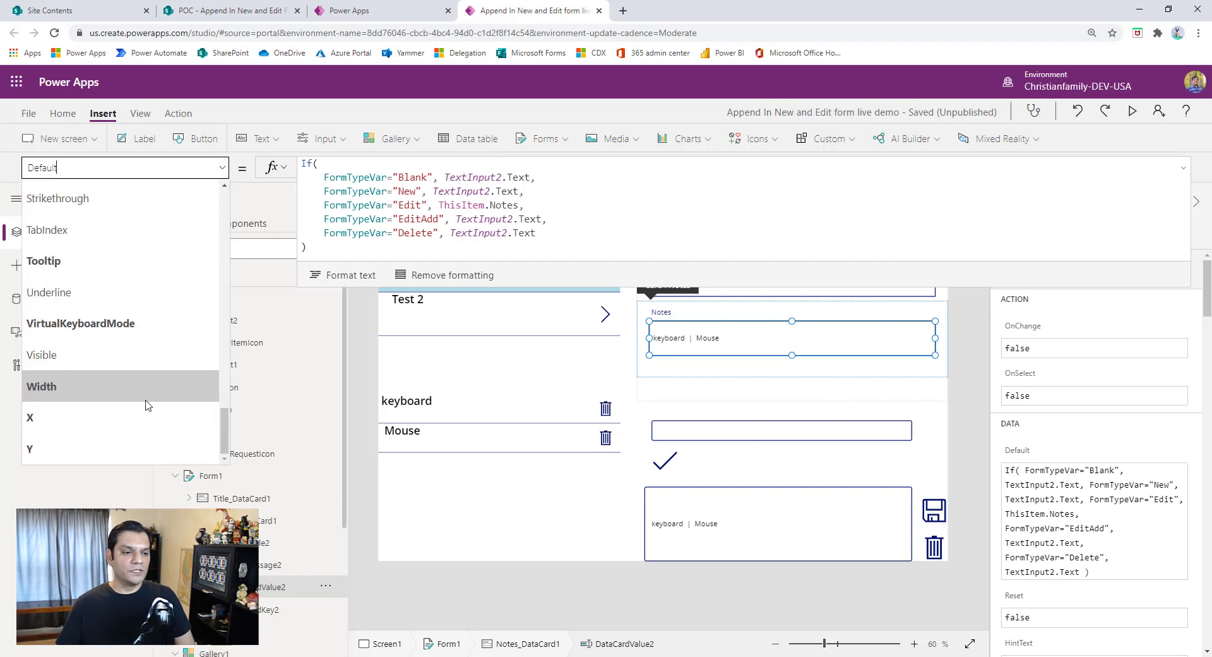
{"action": "left_click", "coordinate": [138, 355]}
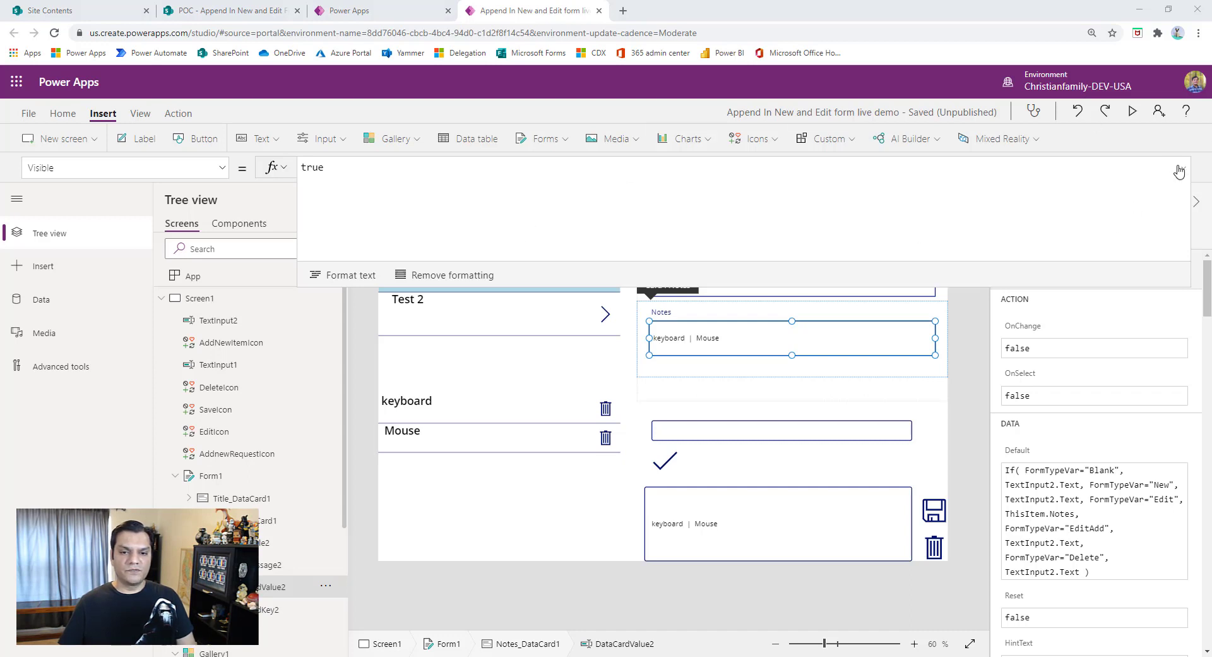
- Replace the DisplayMode formula of the Notes card's text input with DisplayMode.View
{"action": "left_click", "coordinate": [214, 170]}
{"action": "scroll", "coordinate": [152, 239], "scroll_direction": "up", "scroll_amount": 10}
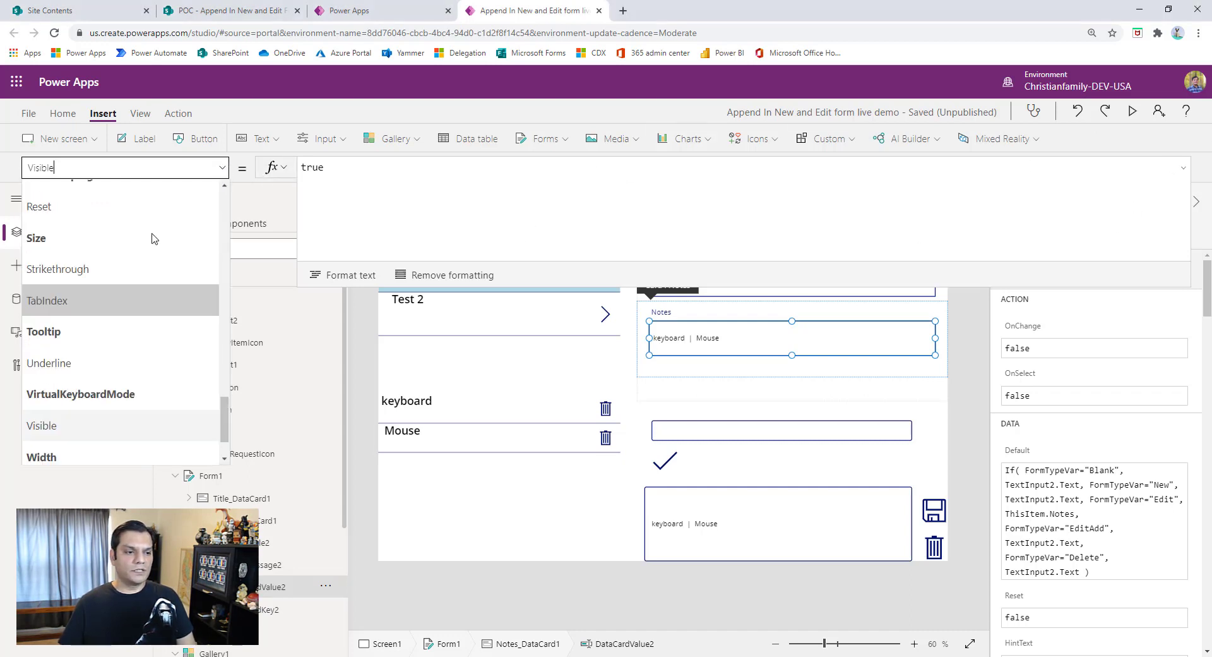
{"action": "scroll", "coordinate": [153, 239], "scroll_direction": "up", "scroll_amount": 6}
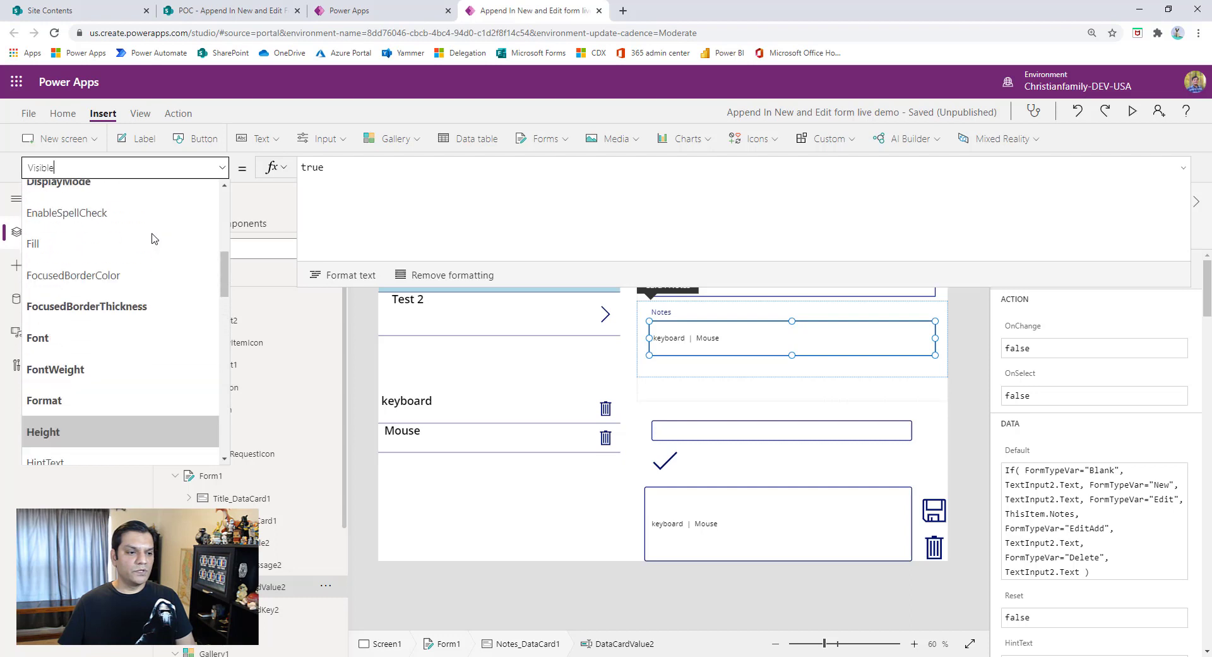
{"action": "left_click", "coordinate": [104, 411]}
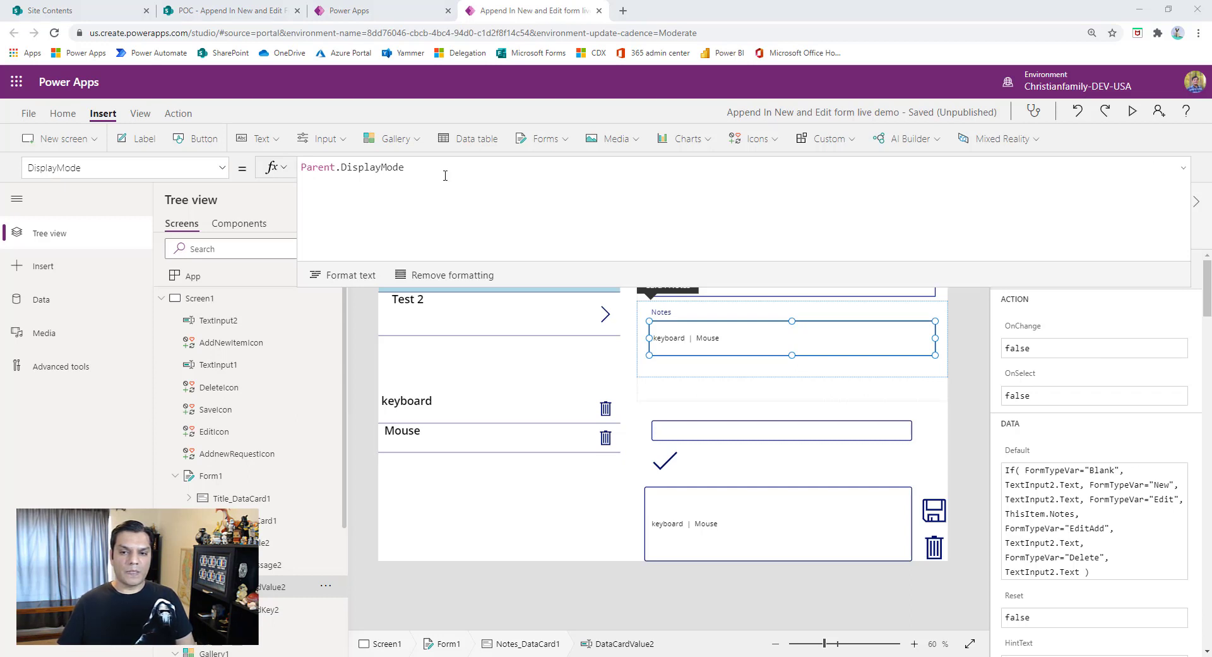
{"action": "left_click", "coordinate": [417, 199]}
{"action": "key", "text": "ctrl+a"}
{"action": "key", "text": "BackSpace"}
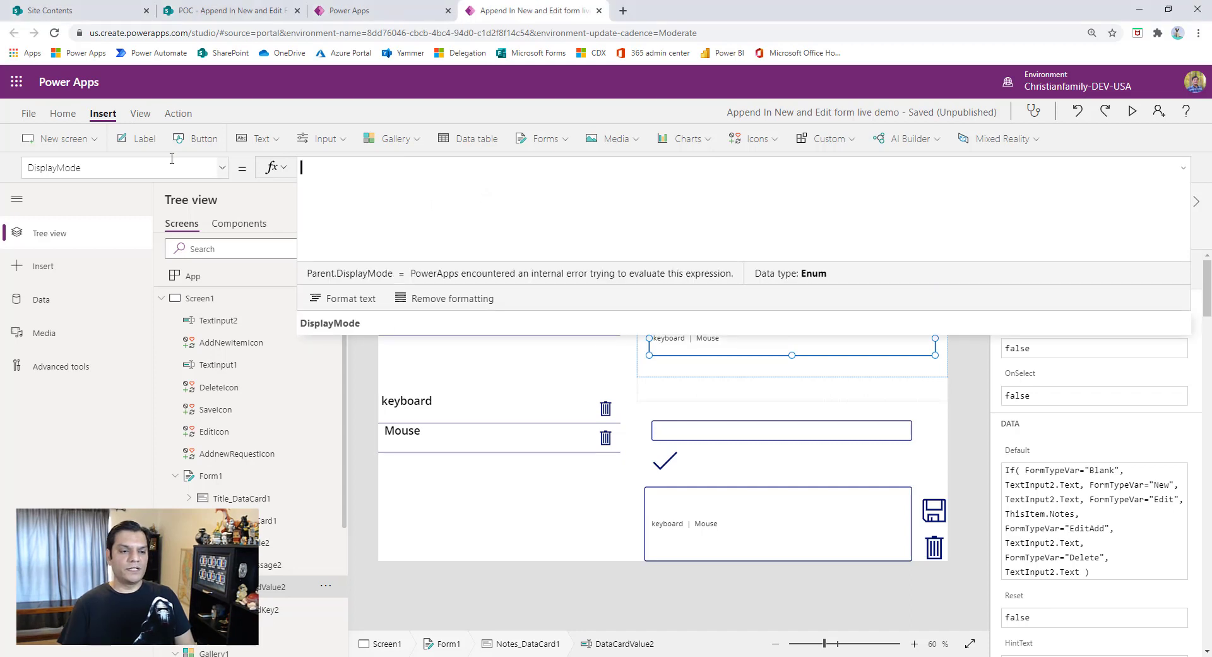
{"action": "type", "text": "view"}
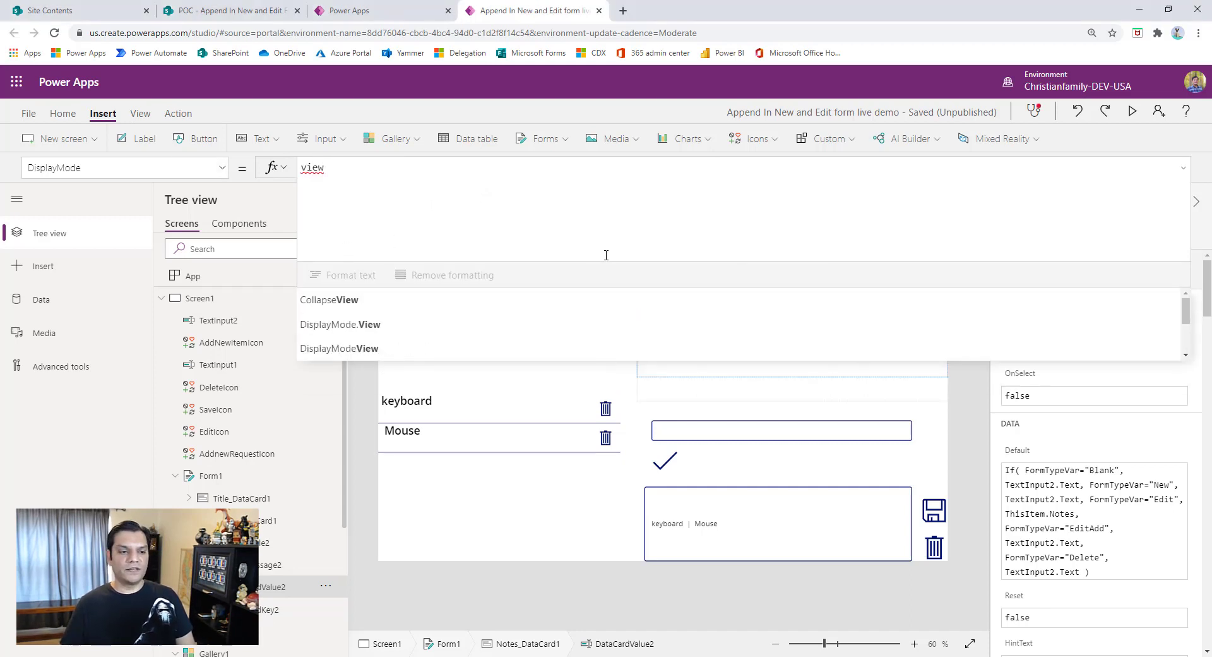
{"action": "key", "text": "BackSpace"}
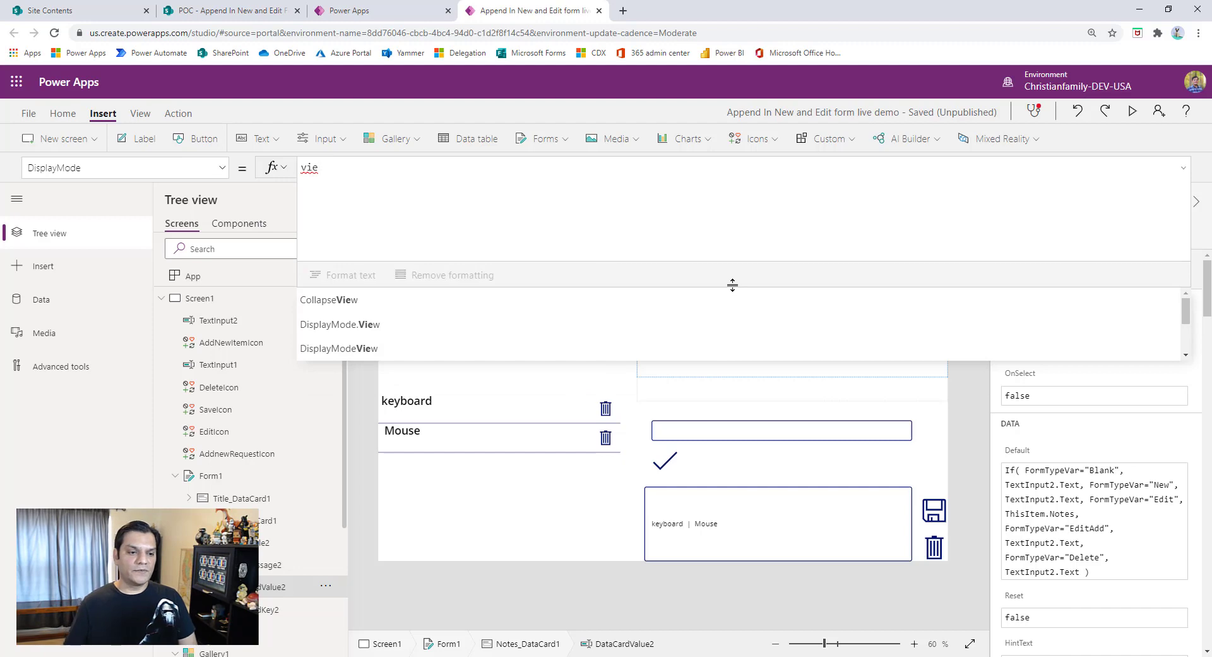
{"action": "left_click", "coordinate": [563, 325]}
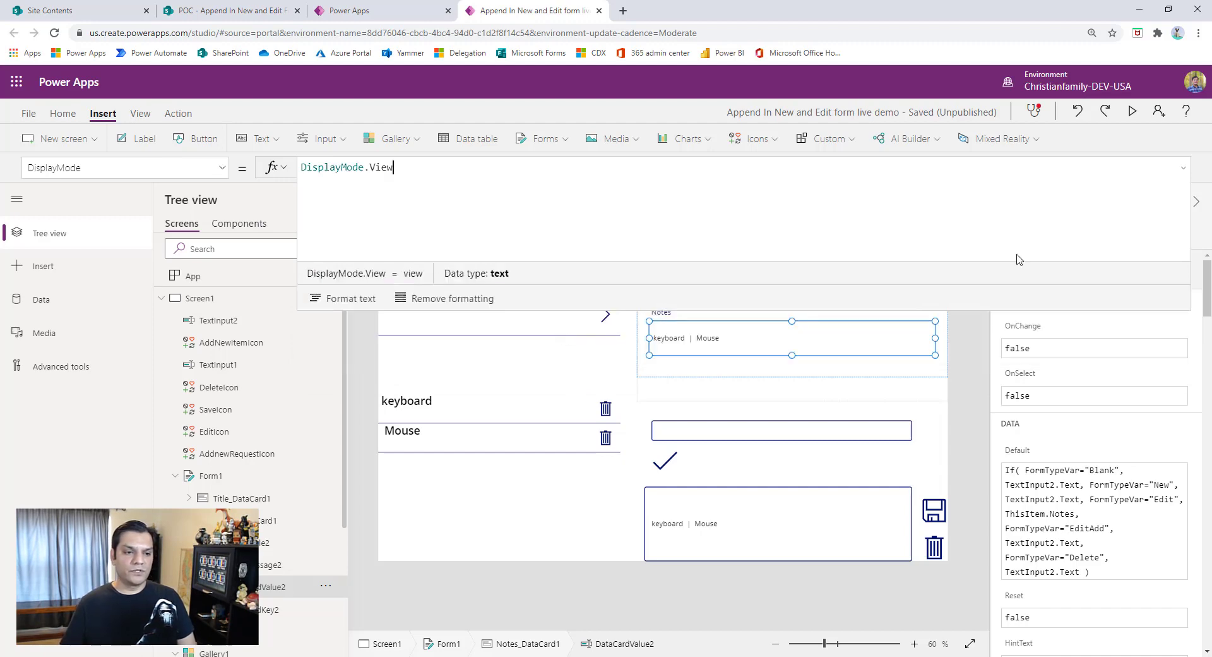
{"action": "left_click", "coordinate": [971, 414]}
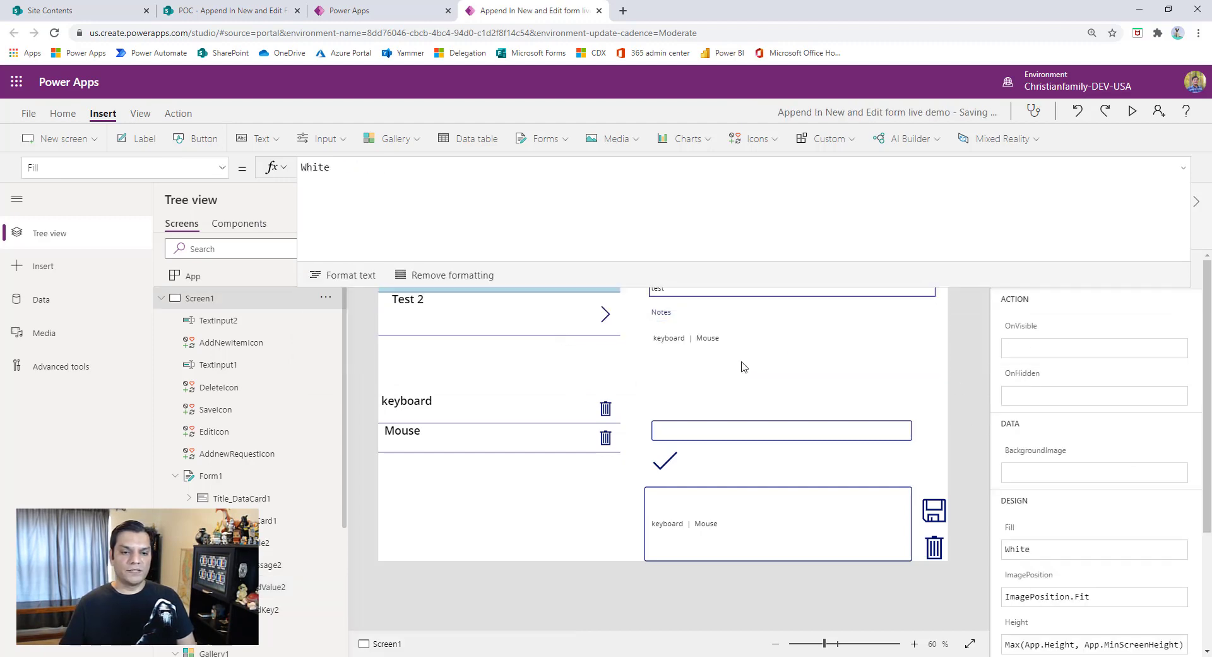
- Preview the app, start a new request and enter "New employee onboarding" as its title
{"action": "left_click", "coordinate": [1133, 112]}
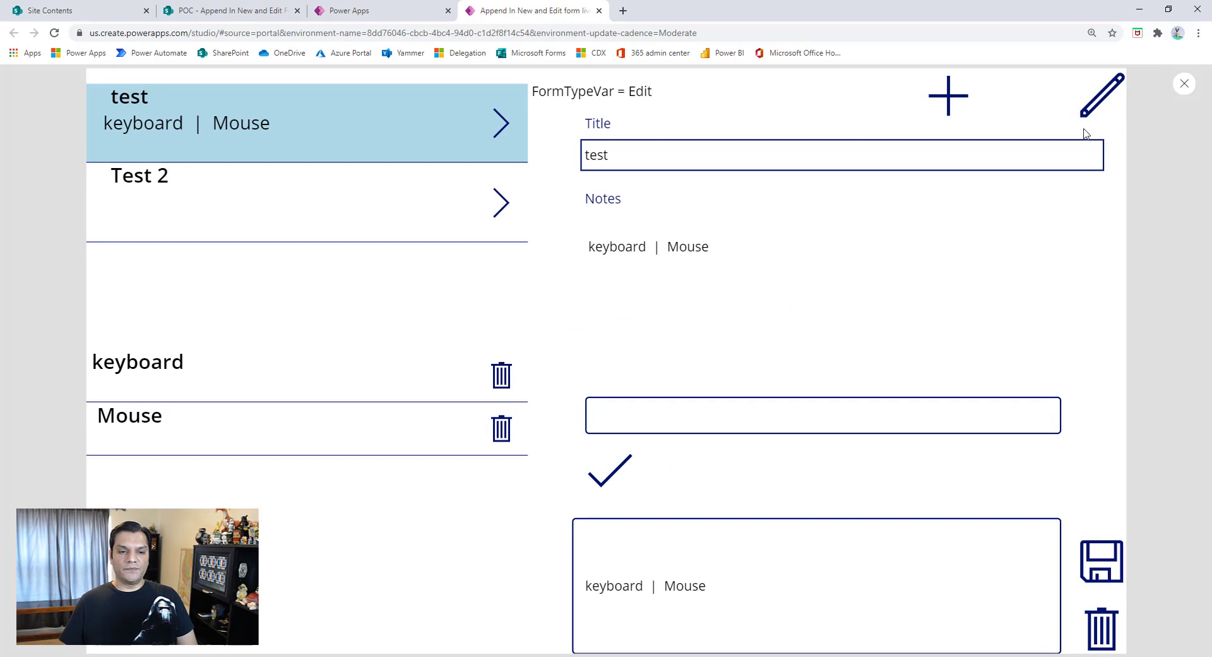
{"action": "left_click", "coordinate": [959, 117]}
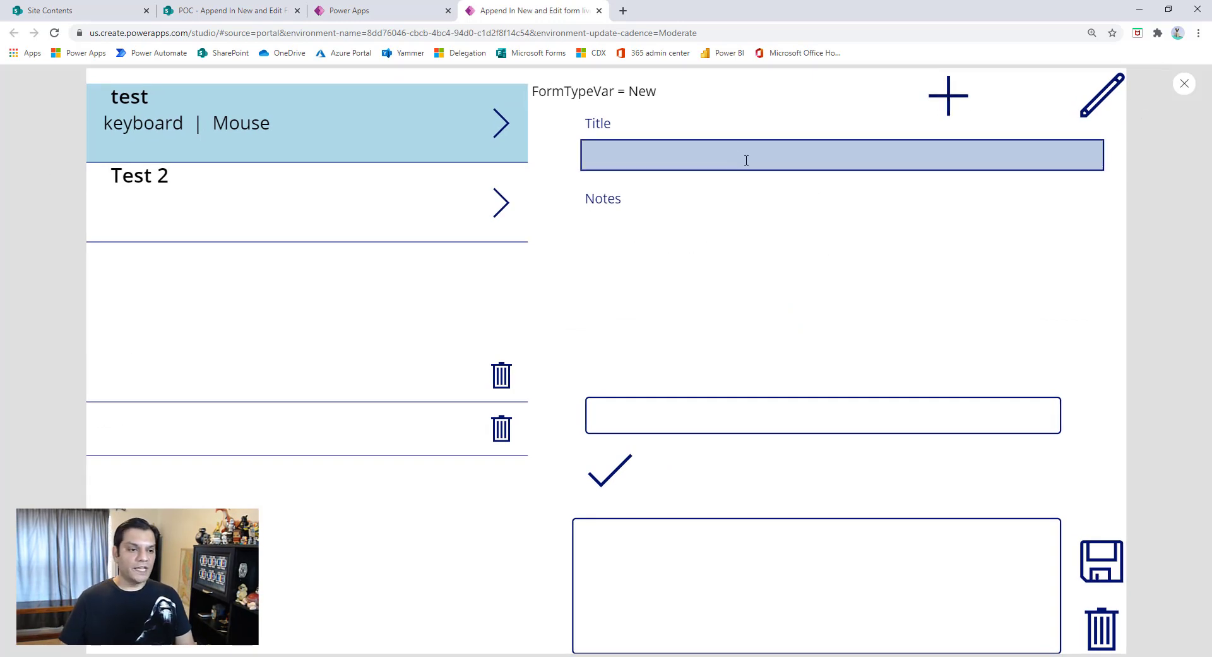
{"action": "left_click", "coordinate": [675, 150]}
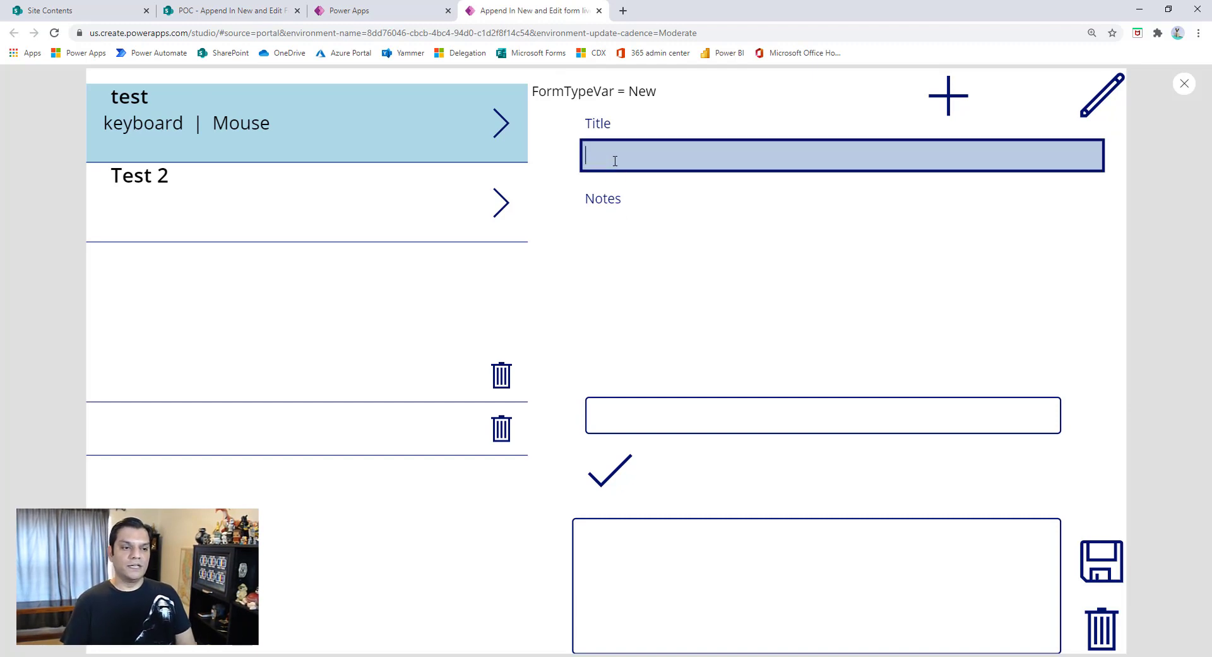
{"action": "type", "text": "New employee "}
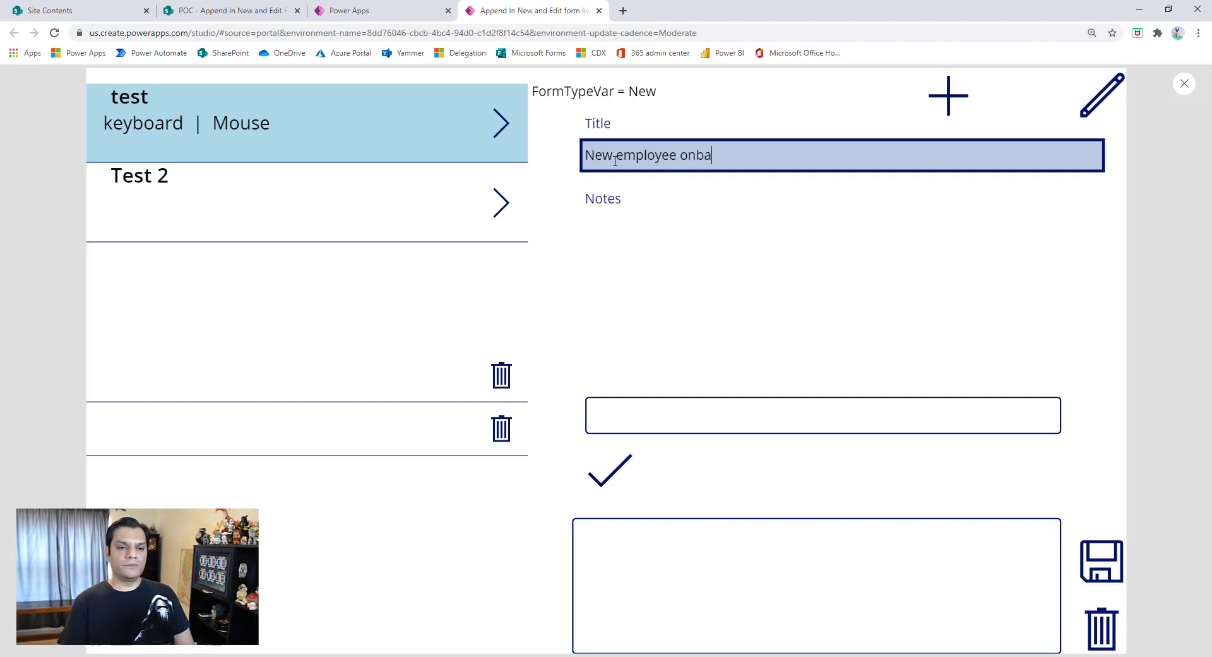
{"action": "type", "text": "onboarding"}
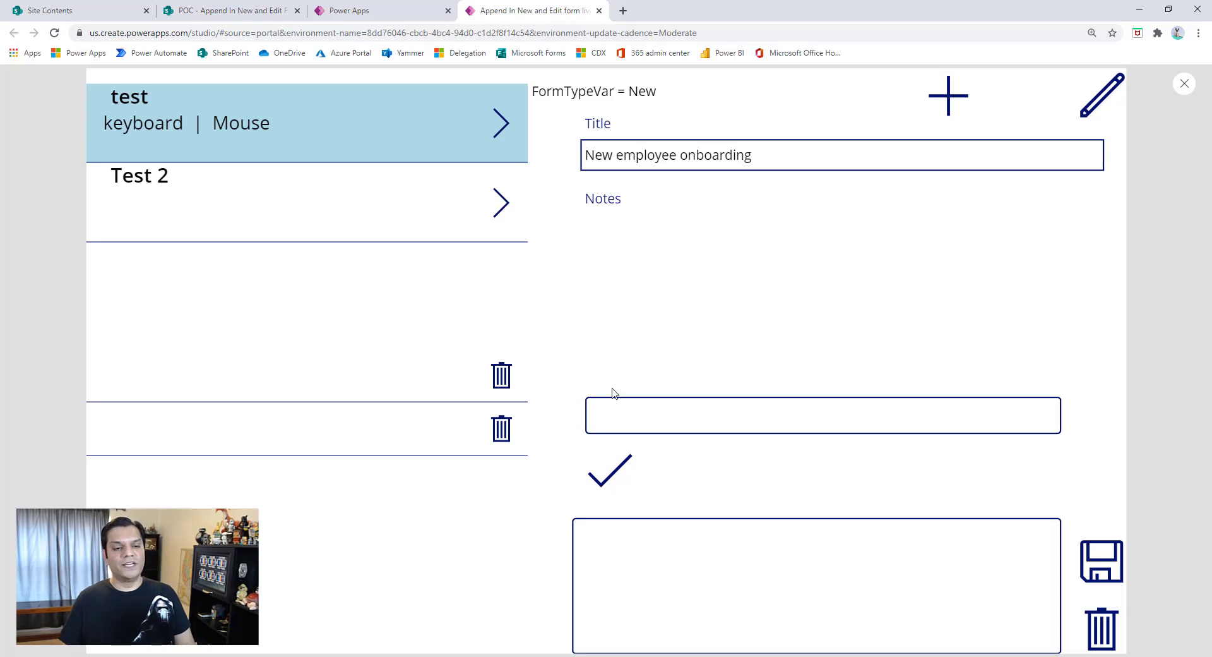
- Append the item "Id badge" to the new request's notes and leave the preview, dismissing the tip
{"action": "left_click", "coordinate": [675, 417]}
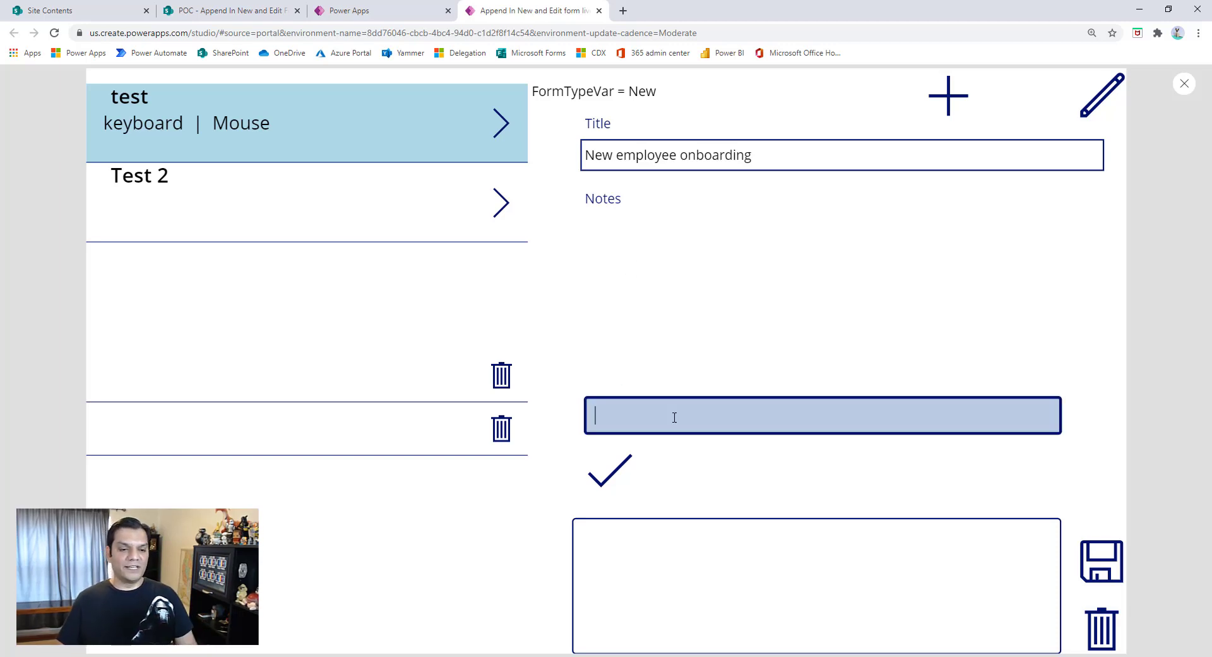
{"action": "type", "text": "Id badge"}
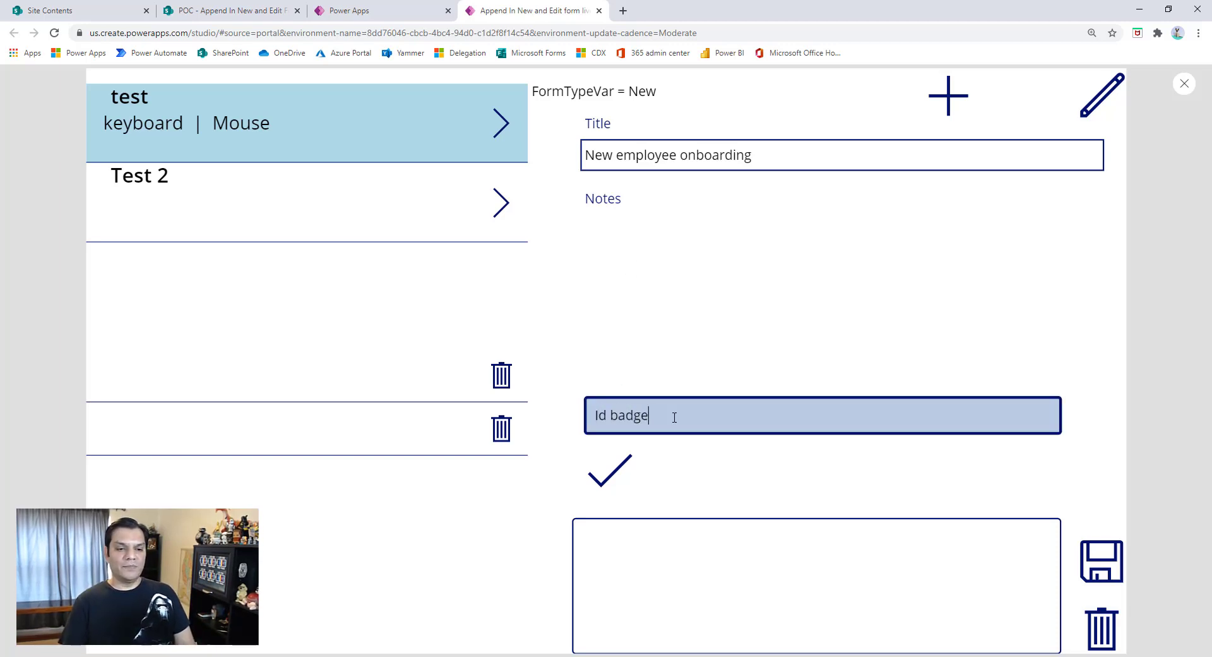
{"action": "left_click", "coordinate": [609, 471]}
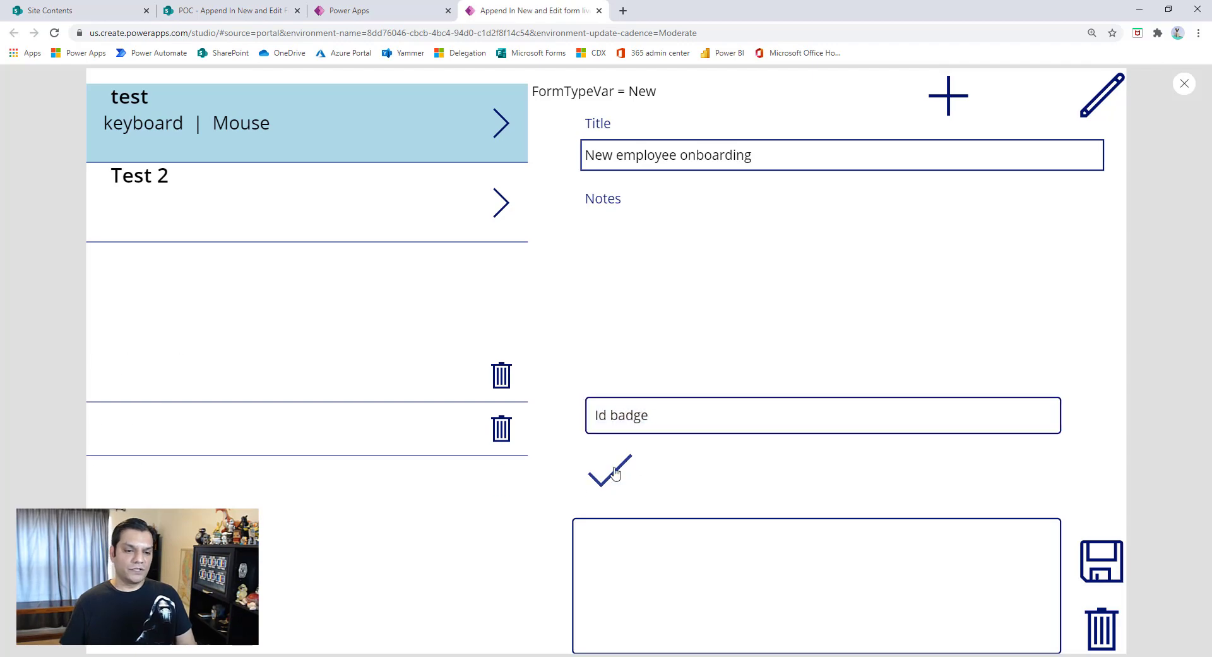
{"action": "left_click", "coordinate": [635, 421]}
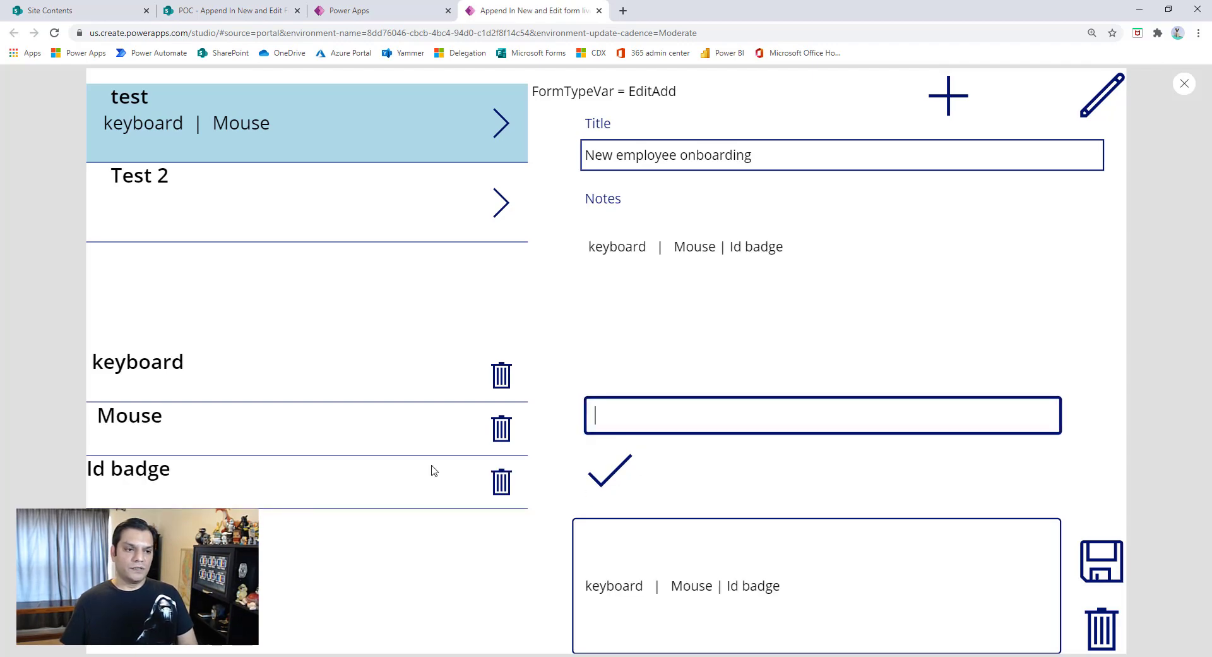
{"action": "left_click", "coordinate": [1184, 84]}
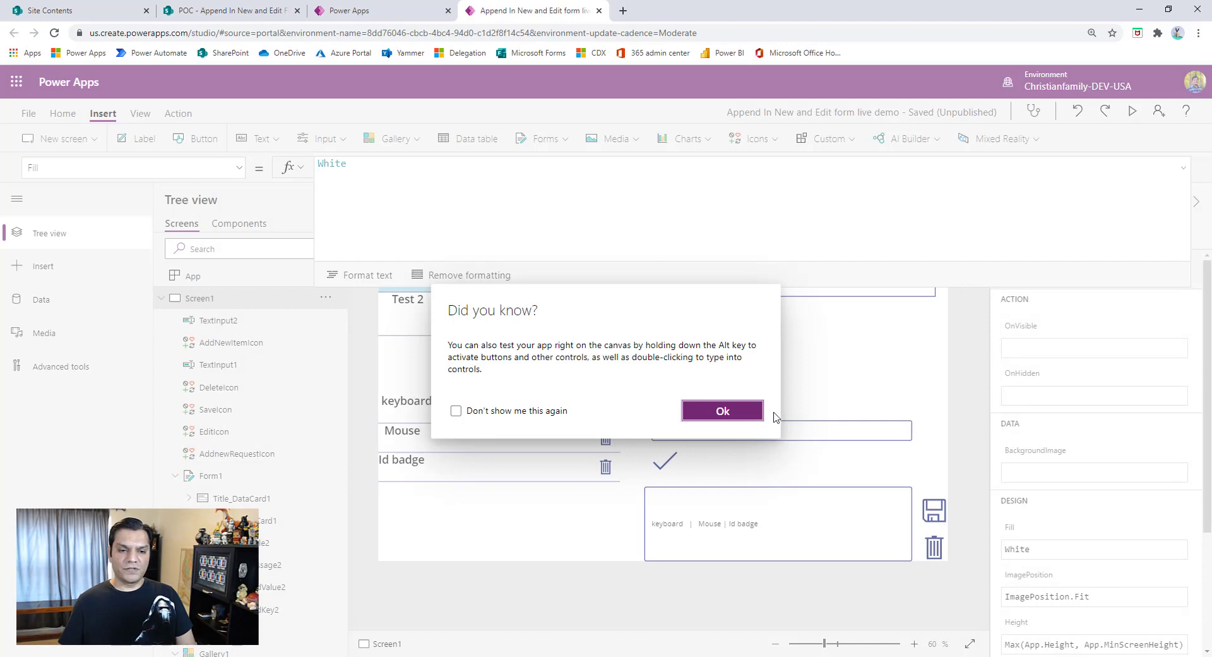
{"action": "left_click", "coordinate": [756, 411]}
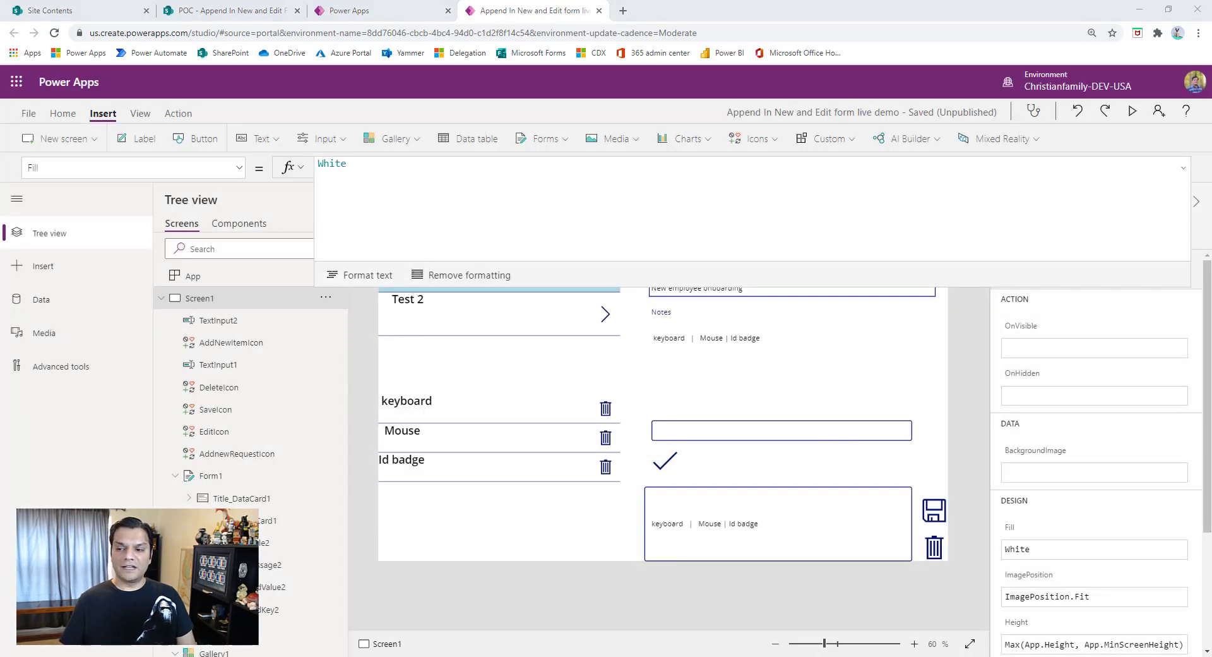
- Append Clear(TempCommentsCol) to the OnSelect formula of AddnewRequestIcon
{"action": "left_click", "coordinate": [1186, 172]}
{"action": "left_click", "coordinate": [852, 256]}
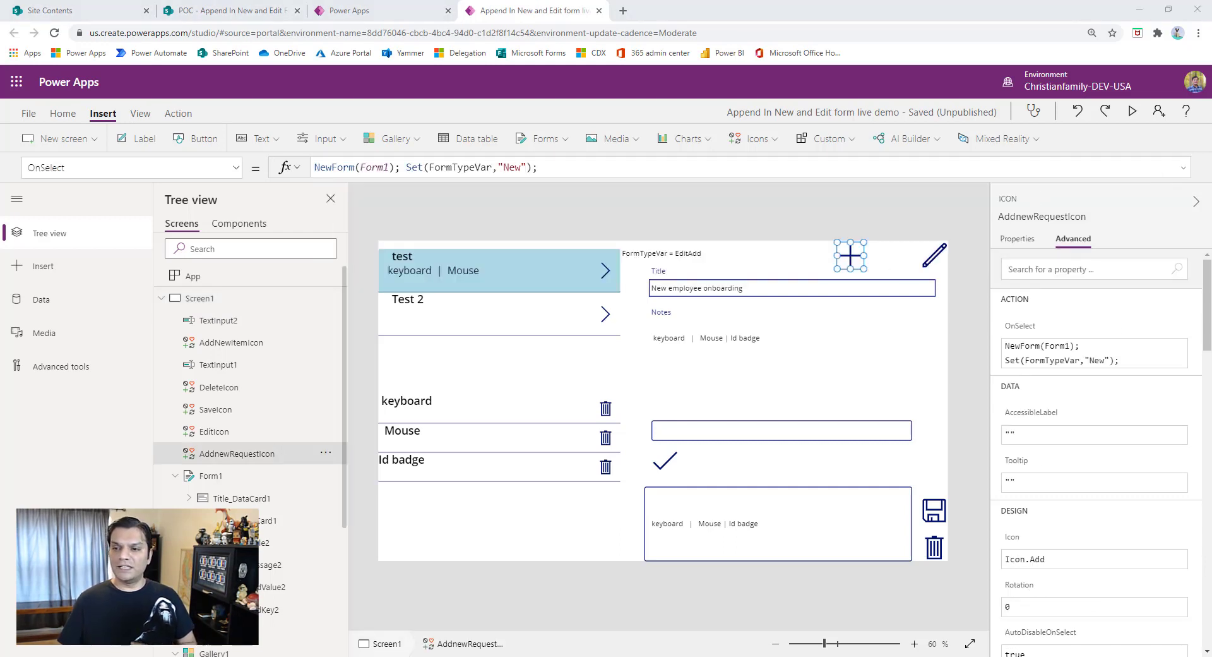
{"action": "left_click", "coordinate": [633, 174]}
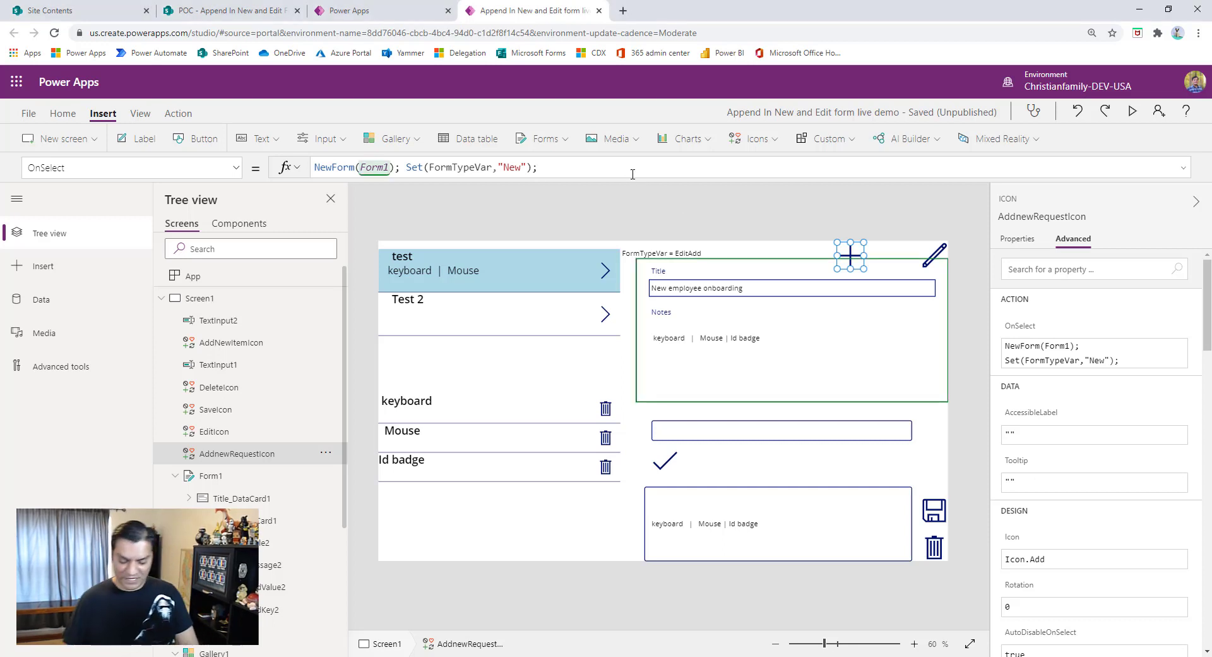
{"action": "type", "text": "Clear"}
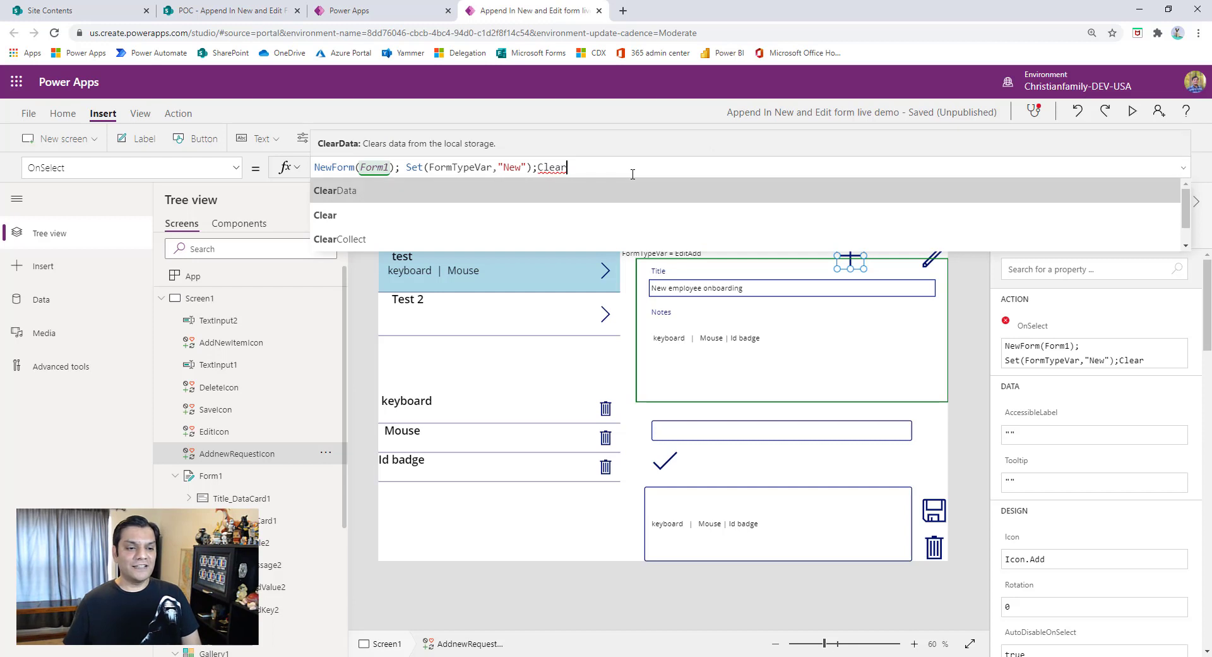
{"action": "key", "text": "Down"}
{"action": "key", "text": "Tab"}
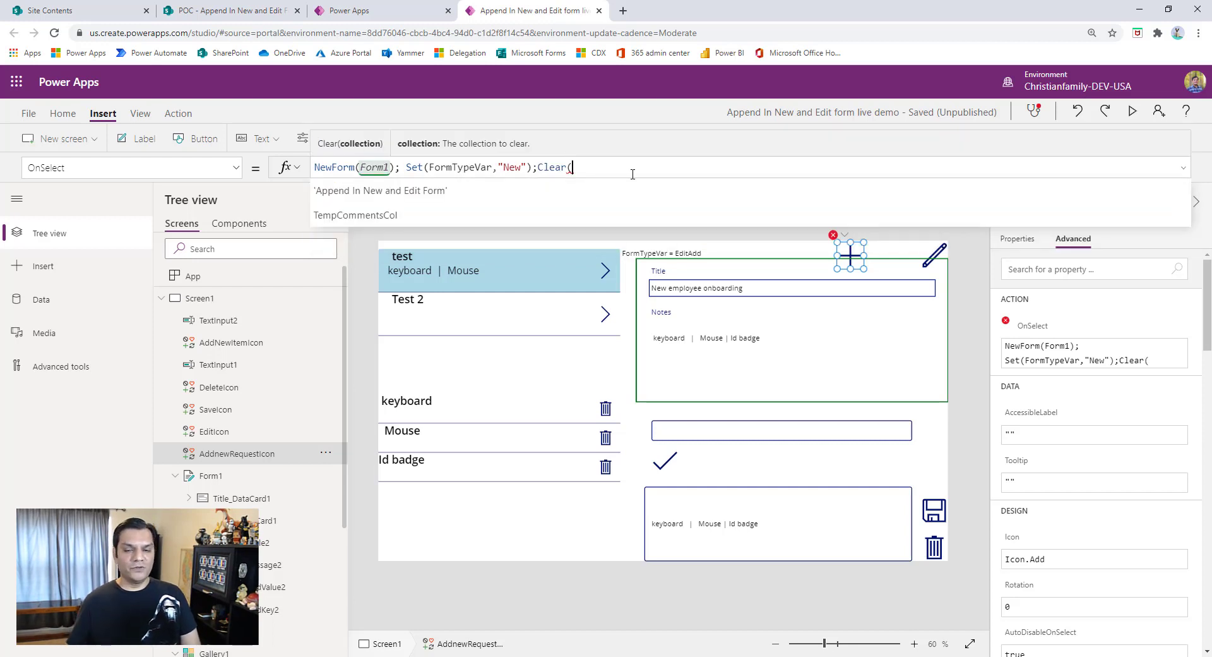
{"action": "key", "text": "Down"}
{"action": "key", "text": "Tab"}
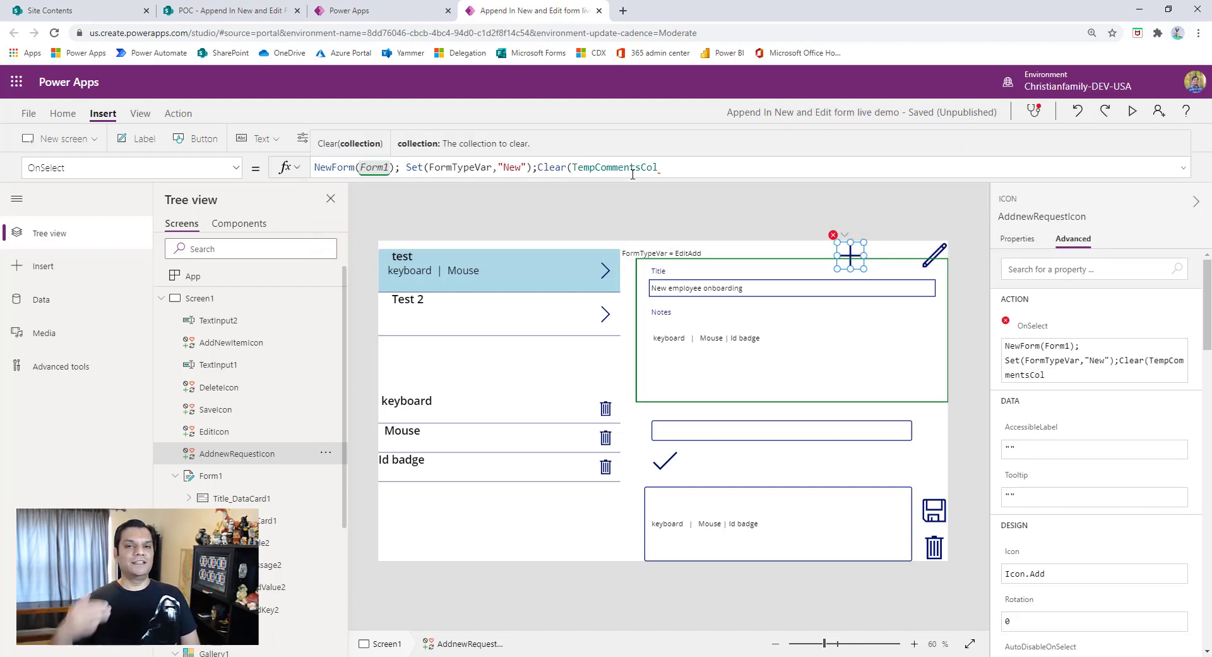
{"action": "type", "text": ")"}
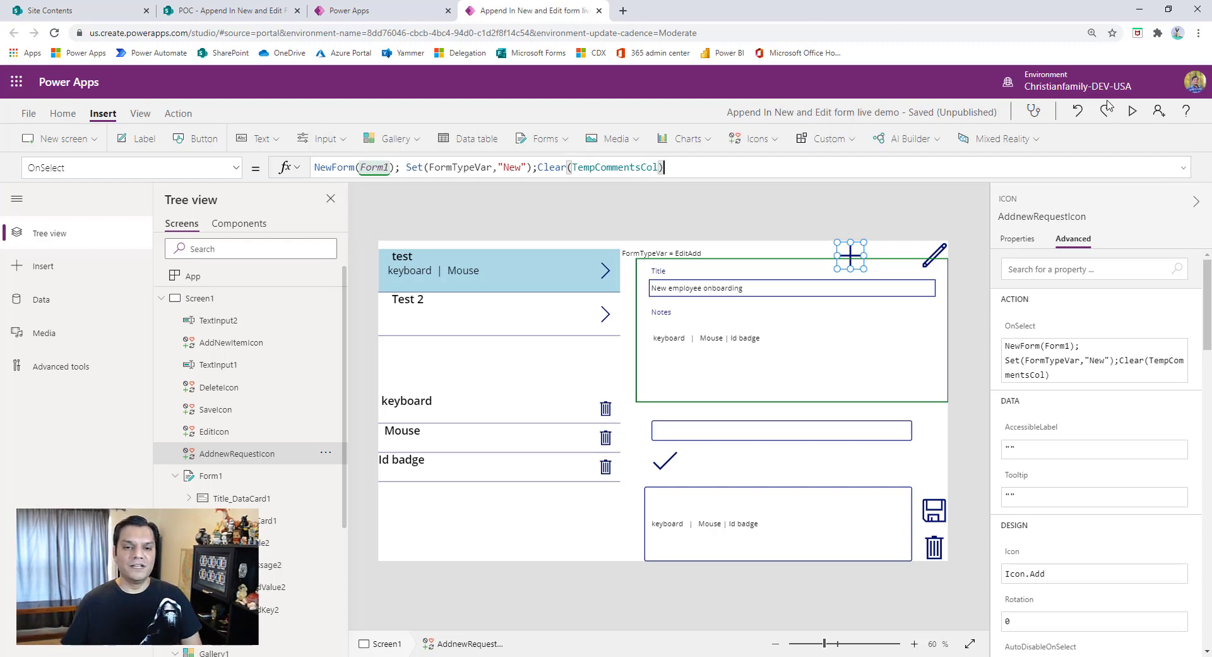
- Preview the app, start a new request and append the item "Id badge" to its notes
{"action": "left_click", "coordinate": [1131, 111]}
{"action": "left_click", "coordinate": [946, 104]}
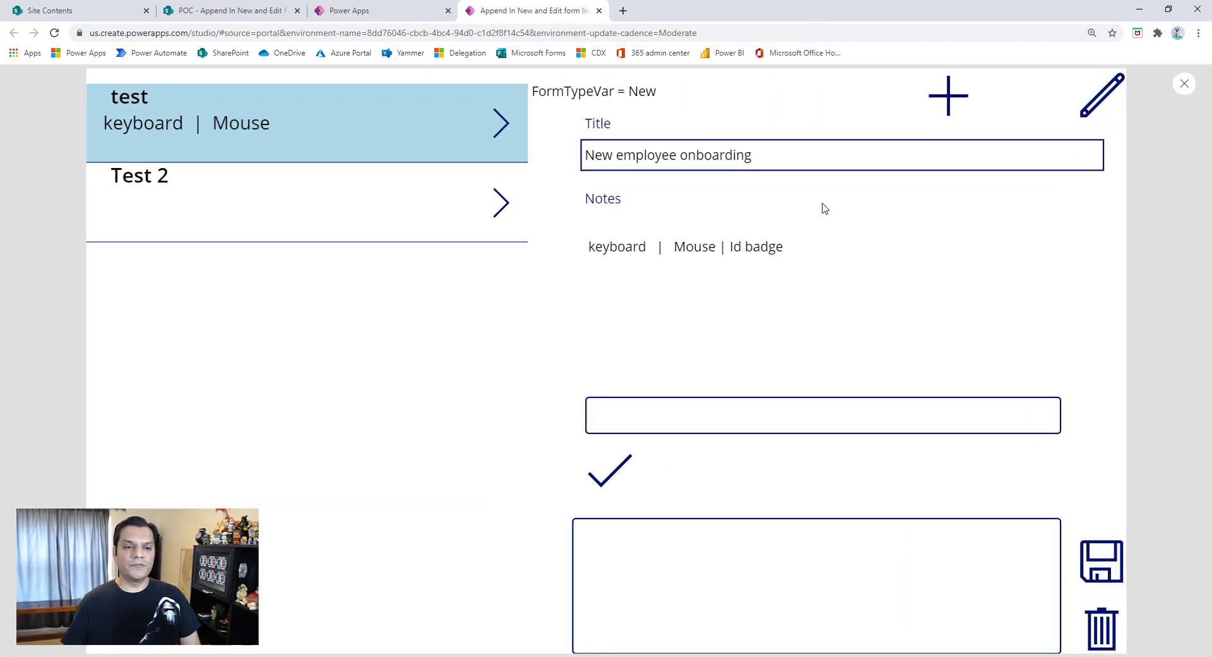
{"action": "left_click", "coordinate": [695, 415]}
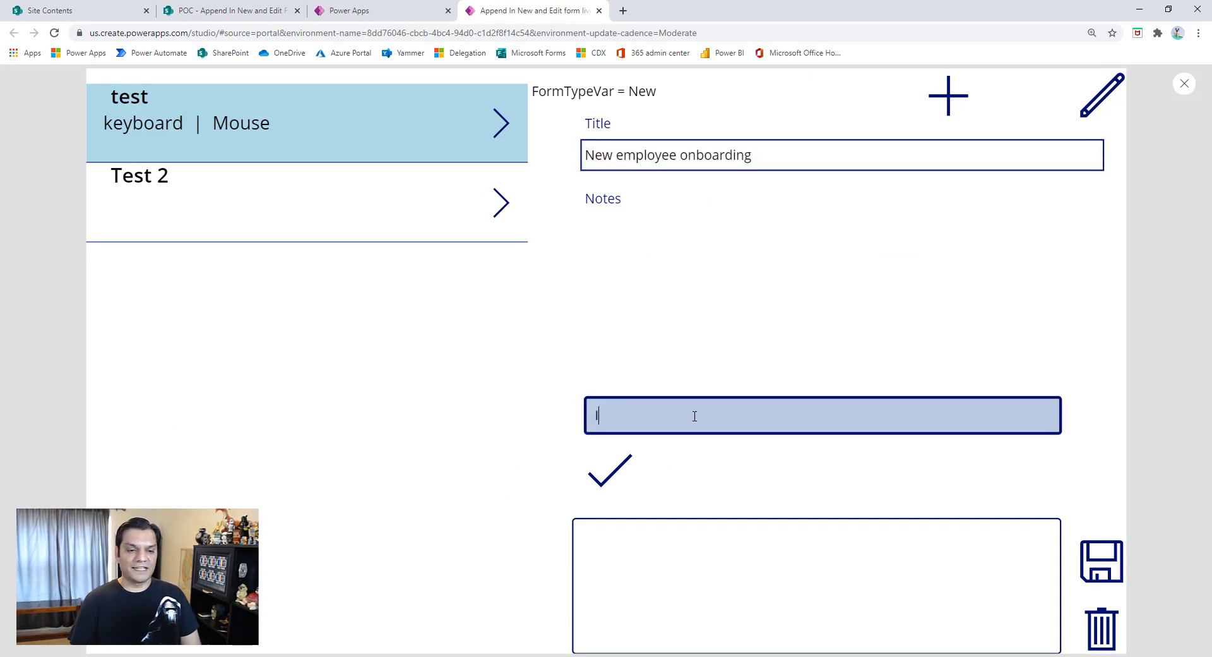
{"action": "type", "text": "Id badge"}
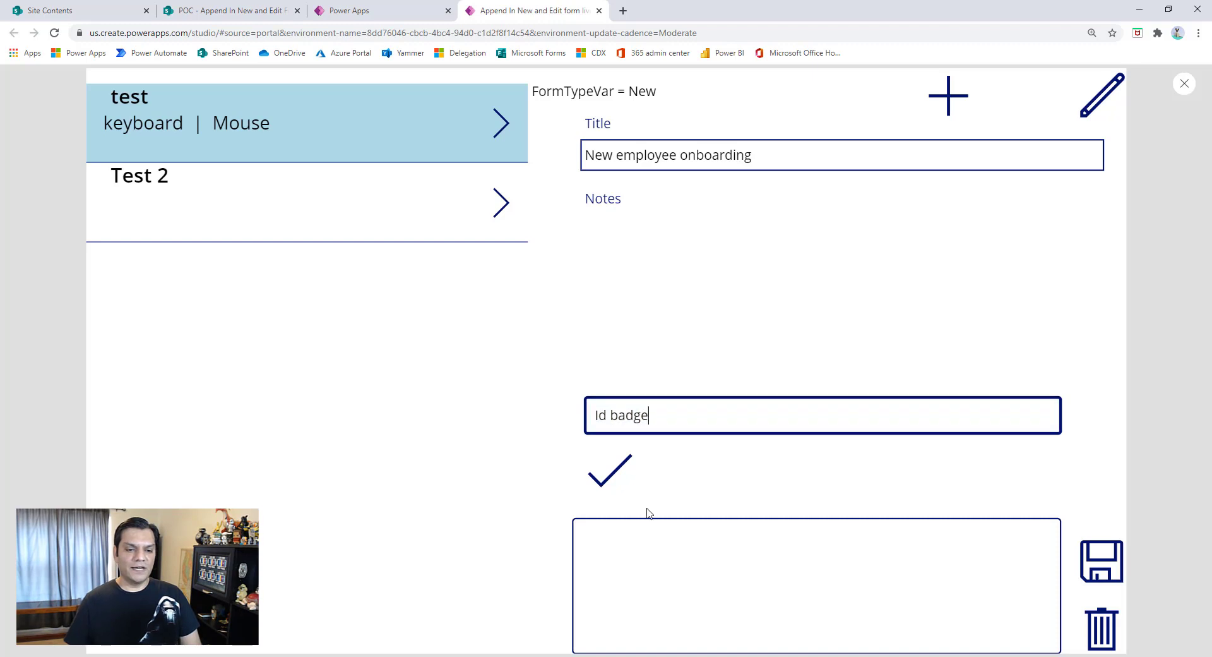
{"action": "left_click", "coordinate": [609, 470]}
- Append the items "laptop" and "keyboard" to the new request's notes
{"action": "left_click", "coordinate": [674, 423]}
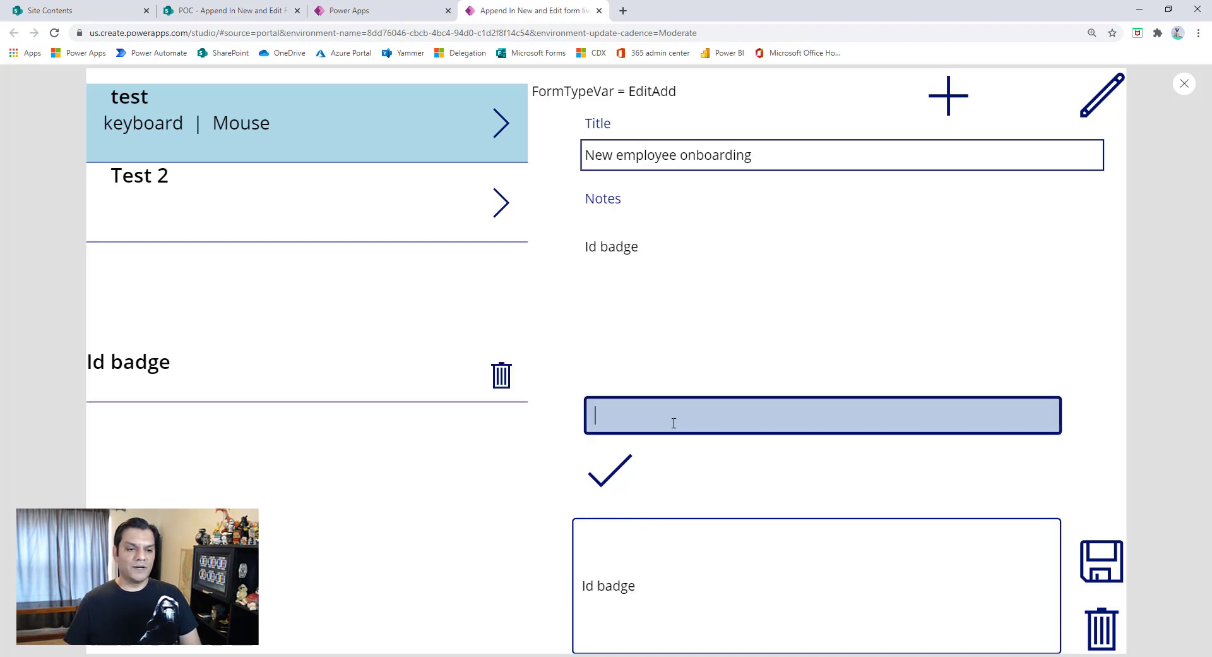
{"action": "type", "text": "laptop"}
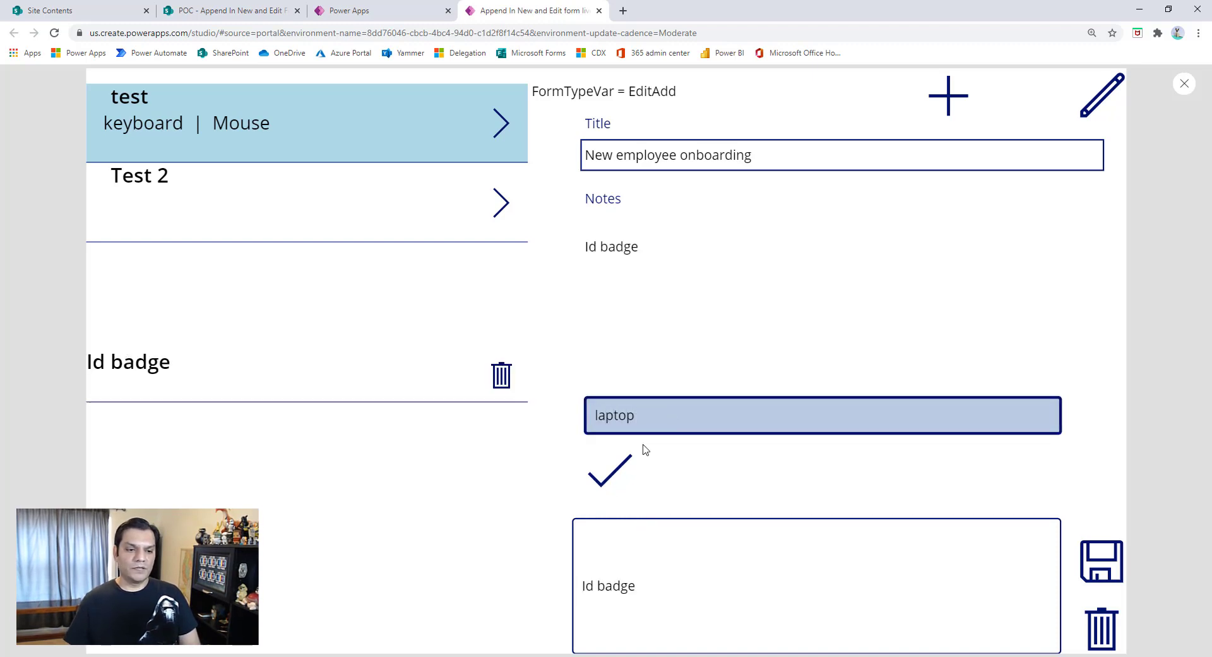
{"action": "left_click", "coordinate": [612, 468]}
{"action": "left_click", "coordinate": [644, 417]}
{"action": "type", "text": "keyb"}
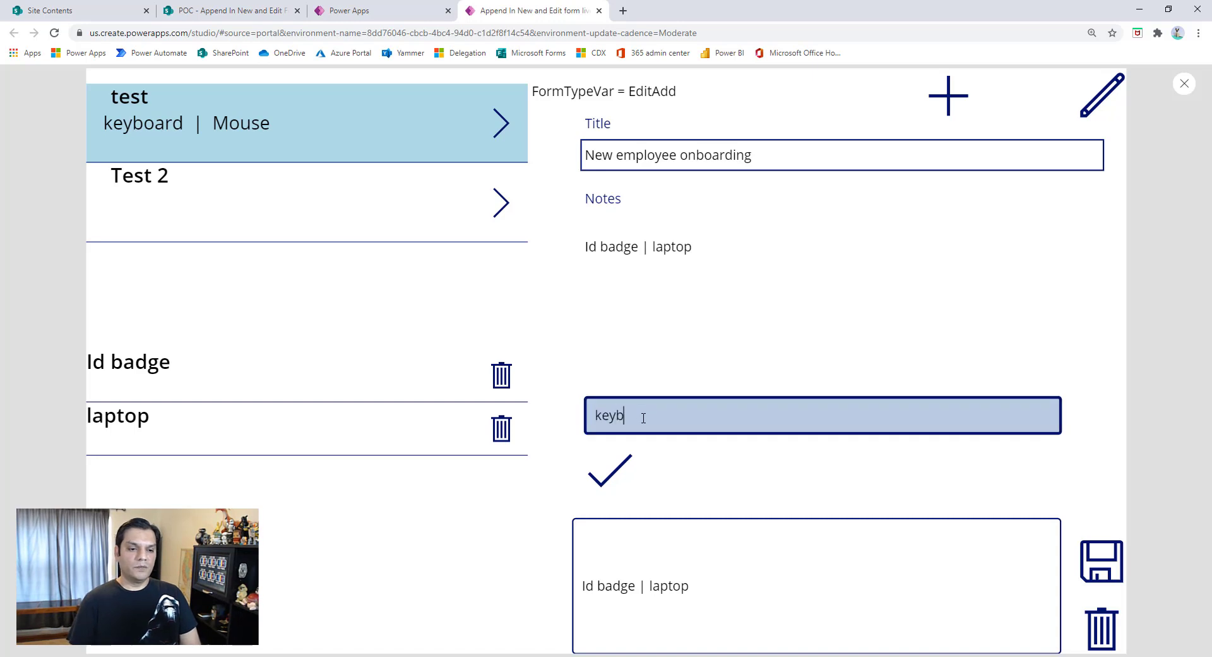
{"action": "type", "text": "oard"}
- Append the items "mouse" and "docking station" to the notes and save the new request
{"action": "left_click", "coordinate": [628, 424]}
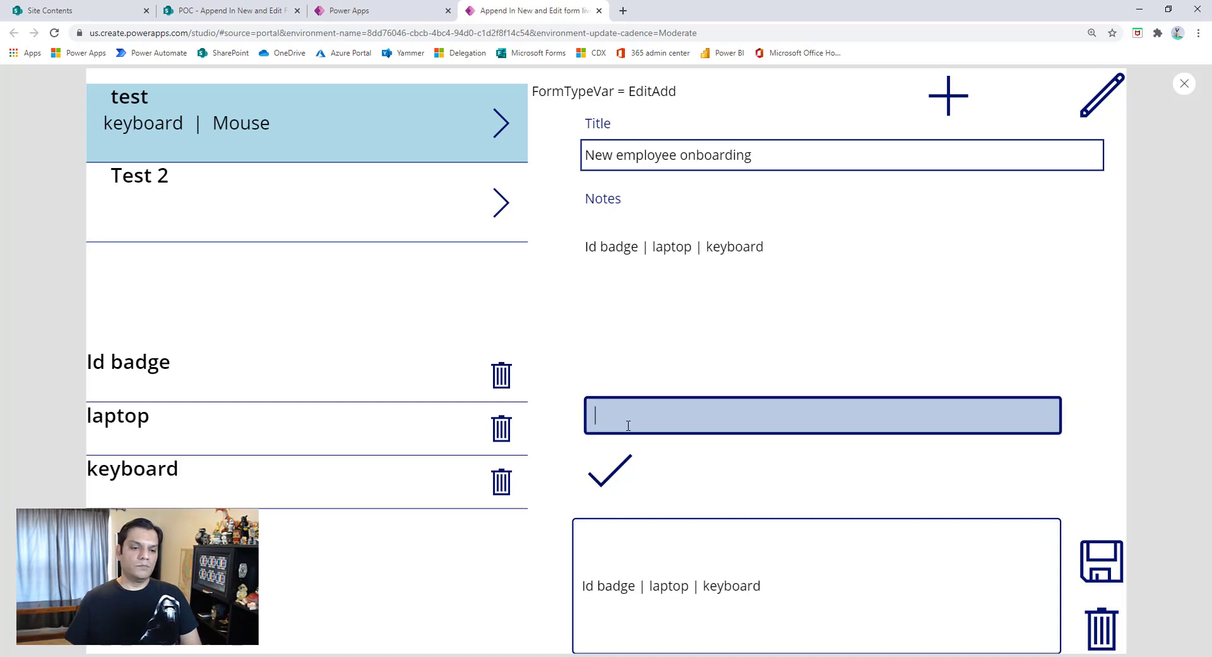
{"action": "type", "text": "mouse"}
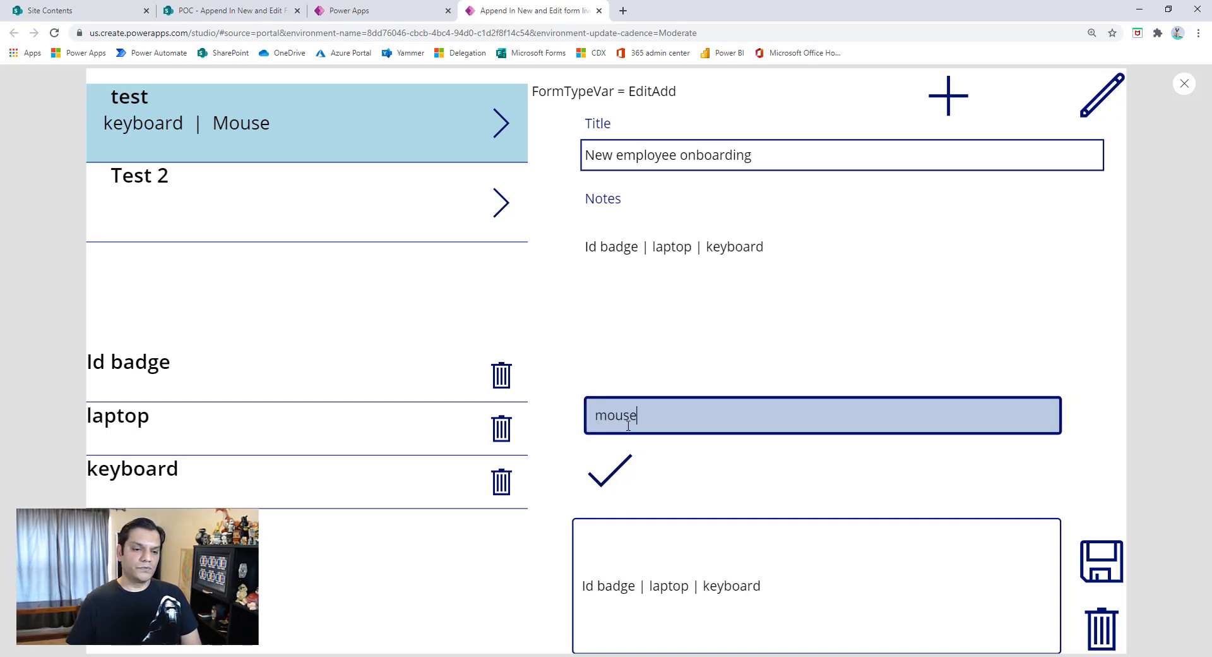
{"action": "left_click", "coordinate": [618, 477]}
{"action": "left_click", "coordinate": [623, 425]}
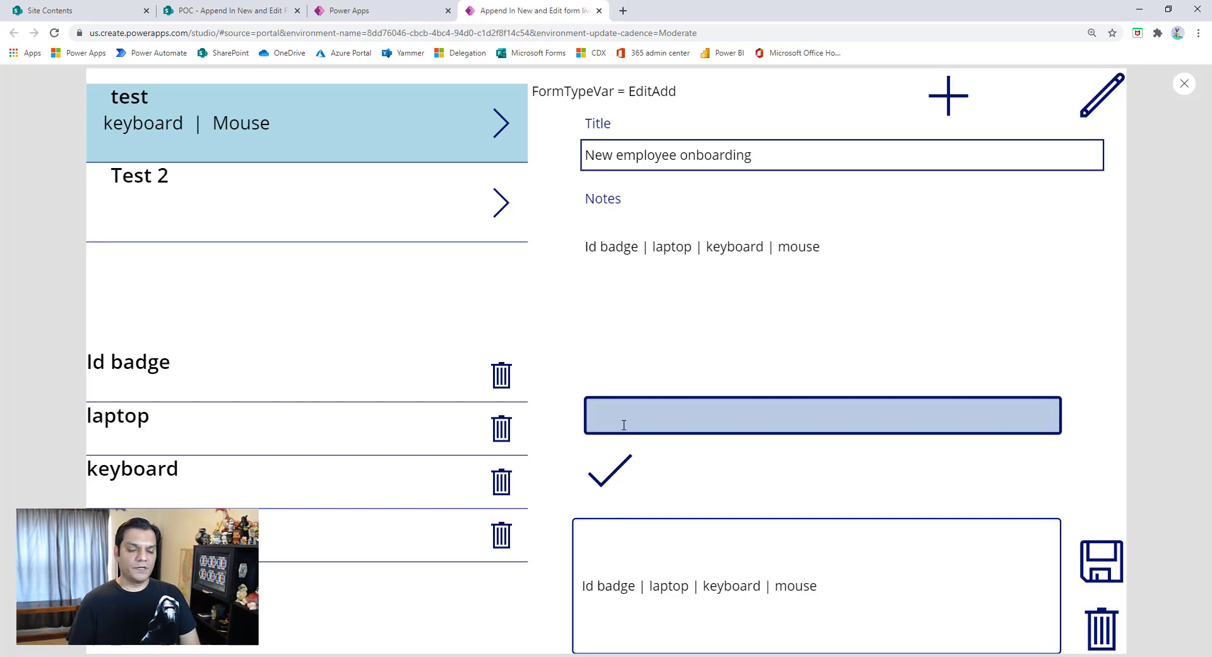
{"action": "type", "text": "docking stati"}
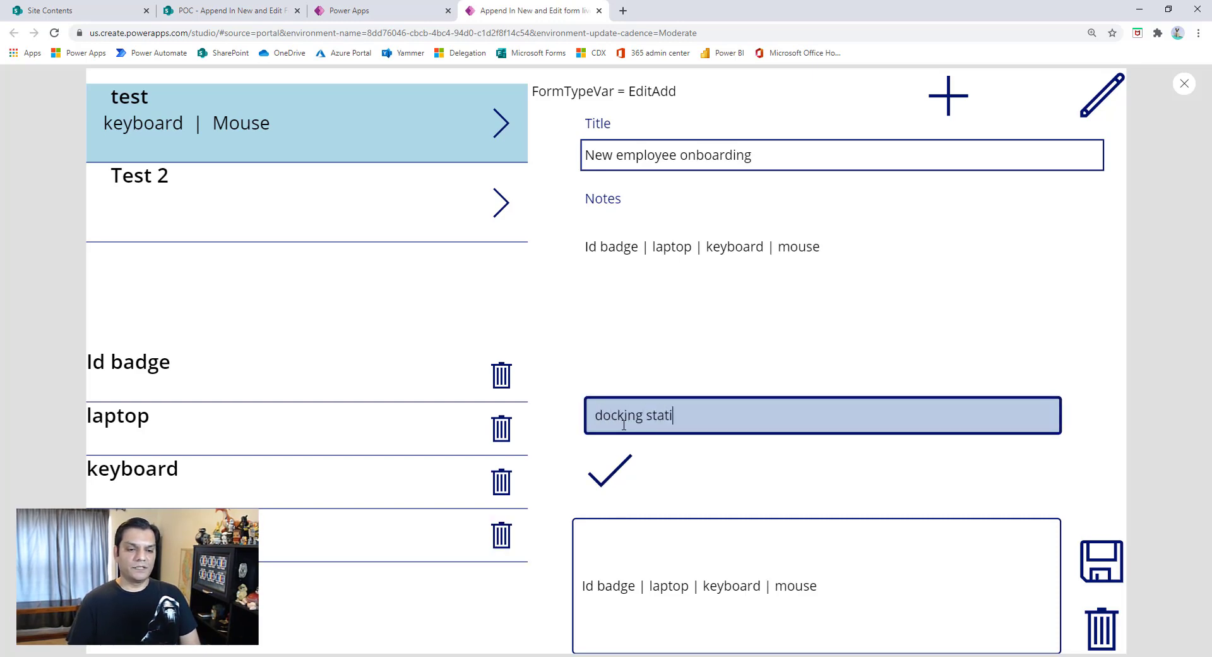
{"action": "type", "text": "on"}
{"action": "left_click", "coordinate": [615, 470]}
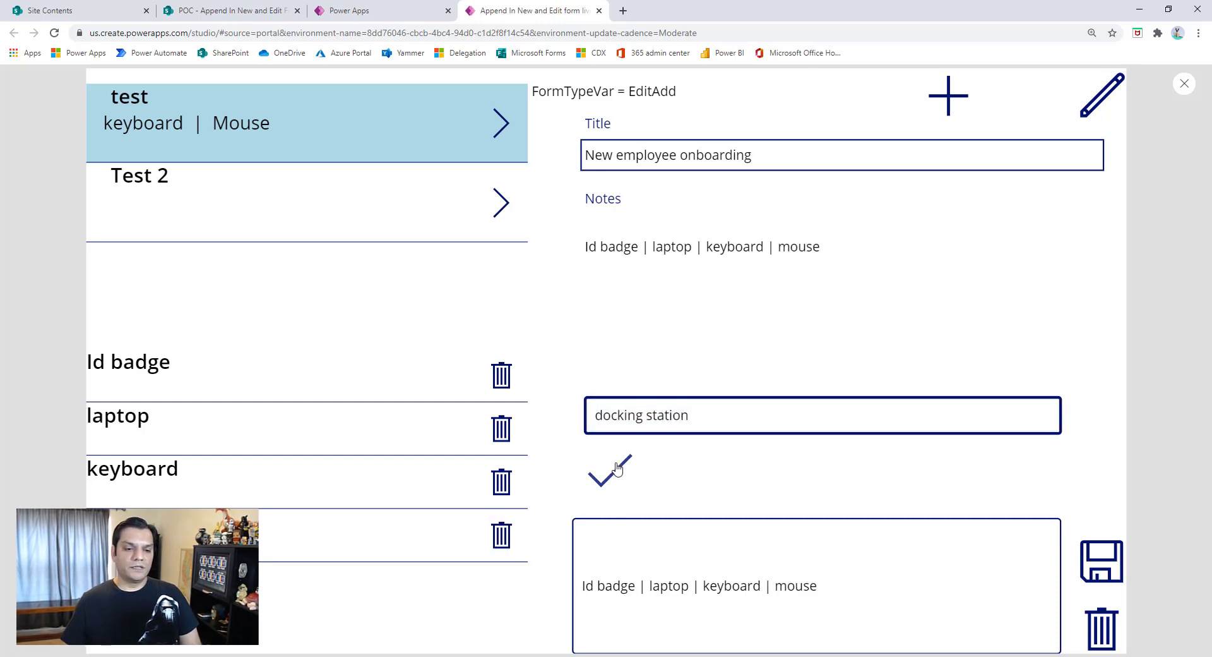
{"action": "left_click", "coordinate": [1090, 567]}
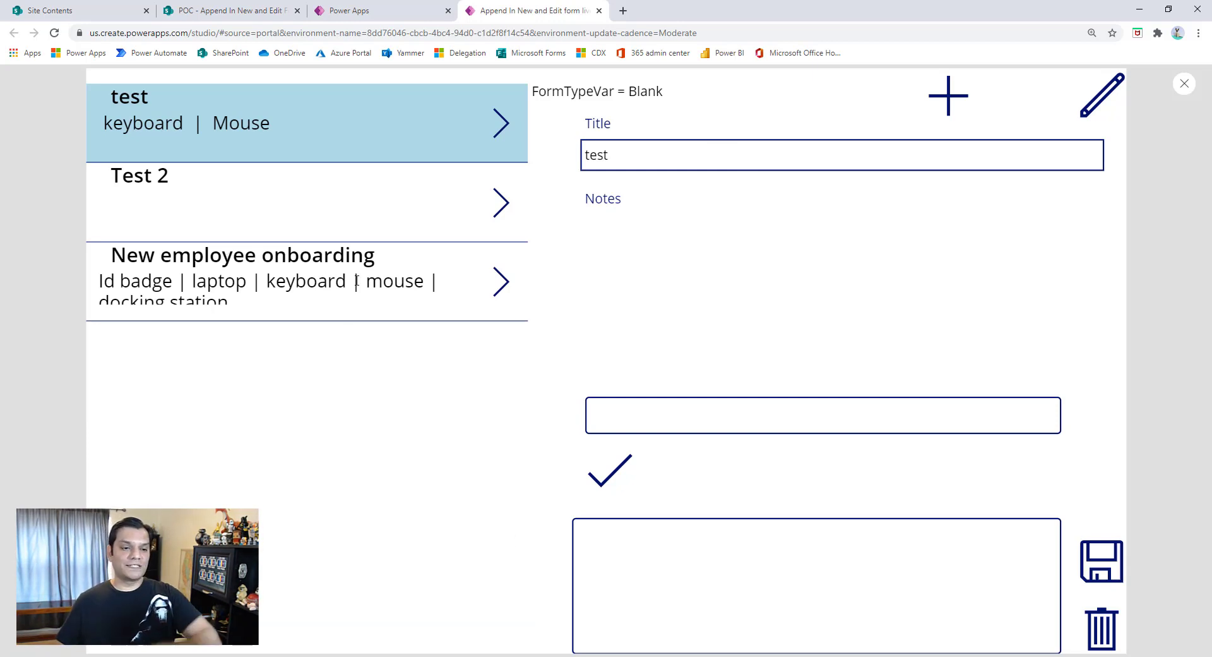
- Open the "New employee onboarding" request, remove "docking station" from its notes and save it
{"action": "left_click", "coordinate": [496, 282]}
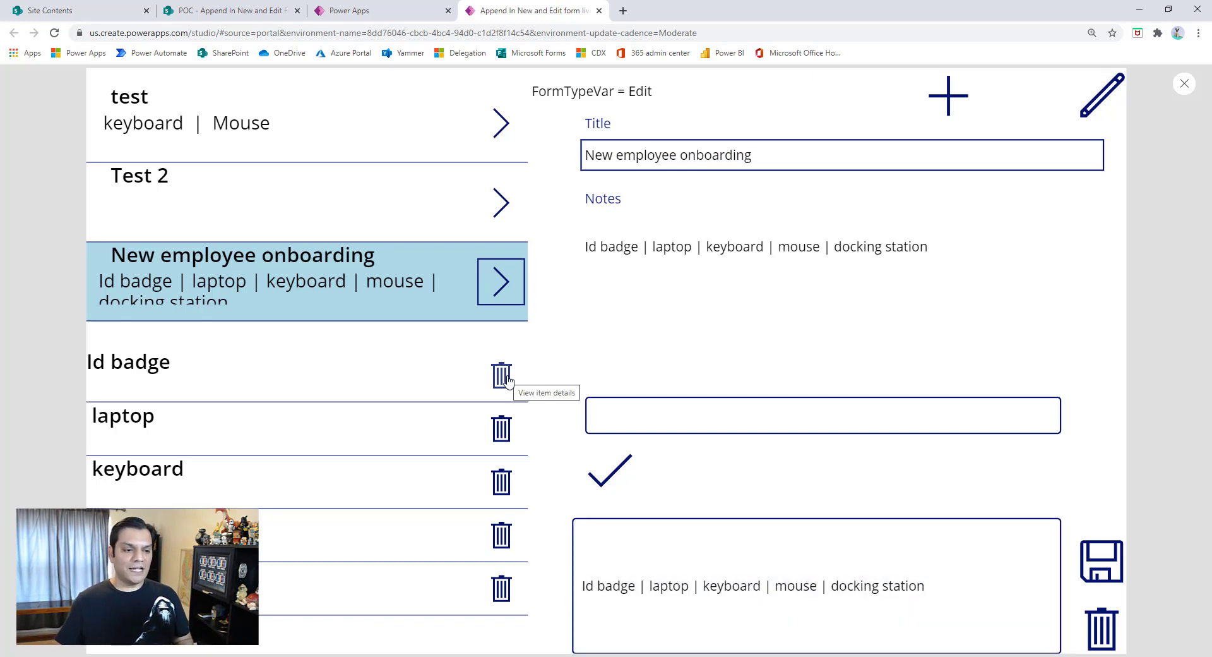
{"action": "left_click", "coordinate": [502, 588]}
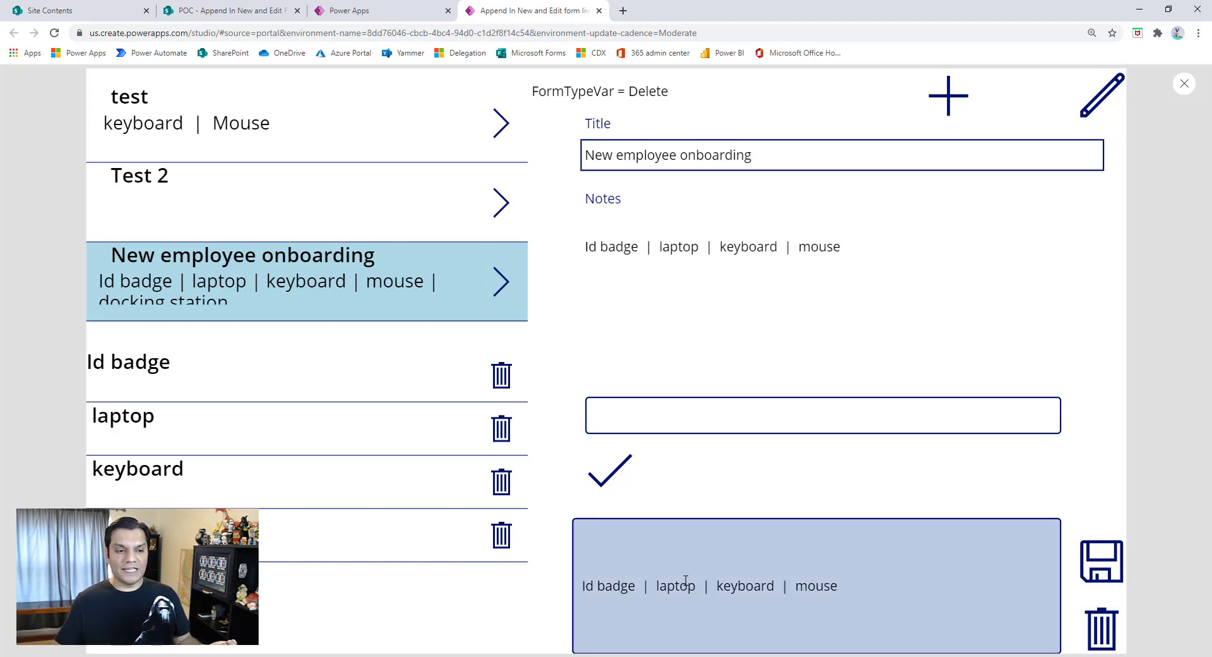
{"action": "left_click", "coordinate": [1115, 554]}
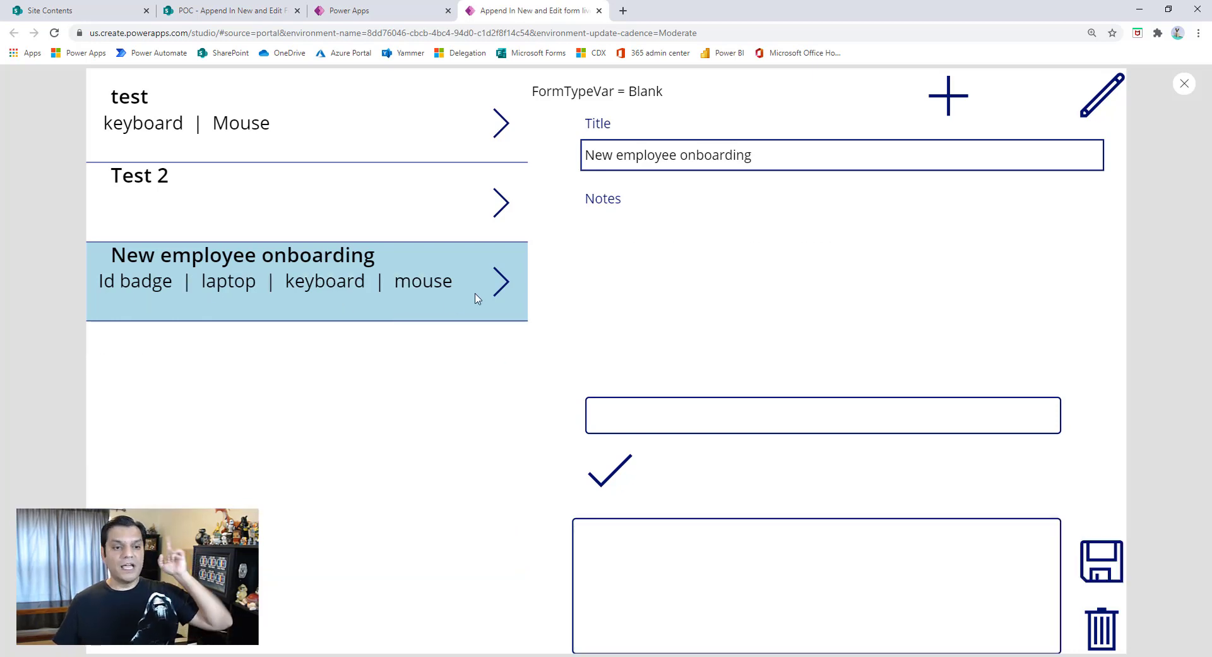
- Reopen the "New employee onboarding" request, append the item "Additional charger" to its notes and save it
{"action": "left_click", "coordinate": [501, 282]}
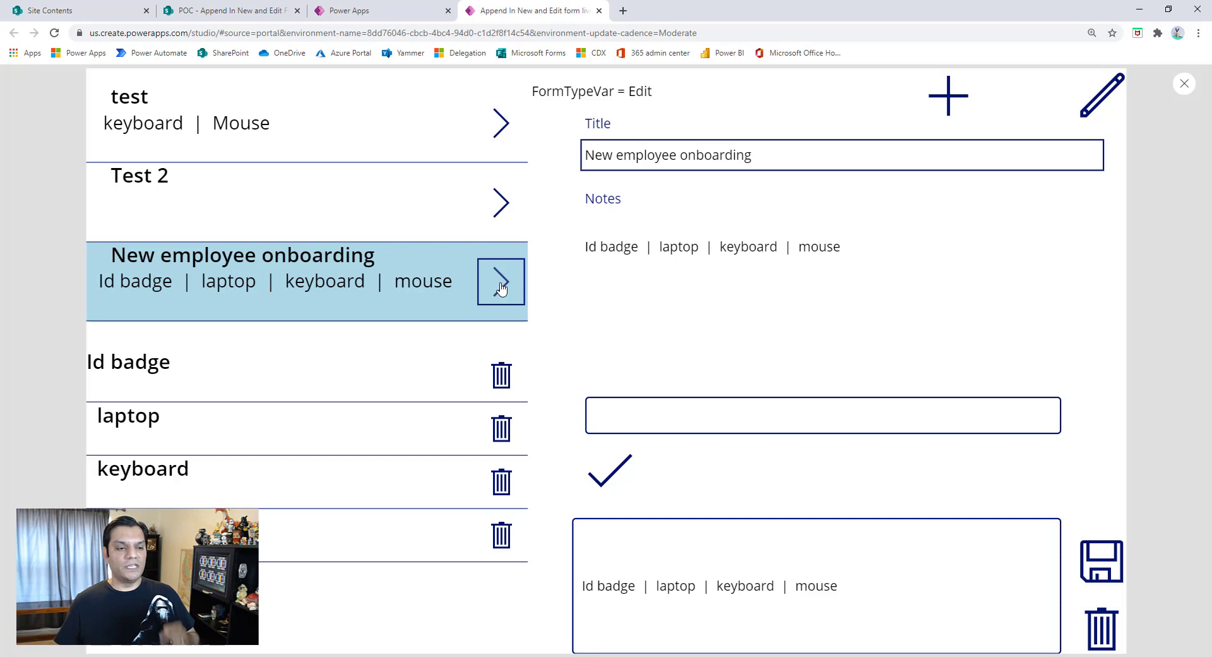
{"action": "left_click", "coordinate": [625, 412]}
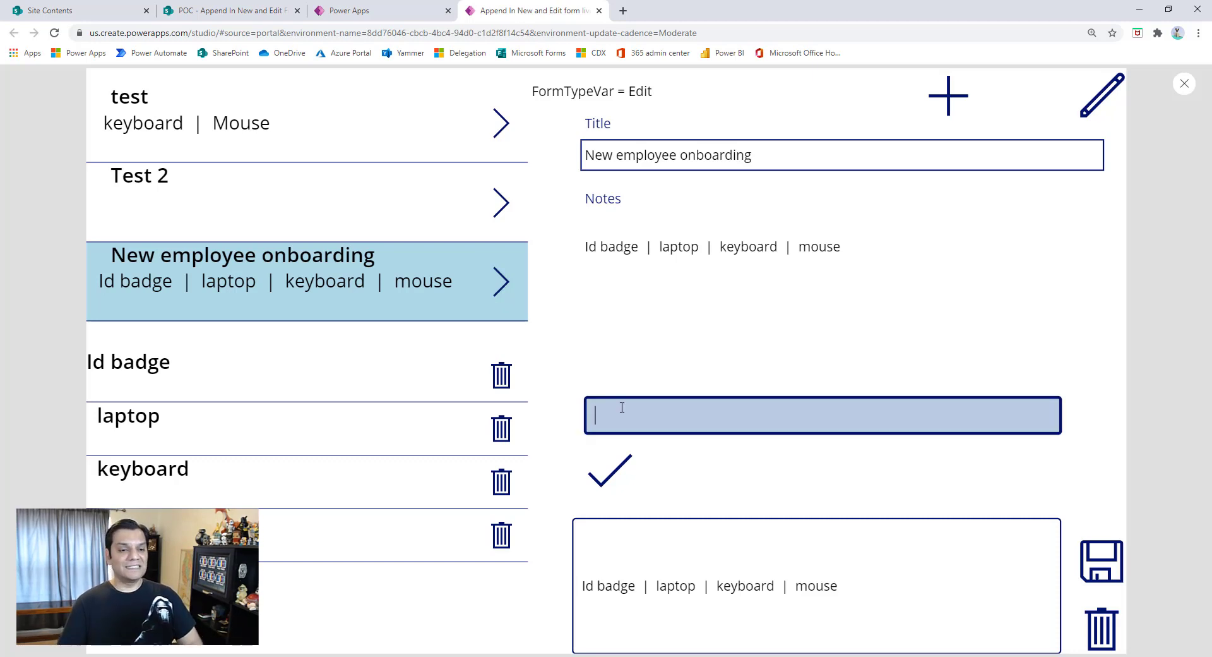
{"action": "type", "text": "Addint"}
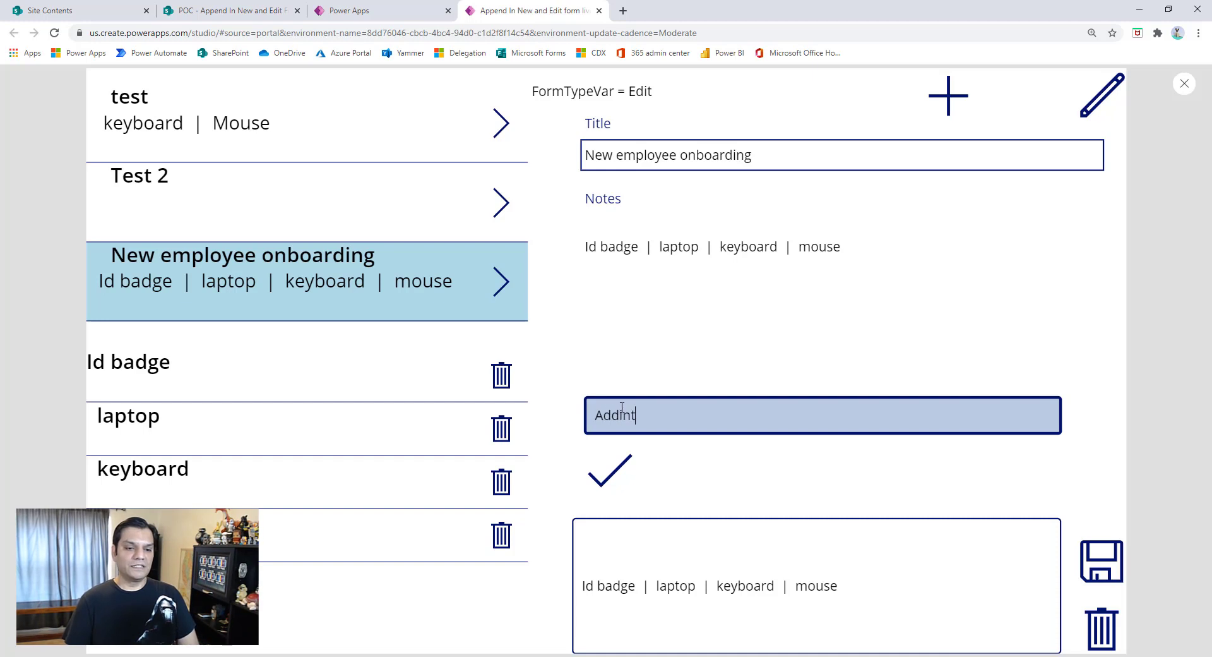
{"action": "key", "text": "BackSpace"}
{"action": "key", "text": "BackSpace"}
{"action": "key", "text": "BackSpace"}
{"action": "type", "text": "ti"}
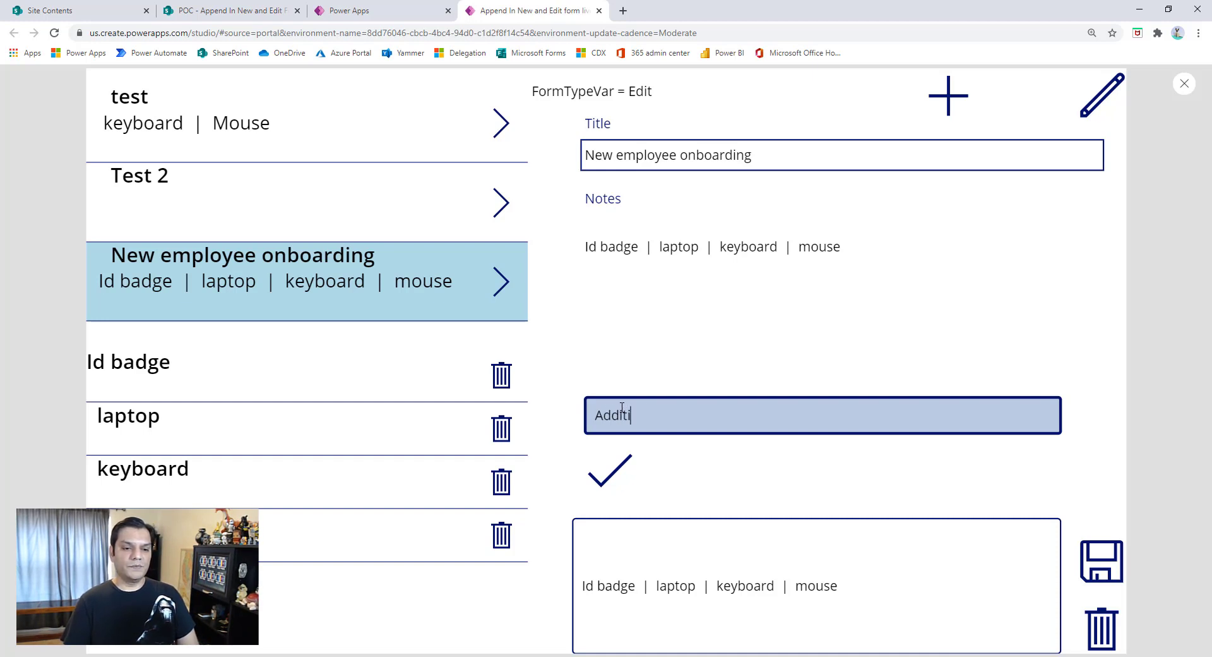
{"action": "type", "text": "onal charger"}
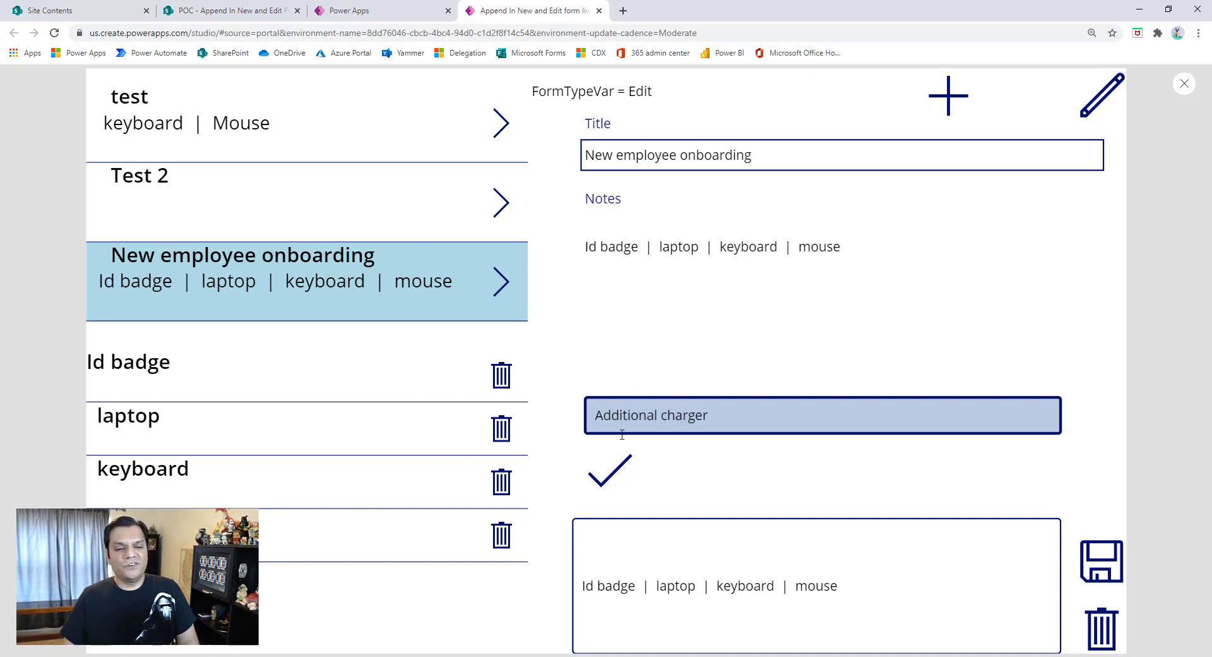
{"action": "left_click", "coordinate": [610, 471]}
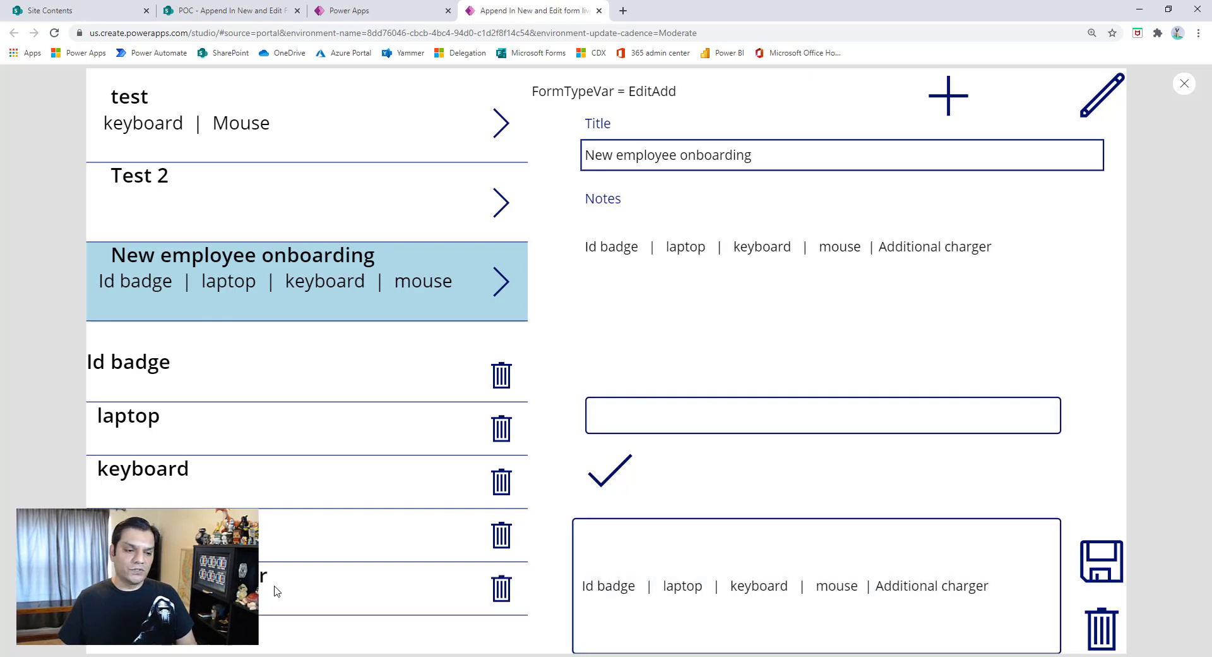
{"action": "left_click", "coordinate": [1085, 558]}
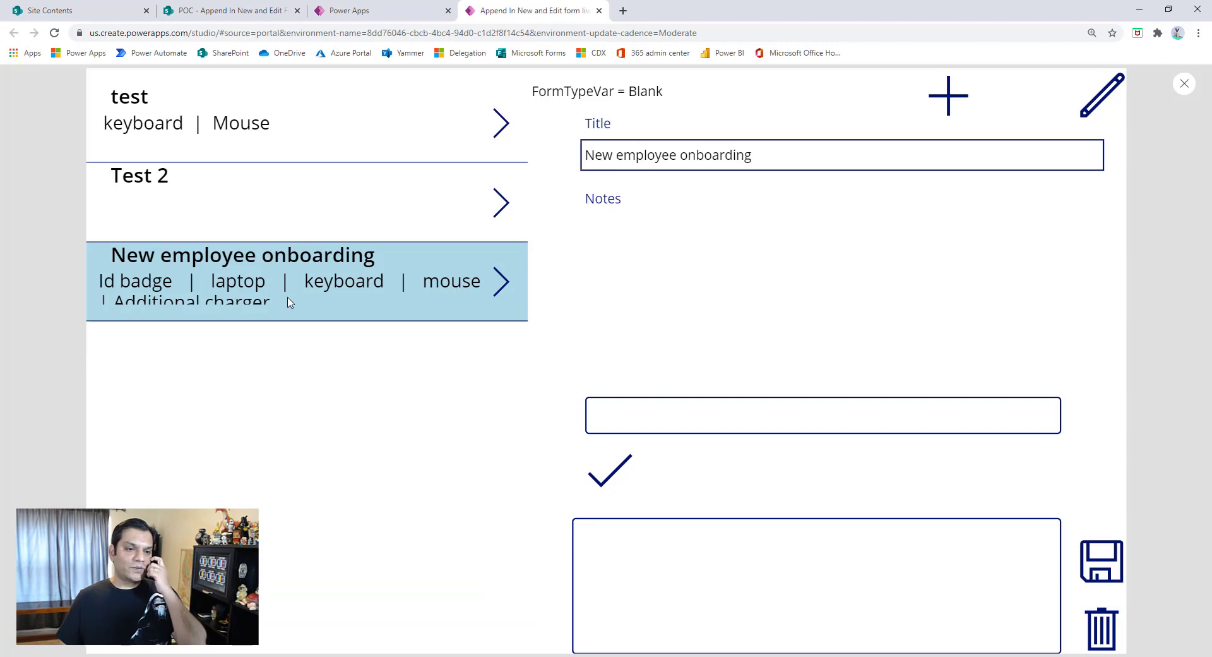